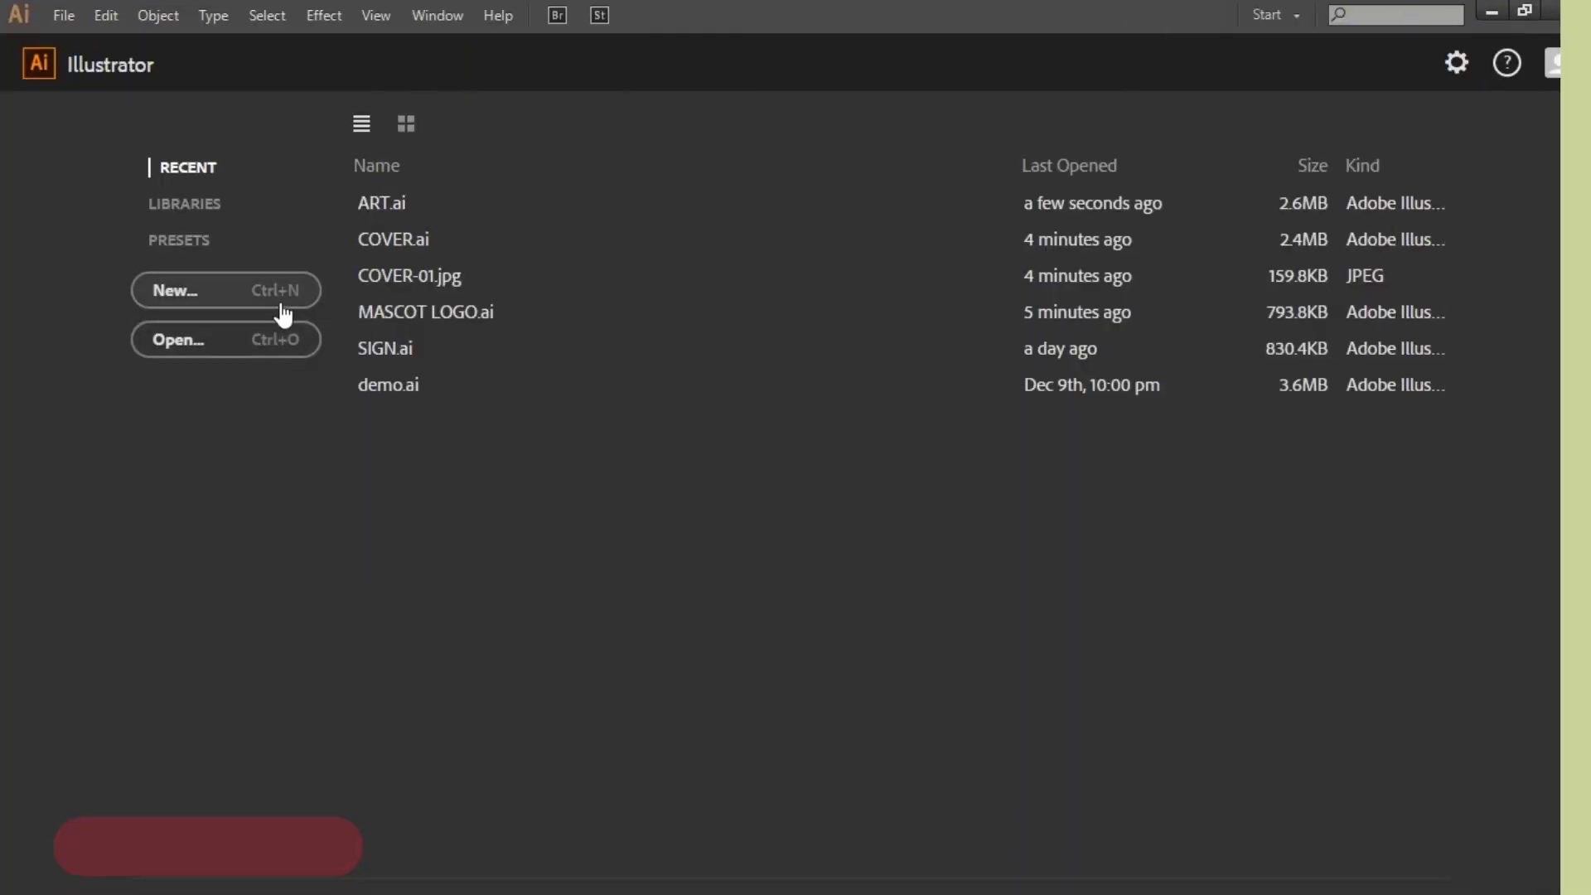
Step: Create a 1920x1920 px RGB document, paste the colour circles beside it, and lock the color layer
key("ctrl+n")
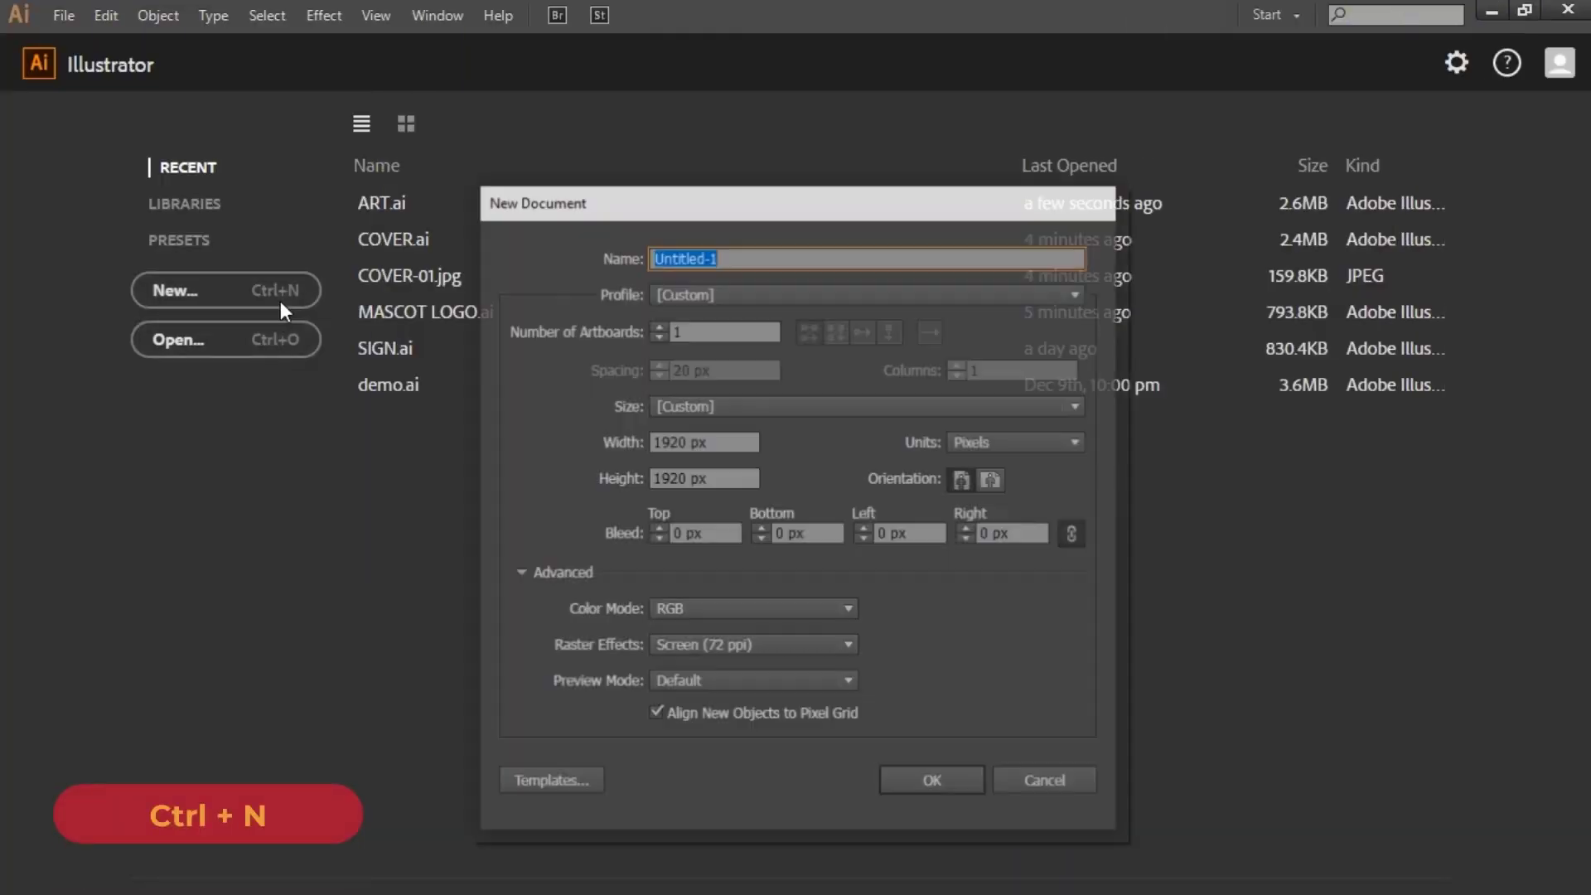
left_click(829, 609)
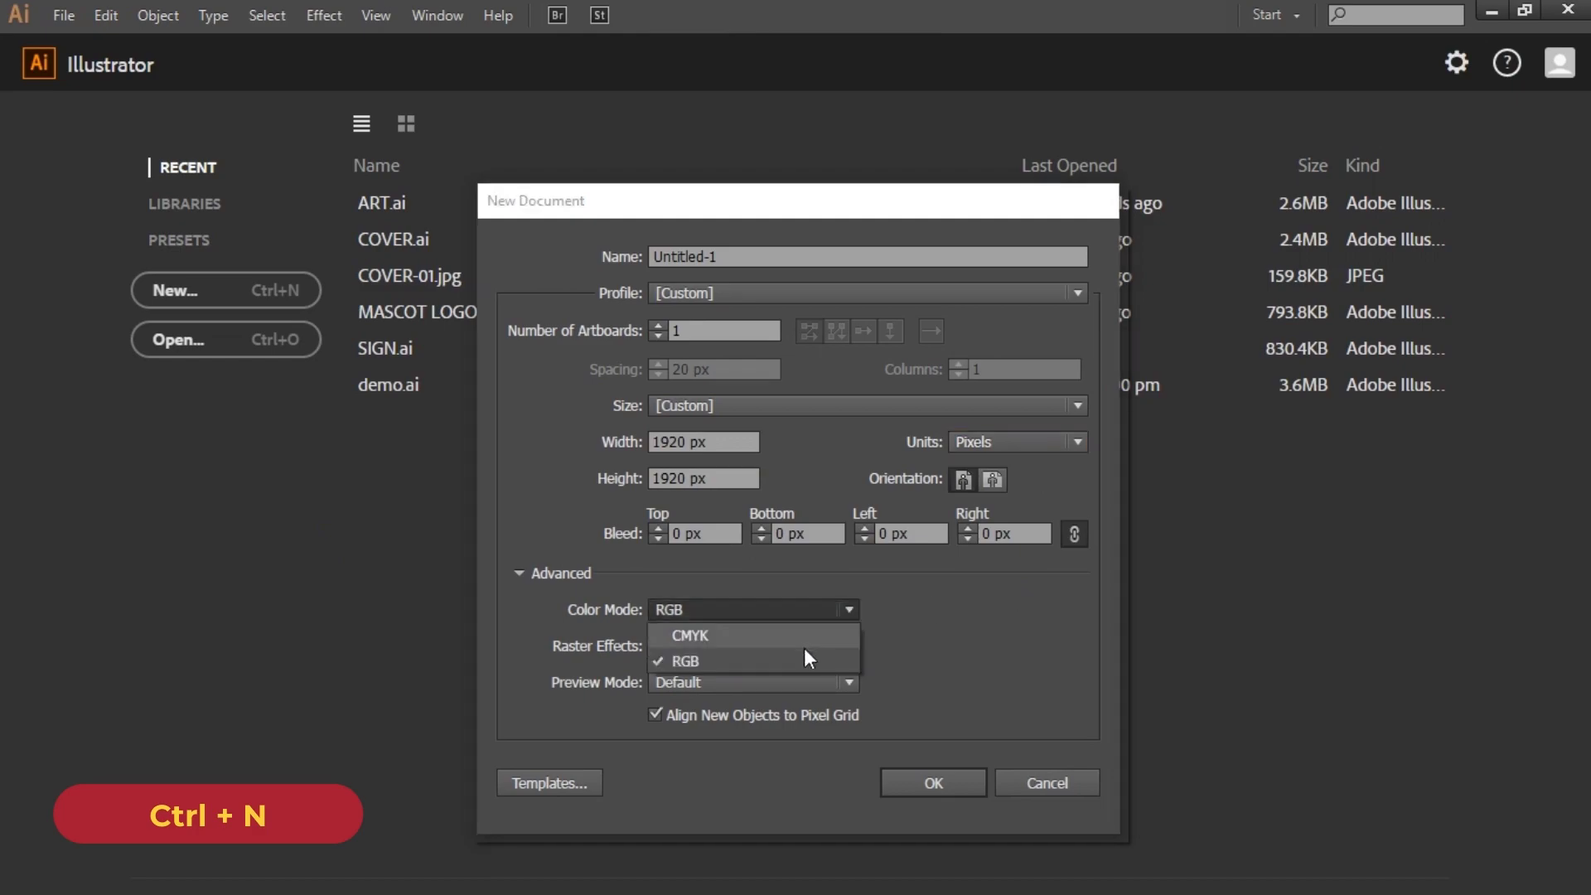
left_click(804, 648)
left_click(947, 783)
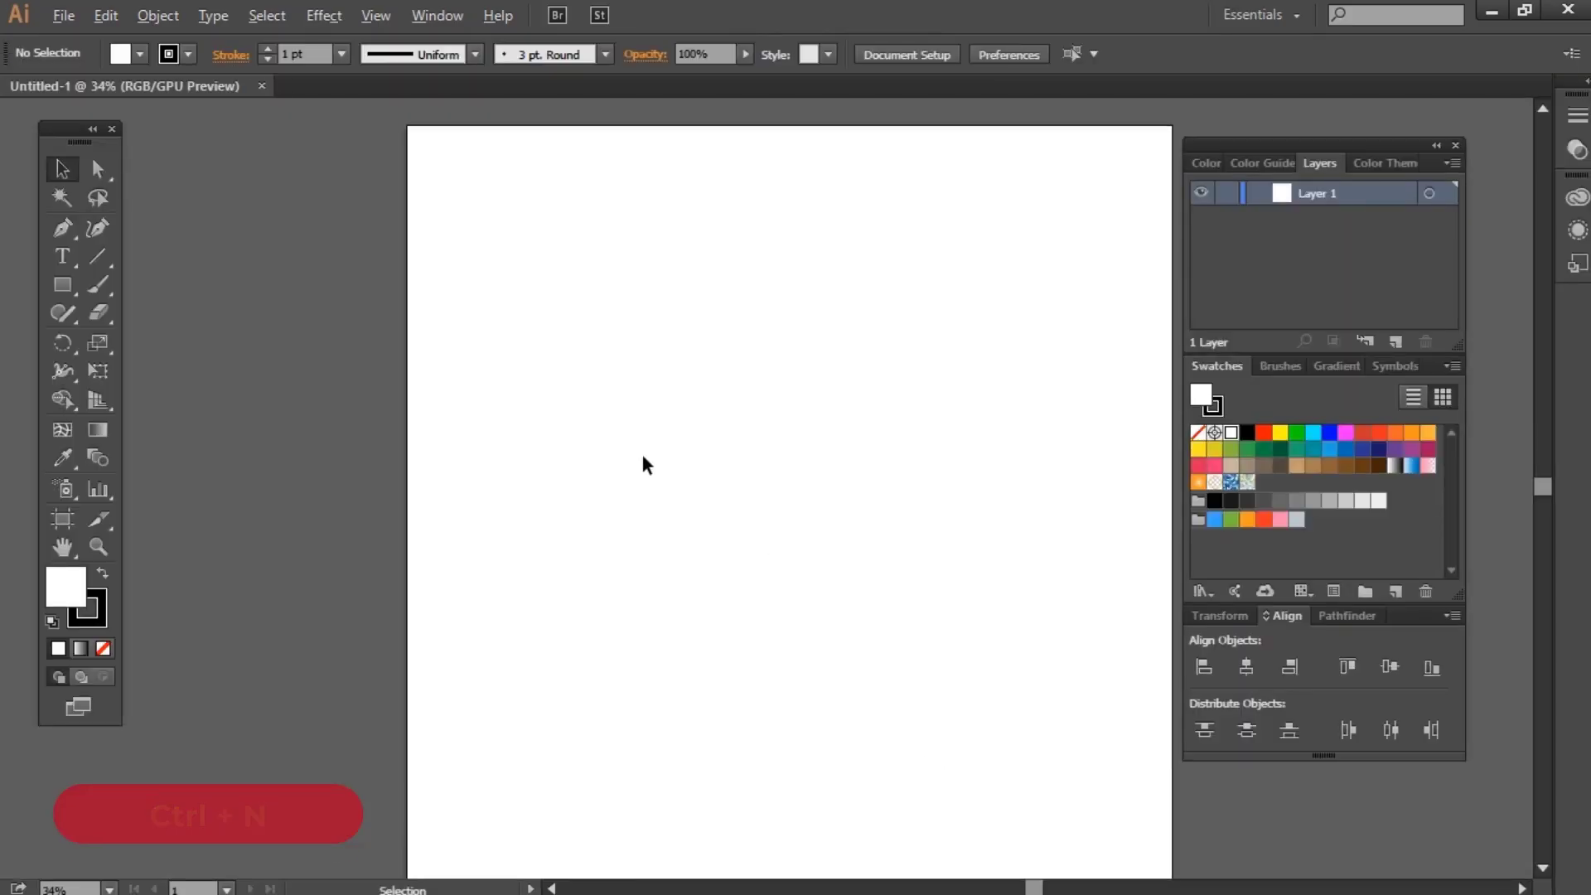
key("ctrl+minus")
key("ctrl+minus")
key("ctrl+v")
left_click_drag(761, 365, 948, 366)
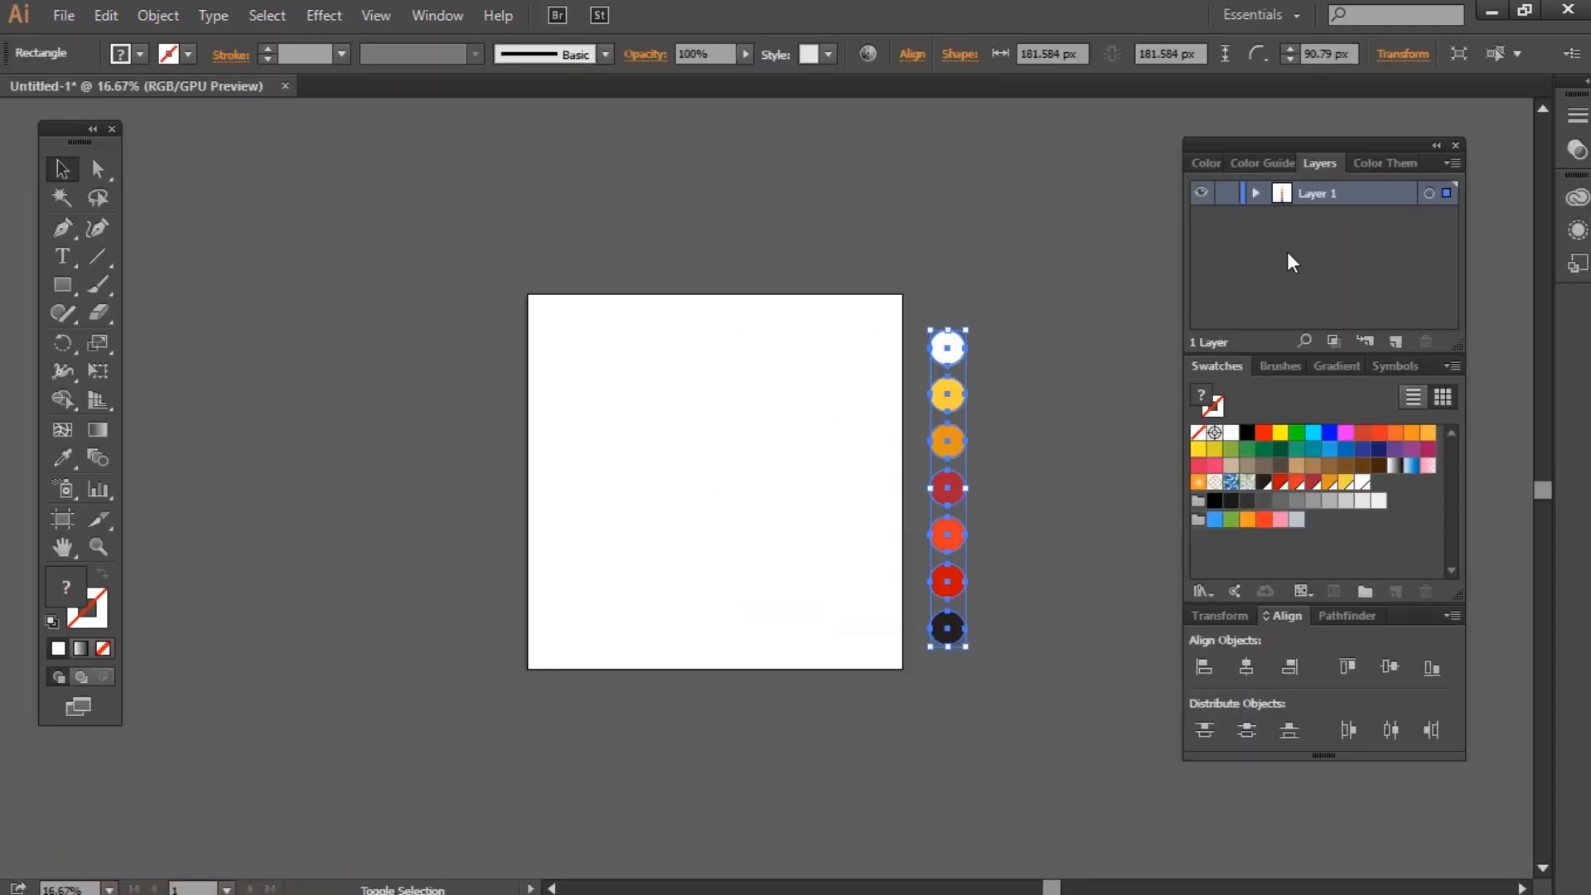
type("color")
left_click(1227, 194)
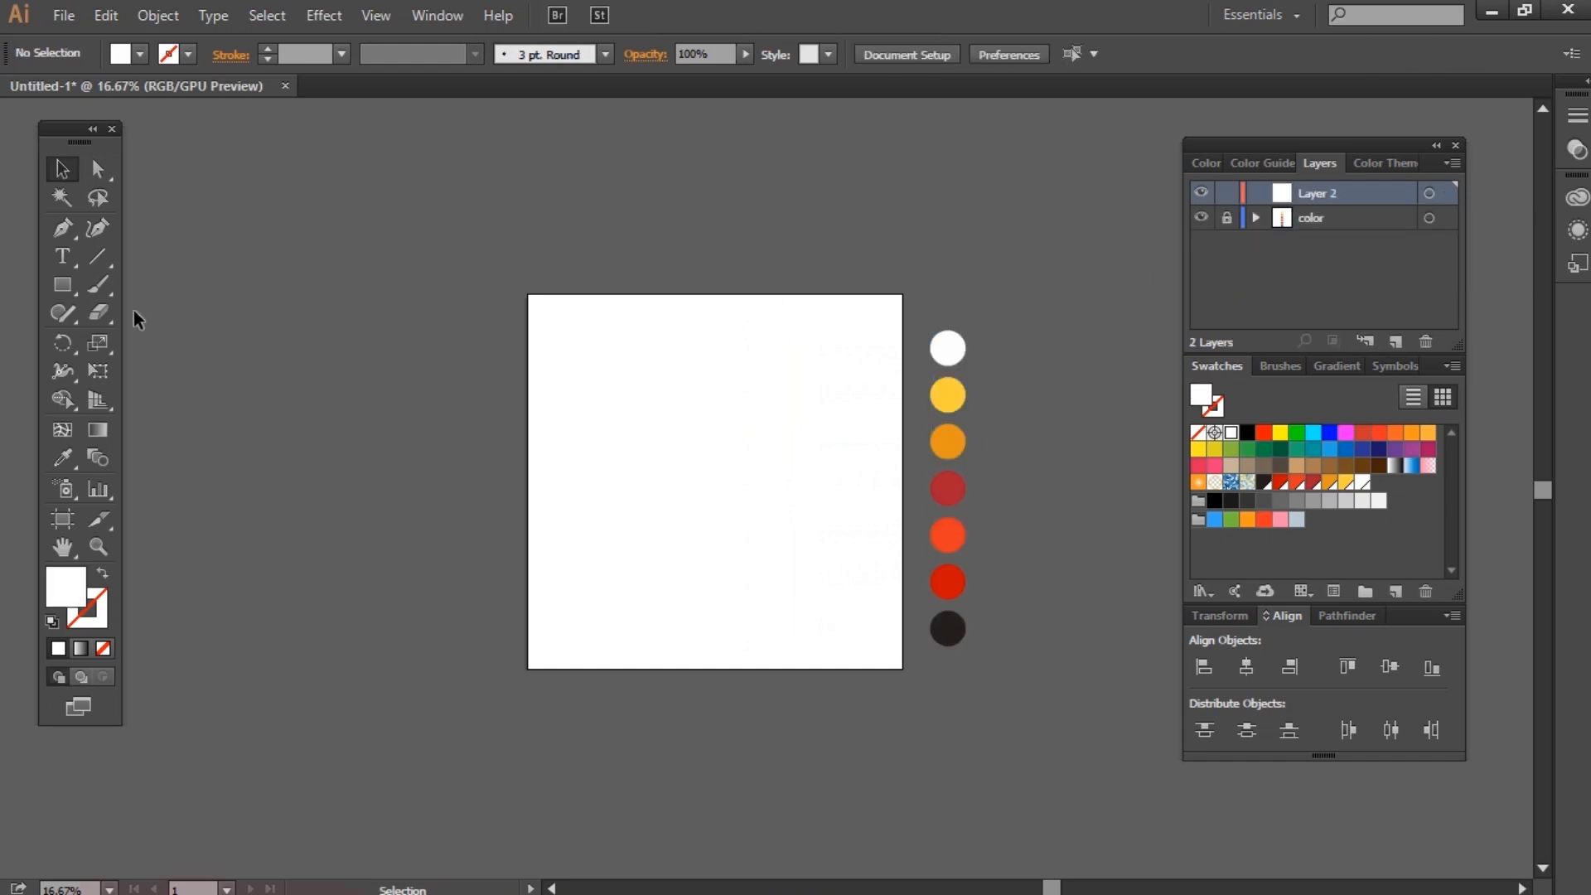
Step: Draw a black-filled rectangle exactly matching the artboard size
key("m")
left_click(528, 295)
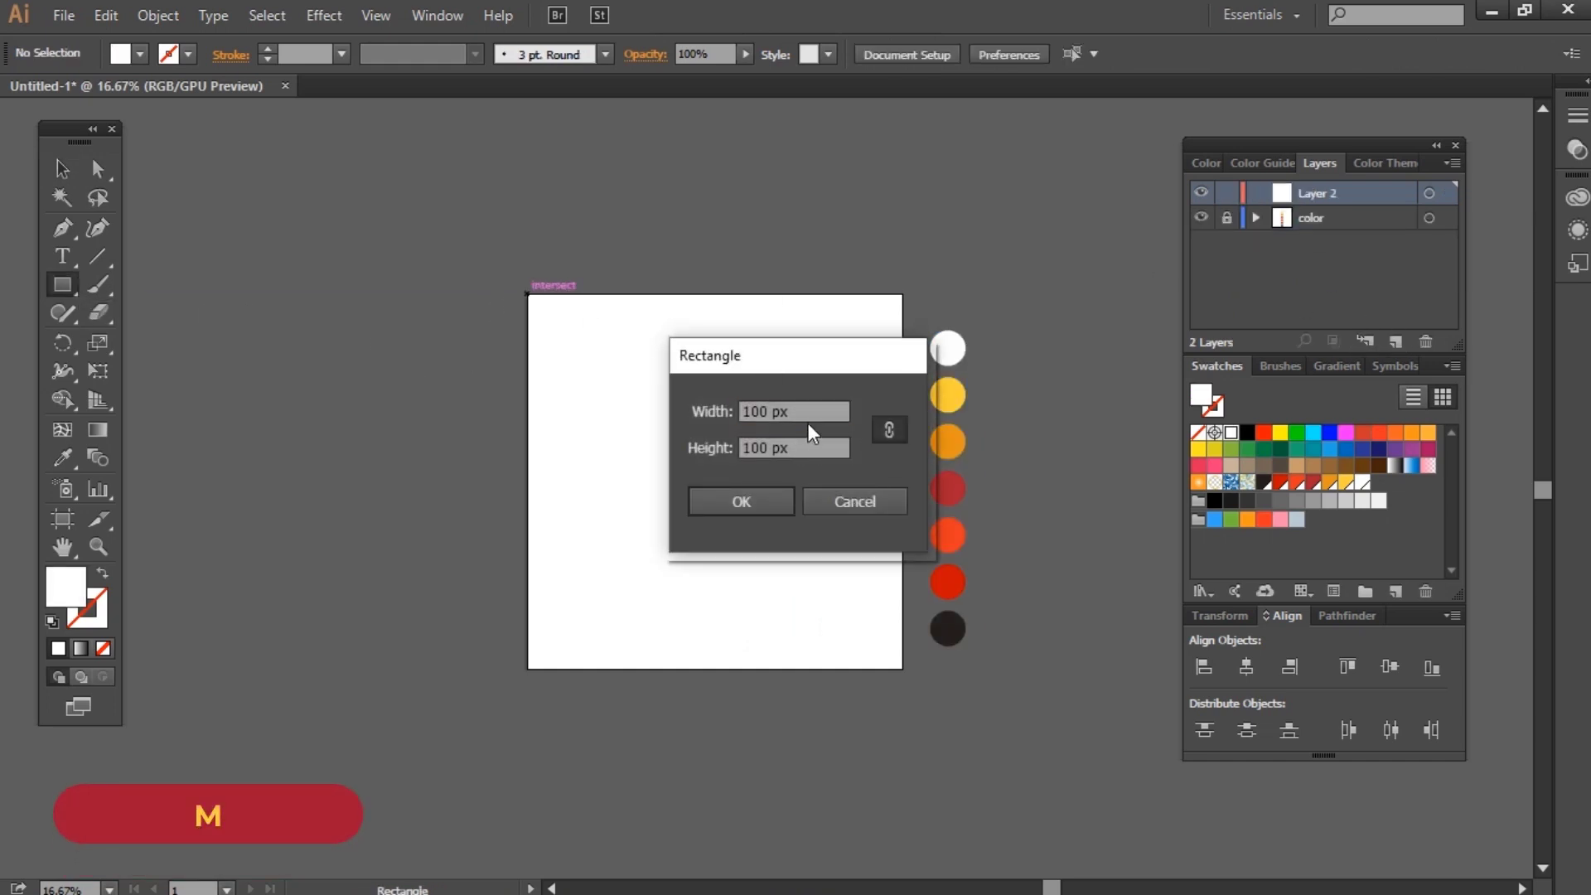
key("Return")
left_click(1247, 432)
key("v")
key("ctrl+shift+a")
key("ctrl+1")
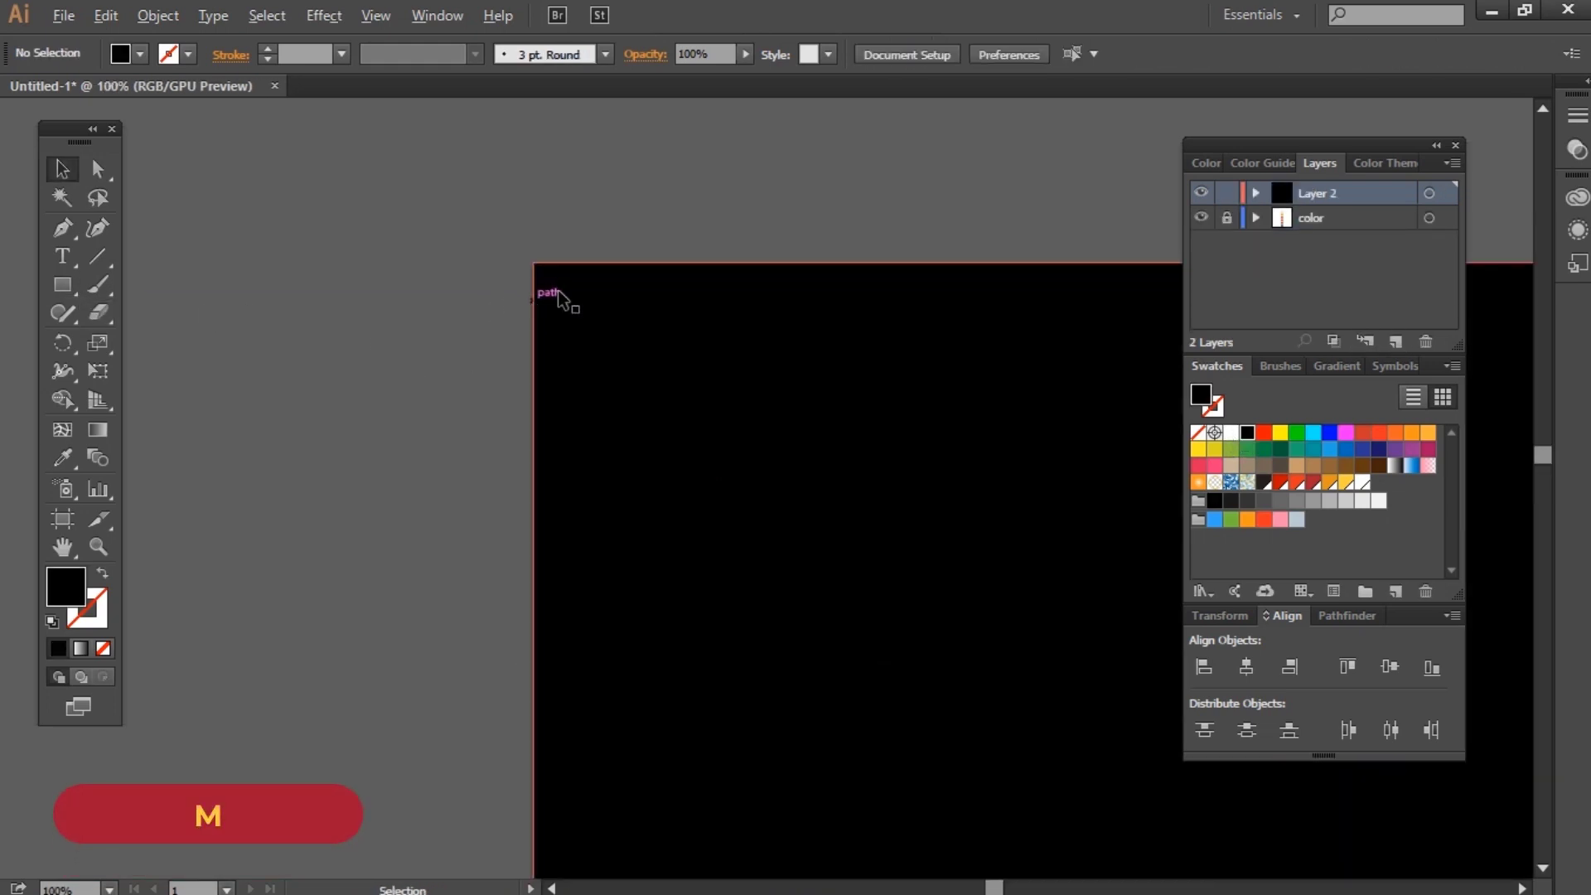
Step: Rename the new layer 'bg', move it below the color layer, and hide it
double_click(1325, 193)
type("bg")
key("Return")
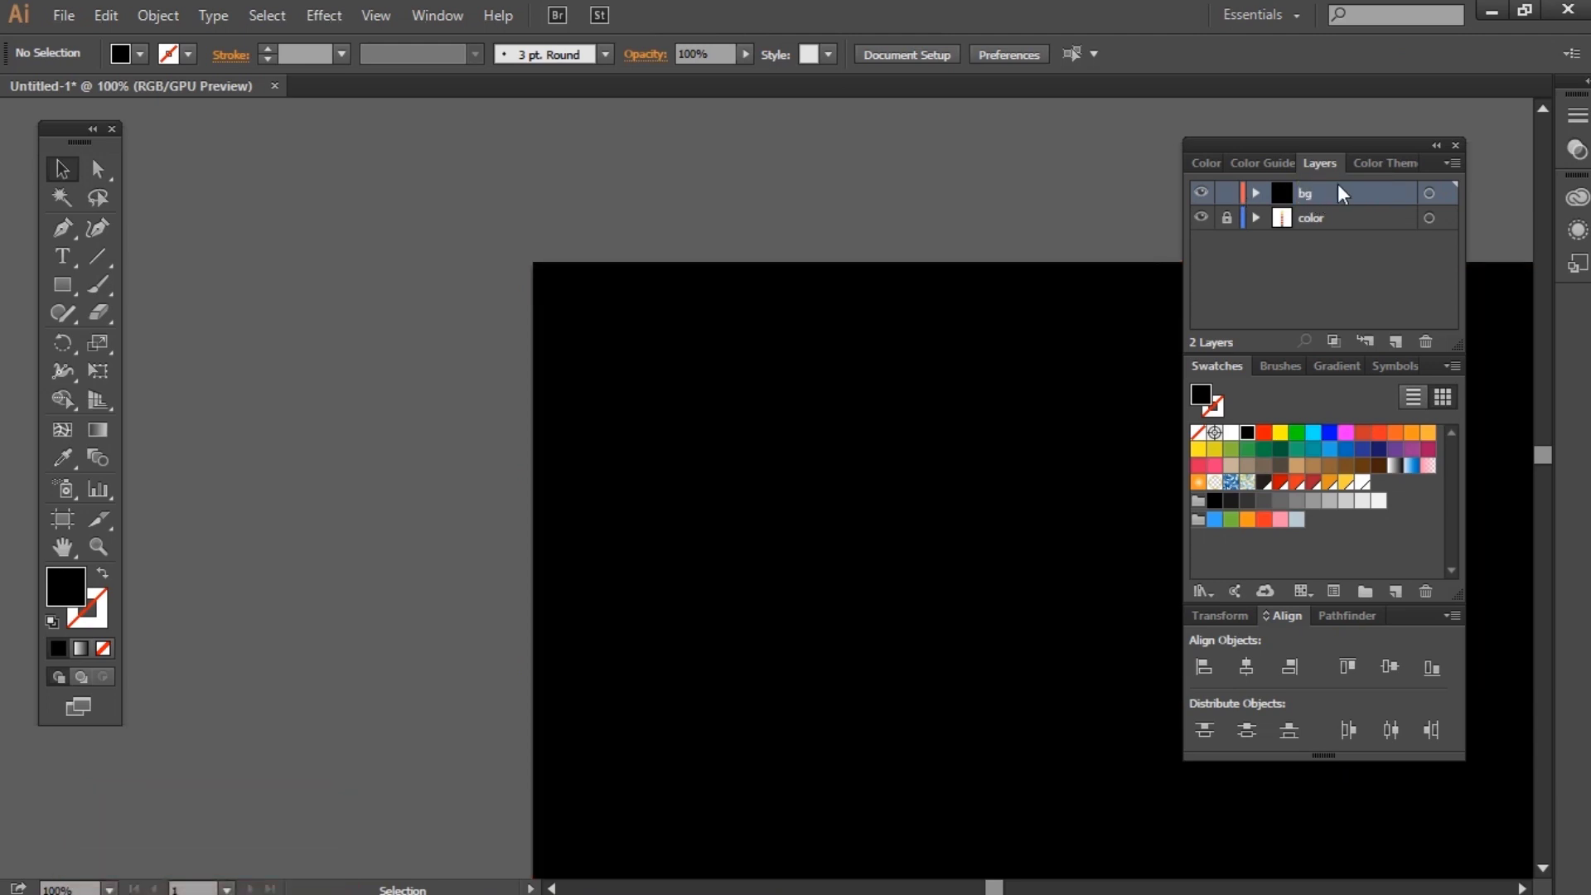
left_click_drag(1335, 196, 1254, 229)
left_click(1201, 218)
left_click(1351, 192)
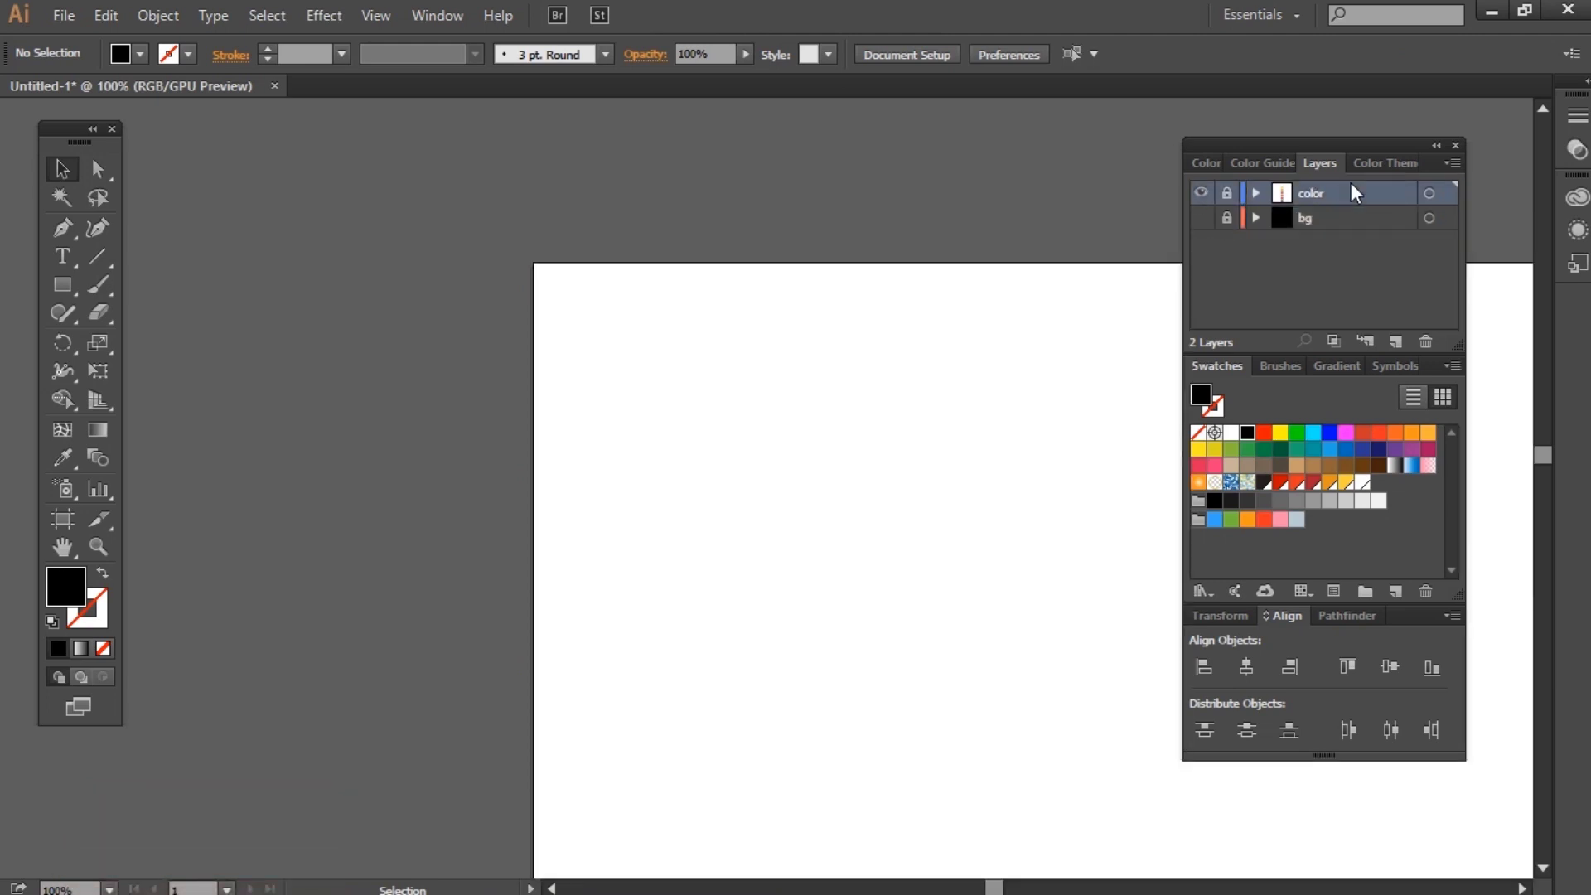
type("md")
Step: Place the duck photo DUCK.jpg at the artboard's top-left corner
left_click(64, 15)
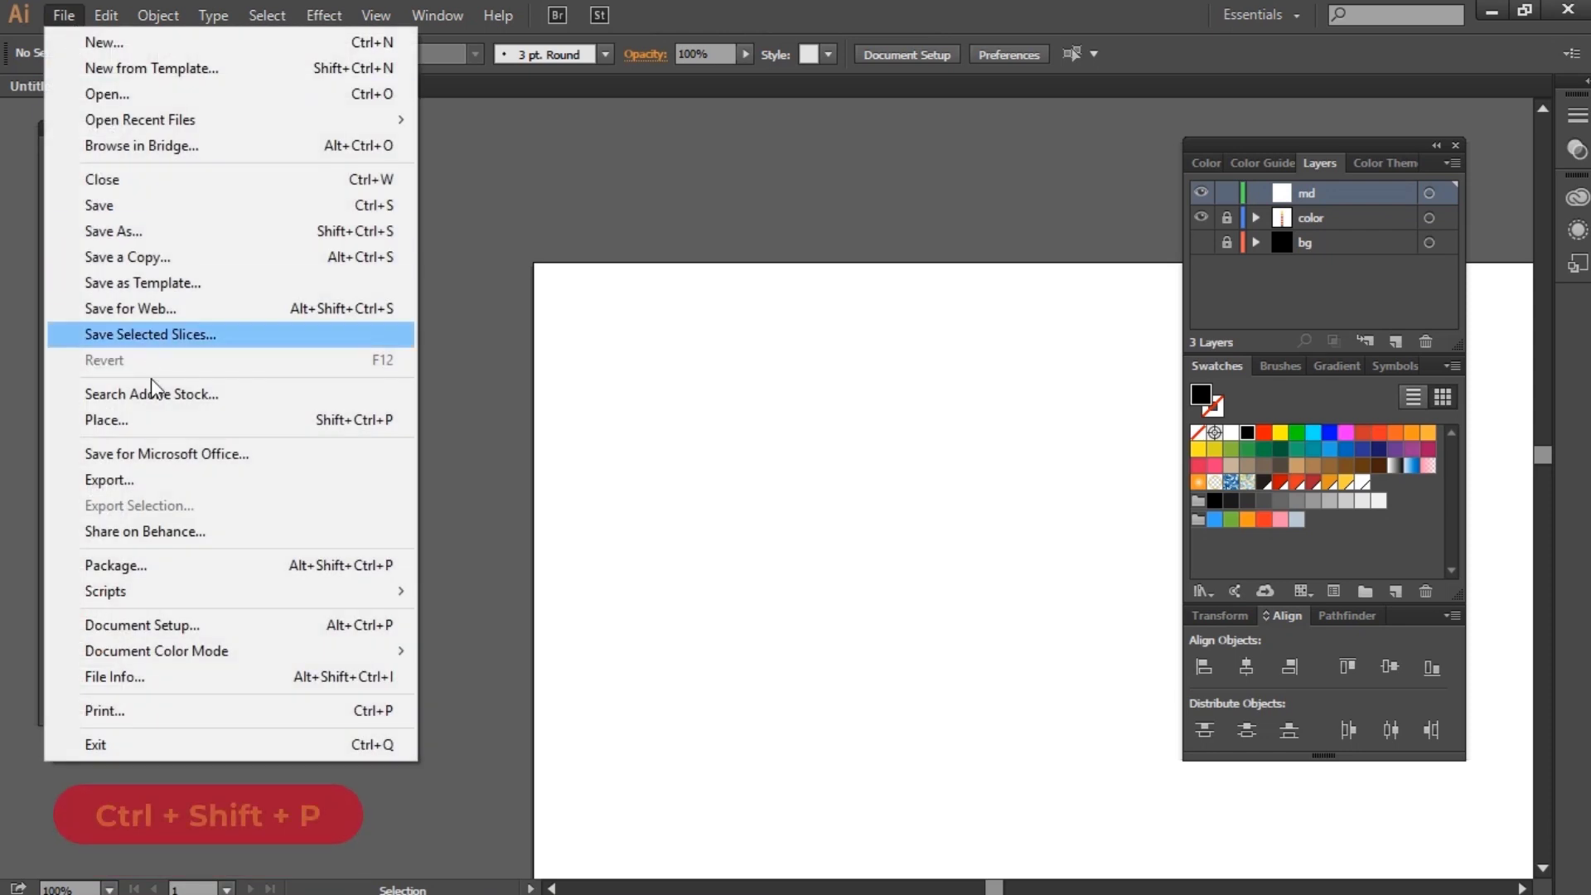
key("ctrl+shift+p")
double_click(391, 177)
left_click(536, 266)
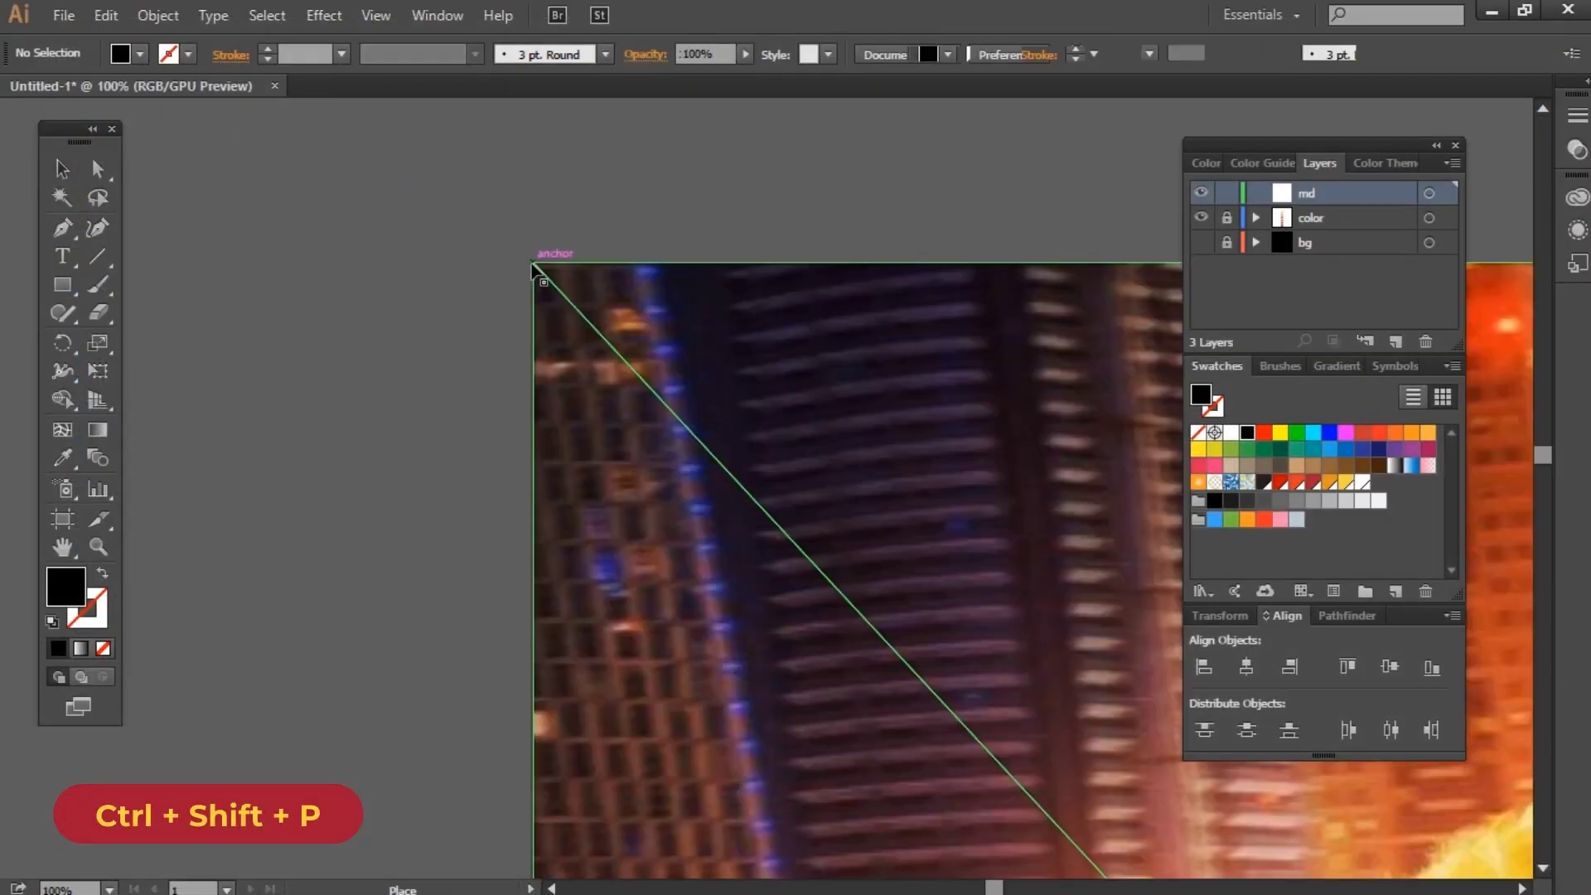
scroll(535, 265, "down", 5)
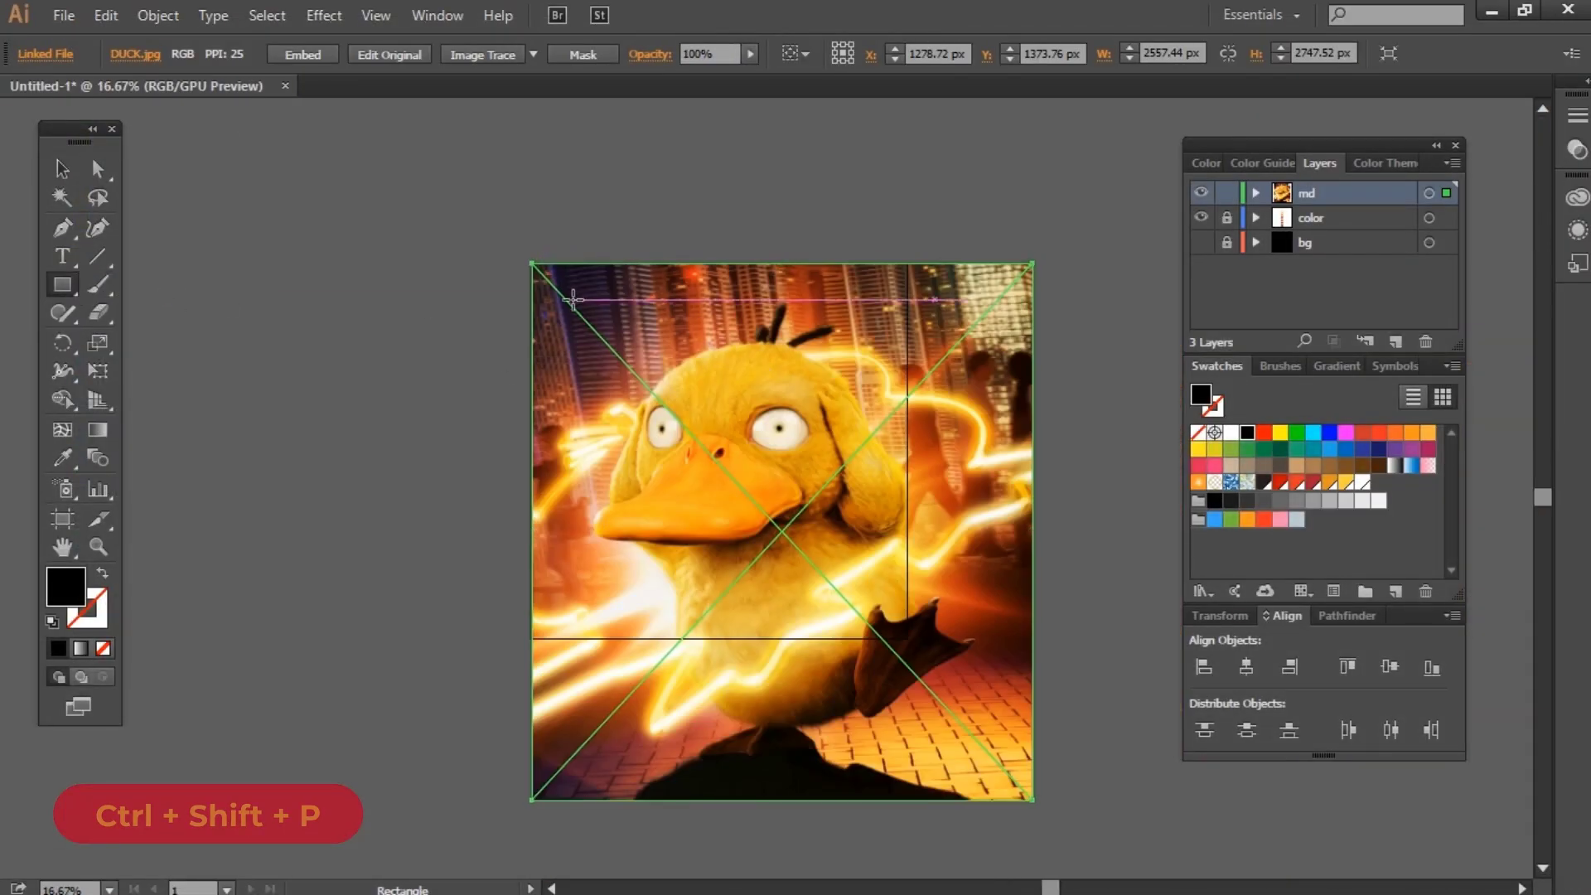
Step: Crop the photo with a rectangle clipping mask and shrink it to fit the artboard
mouse_move(556, 288)
left_mouse_down()
mouse_move(926, 557)
mouse_move(881, 526)
left_mouse_up()
key("v")
right_click(833, 495)
left_click(924, 620)
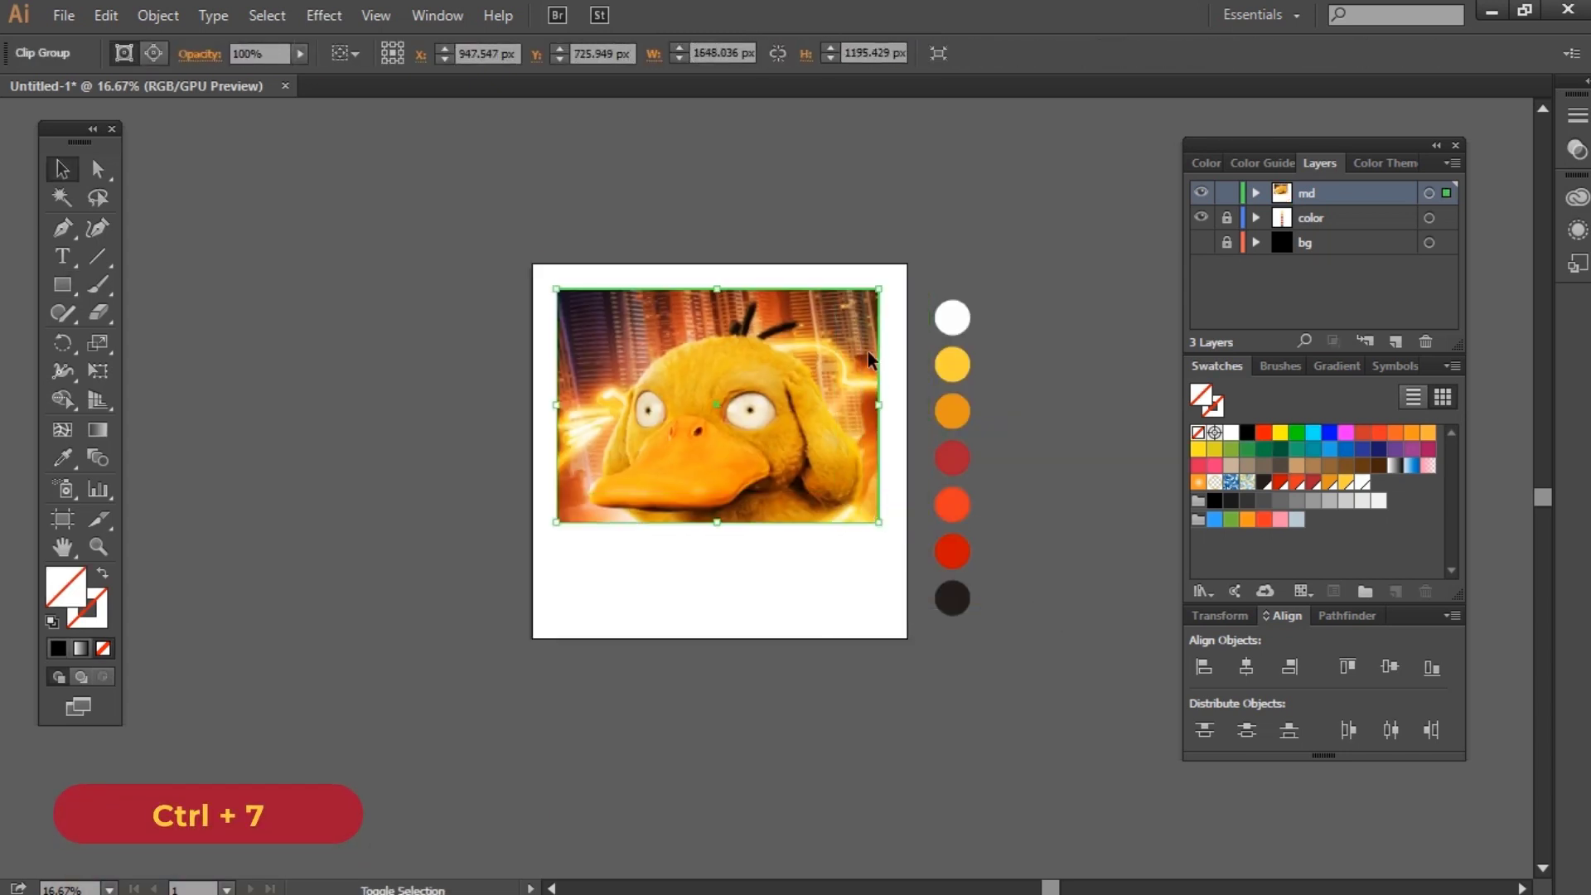
left_click_drag(878, 290, 819, 399)
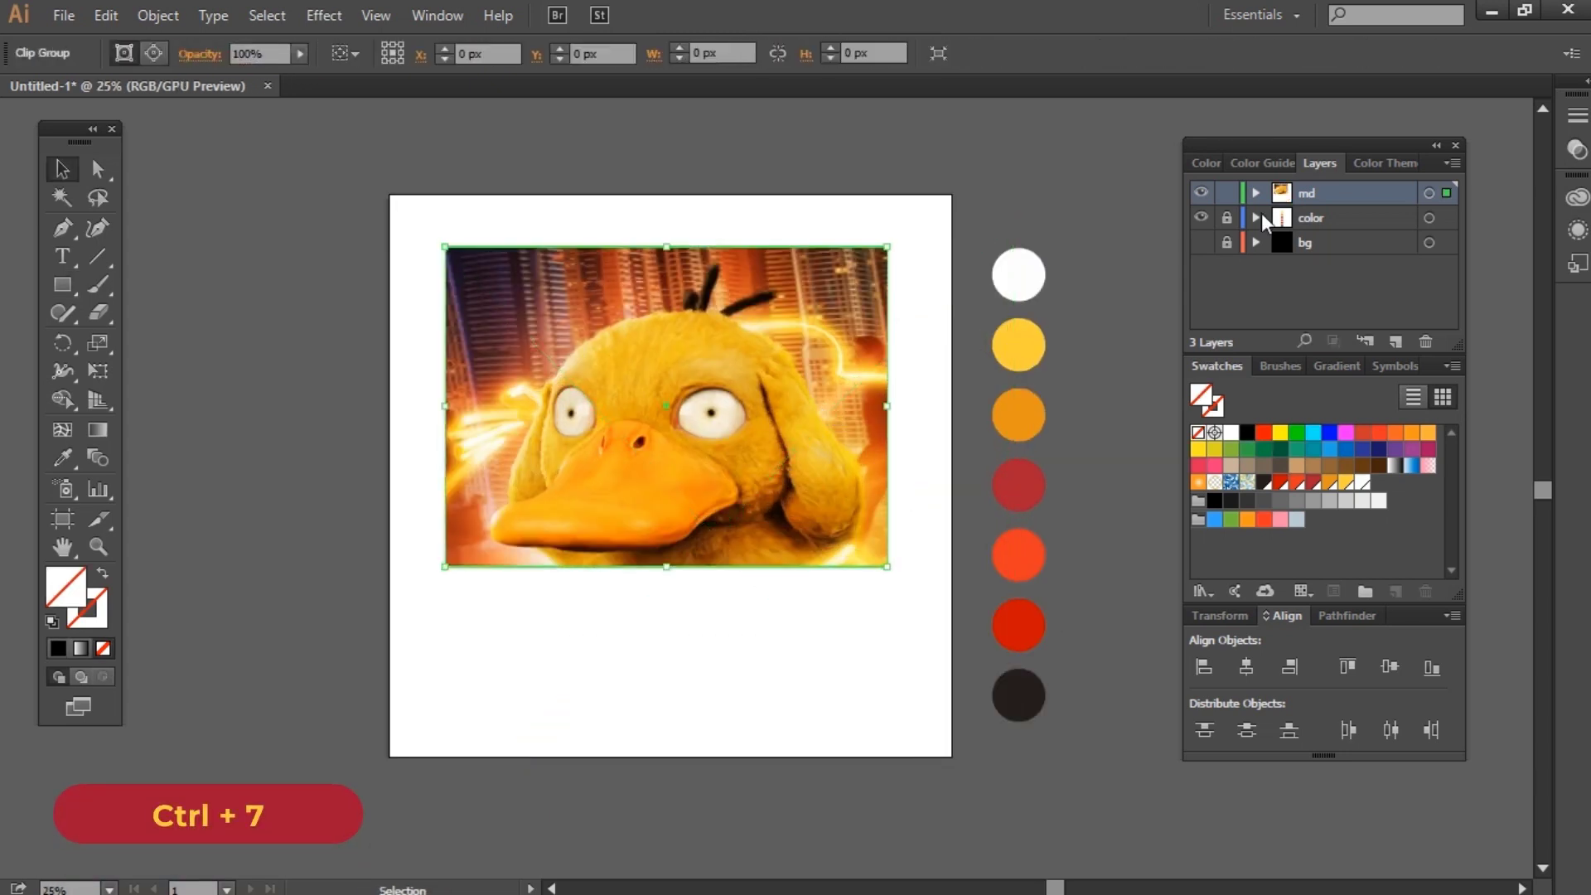
key("ctrl+l")
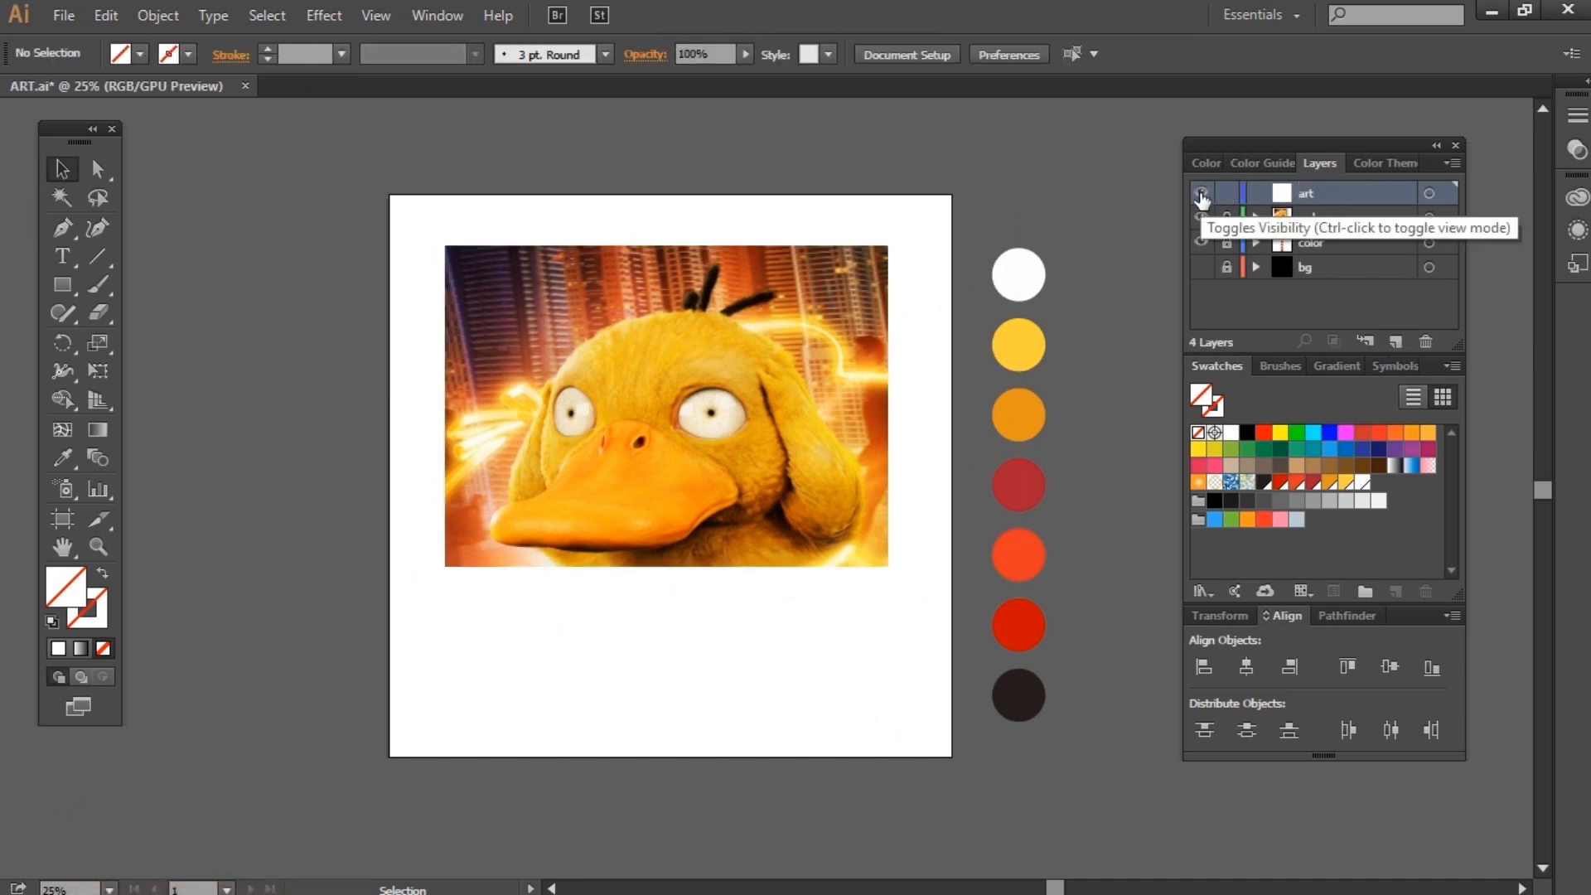
key("p")
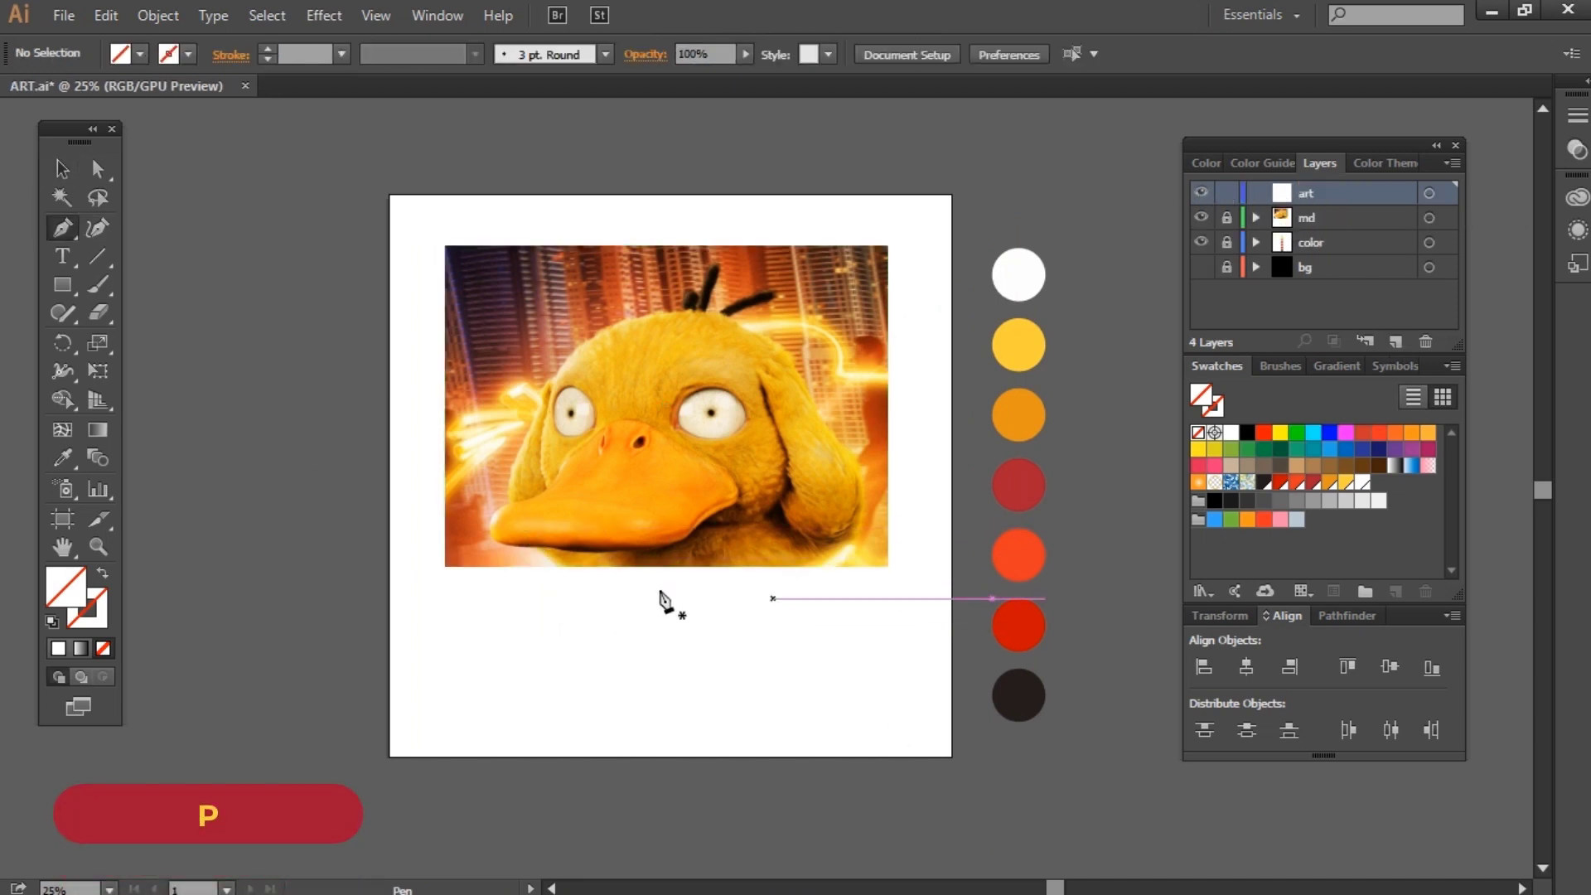
Step: Trace the left and right duck nostrils as closed dark filled shapes
scroll(627, 437, "up", 4)
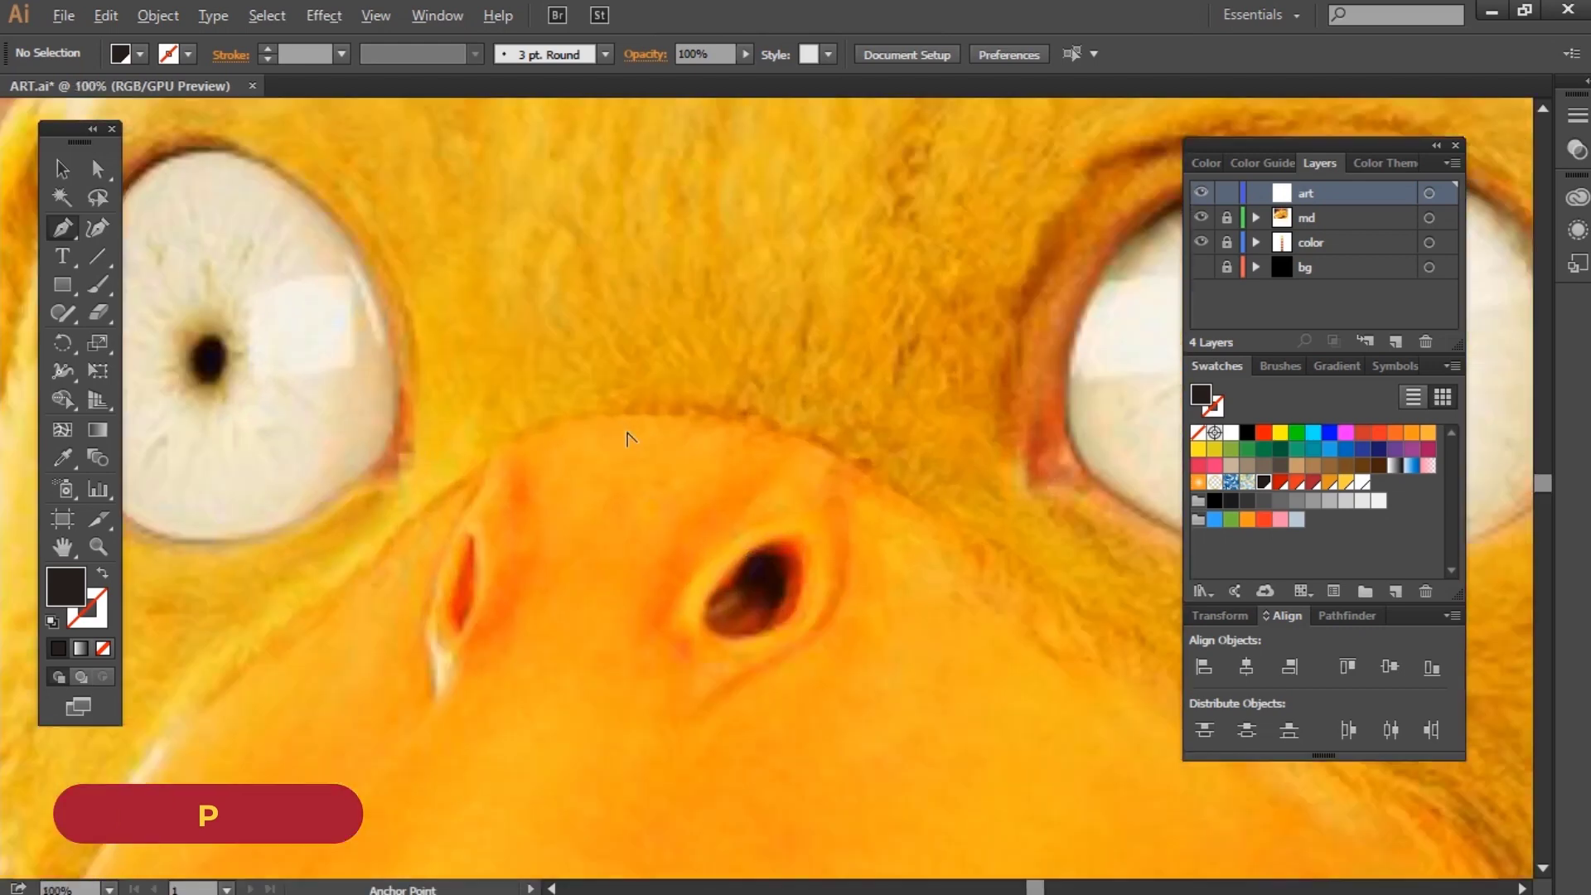
scroll(472, 562, "up", 2)
left_click_drag(547, 481, 574, 476)
left_click_drag(524, 695, 481, 731)
left_click_drag(547, 481, 547, 495)
left_click_drag(760, 534, 362, 488)
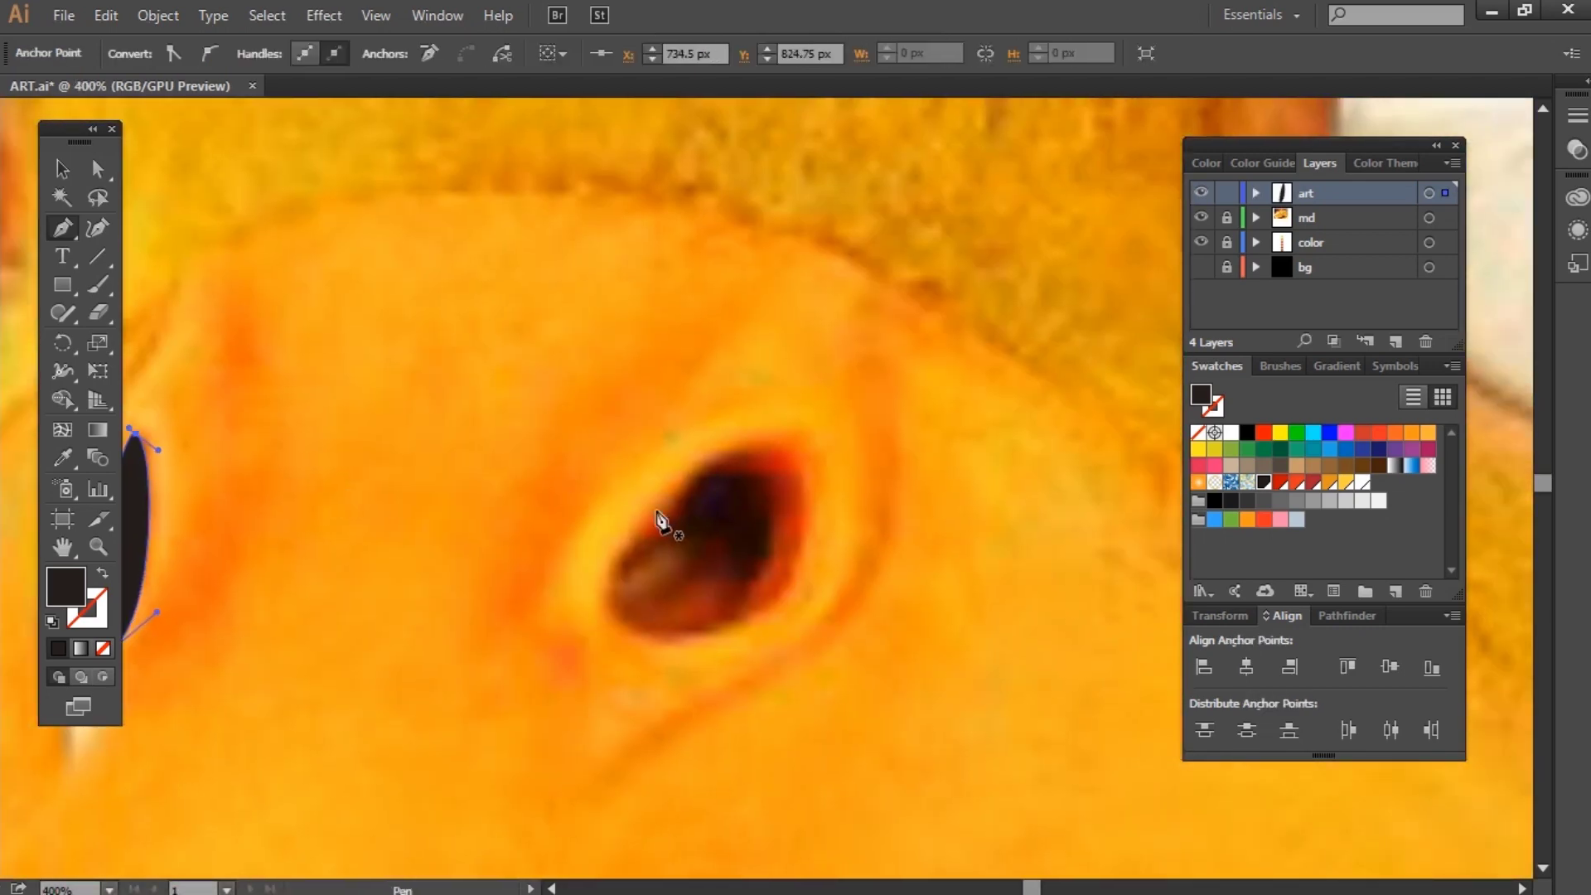
left_click(656, 509)
left_click_drag(785, 449, 822, 471)
left_click_drag(699, 630, 581, 667)
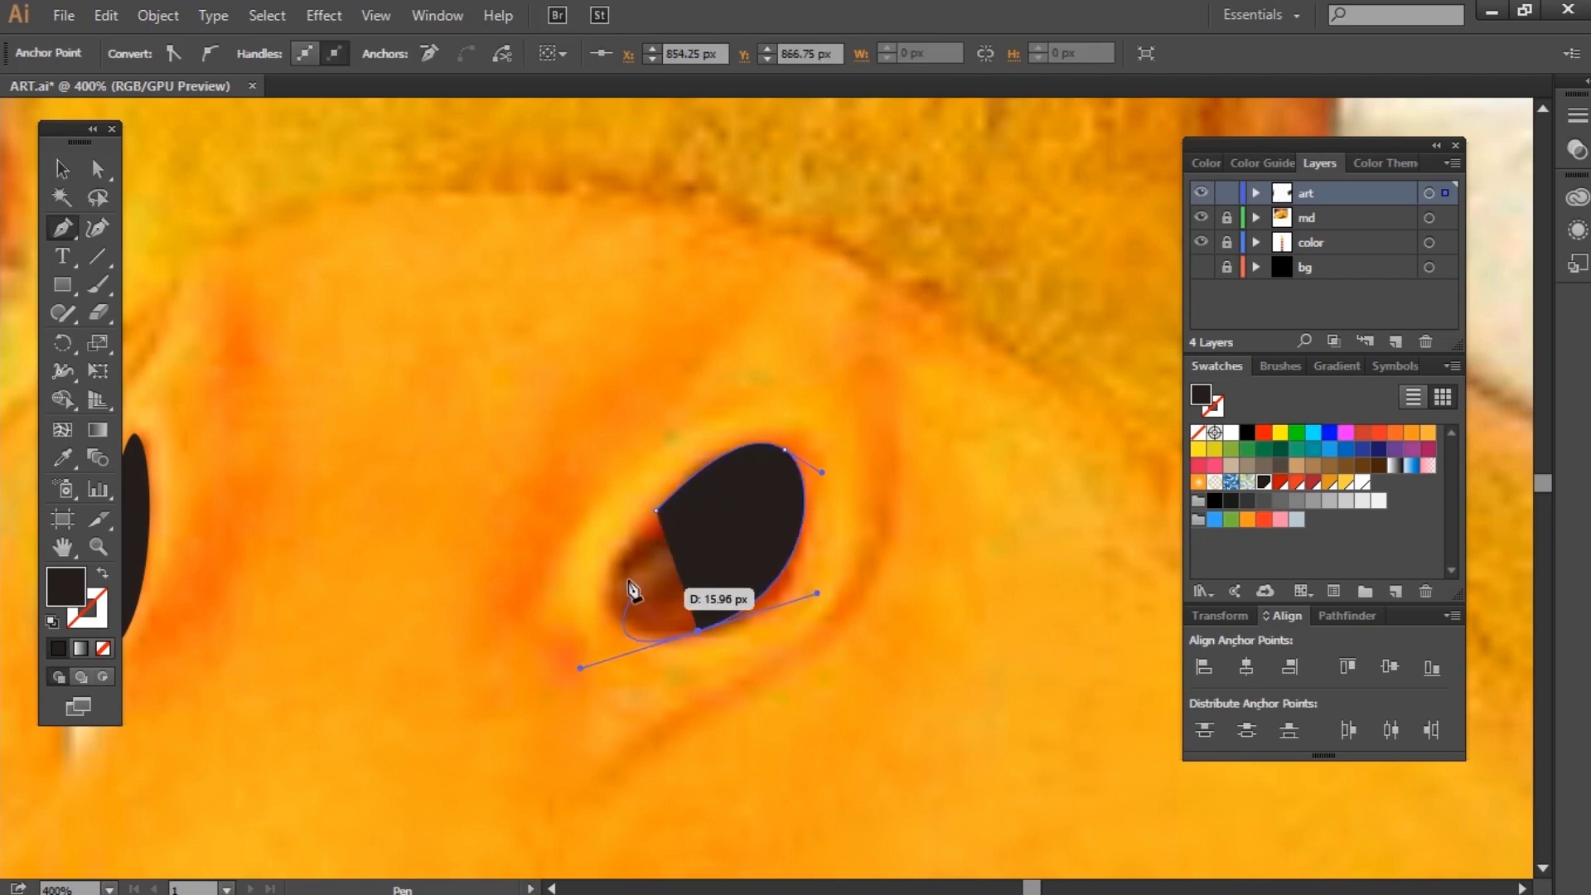
left_click(694, 481)
scroll(695, 481, "down", 5)
Step: Trace the beak outline along its top edge to the right corner
left_click_drag(383, 396, 442, 395)
left_click(552, 429)
left_click(737, 562)
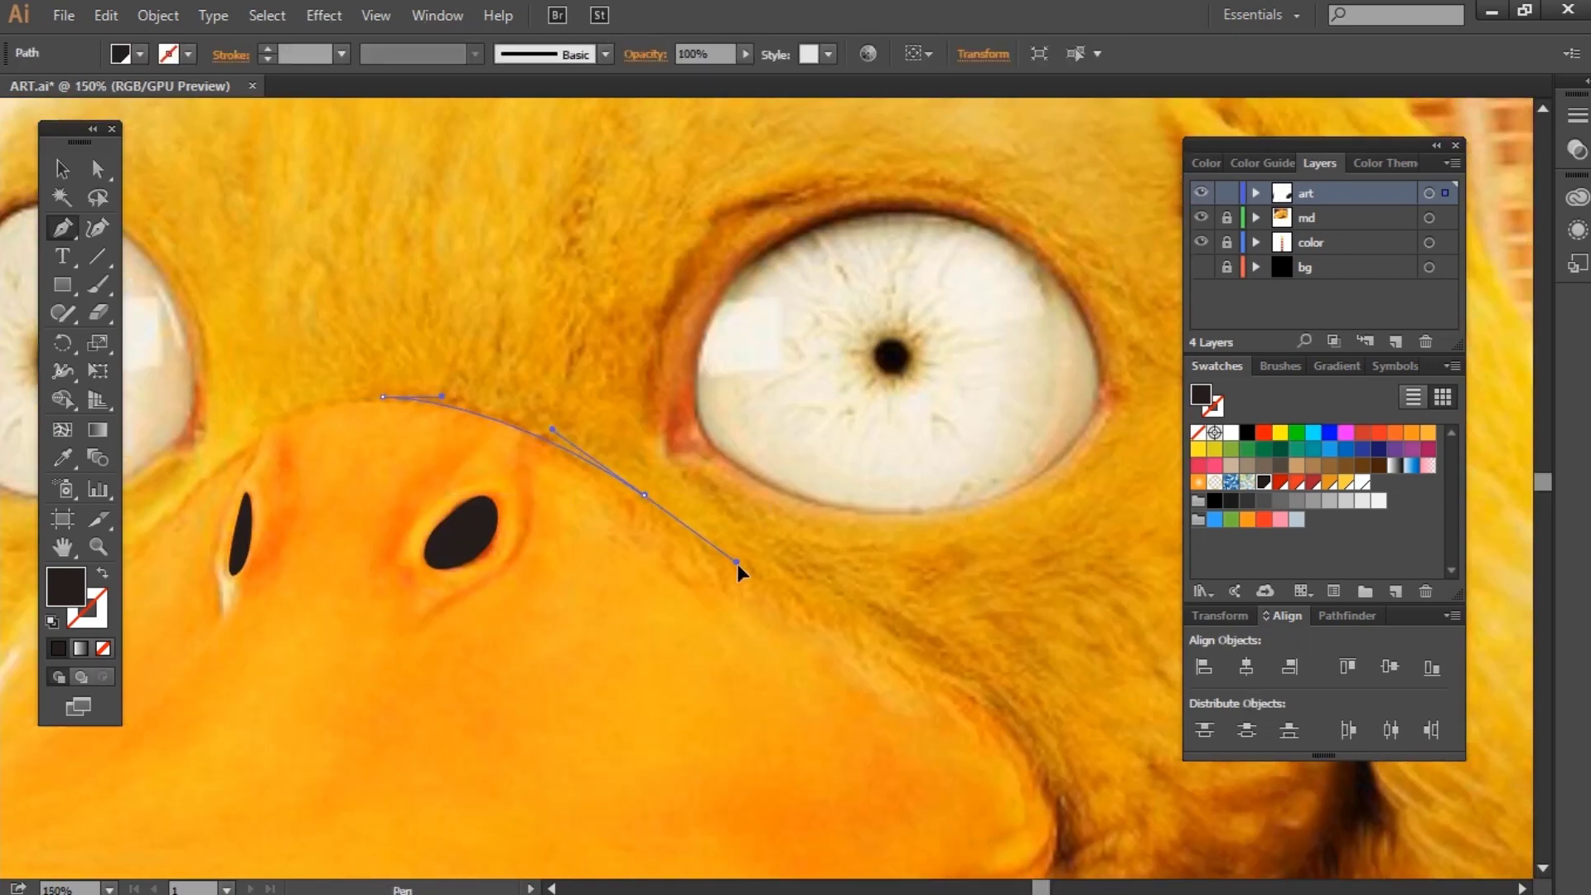
left_click(810, 600)
left_click(888, 635)
left_click_drag(951, 755, 836, 397)
left_click(604, 650)
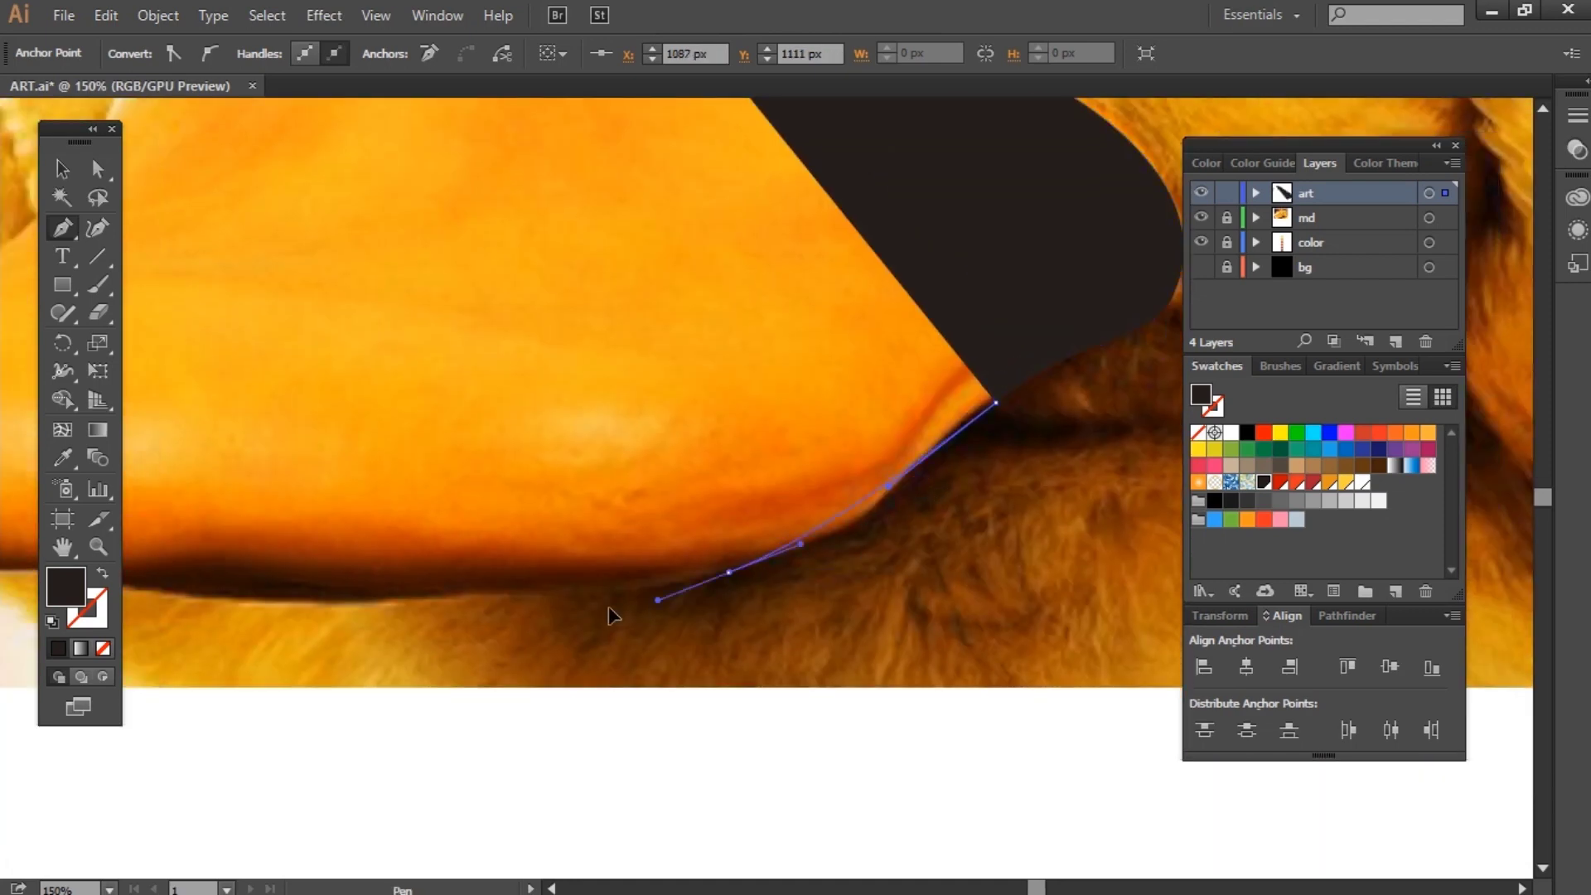
Step: Finish the beak outline along the underside and left end, and make it an unfilled stroke
left_click_drag(291, 650, 792, 587)
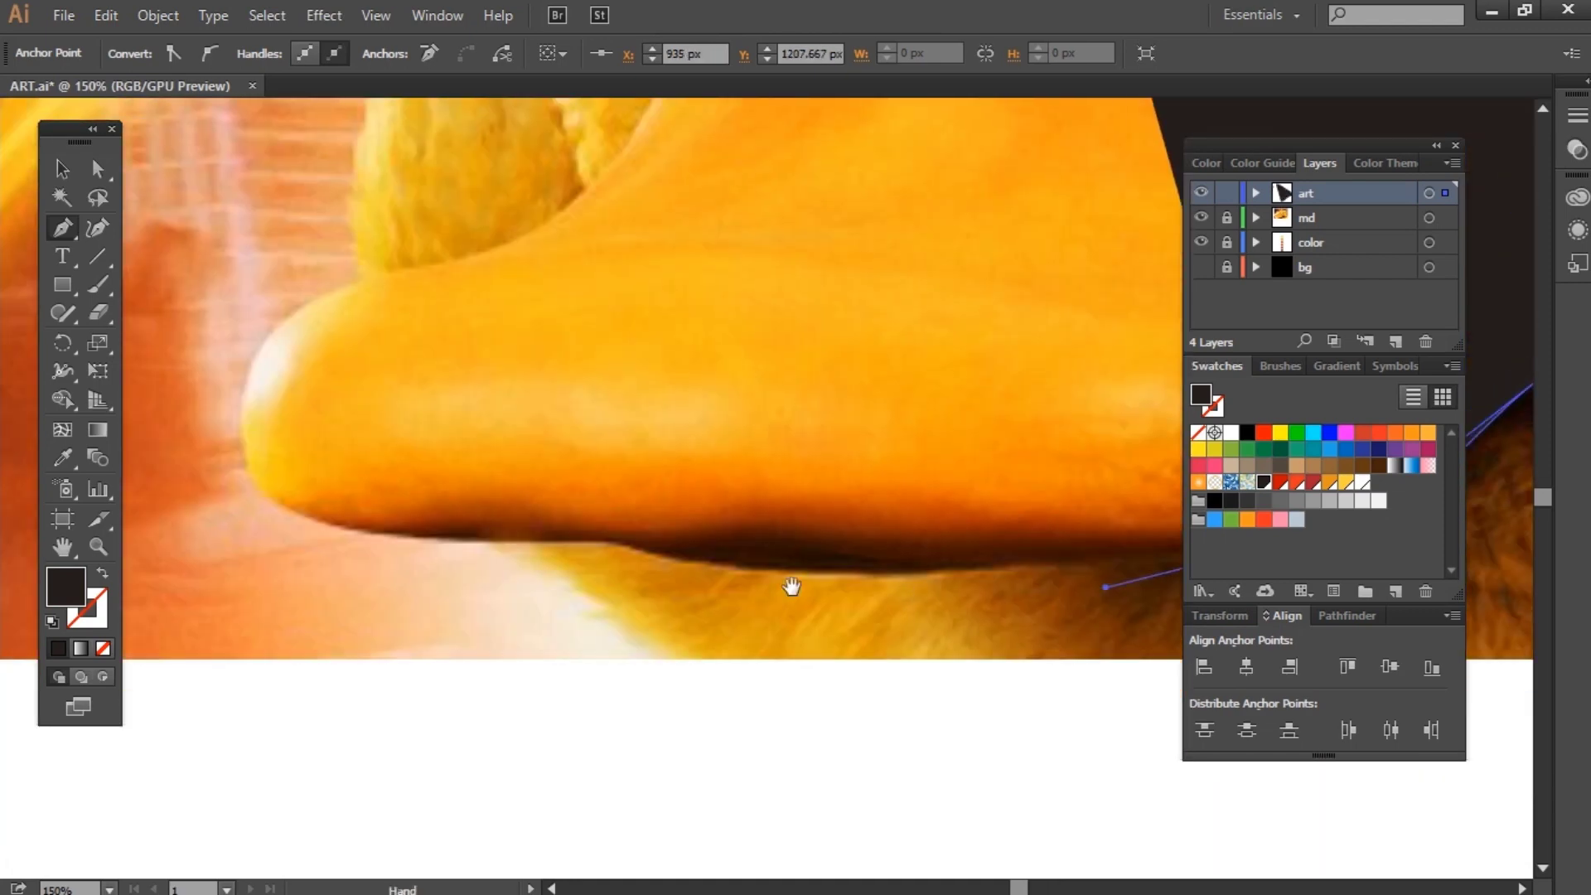
left_click(626, 566)
left_click_drag(323, 544, 508, 576)
left_click_drag(497, 668, 491, 497)
left_click_drag(604, 519, 472, 661)
left_click_drag(557, 643, 594, 640)
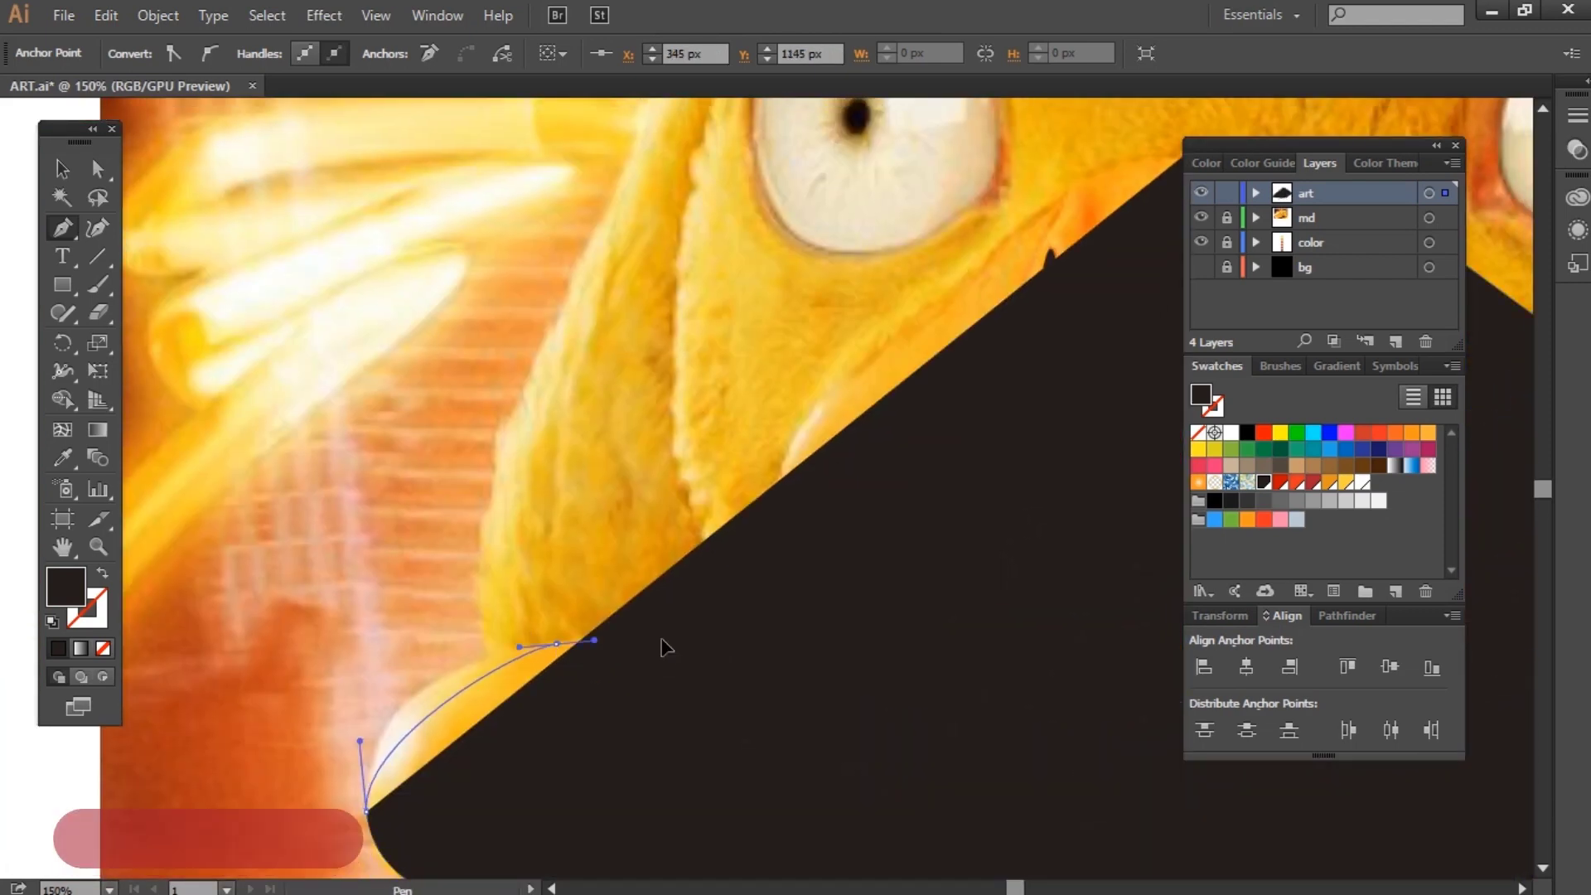
key("shift+x")
left_click_drag(796, 419, 784, 597)
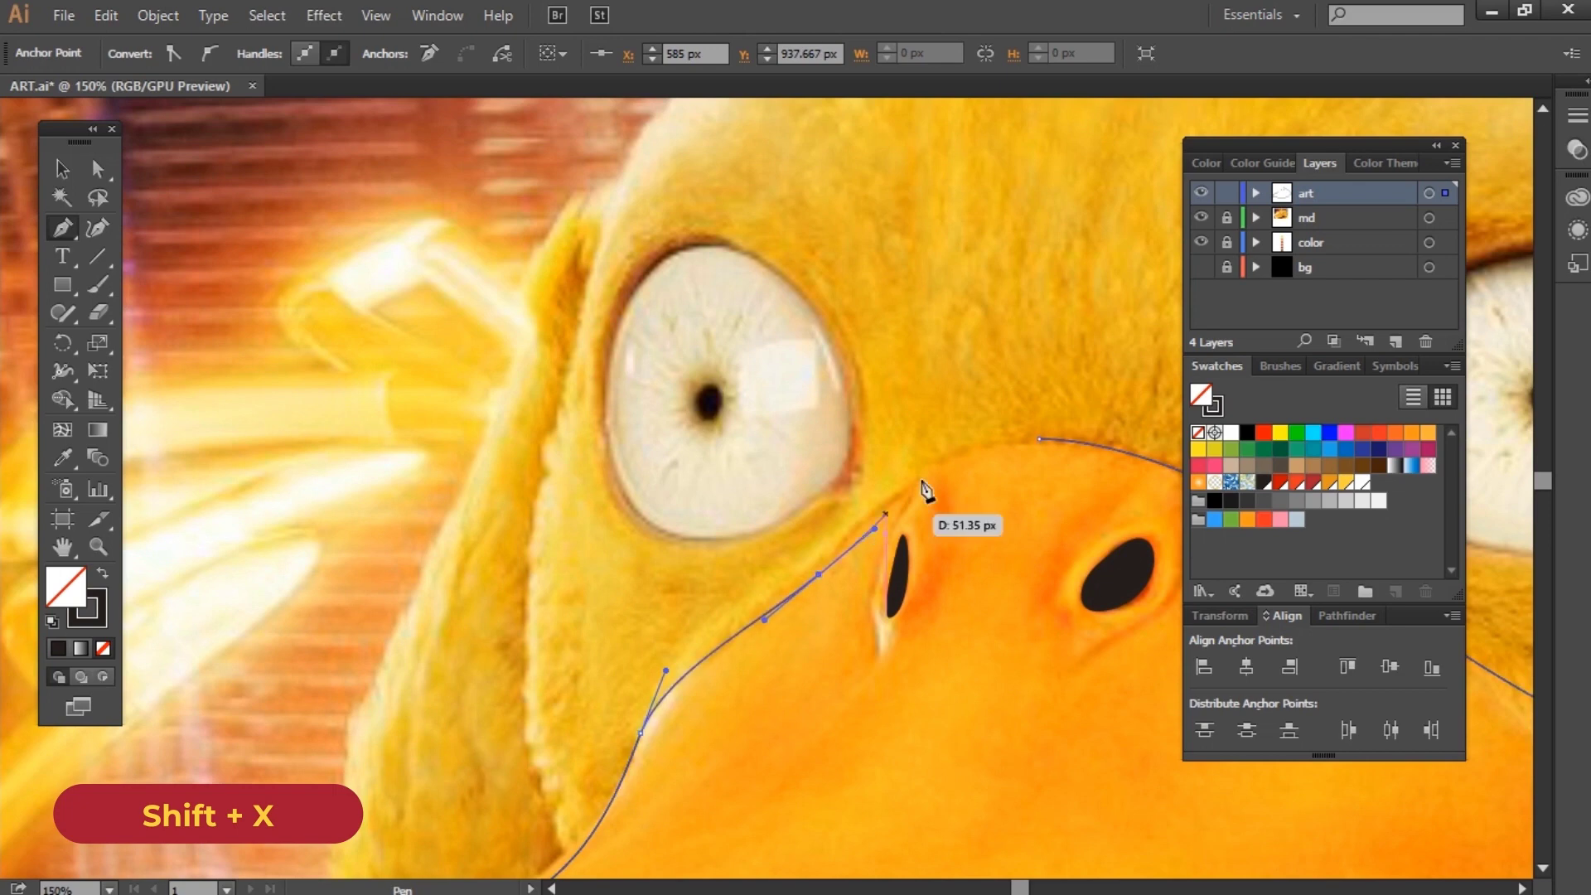
key("ctrl+0")
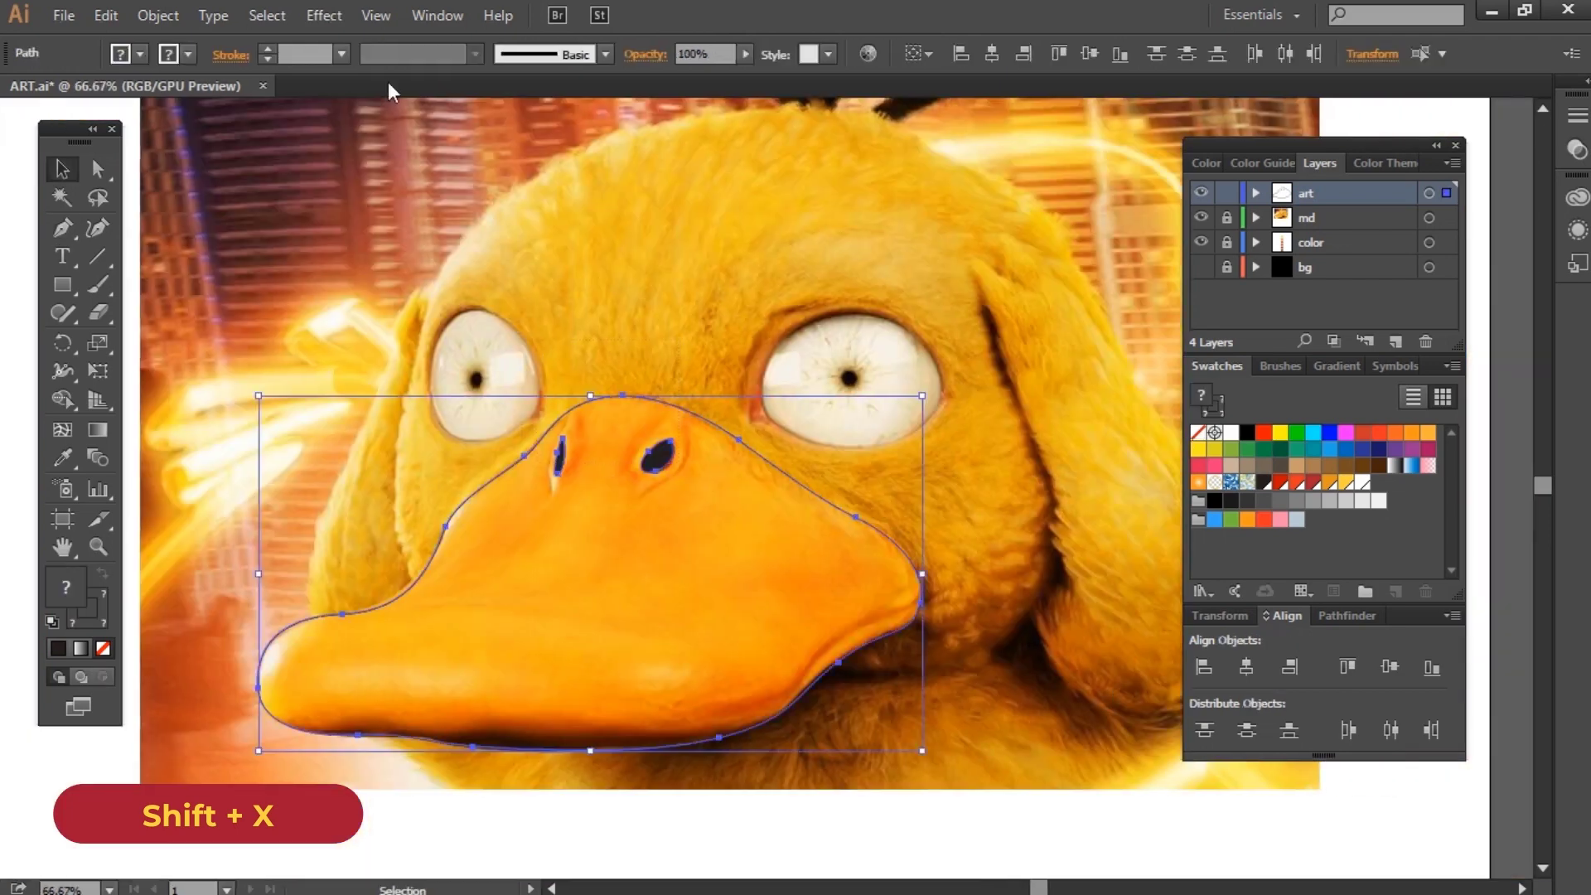
type("5")
Step: Set the beak outline's stroke weight to 20 pt
left_click(304, 53)
type("15")
key("Return")
type("20")
key("Return")
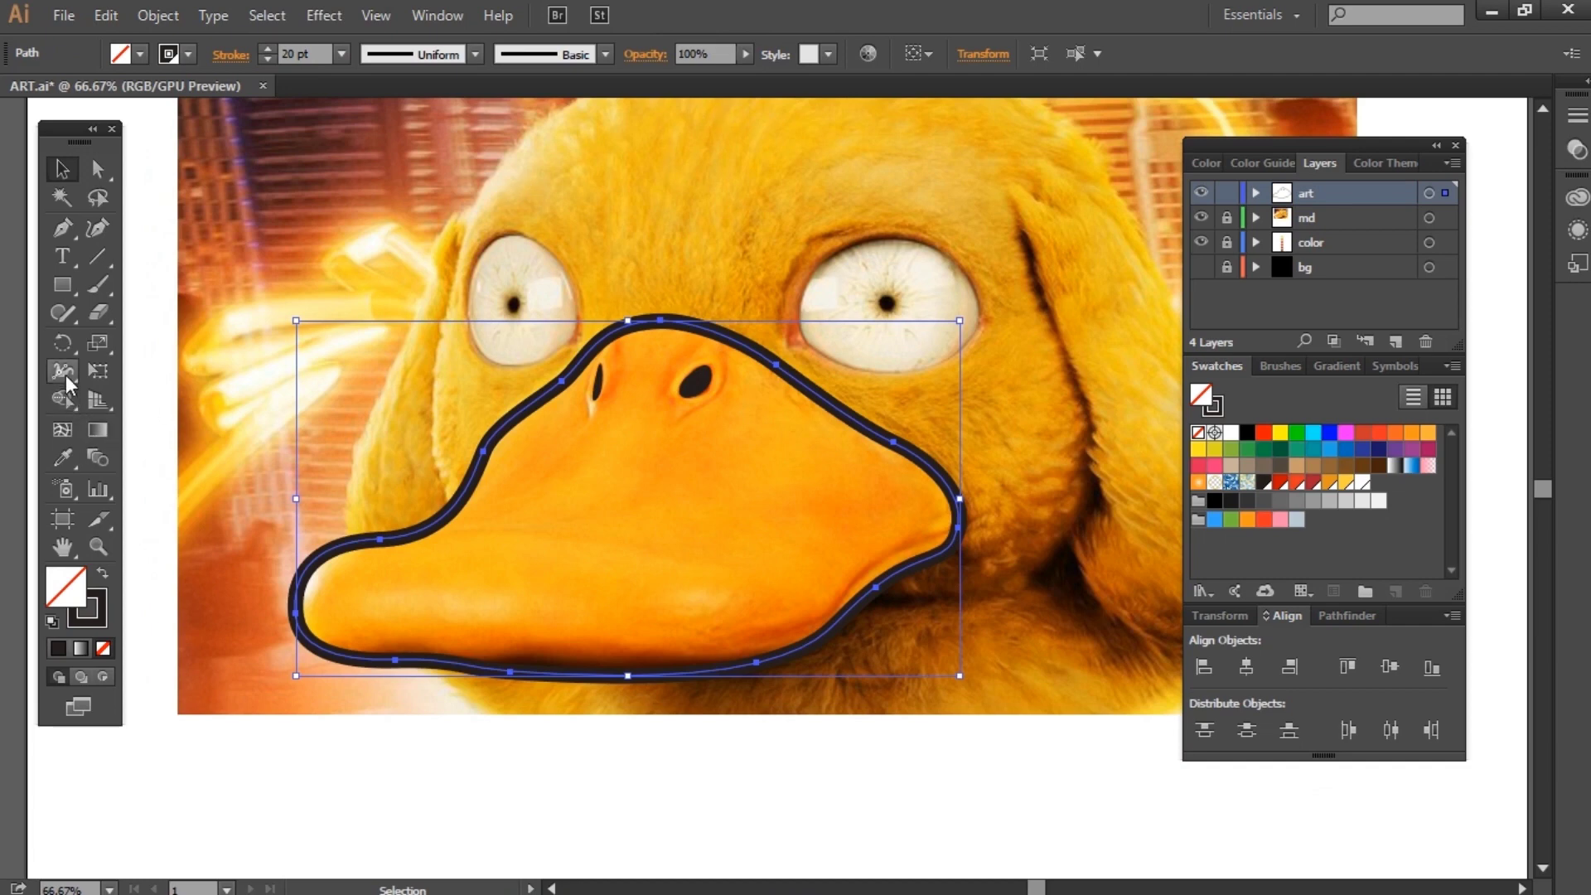
Step: Widen one stretch of the beak outline with the Width tool
left_click(64, 371)
scroll(464, 497, "up", 1)
scroll(497, 454, "up", 2)
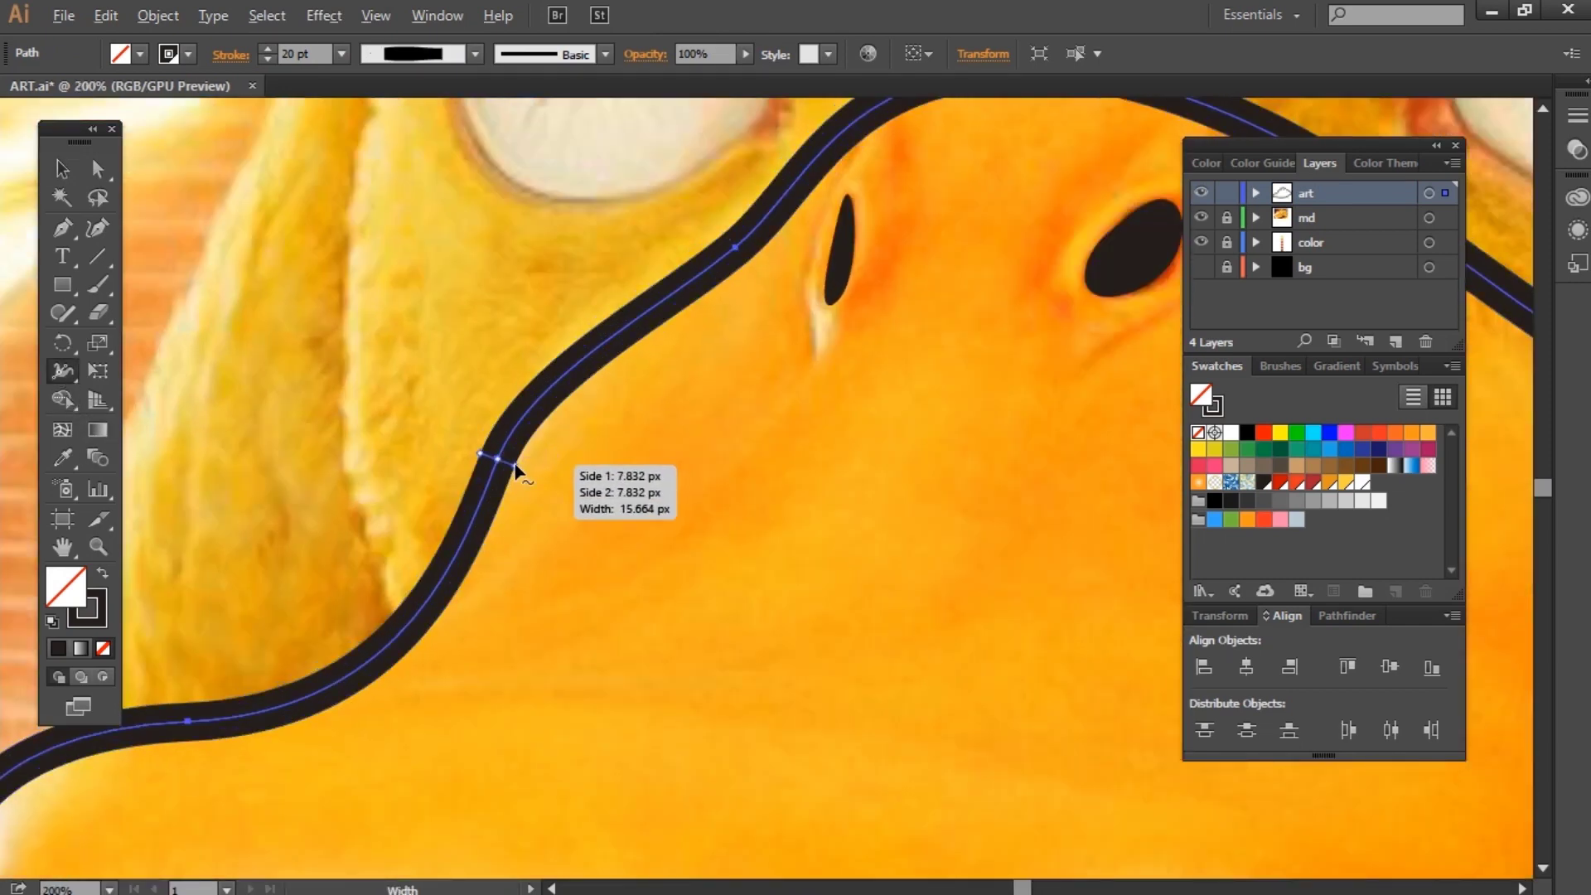
key("ctrl+0")
scroll(713, 498, "up", 4)
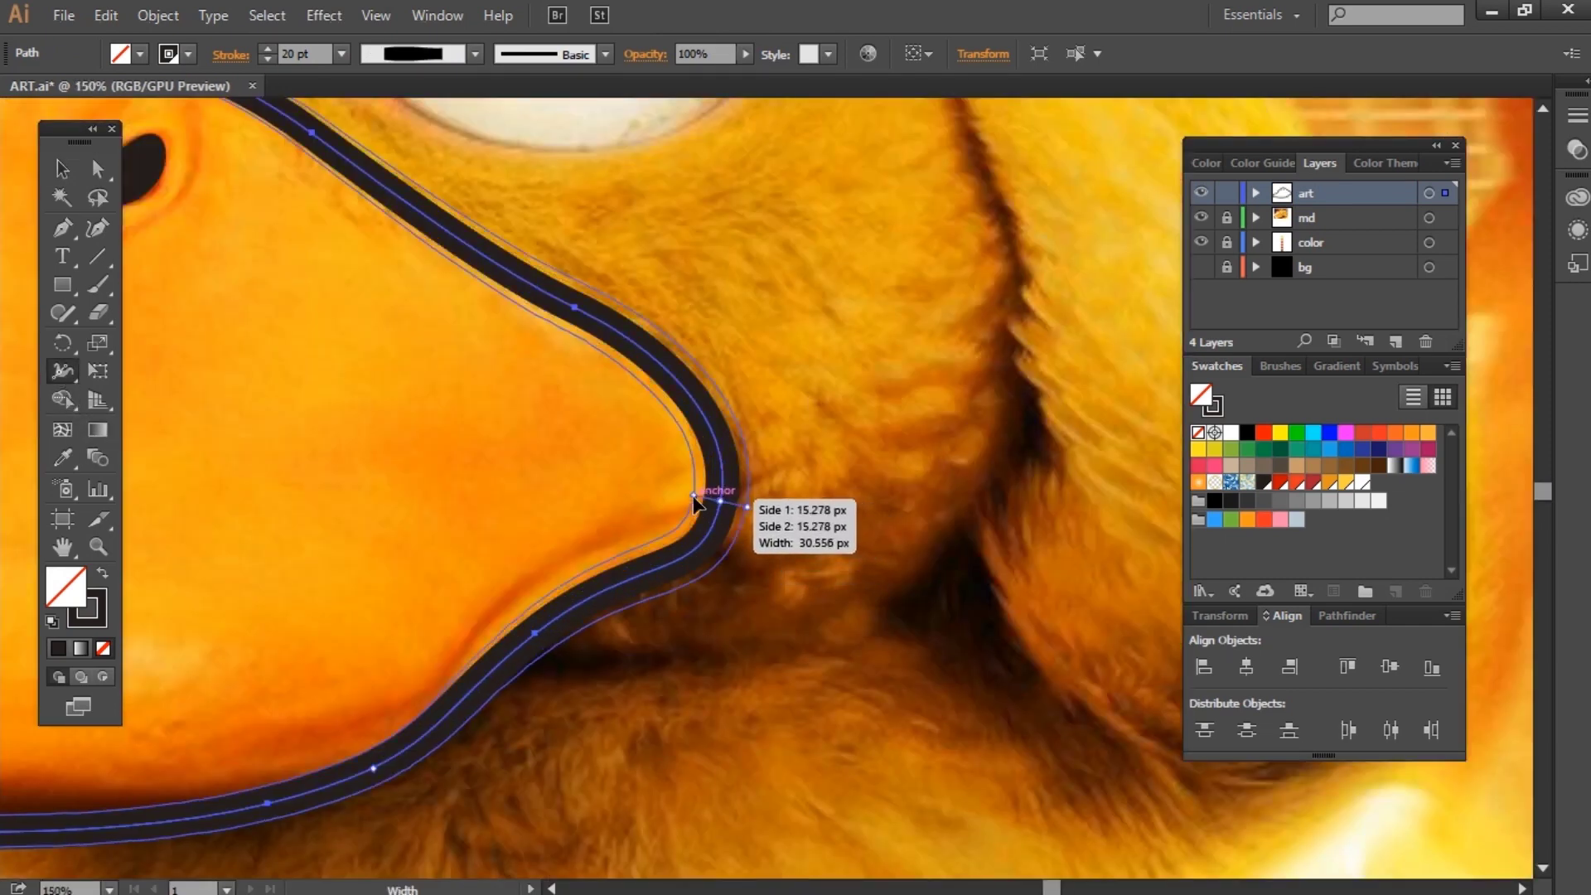
scroll(695, 502, "down", 3)
scroll(579, 437, "down", 2)
scroll(711, 455, "up", 5)
left_click_drag(710, 455, 761, 438)
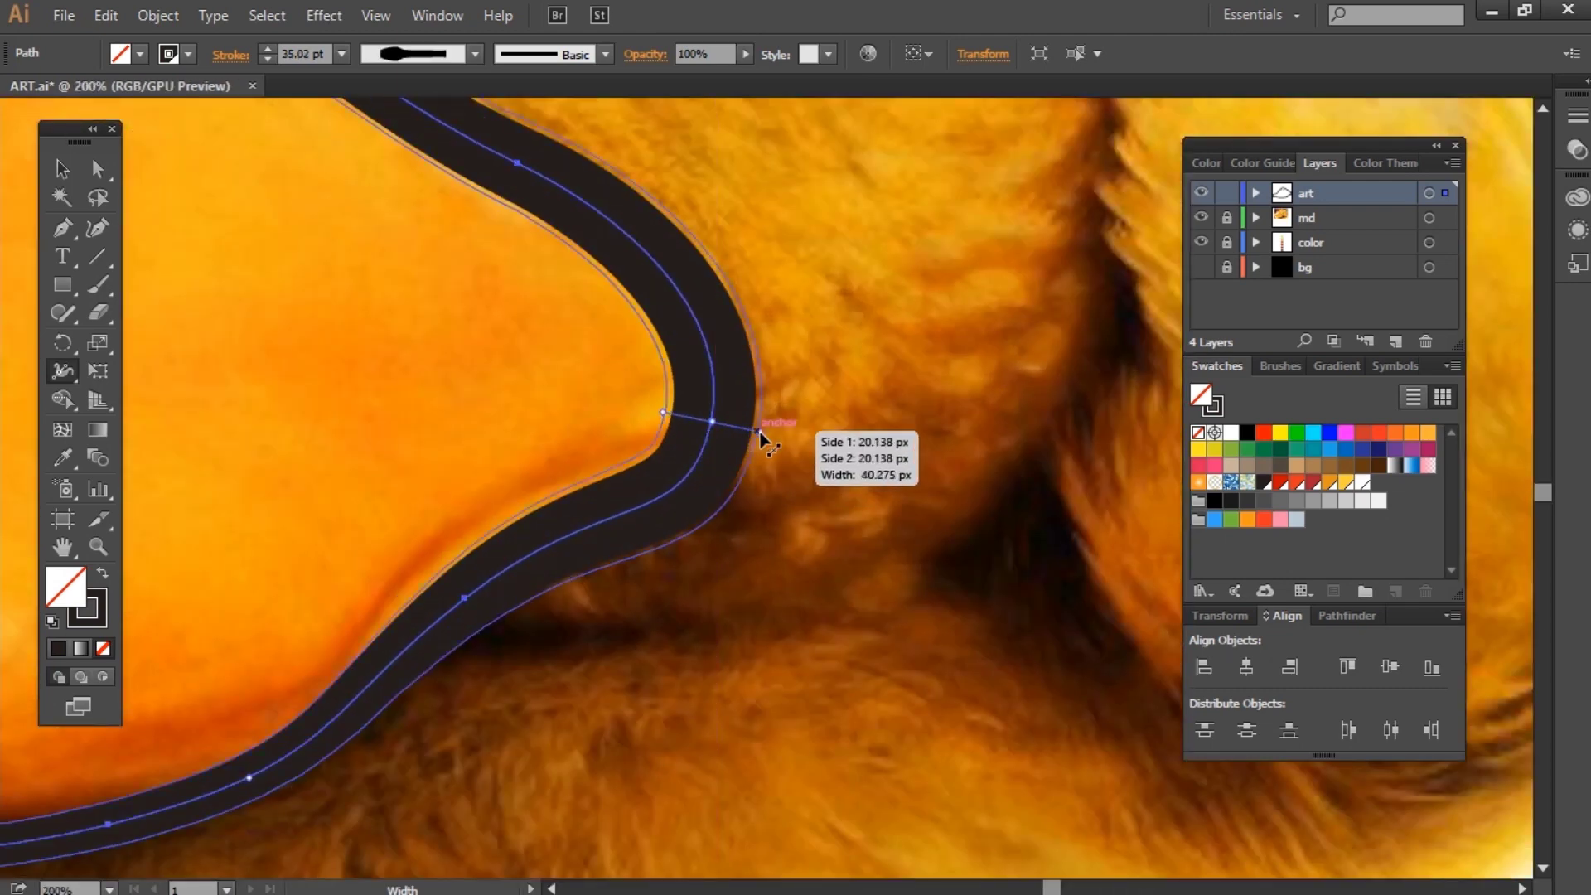
key("v")
scroll(792, 510, "down", 3)
scroll(792, 511, "down", 2)
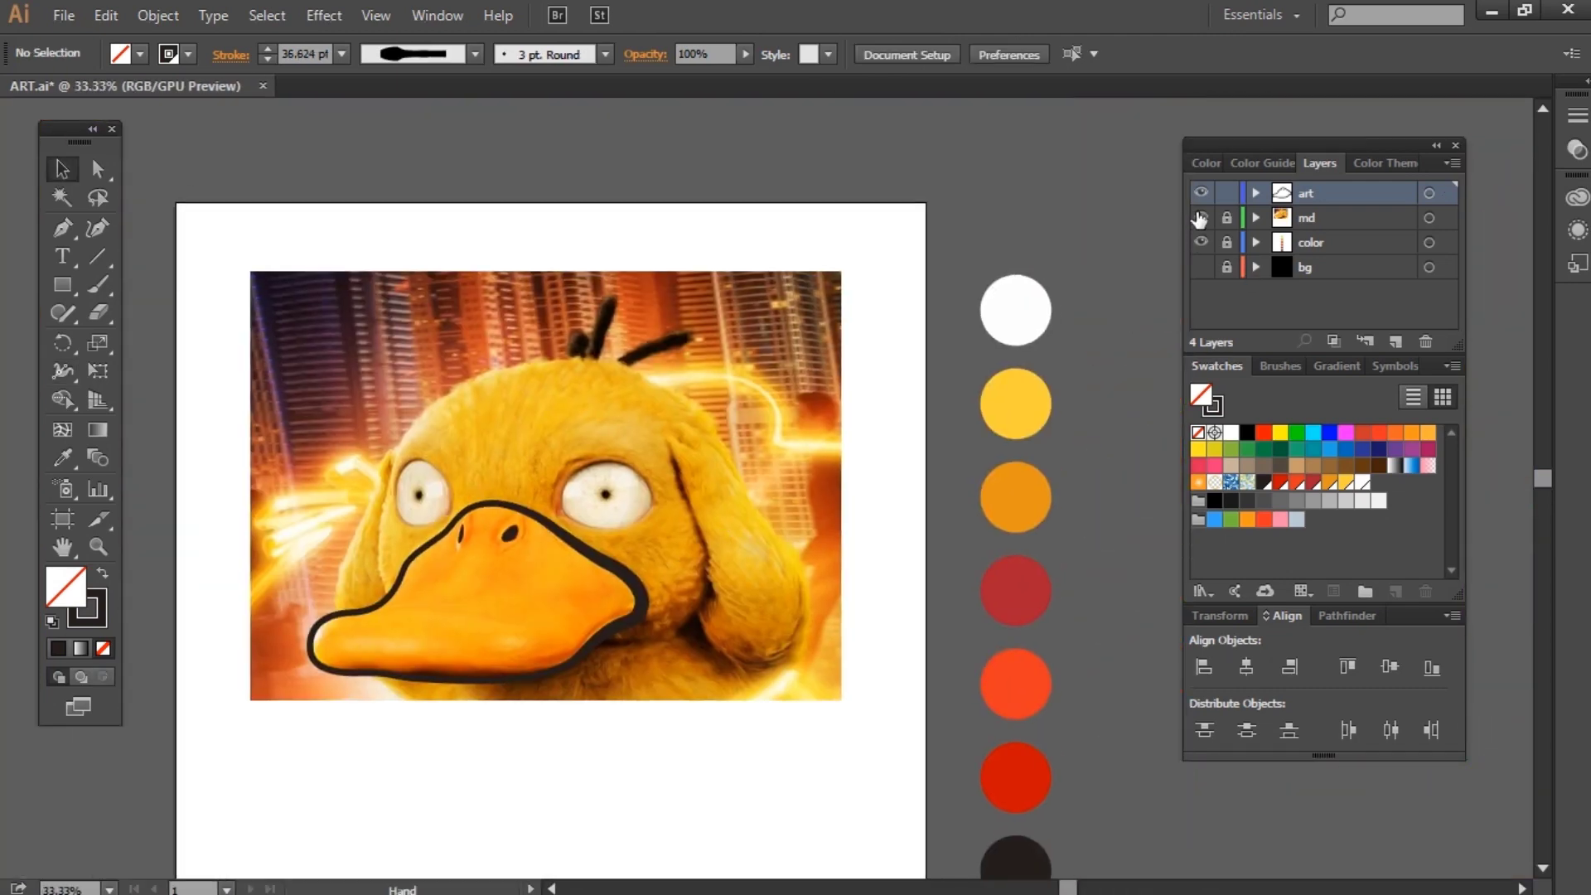
key("p")
scroll(591, 470, "up", 3)
scroll(590, 470, "up", 2)
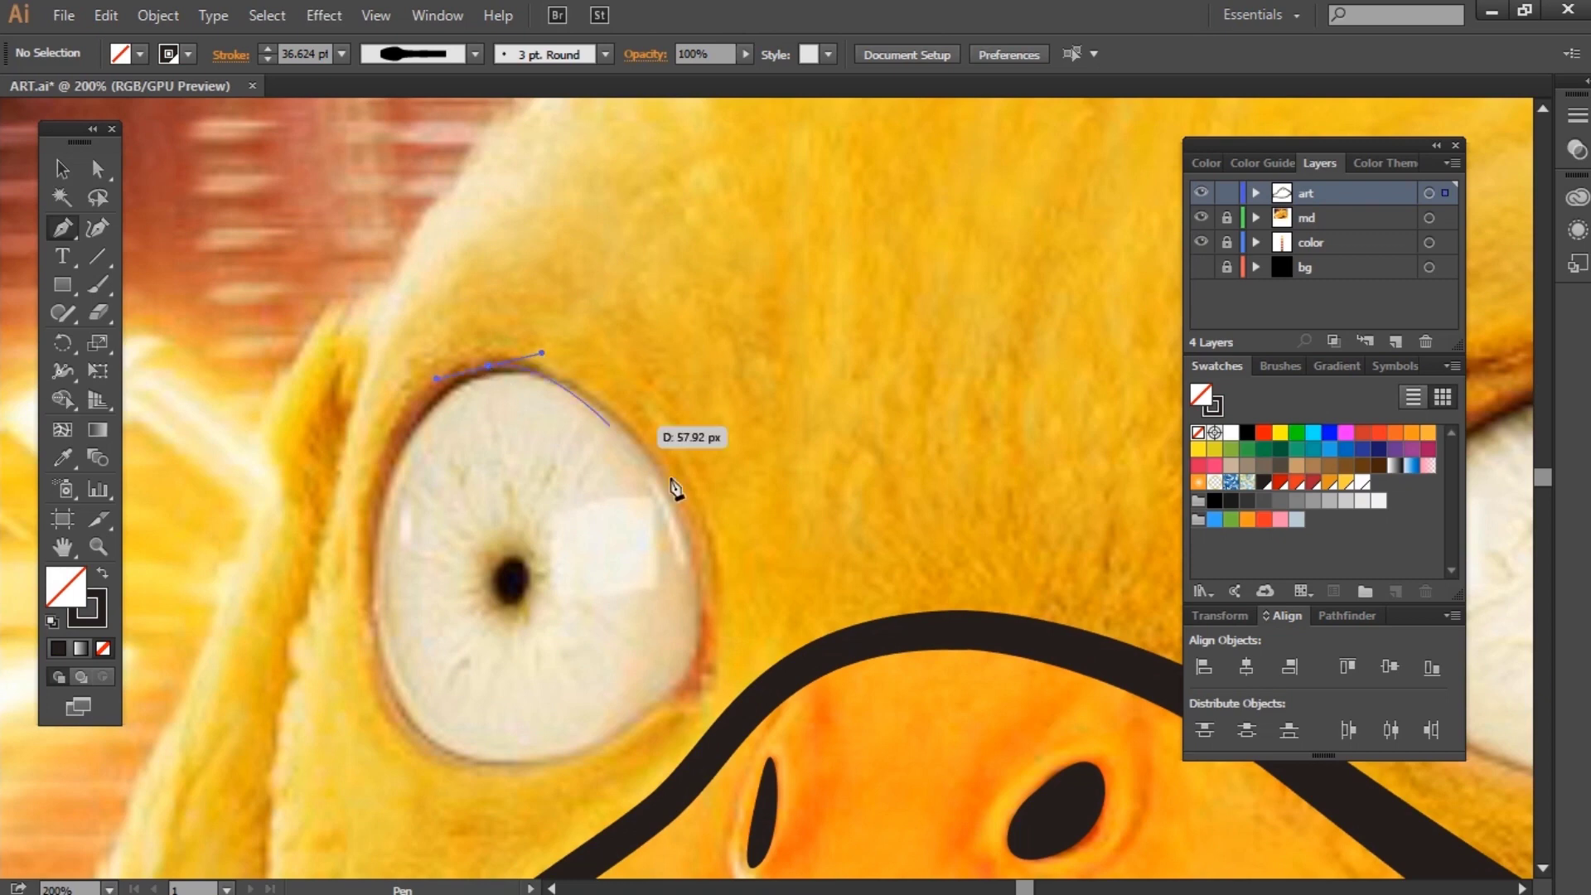
Step: Trace a closed outline around the first eye
left_click_drag(682, 505, 723, 601)
left_click_drag(609, 758, 618, 564)
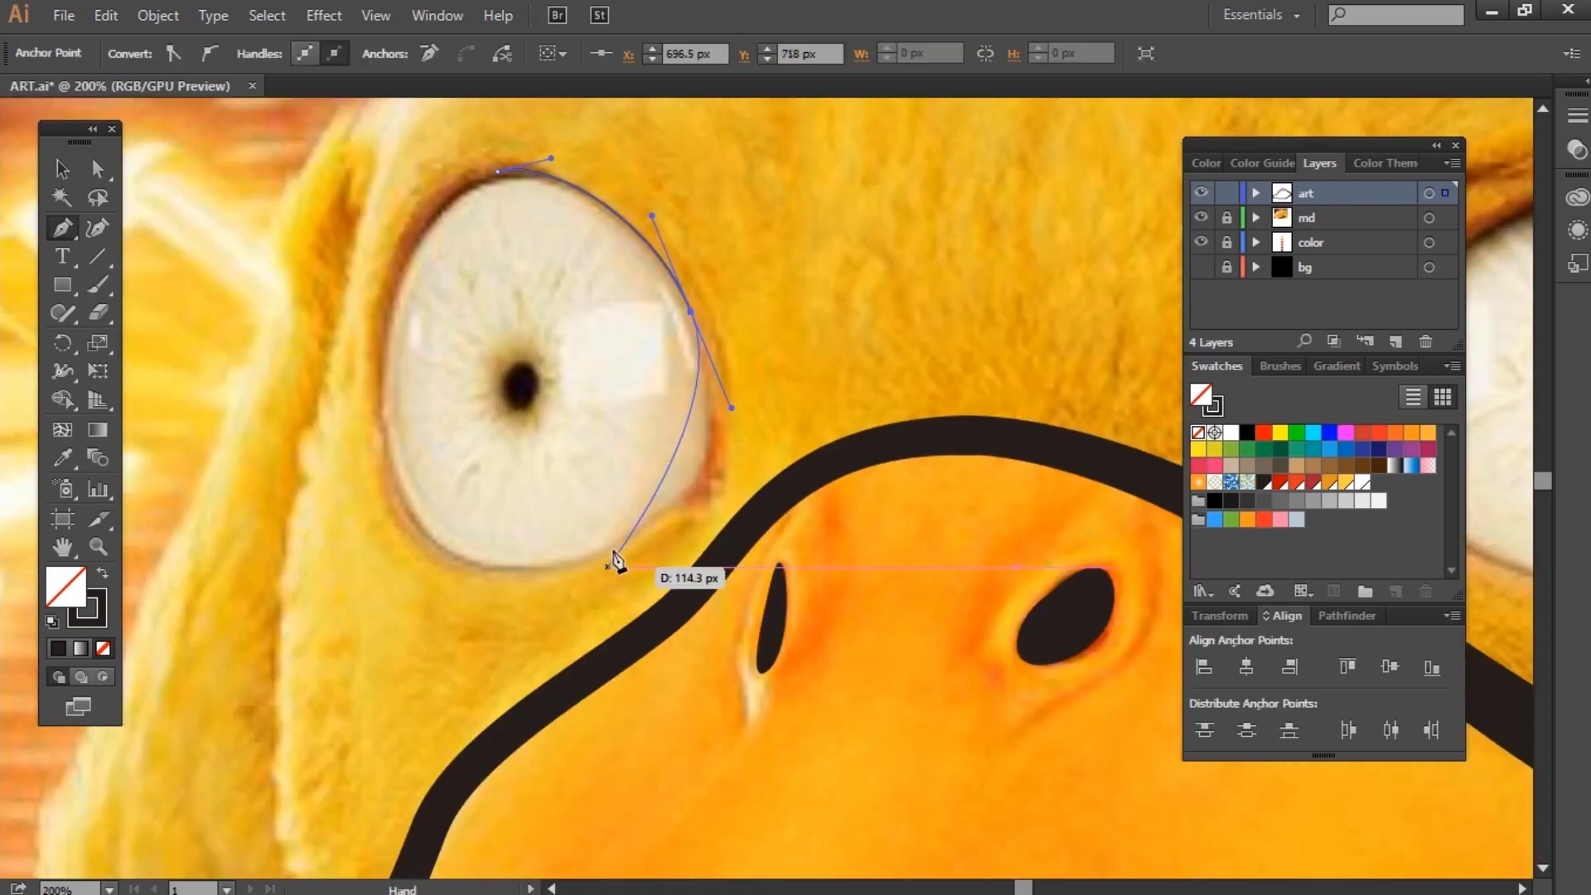
left_click(390, 450)
left_click(497, 171)
scroll(533, 166, "down", 2)
scroll(545, 373, "up", 1)
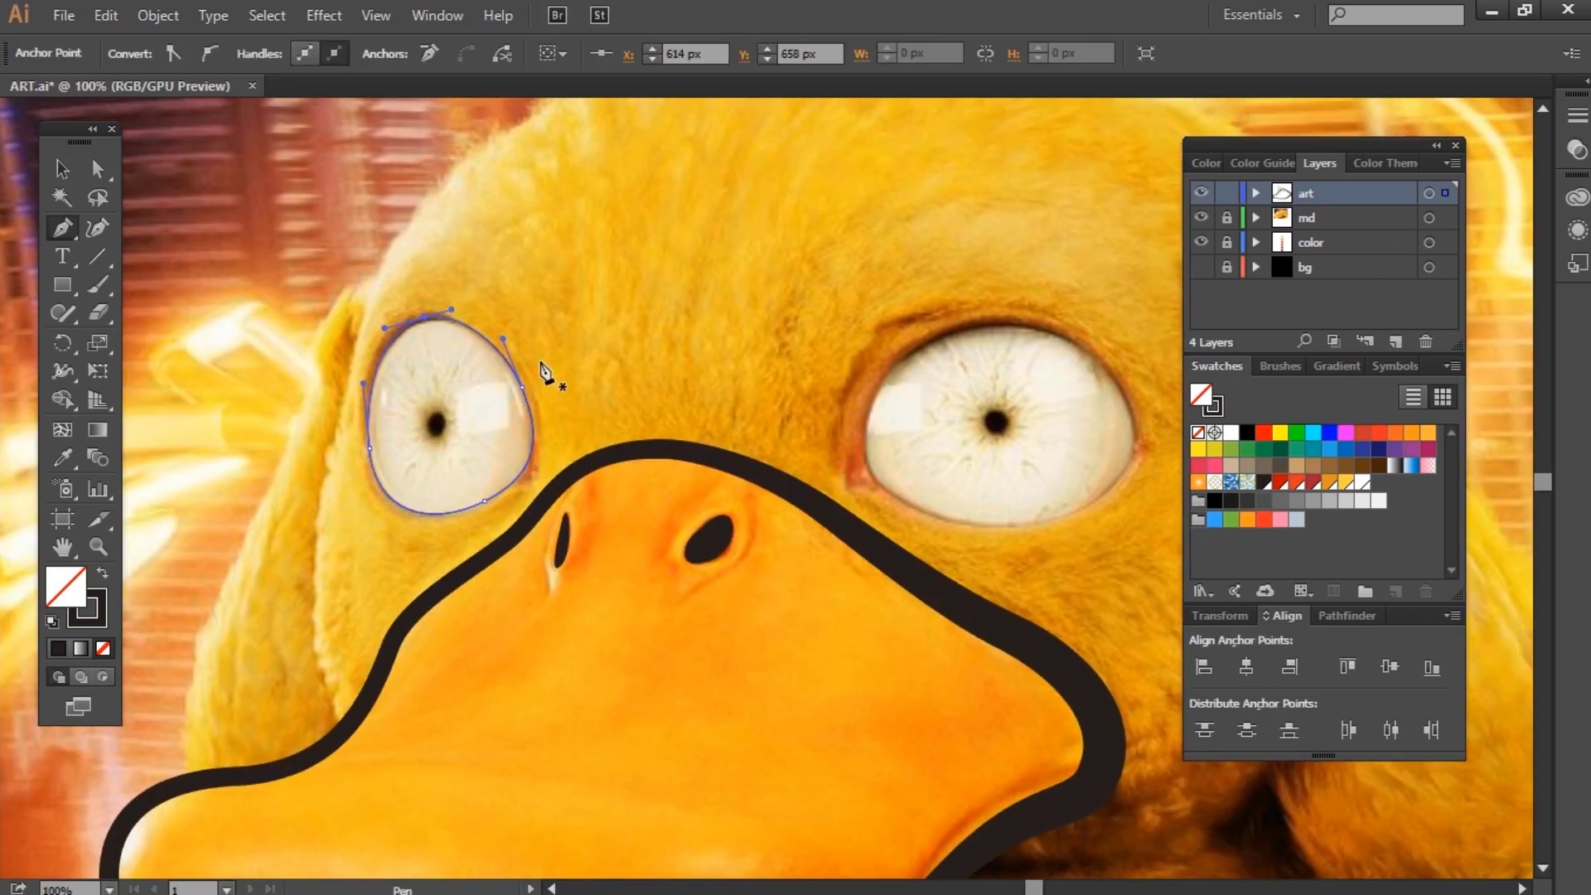
Step: Give the first eye the beak's dark 20 pt stroke, varying its width at top, right and bottom
left_click(587, 443)
type("v")
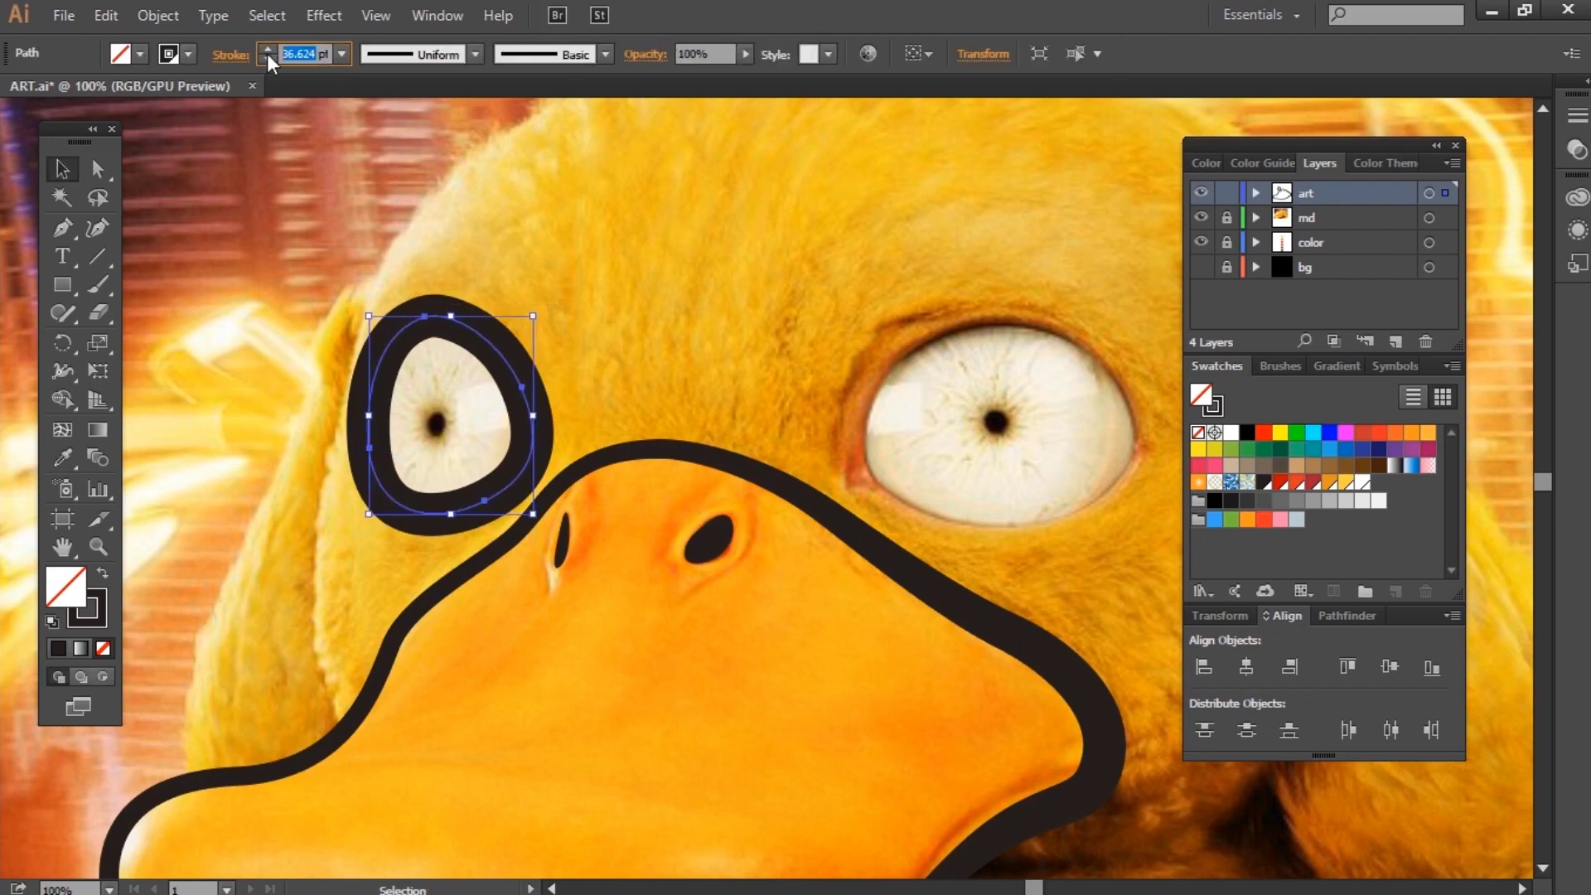
type("20")
key("Return")
scroll(438, 376, "up", 1)
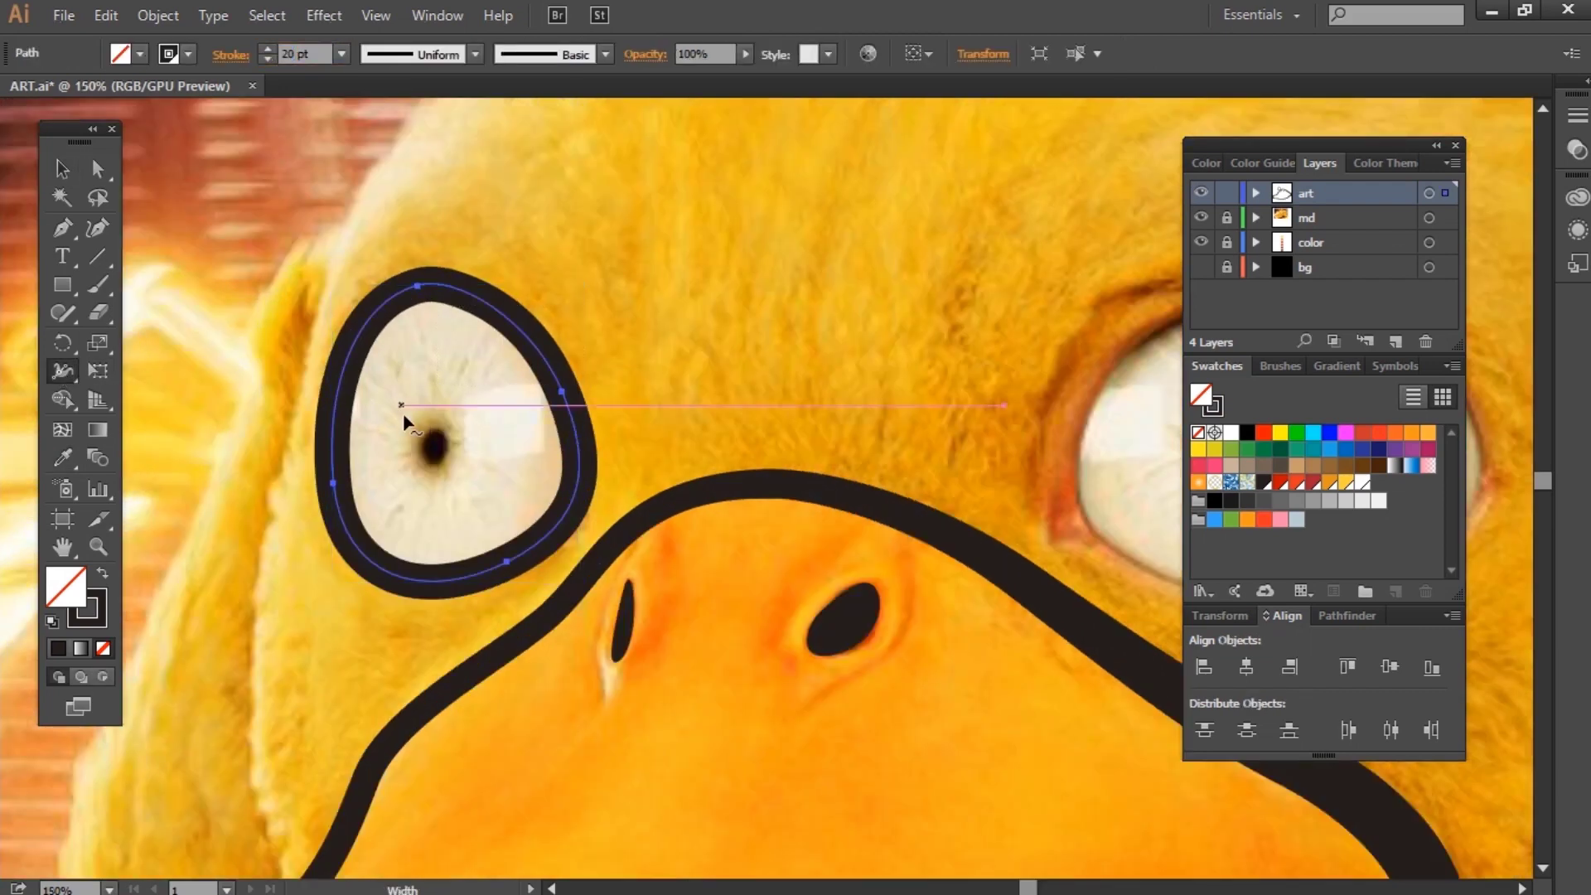
scroll(403, 412, "up", 2)
left_click_drag(460, 139, 479, 187)
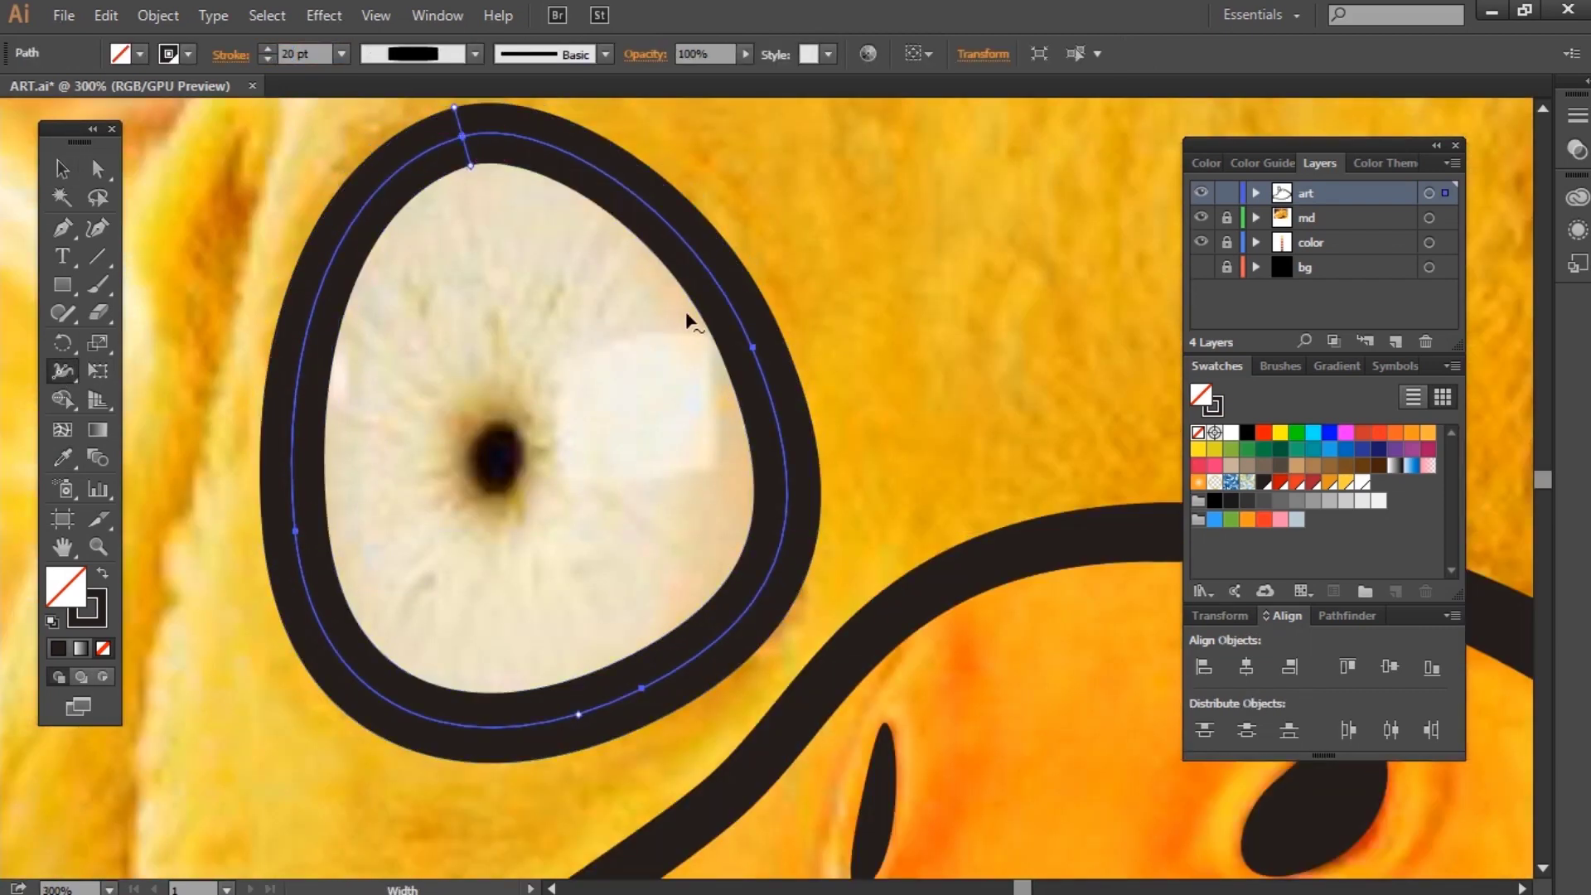
left_click_drag(753, 346, 742, 352)
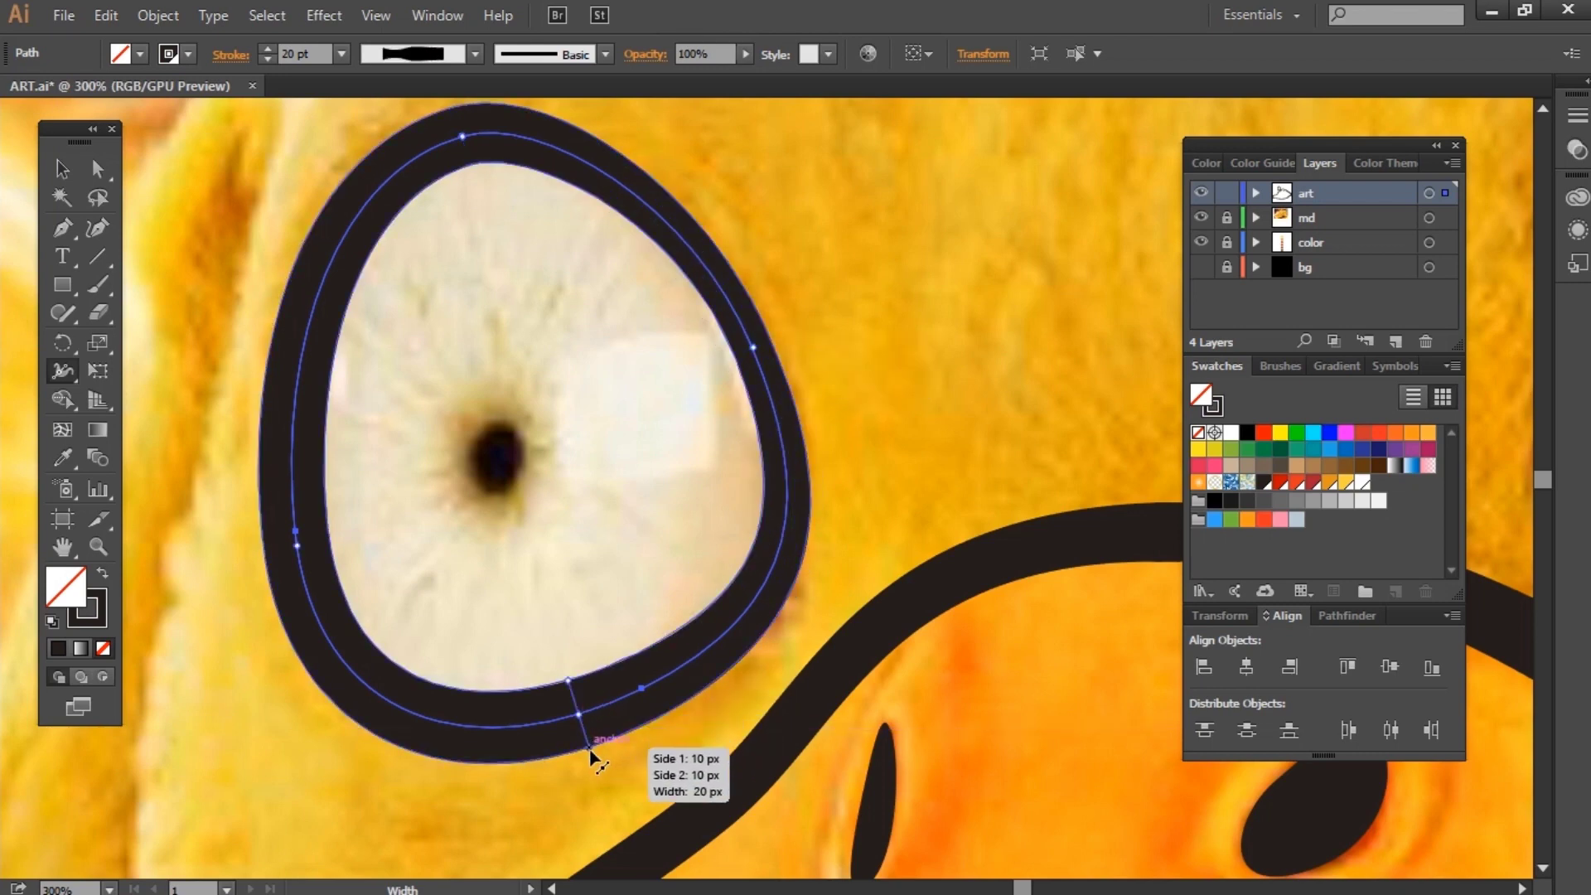
left_click_drag(590, 755, 586, 727)
key("ctrl+shift+a")
Step: Trace a curved outline around the second eye
key("p")
scroll(796, 455, "down", 4)
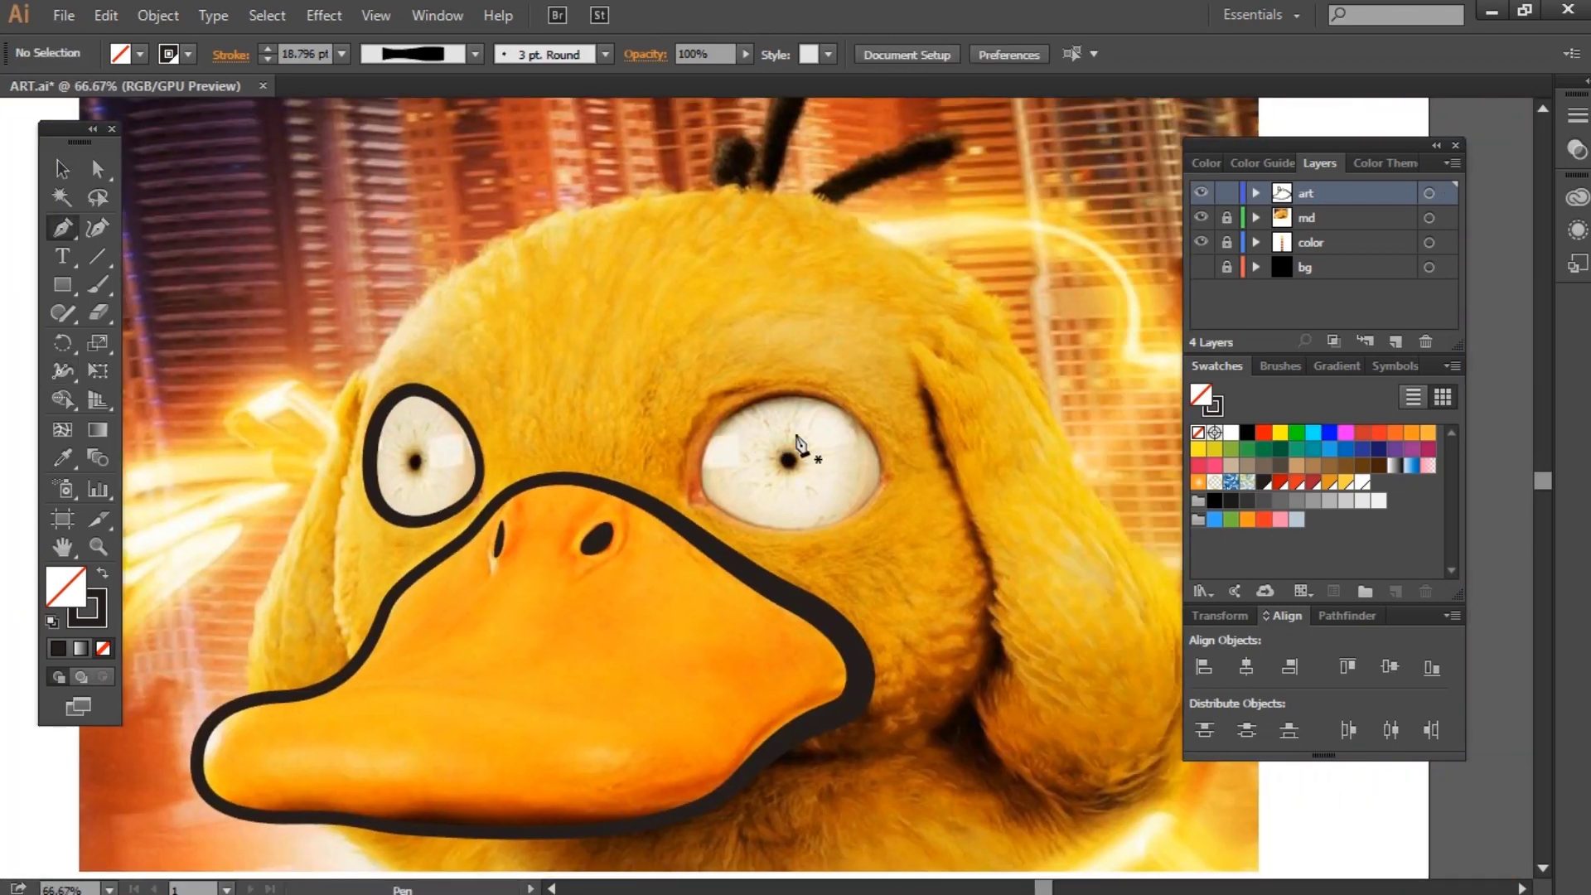
scroll(797, 443, "up", 2)
left_click_drag(959, 441, 1008, 497)
left_click_drag(926, 644, 870, 673)
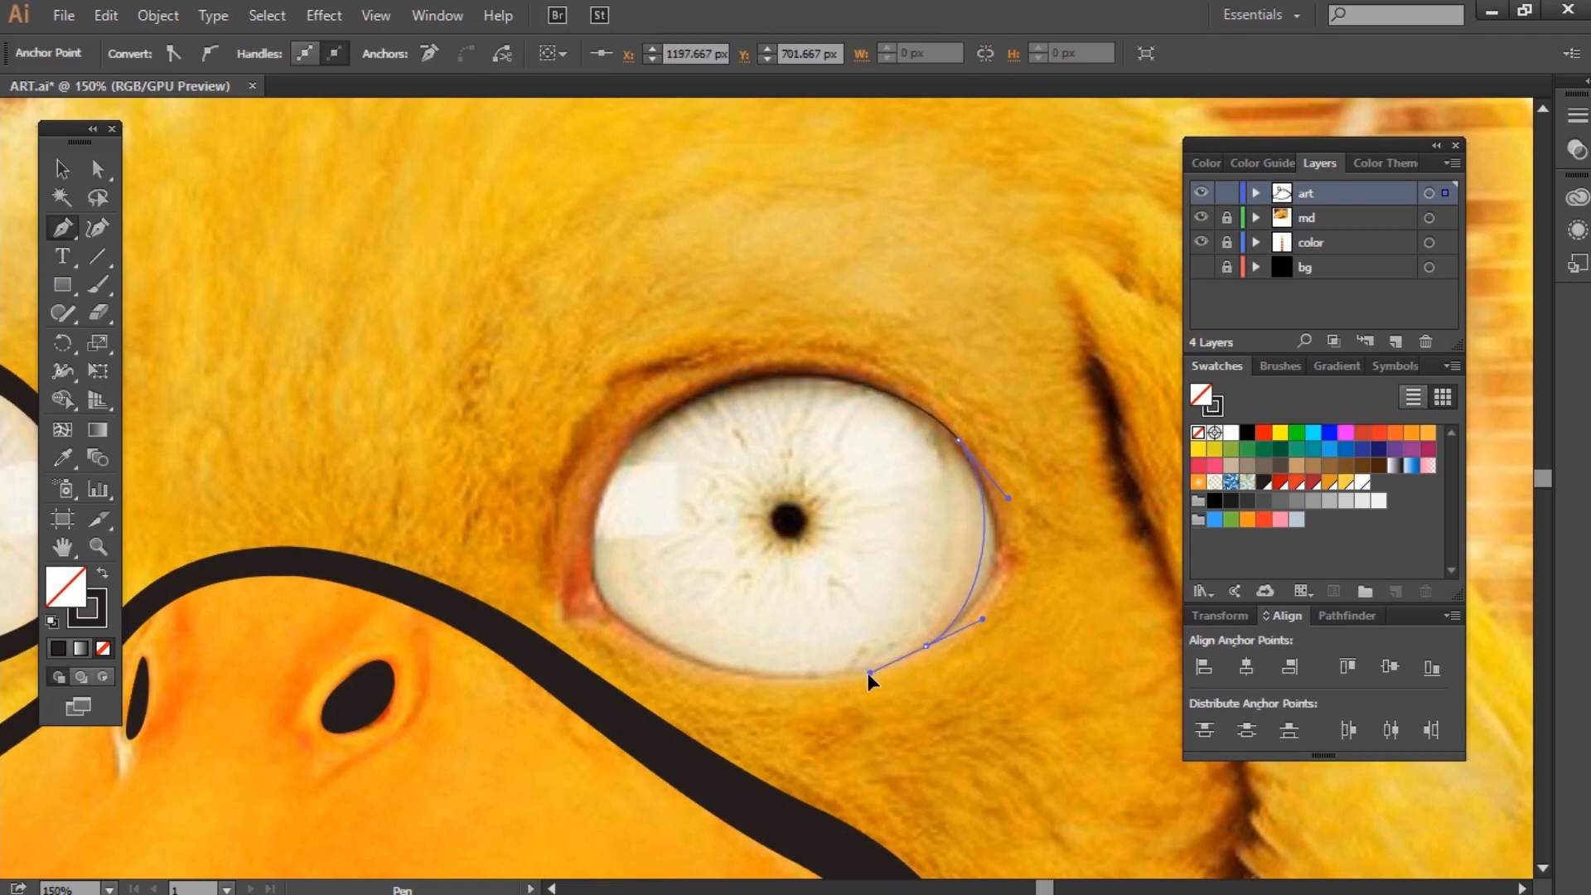
left_click_drag(579, 572, 575, 564)
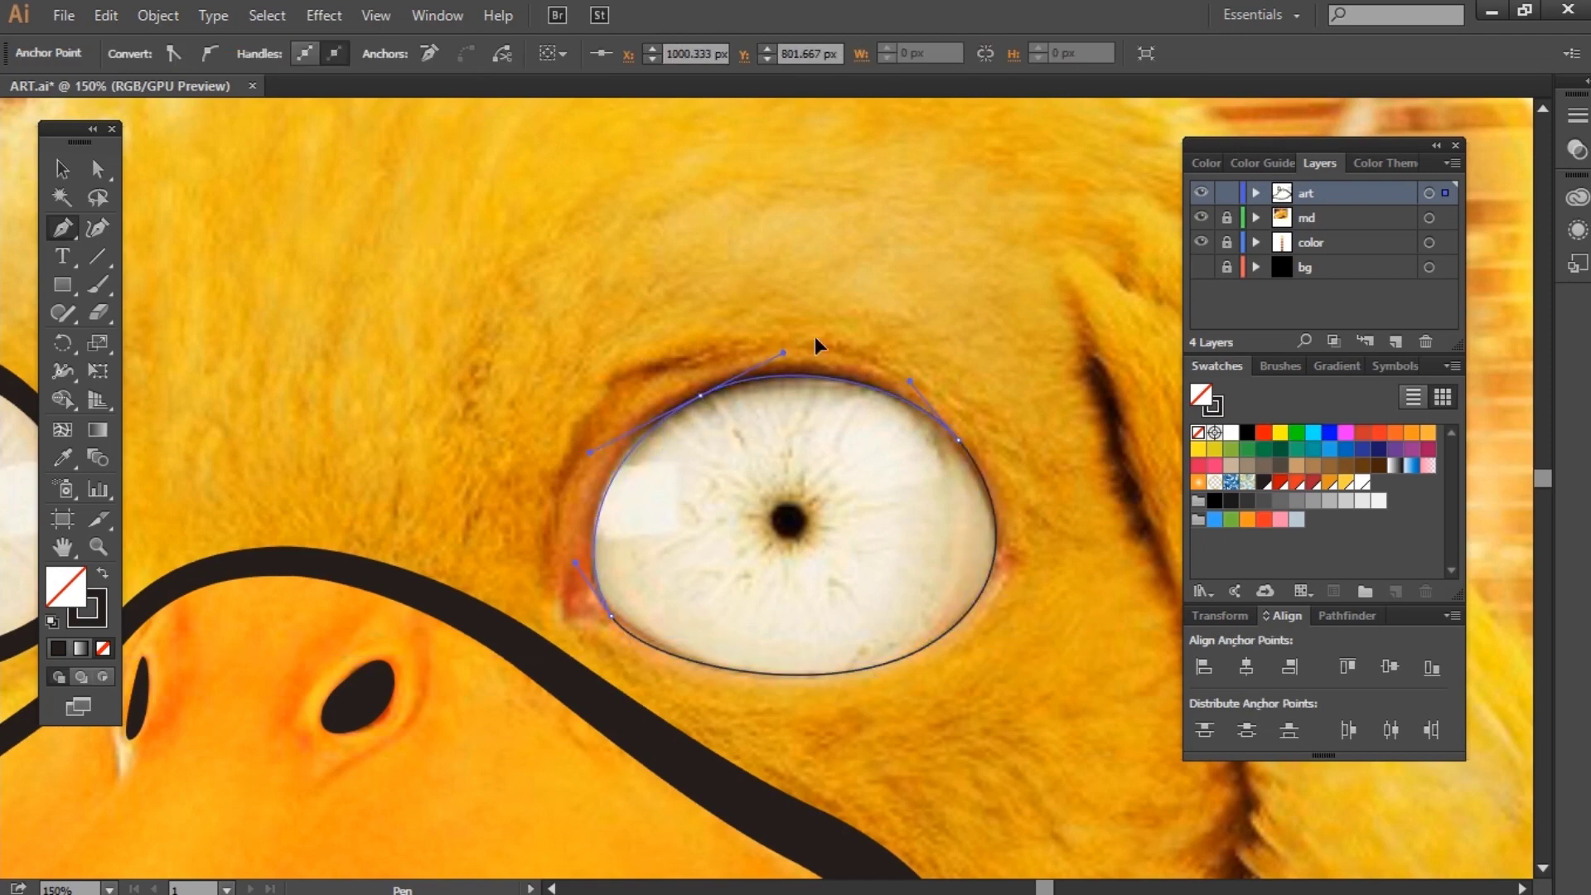
scroll(817, 344, "down", 2)
Step: Set the second eye outline to a 20 pt stroke and adjust its width
key("v")
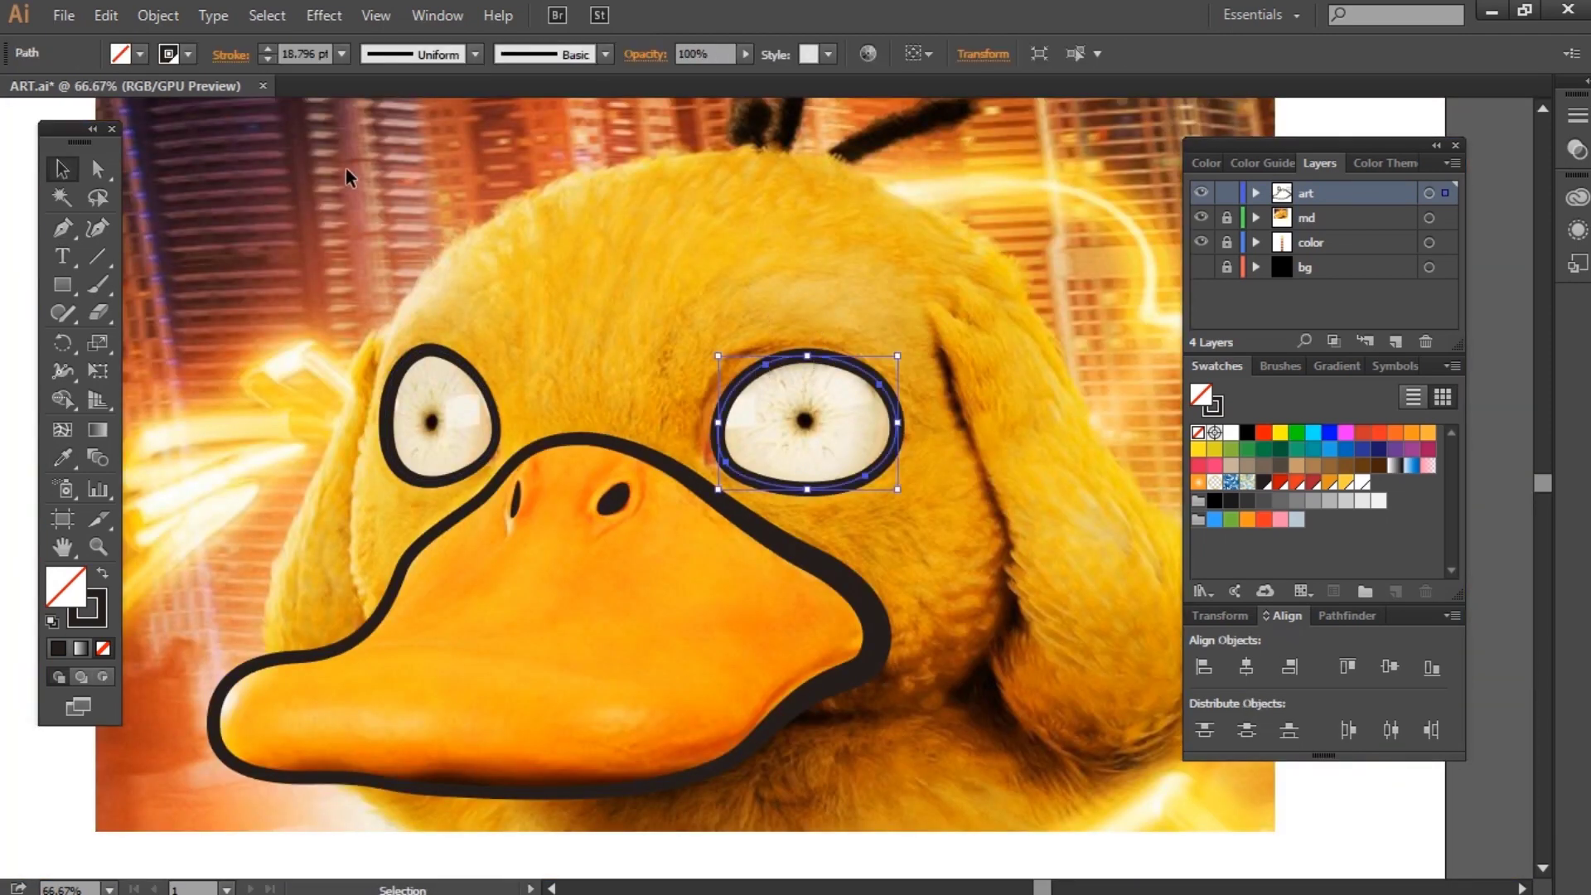
type("20")
key("Return")
left_click(698, 260)
scroll(824, 401, "up", 2)
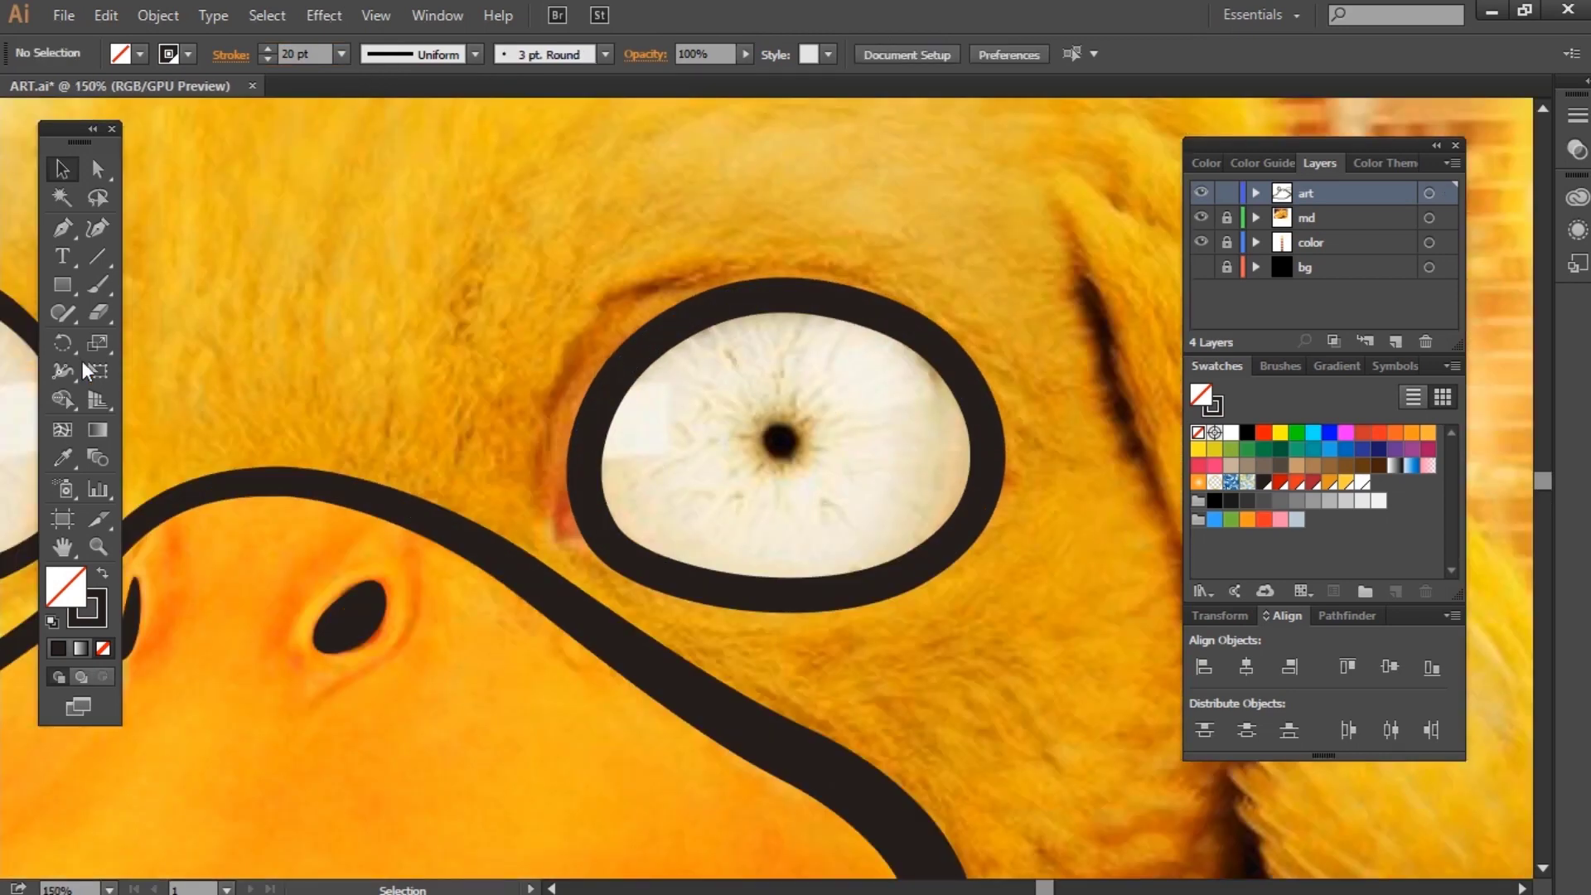
scroll(685, 330, "up", 4)
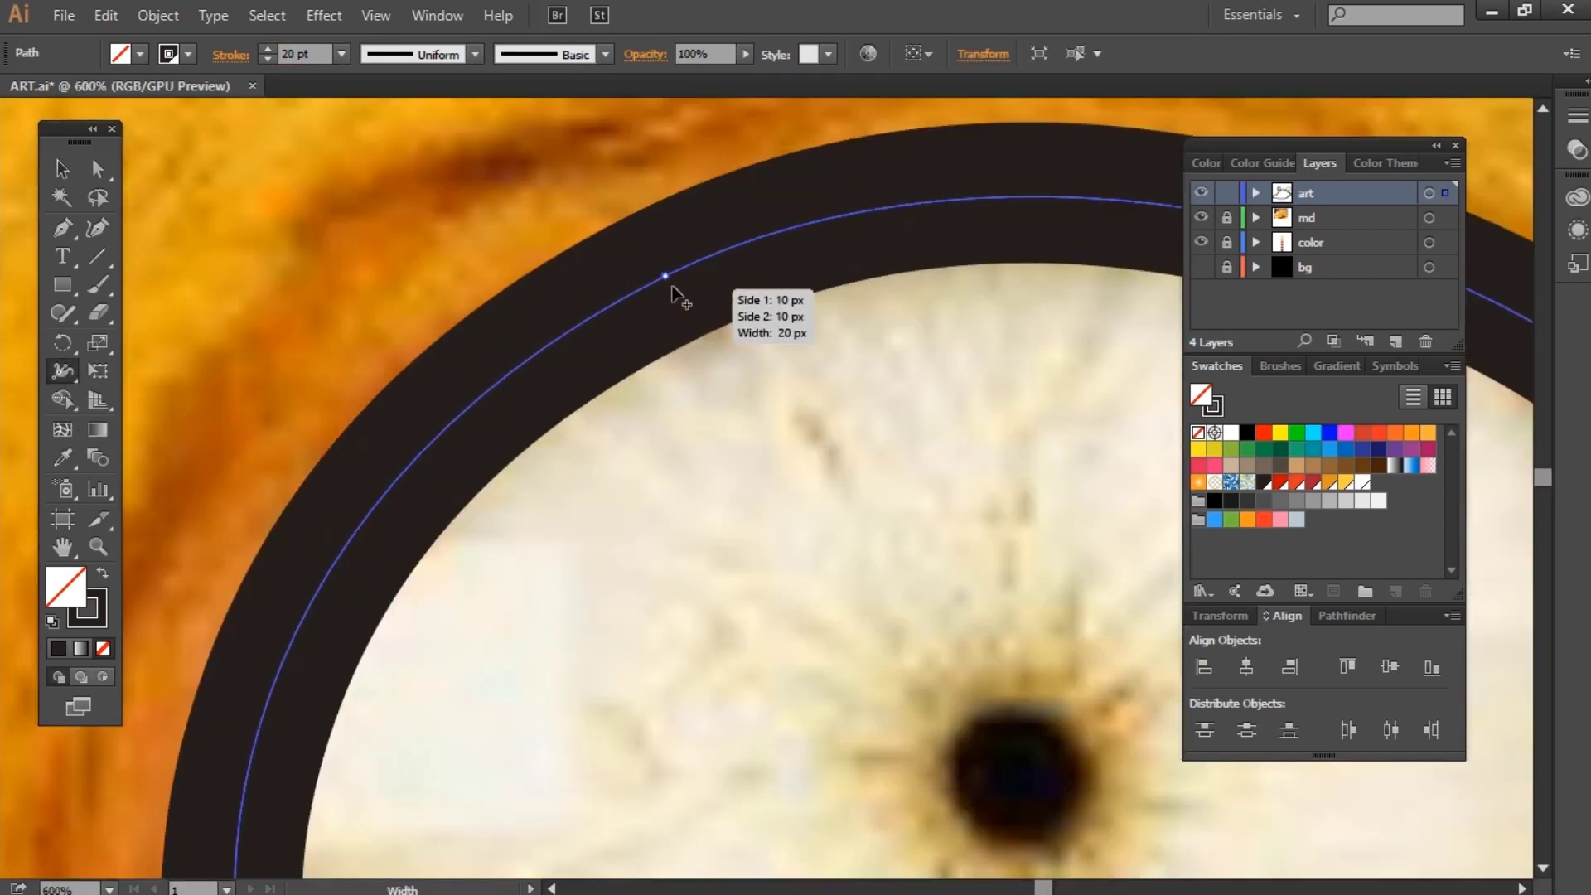
scroll(685, 321, "down", 4)
scroll(821, 515, "up", 3)
scroll(746, 480, "up", 1)
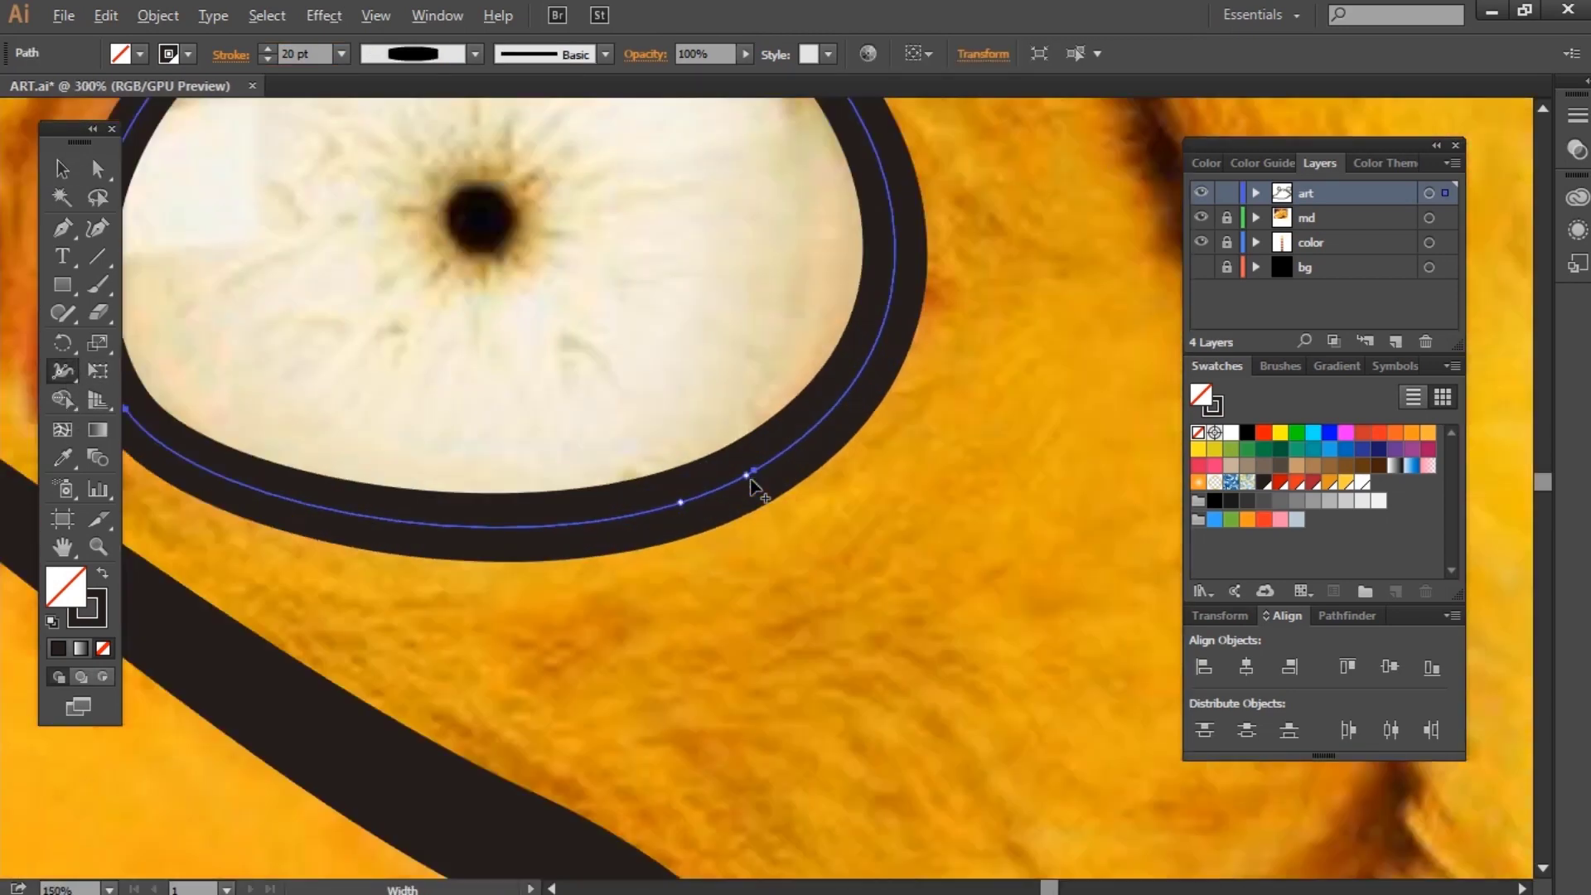
key("v")
scroll(864, 473, "down", 4)
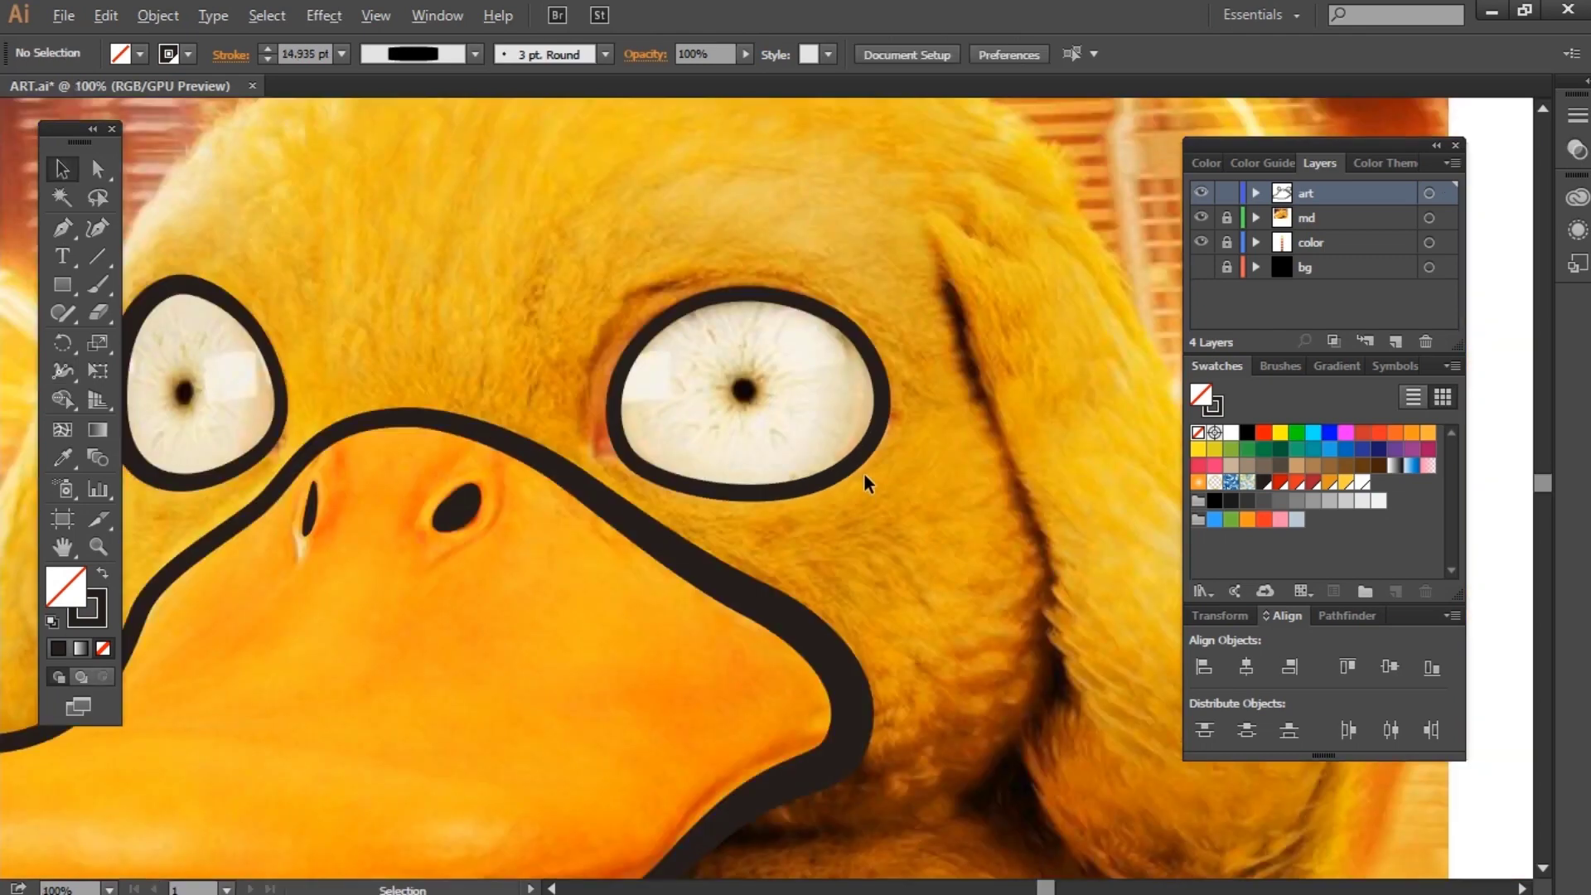
scroll(1053, 324, "down", 2)
Step: Start the spike path on the fur crease beside the right eye, undoing a misplaced anchor
key("p")
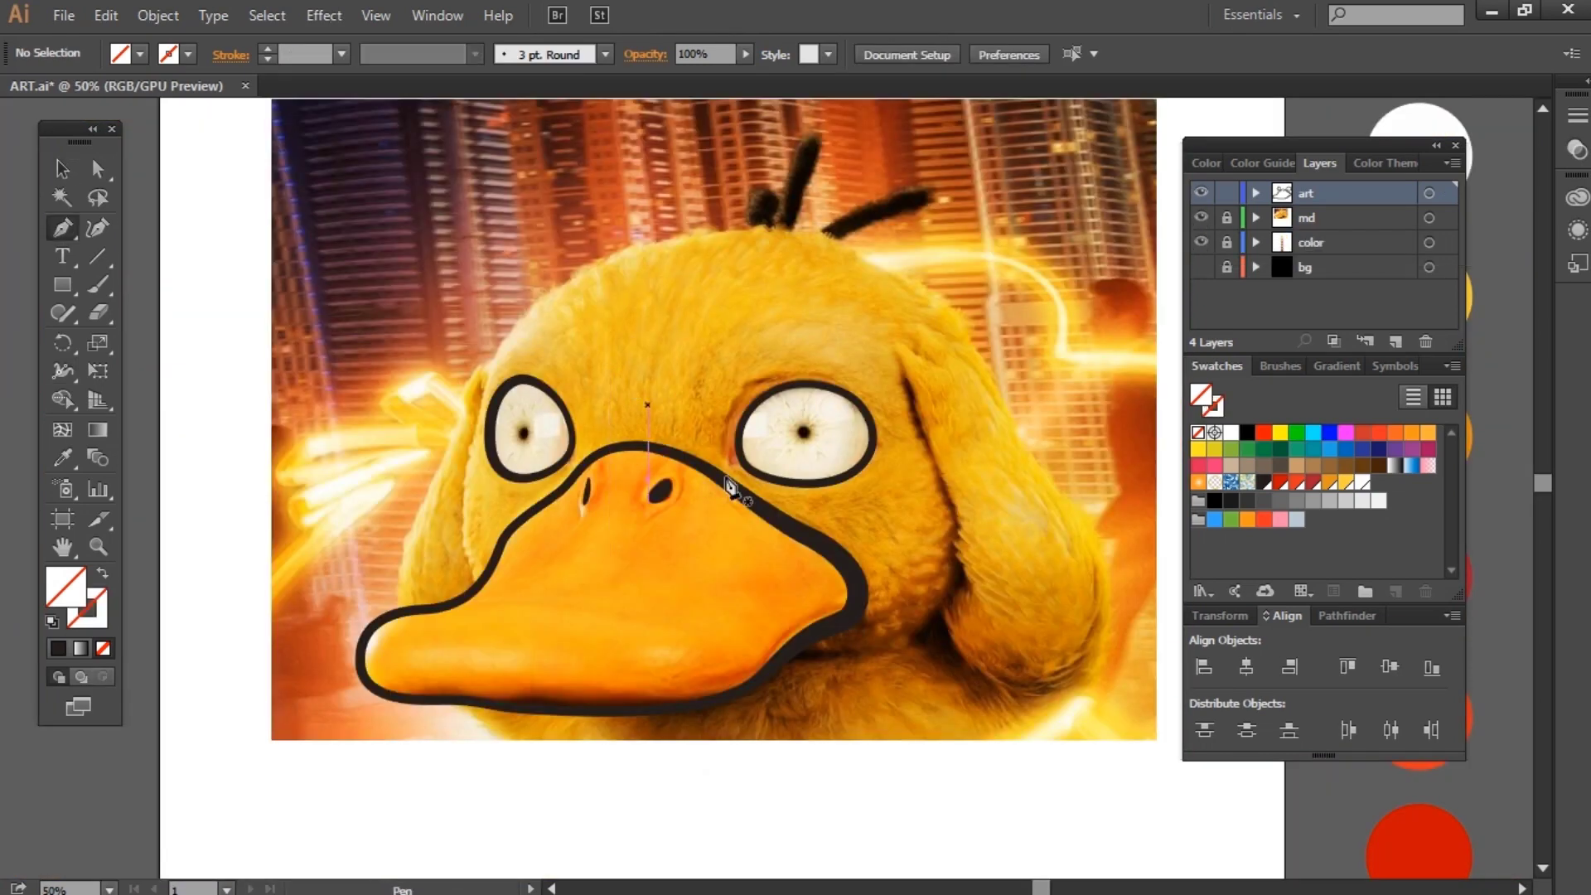
scroll(693, 668, "up", 1)
scroll(857, 703, "up", 2)
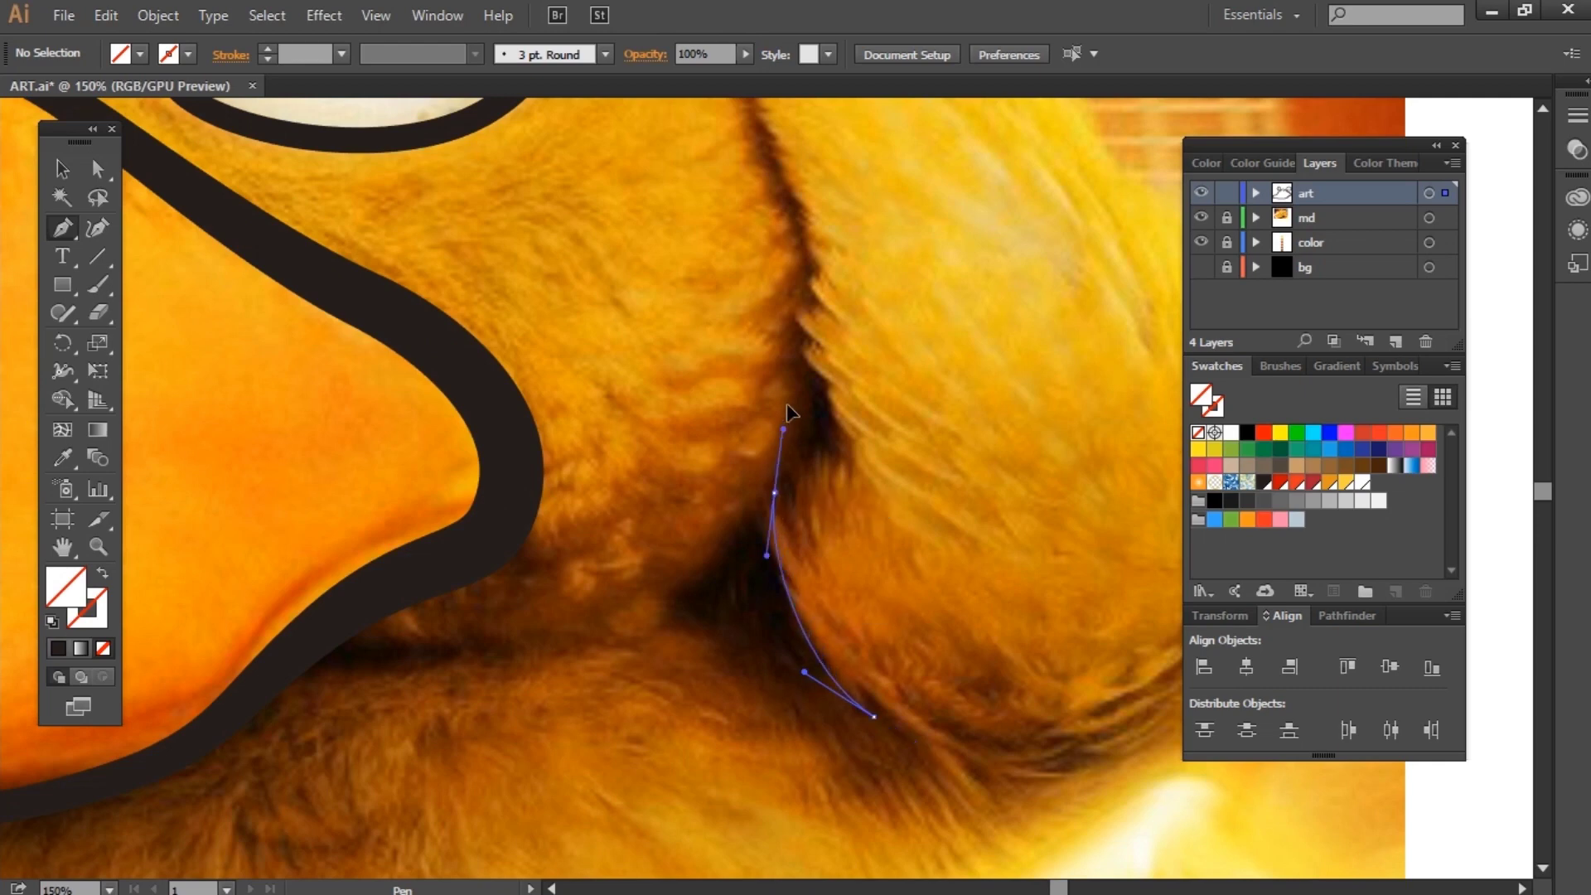
key("ctrl+z")
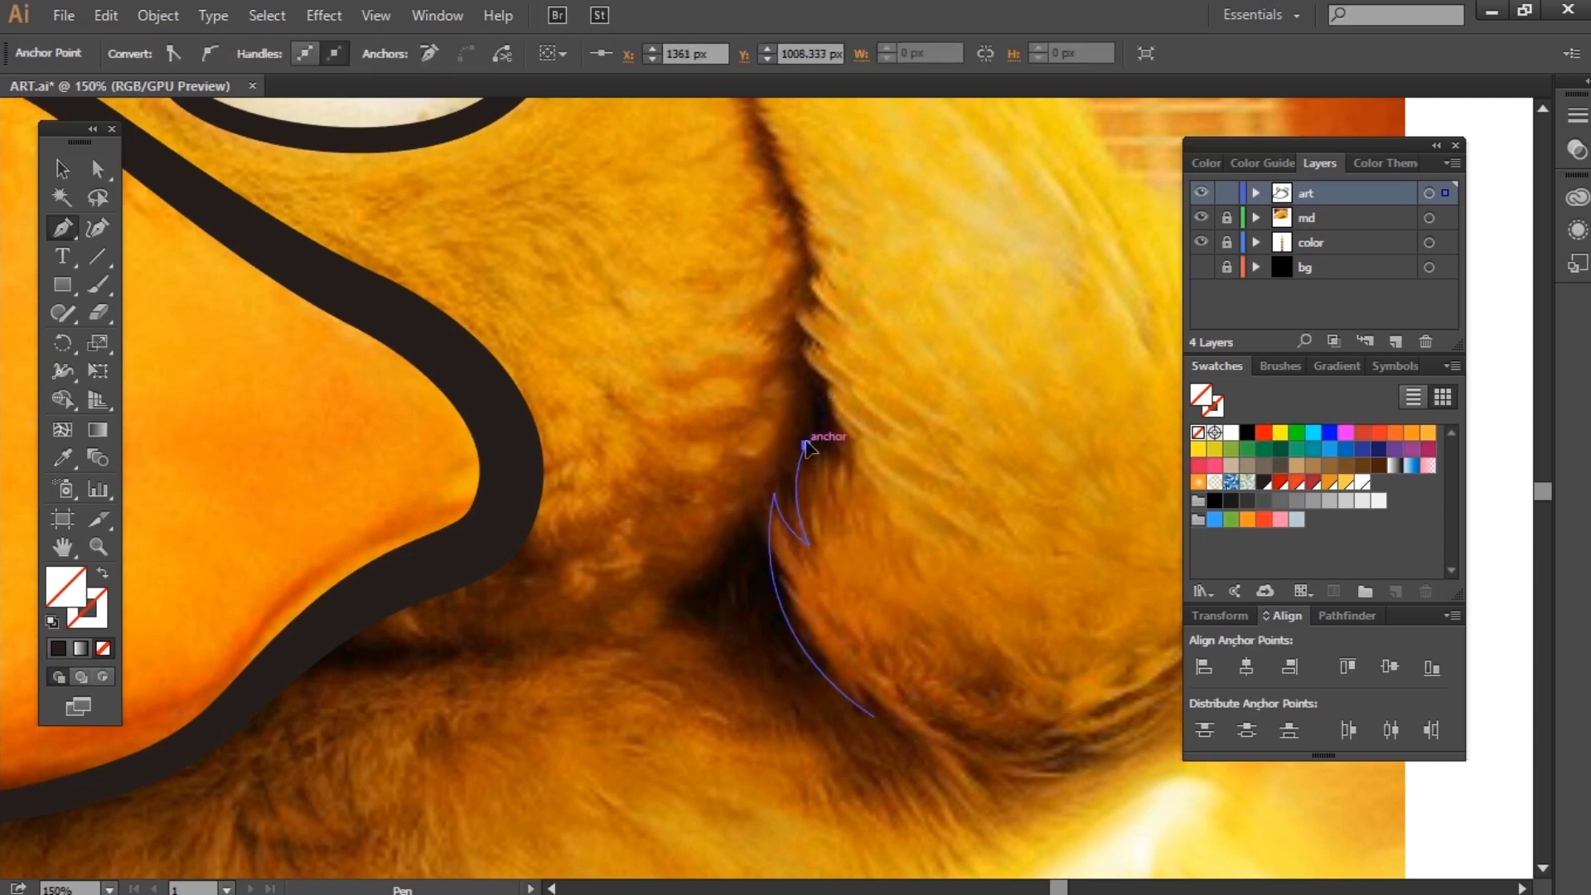
scroll(858, 435, "up", 3)
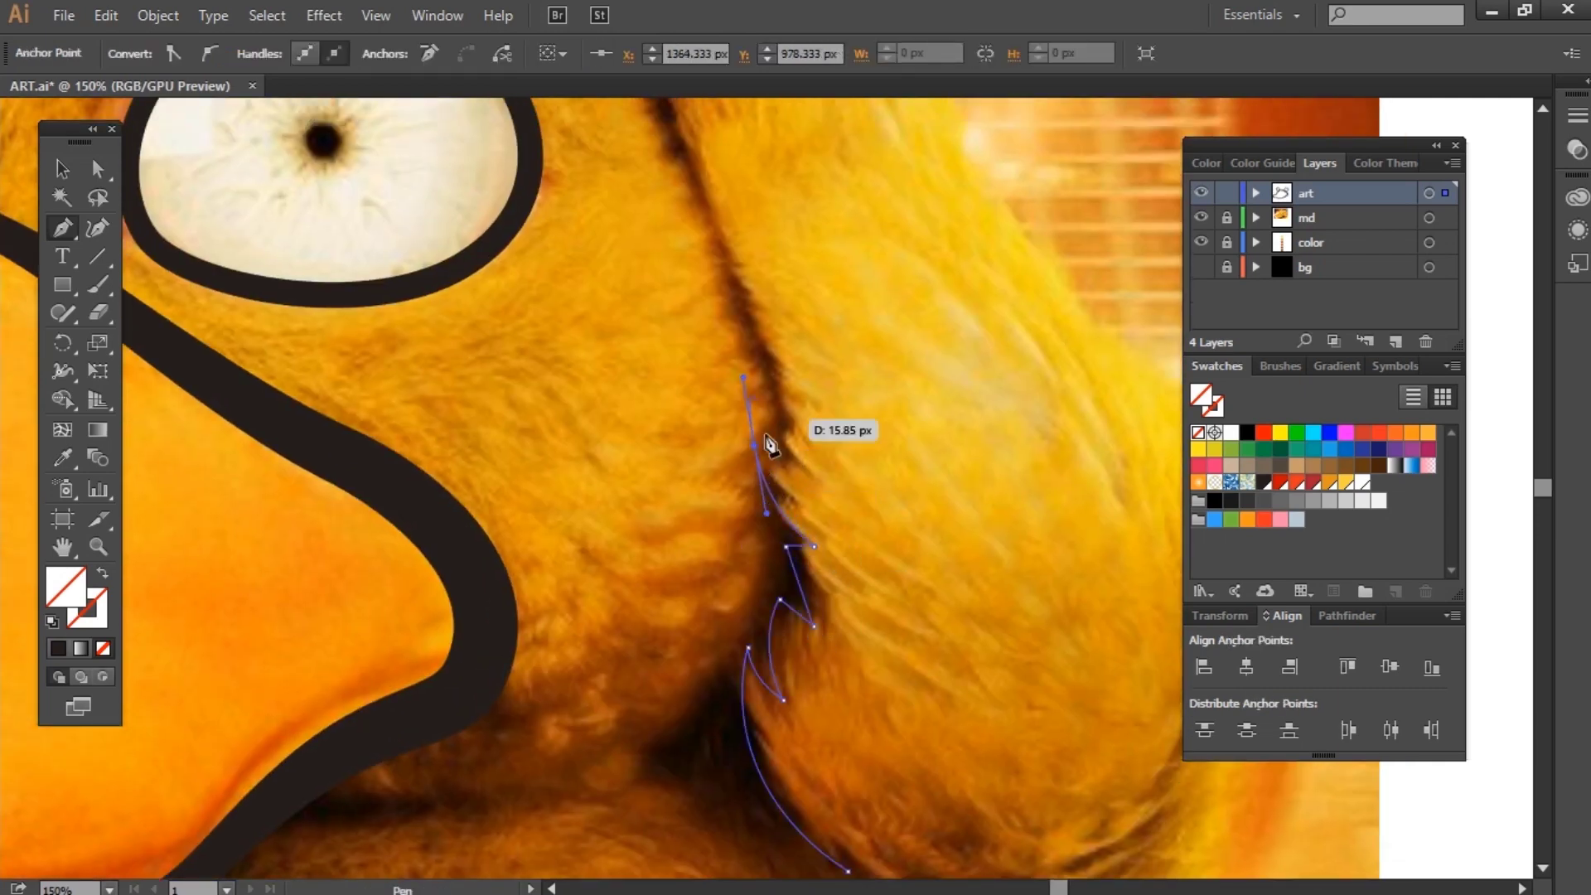
mouse_move(781, 399)
left_mouse_down()
mouse_move(736, 524)
mouse_move(773, 690)
left_mouse_up()
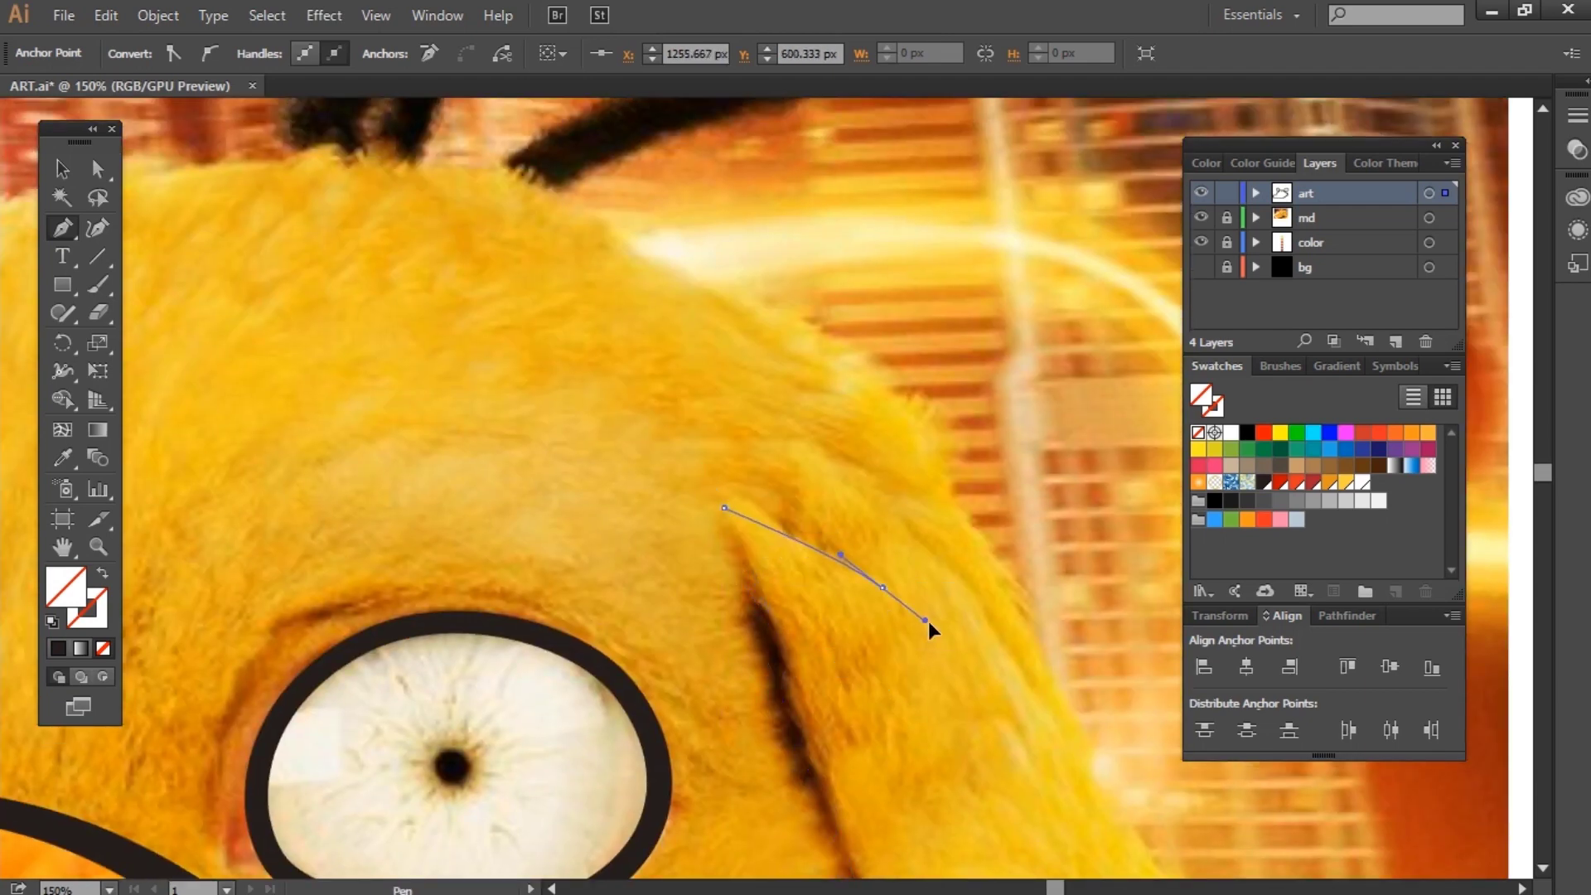
left_click_drag(753, 627, 678, 400)
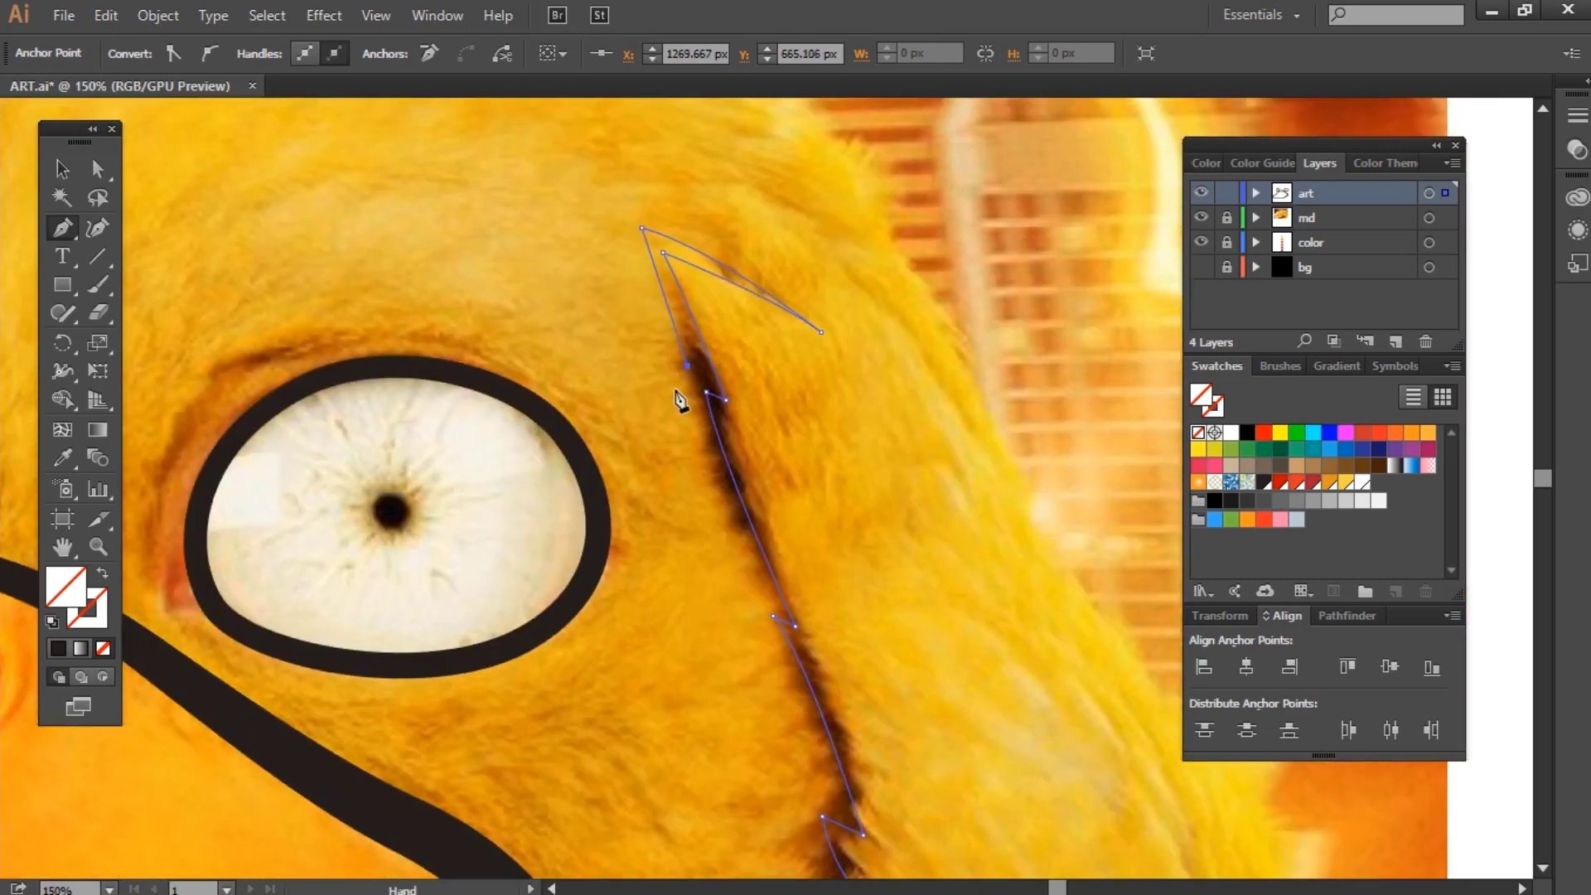
left_click(773, 616)
Step: Continue the zigzag spike path down the crease with jagged and curved anchors
left_click_drag(735, 588, 603, 260)
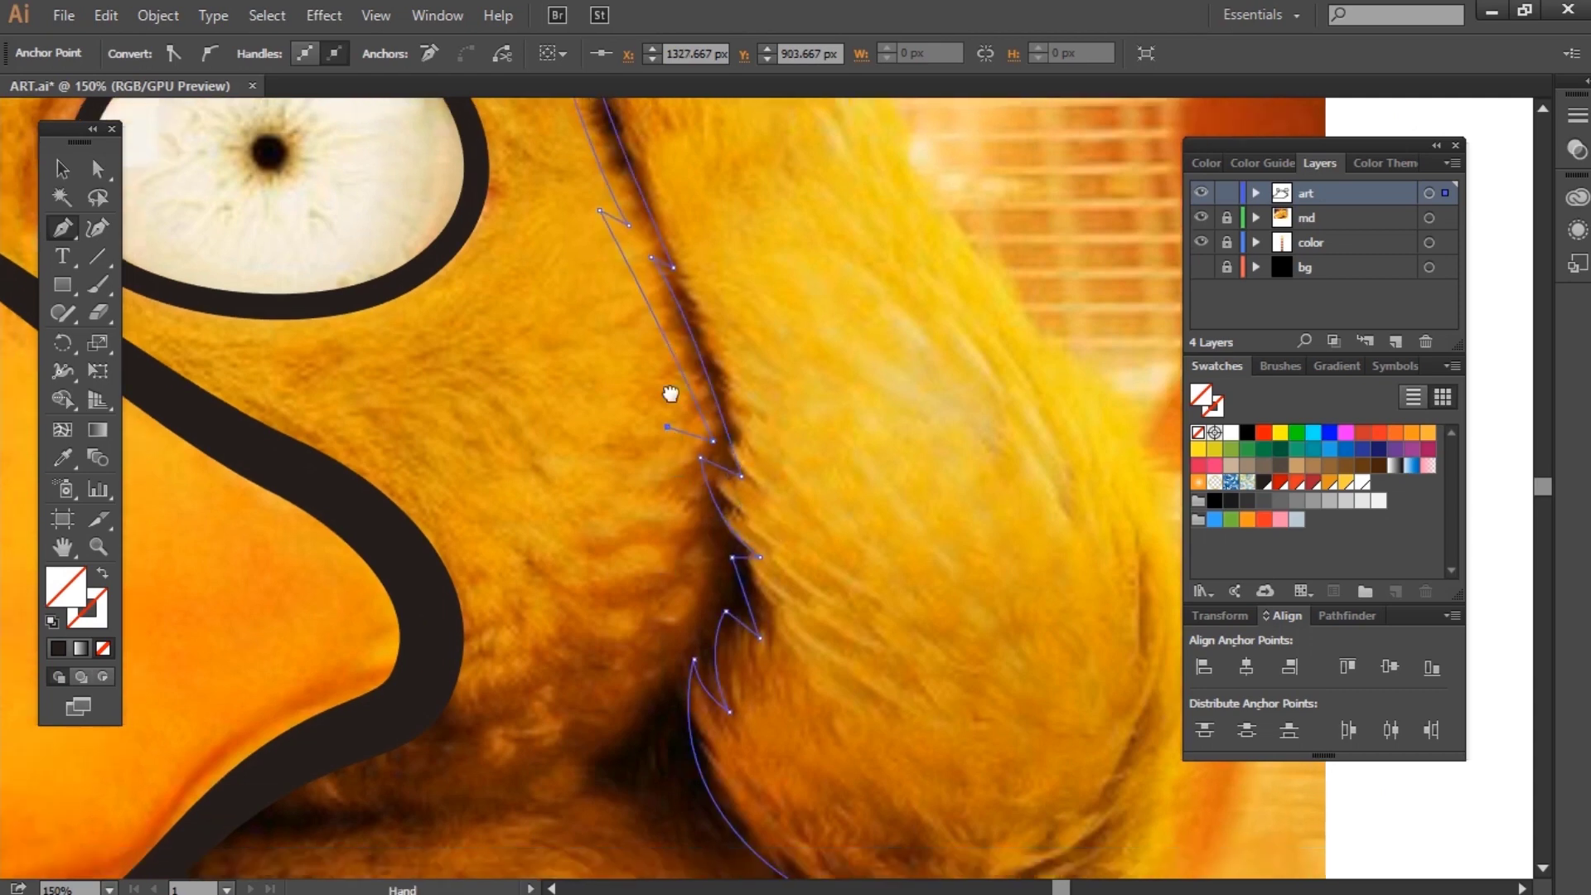
scroll(668, 390, "down", 5)
left_click(731, 358)
left_click_drag(736, 369, 701, 452)
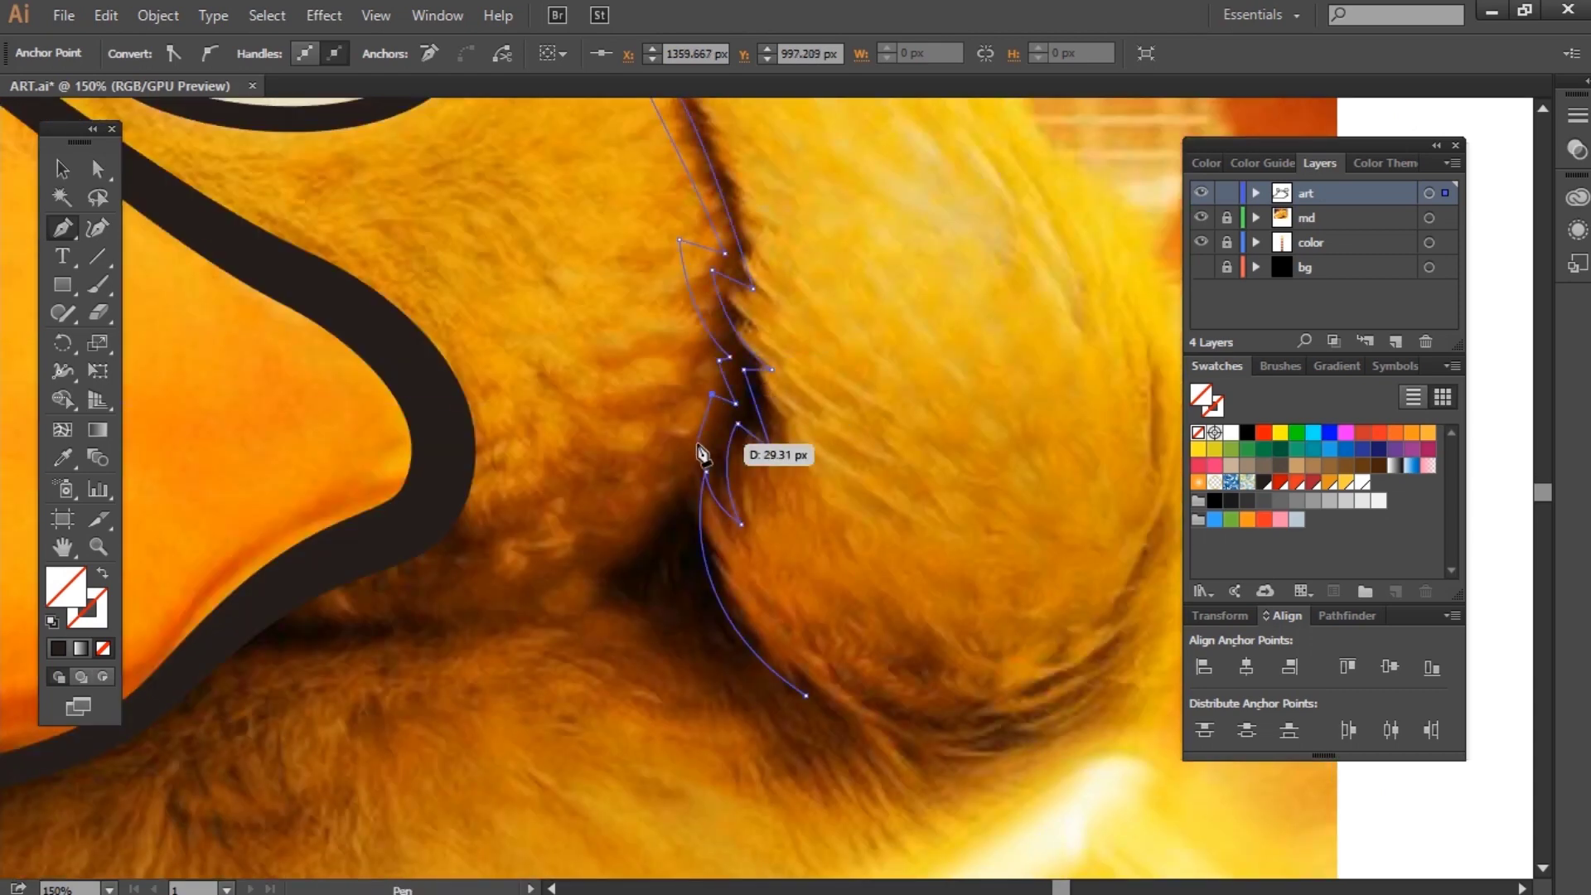
left_click_drag(714, 632, 784, 714)
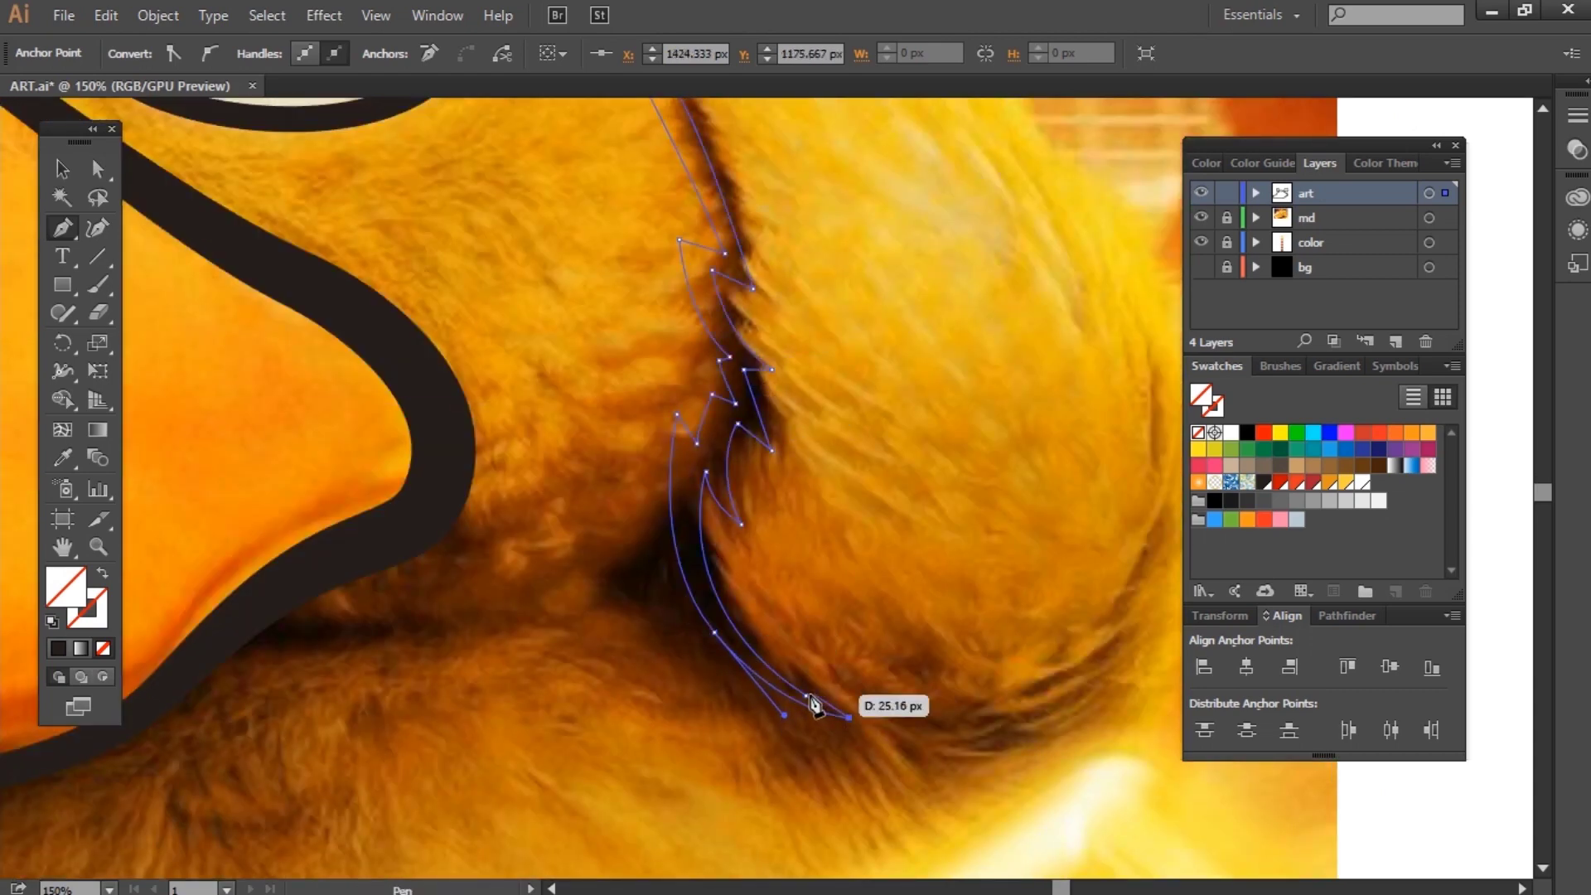
Step: Fill the spike shape with the dark outline colour and select it
left_click(467, 402)
key("ctrl+minus")
left_click(903, 552)
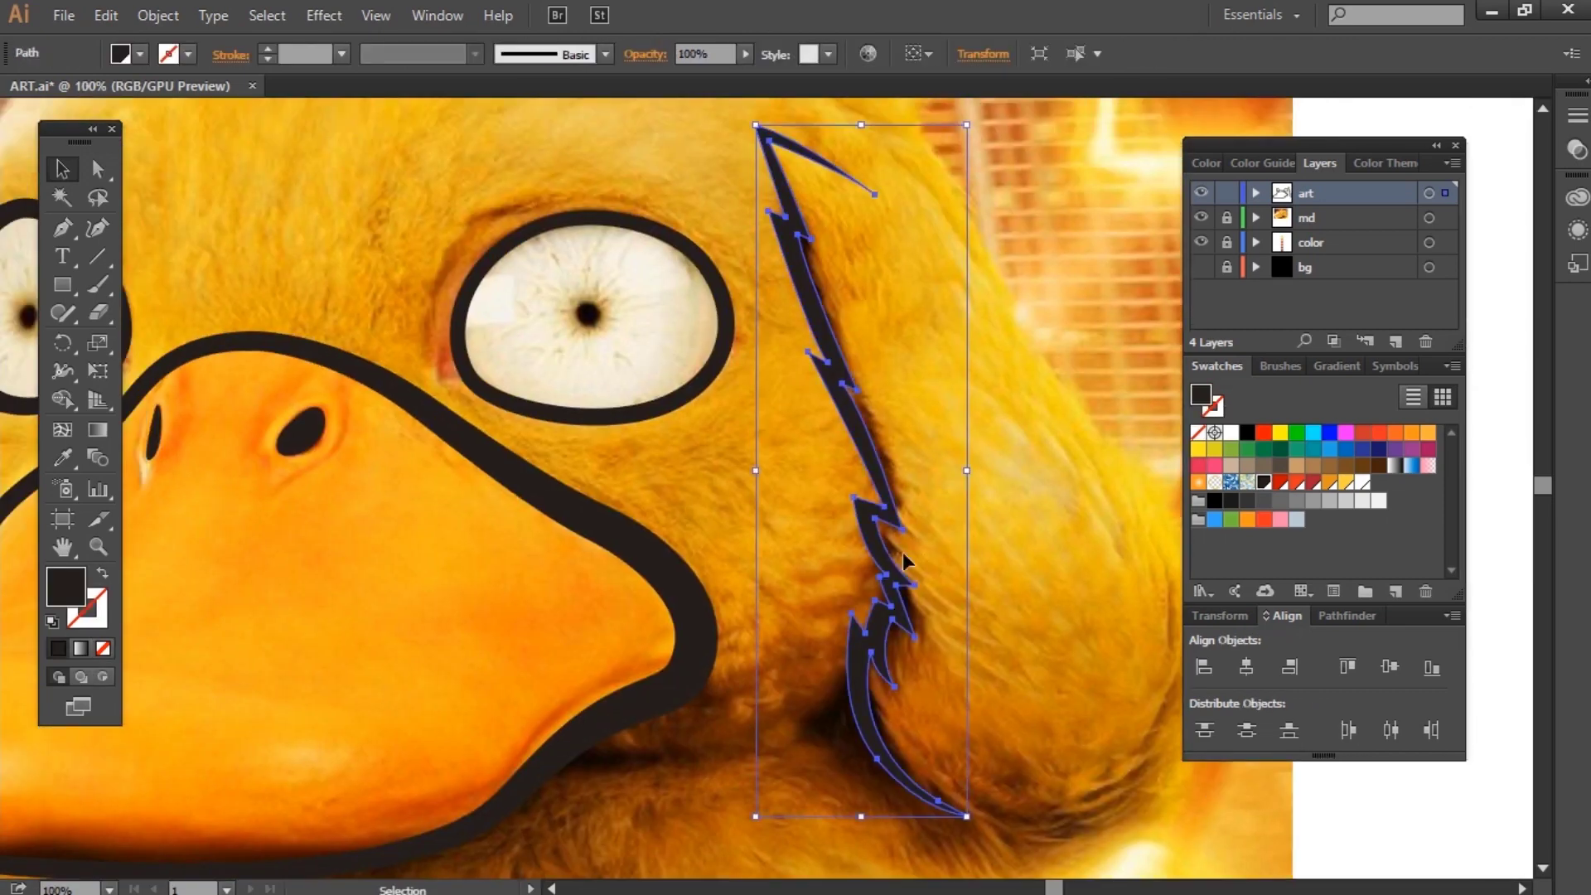
Step: Draw a second jagged spike above the first one on the tuft
left_click(1326, 615)
key("ctrl+shift+a")
key("ctrl+plus")
key("p")
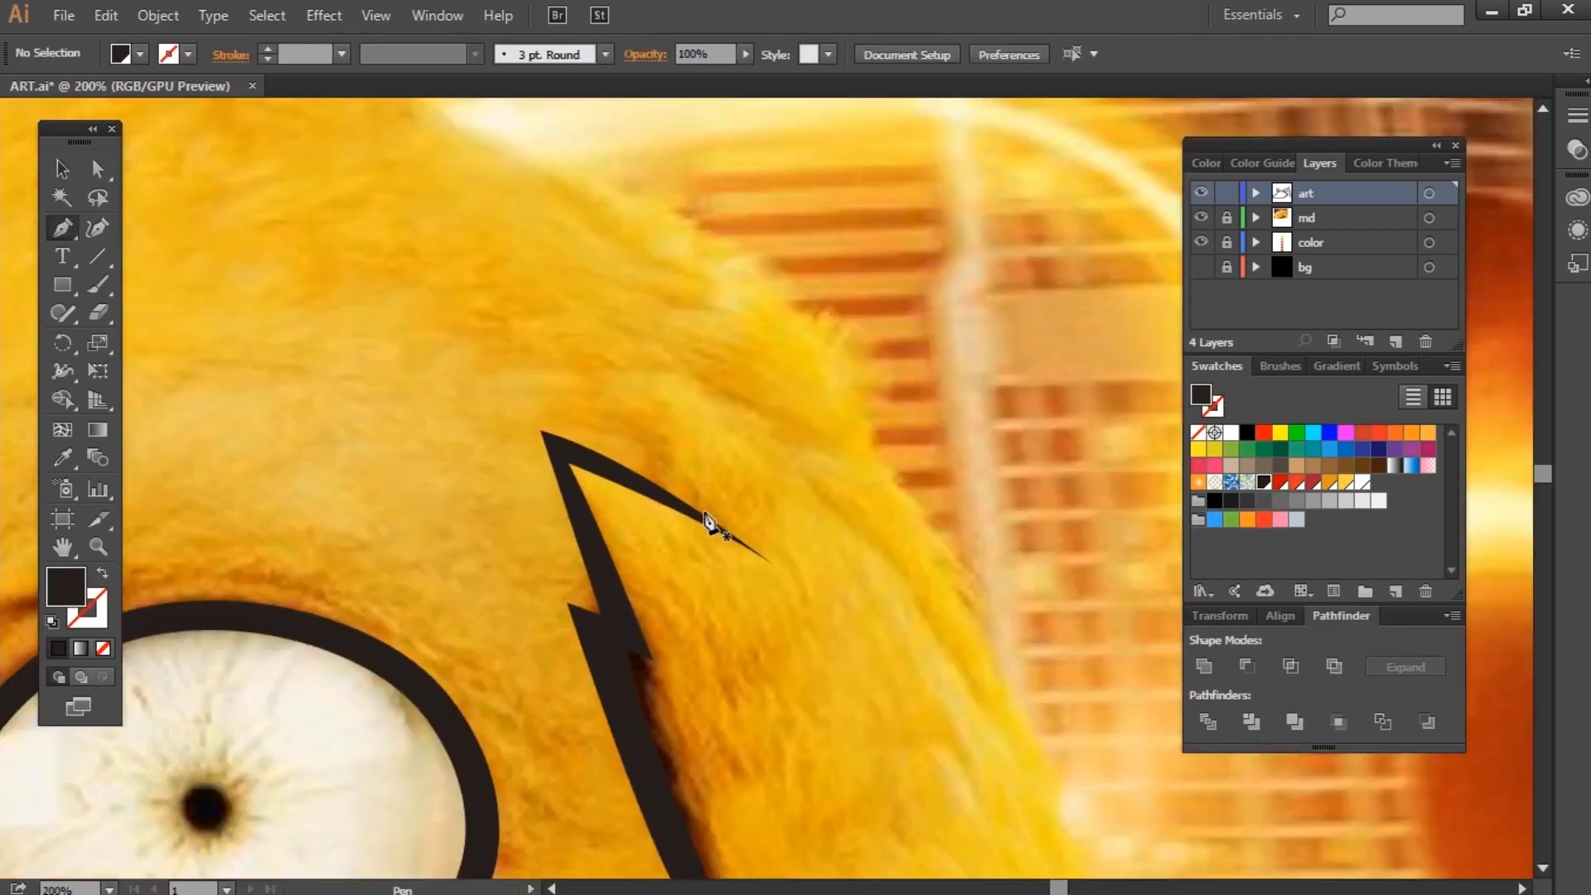
left_click_drag(650, 388, 700, 529)
left_click(867, 493)
left_click(619, 359)
left_click(695, 572)
key("ctrl+shift+a")
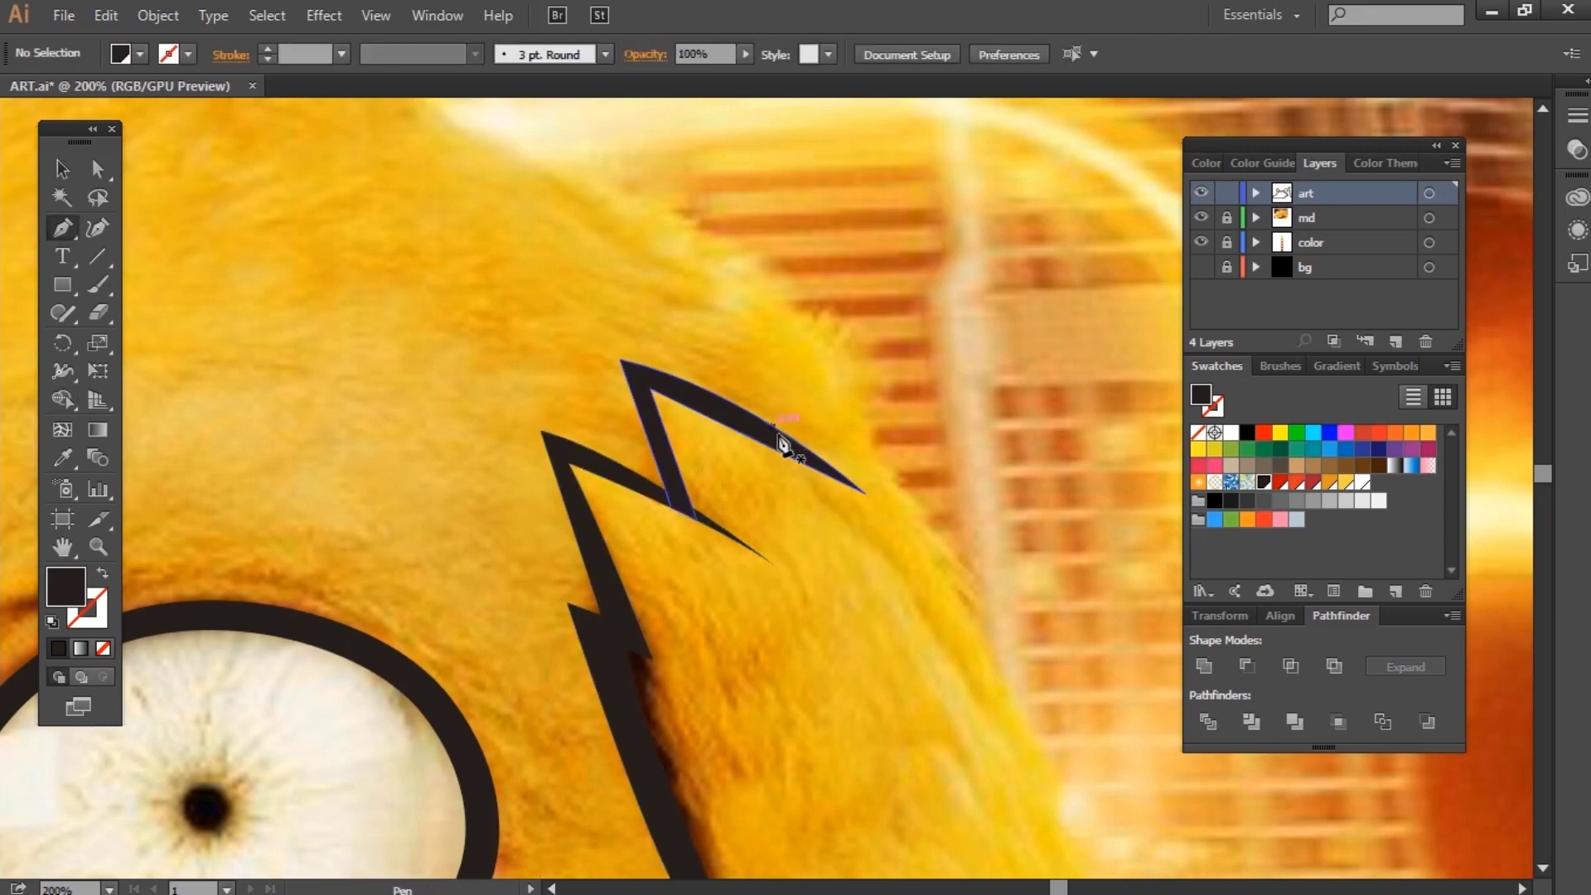
Step: Start the tuft's dark outline along its upper, outer and lower edges
key("ctrl+minus")
mouse_move(779, 428)
left_mouse_down()
mouse_move(761, 398)
mouse_move(895, 440)
mouse_move(831, 446)
left_mouse_up()
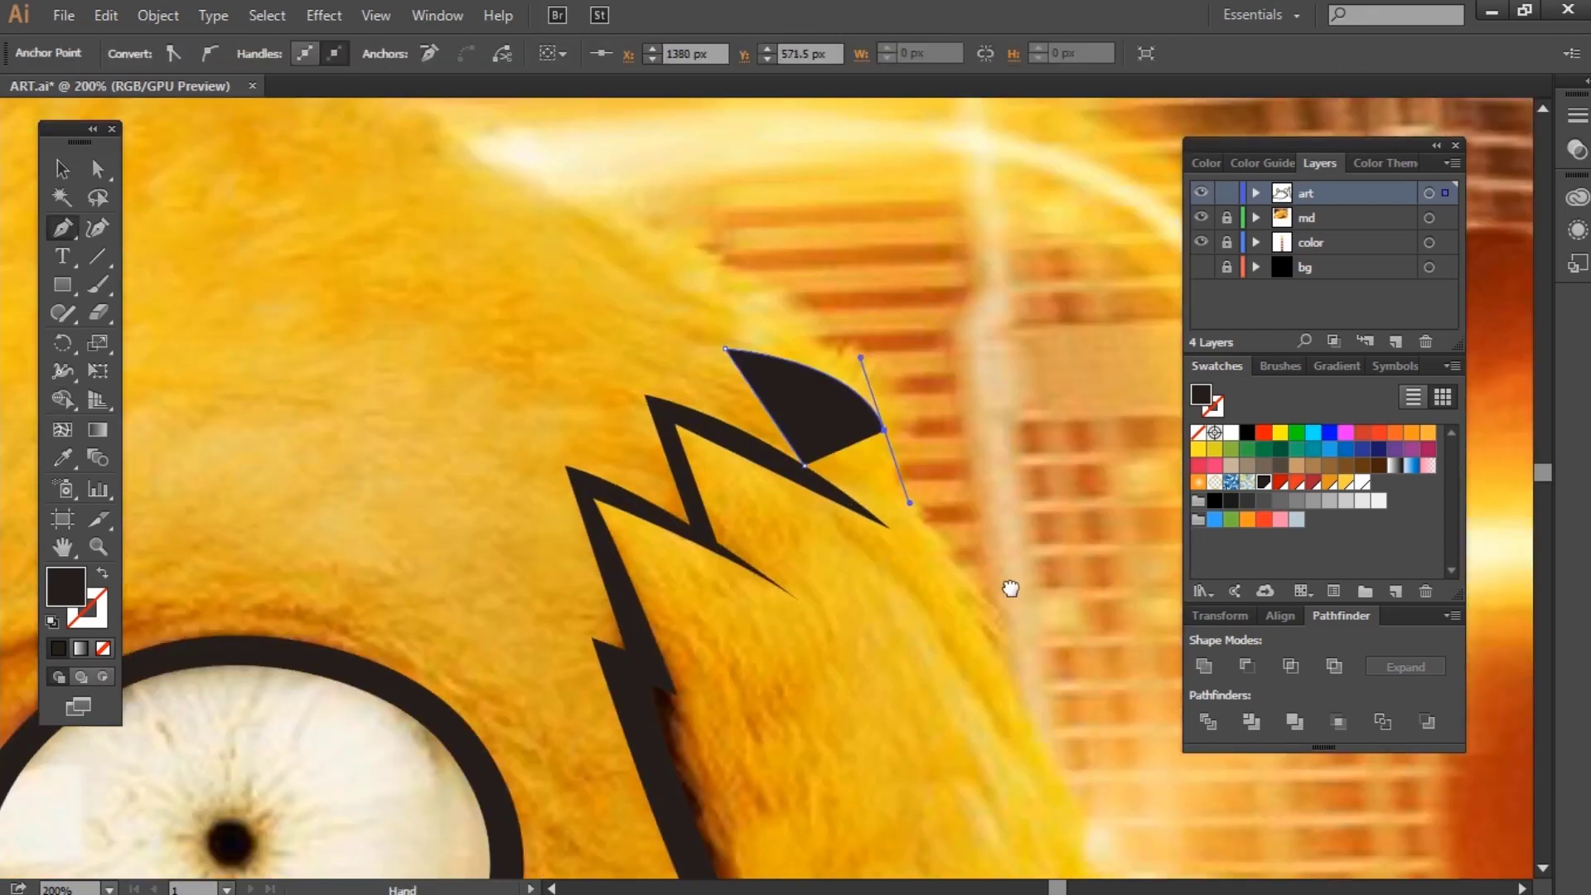
scroll(1012, 586, "up", 2)
left_click(808, 530)
left_click_drag(808, 531, 806, 354)
scroll(851, 462, "down", 2)
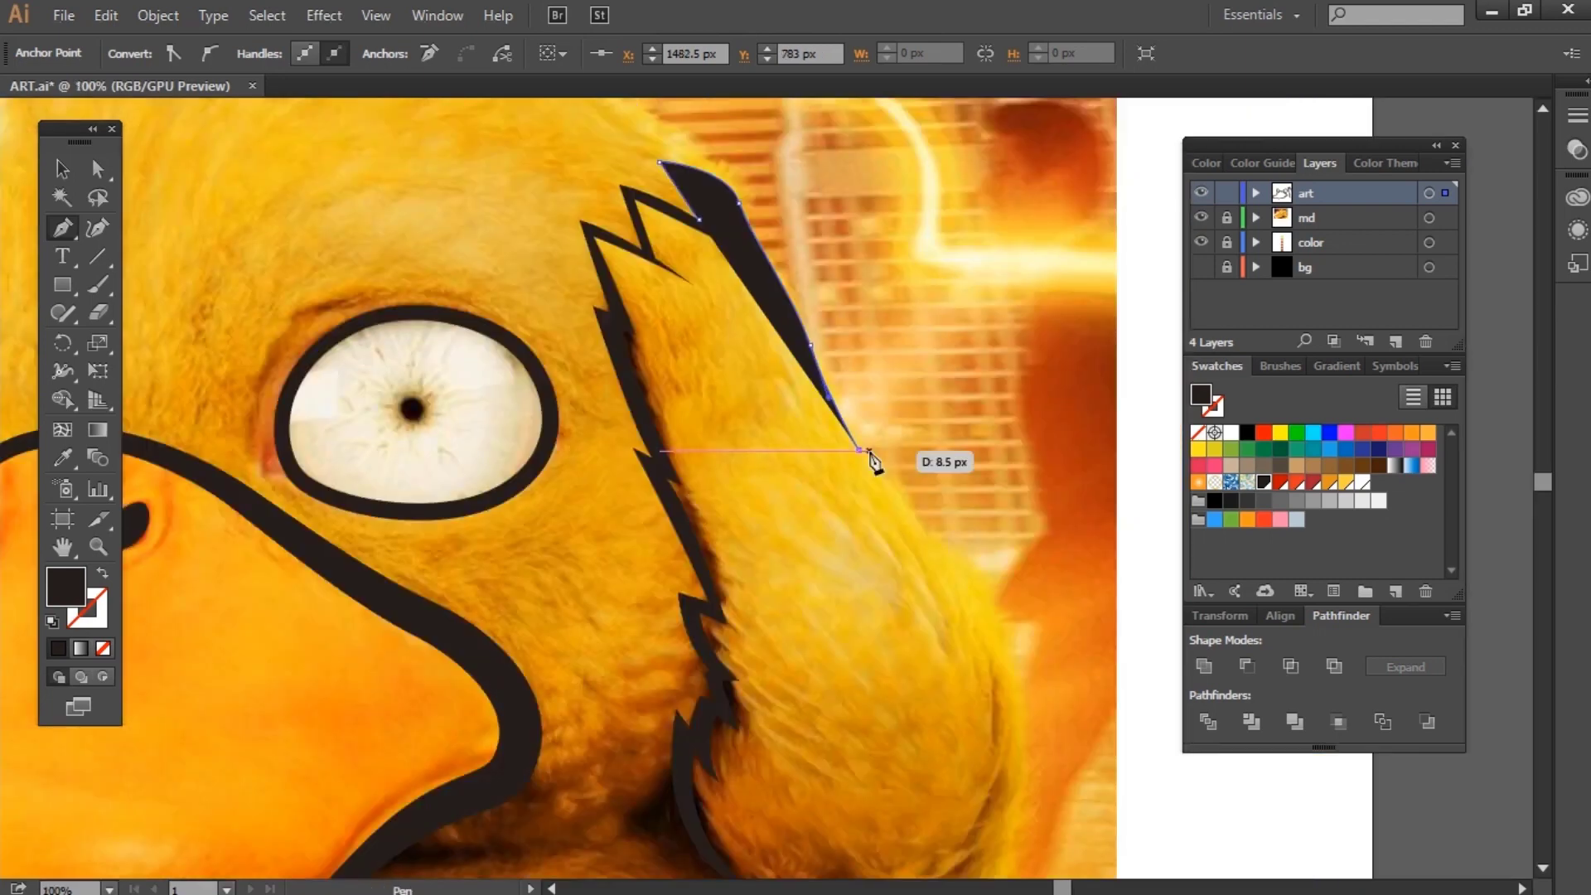
scroll(906, 473, "up", 2)
mouse_move(965, 577)
left_mouse_down()
mouse_move(848, 493)
mouse_move(923, 557)
left_mouse_up()
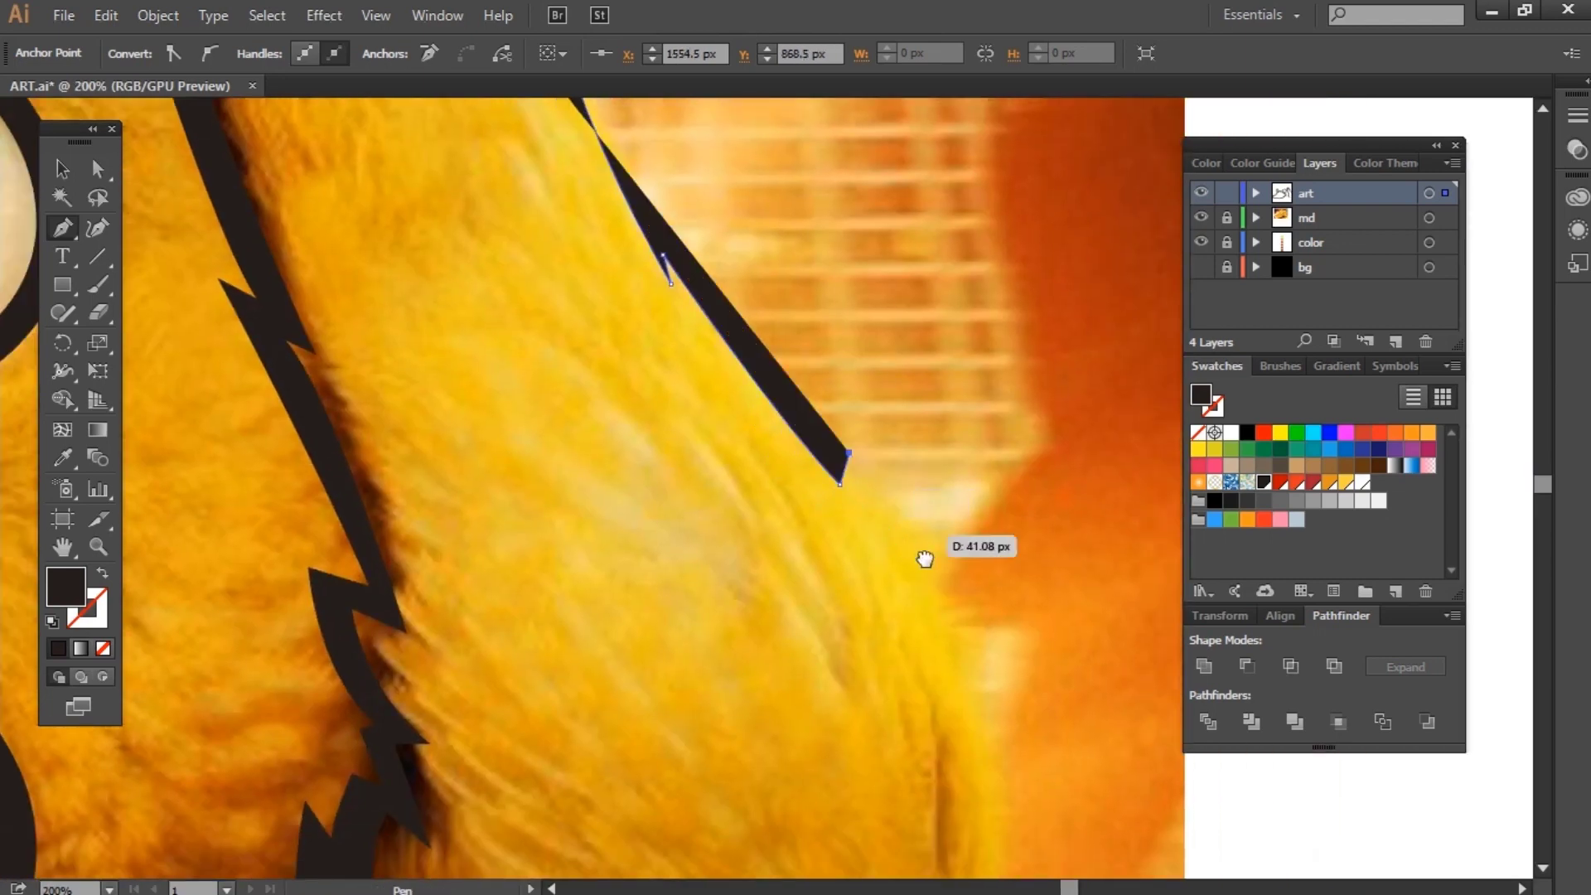
scroll(881, 498, "down", 2)
scroll(888, 561, "down", 2)
scroll(888, 561, "up", 2)
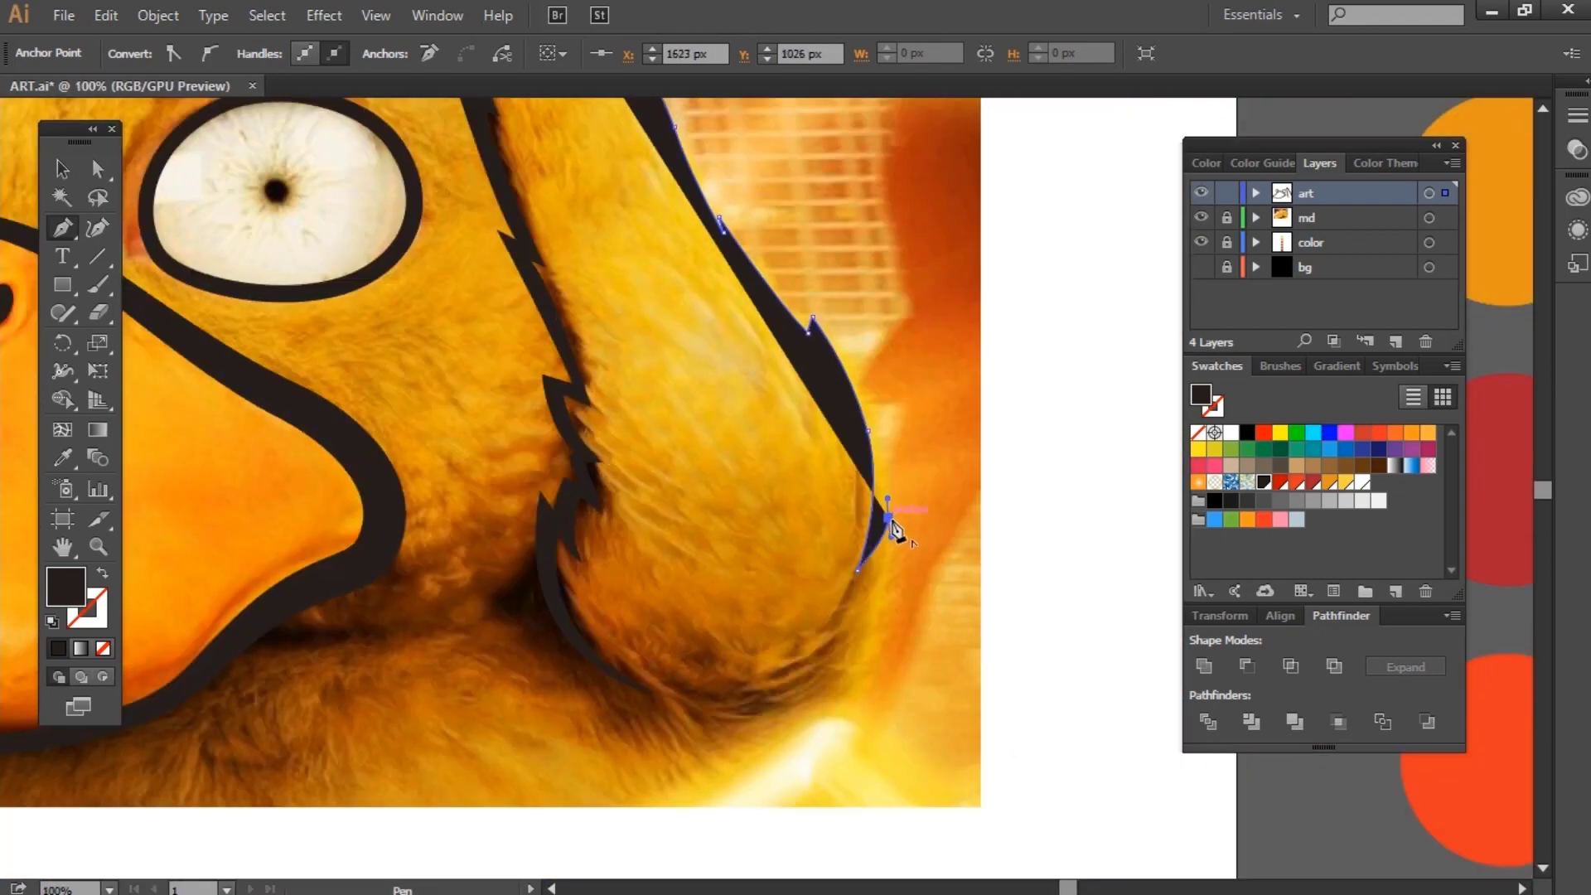
scroll(916, 498, "up", 1)
mouse_move(819, 494)
left_mouse_down()
mouse_move(729, 520)
mouse_move(750, 569)
left_mouse_up()
scroll(746, 531, "up", 3)
scroll(750, 569, "down", 2)
Step: Continue the outline around the tuft's bottom and tip, closing it into a filled shape
mouse_move(1069, 506)
left_mouse_down()
mouse_move(1132, 418)
mouse_move(1131, 350)
mouse_move(841, 559)
left_mouse_up()
left_click_drag(870, 418, 891, 236)
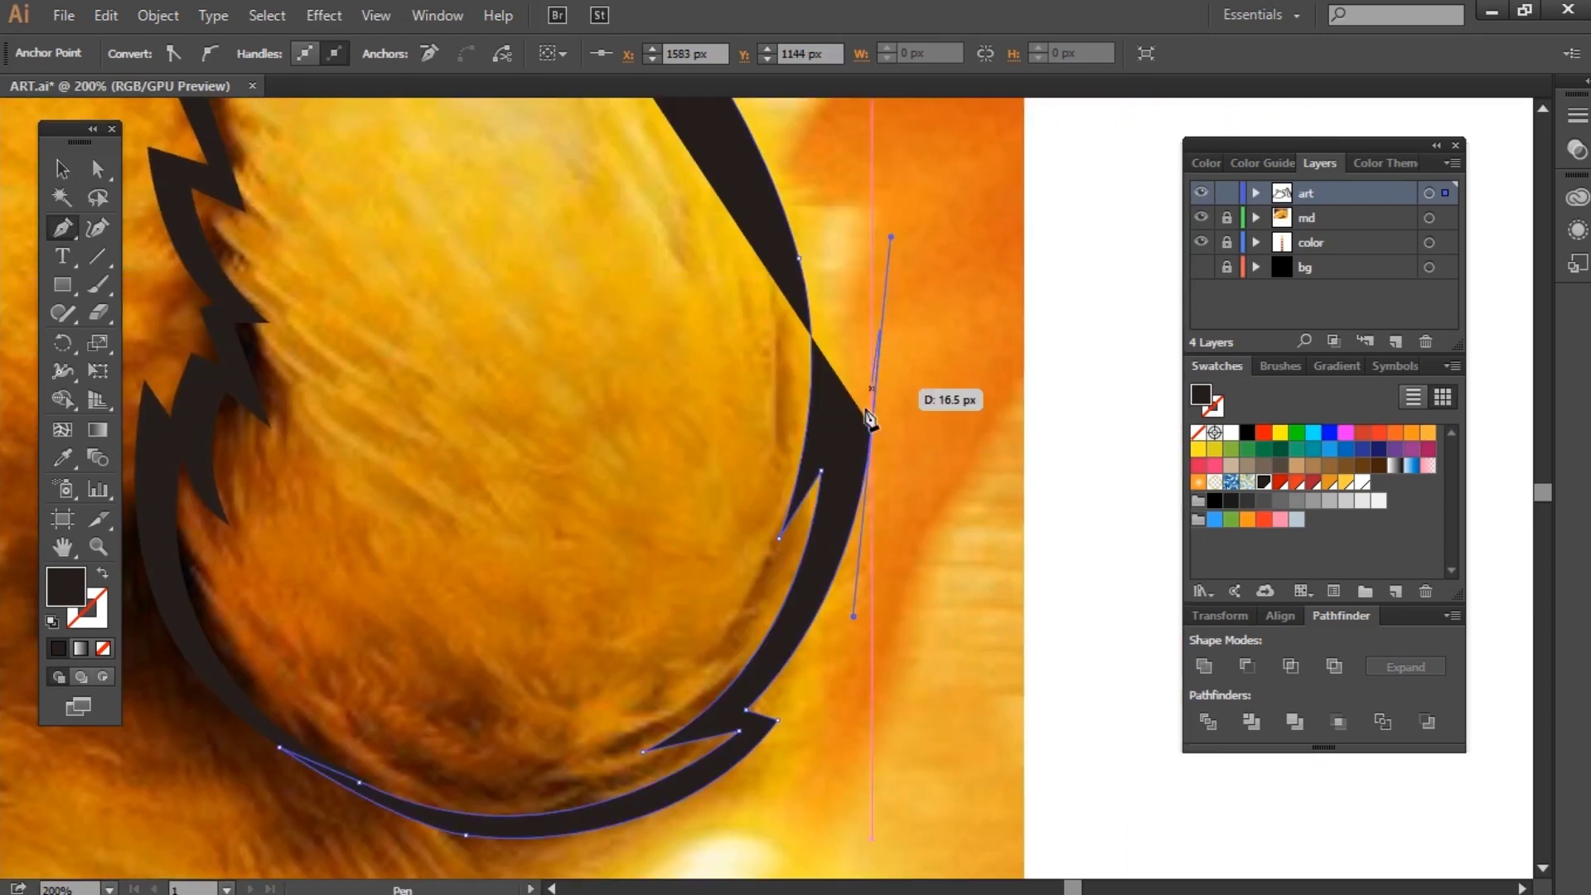
scroll(844, 439, "up", 3)
scroll(821, 477, "left", 3)
left_click(818, 463)
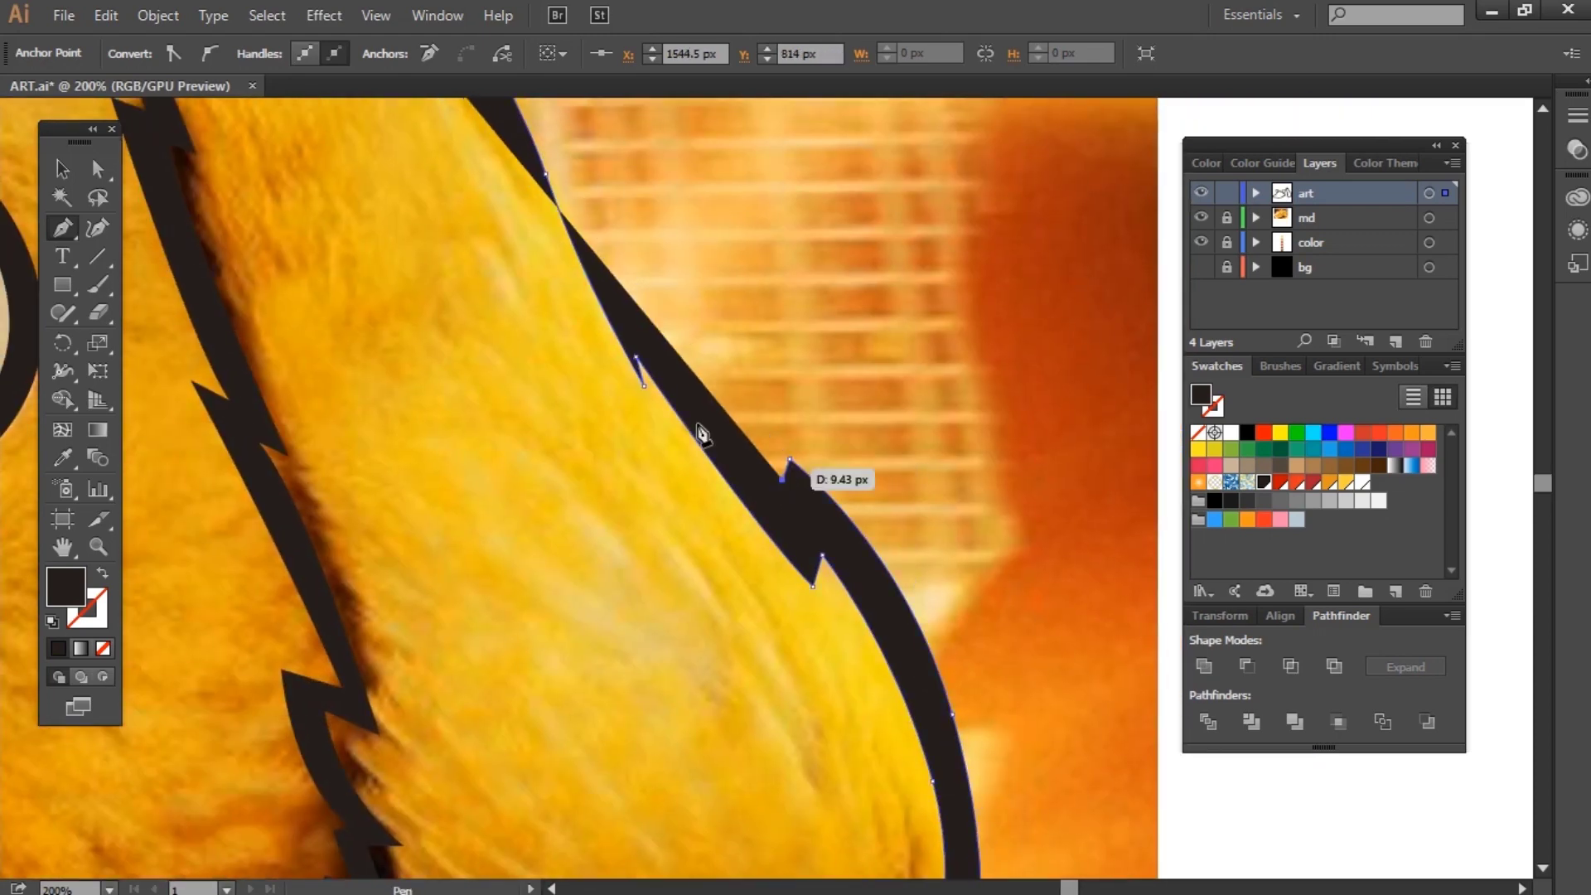
scroll(796, 498, "left", 4)
left_click(786, 507)
scroll(811, 531, "up", 3)
scroll(746, 514, "left", 2)
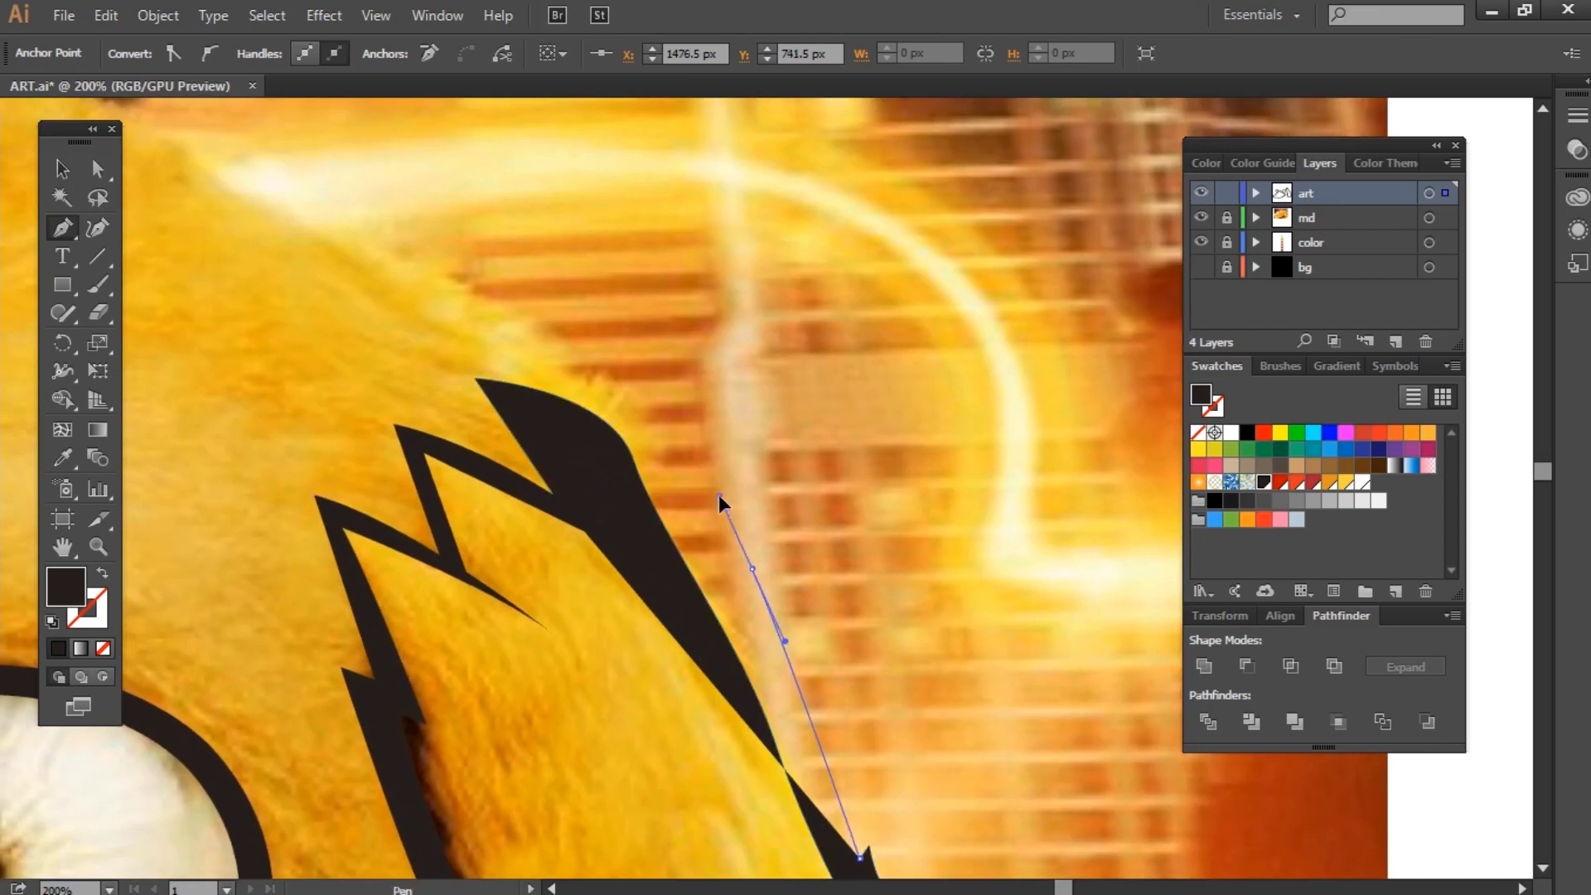
left_click_drag(720, 522, 663, 432)
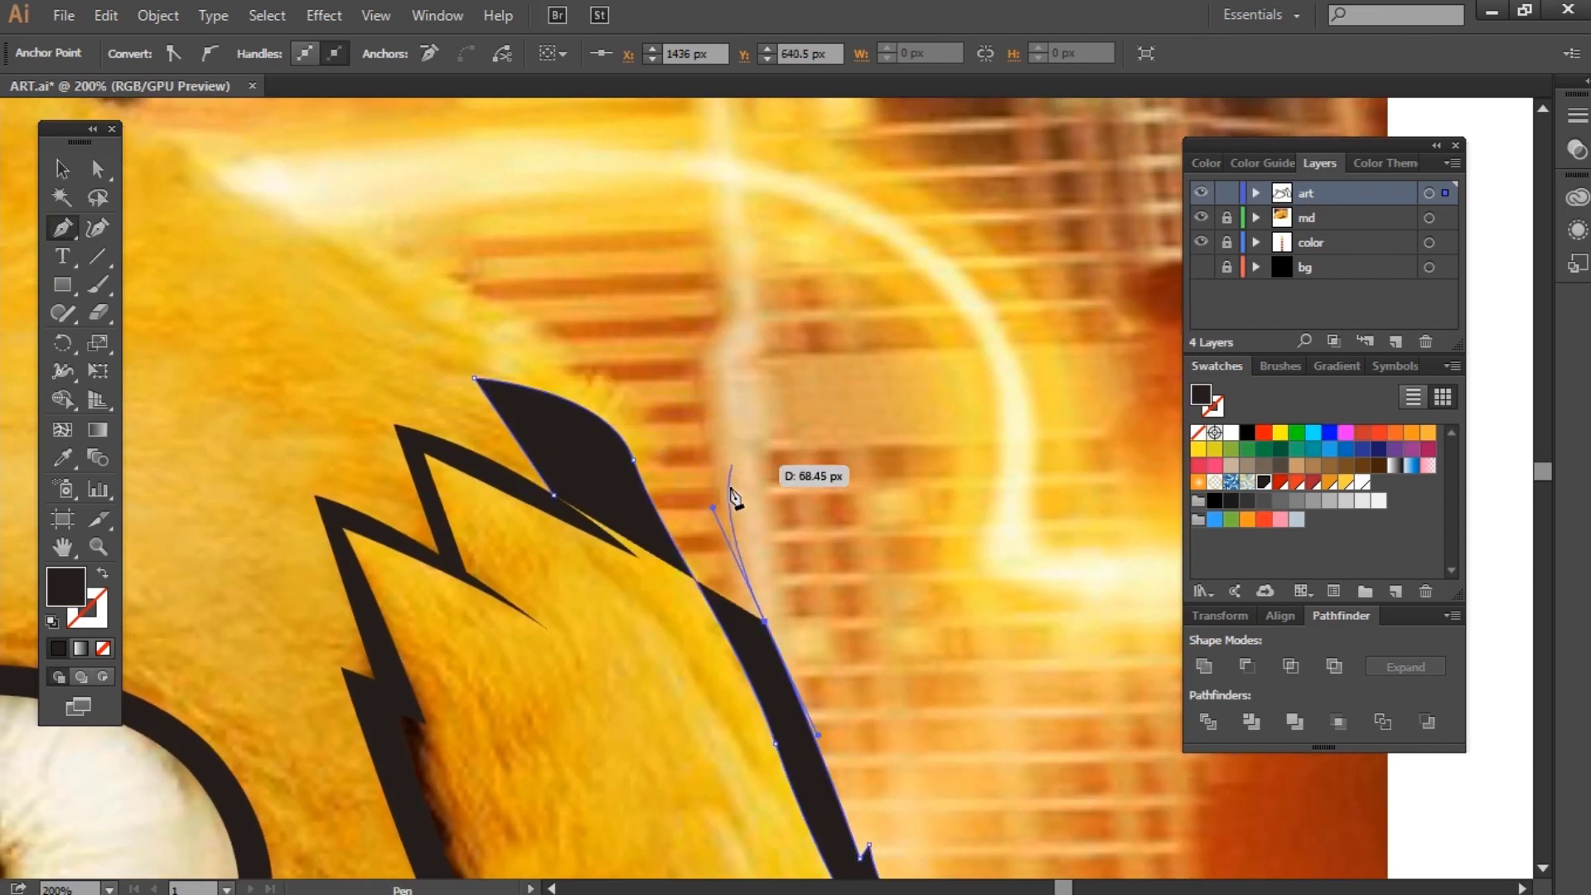
left_click_drag(700, 493, 710, 509)
scroll(746, 513, "up", 3)
scroll(759, 524, "left", 3)
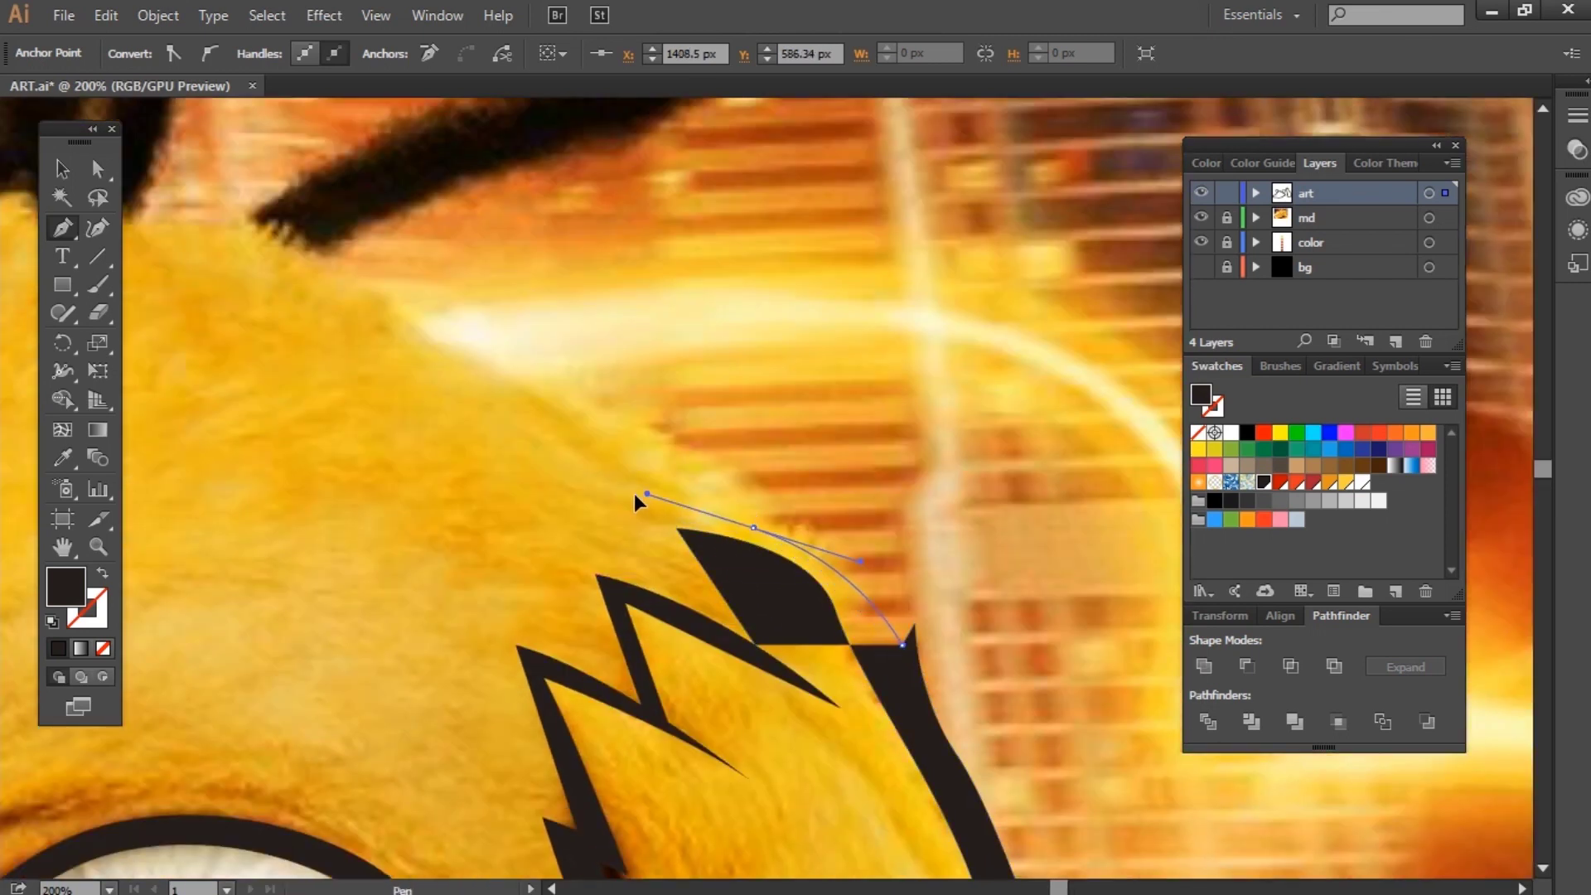
left_click_drag(693, 568, 757, 650)
key("v")
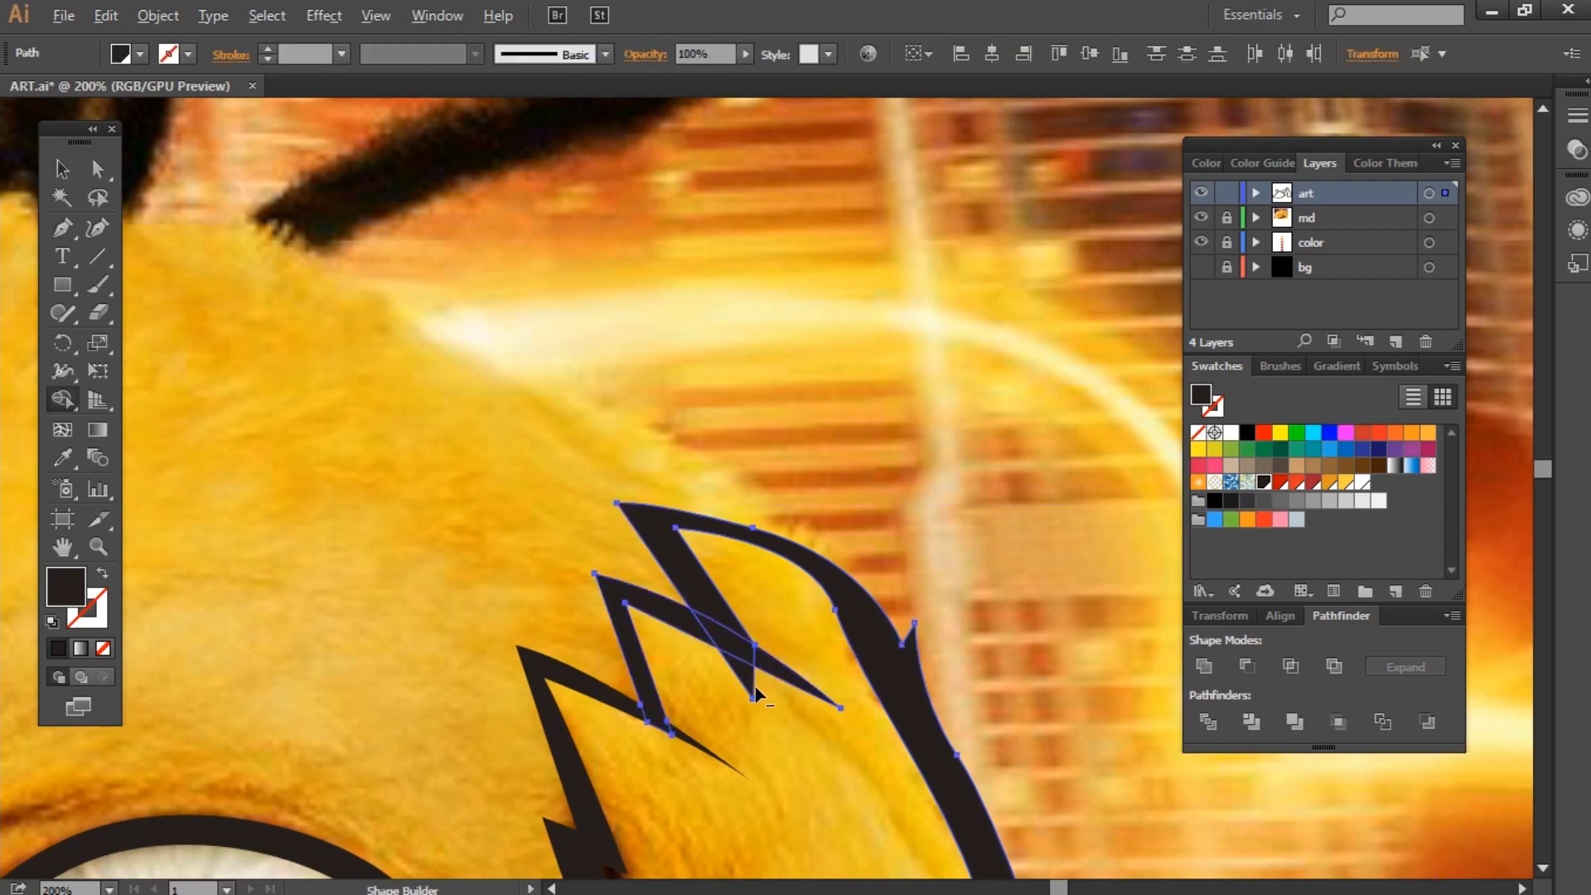
left_click(789, 623)
Step: Draw a filled crescent inside the tuft's base and adjust its tip curve
scroll(789, 623, "down", 5)
scroll(849, 497, "up", 2)
scroll(849, 499, "up", 2)
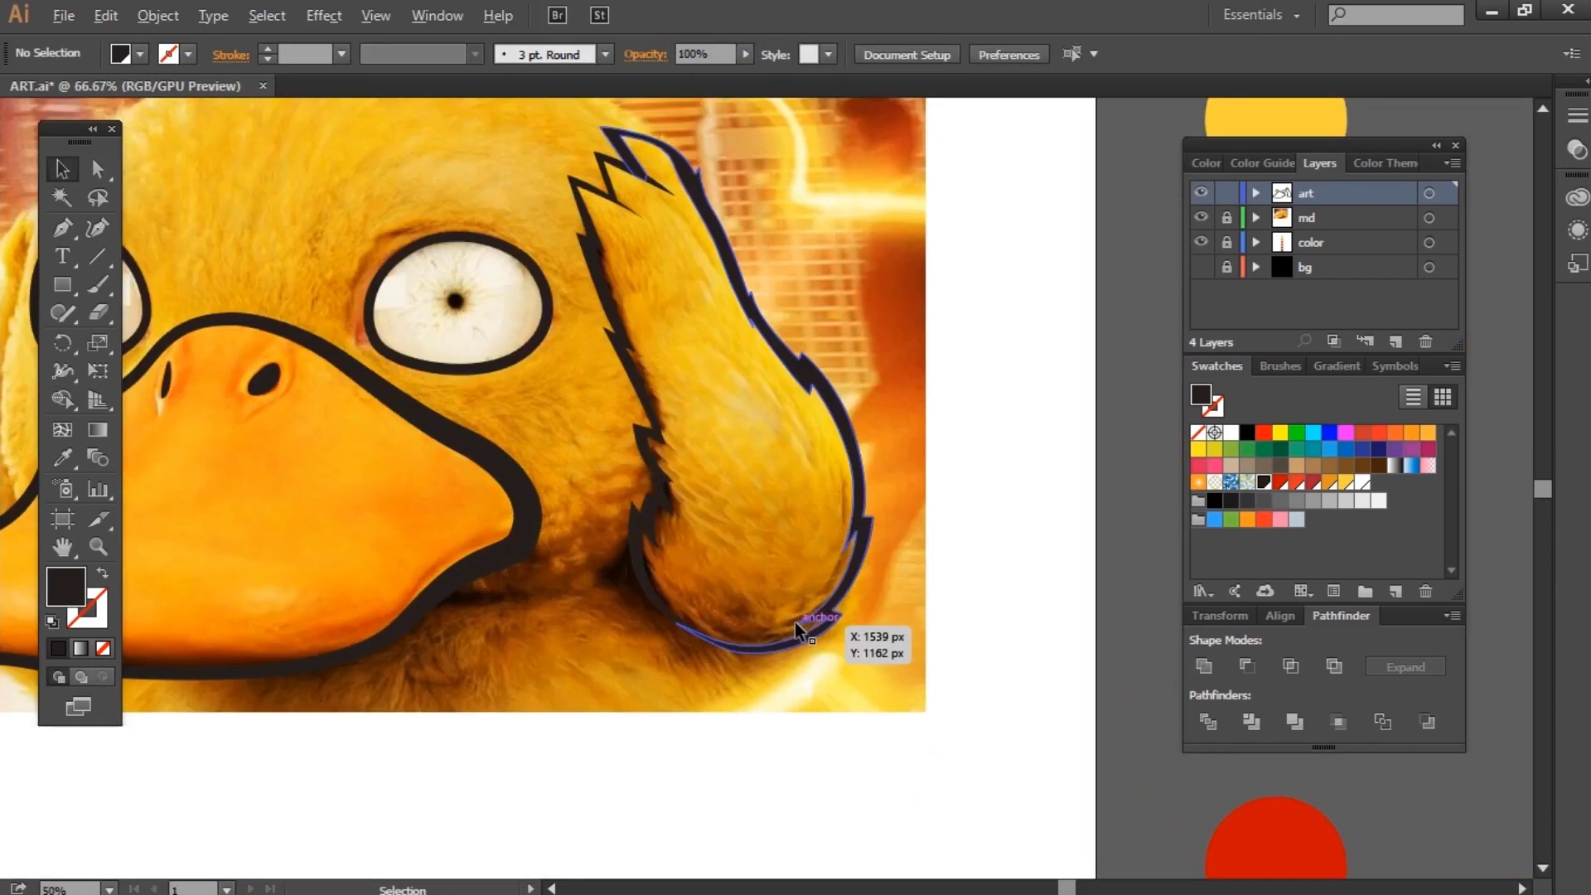
scroll(794, 622, "up", 3)
key("p")
left_click(645, 573)
left_click_drag(889, 572, 941, 518)
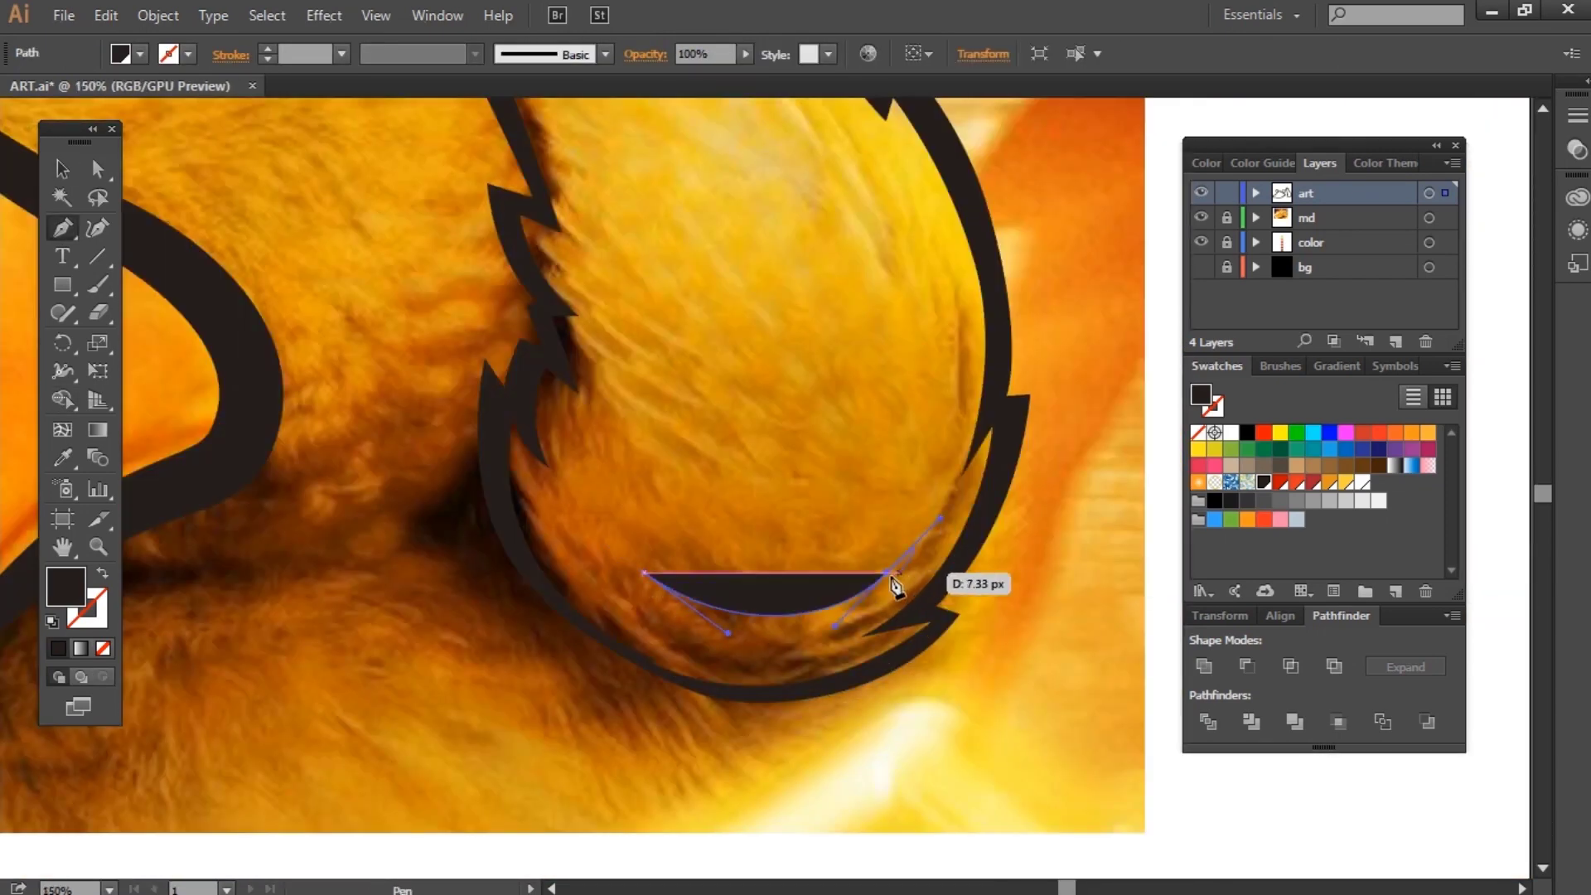
left_click_drag(611, 535, 581, 481)
left_click(645, 572)
key("v")
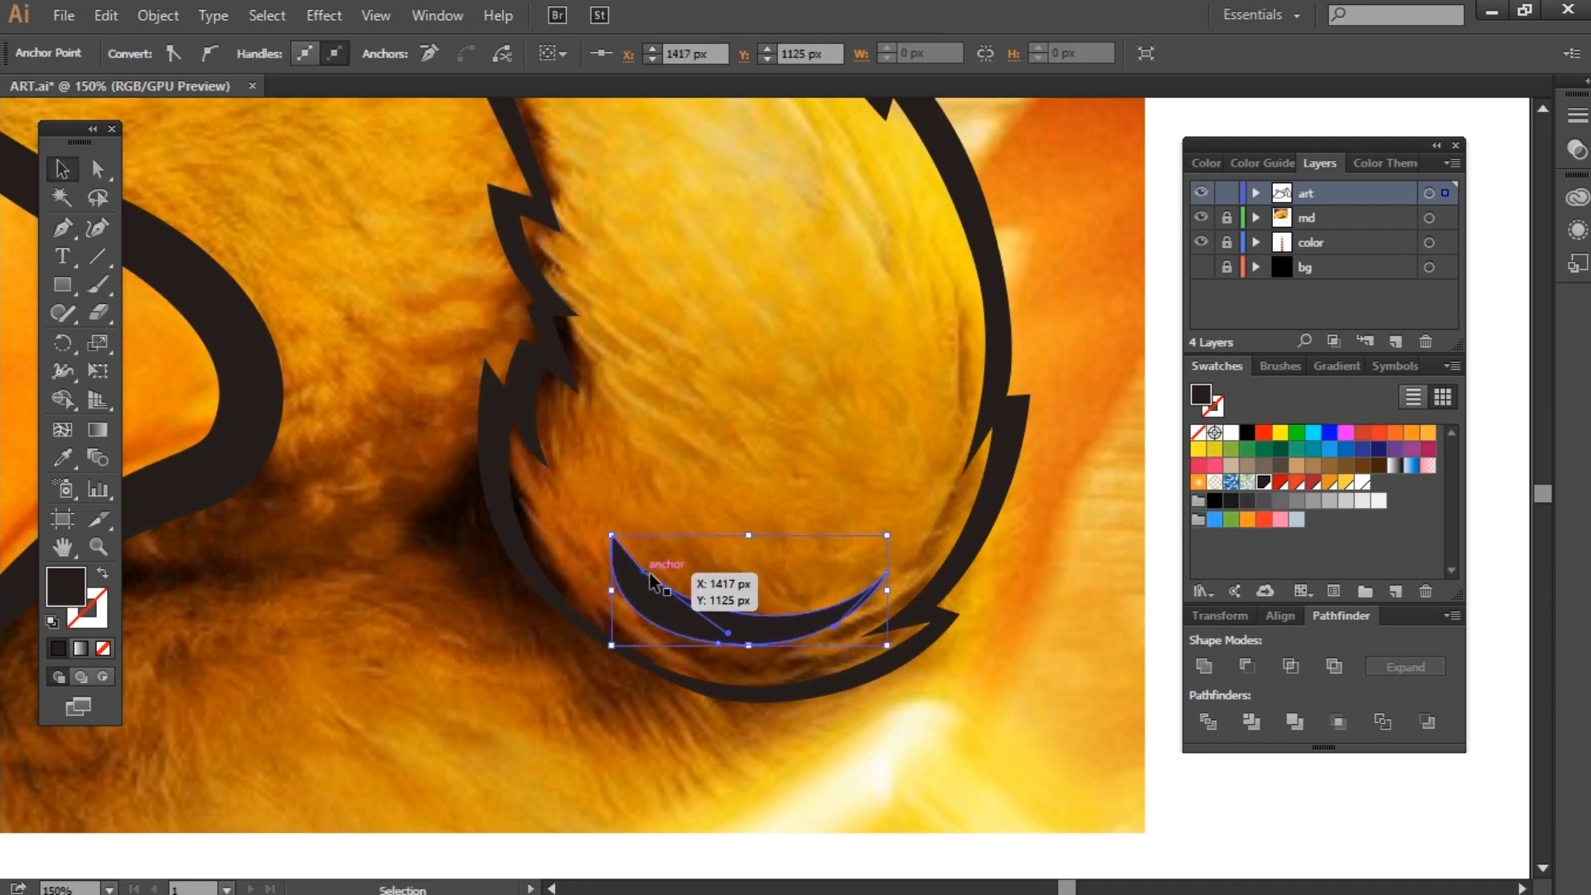
left_click_drag(740, 572, 738, 568)
Step: Select the crescent together with the outline and zoom out to the whole artwork
scroll(641, 578, "up", 1)
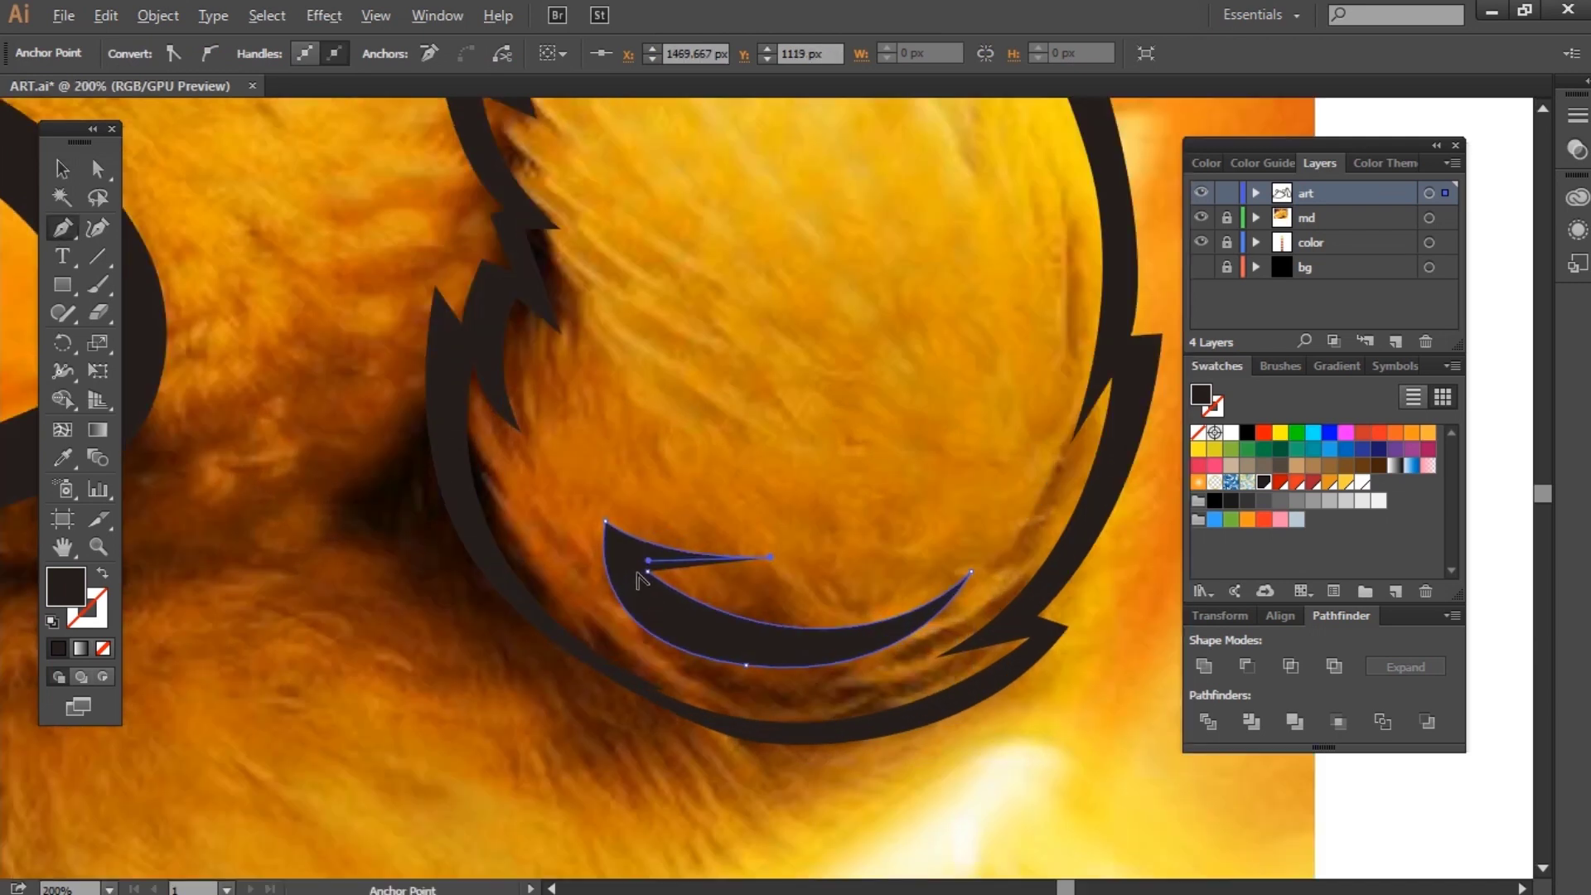
left_click(645, 573)
key("ctrl+minus")
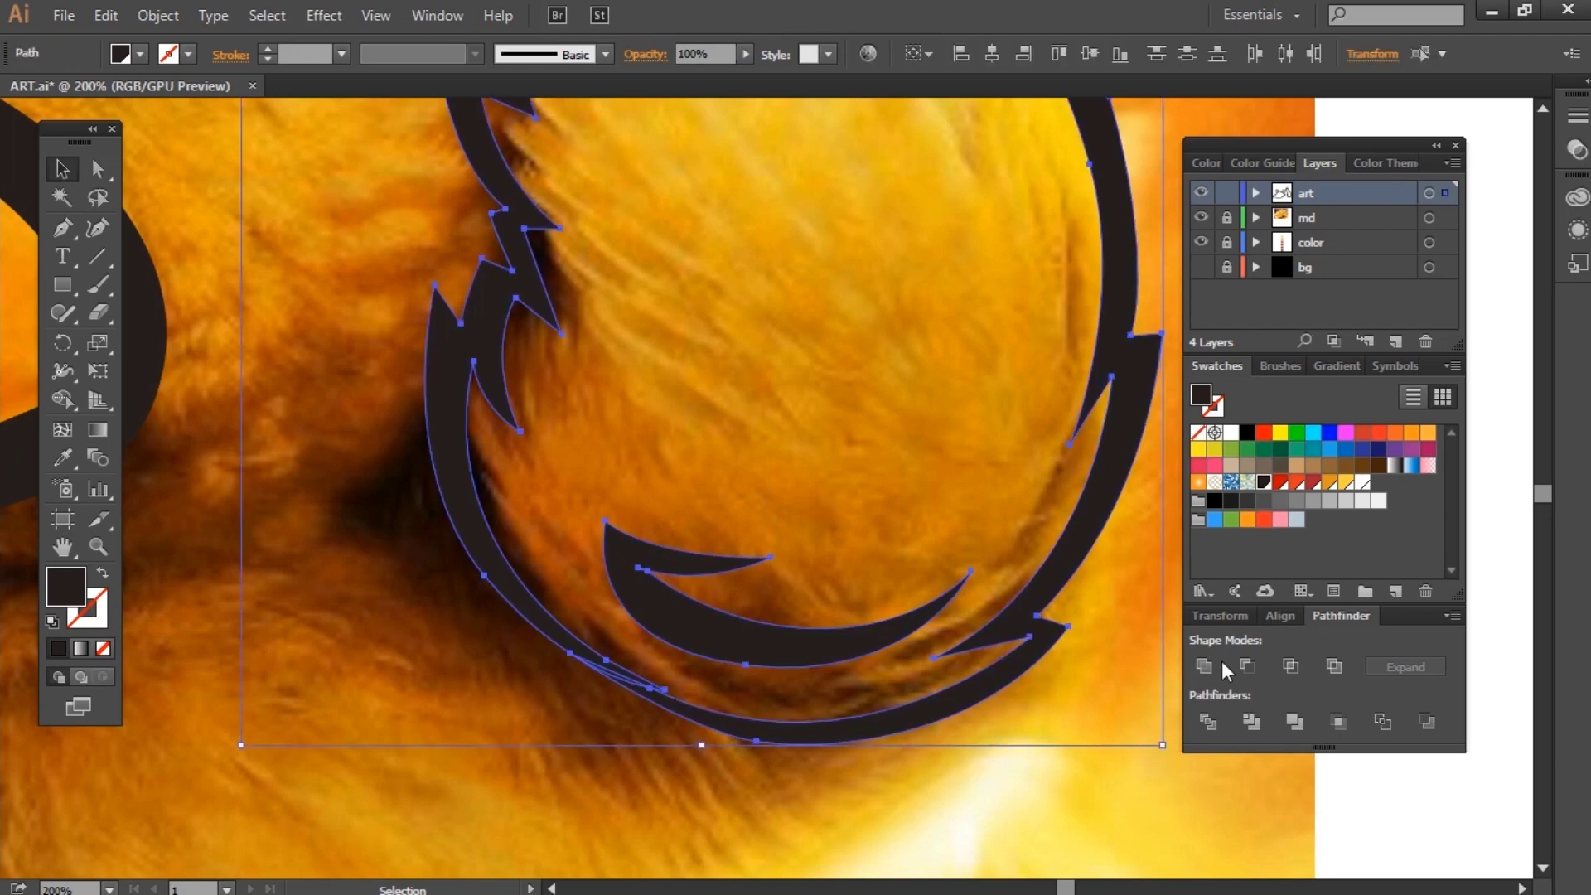
key("ctrl+minus")
key("ctrl+minus")
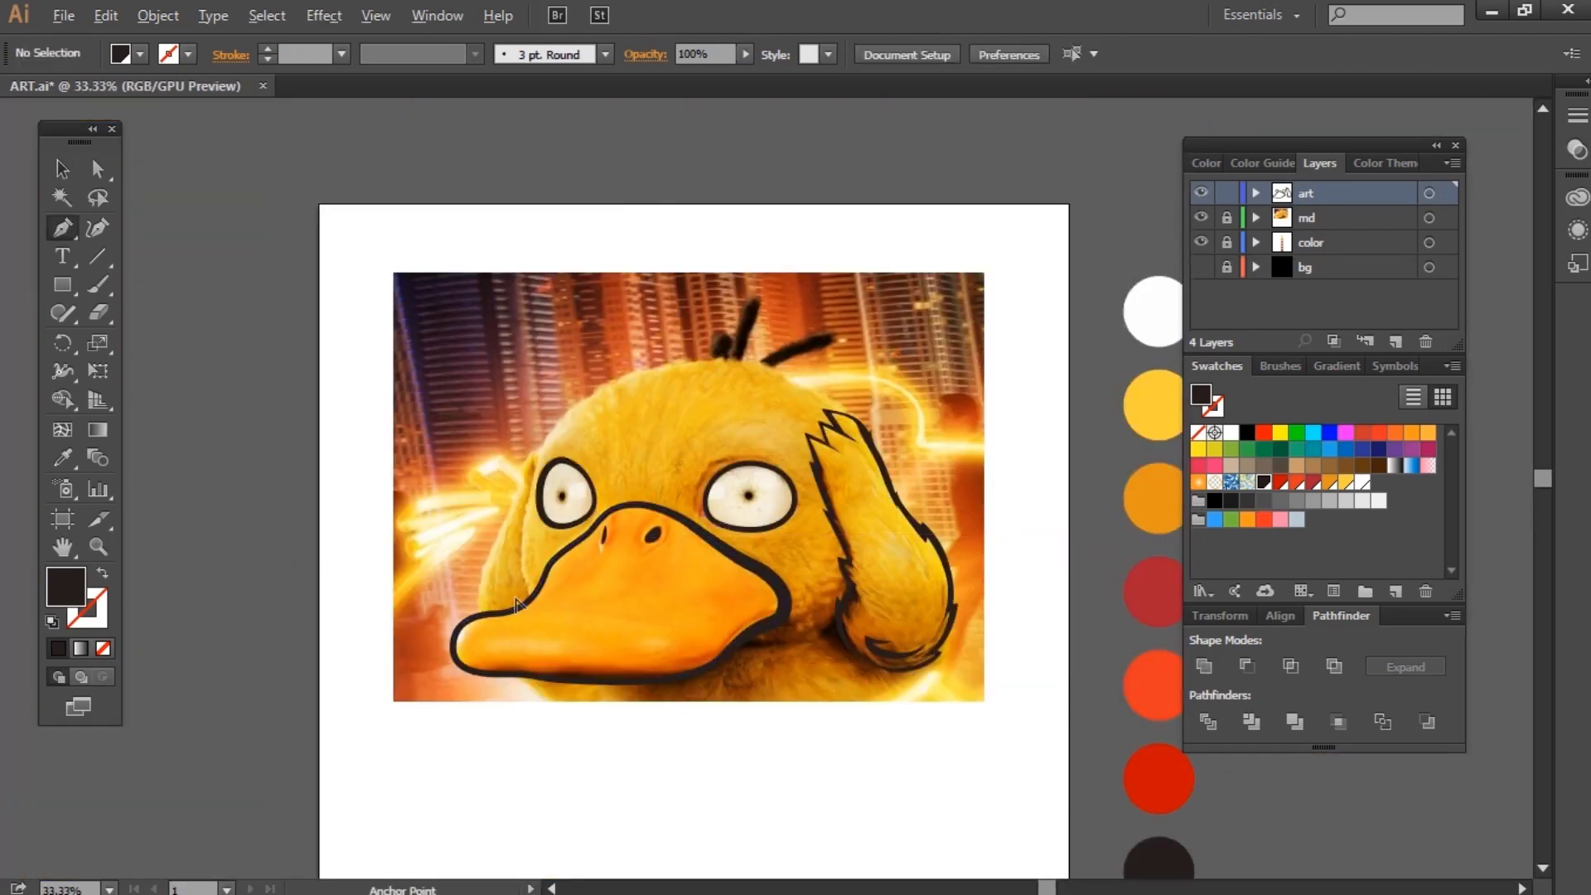
Step: Start a dark outline up the head's left edge to its upper curve
scroll(516, 605, "up", 4)
left_click(586, 604)
scroll(541, 533, "up", 3)
left_click(572, 544)
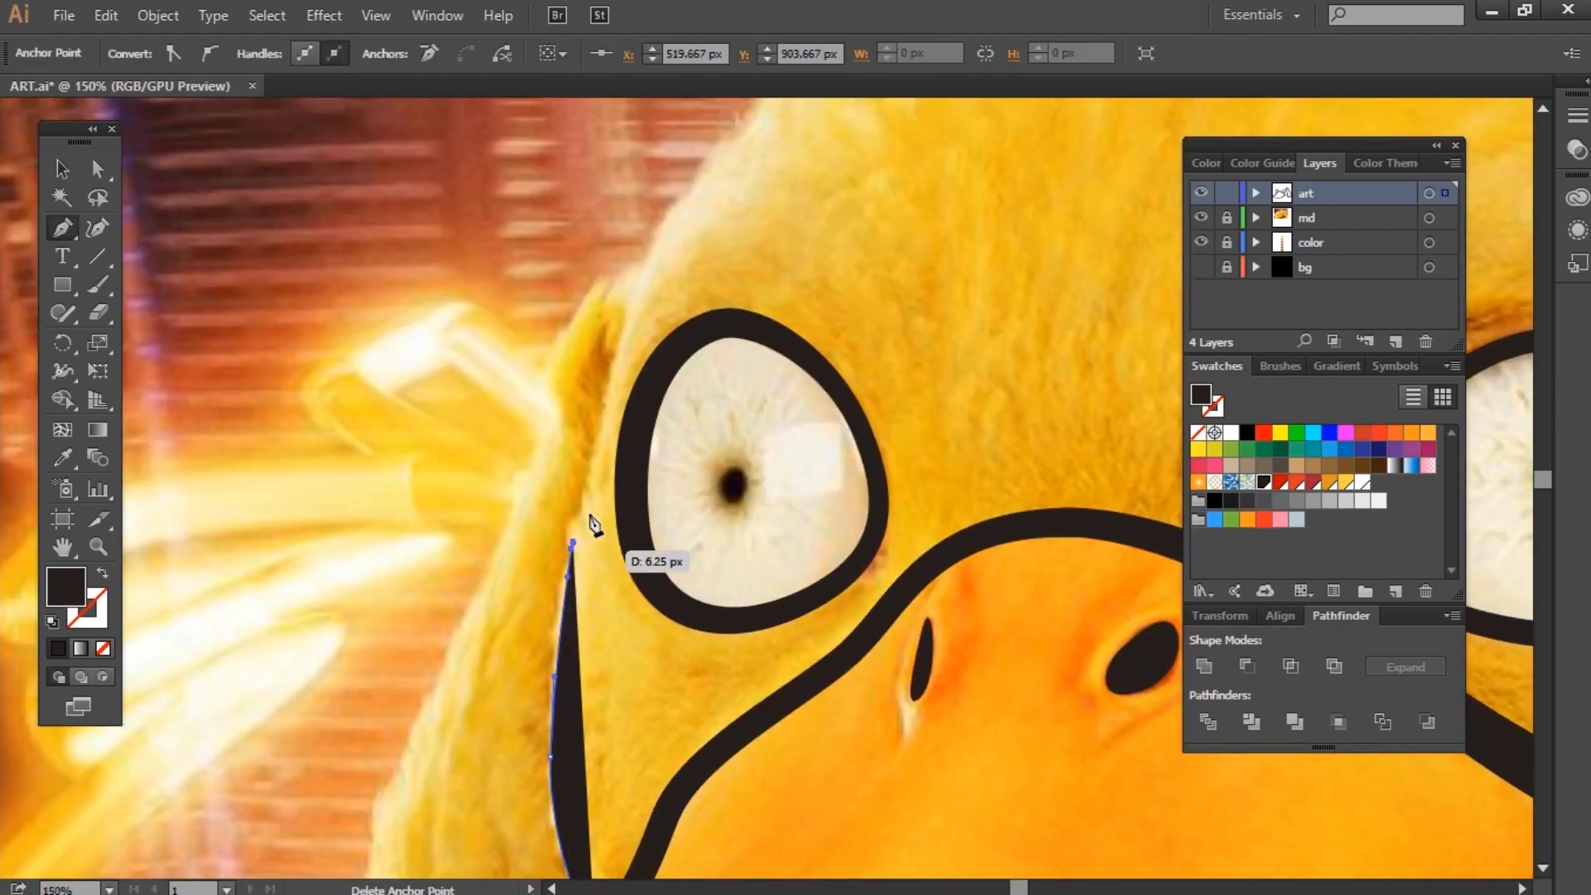
left_click(572, 429)
left_click(628, 299)
left_click(686, 170)
left_click_drag(702, 163, 577, 532)
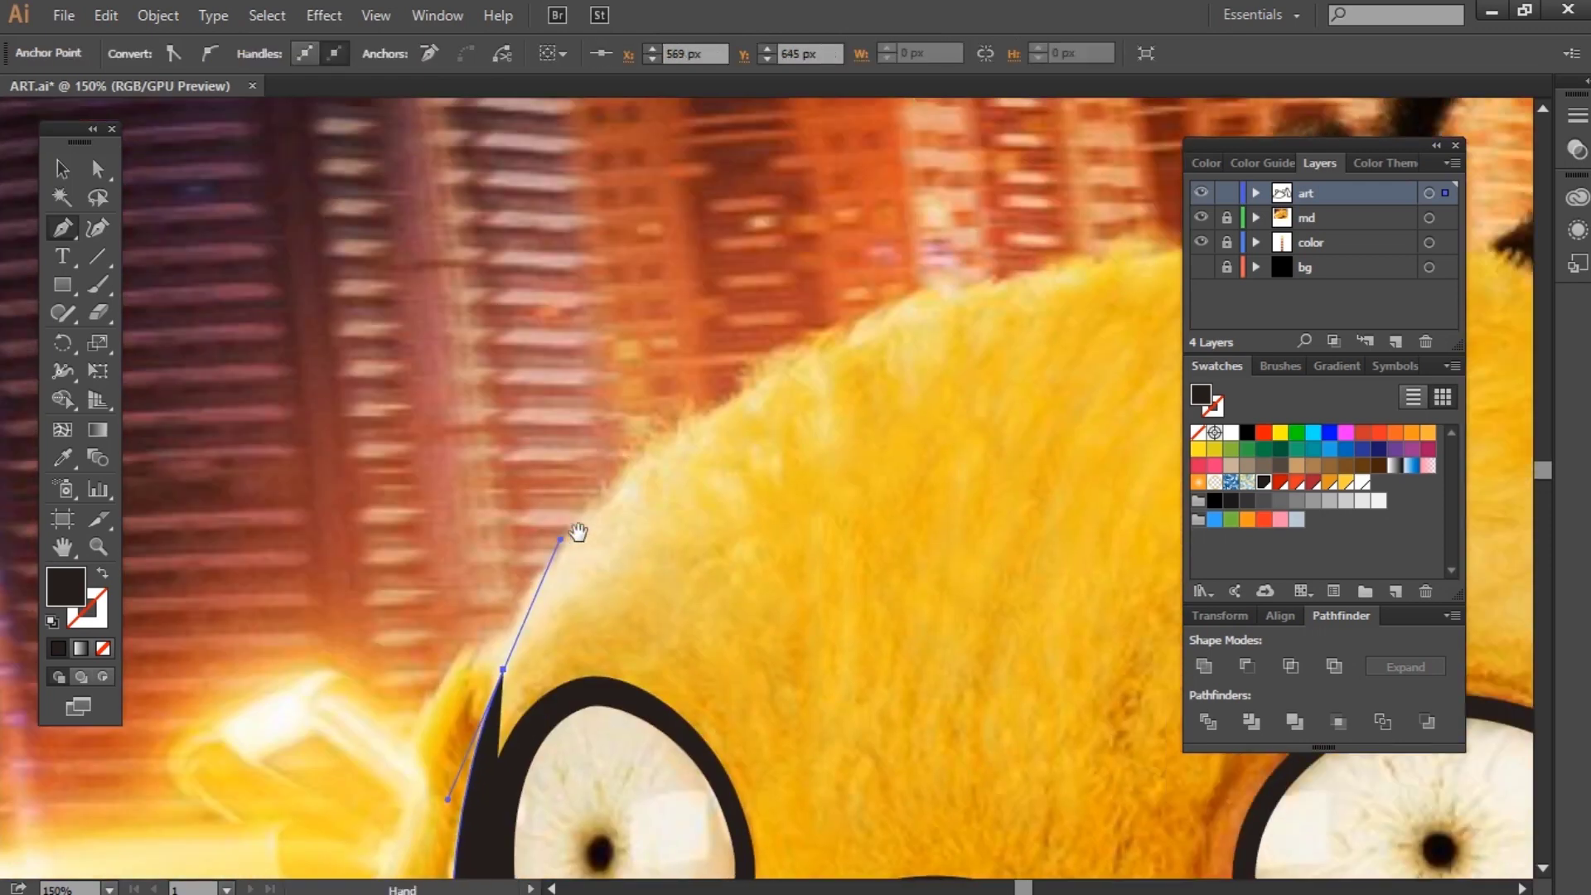
left_click(642, 458)
Step: Extend the outline with spiky points across the crown to the head's right side
scroll(547, 580, "up", 2)
scroll(580, 514, "right", 2)
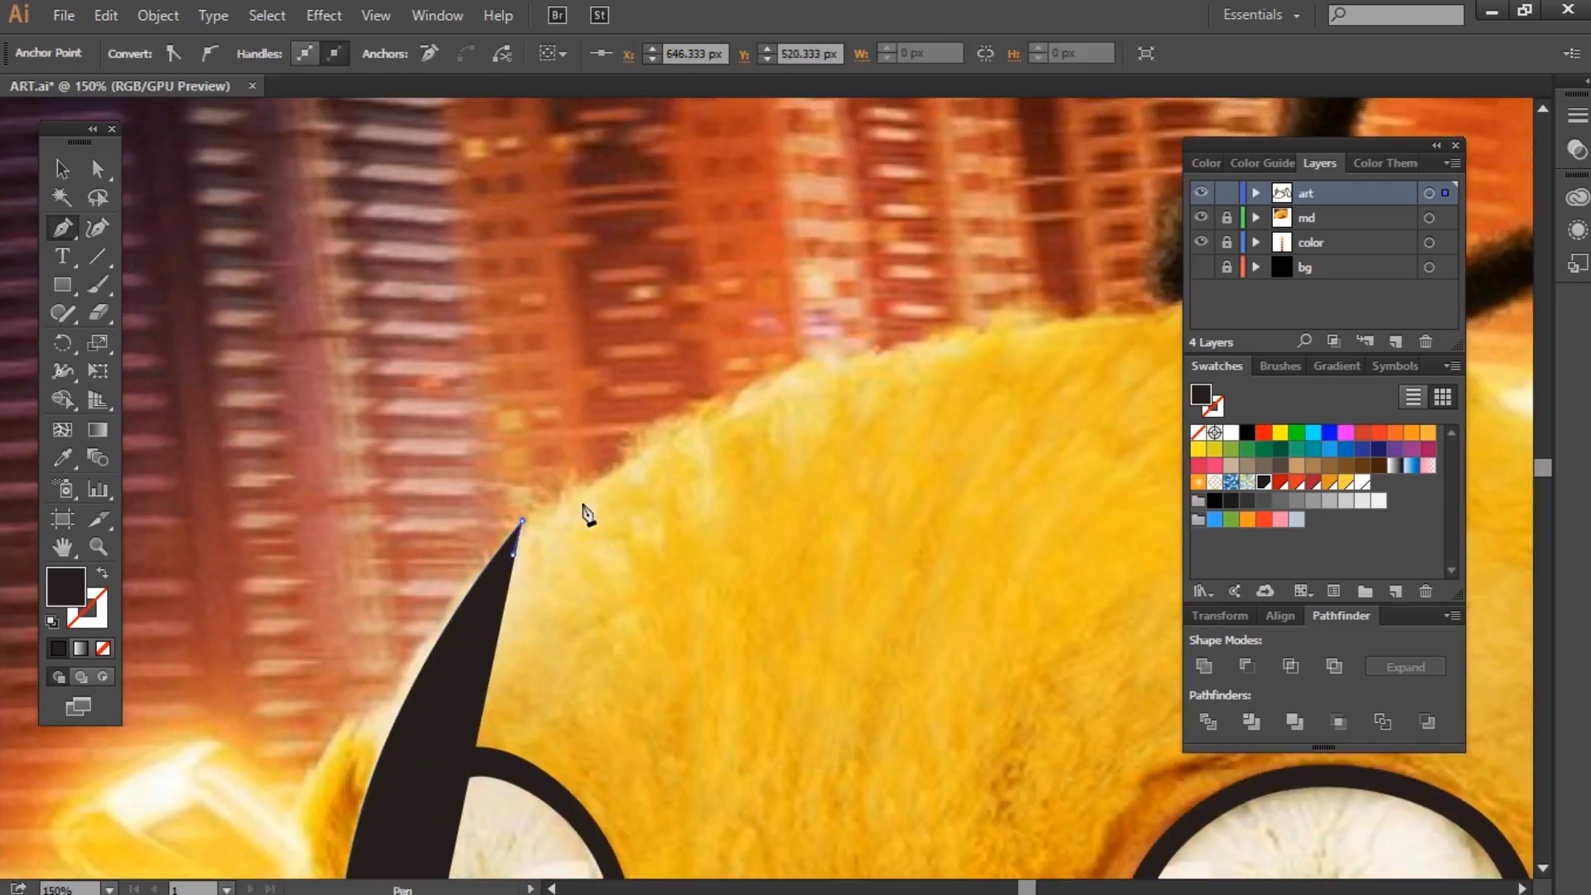
left_click(876, 338)
scroll(829, 373, "up", 2)
scroll(829, 373, "right", 2)
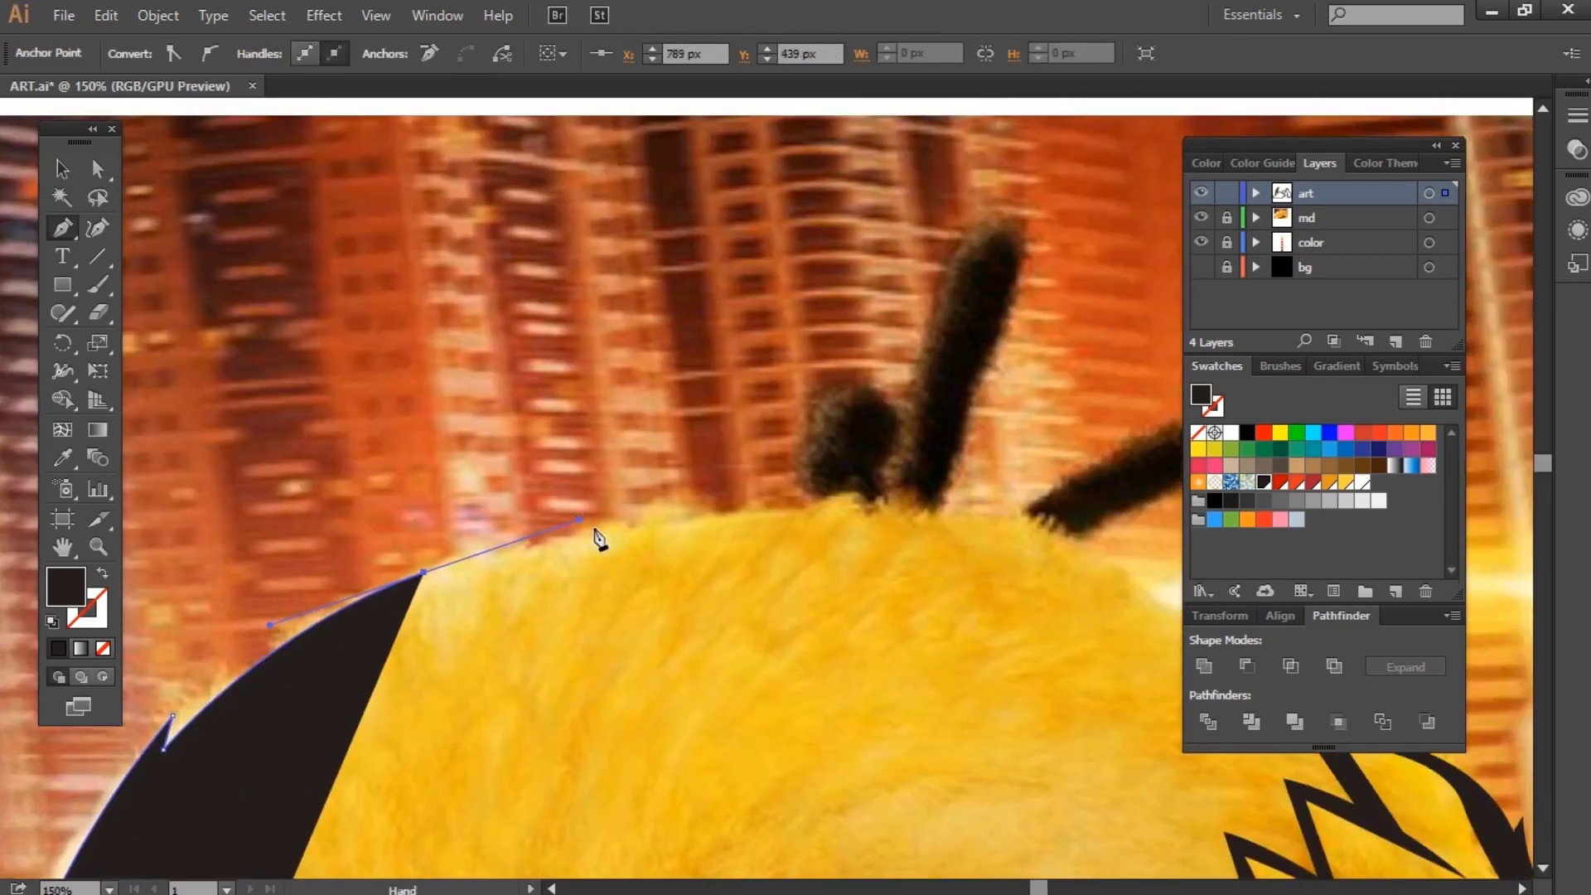
left_click(901, 479)
left_click(876, 513)
scroll(828, 513, "right", 3)
left_click_drag(762, 537, 802, 563)
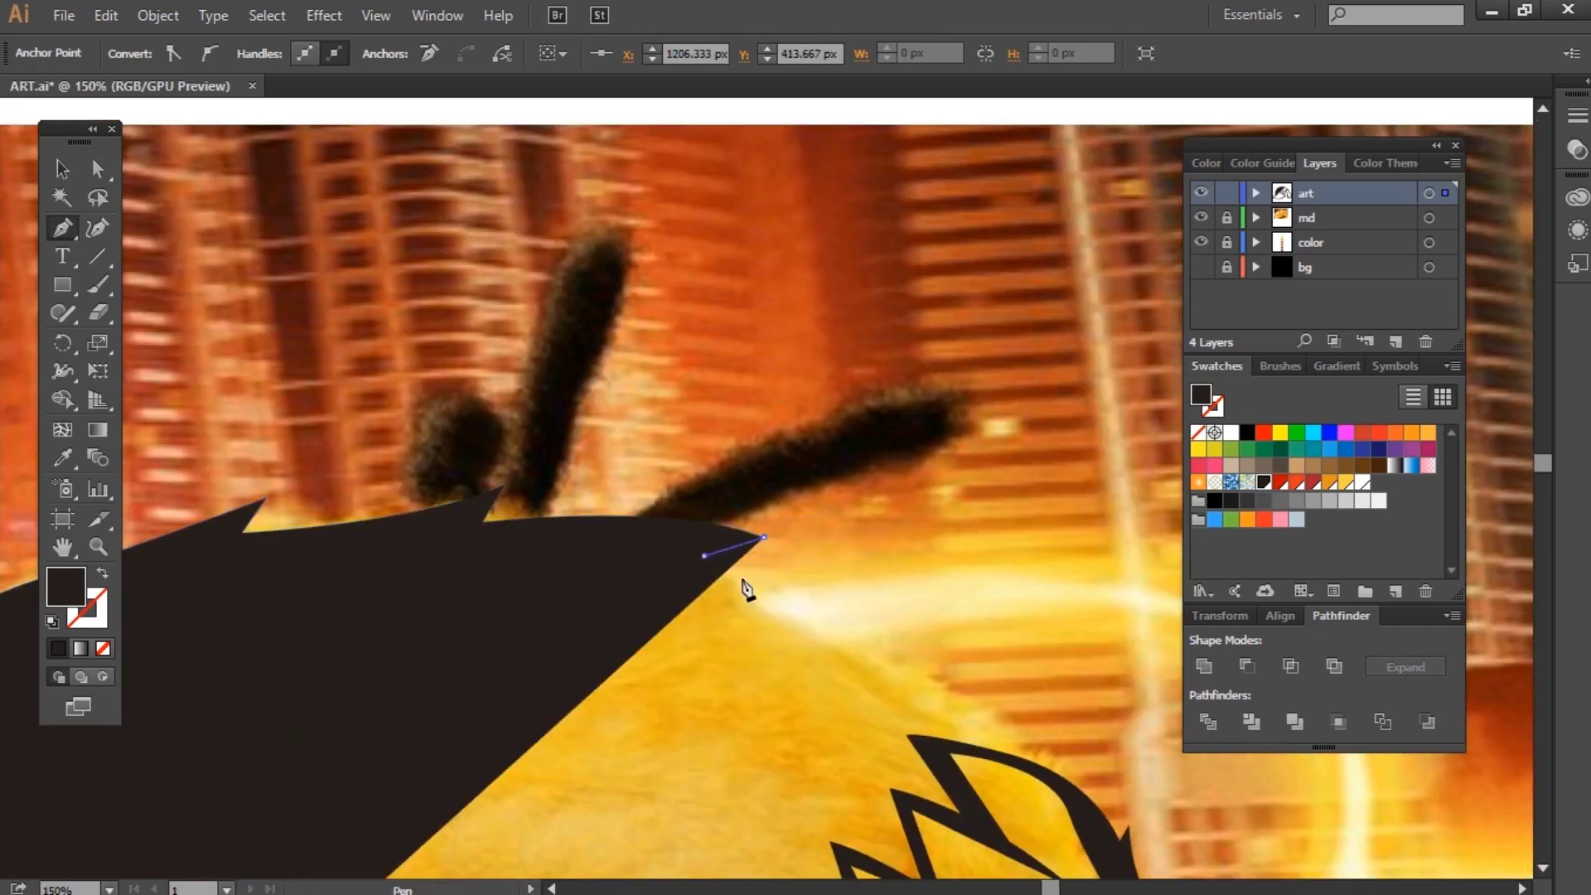
scroll(747, 590, "down", 2)
scroll(747, 590, "right", 3)
left_click(621, 516)
left_click(759, 537)
left_click(677, 553)
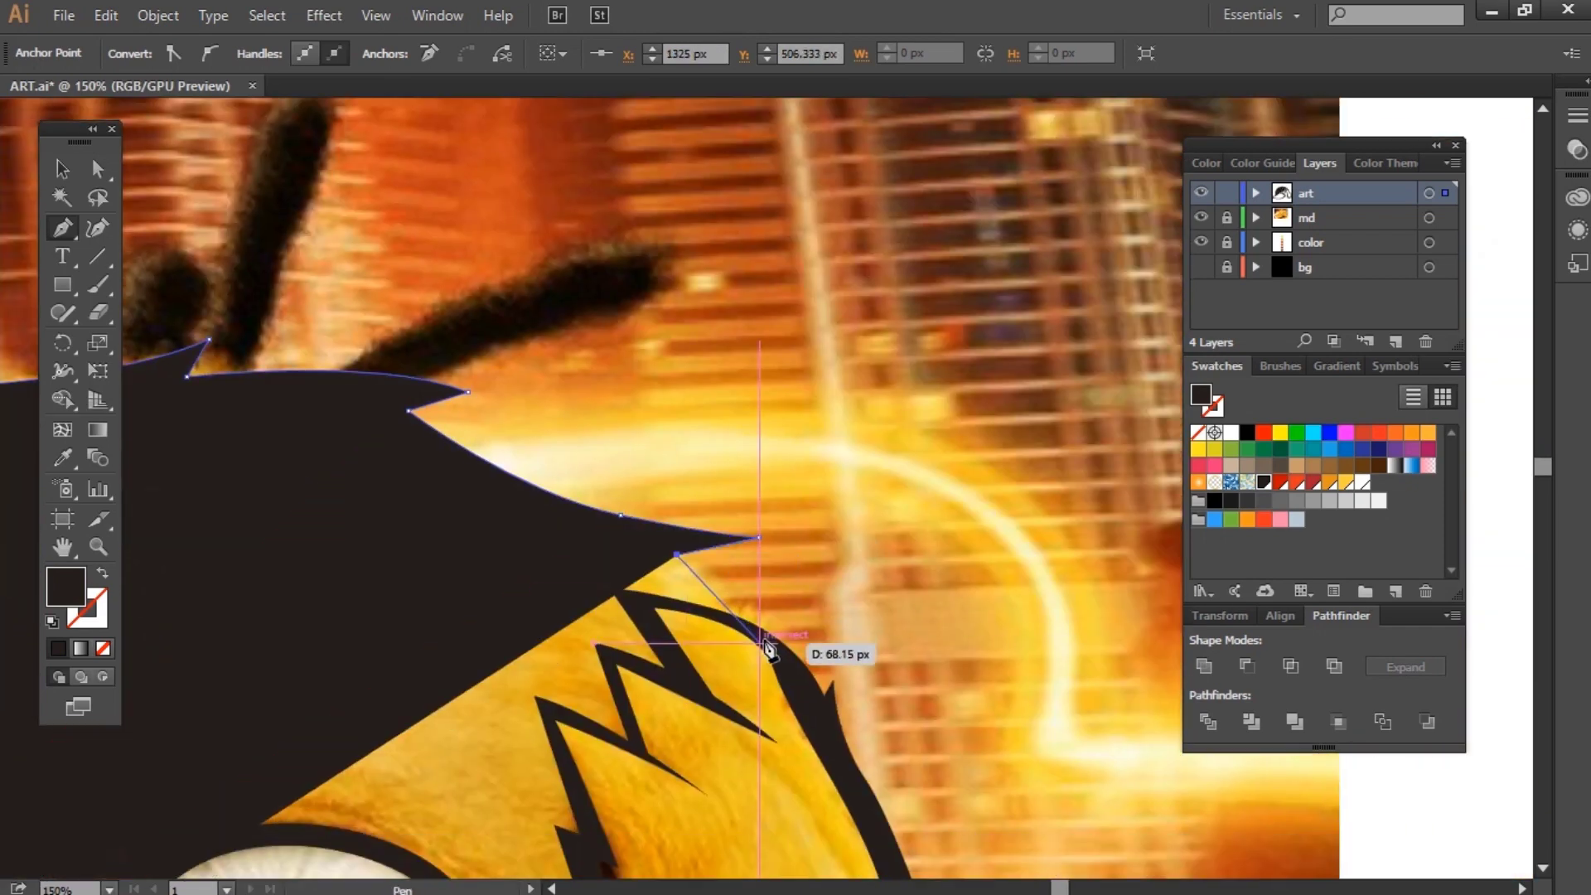
left_click(763, 643)
left_click(792, 678)
Step: Curve the outline's inner edge back across the head and close it near the beak
key("shift+x")
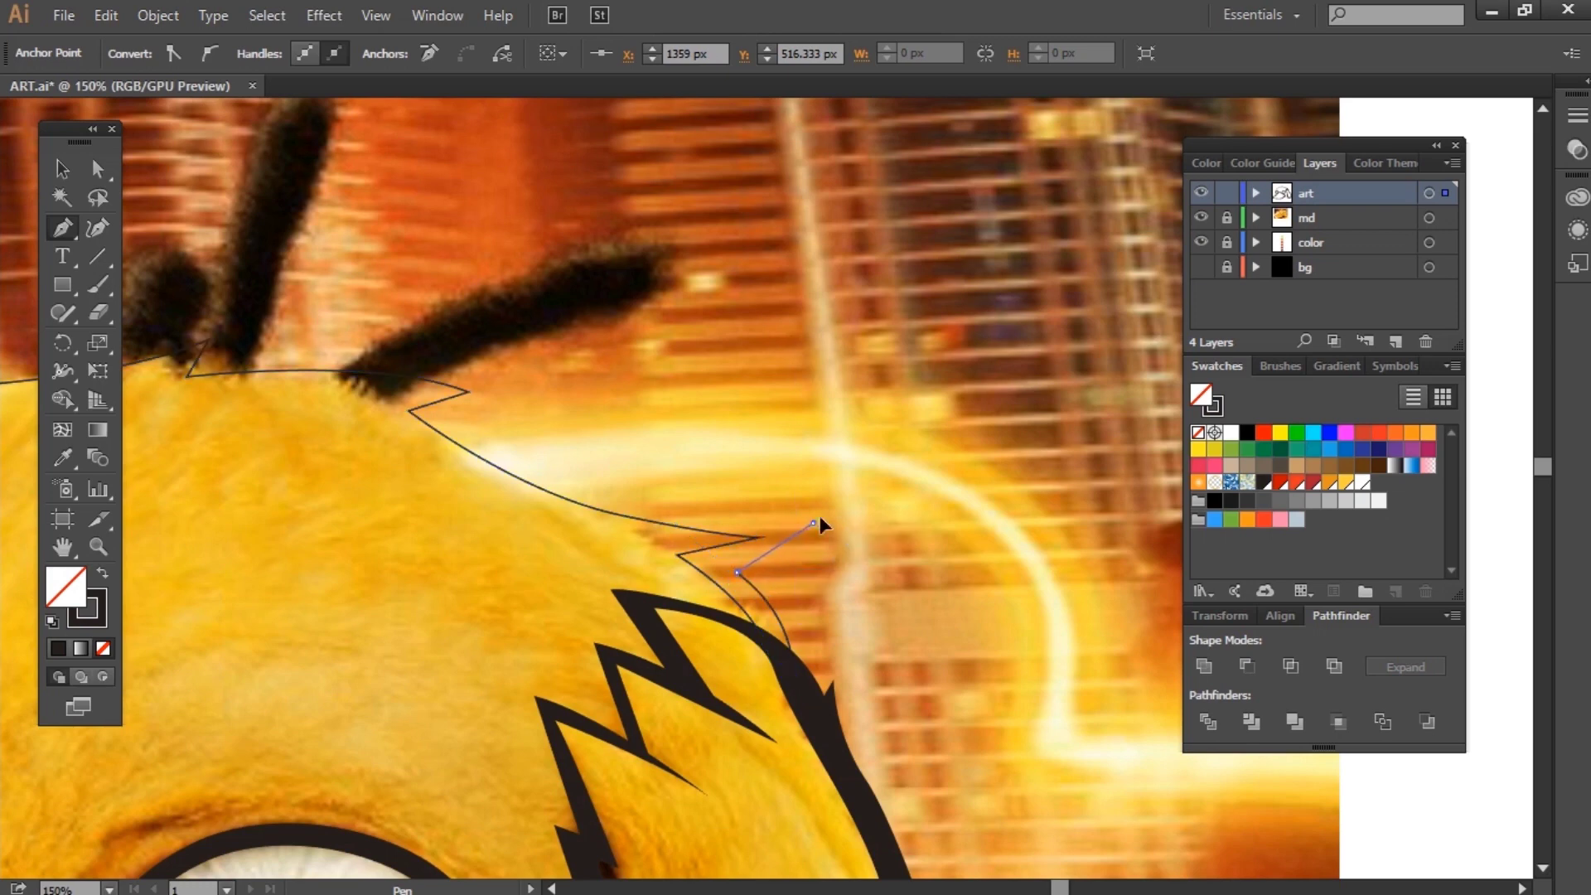
scroll(812, 531, "up", 2)
scroll(813, 531, "left", 3)
left_click_drag(689, 570, 684, 600)
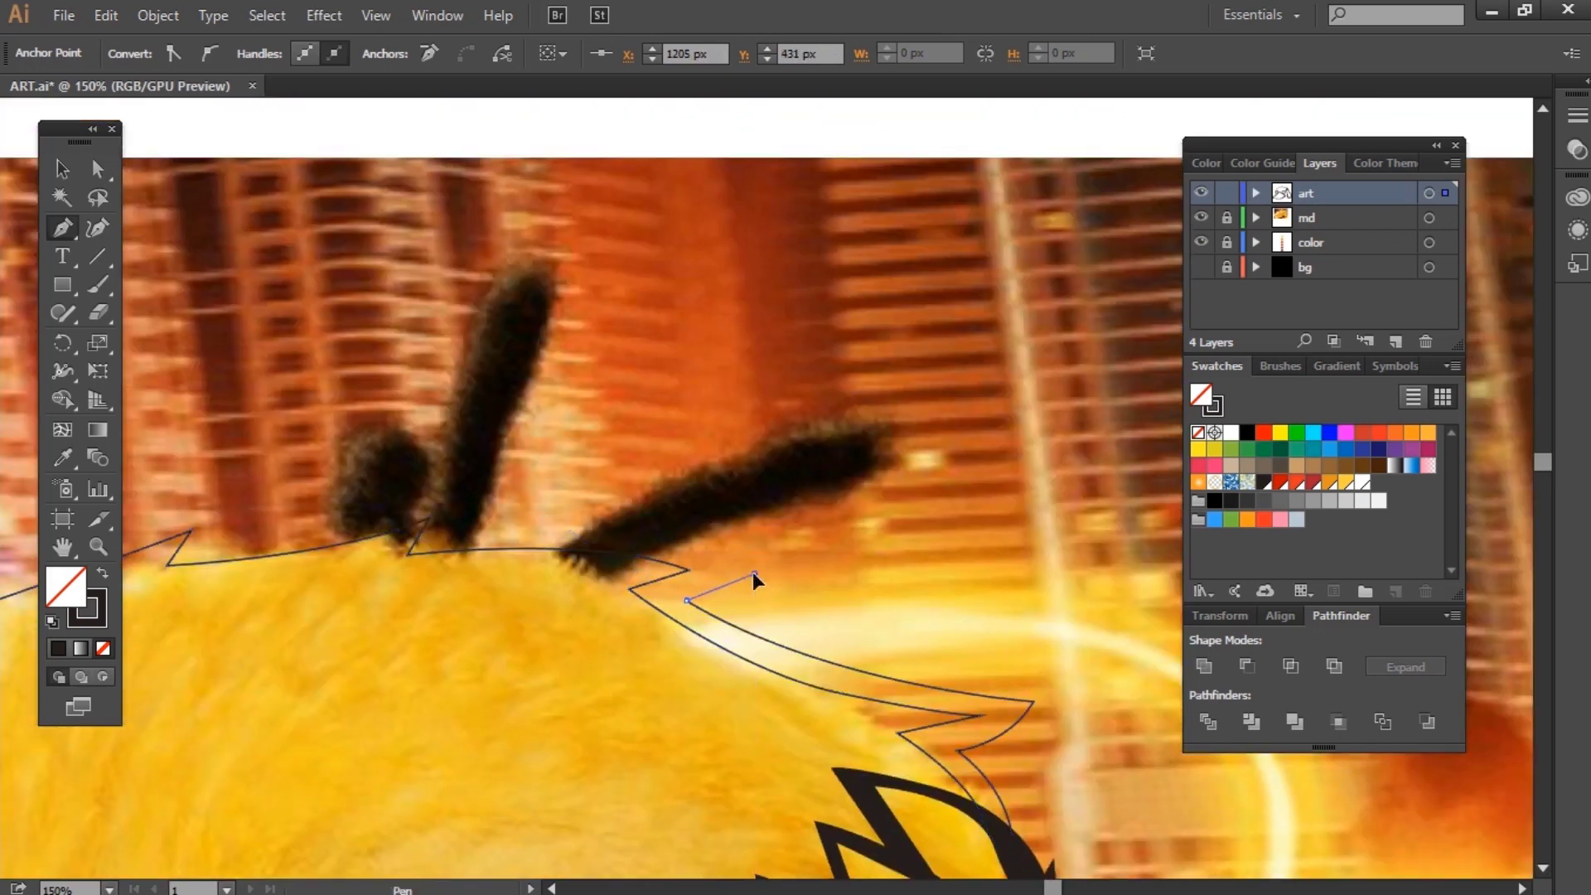
left_click_drag(461, 528, 447, 563)
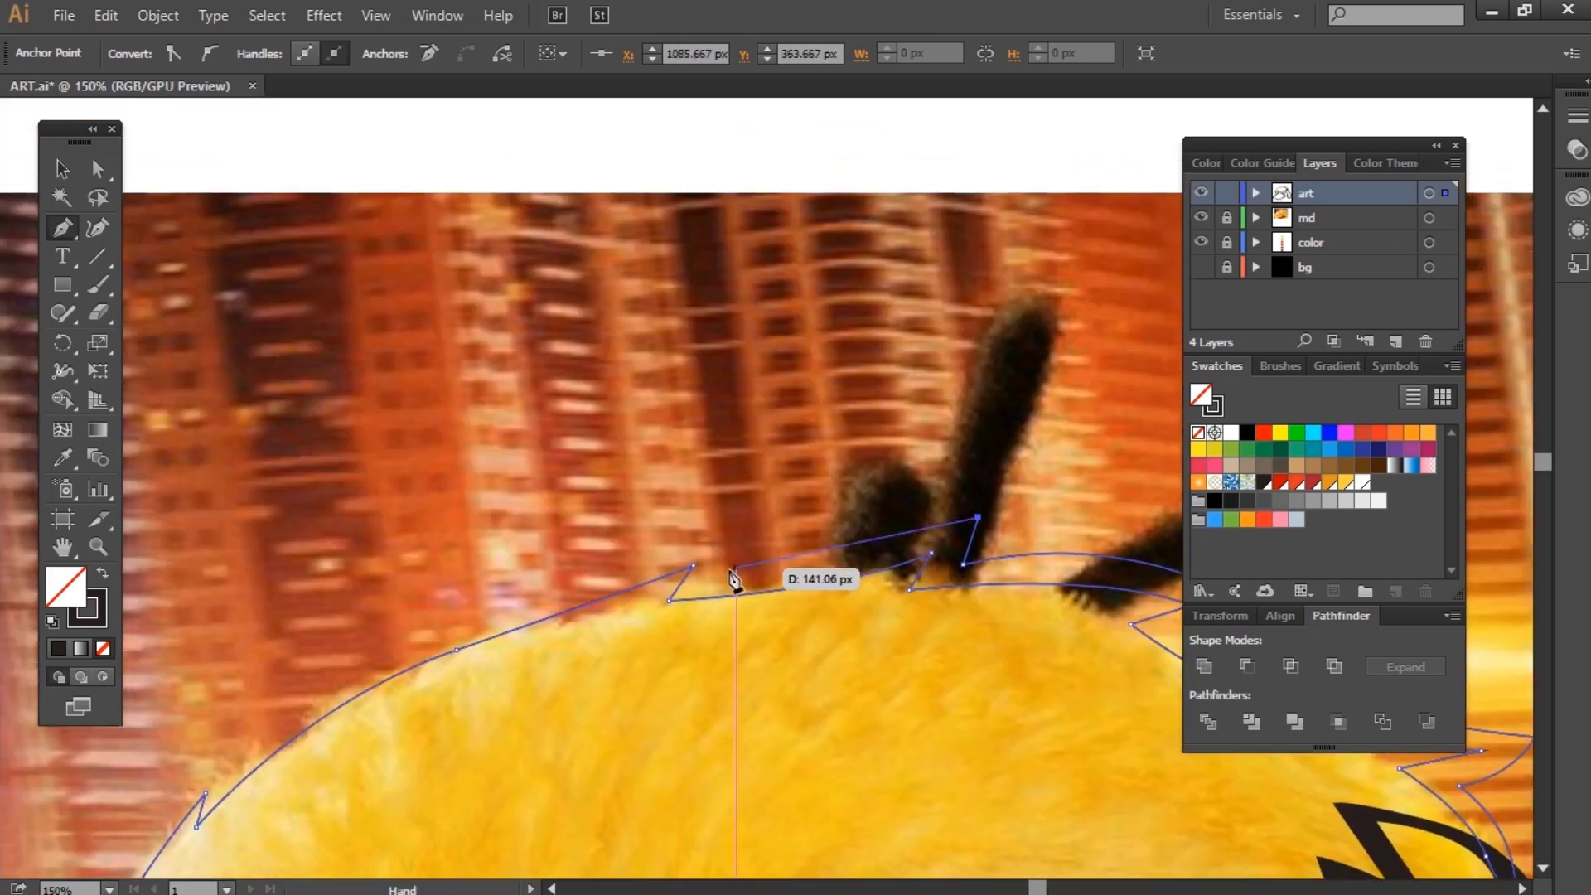
mouse_move(233, 533)
left_mouse_down()
mouse_move(736, 568)
mouse_move(736, 530)
left_mouse_up()
left_click_drag(552, 593, 630, 568)
left_click_drag(416, 681, 640, 498)
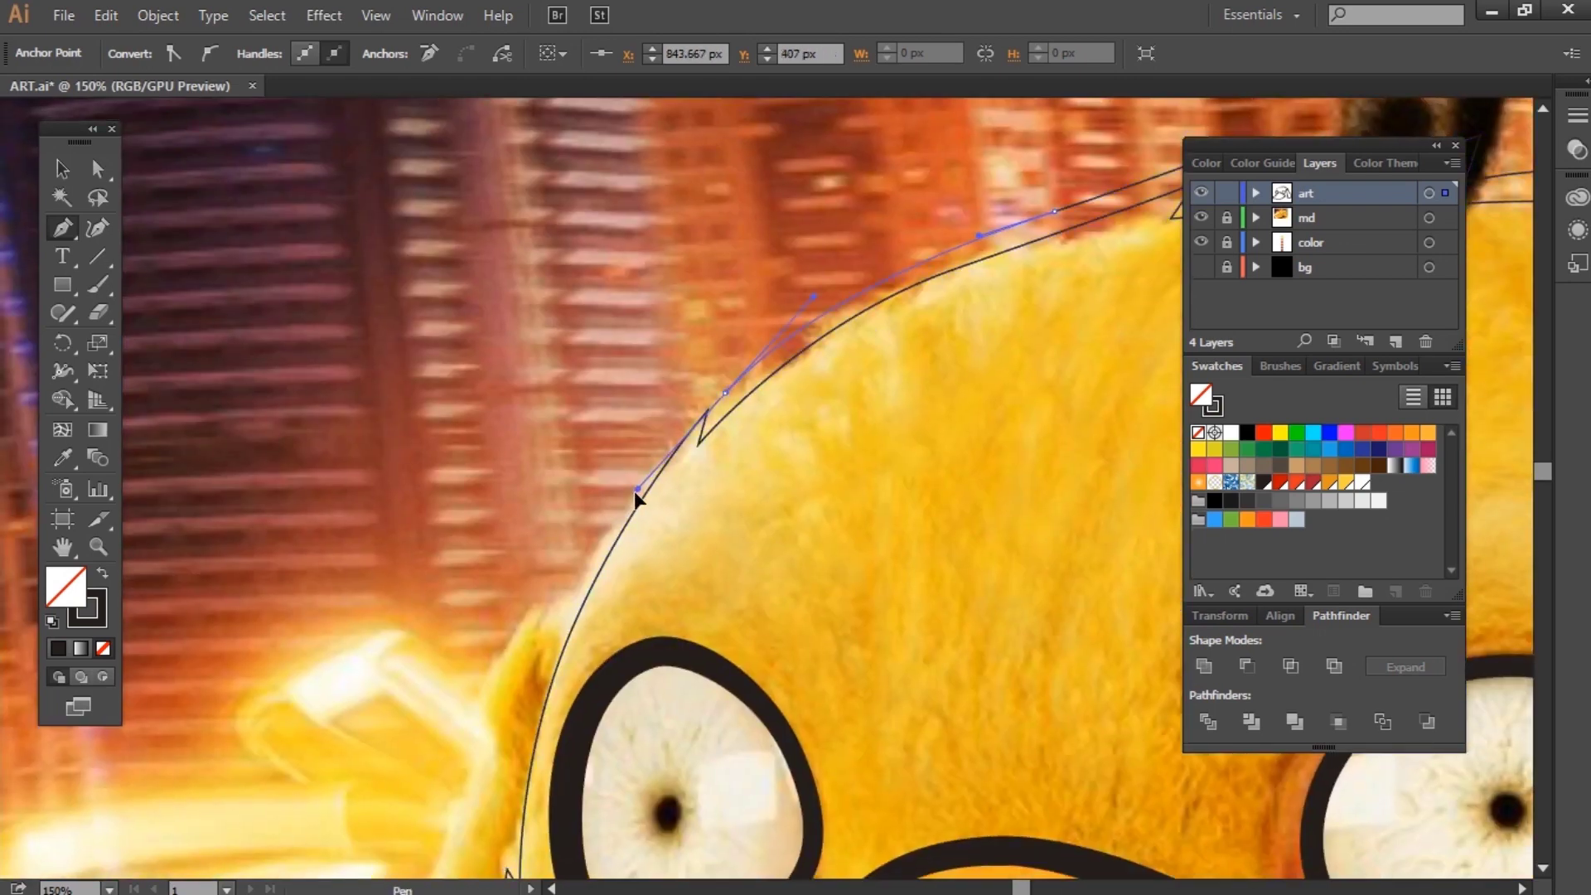
left_click(719, 362)
left_click_drag(794, 329, 921, 96)
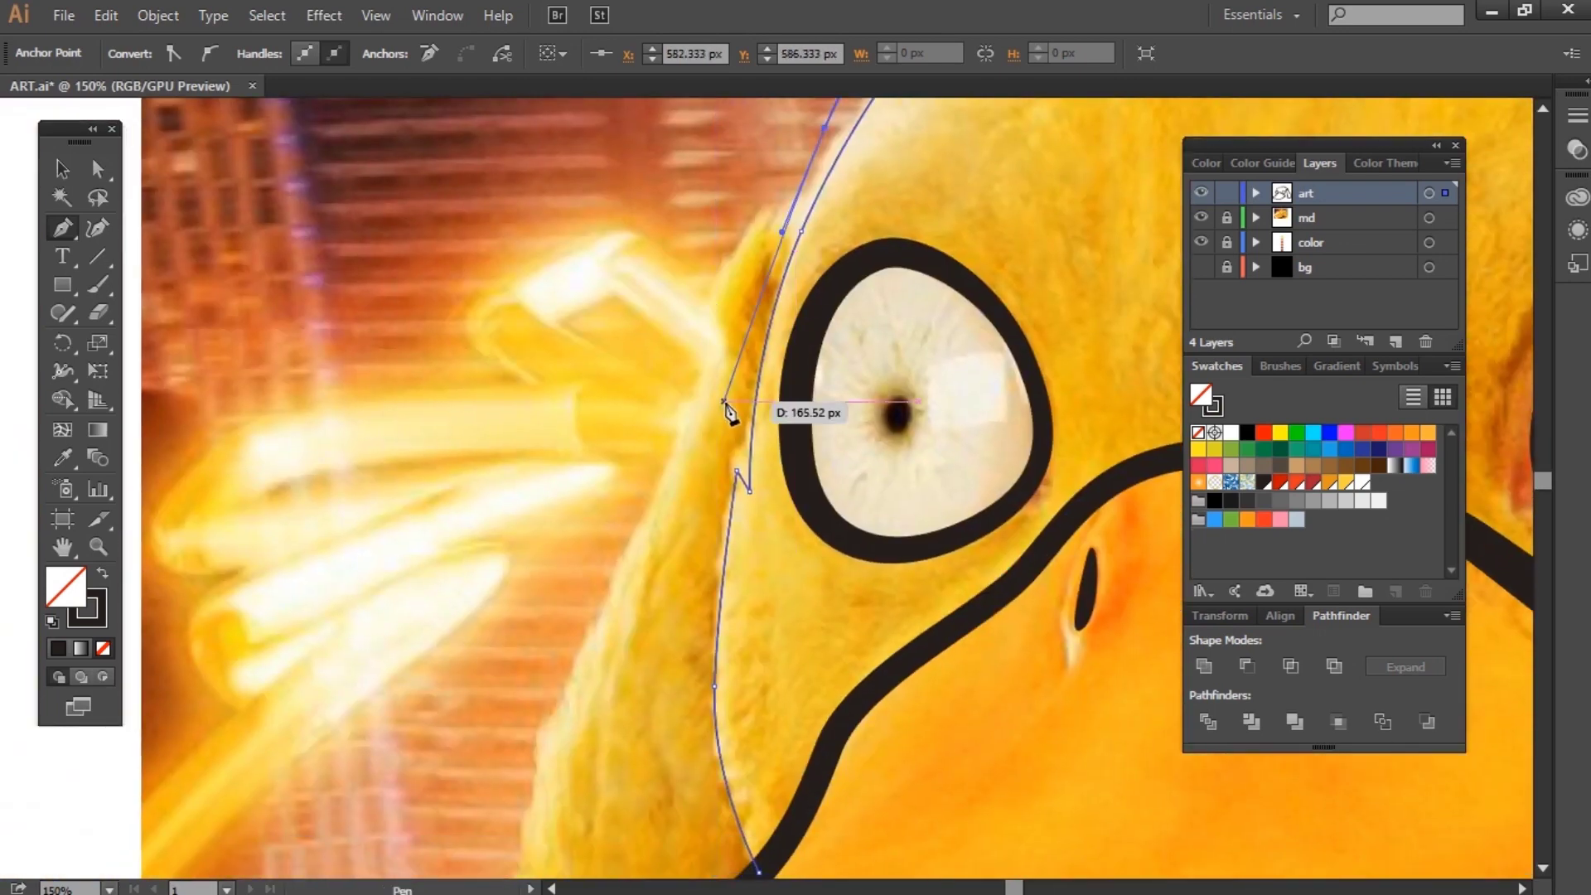
scroll(699, 591, "down", 5)
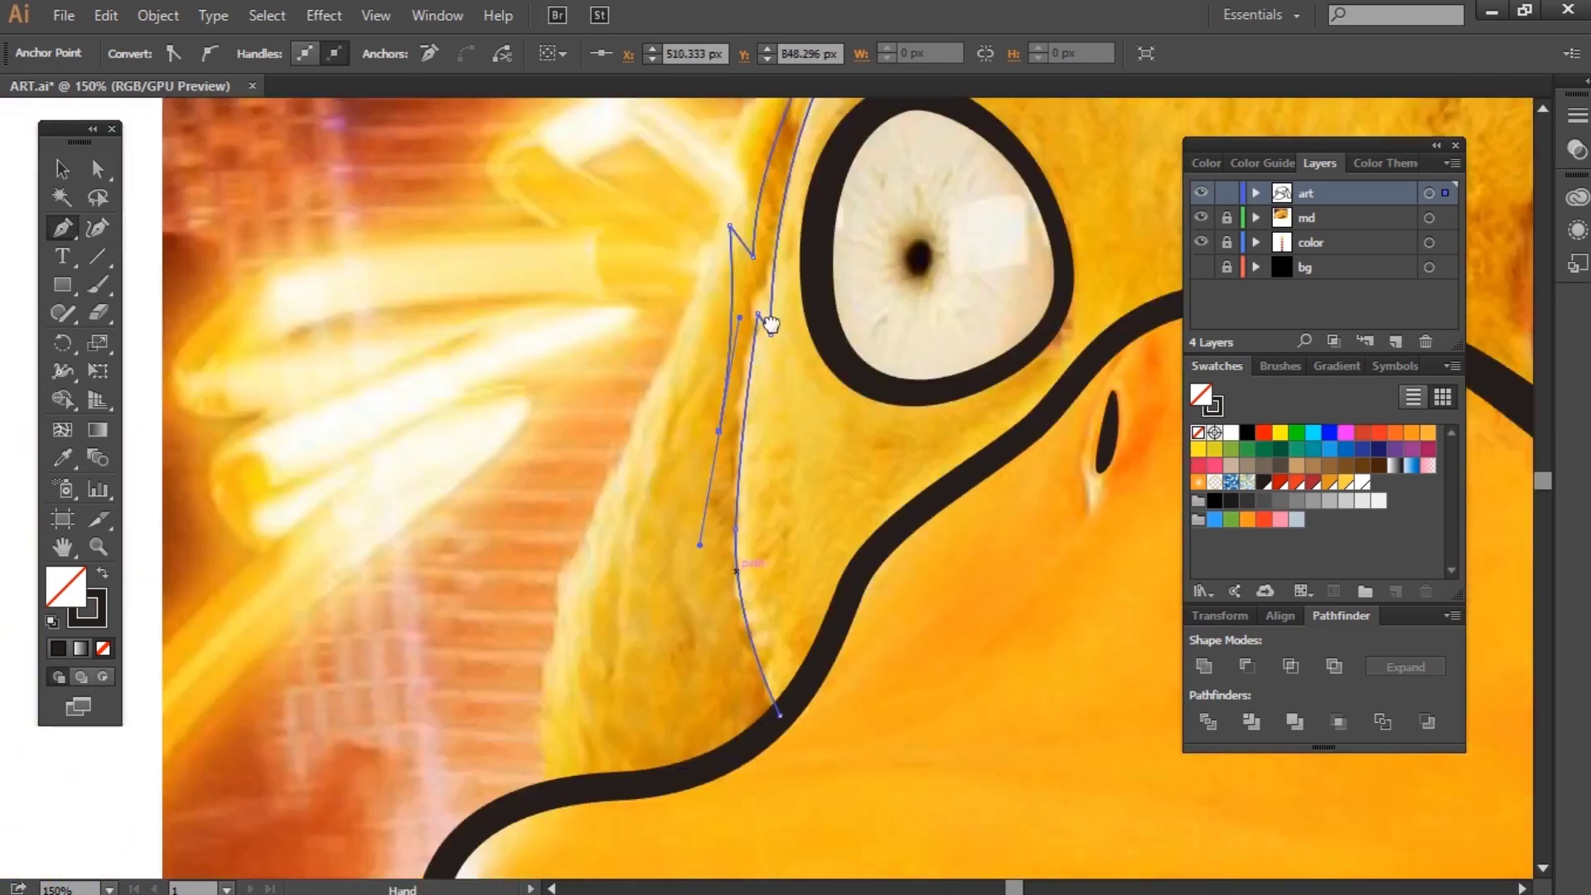
left_click_drag(788, 468, 808, 497)
key("v")
left_click(882, 468)
key("ctrl+minus")
key("ctrl+minus")
key("ctrl+minus")
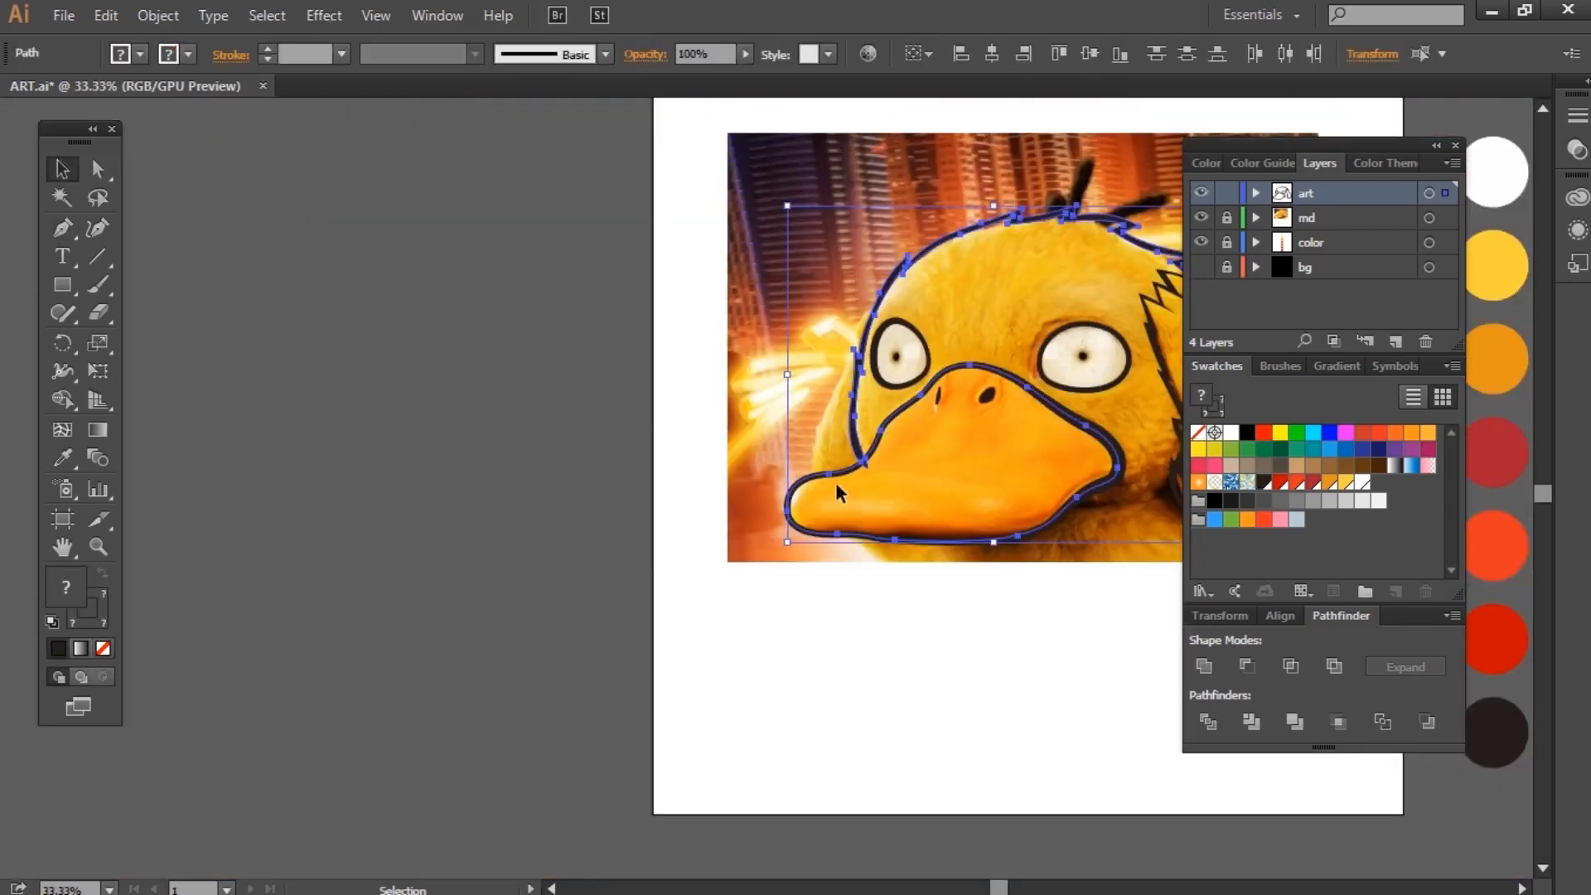
Step: Select all the outlines and expand them into filled shapes with Object > Expand Appearance
left_click(836, 481)
key("ctrl+plus")
key("ctrl+plus")
key("ctrl+plus")
left_click(892, 465)
key("ctrl+minus")
key("ctrl+minus")
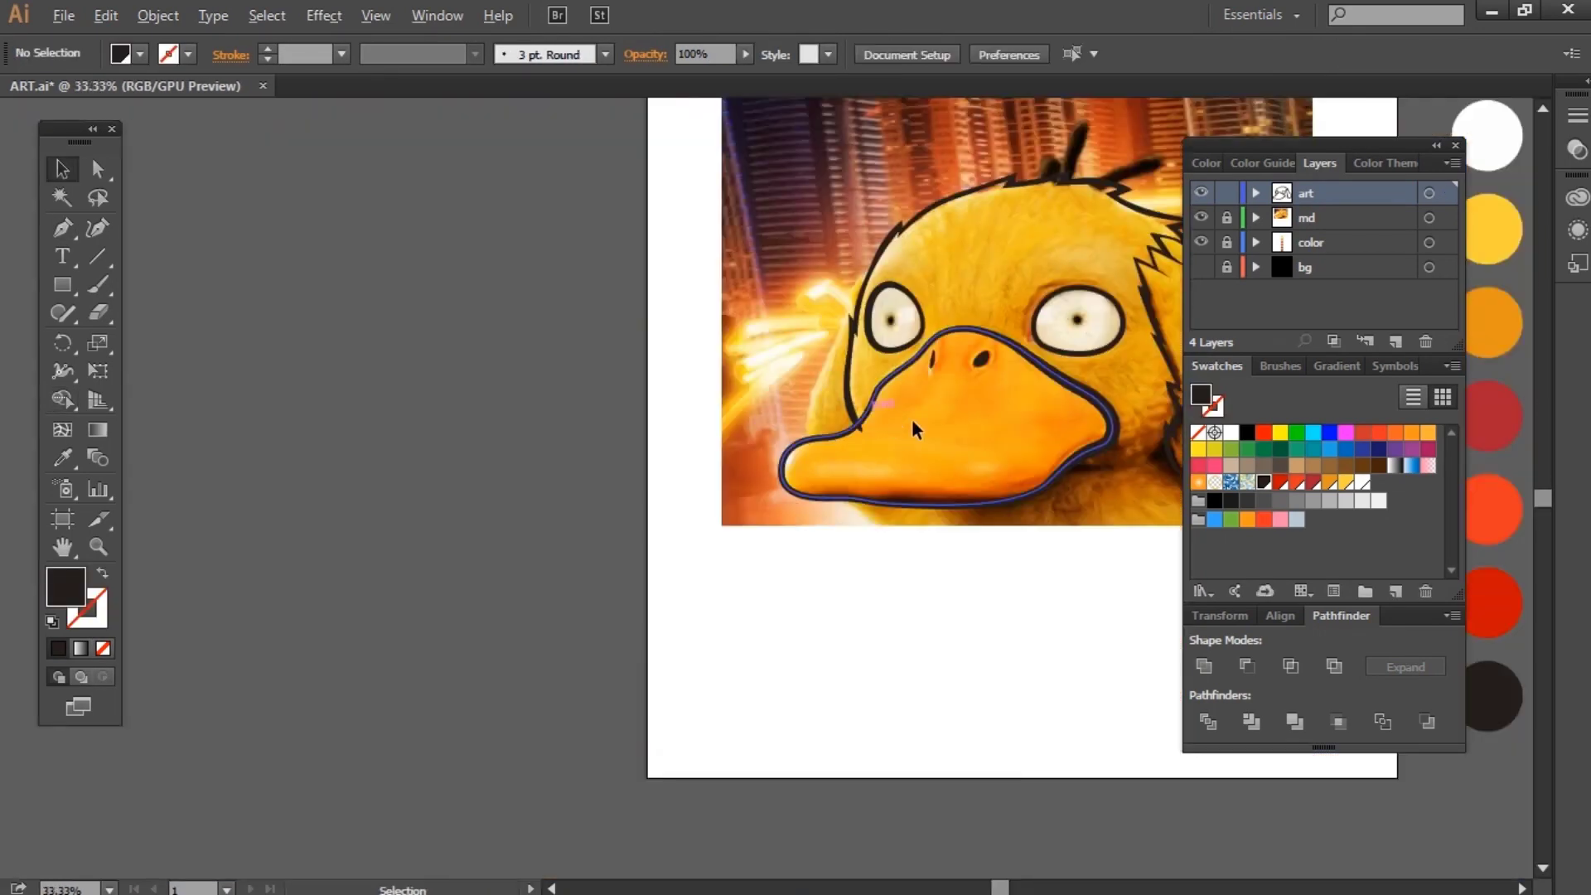
key("ctrl+minus")
key("ctrl+minus")
key("ctrl+a")
left_click(158, 15)
left_click(286, 299)
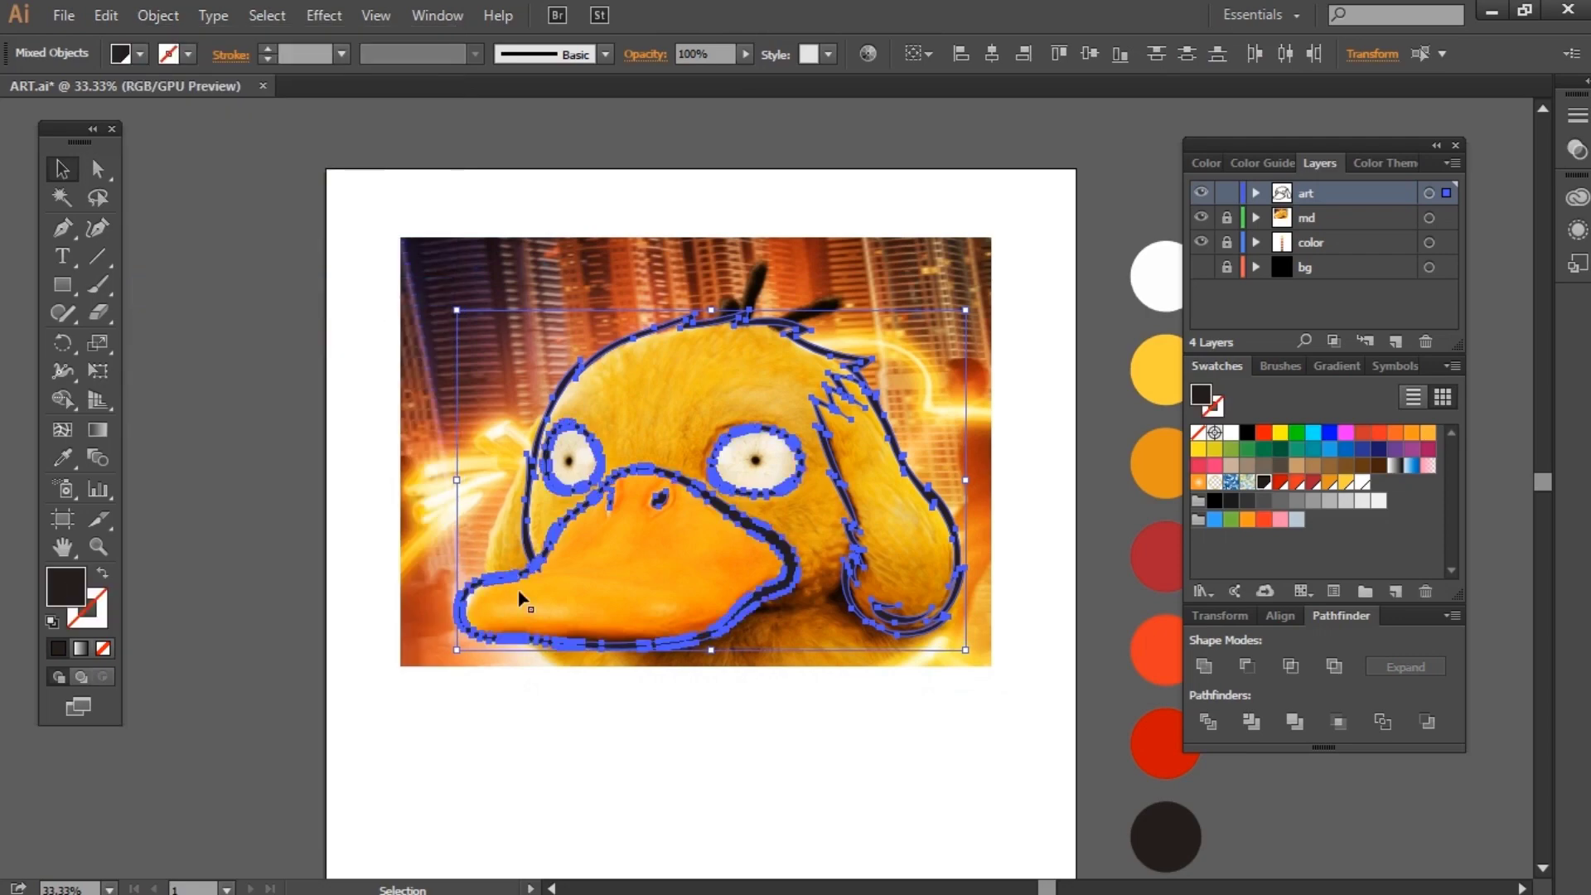
scroll(530, 555, "up", 5)
scroll(885, 535, "down", 5)
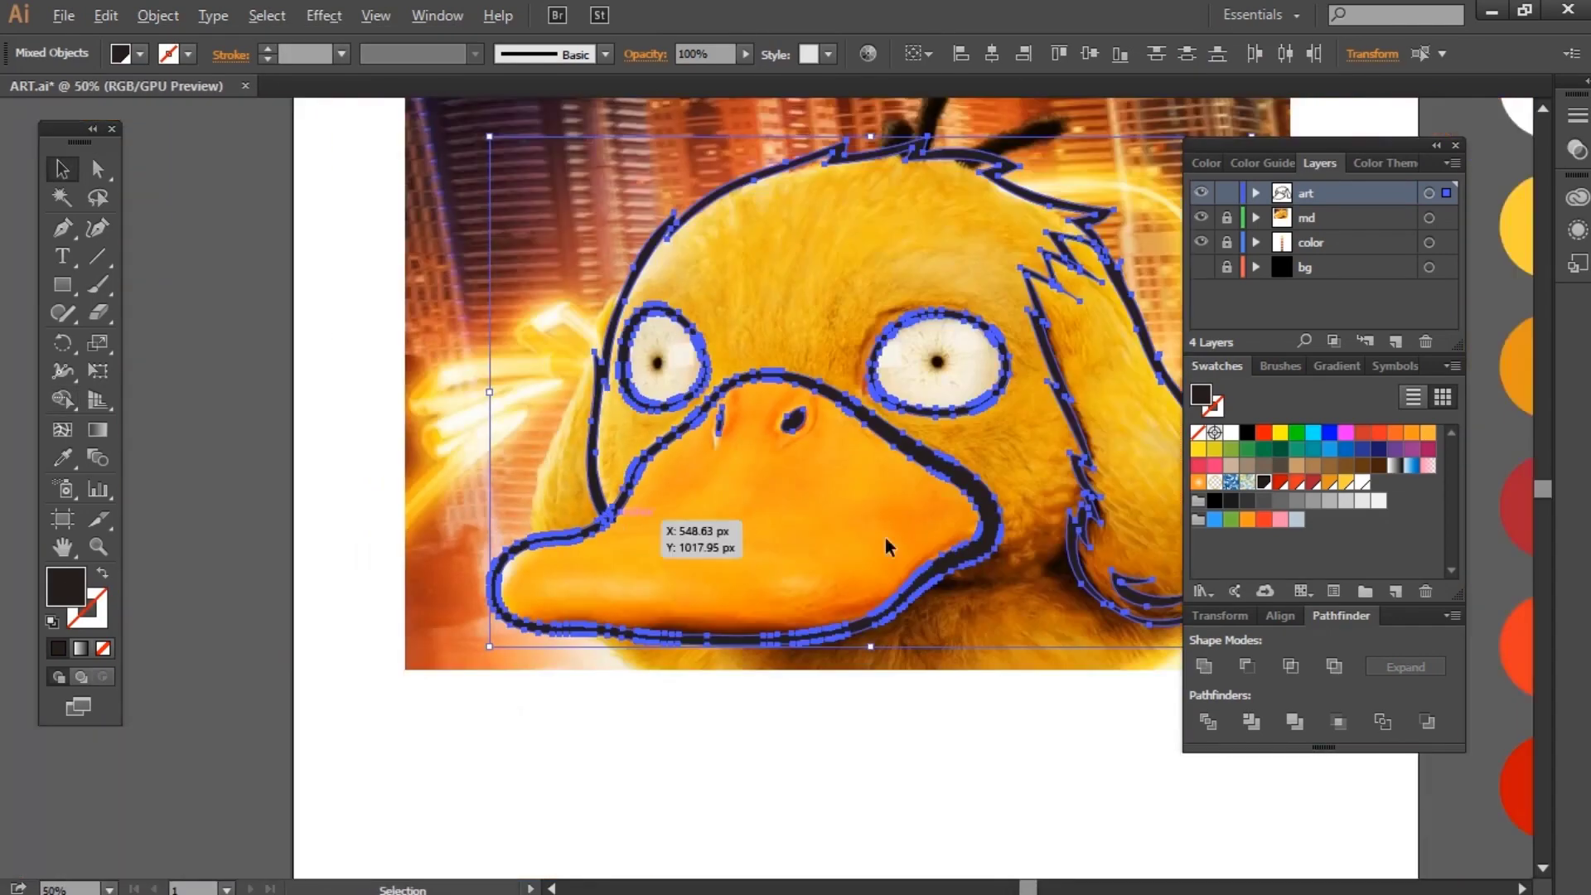
left_click(967, 676)
Step: Draw a filled zigzag fur shape along the cheek and neck outline
key("p")
scroll(783, 686, "up", 4)
left_click_drag(471, 566, 570, 611)
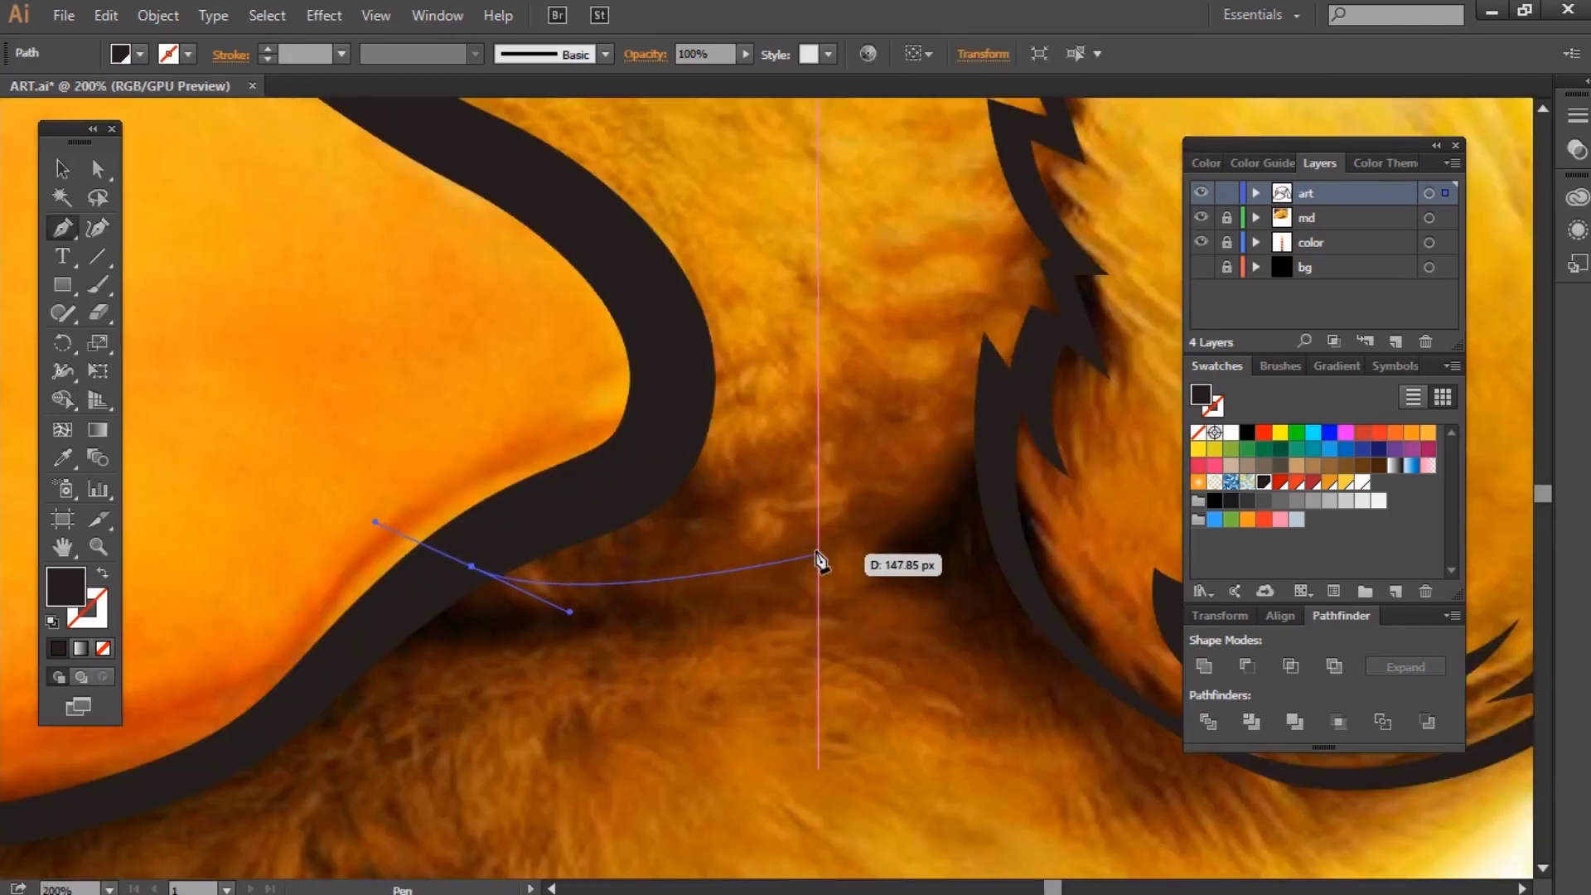
left_click_drag(826, 514, 1027, 382)
left_click(826, 514)
left_click(805, 574)
mouse_move(1000, 505)
left_mouse_down()
mouse_move(858, 656)
mouse_move(674, 668)
left_mouse_up()
left_click(722, 640)
left_click_drag(398, 628, 262, 559)
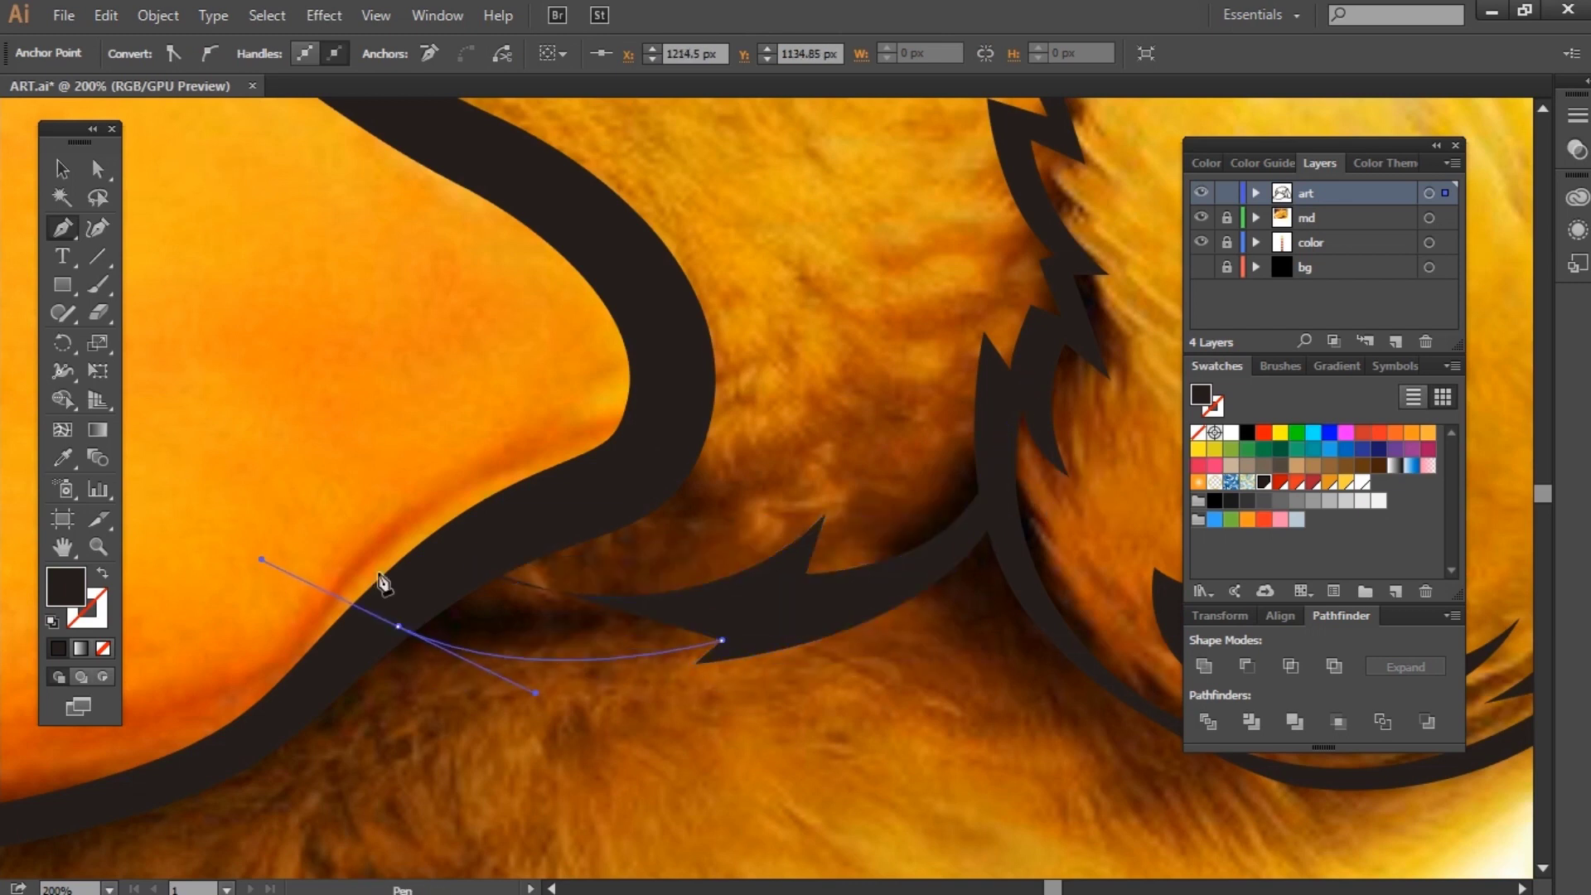
left_click(408, 628)
key("v")
key("ctrl+0")
key("ctrl+a")
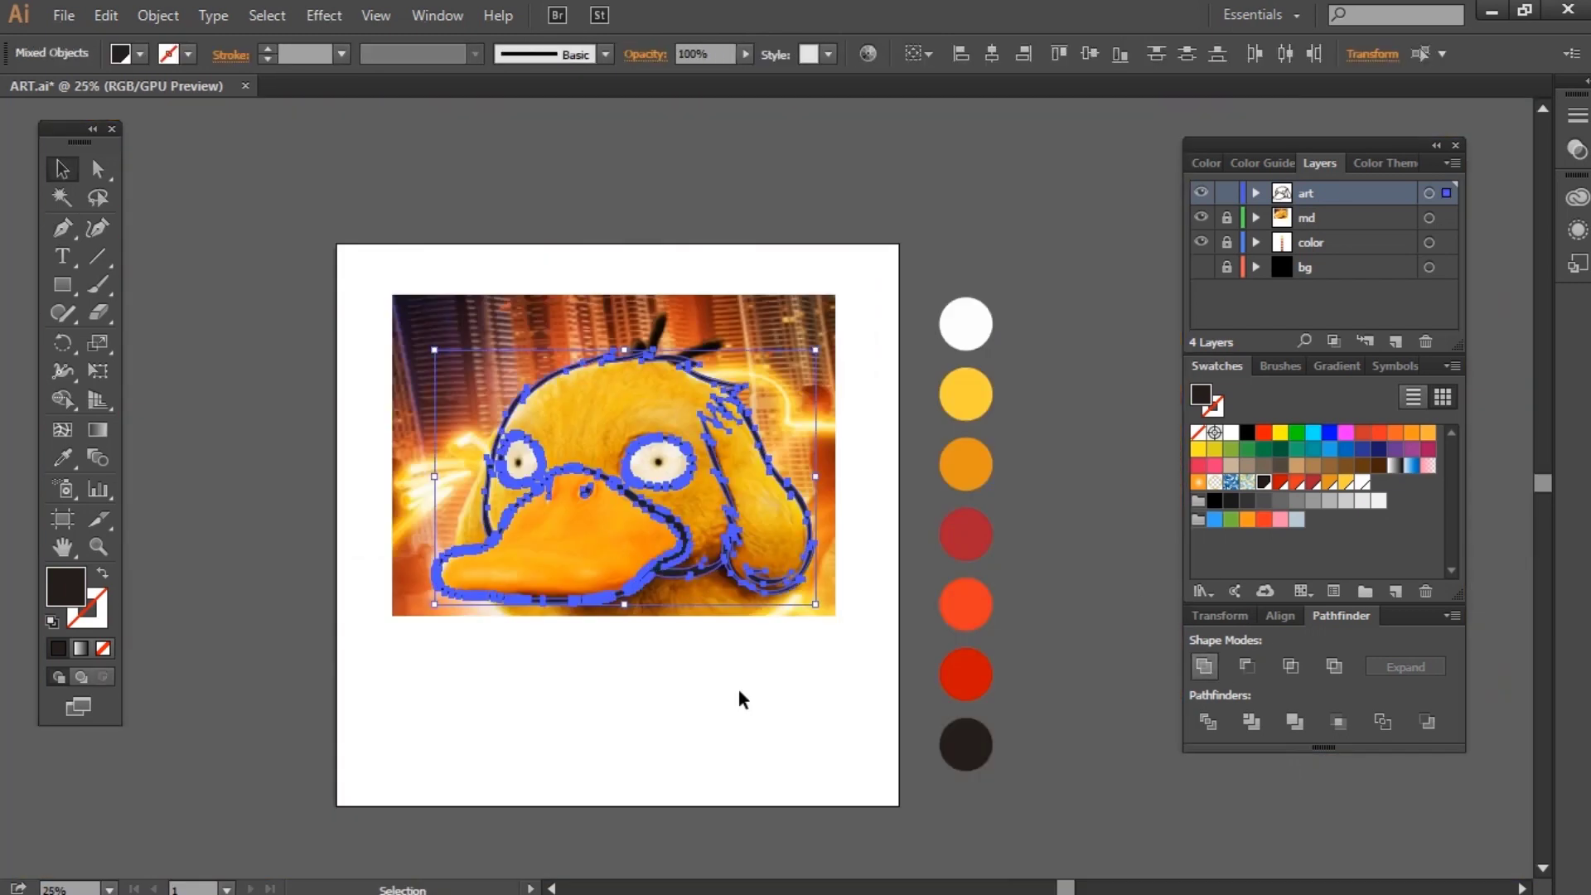
key("ctrl+shift+a")
Step: Add a spiky fur shape along the left cheek beside the eye, then zoom out
key("ctrl+plus")
key("ctrl+plus")
key("ctrl+plus")
key("p")
key("ctrl+plus")
left_click_drag(477, 695, 462, 572)
scroll(498, 497, "up", 8)
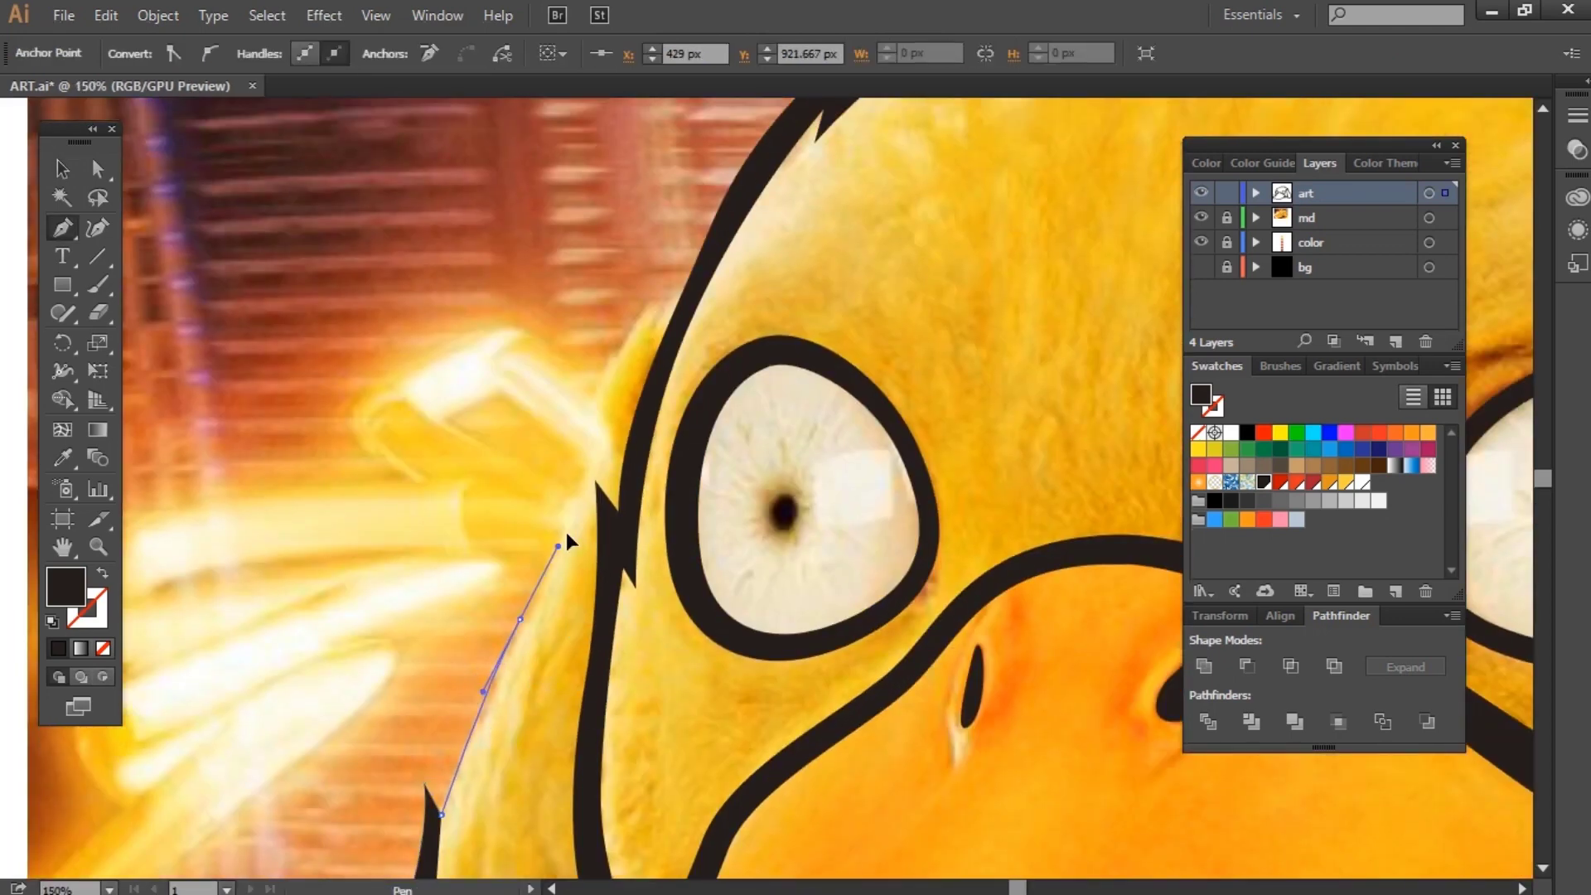
left_click_drag(581, 397, 594, 421)
left_click_drag(658, 293, 662, 282)
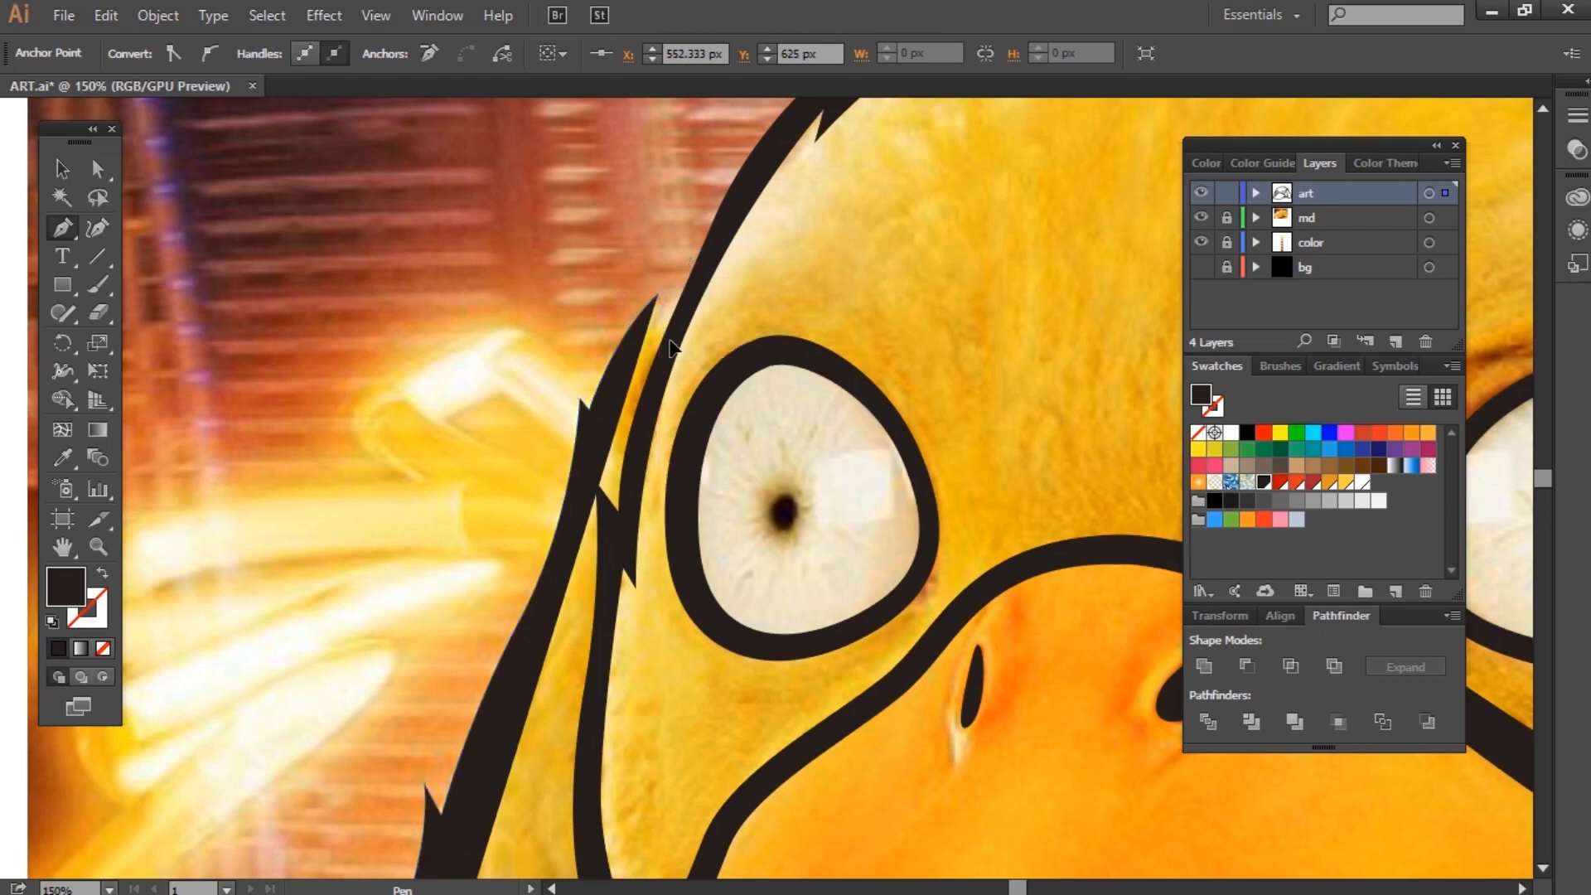
left_click_drag(668, 339, 566, 409)
scroll(603, 439, "down", 5)
scroll(520, 599, "down", 5)
left_click_drag(519, 603, 608, 692)
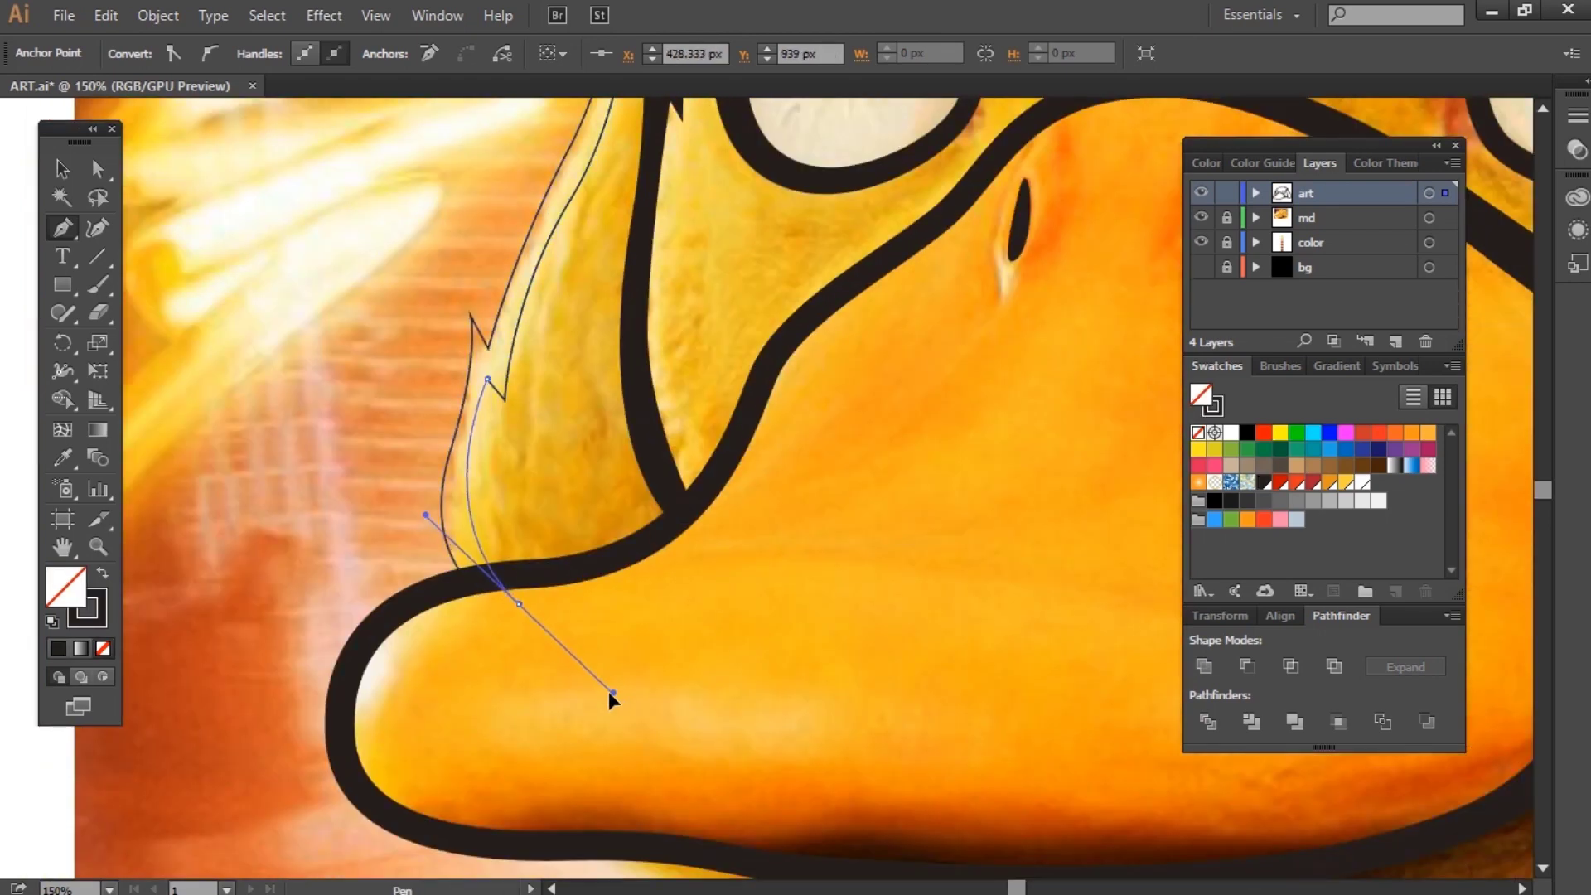
left_click(470, 584)
key("shift+x")
key("ctrl+a")
key("ctrl+0")
key("ctrl+shift+a")
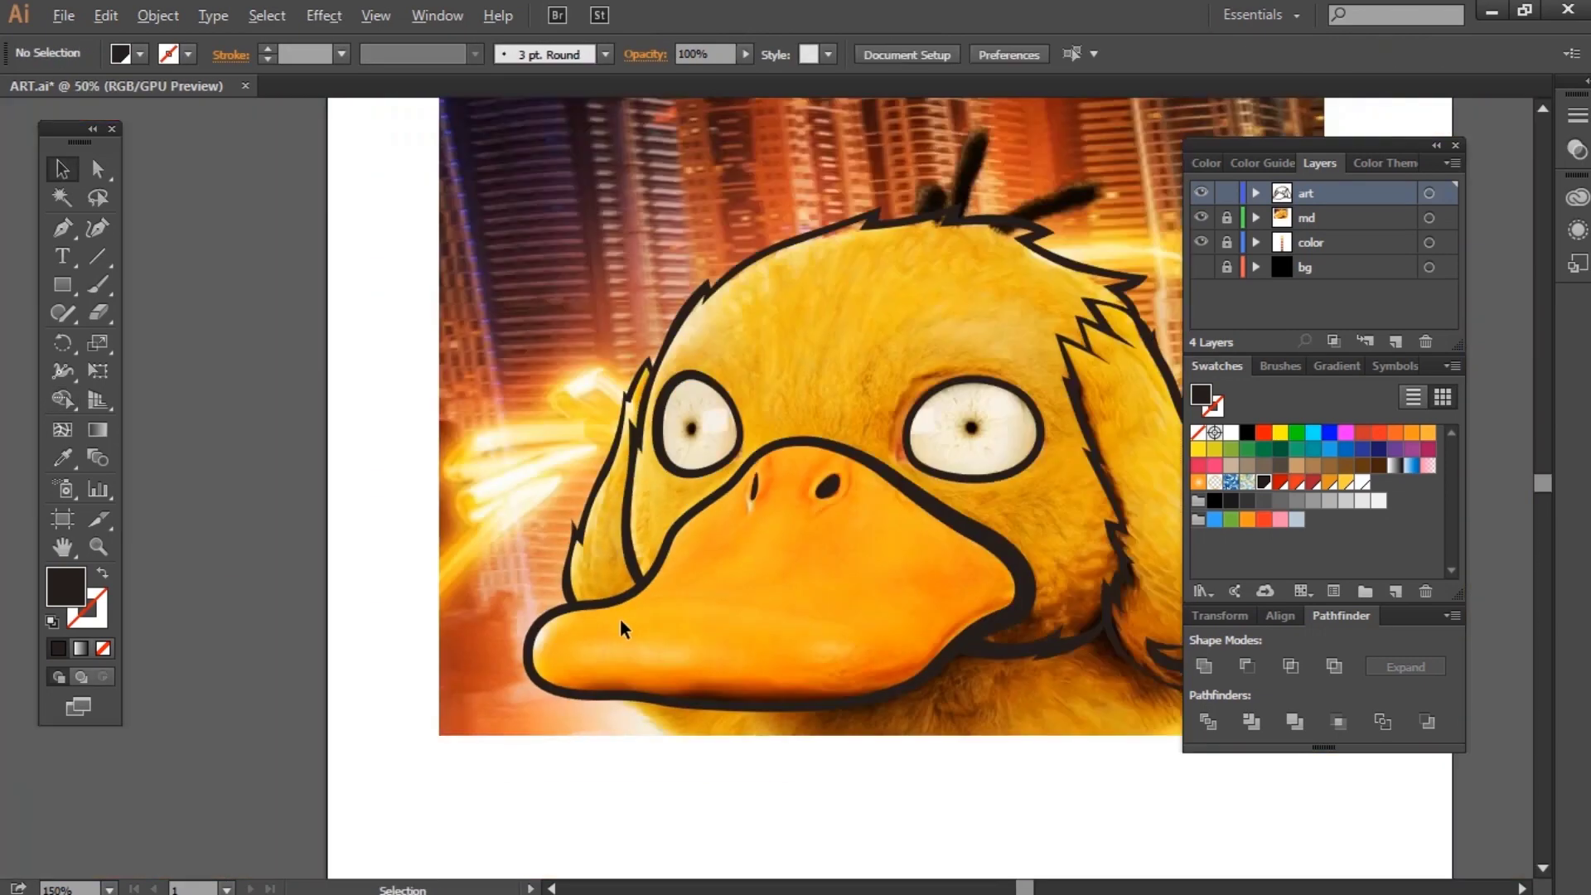
scroll(994, 390, "up", 1)
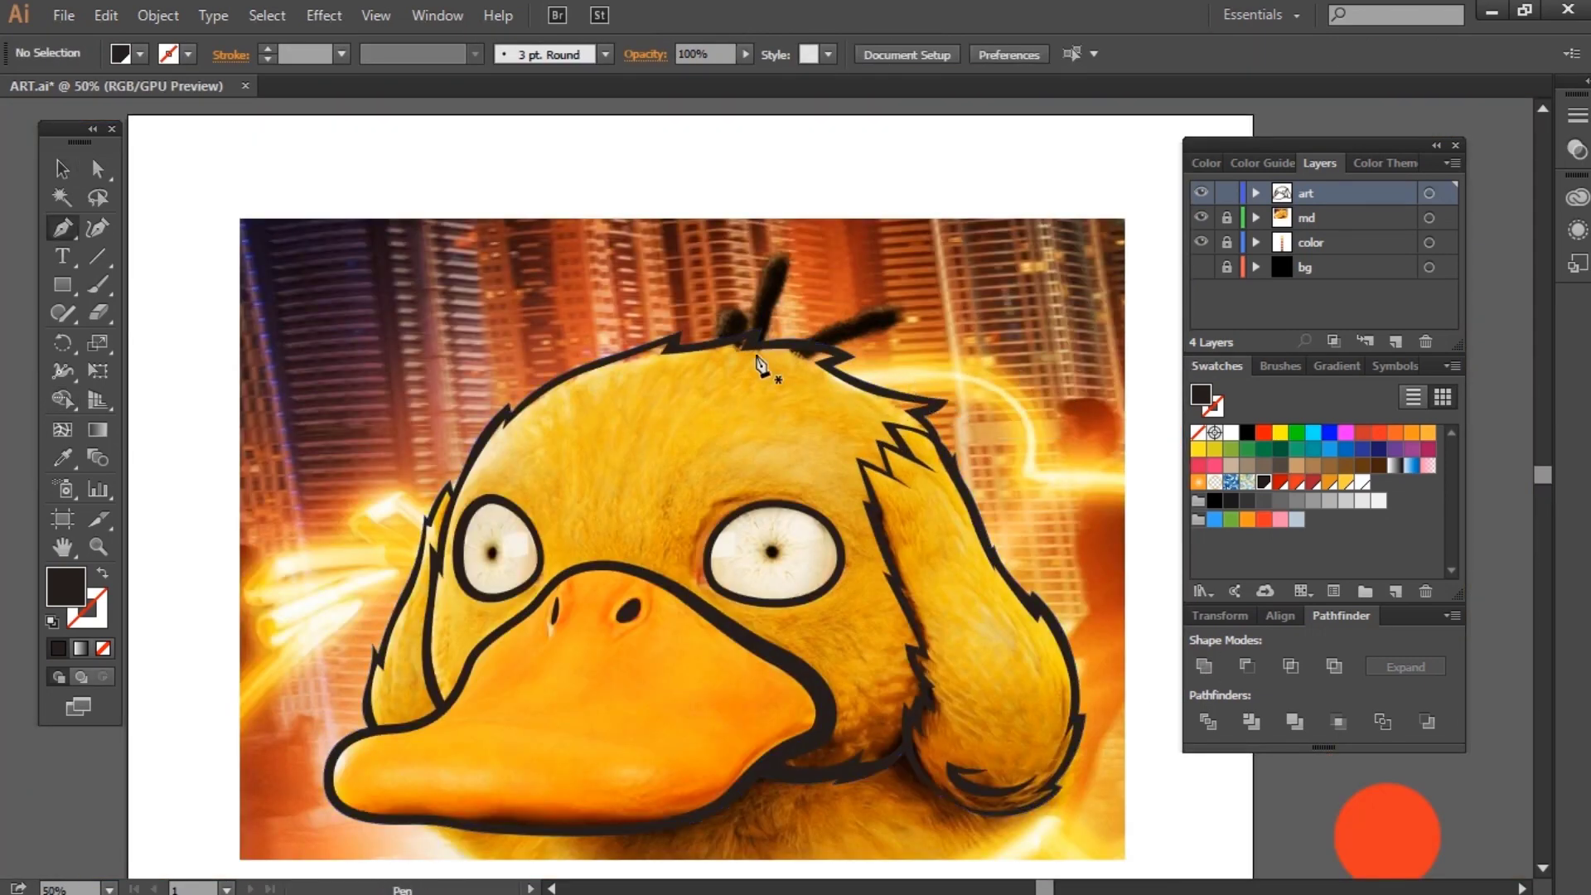
Step: Draw a teardrop-shaped tuft on top of the duck's head
scroll(758, 361, "up", 4)
left_click_drag(641, 294, 697, 232)
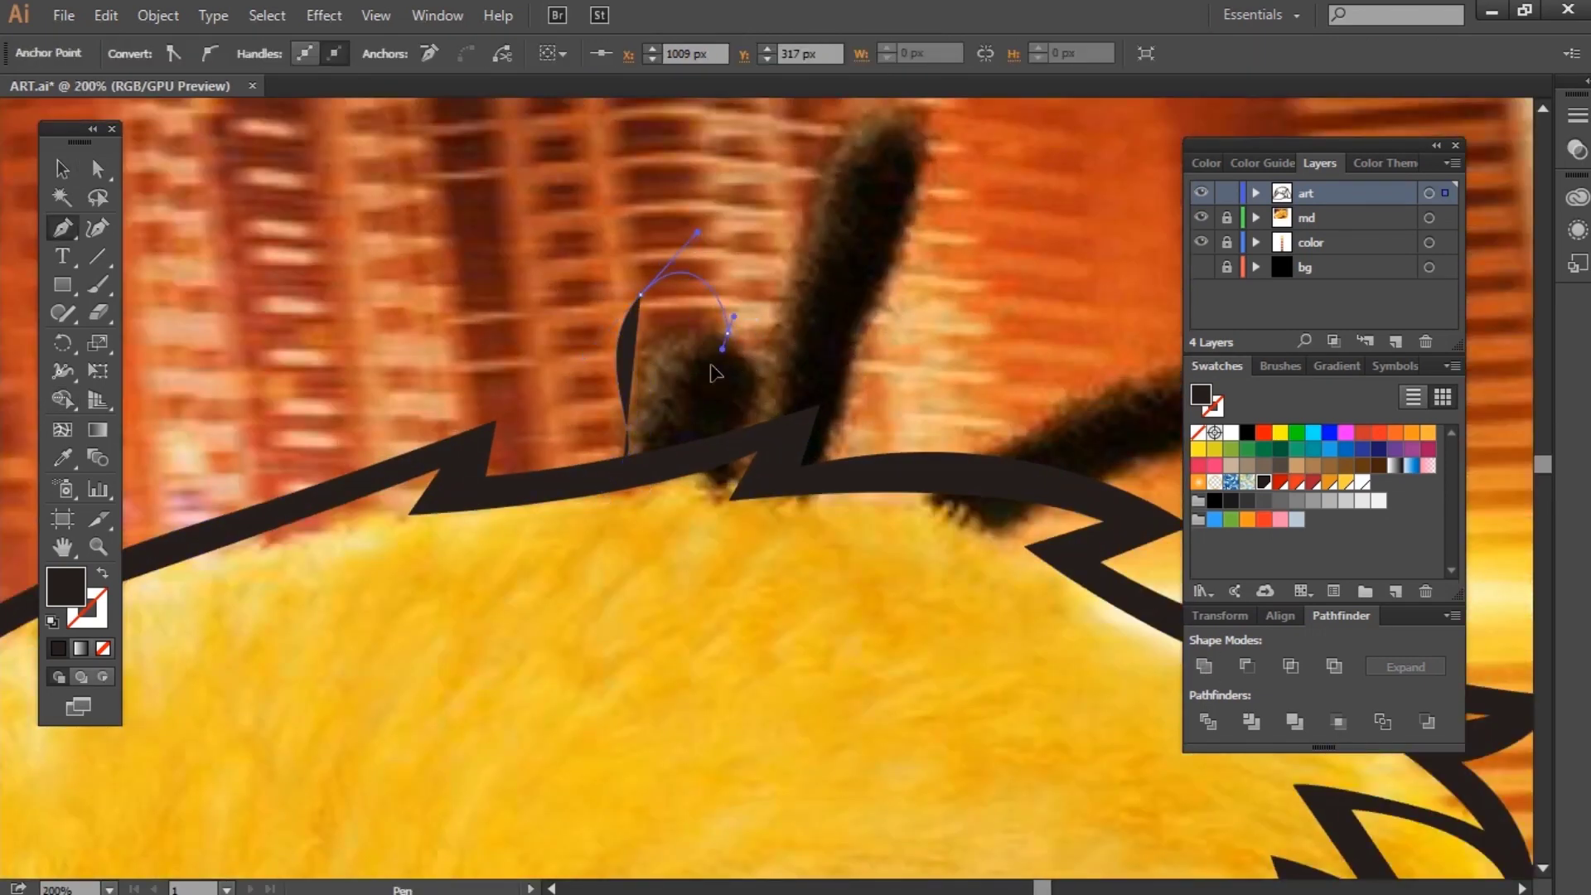
left_click_drag(727, 333, 682, 387)
Step: Draw the tall middle head feather and merge it into the head outline with Shape Builder
left_click_drag(779, 454, 795, 431)
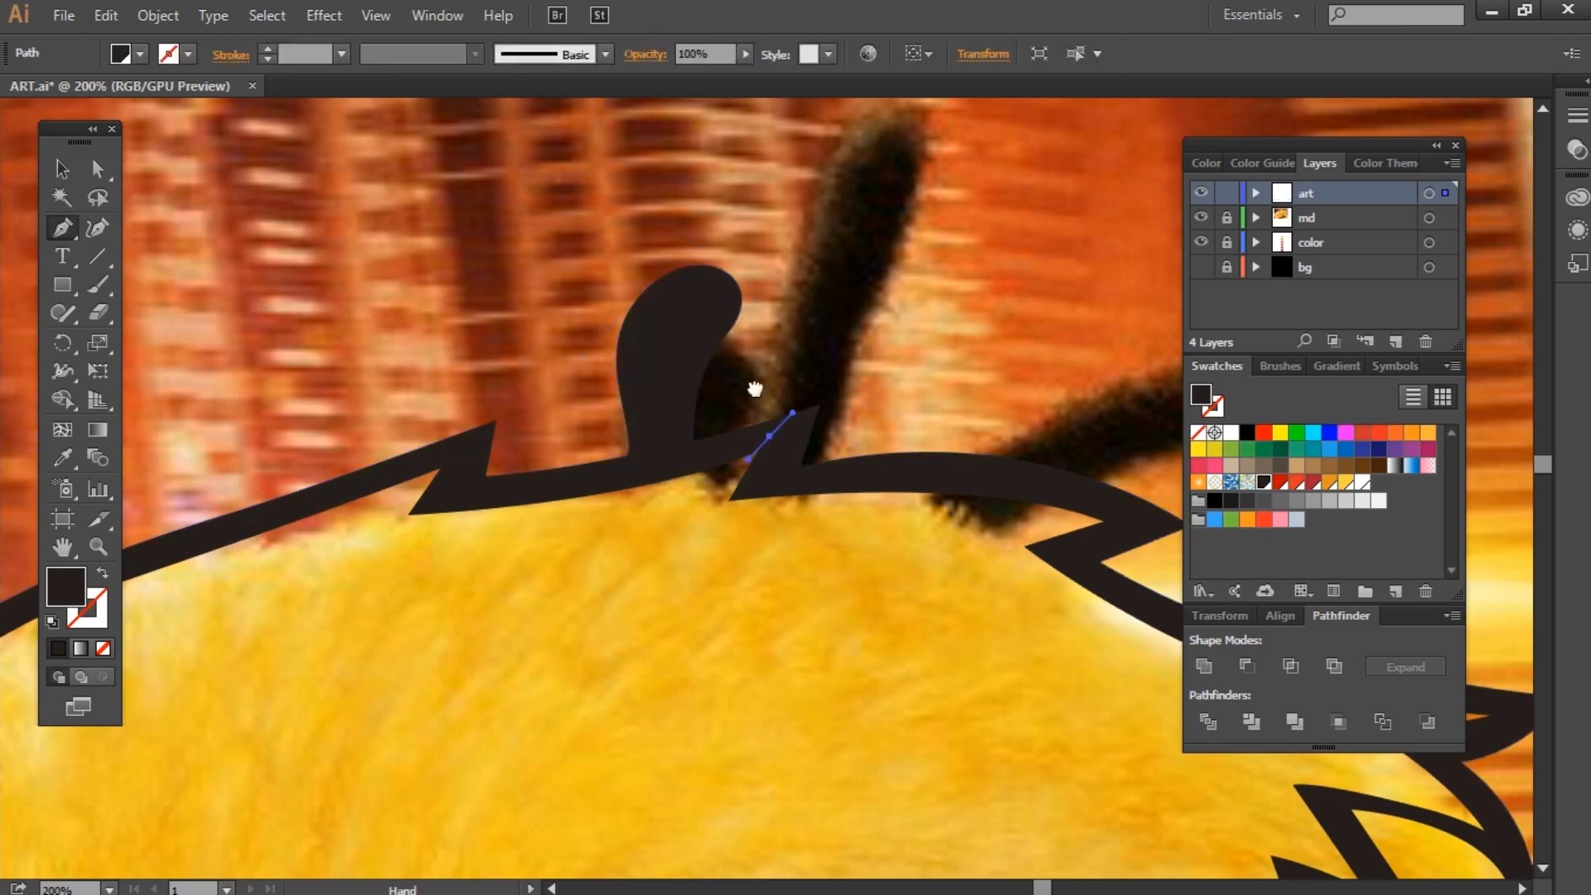
scroll(711, 397, "up", 5)
scroll(710, 398, "right", 3)
left_click_drag(763, 366, 893, 342)
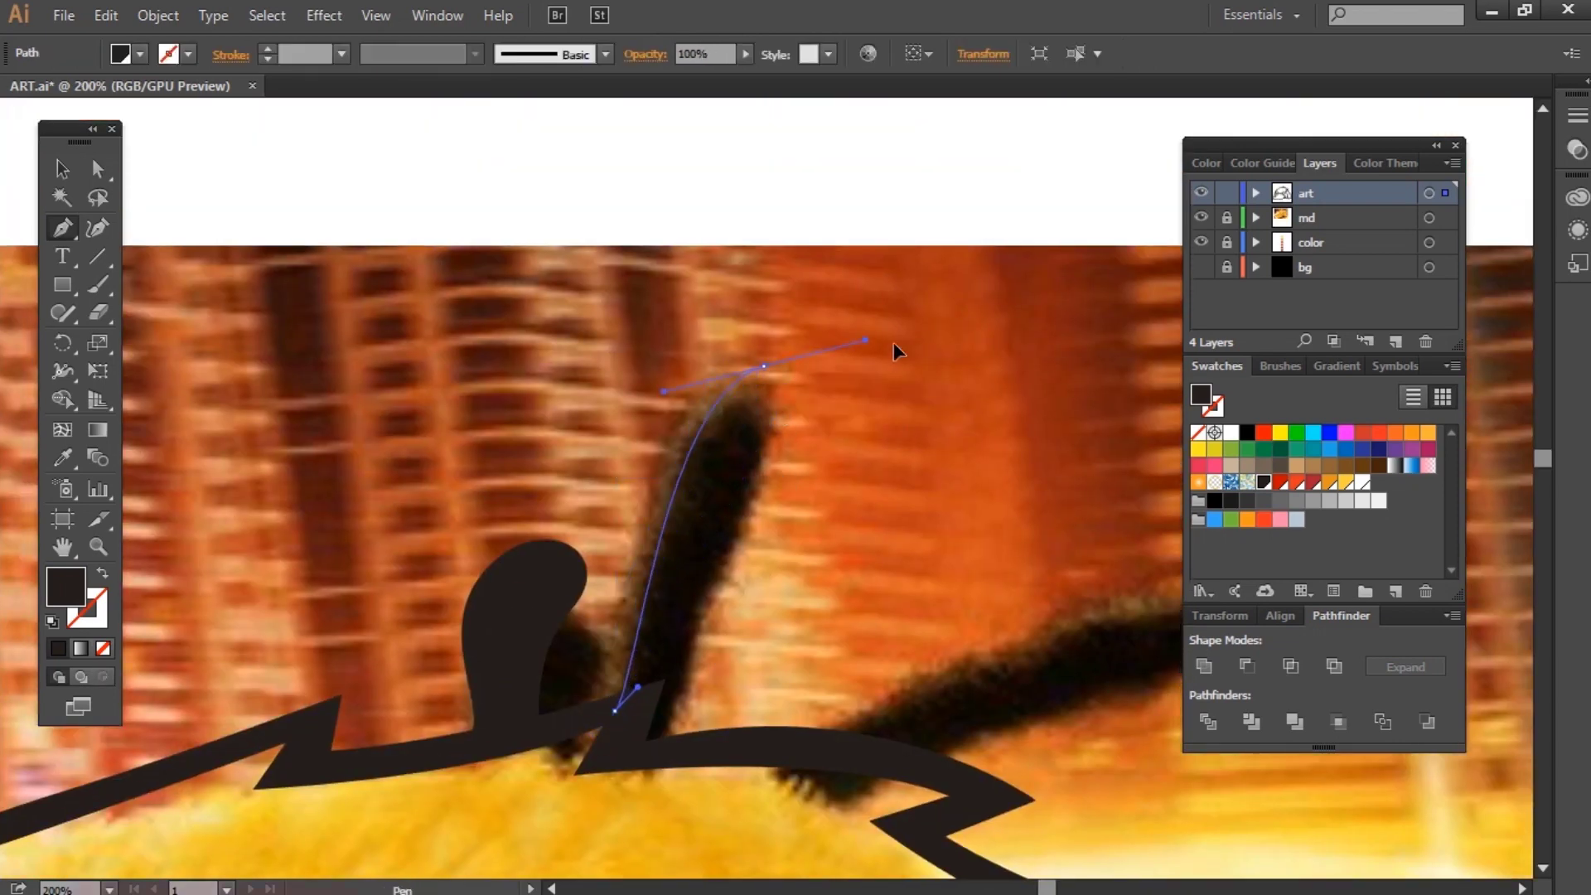
key("shift+m")
left_click_drag(727, 485, 688, 537)
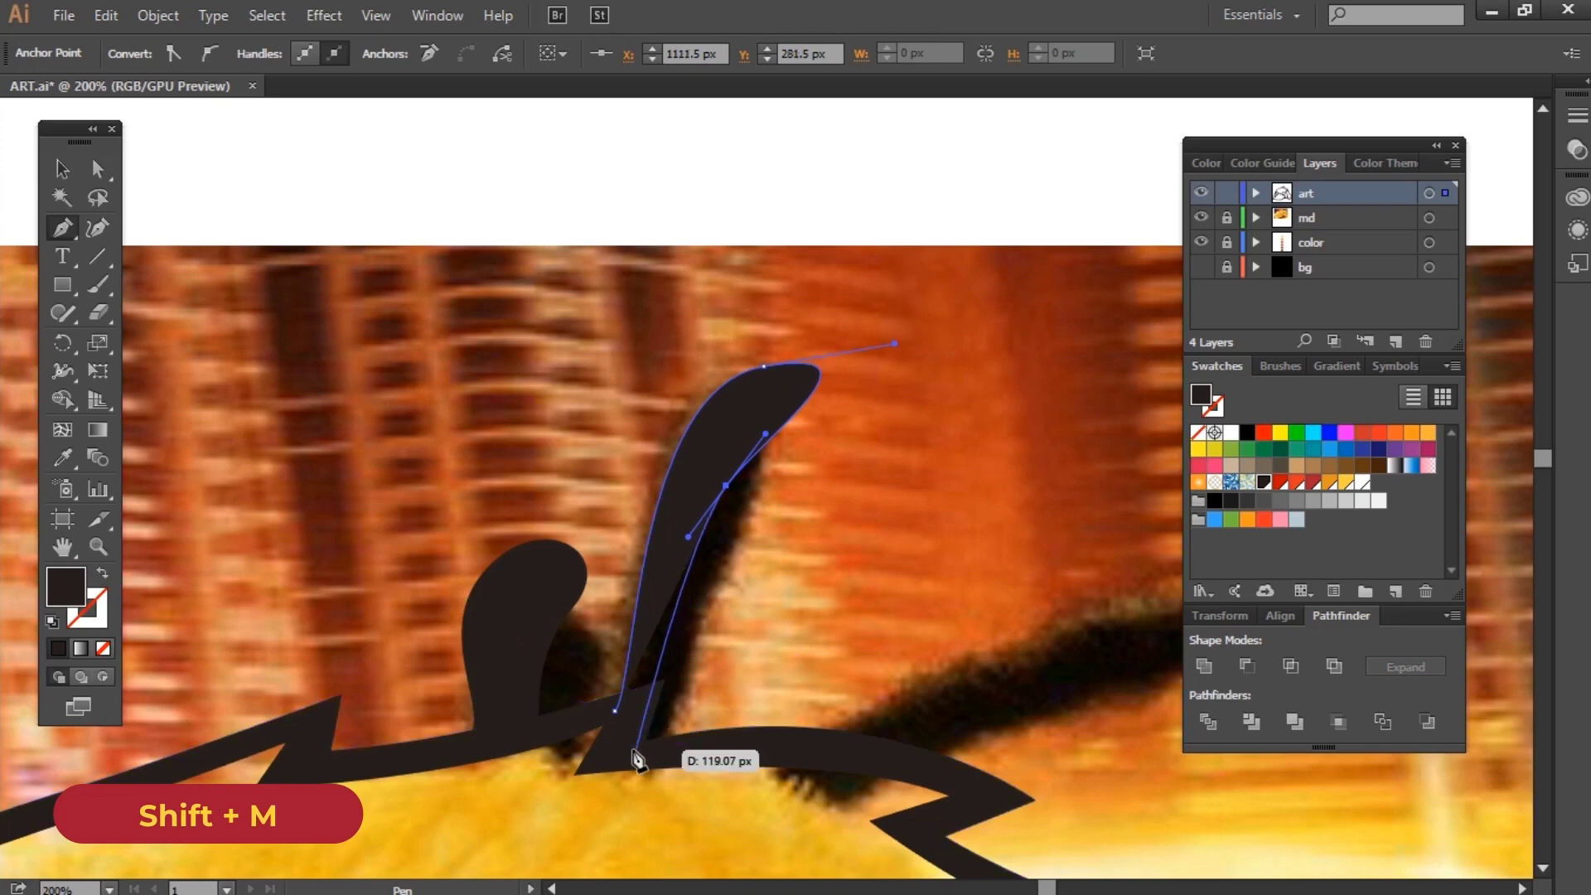
left_click_drag(615, 710, 623, 712)
key("v")
scroll(741, 760, "up", 2)
key("p")
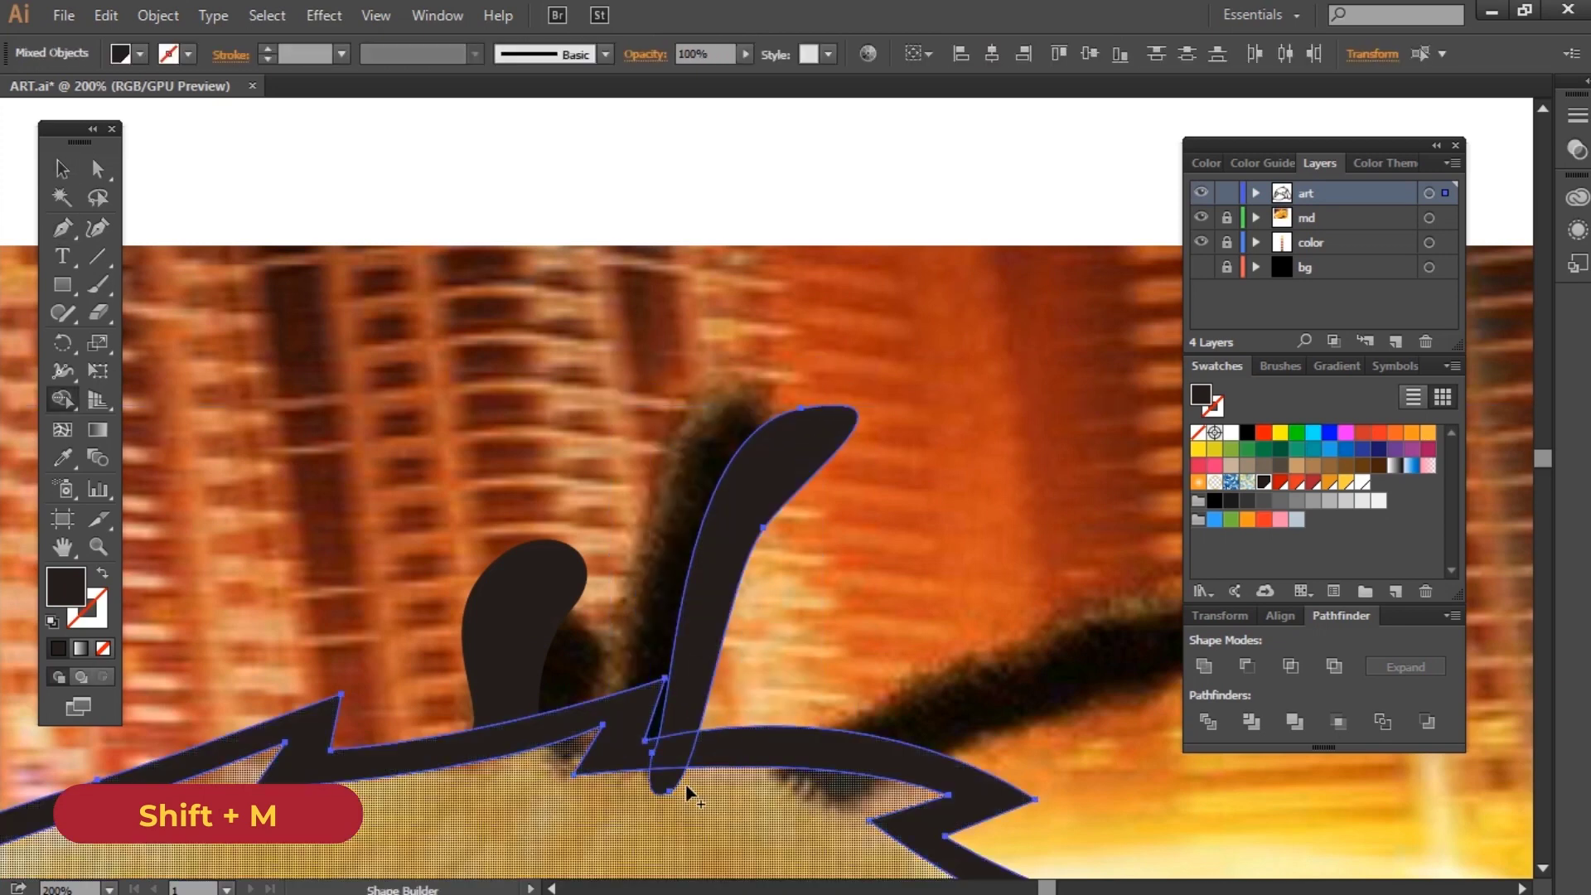
Step: Draw and close the curved right-hand feather tuft, correcting one misplaced anchor
key("ctrl+shift+a")
scroll(966, 668, "down", 2)
scroll(967, 668, "right", 3)
left_click_drag(493, 643, 544, 631)
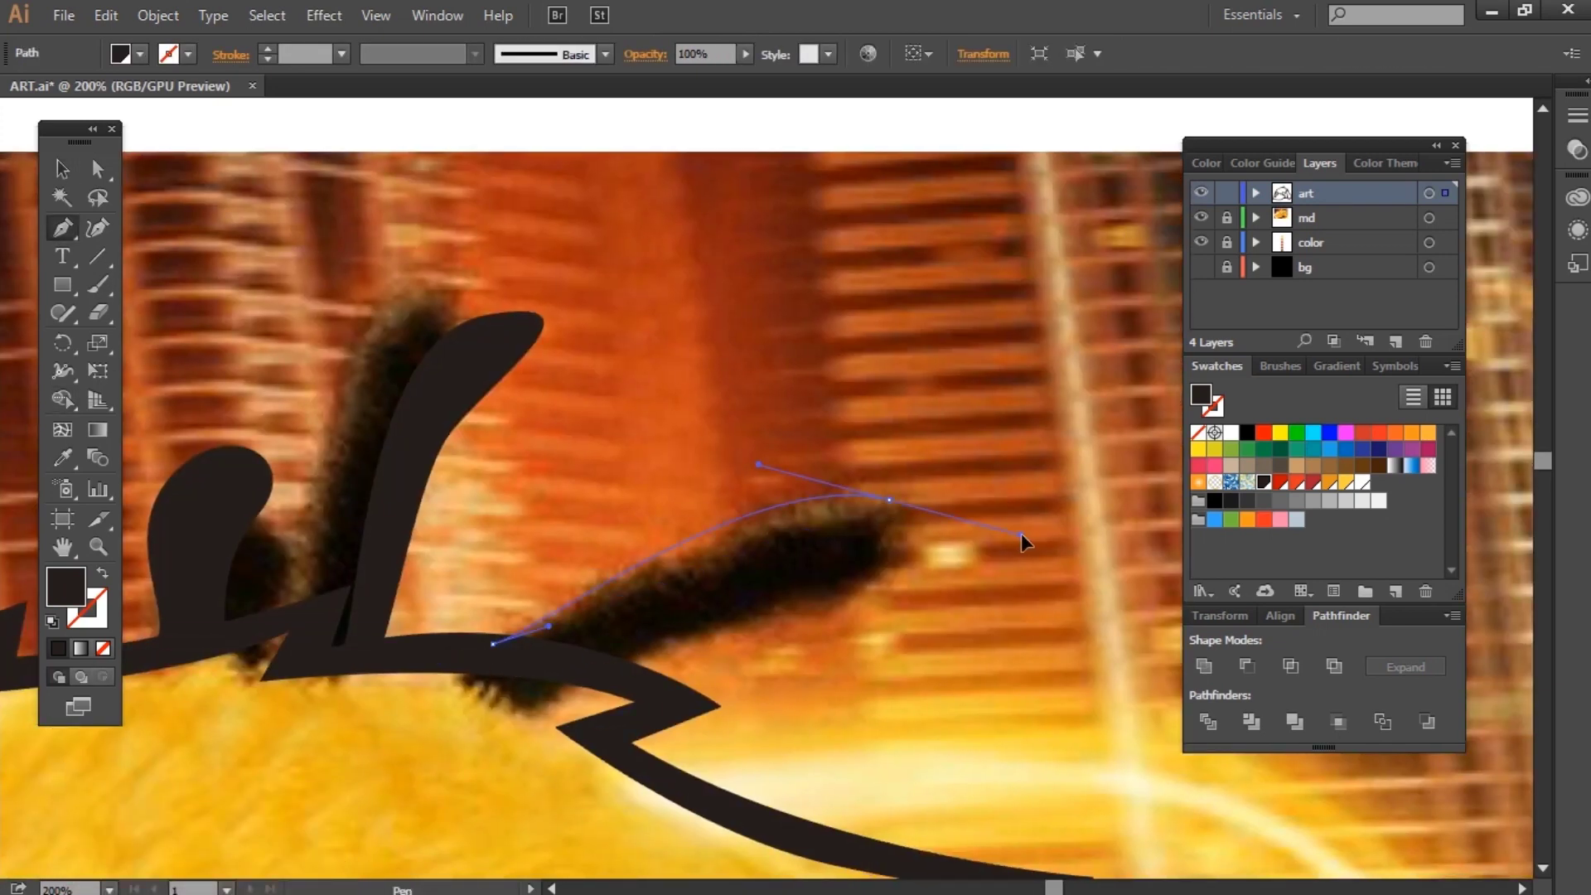
left_click_drag(912, 526, 1023, 544)
scroll(1023, 544, "down", 2)
scroll(1023, 543, "left", 3)
key("ctrl+z")
left_click_drag(1002, 336, 1101, 326)
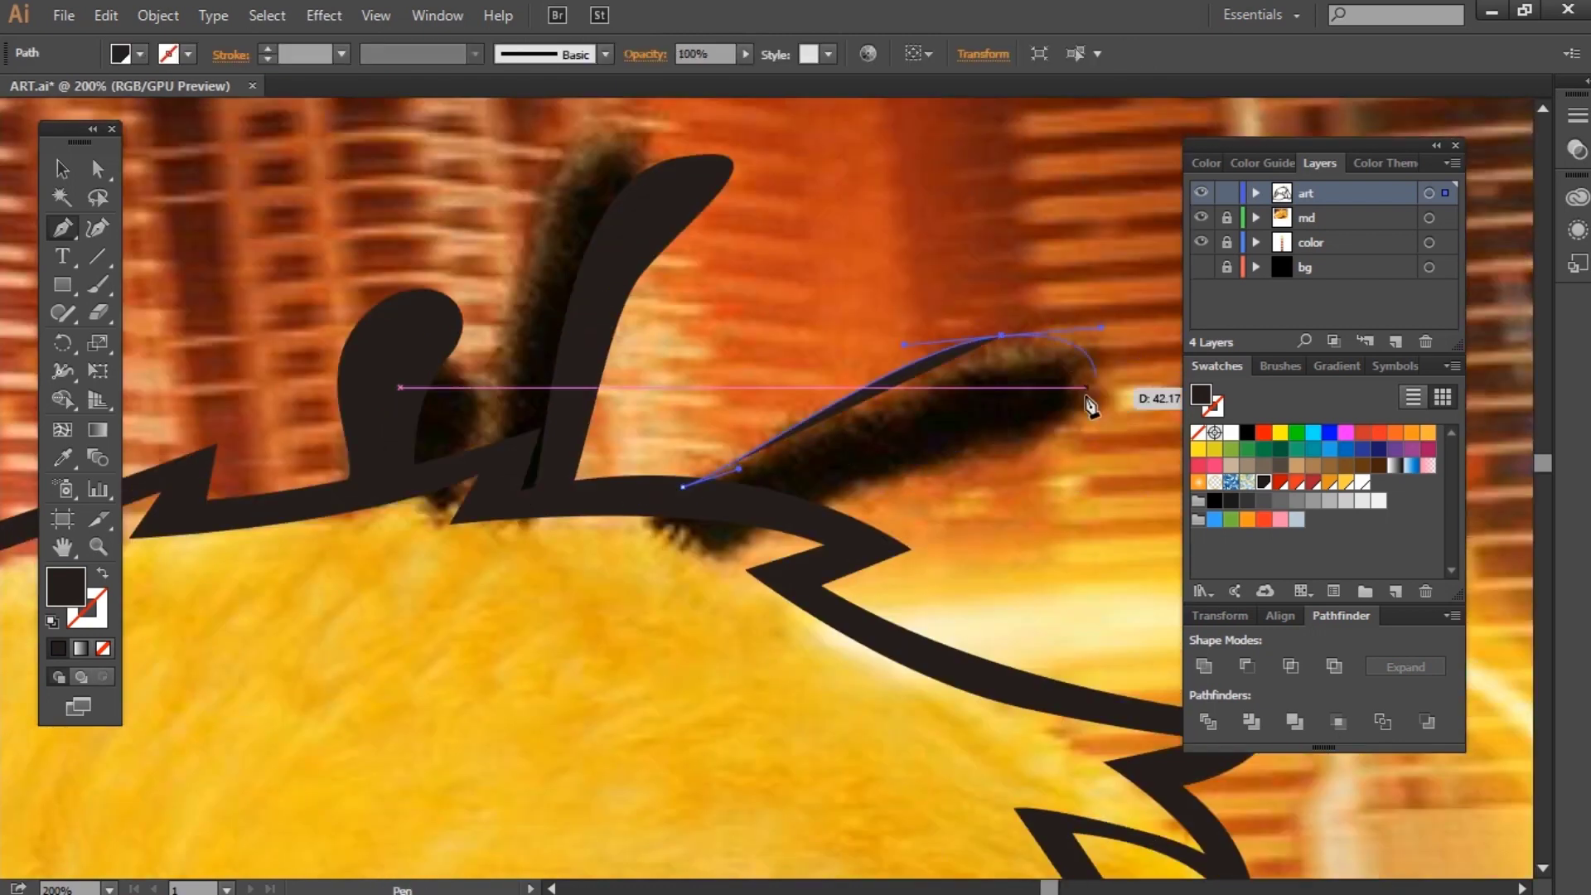
left_click_drag(1095, 409, 1082, 443)
left_click(705, 540)
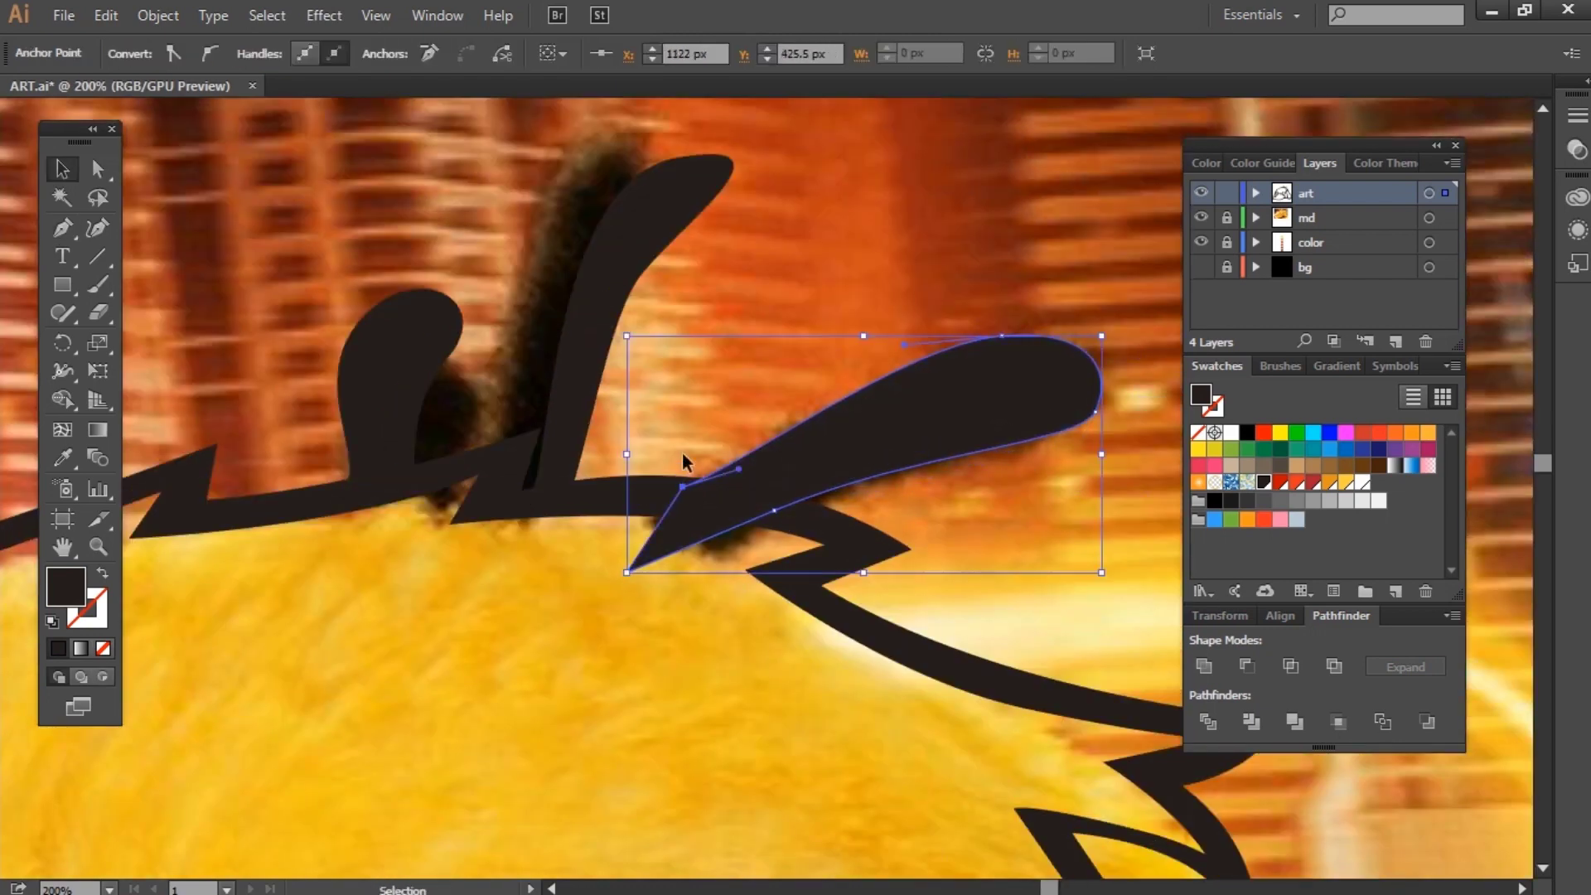
Step: Select all the artwork to check it, then deselect and bring the whole duck into view
key("v")
key("ctrl+a")
scroll(681, 537, "down", 5)
left_click(515, 426)
key("ctrl+a")
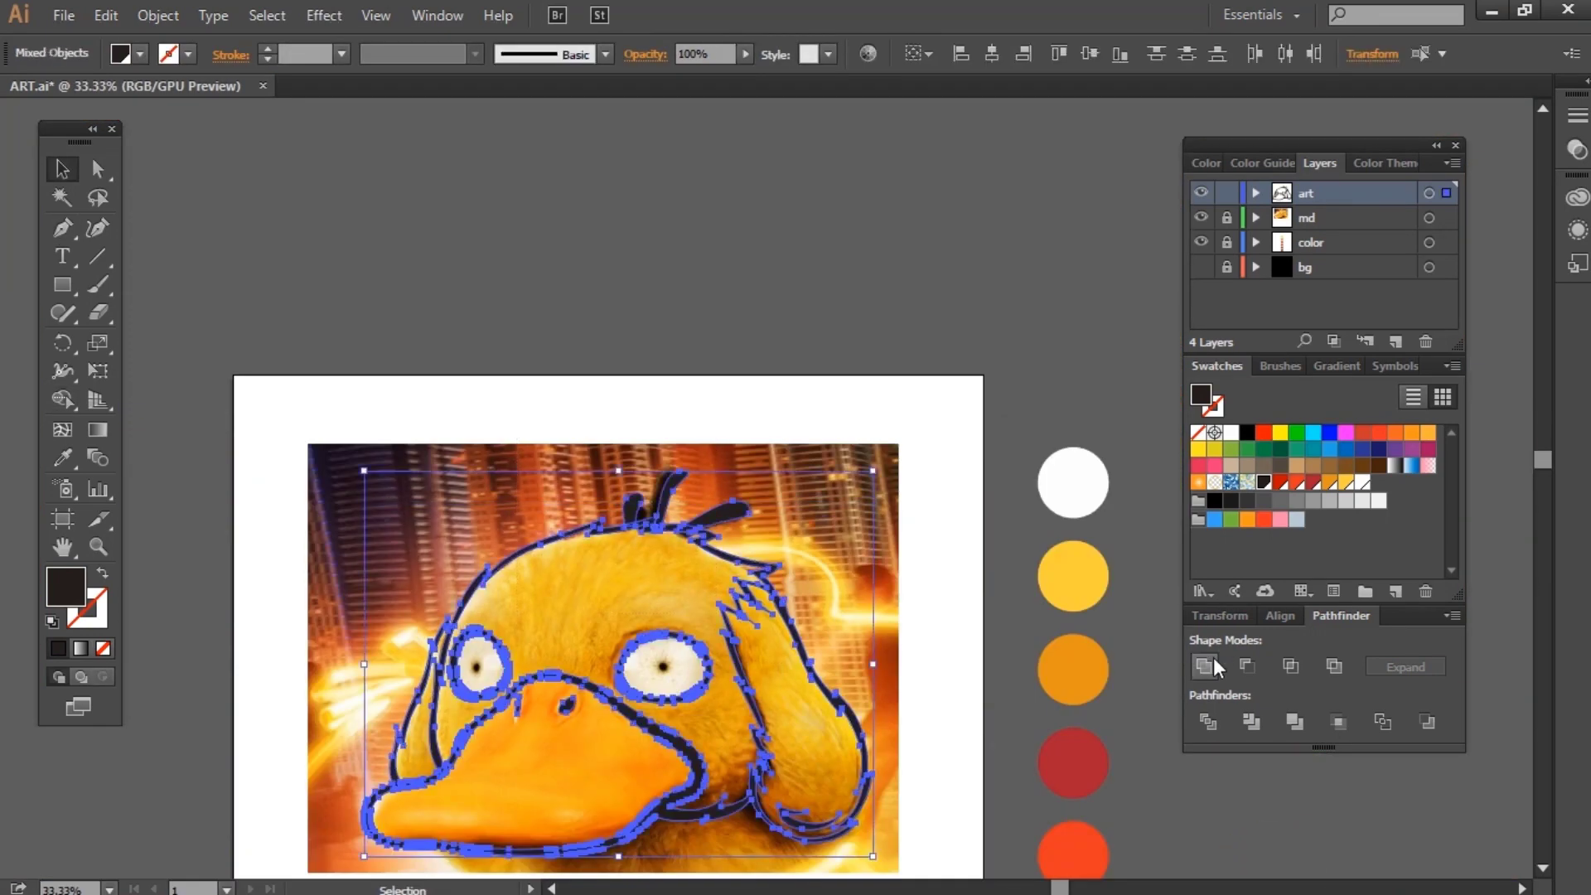
key("ctrl+shift+a")
left_click_drag(906, 615, 954, 432)
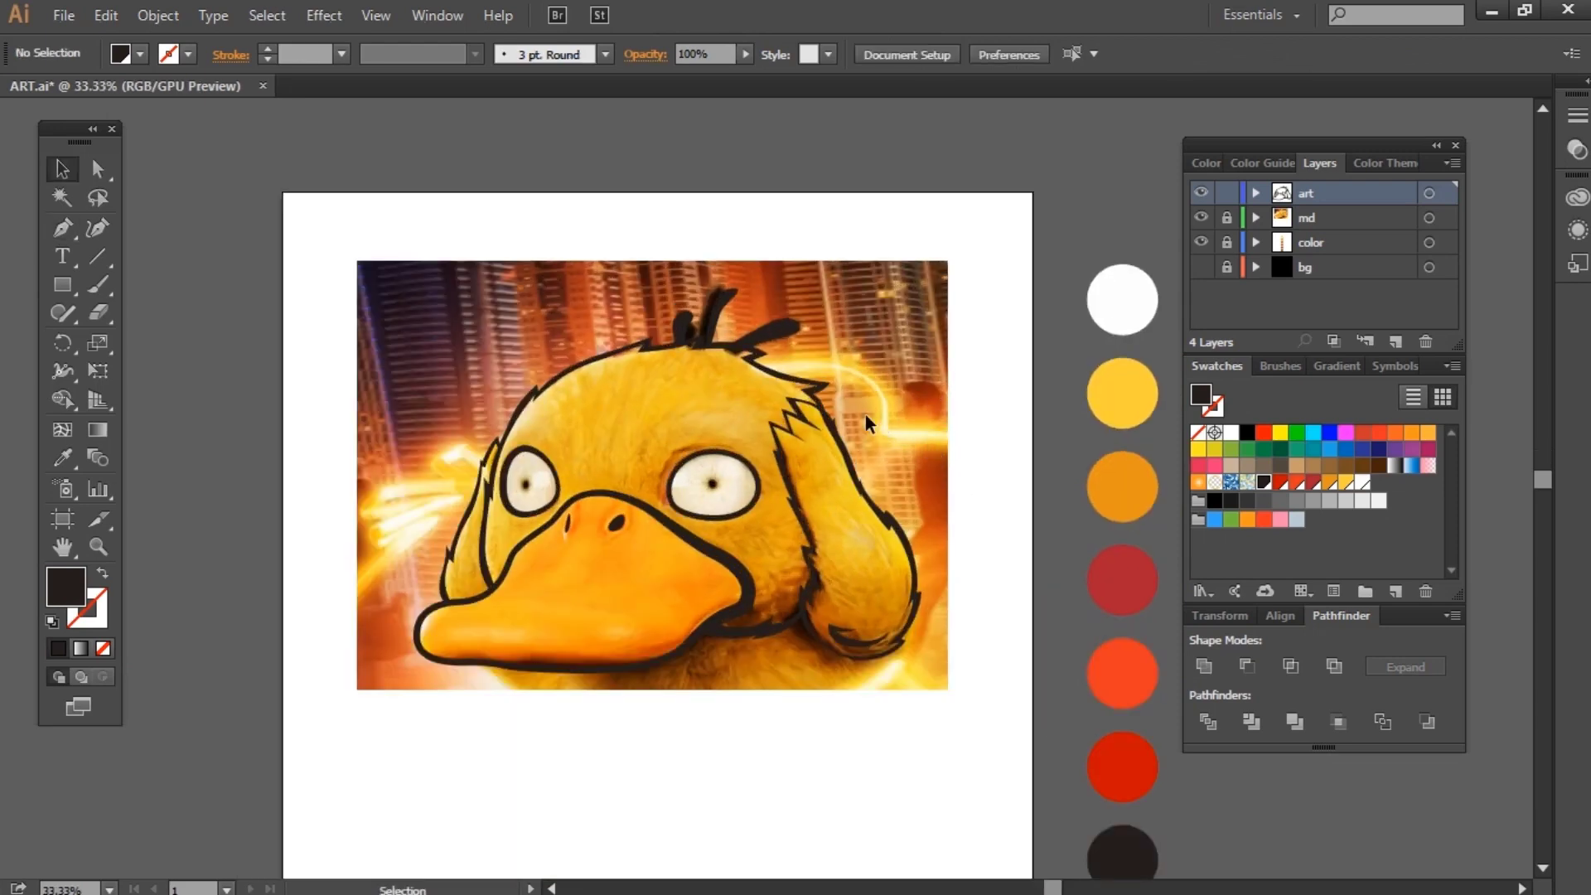
Step: Show the md reference layer and trace a closed shading shape along the lower beak edge
key("ctrl+plus")
left_click(1201, 217)
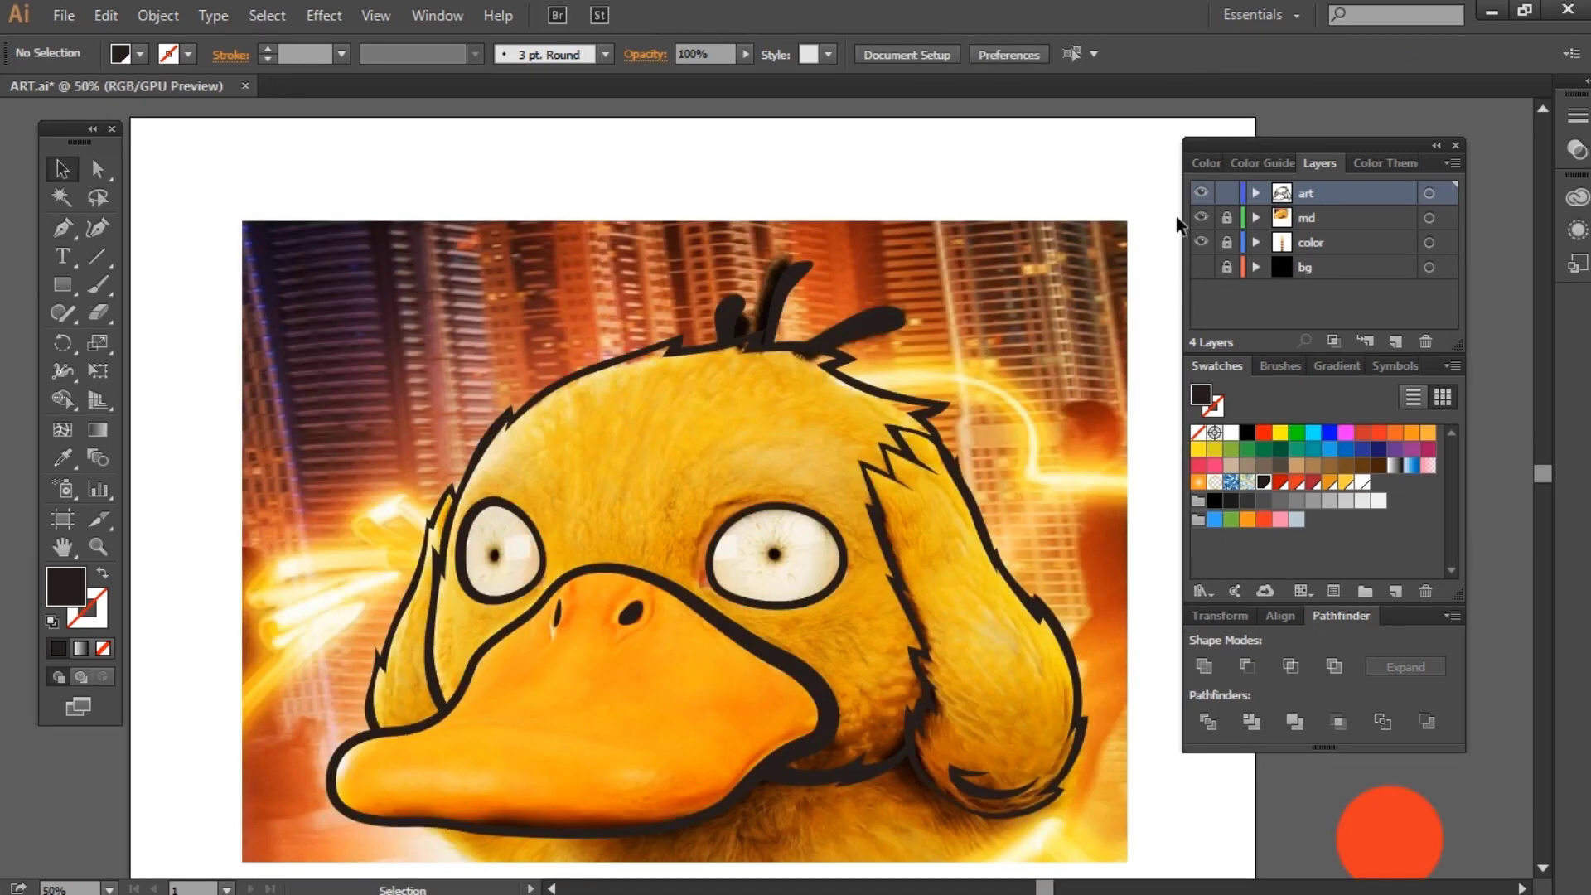
scroll(431, 639, "up", 2)
scroll(431, 638, "up", 1)
left_click_drag(476, 613, 508, 649)
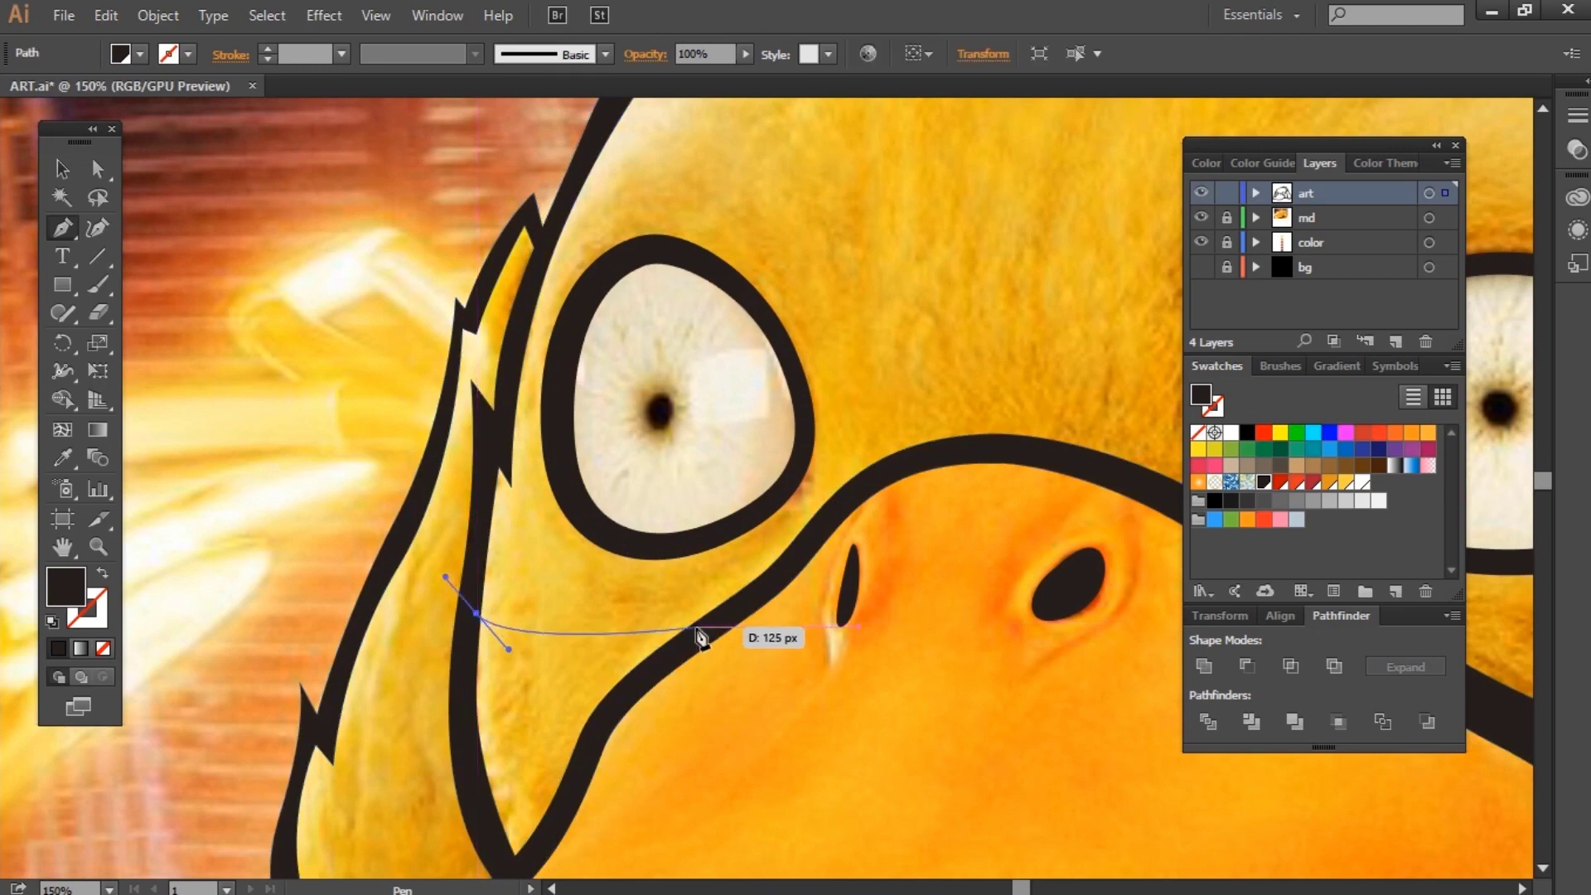
left_click_drag(686, 671, 674, 647)
left_click(666, 663)
left_click_drag(469, 649, 485, 655)
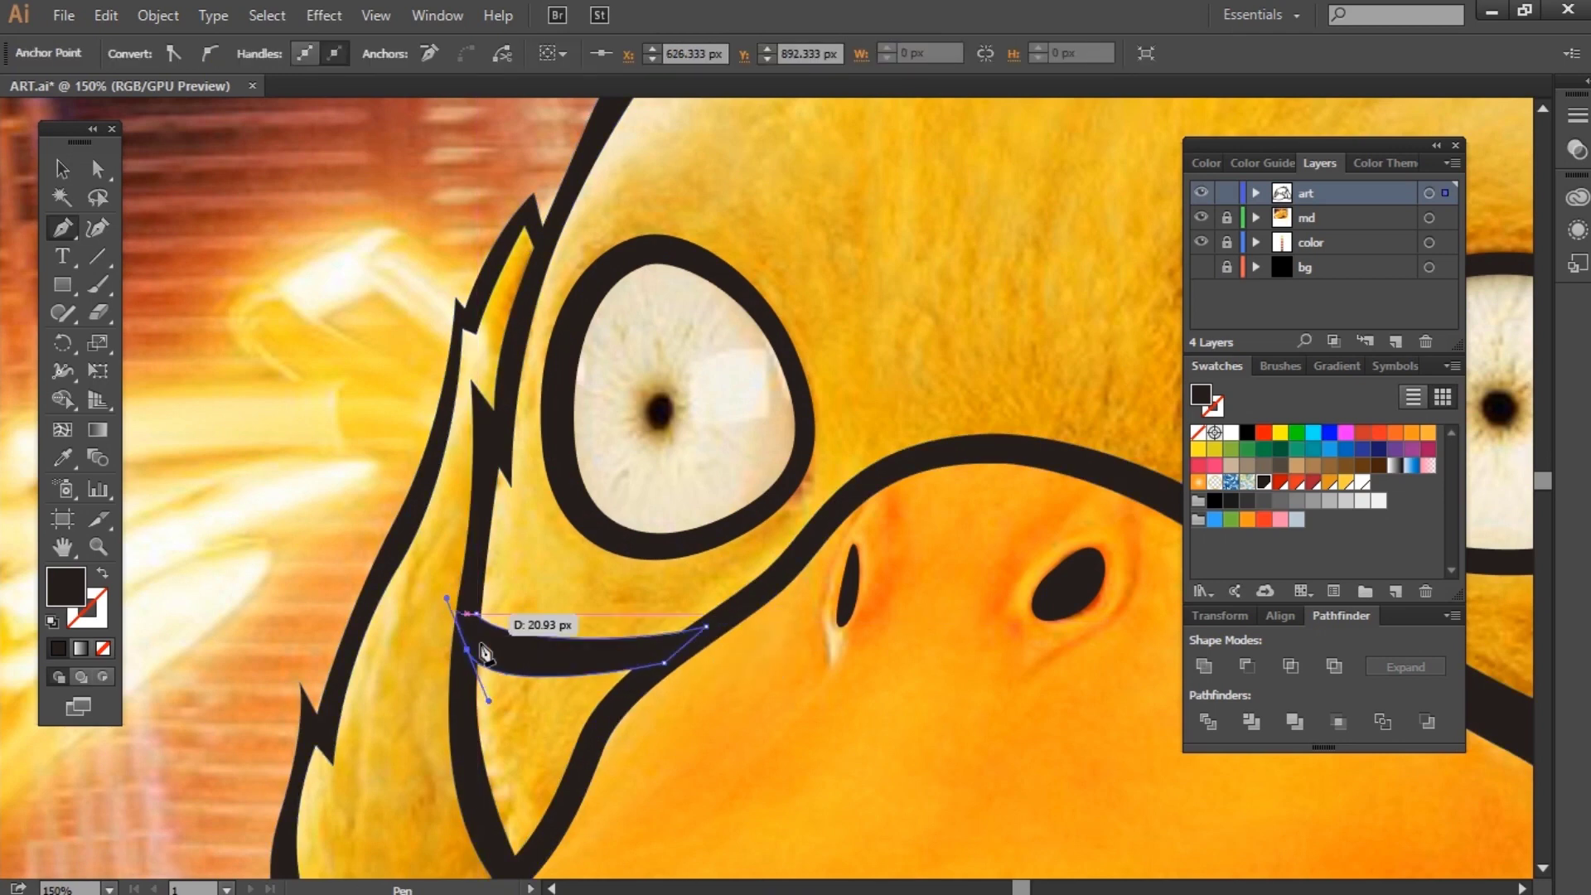
left_click(478, 616)
Step: Start the brow path at the left head edge and curve it across the forehead over the eyes
scroll(481, 630, "up", 3)
scroll(481, 630, "left", 2)
scroll(385, 638, "up", 3)
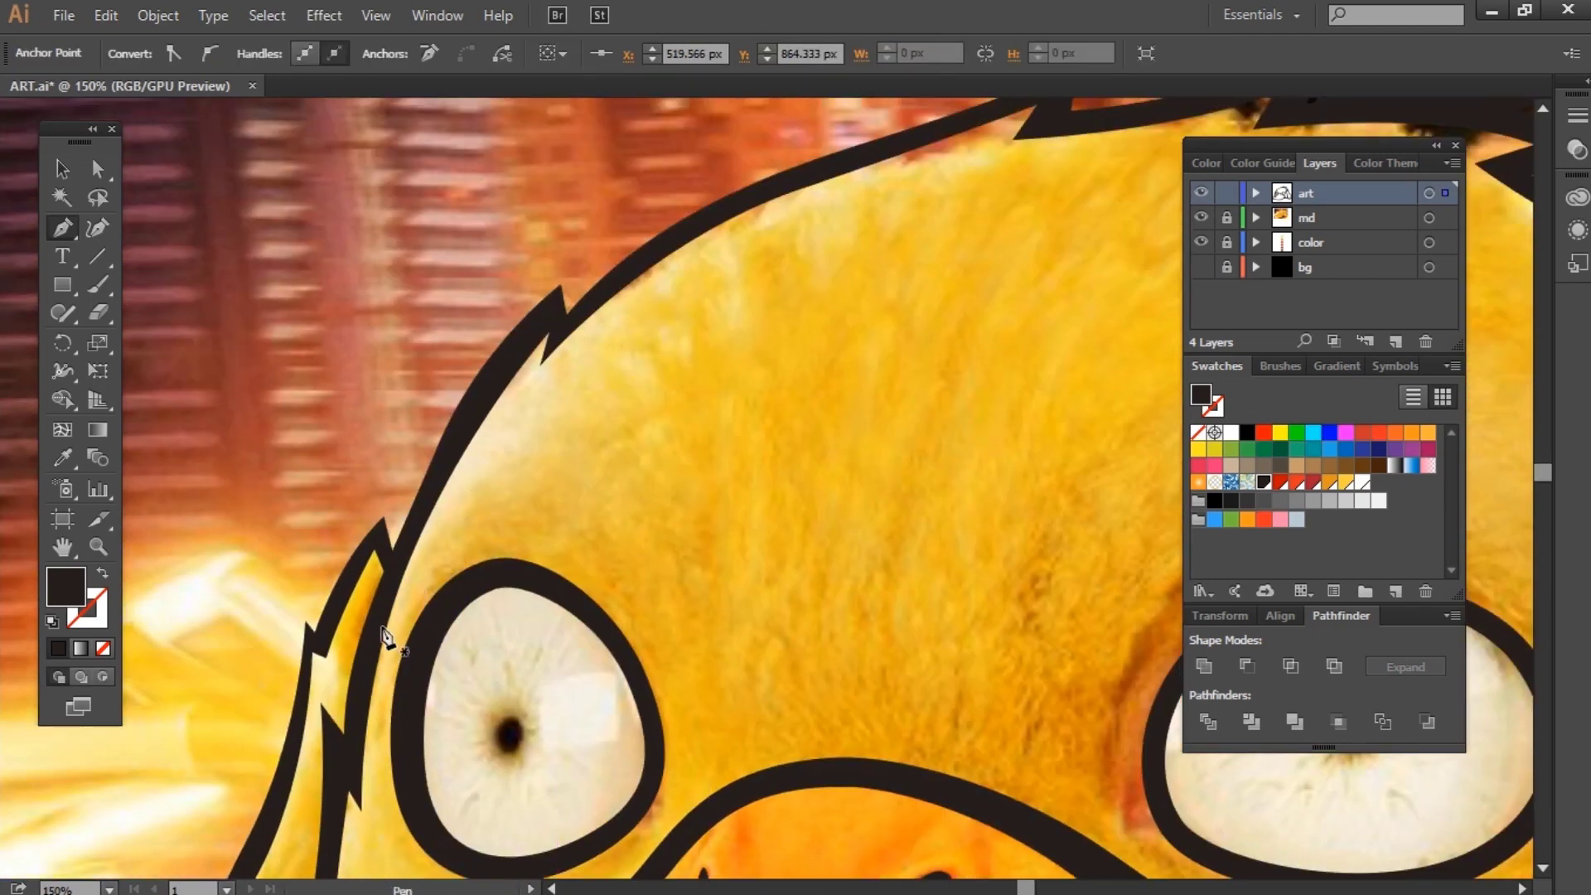
left_click(392, 572)
left_click_drag(458, 524, 464, 529)
left_click_drag(693, 522, 739, 532)
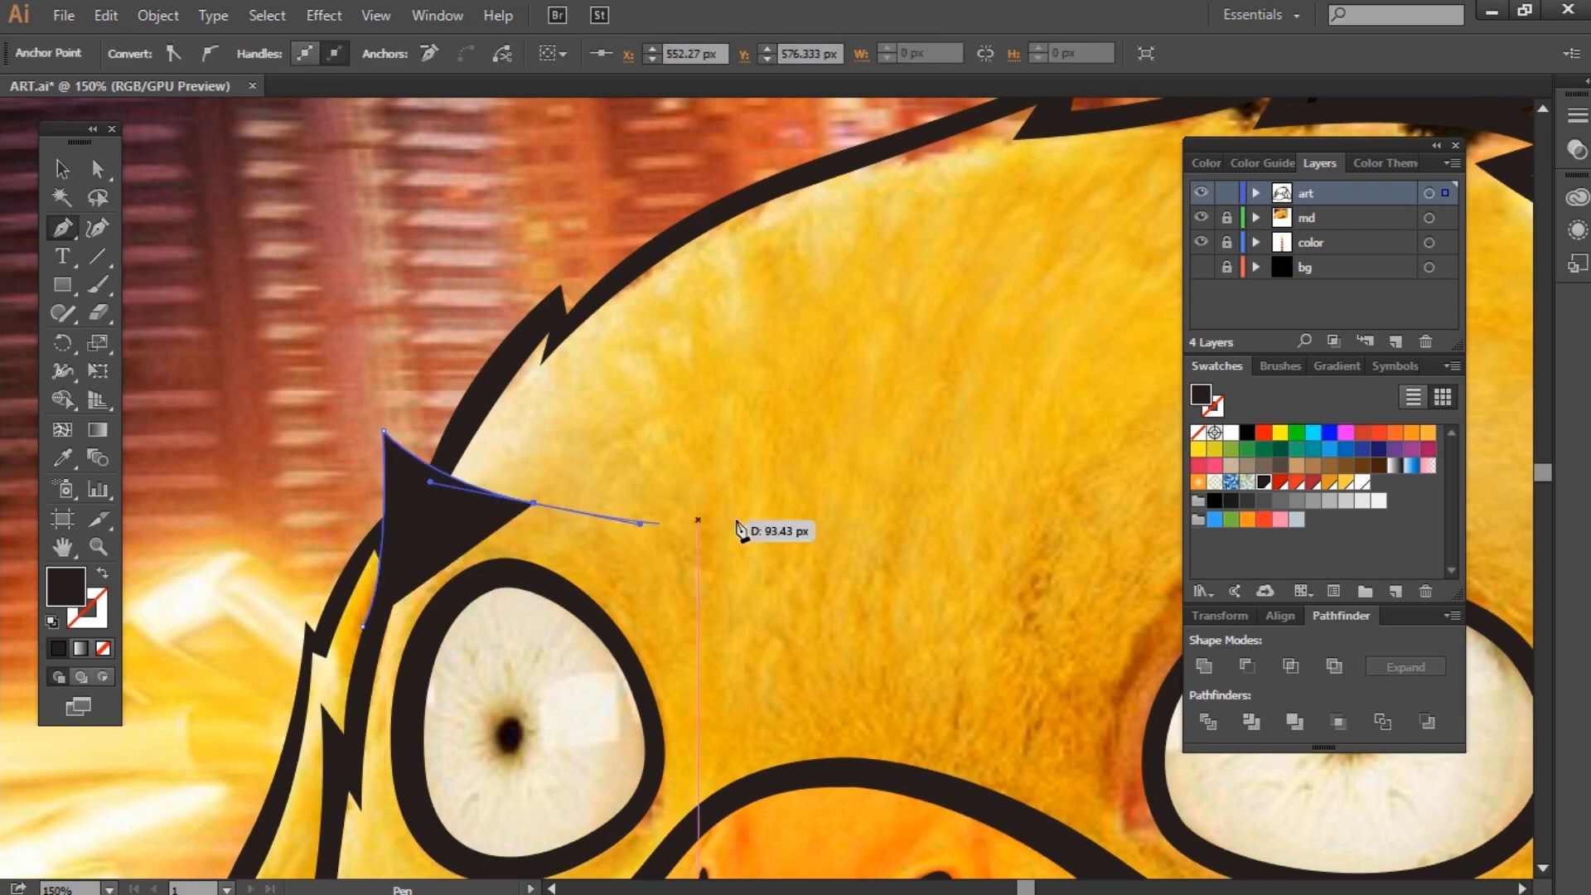
scroll(738, 533, "down", 2, "alt")
left_click(906, 510)
scroll(906, 509, "up", 2)
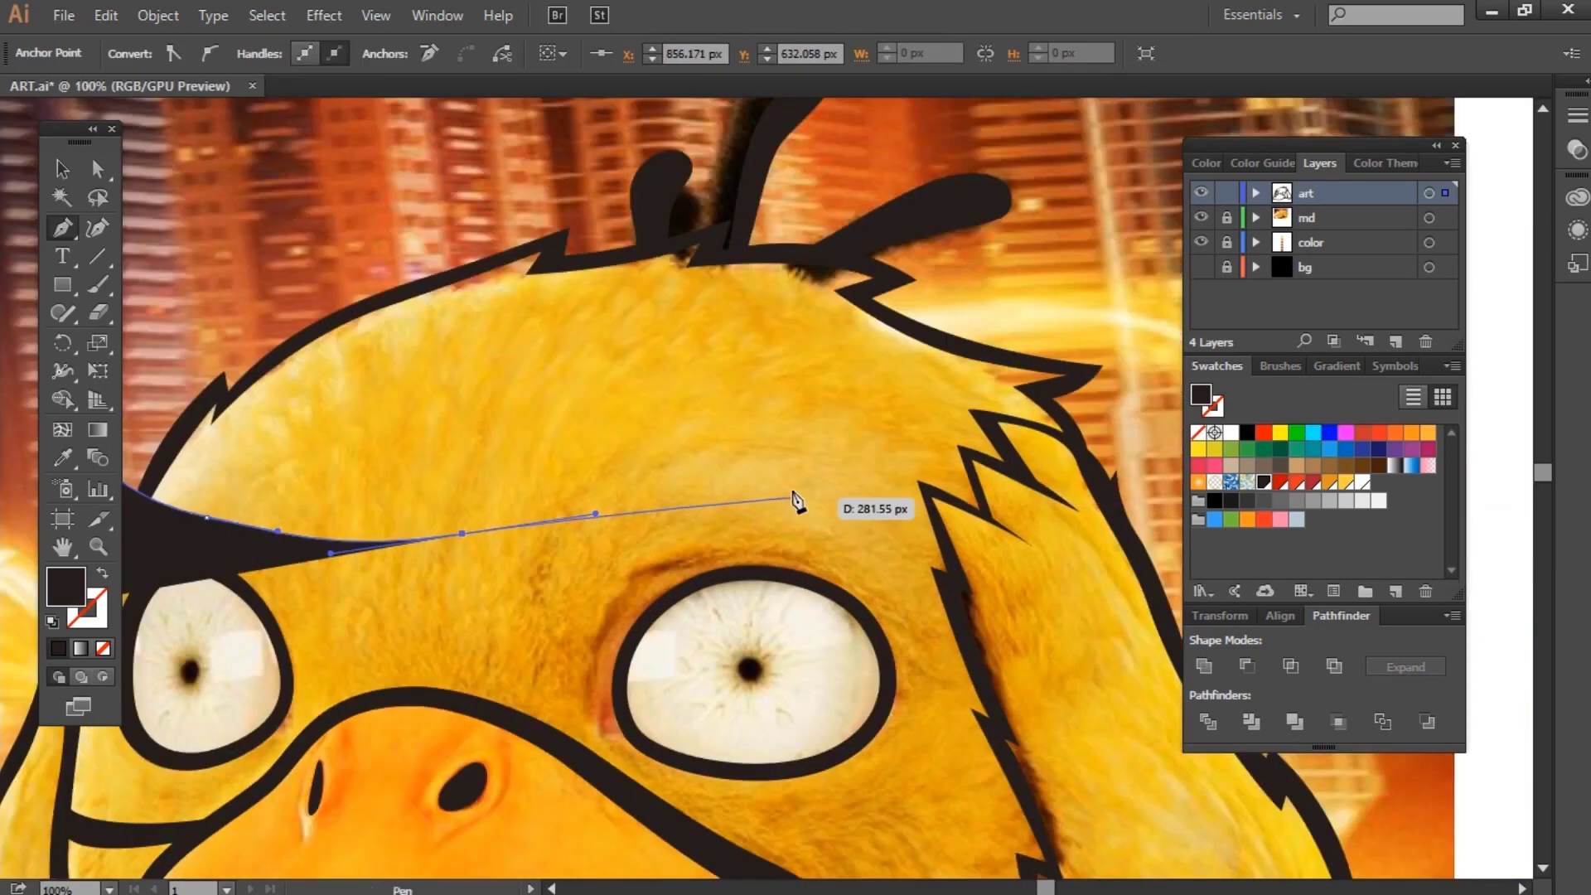
left_click_drag(905, 496, 932, 508)
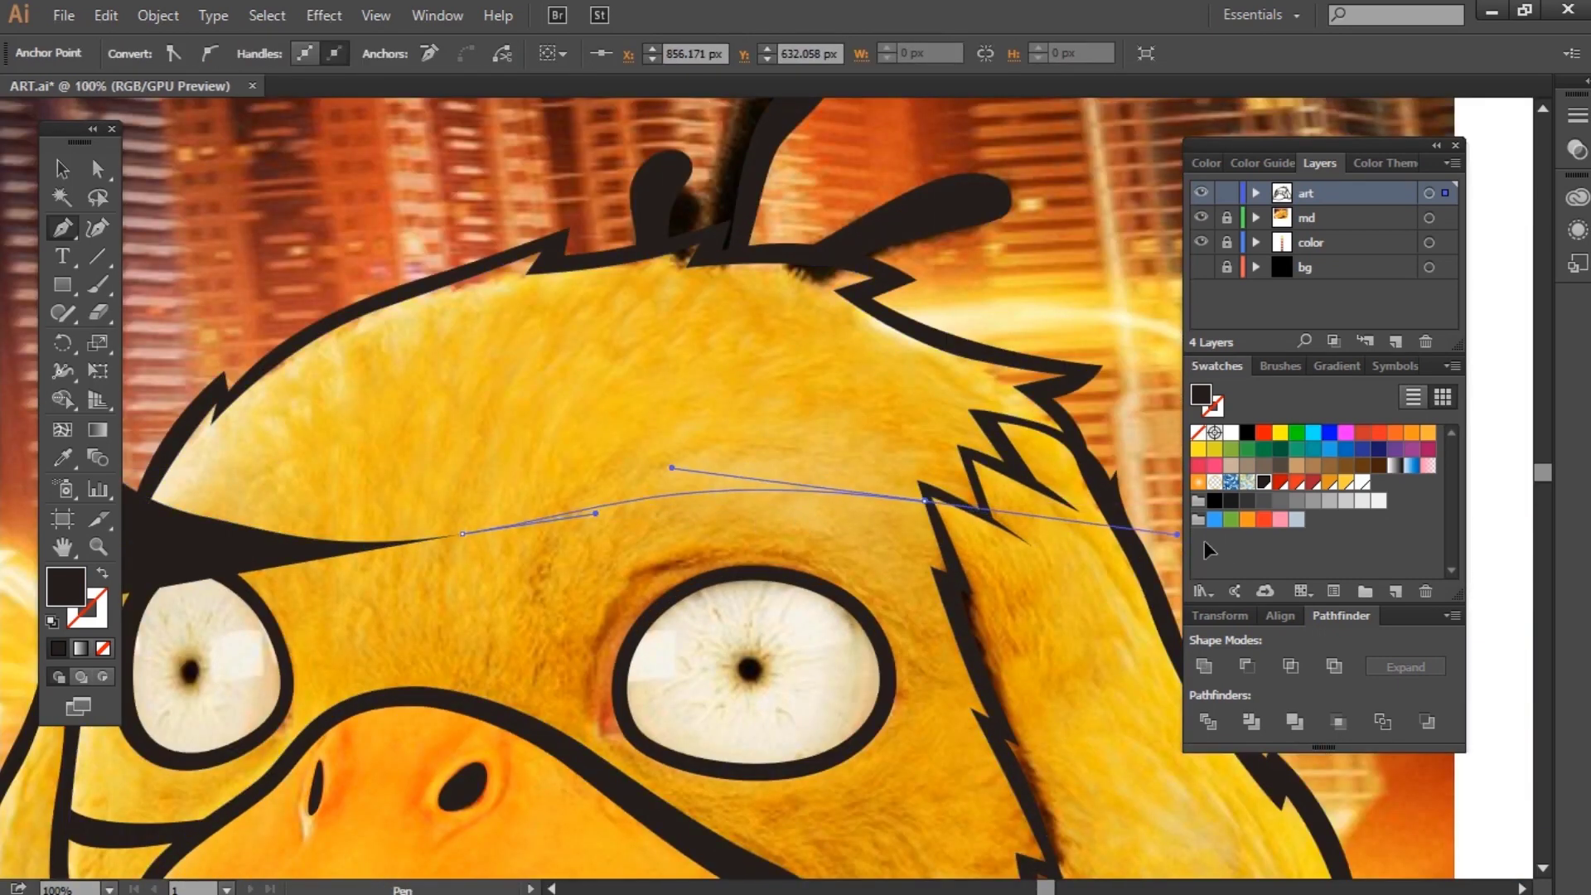
scroll(931, 508, "up", 2)
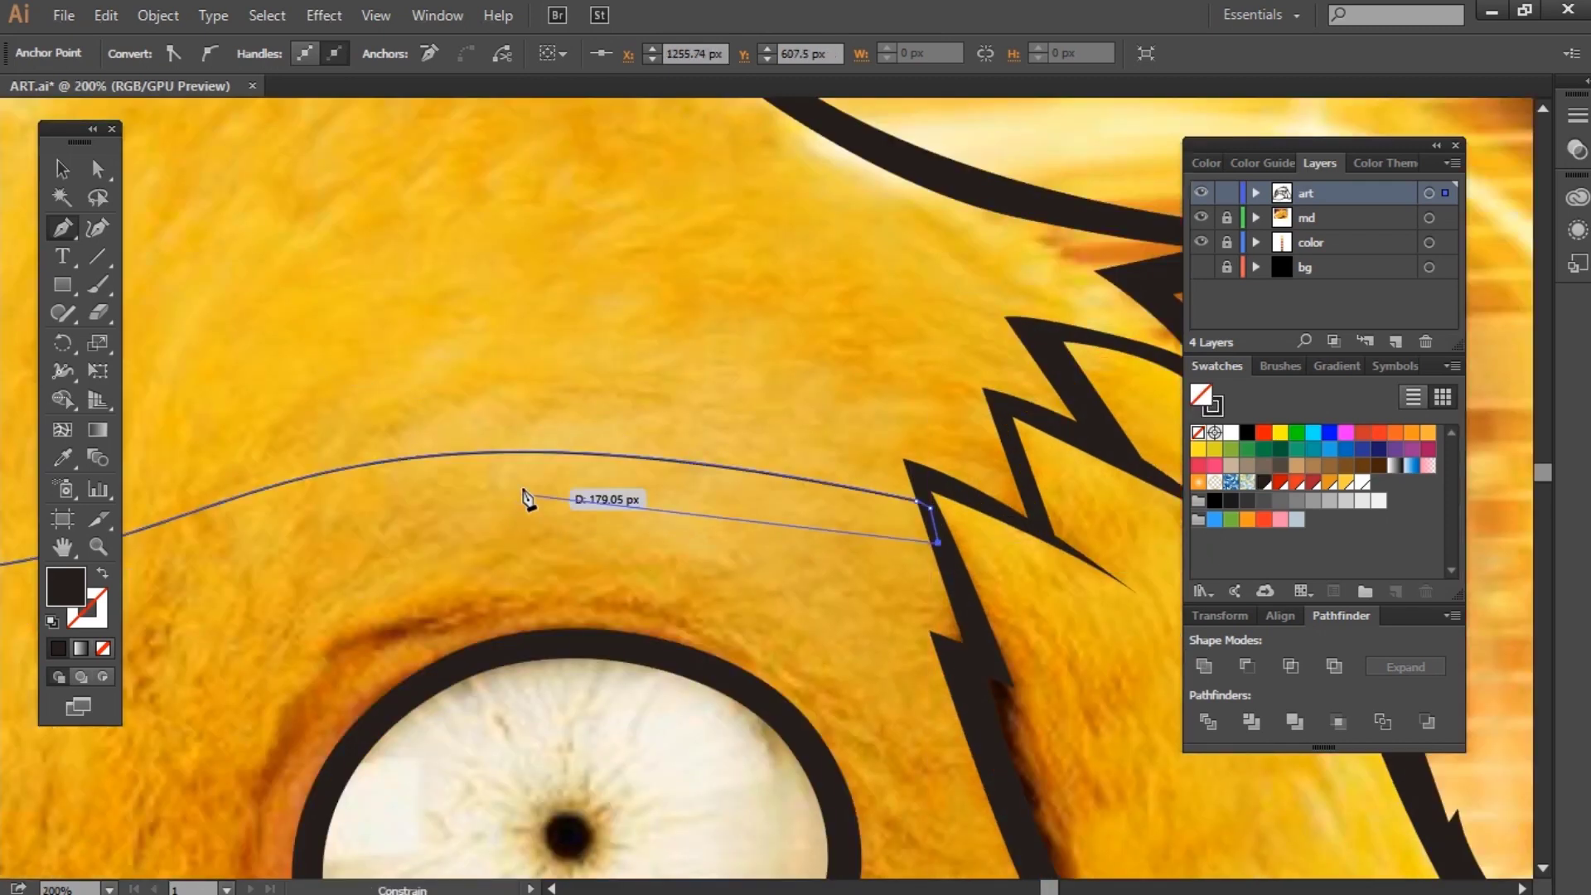
Step: Add the final curved brow points, close the brow shape and zoom out to the whole artboard
key("shift+x")
mouse_move(934, 543)
left_mouse_down()
mouse_move(334, 537)
mouse_move(961, 378)
left_mouse_up()
left_click_drag(678, 415, 383, 404)
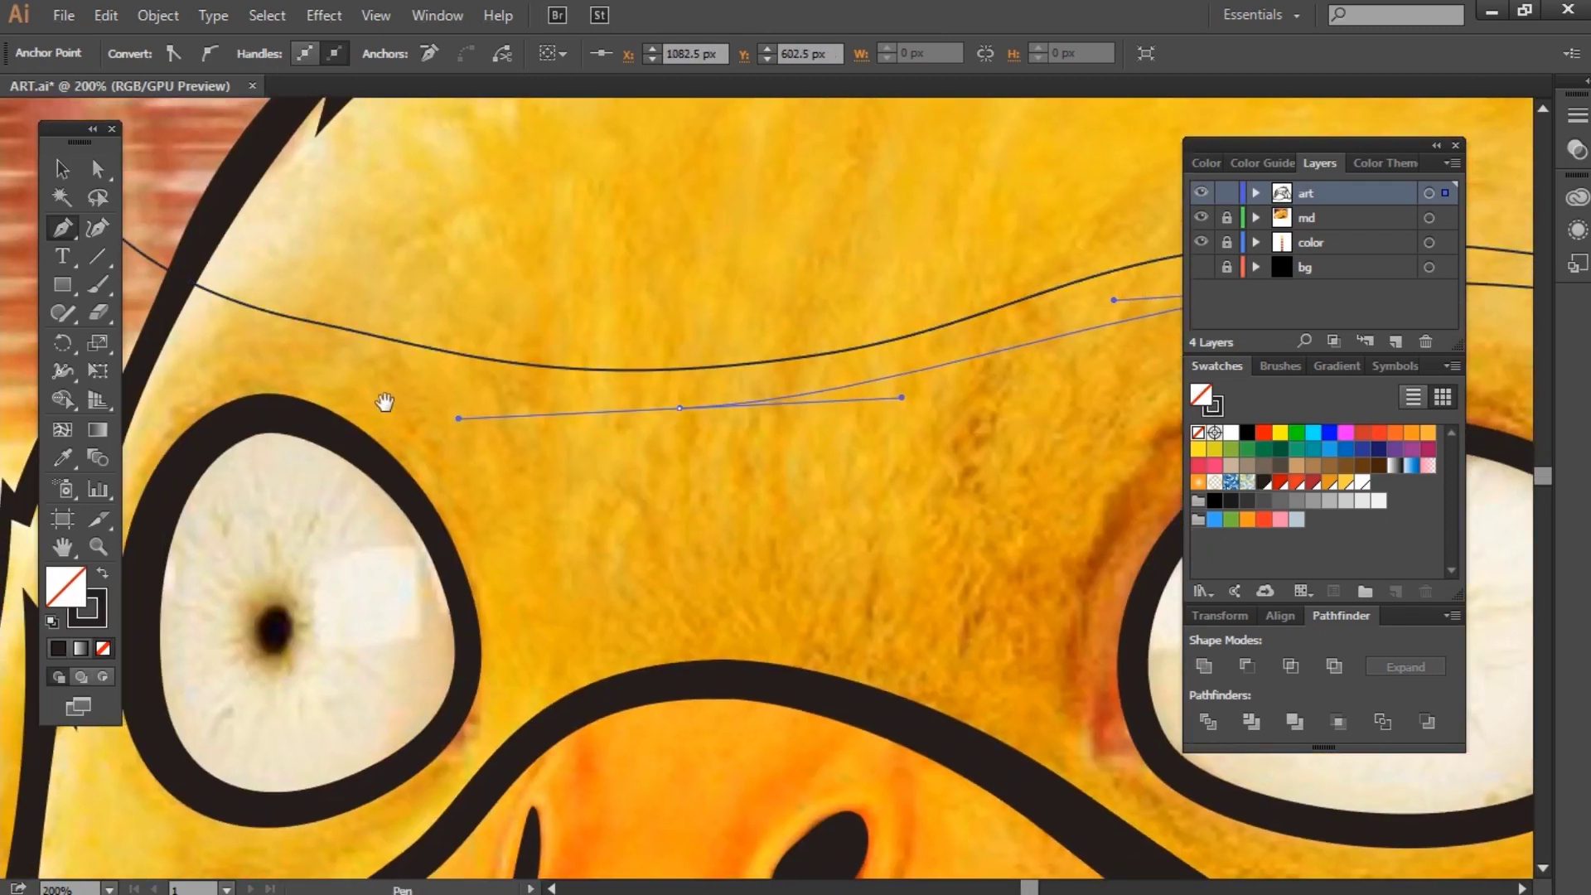
mouse_move(167, 307)
left_mouse_down()
mouse_move(607, 477)
mouse_move(666, 291)
left_mouse_up()
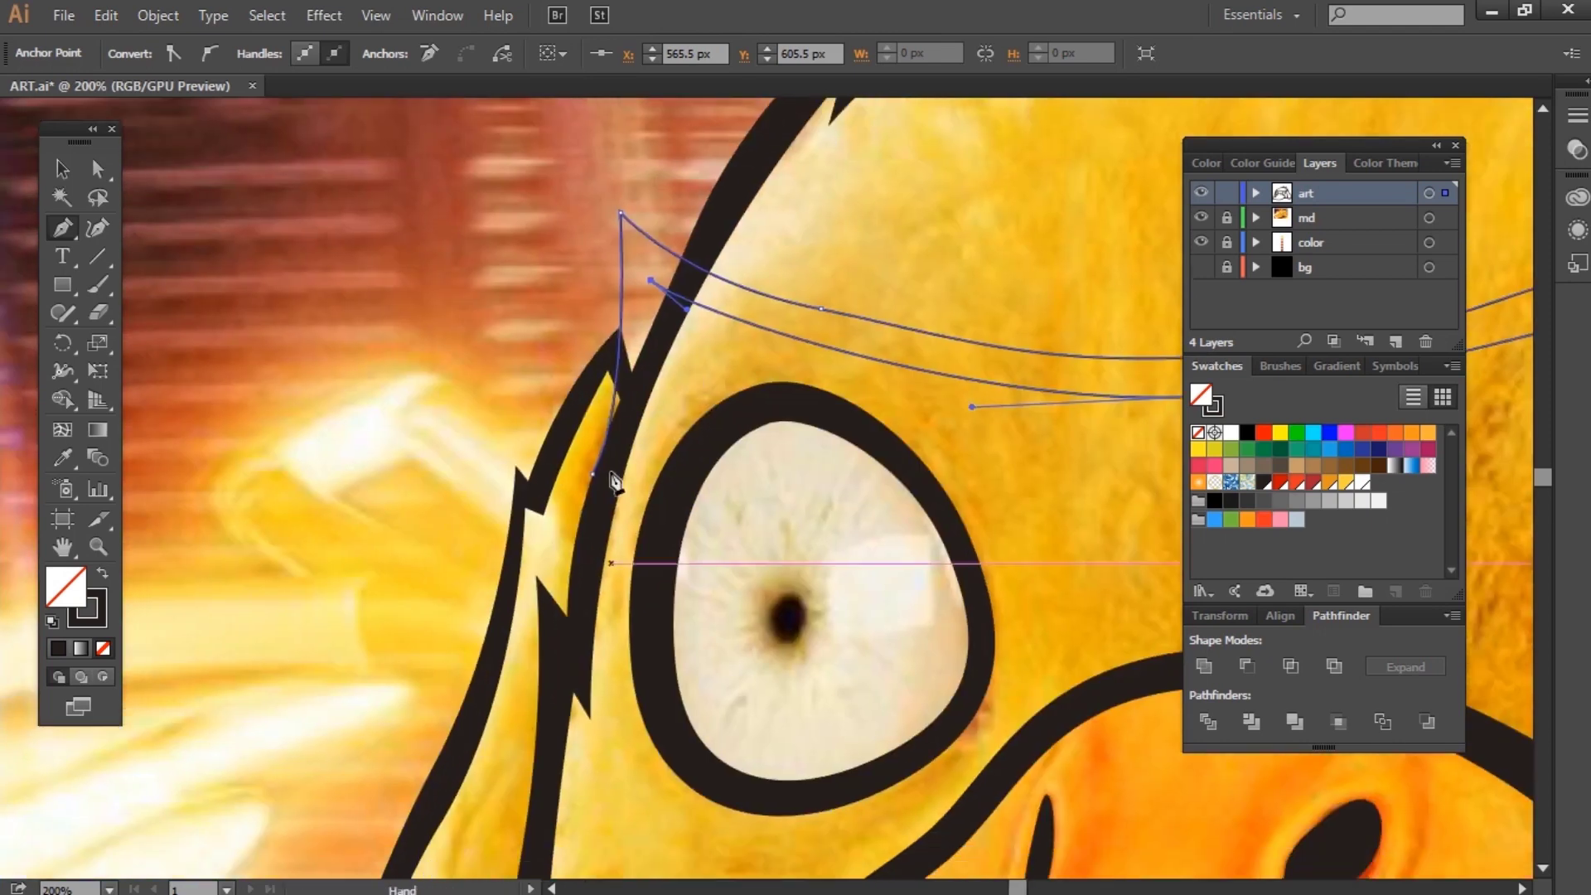
key("shift+x")
key("v")
left_click(697, 364)
key("ctrl+minus")
key("ctrl+minus")
key("ctrl+minus")
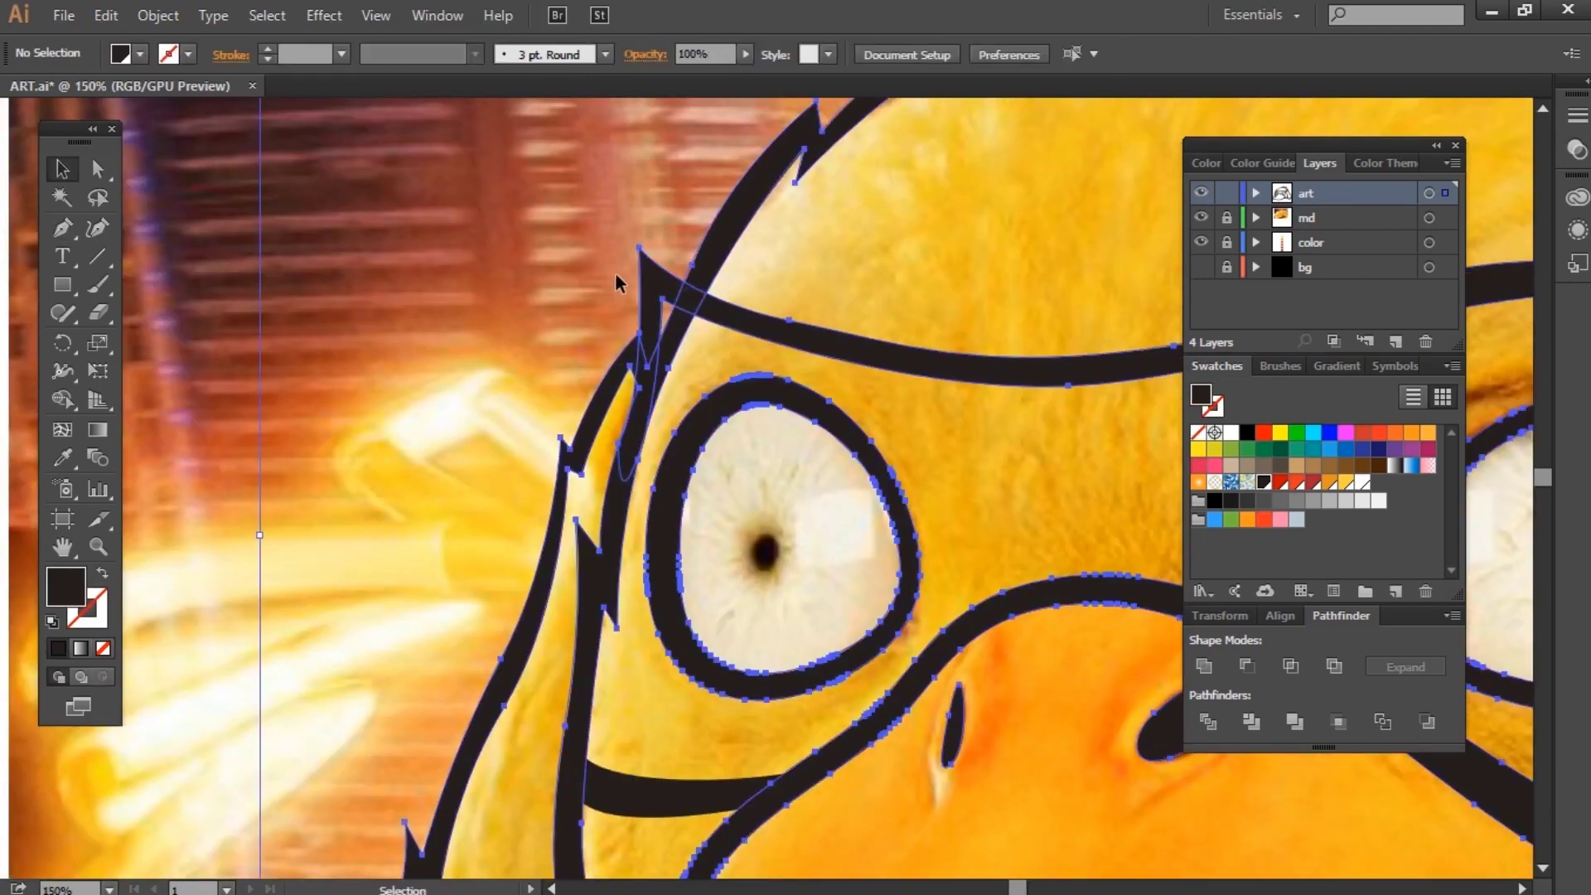
key("ctrl+minus")
key("ctrl+minus")
Step: Trace and close the brow zigzag piece with sharp corner points
scroll(763, 461, "right", 3)
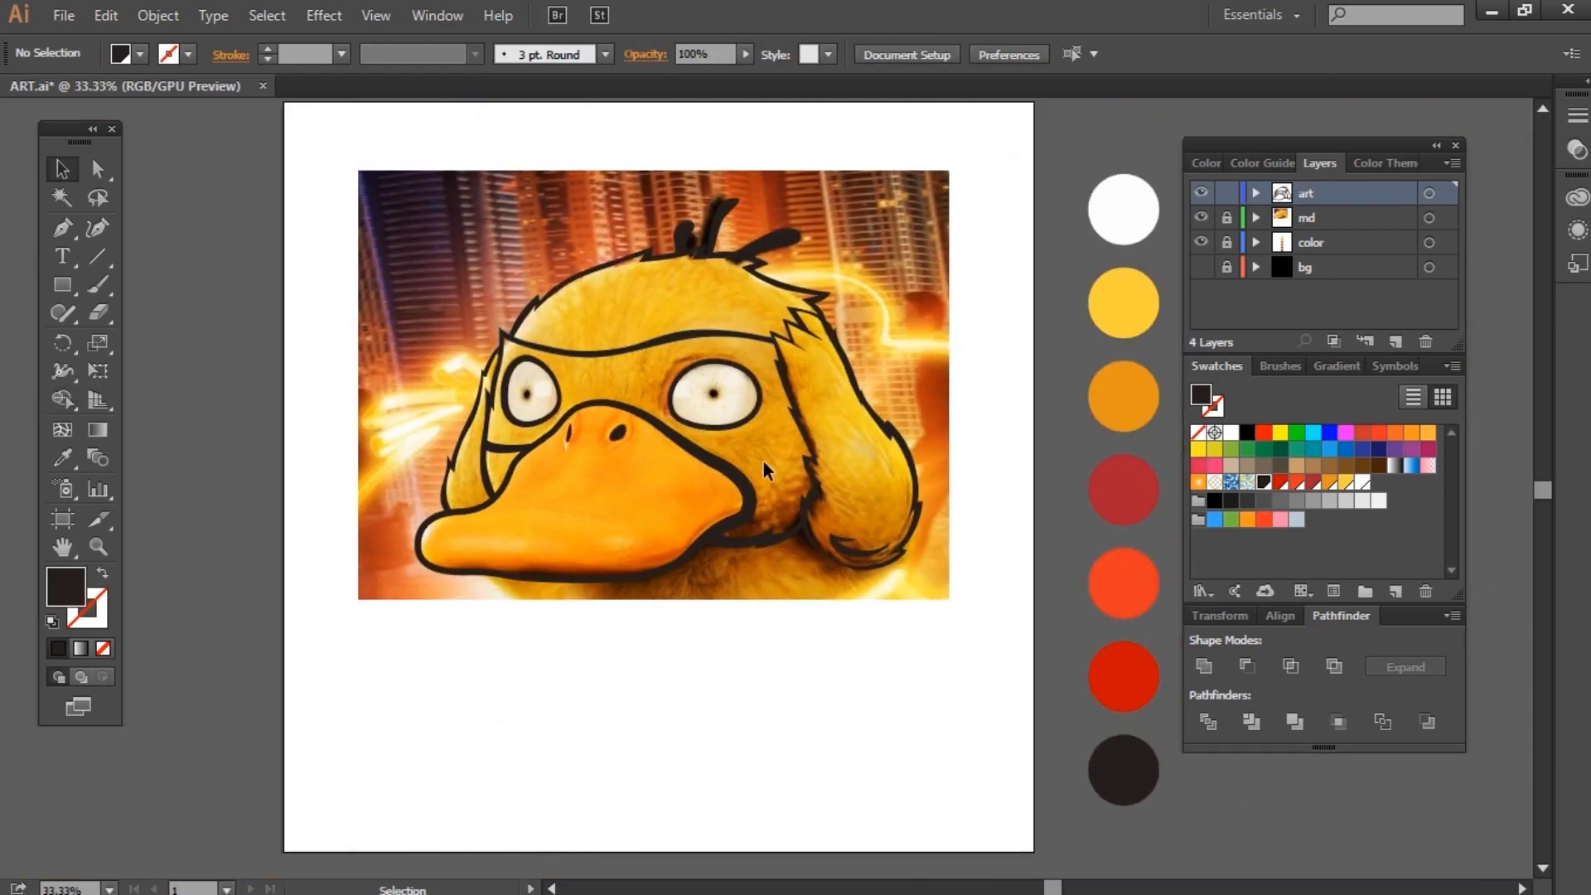
key("p")
key("ctrl+plus")
key("ctrl+plus")
key("ctrl+plus")
key("ctrl+plus")
key("ctrl+plus")
key("ctrl+plus")
left_click(1104, 414)
left_click_drag(1158, 433, 881, 426)
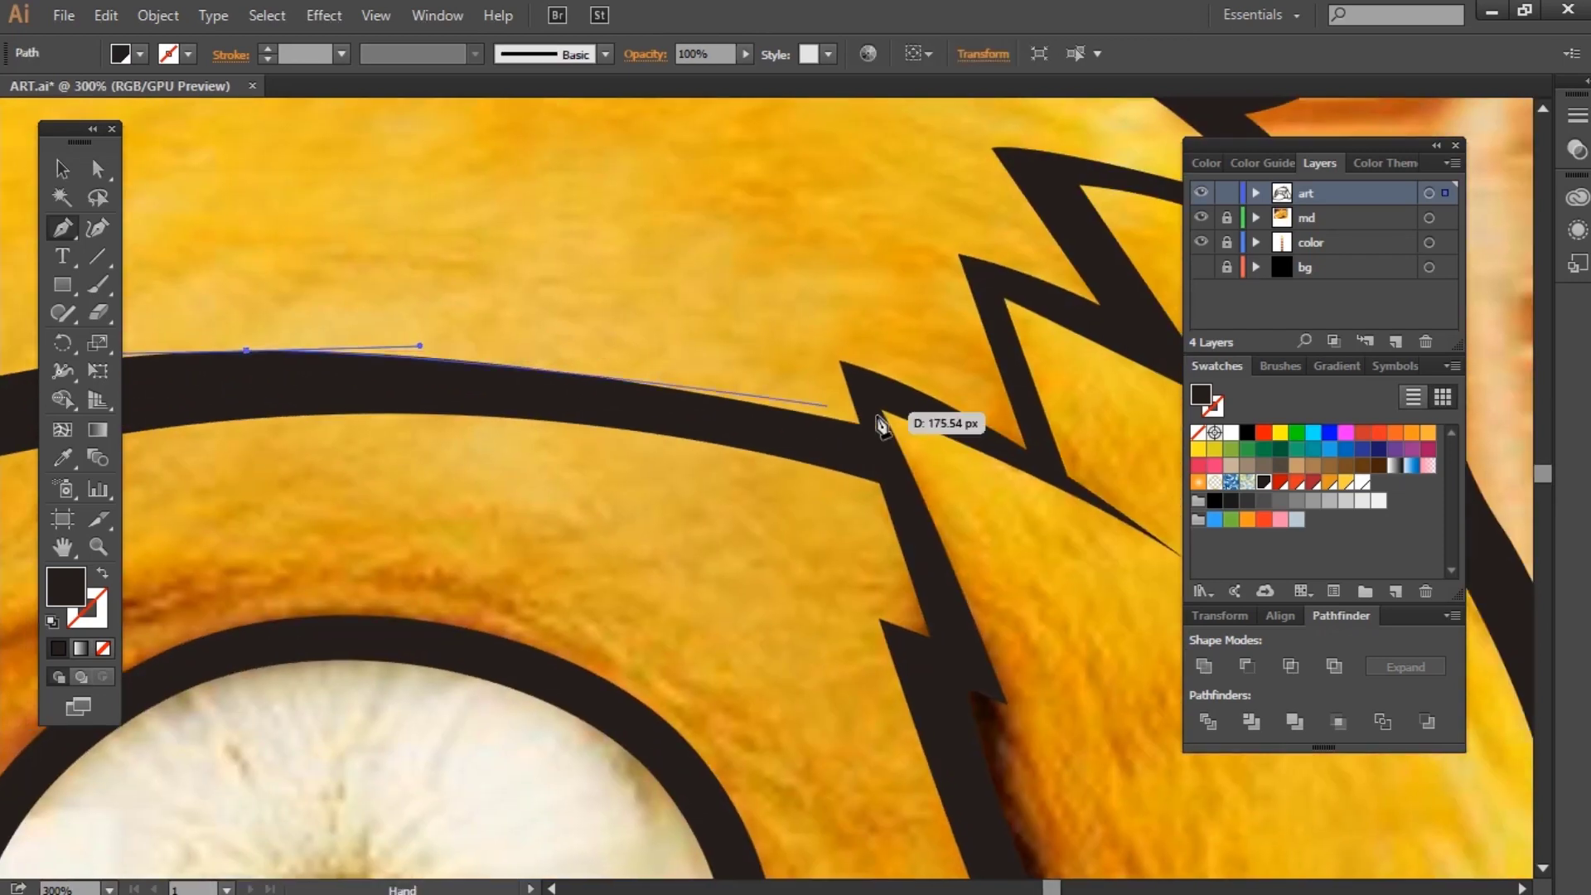
left_click(864, 407)
left_click(880, 451)
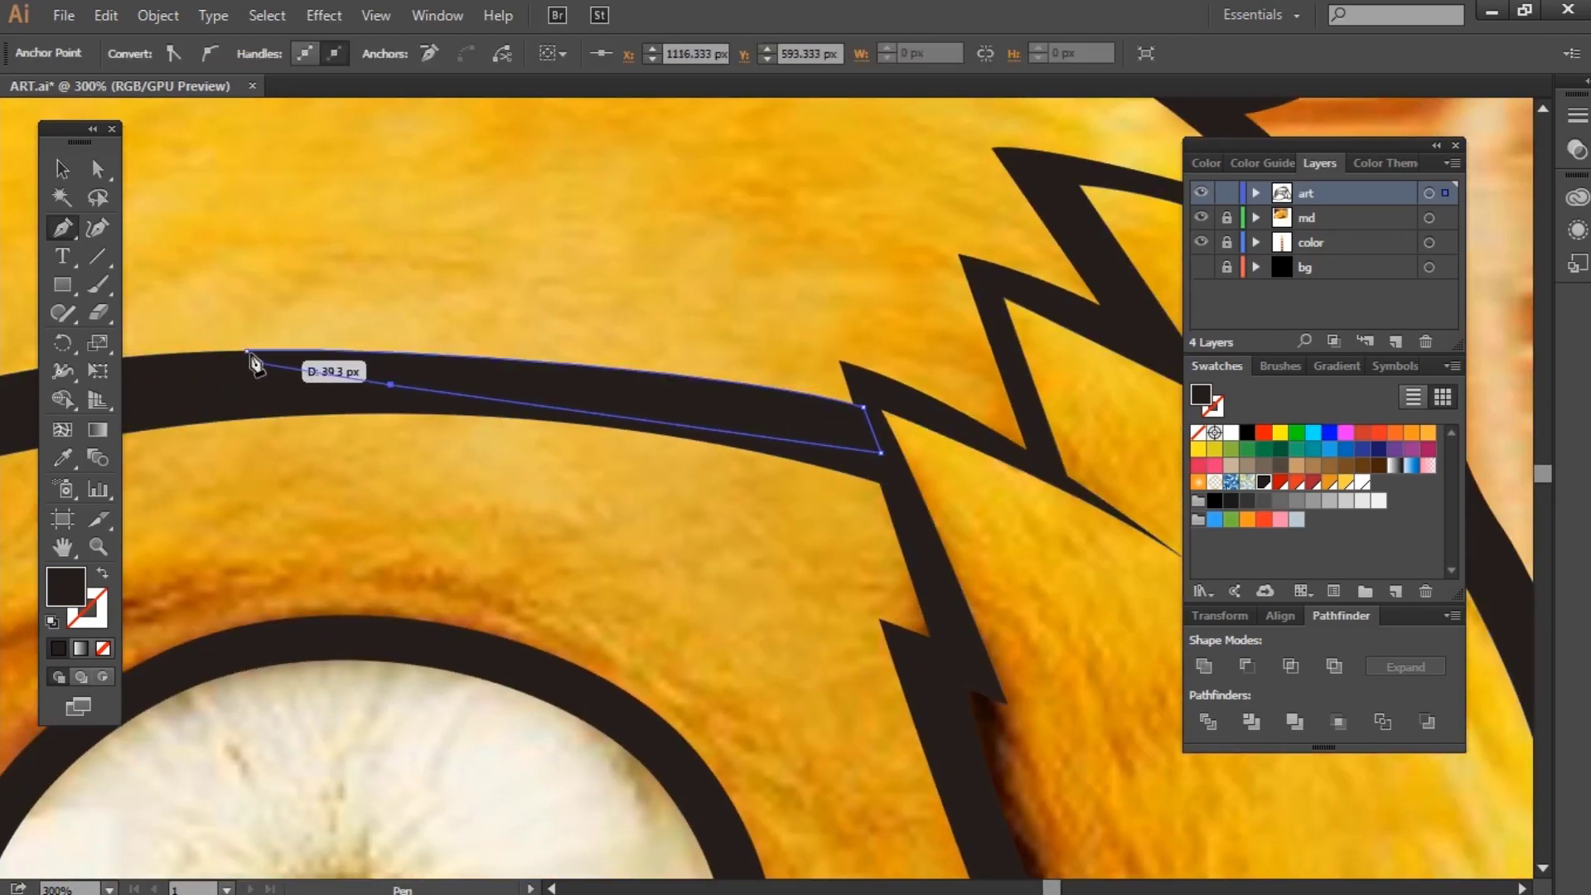
left_click(247, 352)
key("ctrl+minus")
key("ctrl+minus")
key("ctrl+minus")
key("ctrl+shift+a")
Step: Trace the tapered crease from the beak edge to the cheek zigzag and close it
left_click(549, 407)
left_click(620, 447)
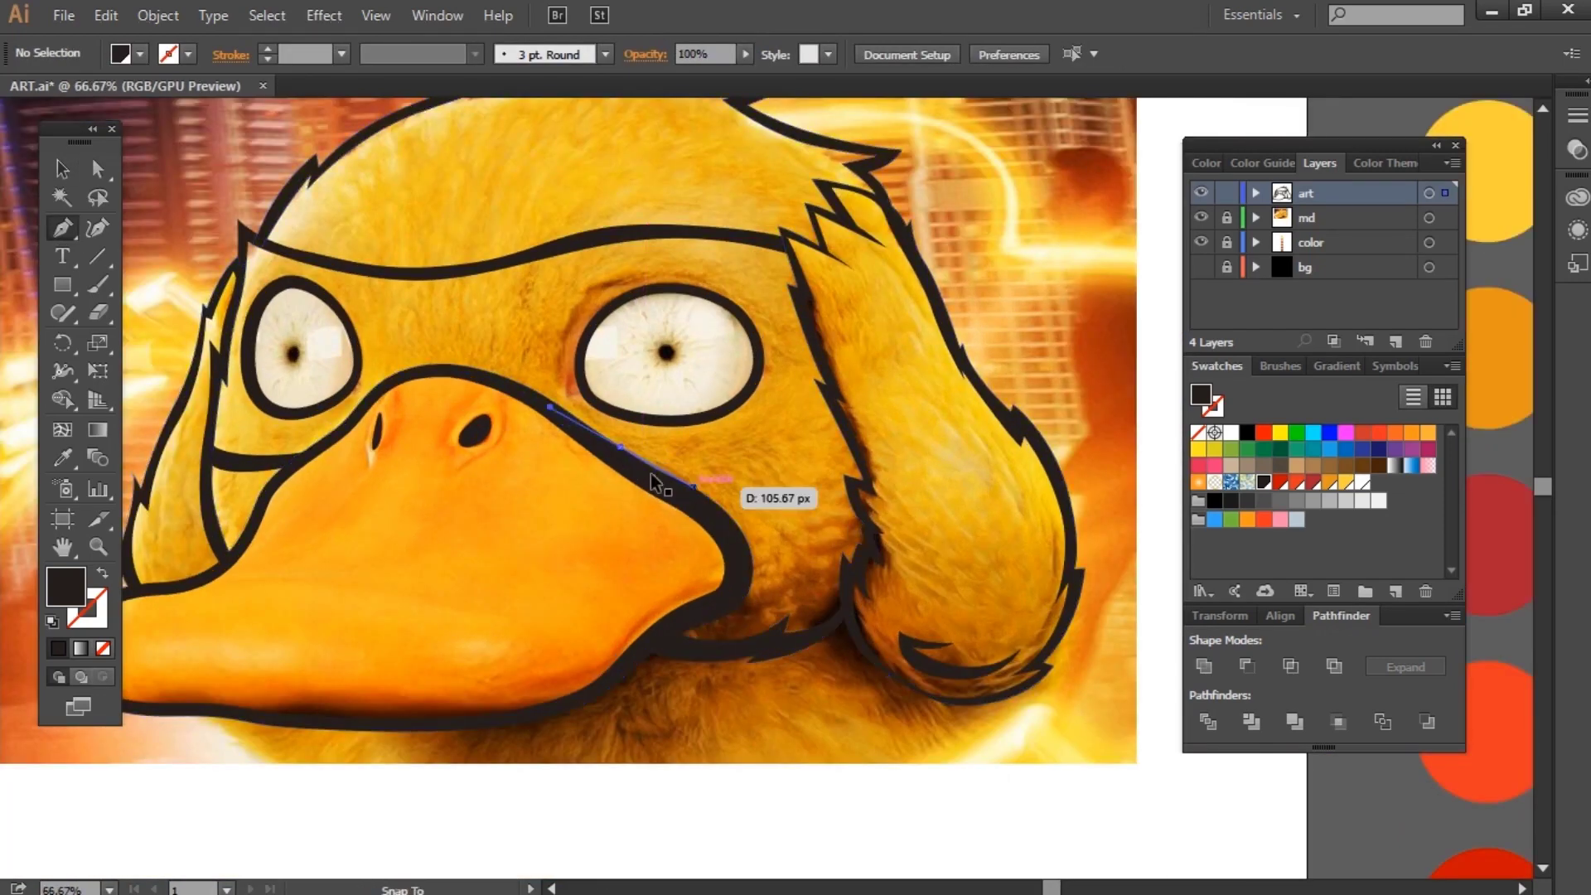
key("ctrl+plus")
mouse_move(780, 480)
left_mouse_down()
mouse_move(874, 470)
mouse_move(857, 468)
mouse_move(862, 420)
mouse_move(819, 373)
left_mouse_up()
key("ctrl+plus")
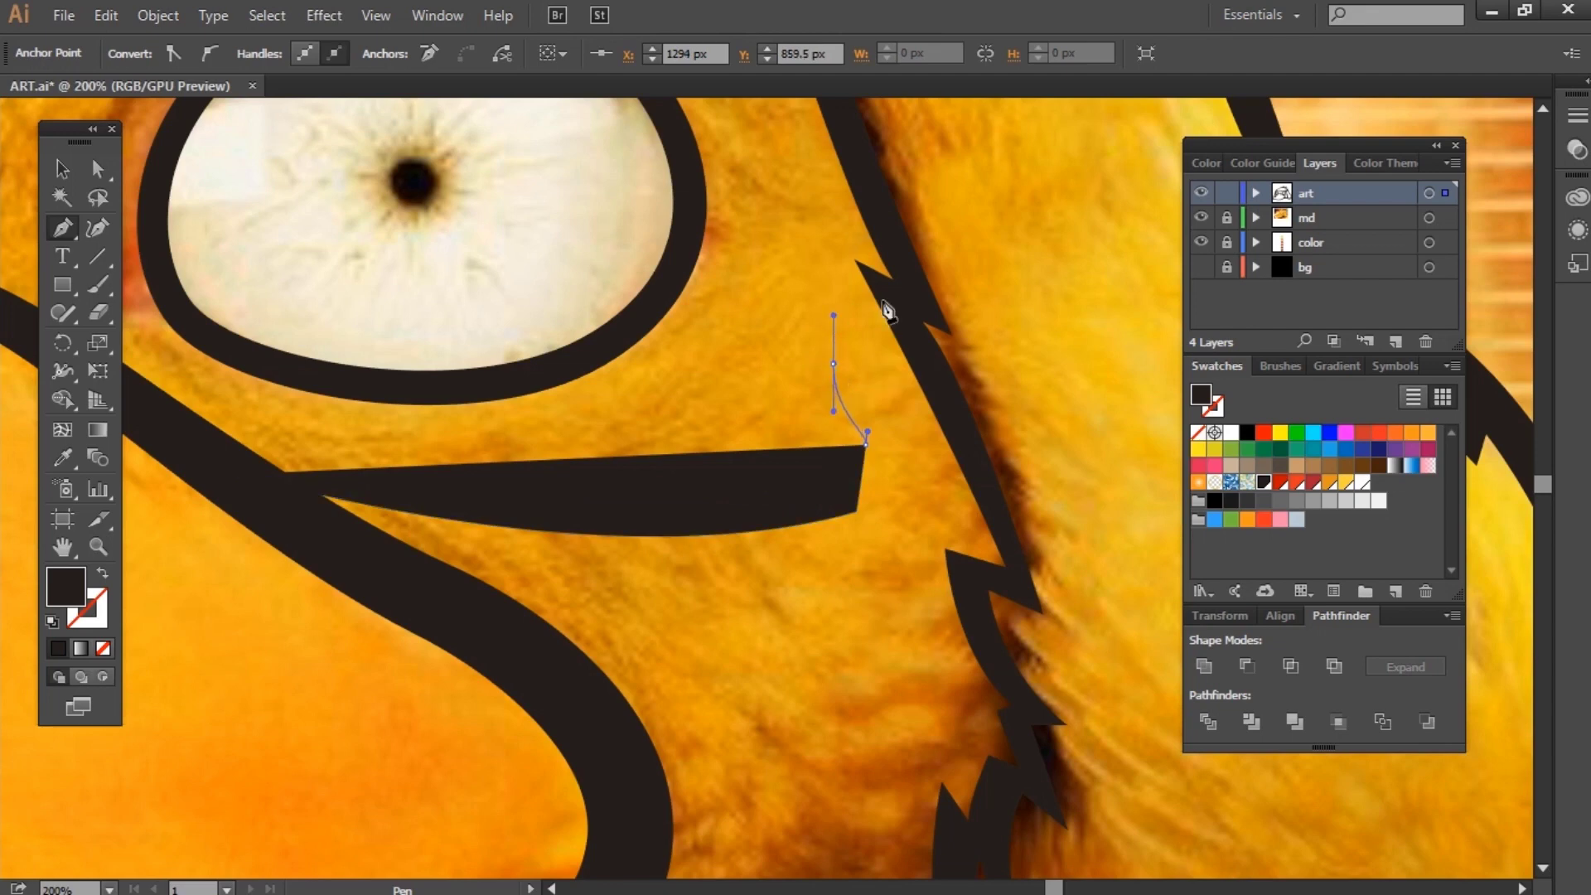
left_click_drag(887, 311, 862, 401)
key("slash")
left_click_drag(322, 552, 182, 467)
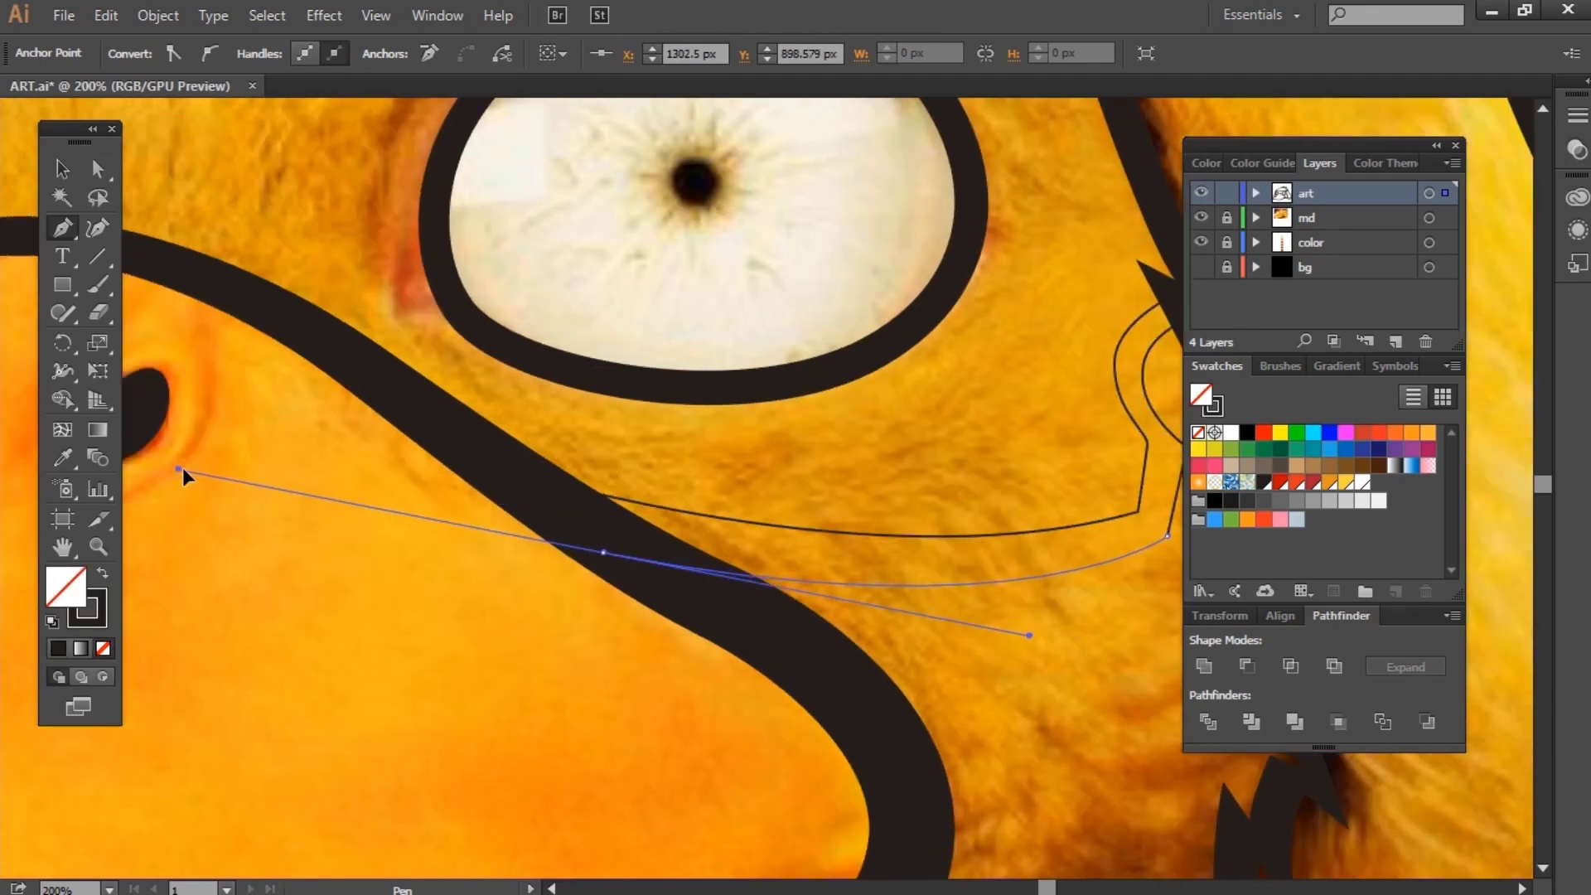
left_click_drag(603, 554, 602, 566)
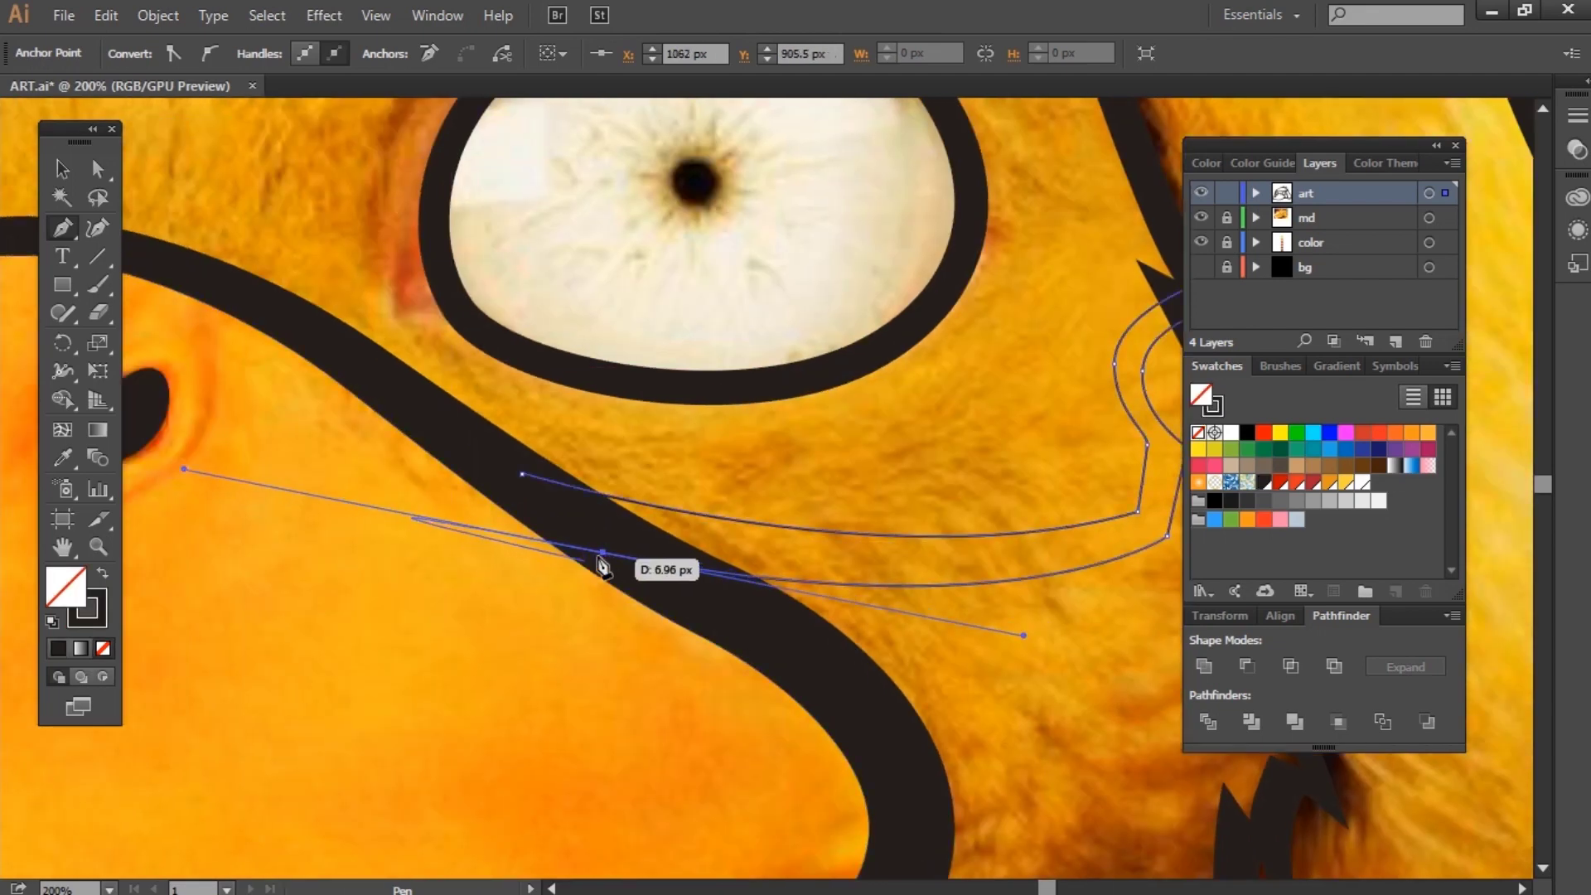
left_click(523, 474)
Step: Fill the crease black, fit the artboard in view and hide the md photo layer
key("shift+x")
key("v")
key("ctrl+0")
left_click(1201, 217)
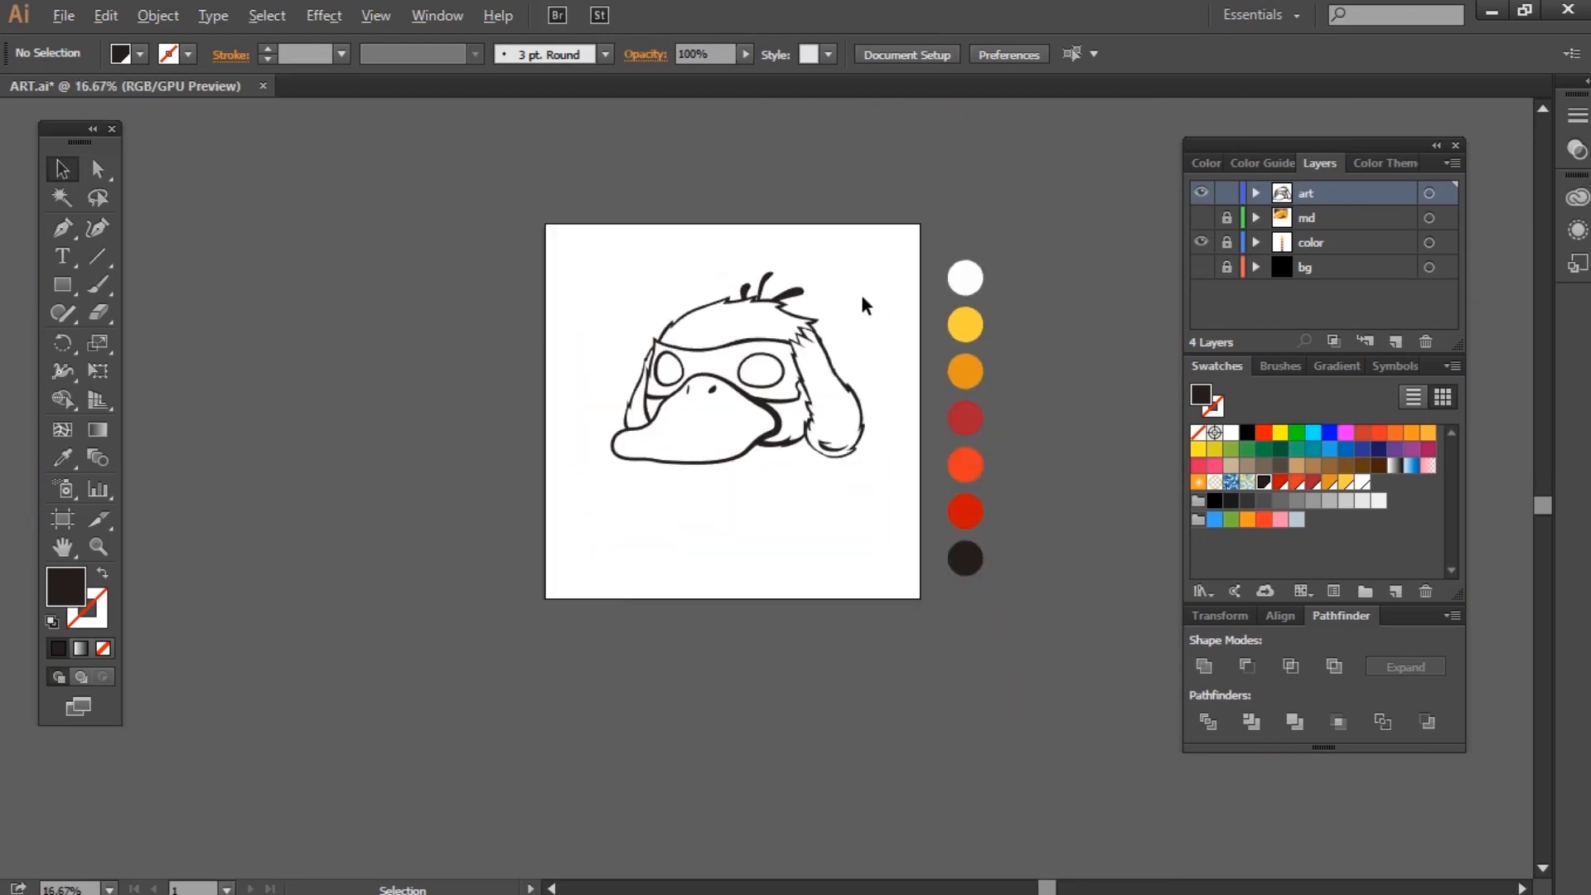
Step: Select all the duck line art and switch to the Live Paint Bucket
scroll(862, 295, "up", 2)
key("ctrl+a")
left_click(910, 433)
left_click_drag(858, 382, 956, 361)
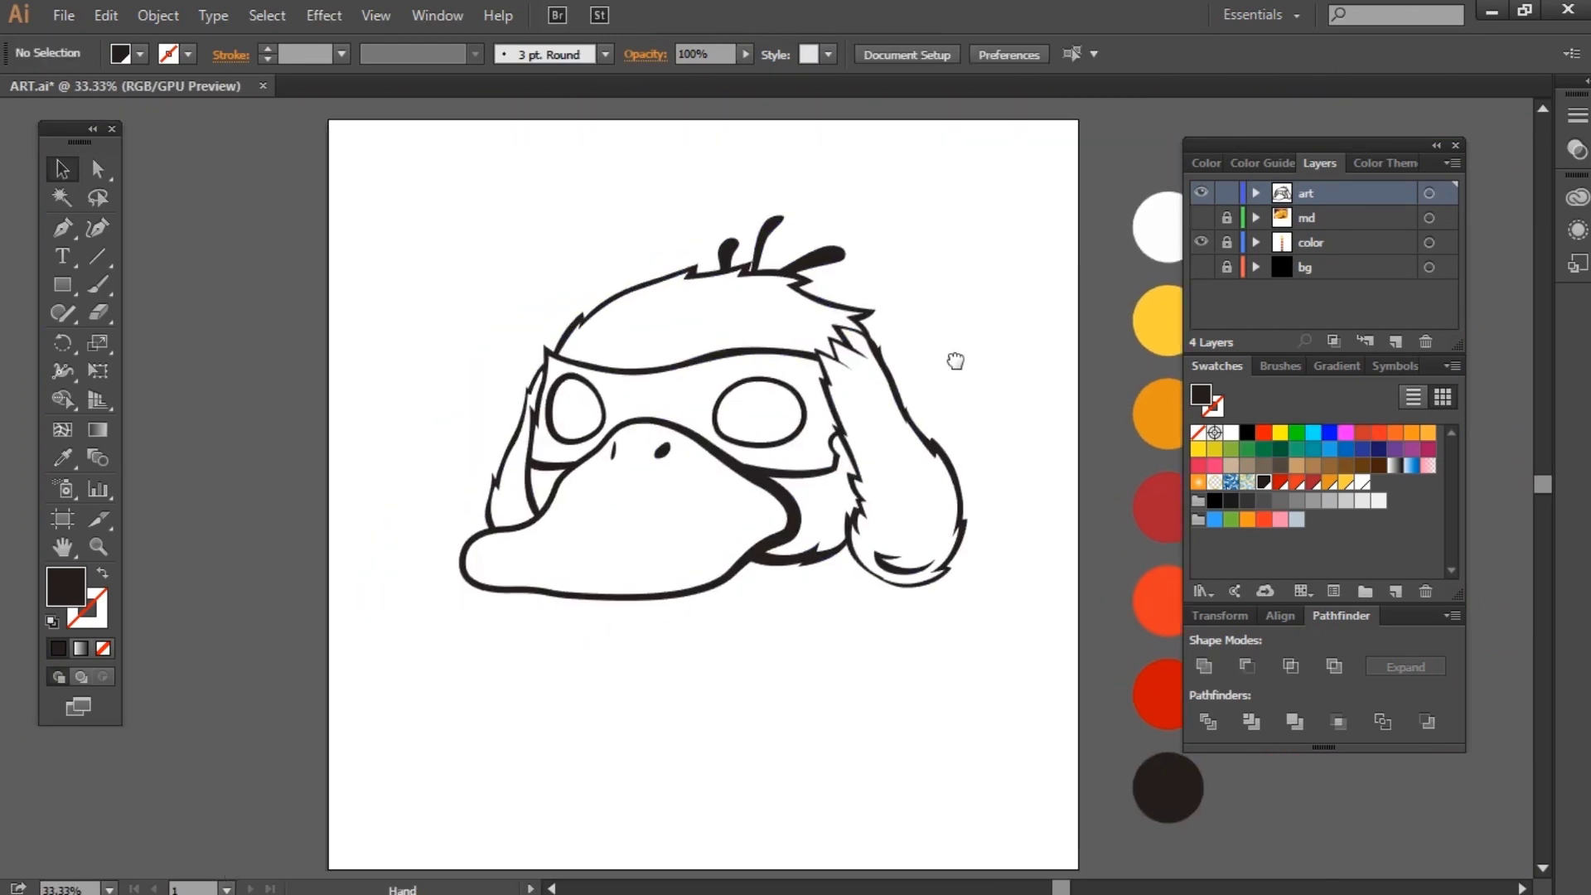
key("ctrl+a")
left_click_drag(886, 315, 748, 329)
left_click_drag(62, 398, 98, 448)
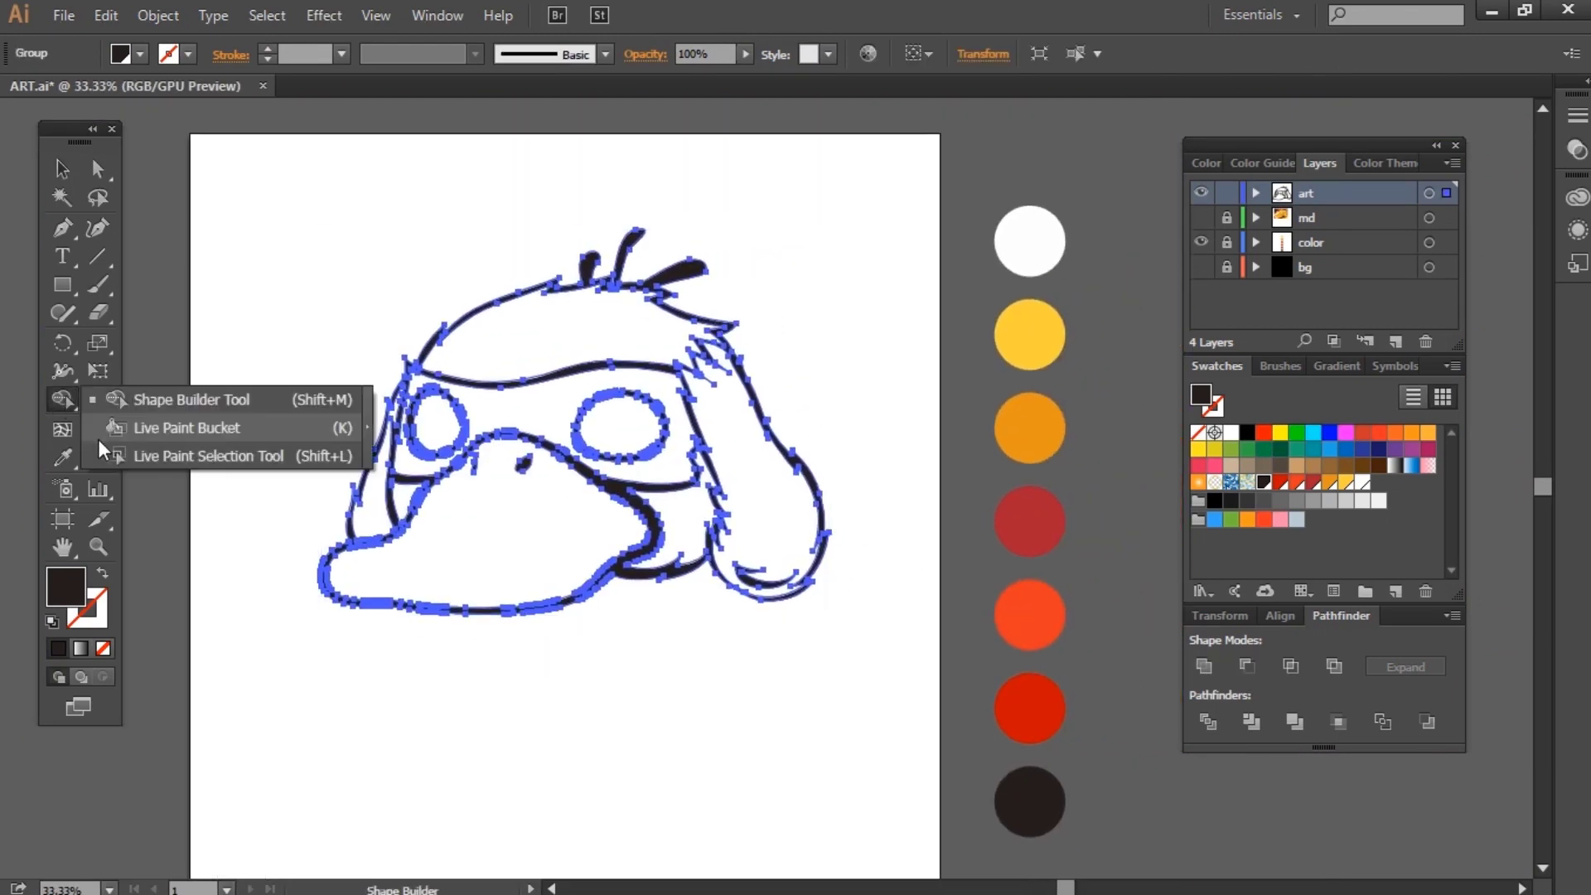
left_click(98, 438)
Step: Fill the hair, ear and cheek regions with yellow
left_click(1029, 334, "alt")
left_click(533, 331)
left_click(746, 464)
left_click(378, 515)
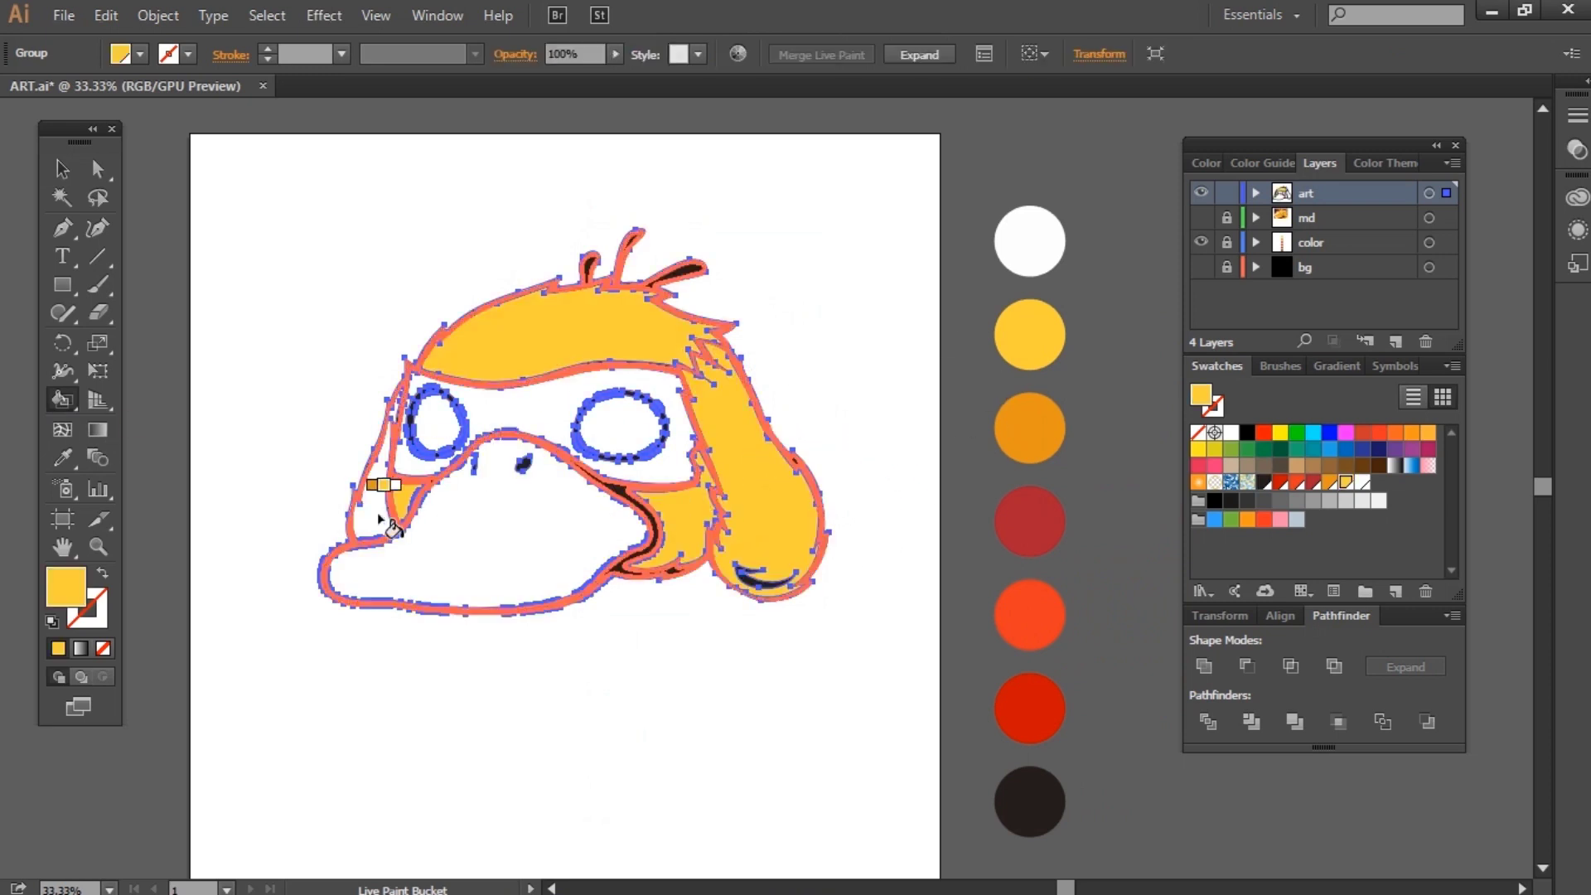
Step: Fill the beak orange and the mask red-orange, then deselect the painted artwork
left_click(1029, 427, "alt")
left_click(498, 539)
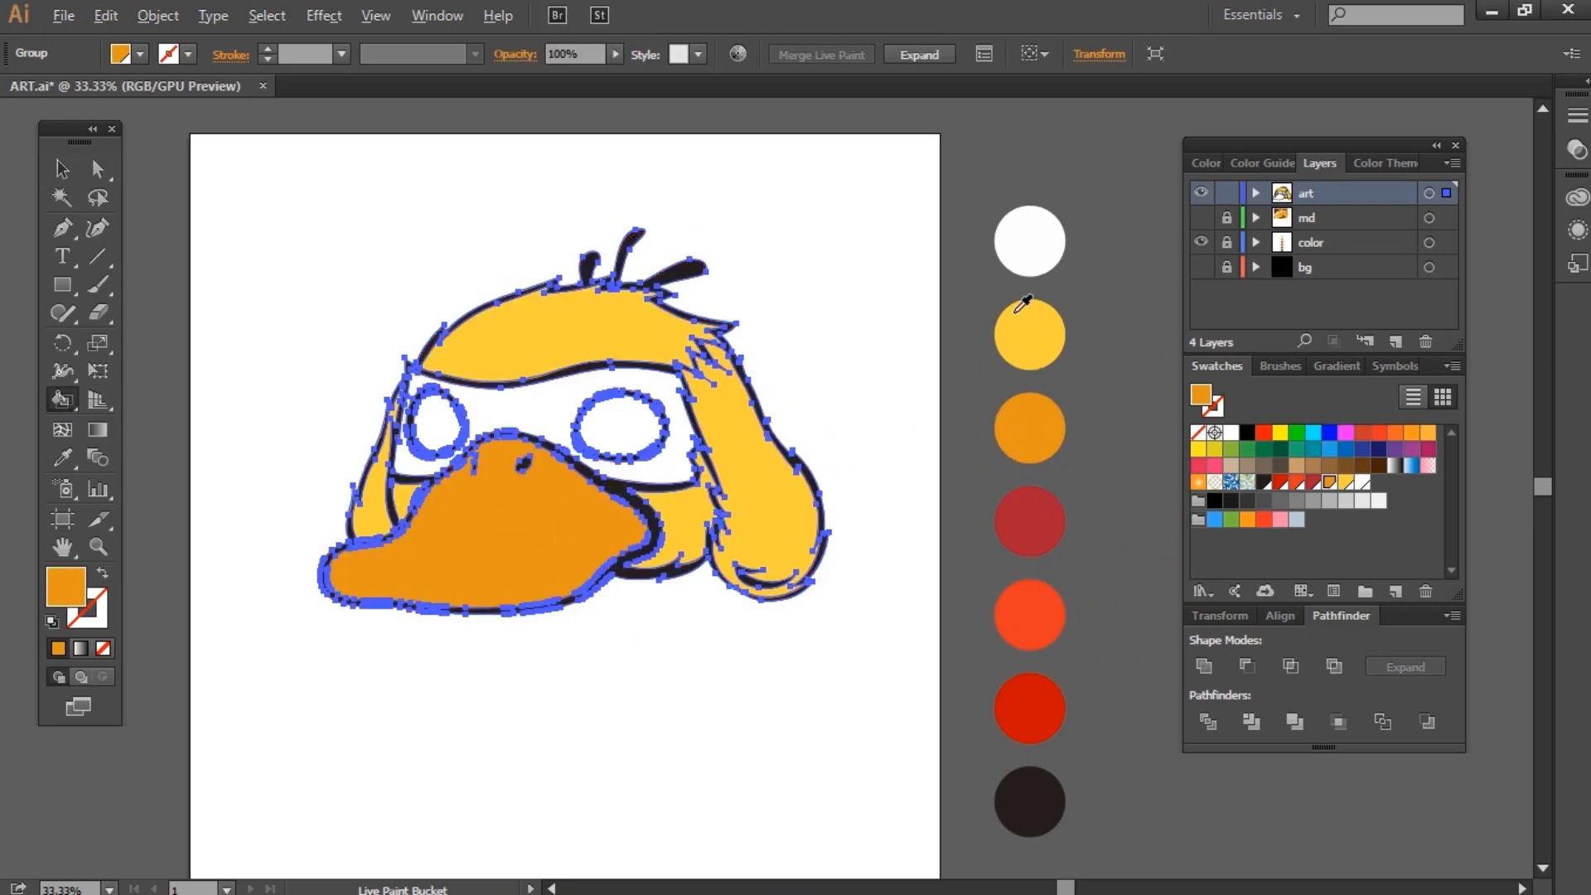
left_click(1037, 613, "alt")
left_click(572, 460)
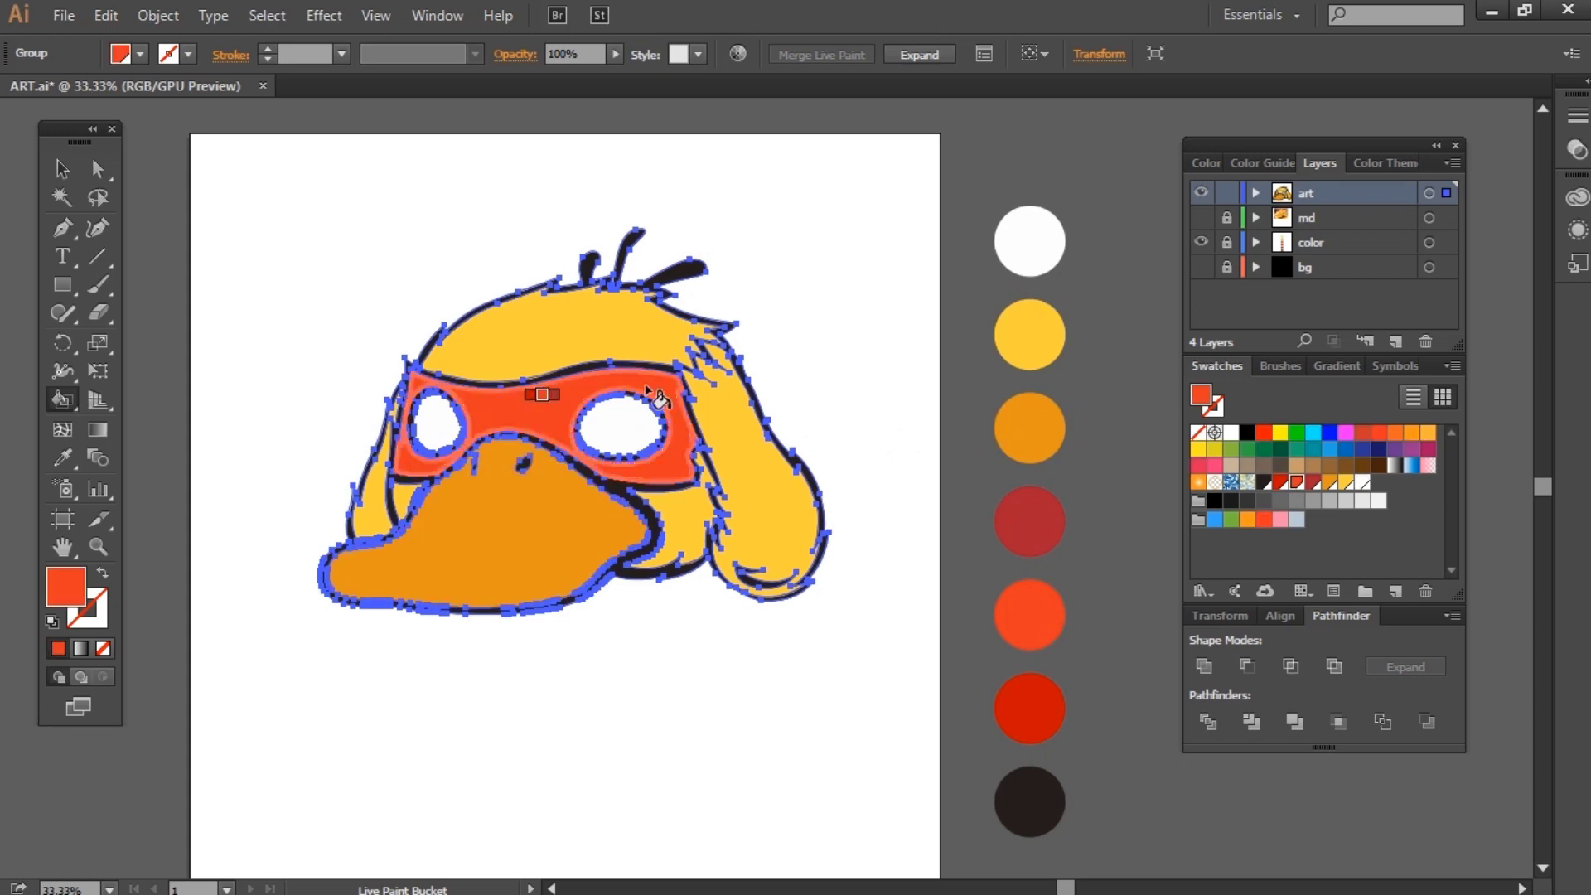
key("v")
key("ctrl+shift+a")
key("ctrl+plus")
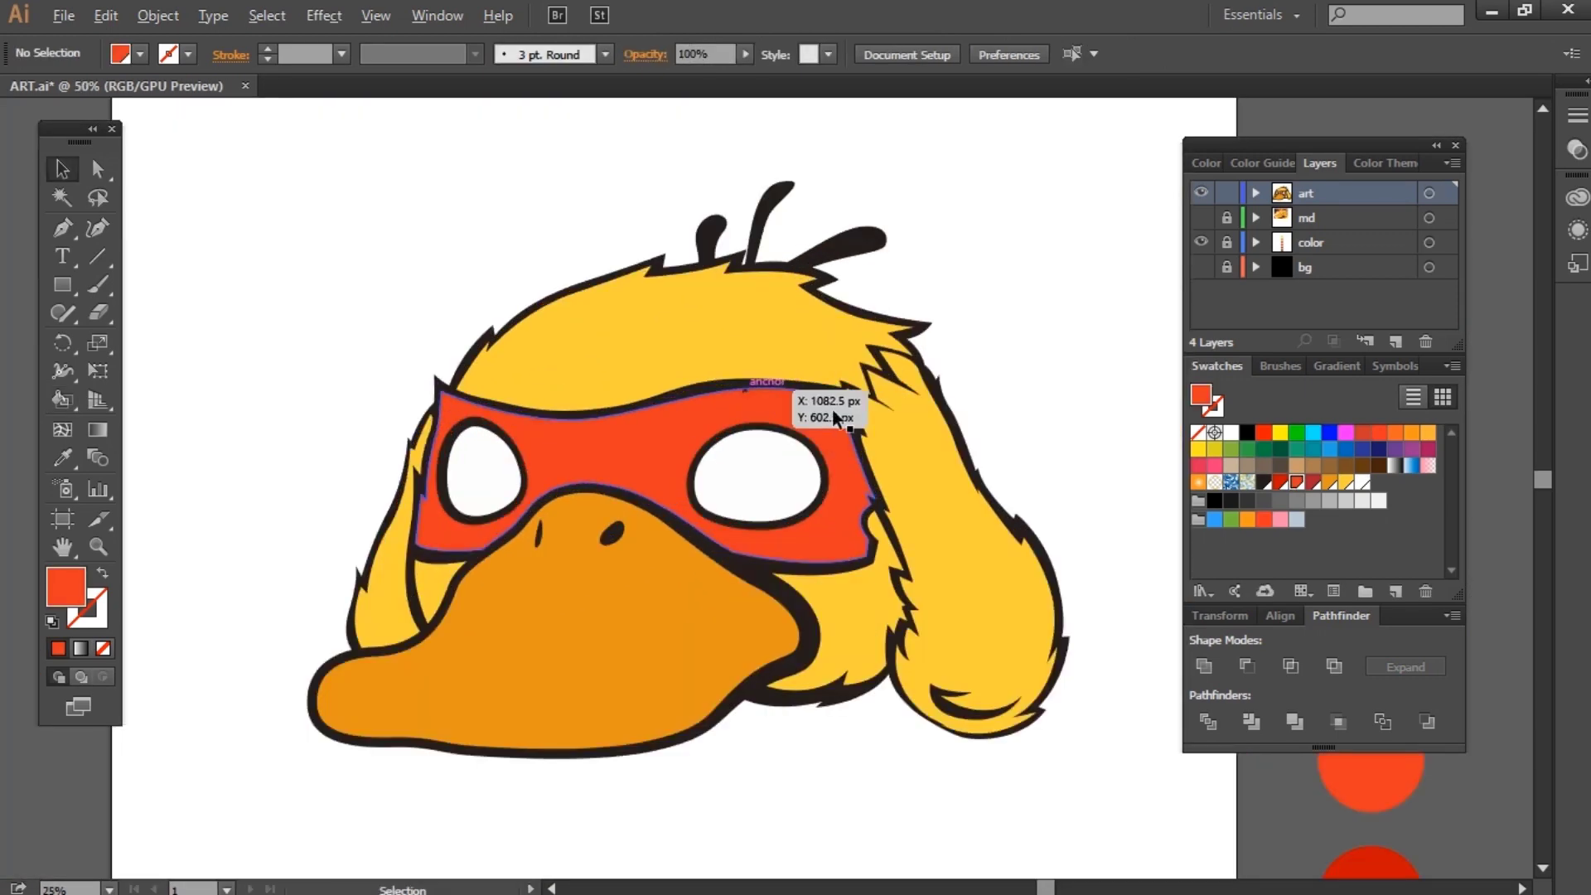
Step: Expand the Live Paint duck artwork via Object > Expand and ungroup it twice
left_click(858, 439)
left_click(159, 15)
left_click(166, 265)
left_click(763, 576)
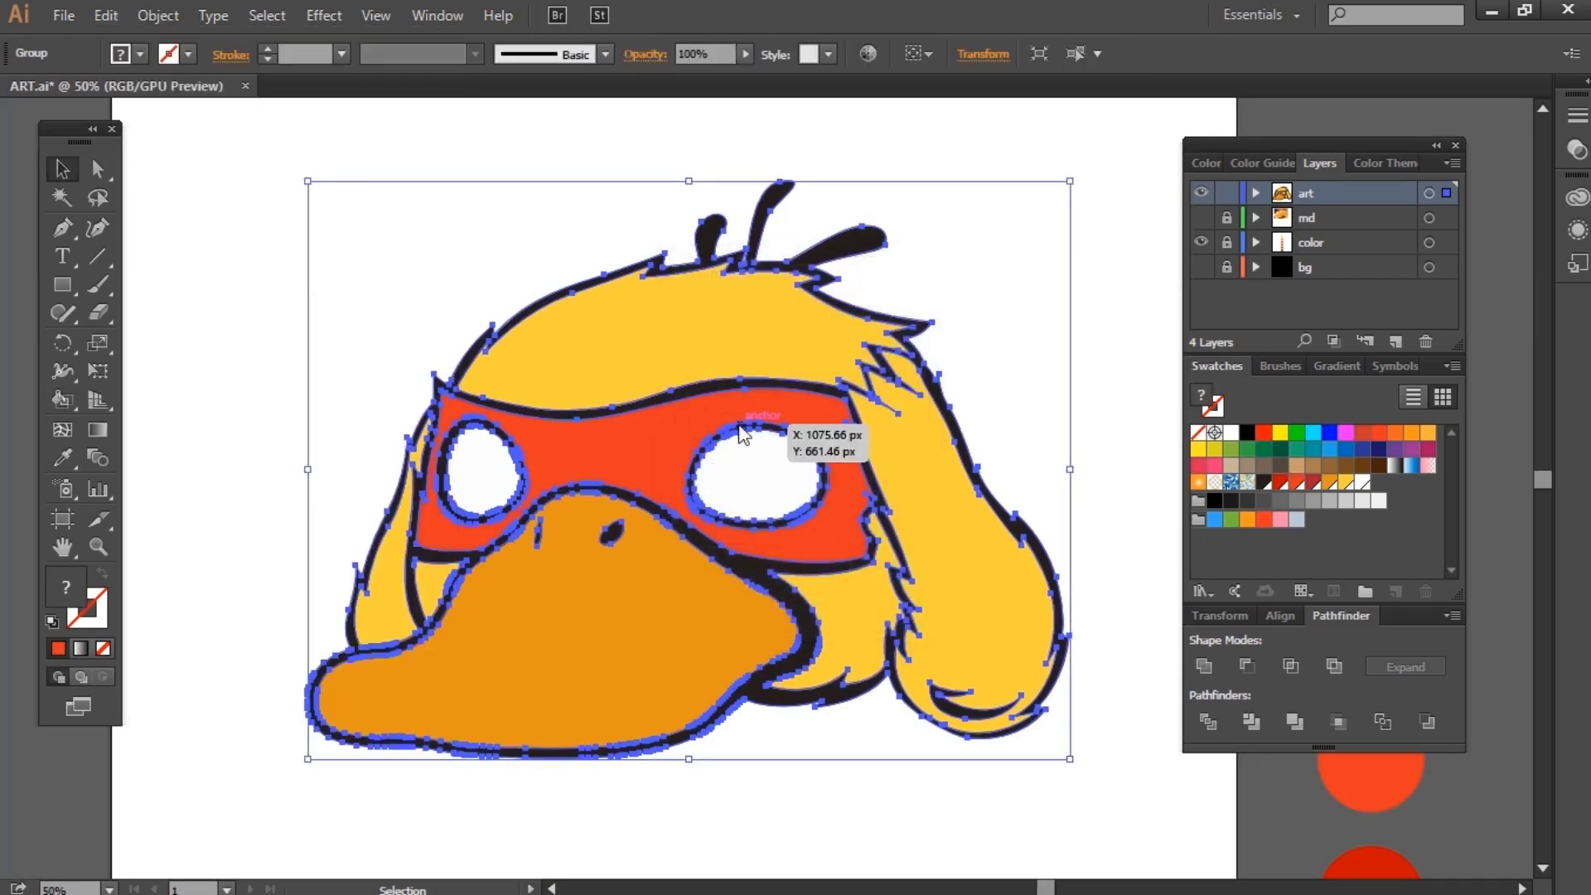
right_click(792, 572)
left_click(901, 707)
right_click(729, 521)
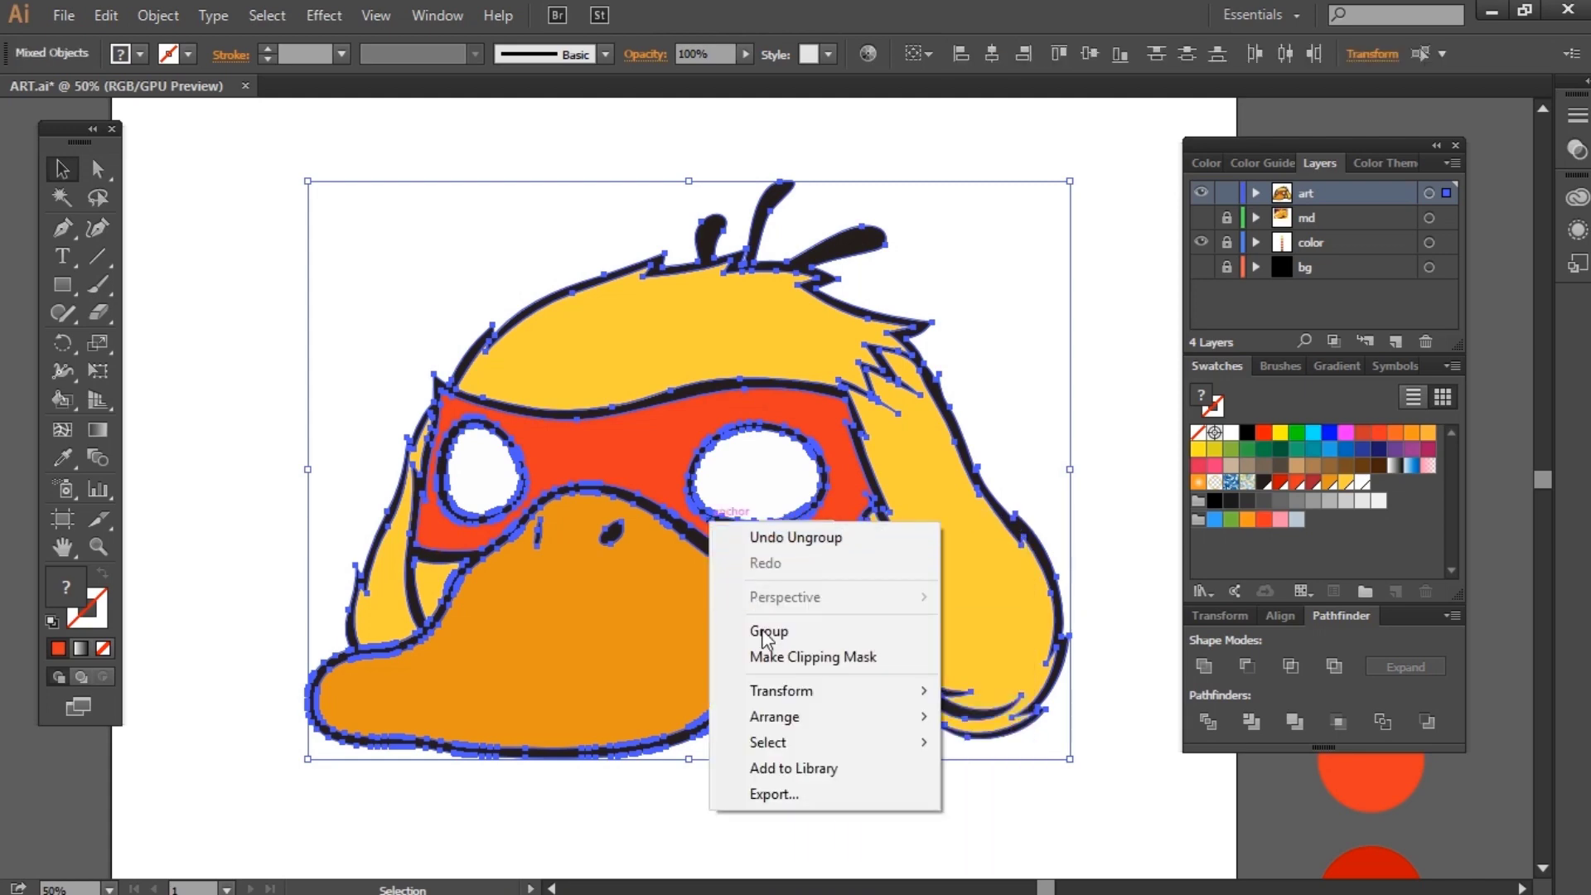
left_click(949, 348)
left_click_drag(912, 497, 1044, 464)
key("ctrl+z")
Step: Draw a closed shape covering the right half of the mask, past its right edge
key("p")
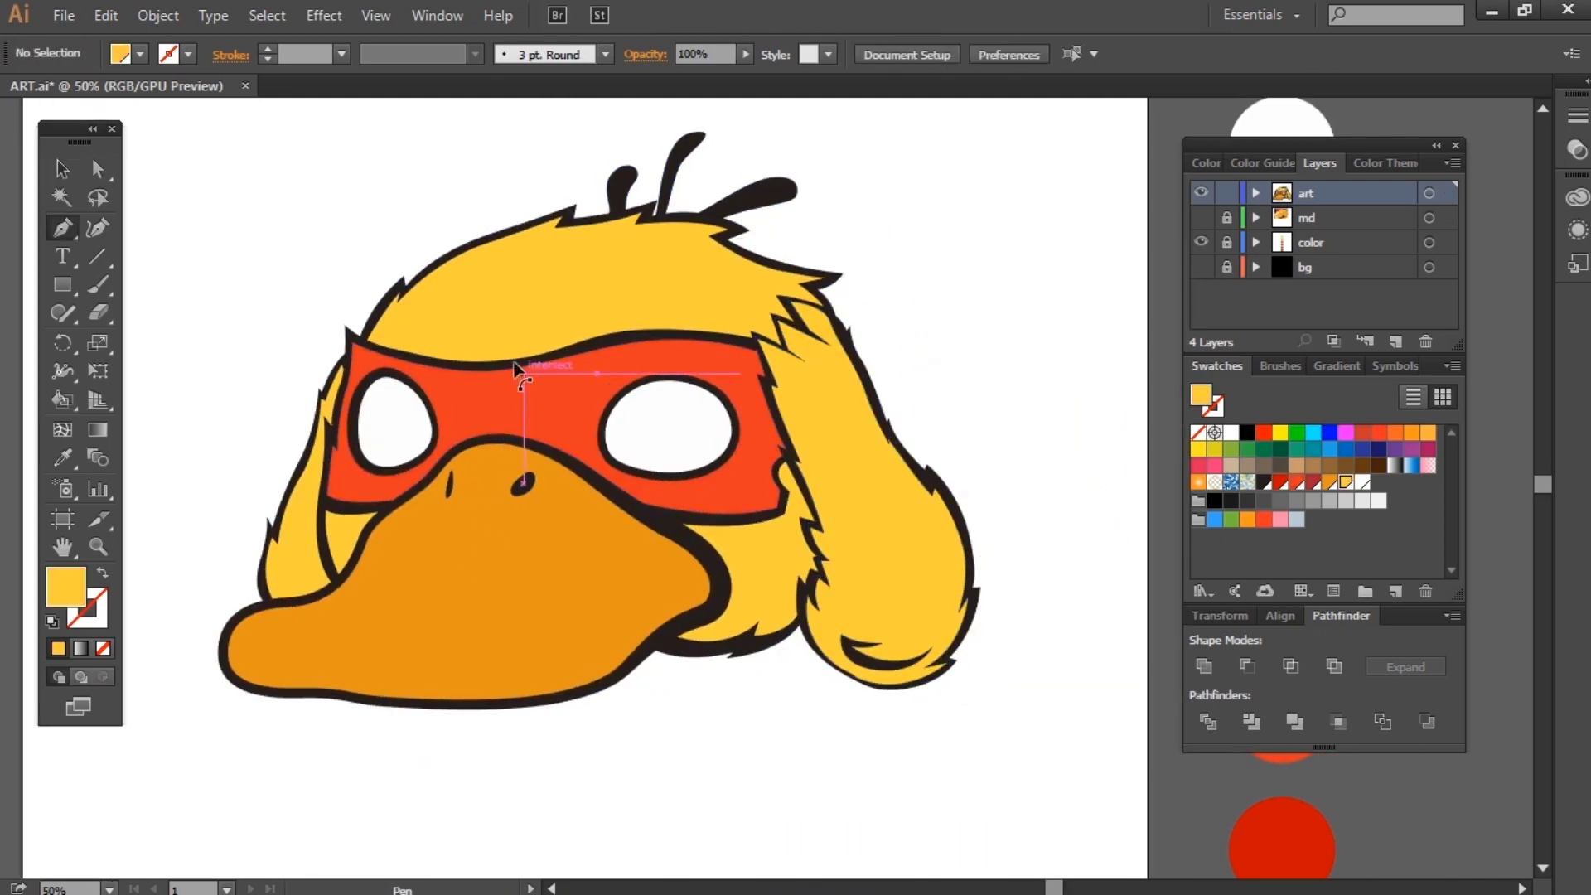
key("ctrl+plus")
key("ctrl+plus")
left_click(950, 400)
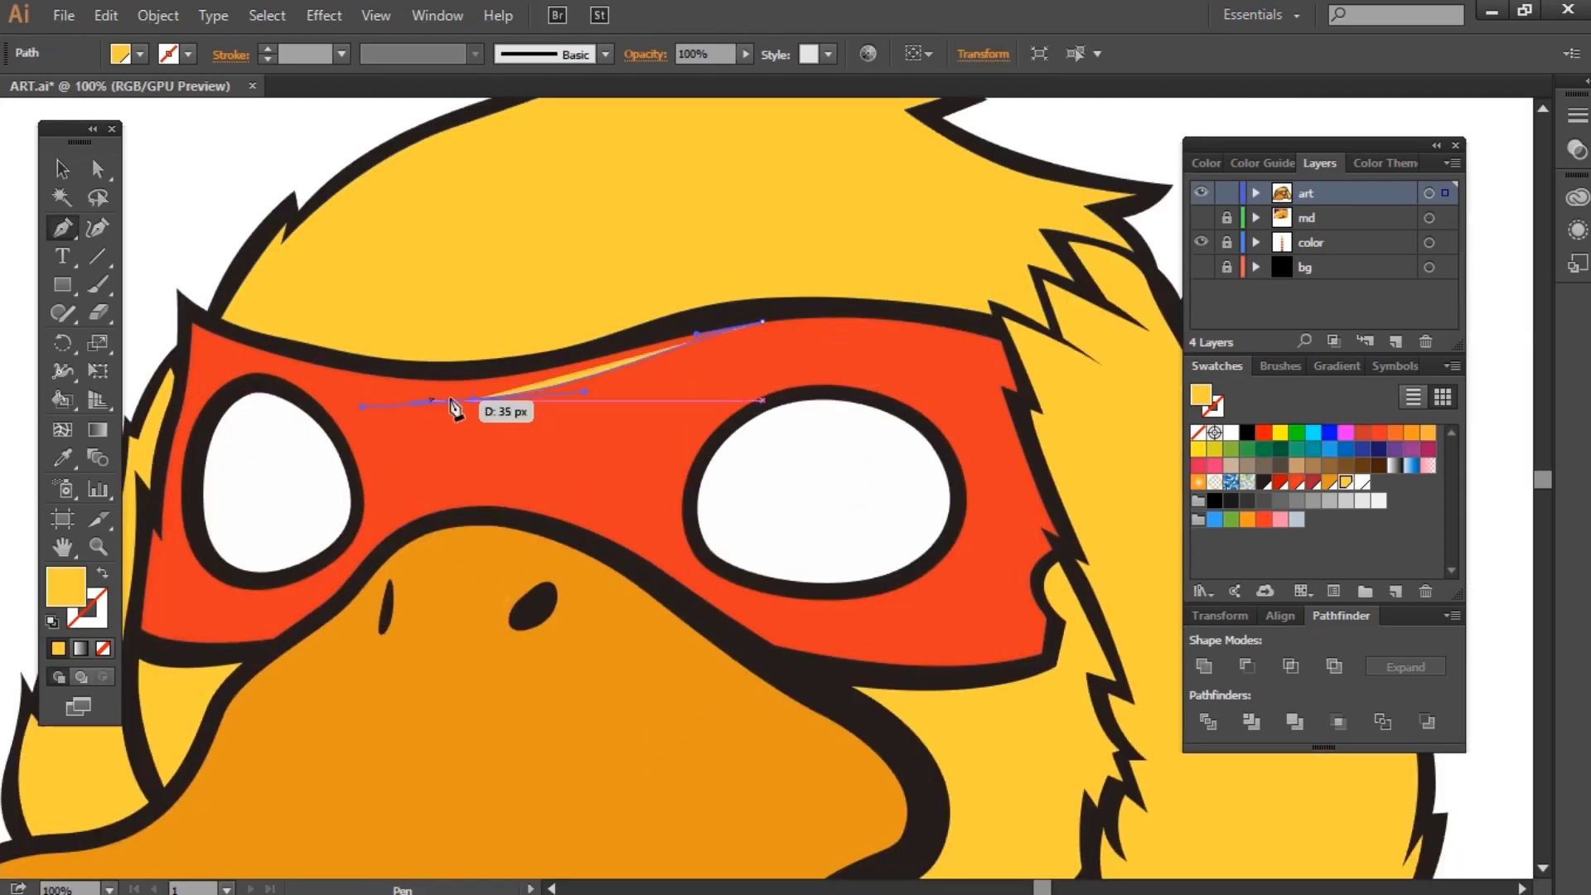
left_click_drag(455, 408, 458, 406)
left_click(473, 405, "alt")
left_click_drag(465, 552, 440, 619)
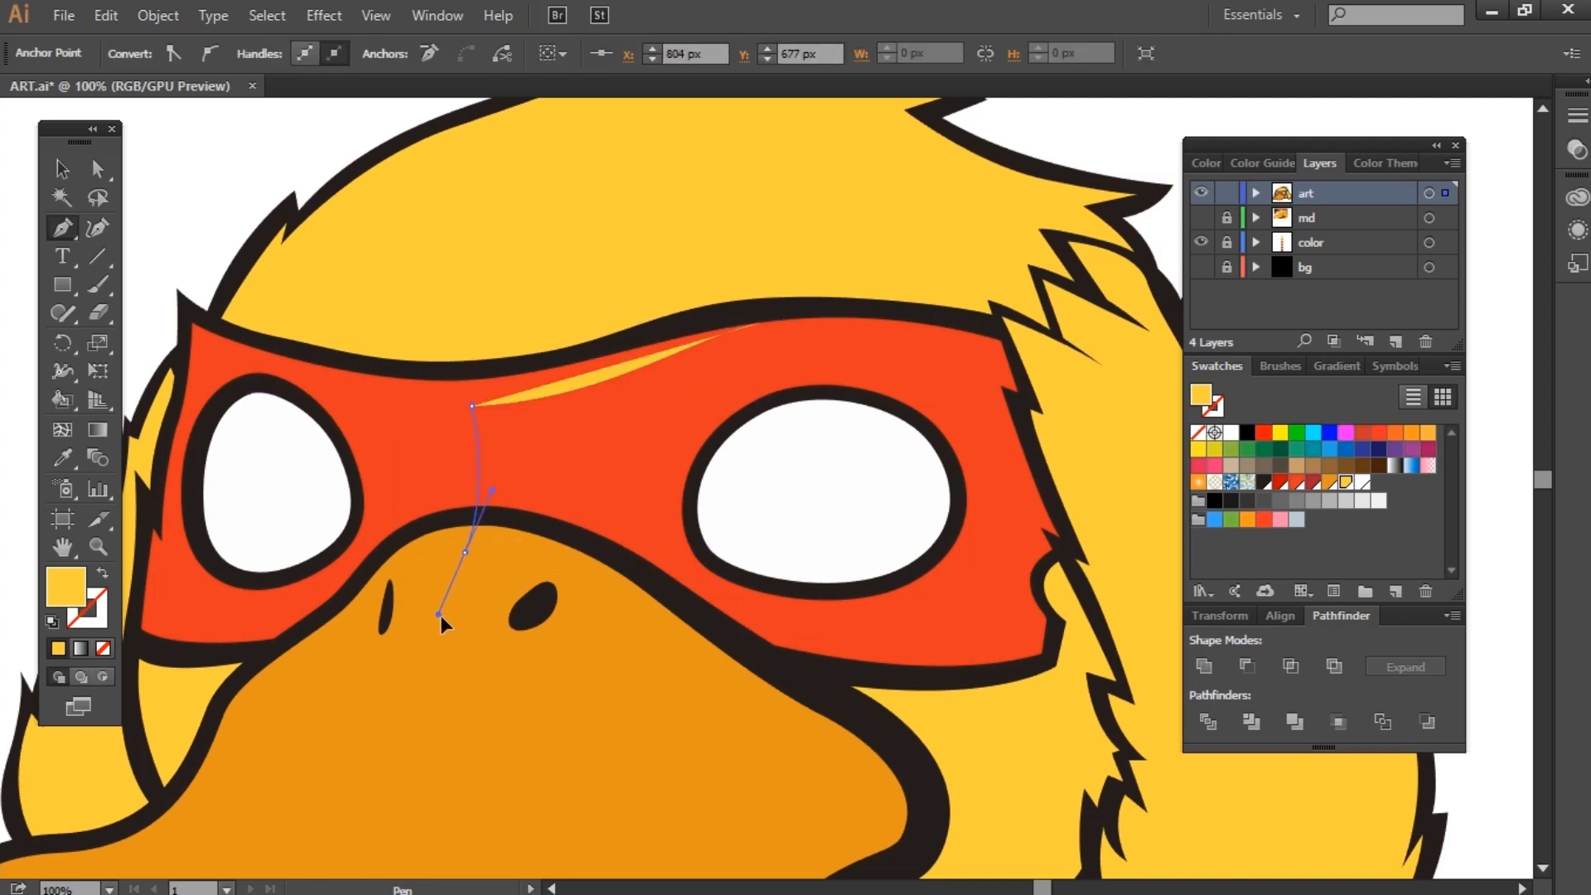
left_click(586, 676)
left_click(932, 711)
left_click(1102, 366)
left_click(775, 313)
key("ctrl+minus")
key("ctrl+minus")
key("ctrl+minus")
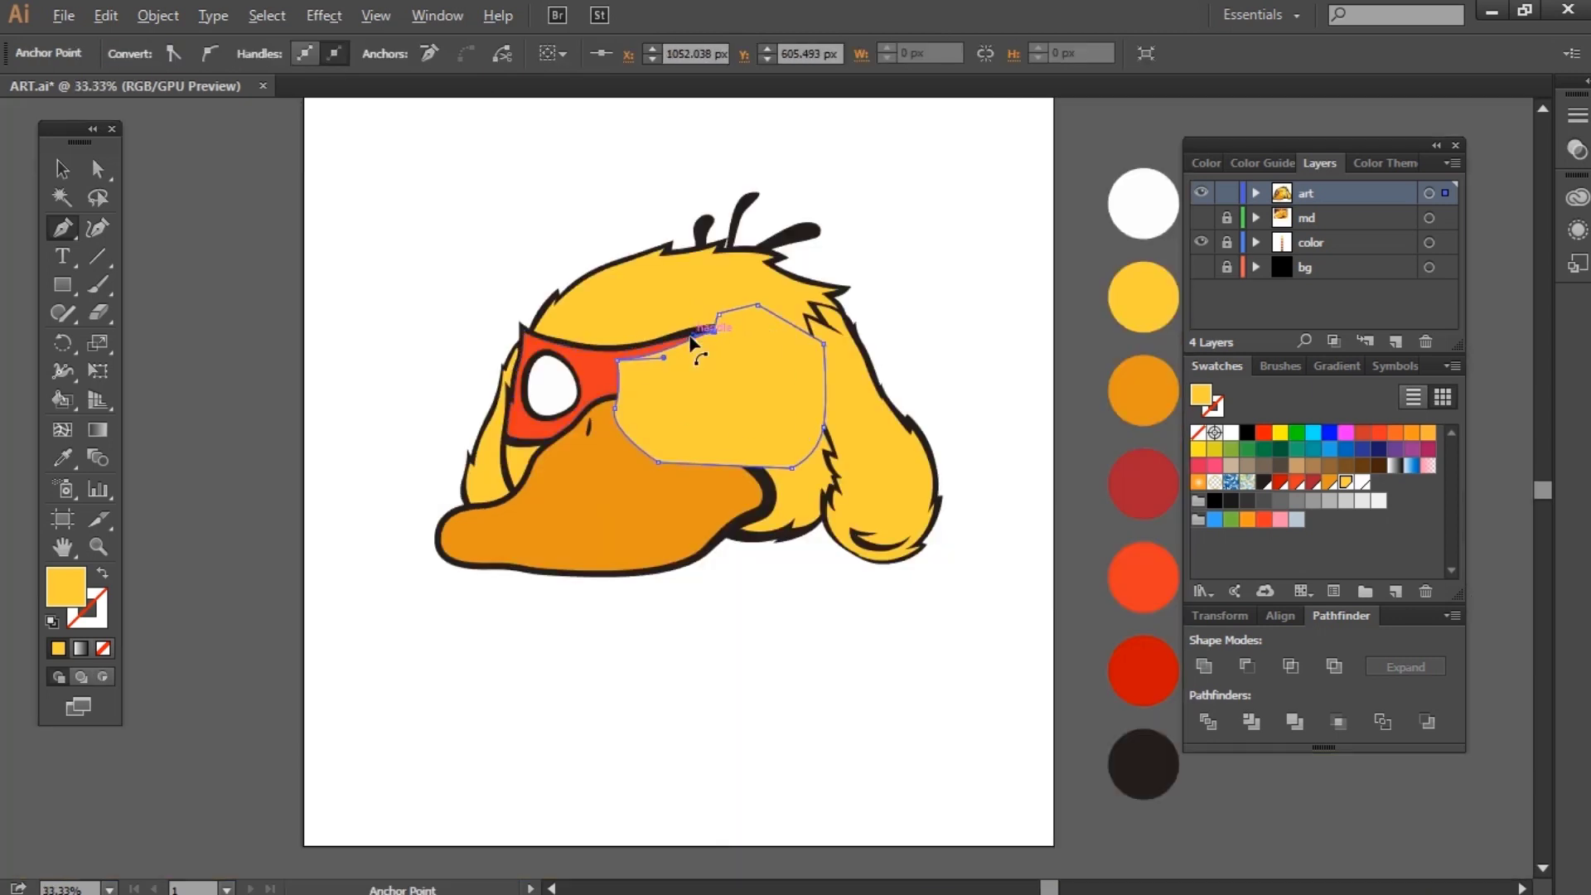
Step: Fill the shape dark red and remove its eye-area part with Shape Builder
left_click(692, 339)
left_click(595, 364, "shift")
key("shift+m")
key("ctrl+plus")
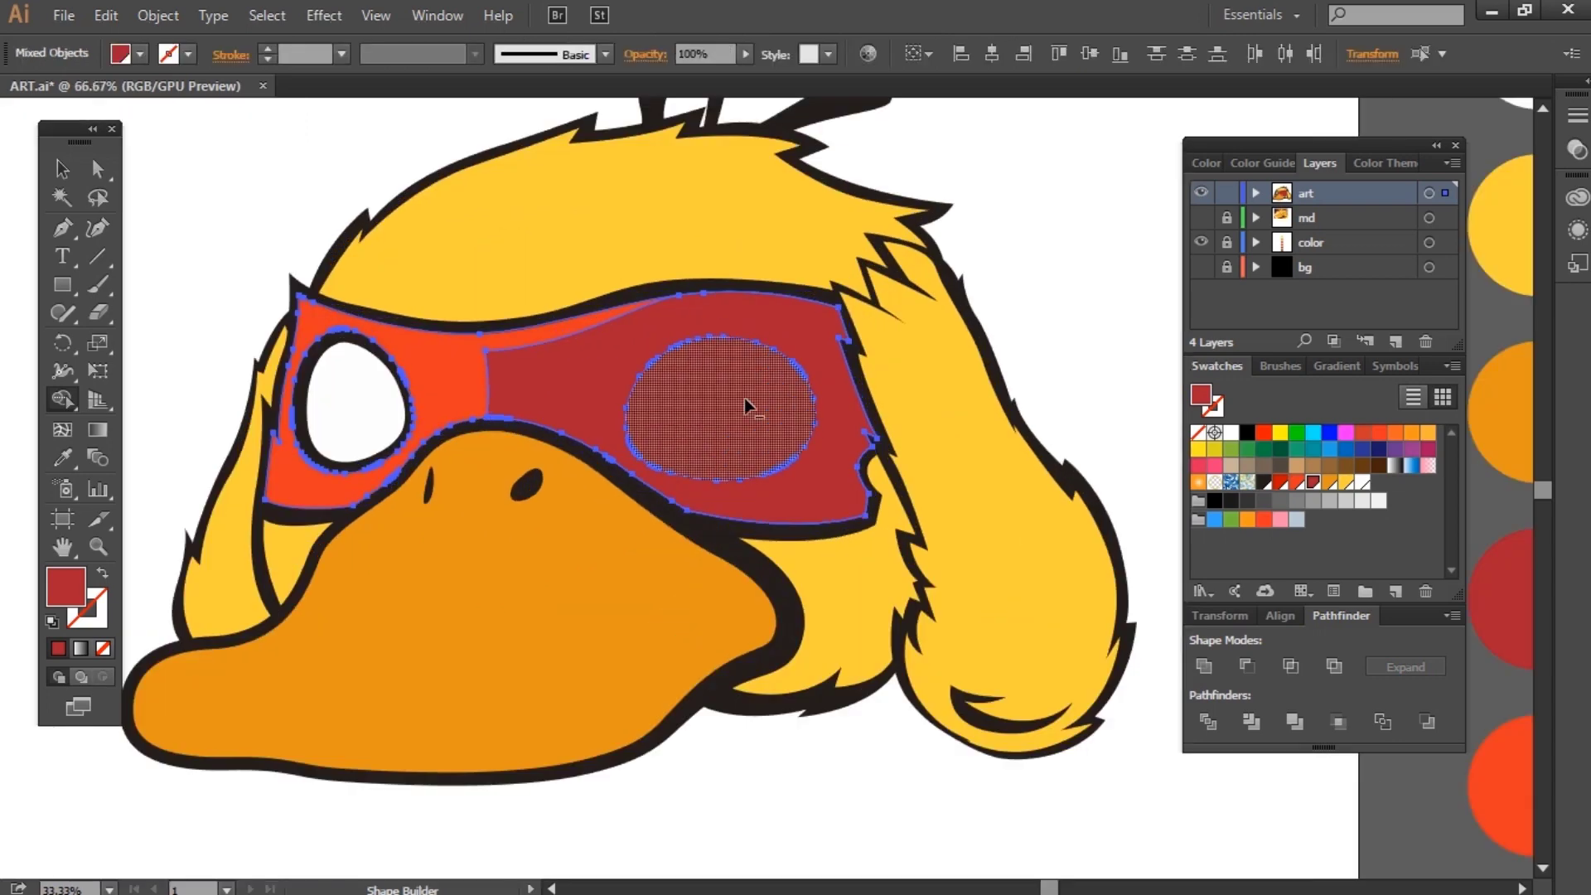
left_click(746, 406, "alt")
key("ctrl+shift+a")
key("v")
key("ctrl+minus")
key("ctrl+minus")
Step: Start the beak shadow path with the Pen tool along the beak top, curving down across the beak
scroll(599, 415, "up", 2)
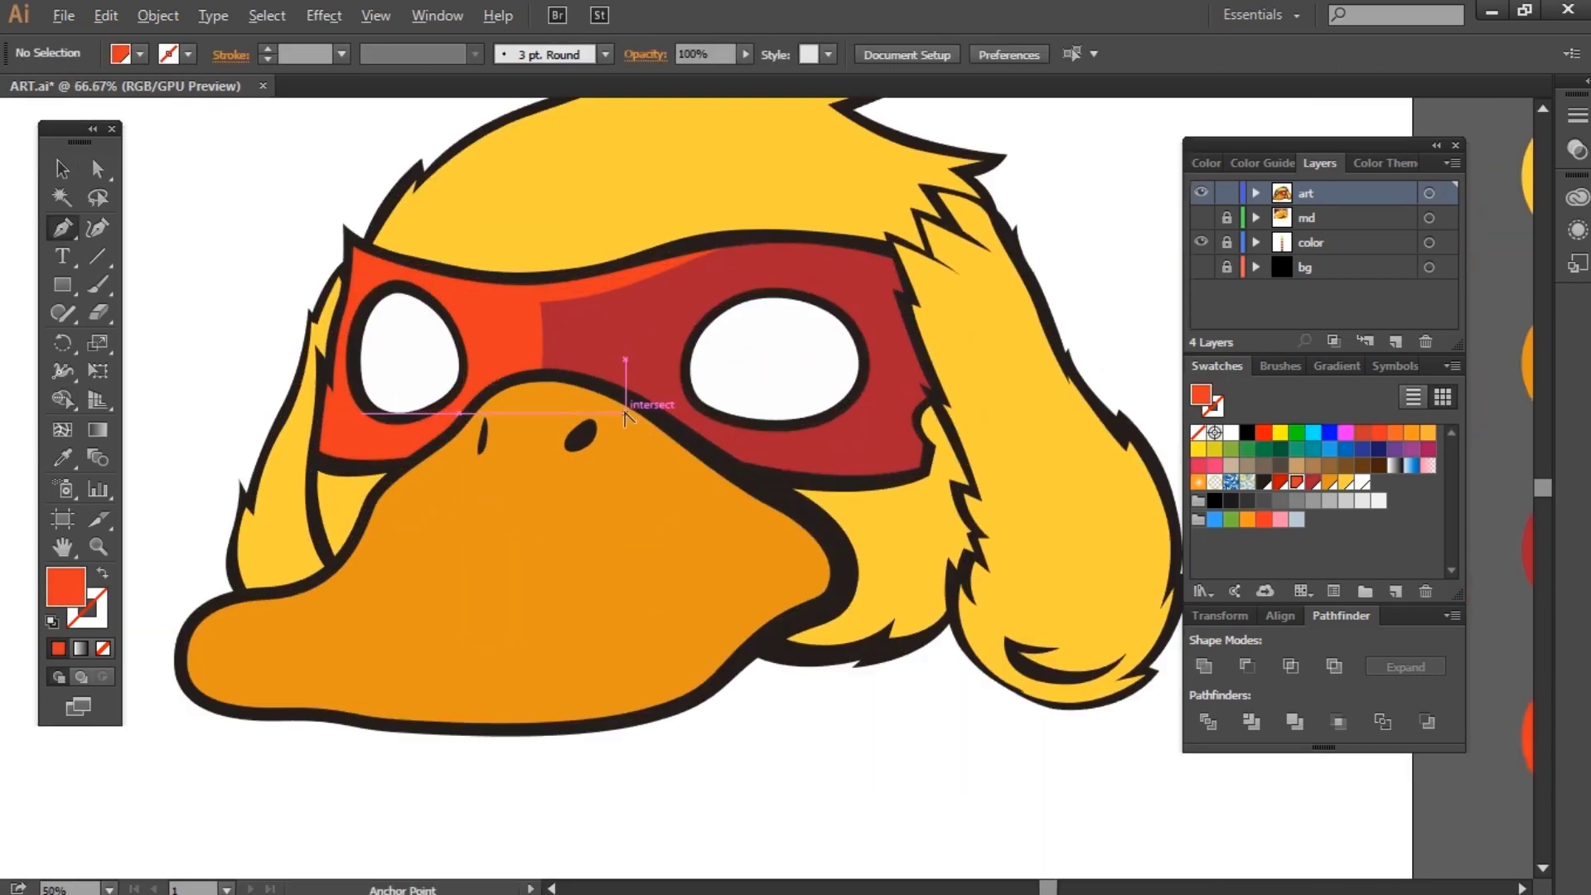
scroll(586, 390, "up", 2)
scroll(538, 390, "down", 2)
scroll(580, 390, "up", 2)
left_click_drag(620, 392, 692, 393)
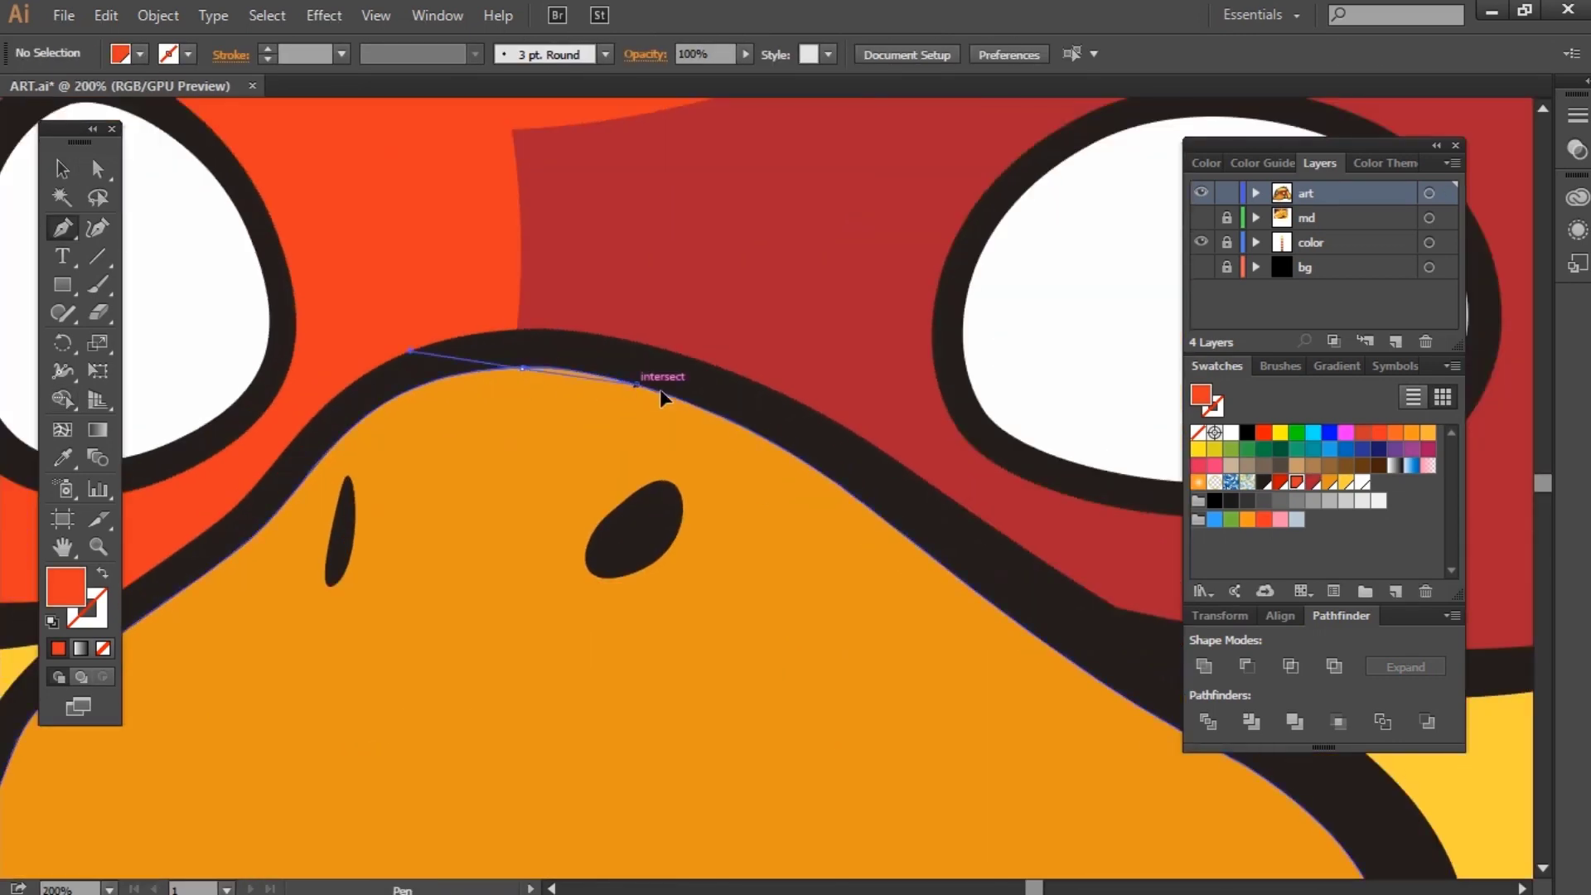
left_click(720, 418)
left_click_drag(795, 666, 808, 688)
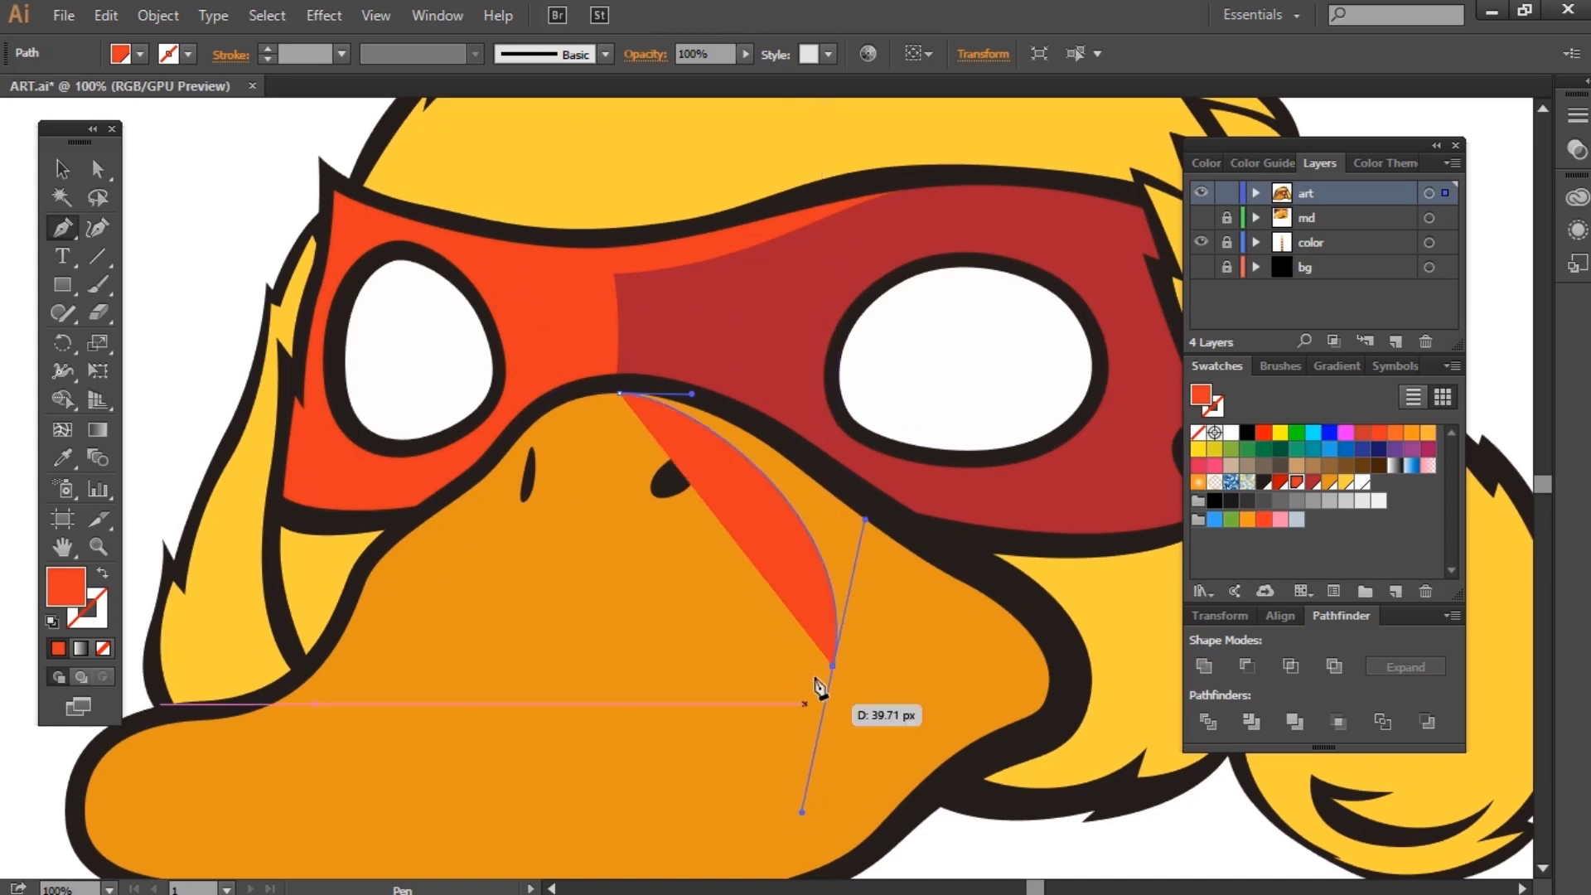
left_click_drag(821, 744, 781, 561)
key("shift+x")
left_click_drag(787, 717, 841, 528)
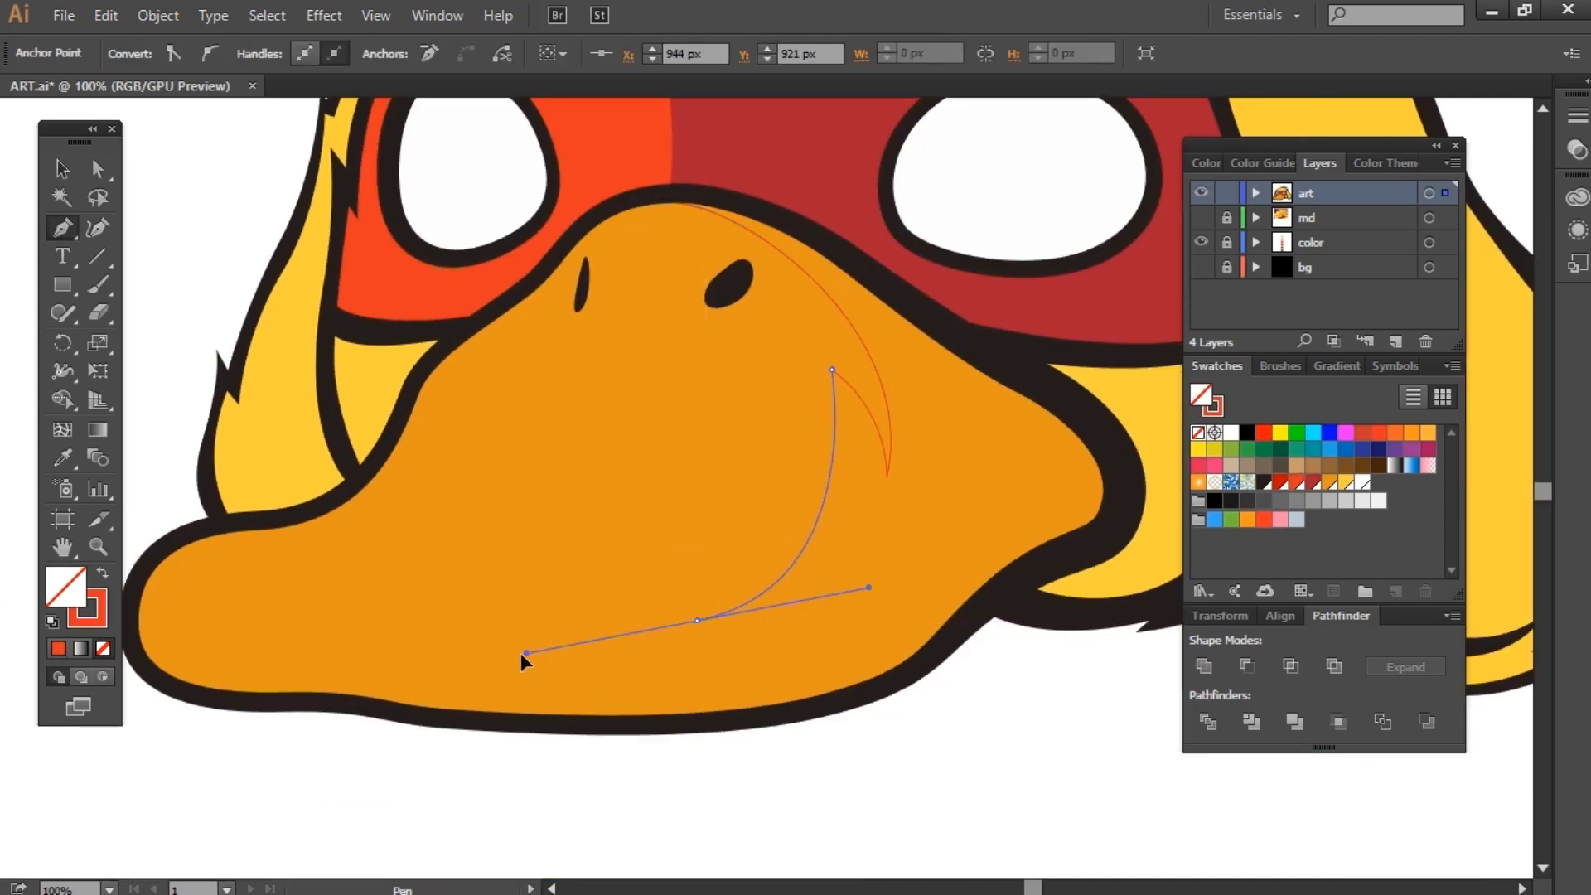
Step: Finish the shadow outline around the beak's lower part and close the shape
mouse_move(300, 640)
left_mouse_down()
mouse_move(219, 642)
mouse_move(460, 627)
left_mouse_up()
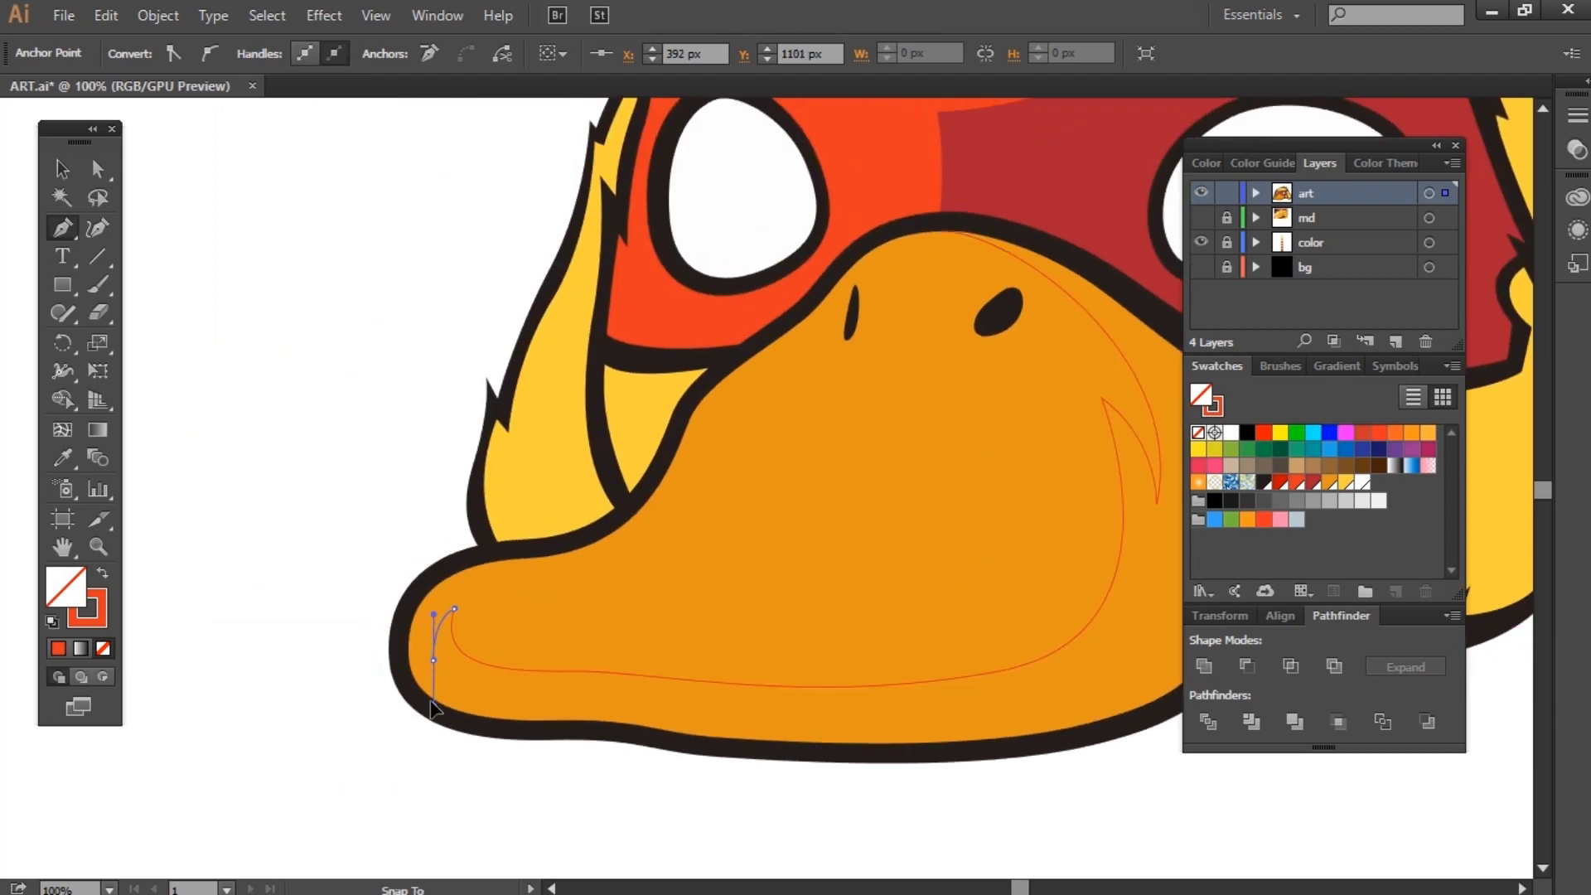
left_click(299, 533)
key("ctrl+minus")
left_click(321, 725)
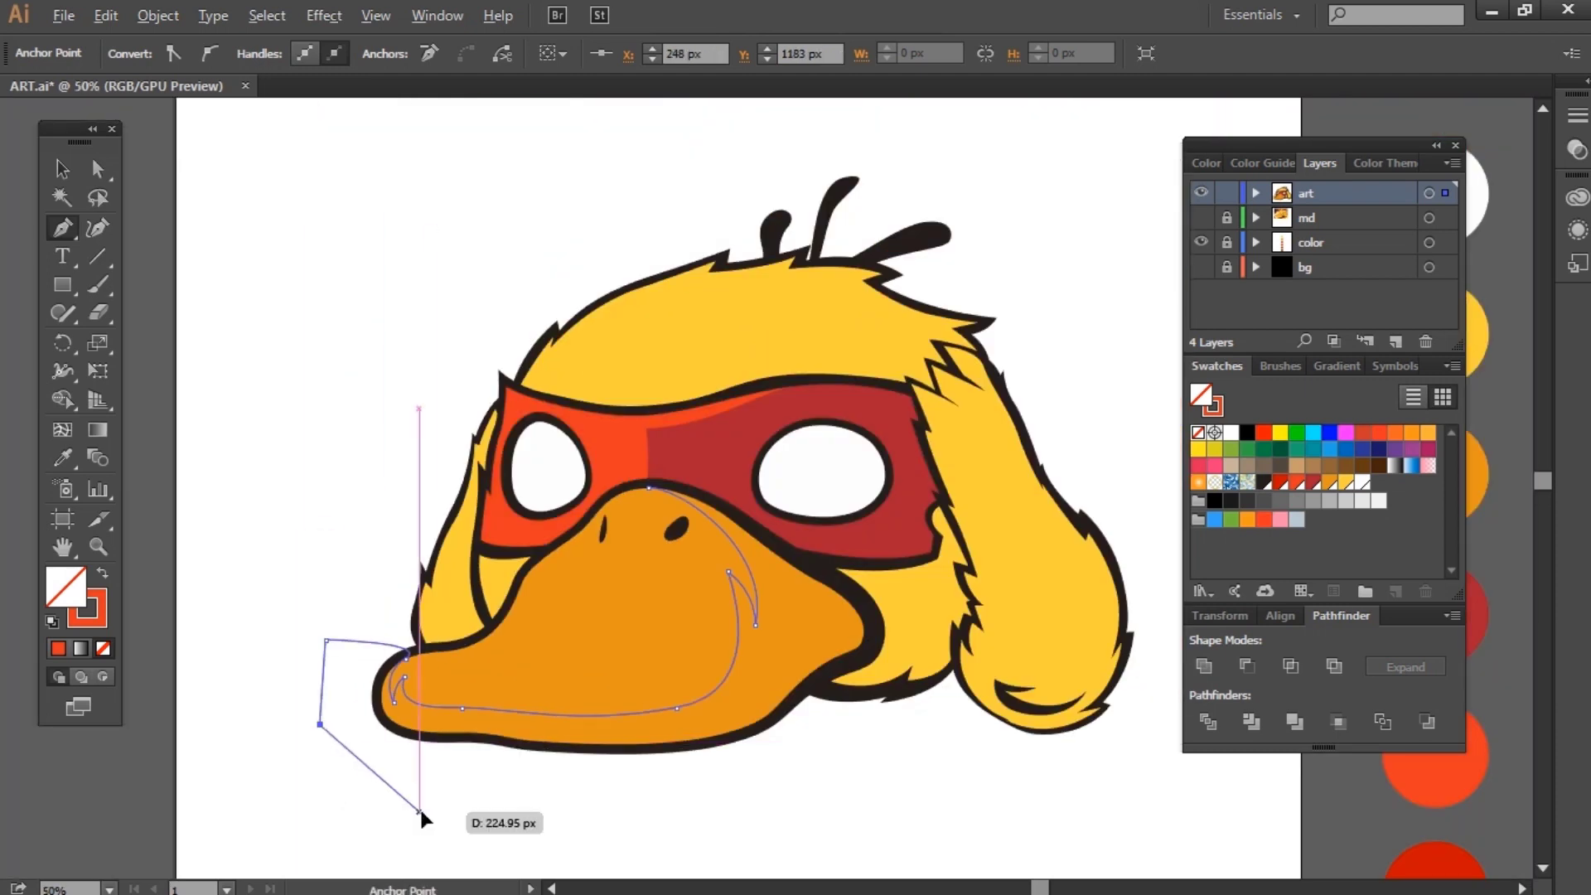
left_click(771, 811)
left_click(910, 605)
left_click_drag(847, 541, 792, 509)
left_click(763, 461)
left_click_drag(649, 489, 654, 497)
Step: Fill the shadow with the beak orange and set it to Multiply at 50% opacity
left_click(686, 569)
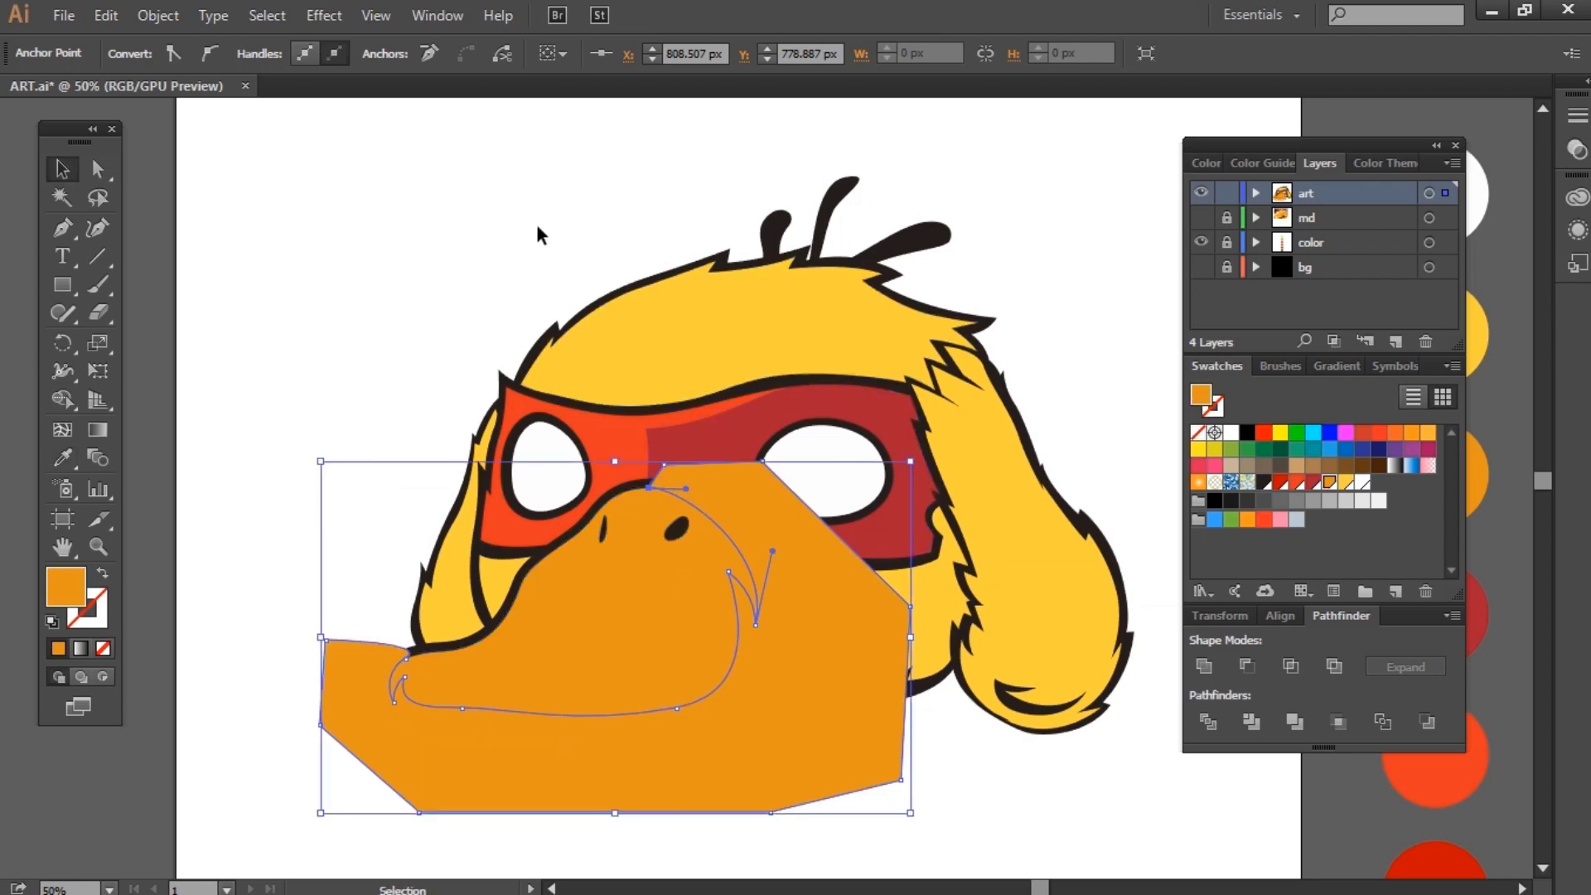
key("v")
left_click(644, 54)
left_click(456, 92)
left_click(453, 174)
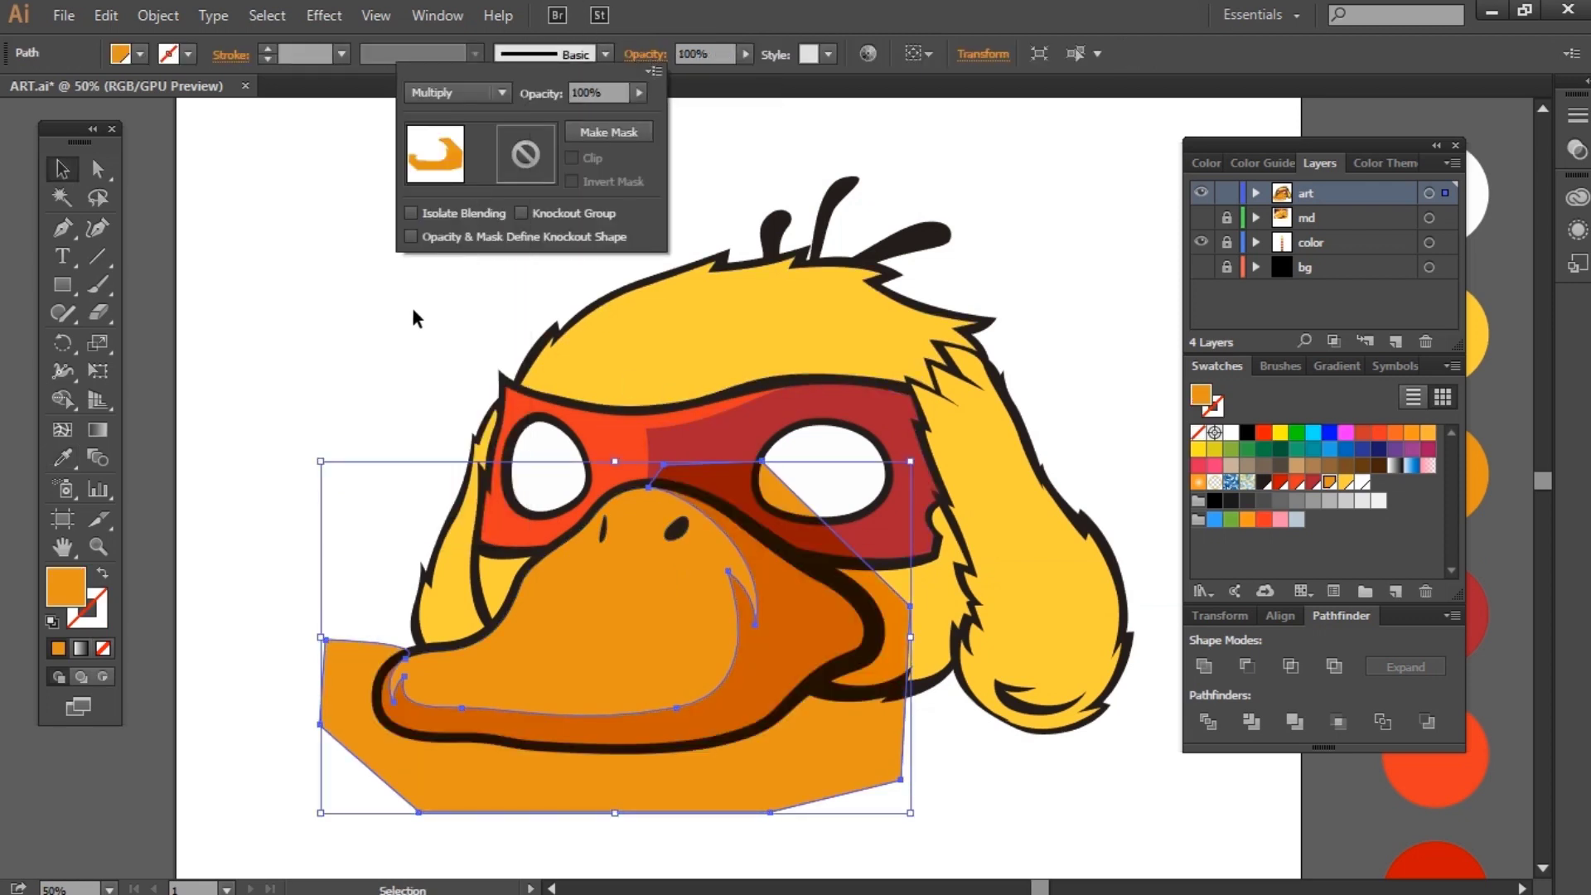
left_click(416, 320)
left_click(808, 544)
key("5")
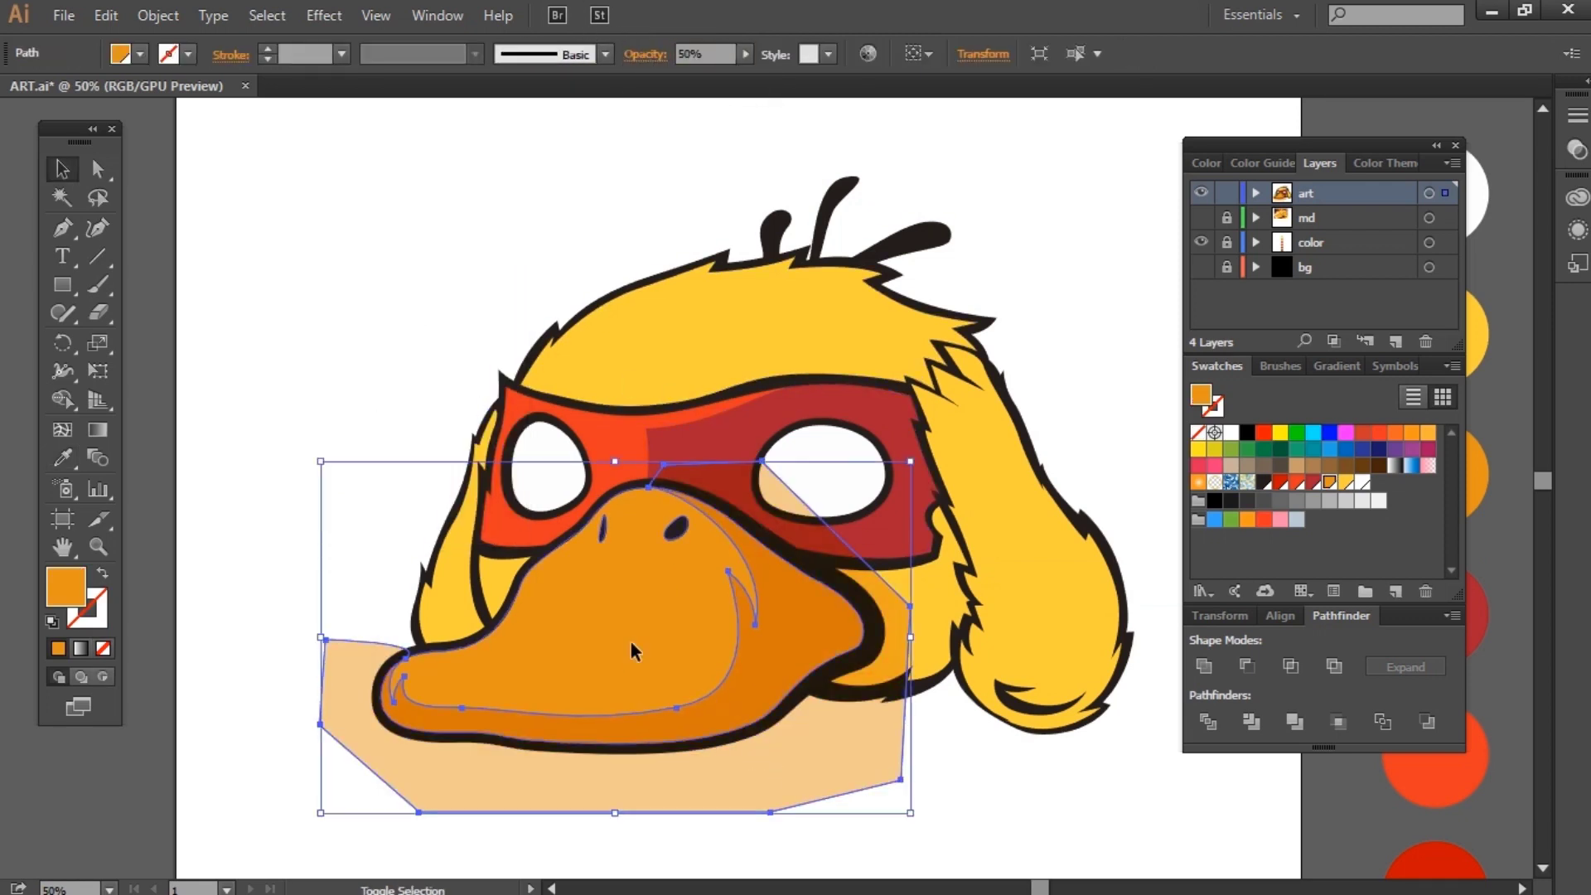
Step: Clip the shadow inside the beak shape with a clipping mask (Ctrl+7)
left_click(762, 743, "shift")
key("ctrl+7")
left_click(852, 763)
scroll(536, 693, "right", 3)
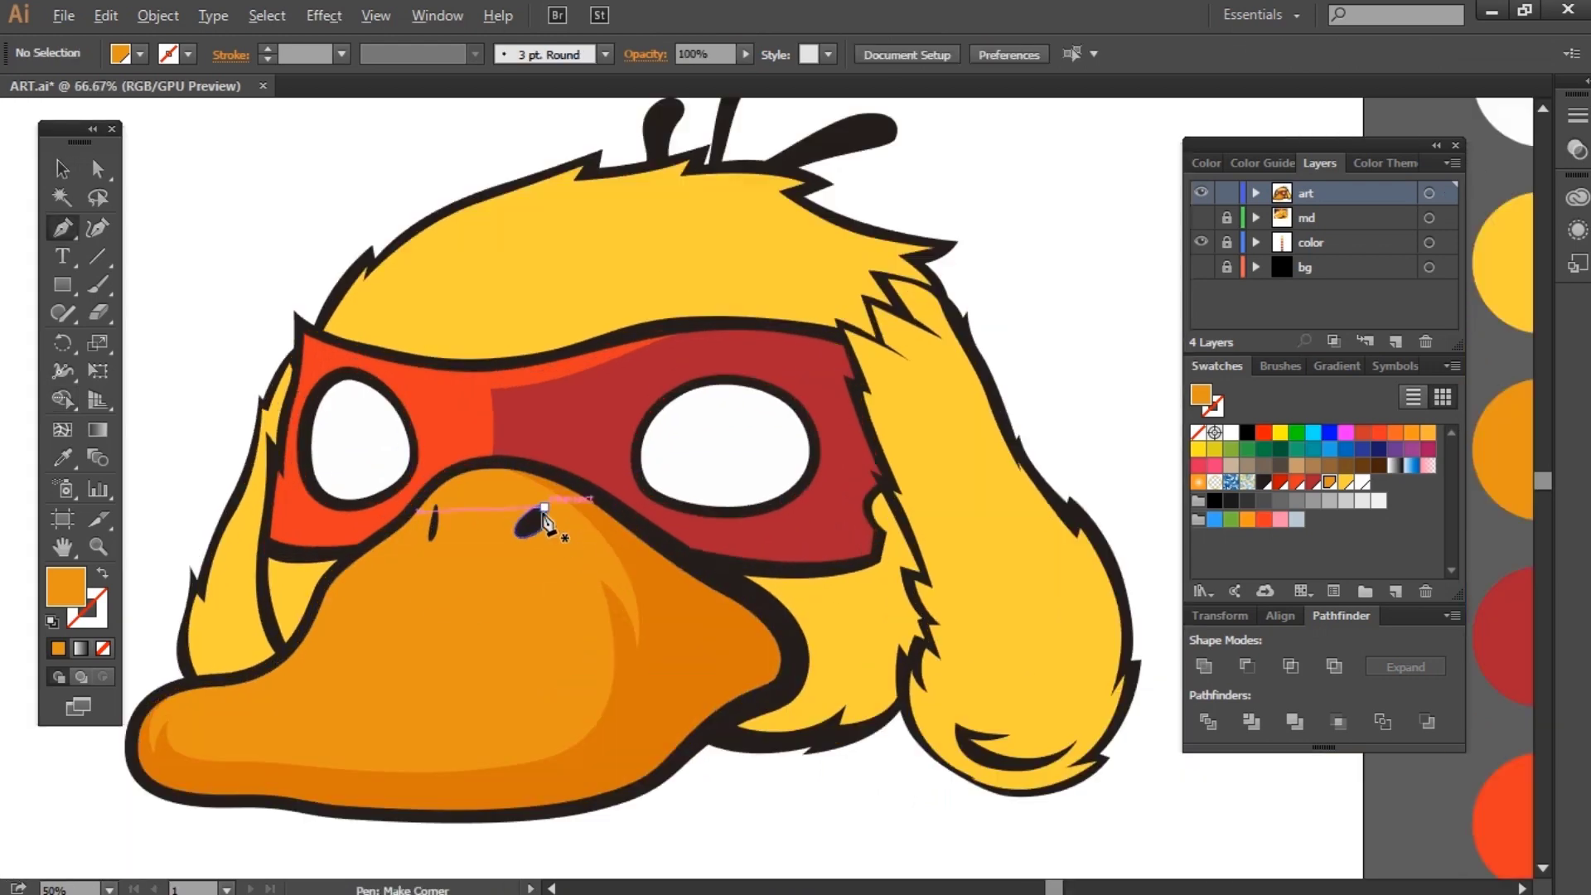
Step: Draw an oval over the right nostril and merge it into the nostril with Shape Builder
scroll(533, 515, "up", 4)
key("p")
left_click_drag(473, 588, 343, 562)
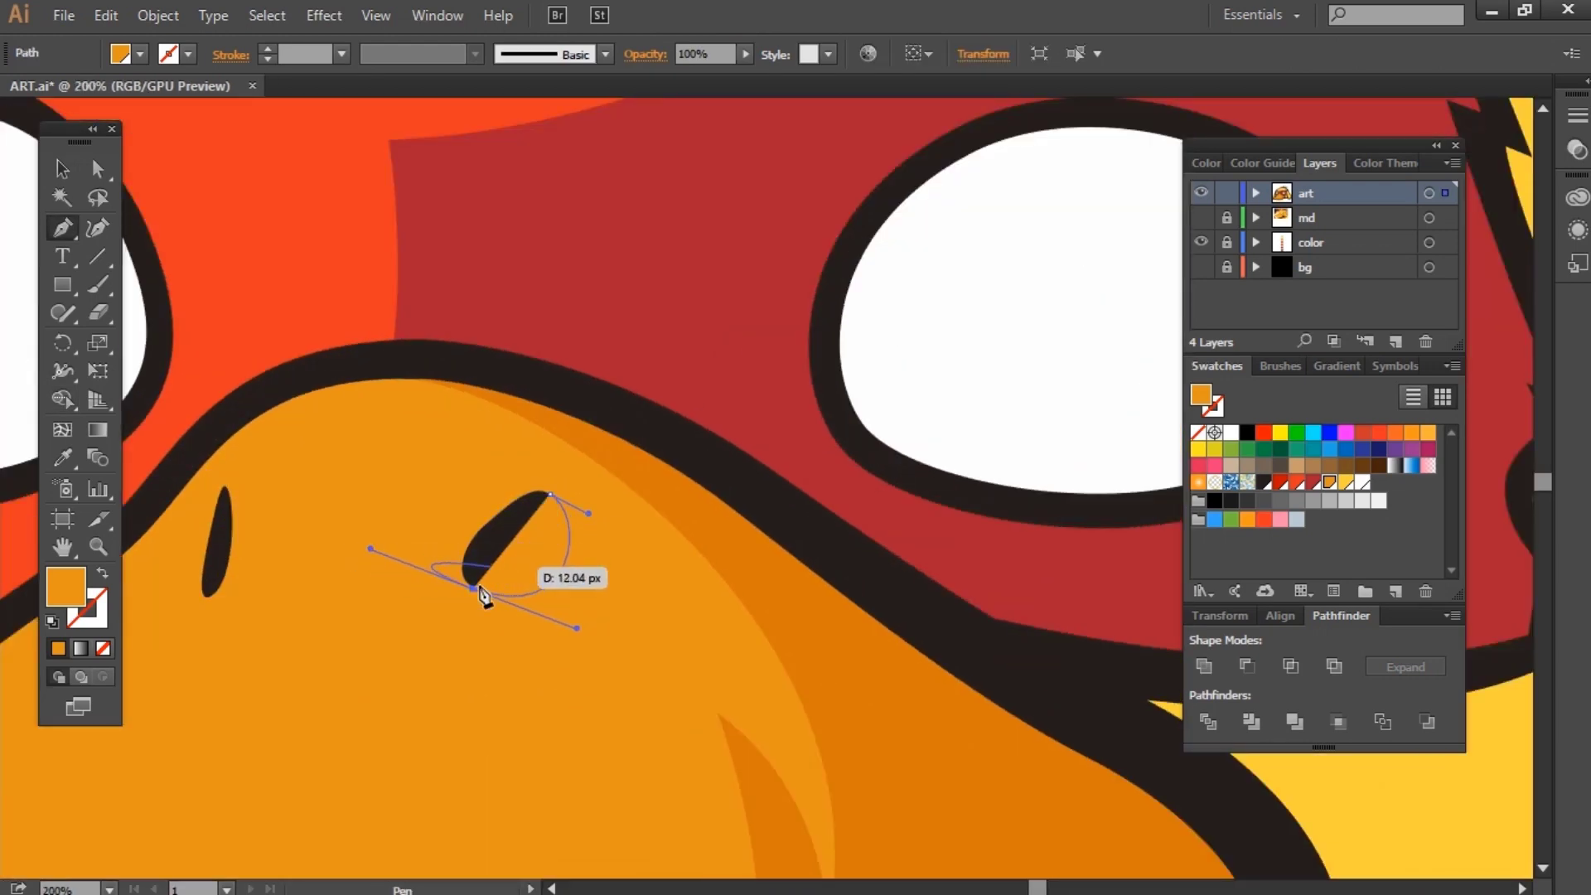
mouse_move(483, 593)
left_mouse_down()
mouse_move(551, 518)
mouse_move(587, 509)
left_mouse_up()
left_click(645, 618, "ctrl+shift")
key("shift+m")
left_click(479, 574)
Step: Draw a shadow beside the left nostril and fill it with shadow orange
scroll(291, 558, "left", 5)
key("p")
mouse_move(563, 618)
left_mouse_down()
mouse_move(540, 633)
mouse_move(545, 562)
left_mouse_up()
left_click_drag(564, 487, 573, 527)
left_click(885, 586)
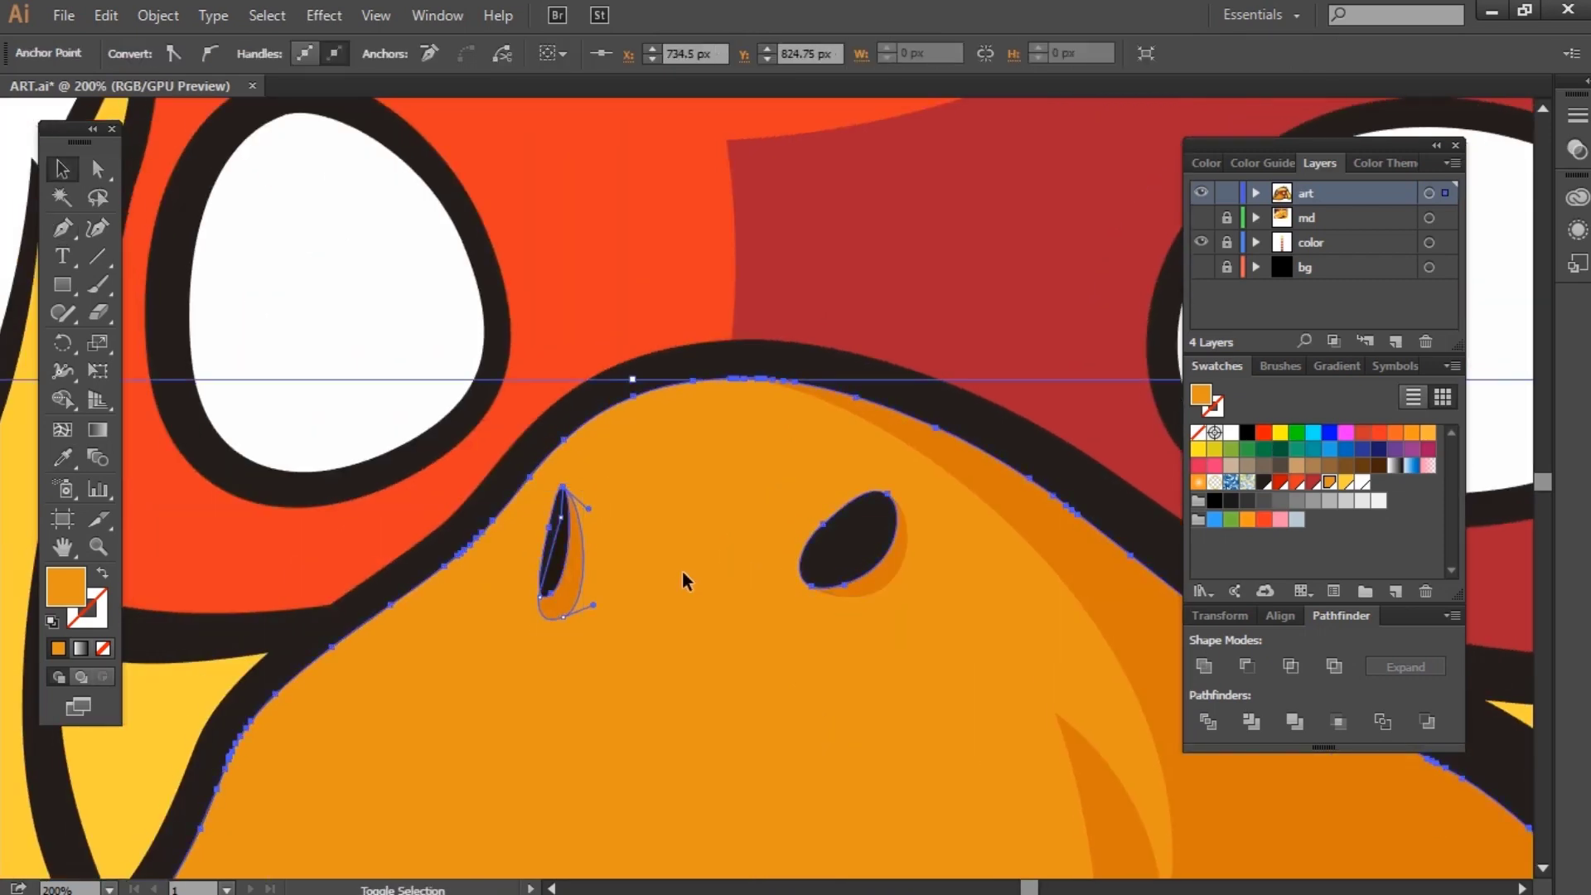
key("ctrl+shift+a")
key("ctrl+1")
Step: Draw a small white oval highlight on the beak
key("p")
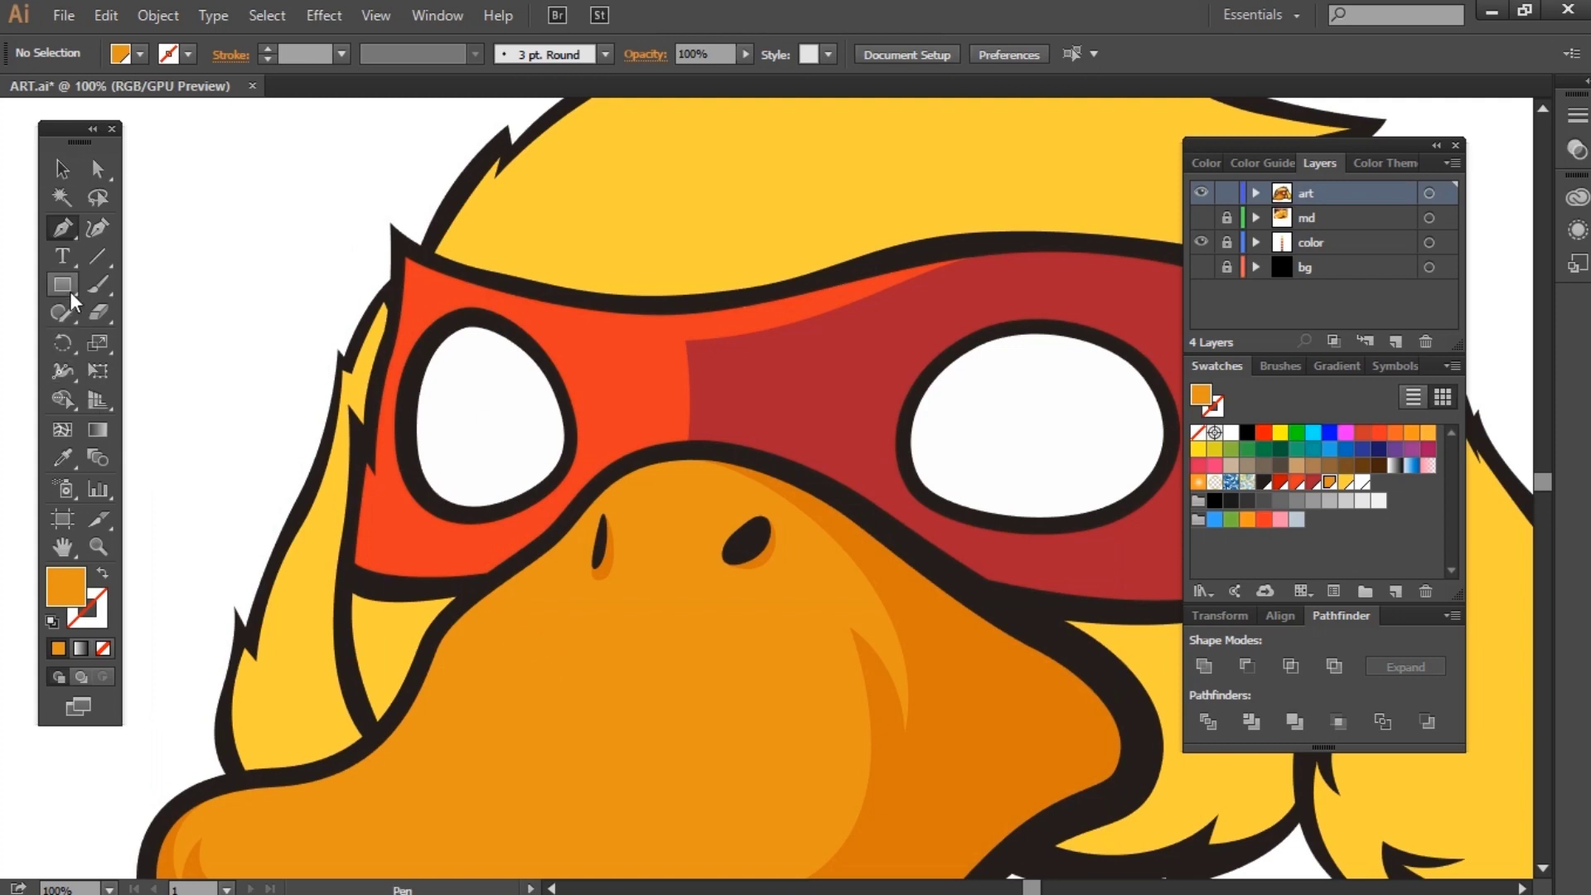
left_click_drag(526, 734, 526, 734)
key("i")
left_click(461, 400)
scroll(558, 402, "left", 5)
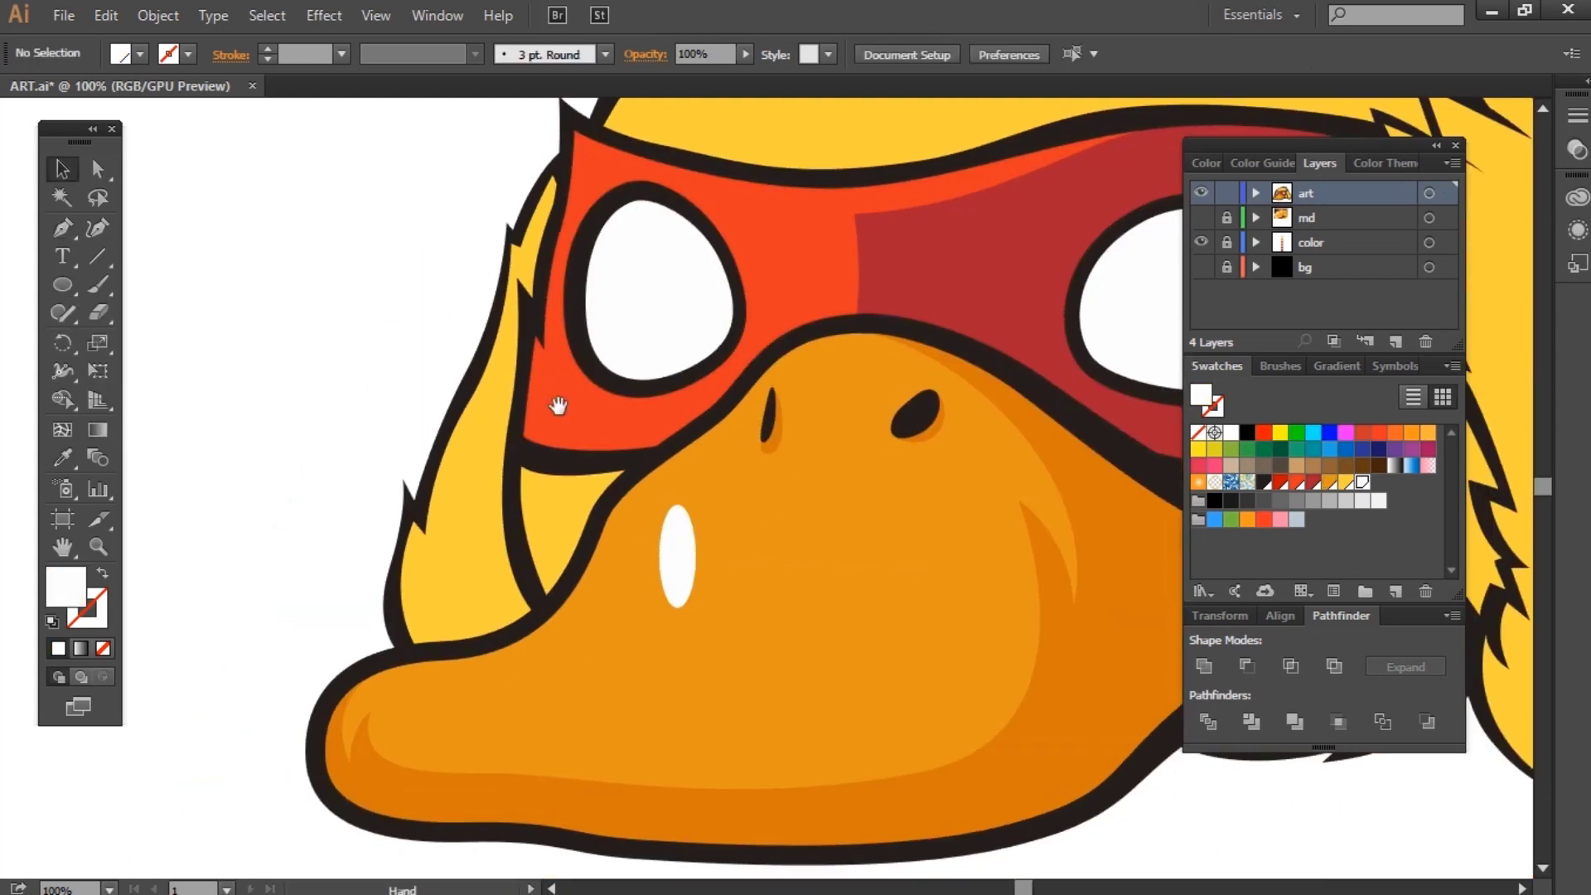
key("v")
left_click(677, 556)
left_click_drag(726, 509, 712, 514)
Step: Move the white highlight to the beak's upper-left edge and tilt it along the curve
key("ctrl+shift+a")
left_click_drag(650, 586, 615, 527)
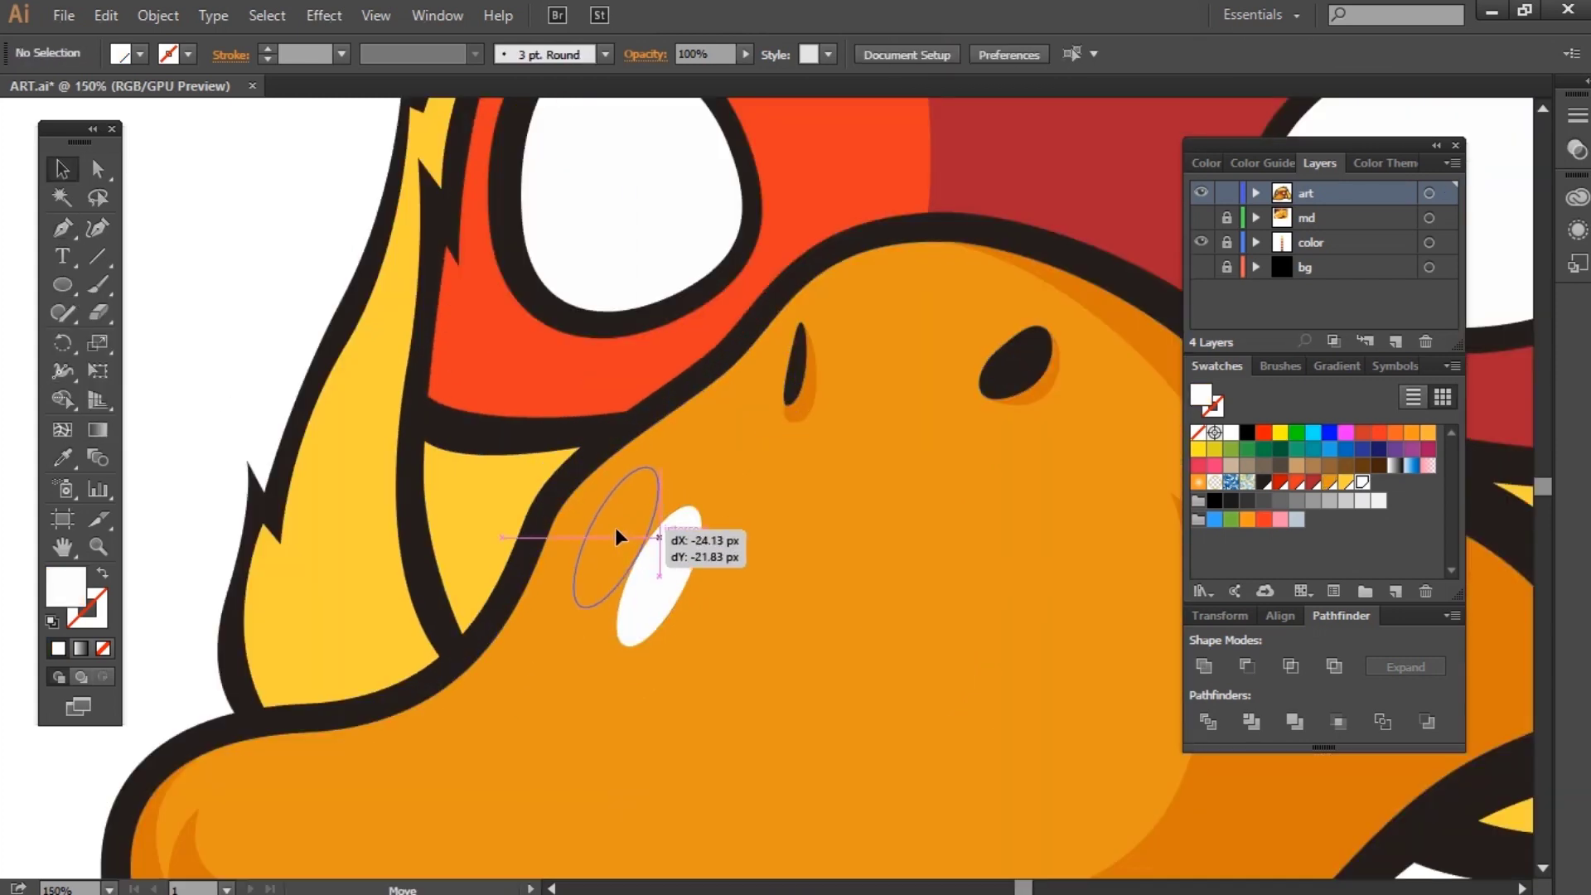
key("ctrl+minus")
key("ctrl+minus")
scroll(522, 460, "up", 5)
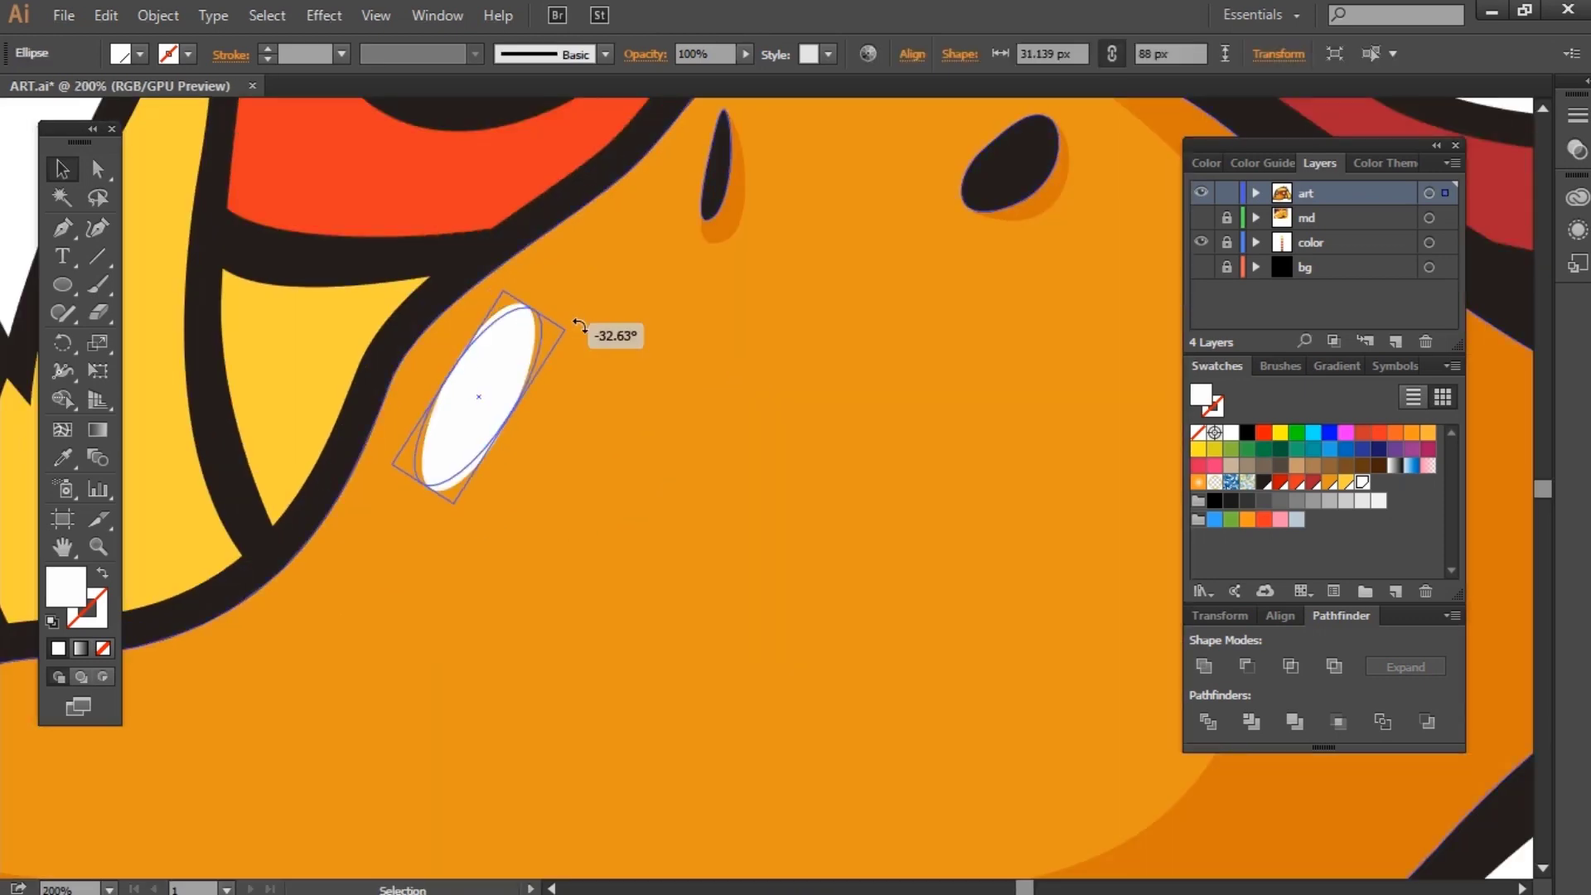
key("ctrl+minus")
key("ctrl+minus")
left_click_drag(784, 634, 773, 608)
left_click(773, 608)
Step: Sample the beak orange as the fill colour and deselect
key("i")
left_click(630, 647)
key("ctrl+shift+a")
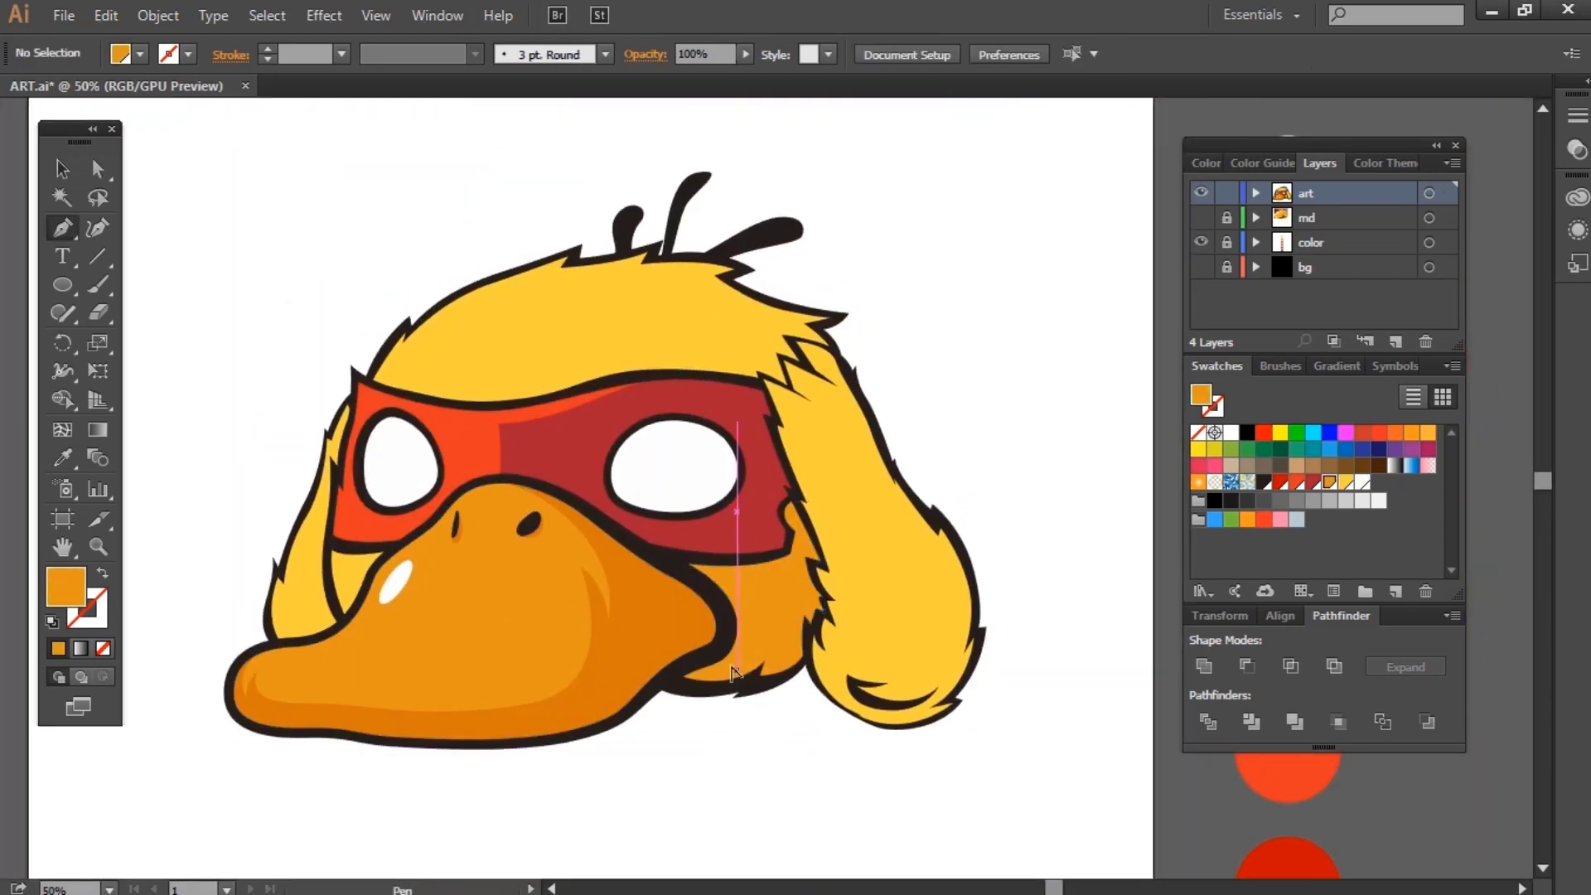
scroll(757, 580, "up", 3)
Step: Trace the neck shadow outline from below the beak up the fur to the mask
key("p")
left_click(692, 681)
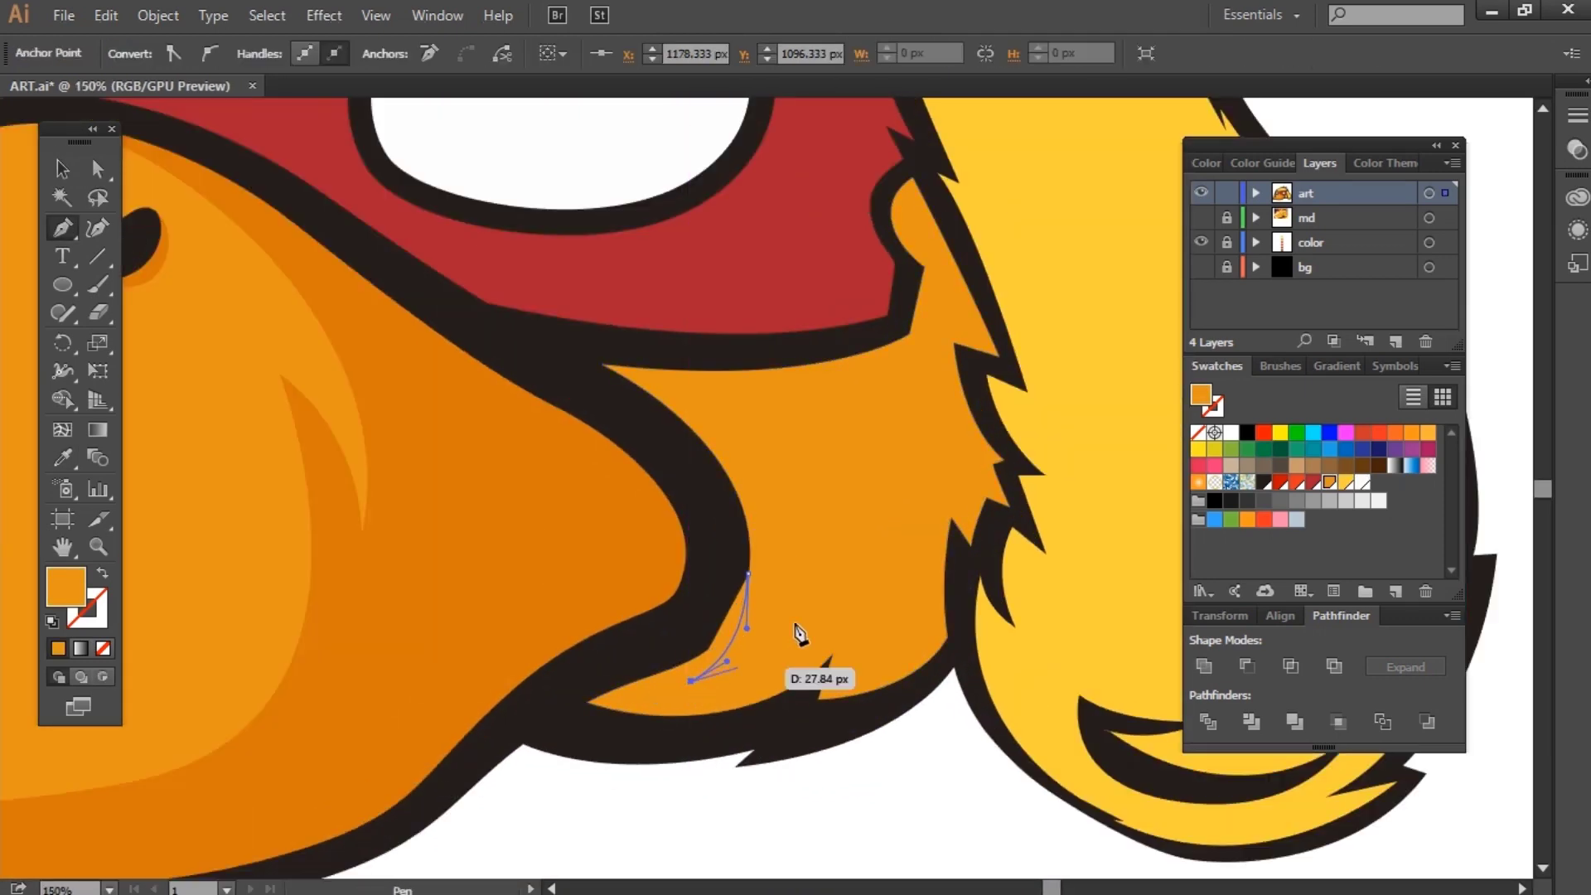
left_click_drag(846, 564, 888, 479)
left_click_drag(866, 624, 785, 670)
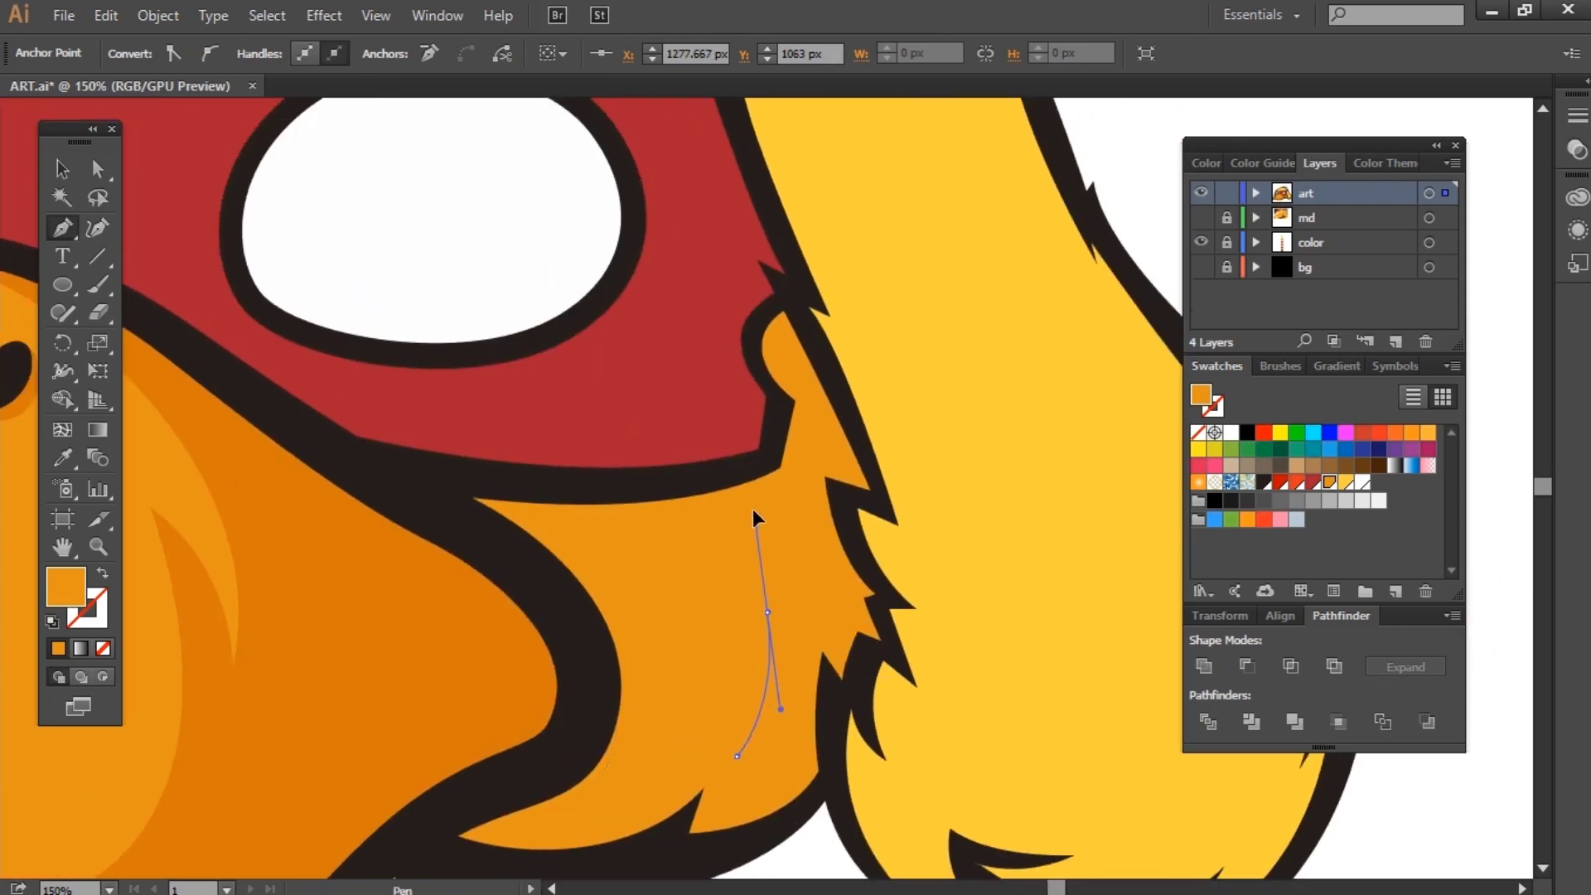
left_click_drag(723, 586, 794, 571)
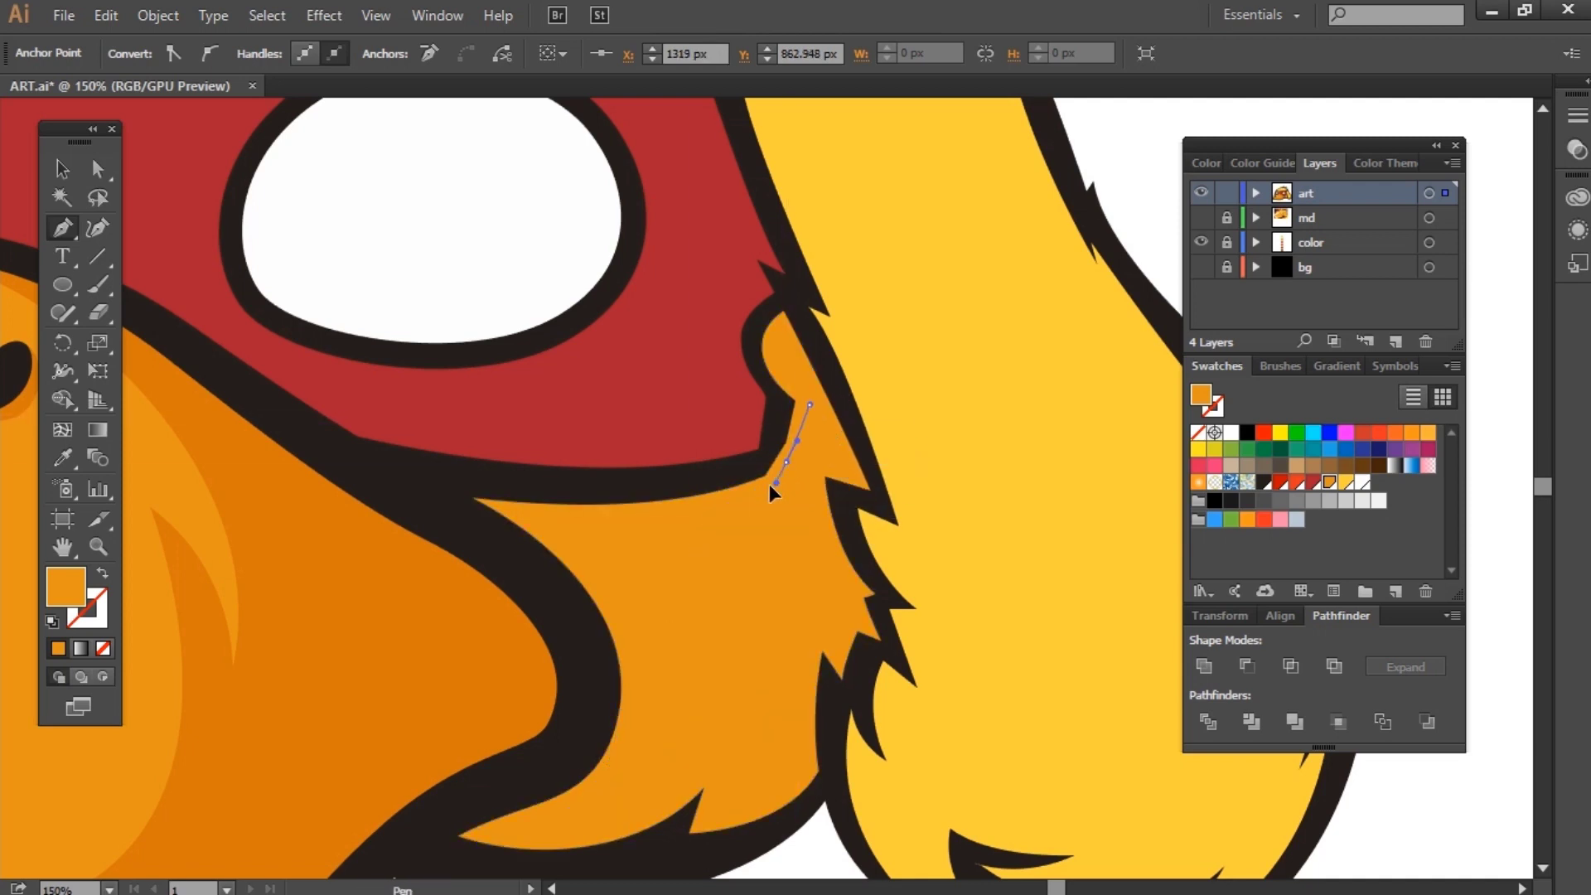
scroll(779, 480, "up", 3)
left_click_drag(793, 530, 797, 541)
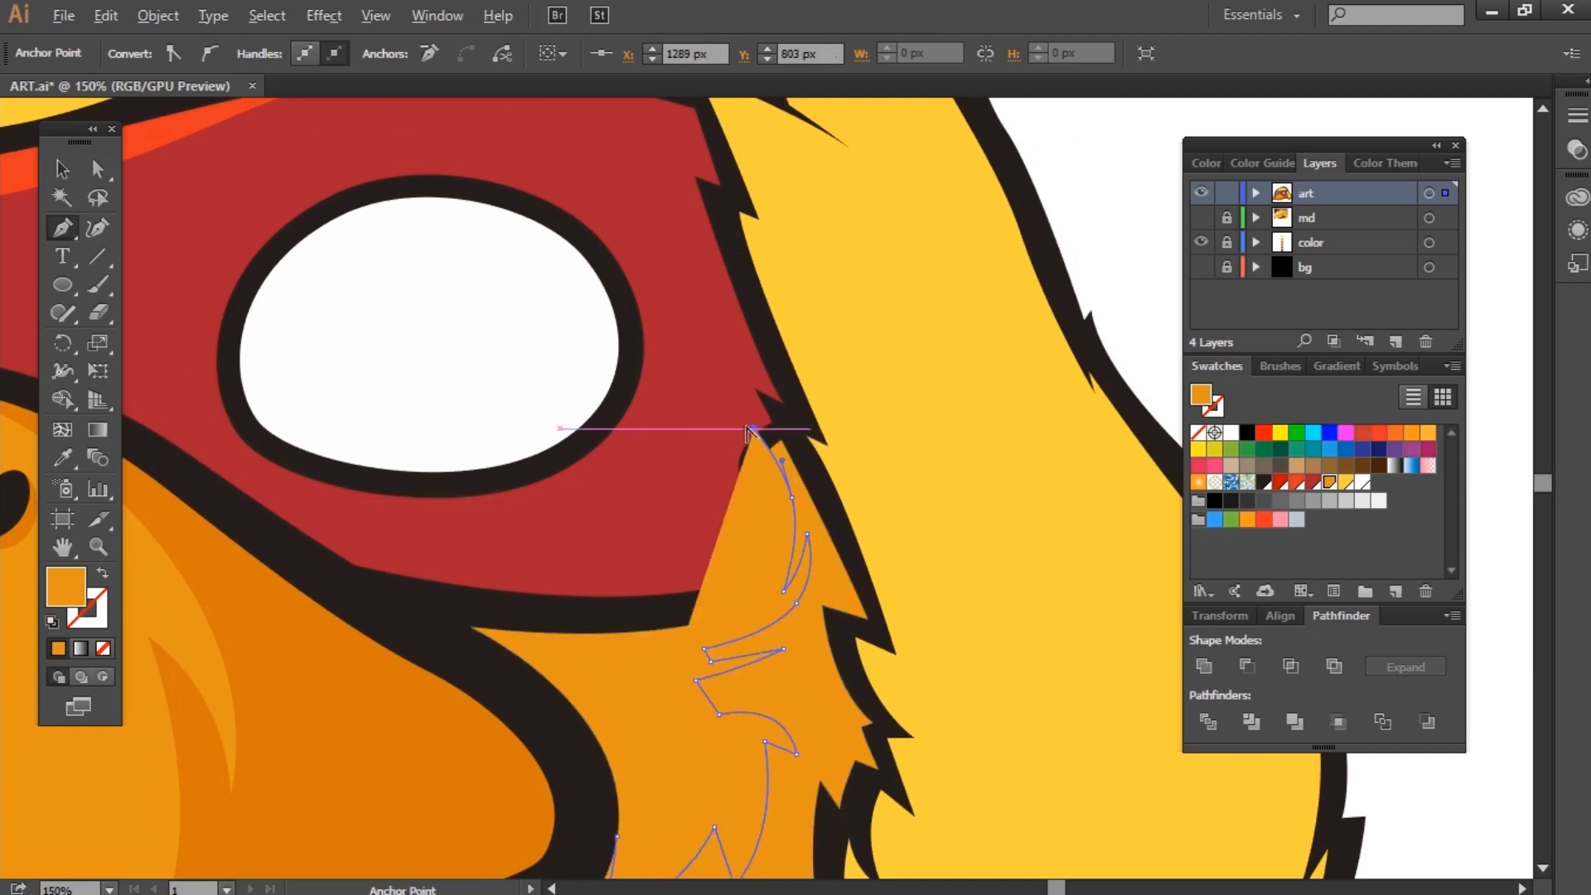
Step: Close the jagged neck shadow with outer corner points and send it to the back
key("ctrl+minus")
key("ctrl+minus")
left_click(902, 646)
left_click(762, 748)
left_click(587, 749)
left_click(555, 671)
left_click(643, 599)
left_click(685, 606)
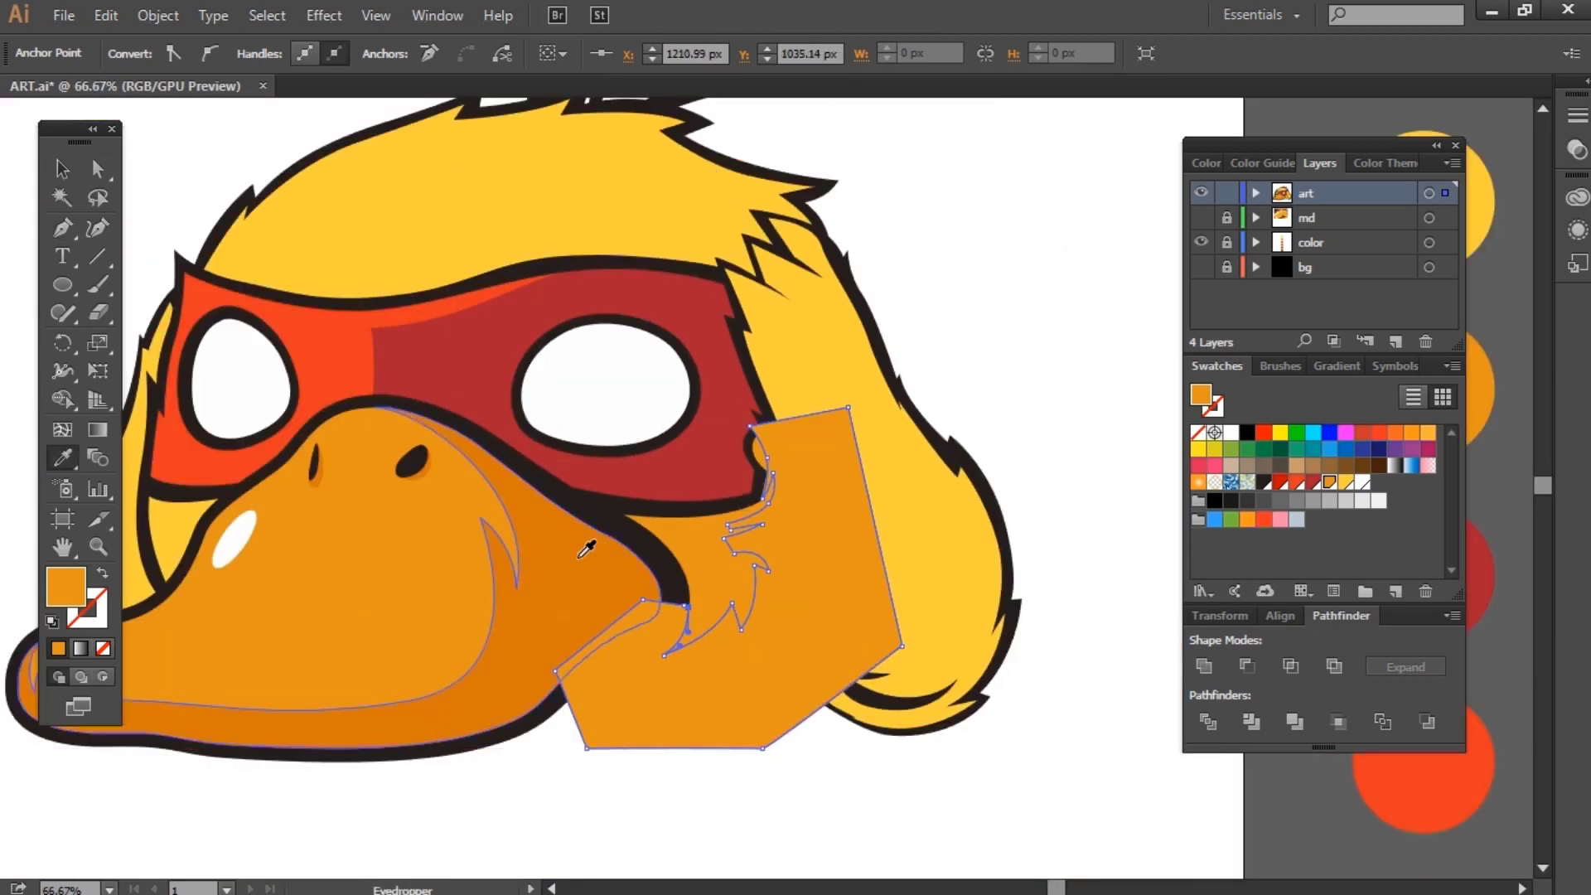
key("v")
key("ctrl+shift+bracketleft")
left_click(775, 718)
key("ctrl+minus")
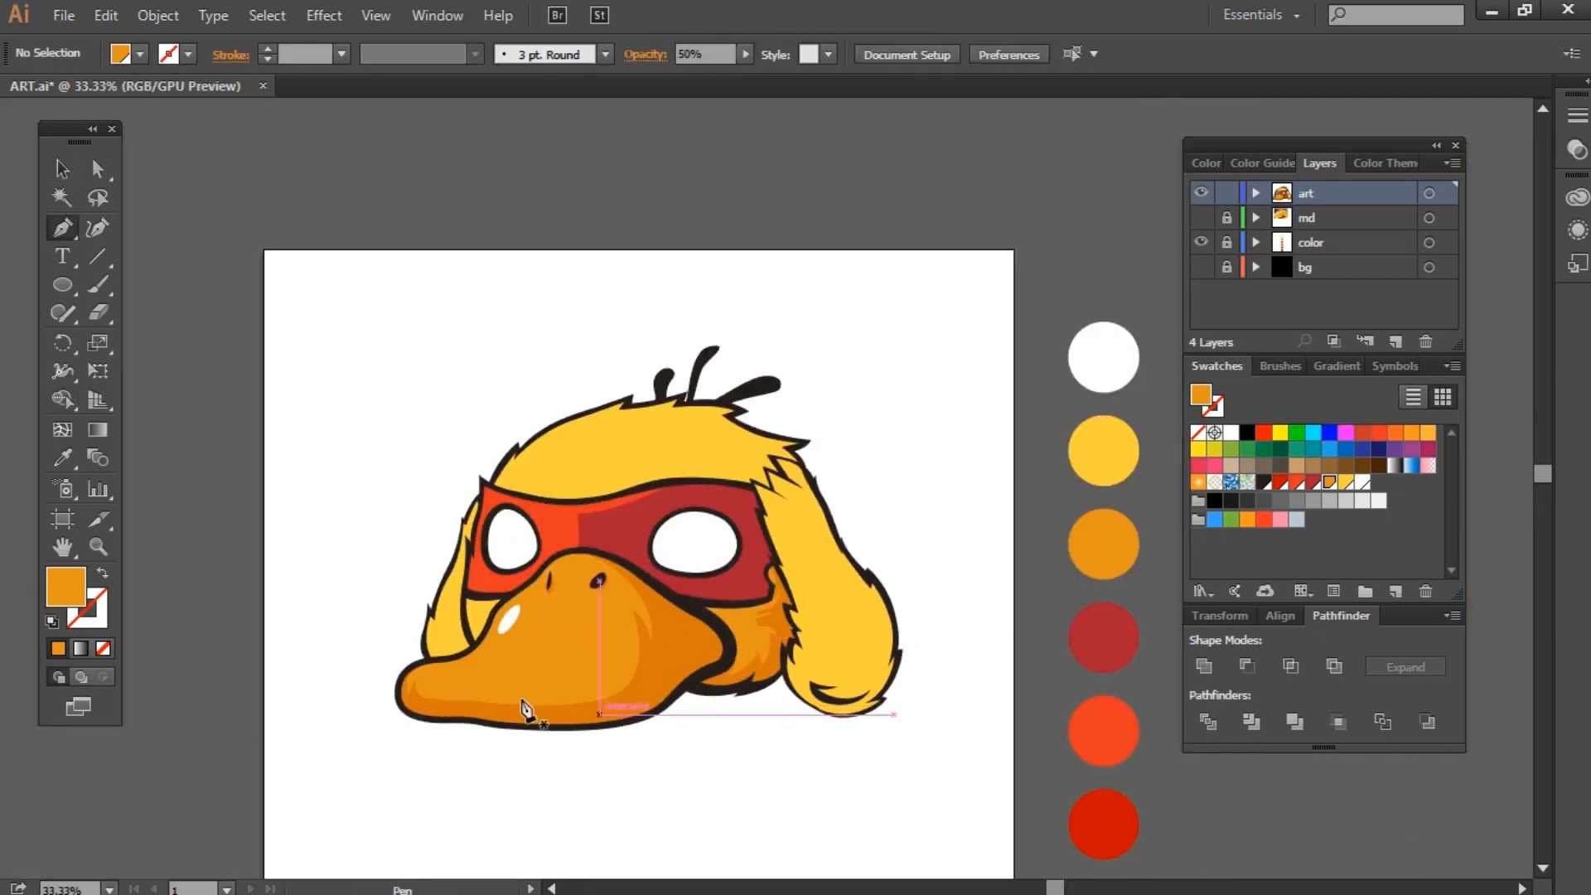
Step: Draw a closed orange shadow polygon over the left cheek fur beside the beak
scroll(497, 663, "up", 3)
scroll(497, 663, "up", 2)
left_click_drag(582, 455, 559, 584)
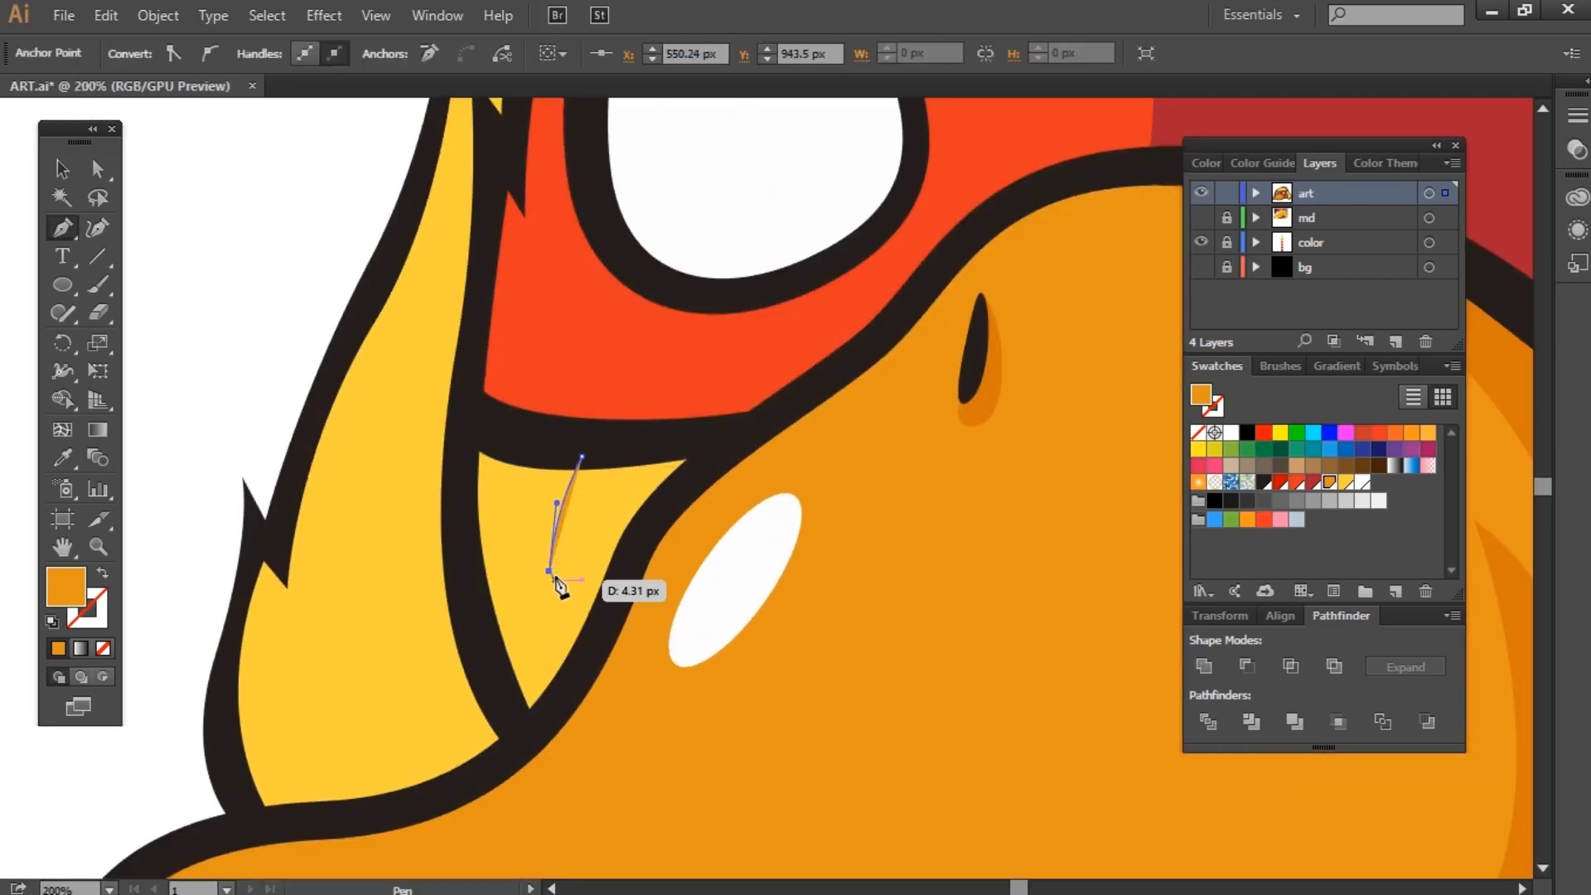
left_click_drag(602, 494, 602, 497)
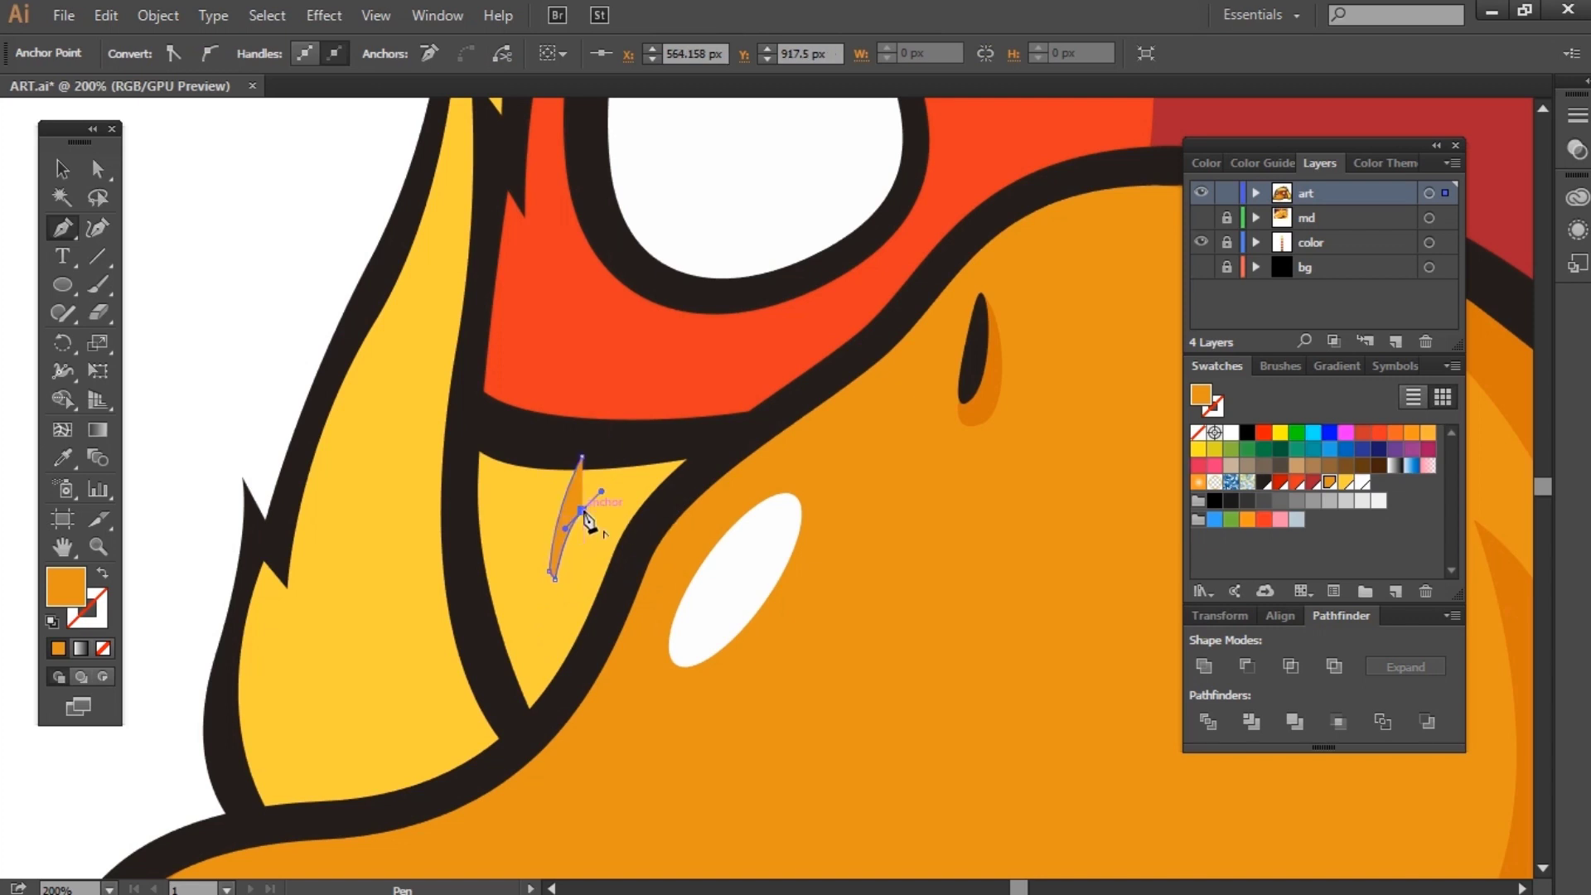
left_click(502, 789)
left_click(698, 735)
left_click(735, 378)
left_click(603, 413)
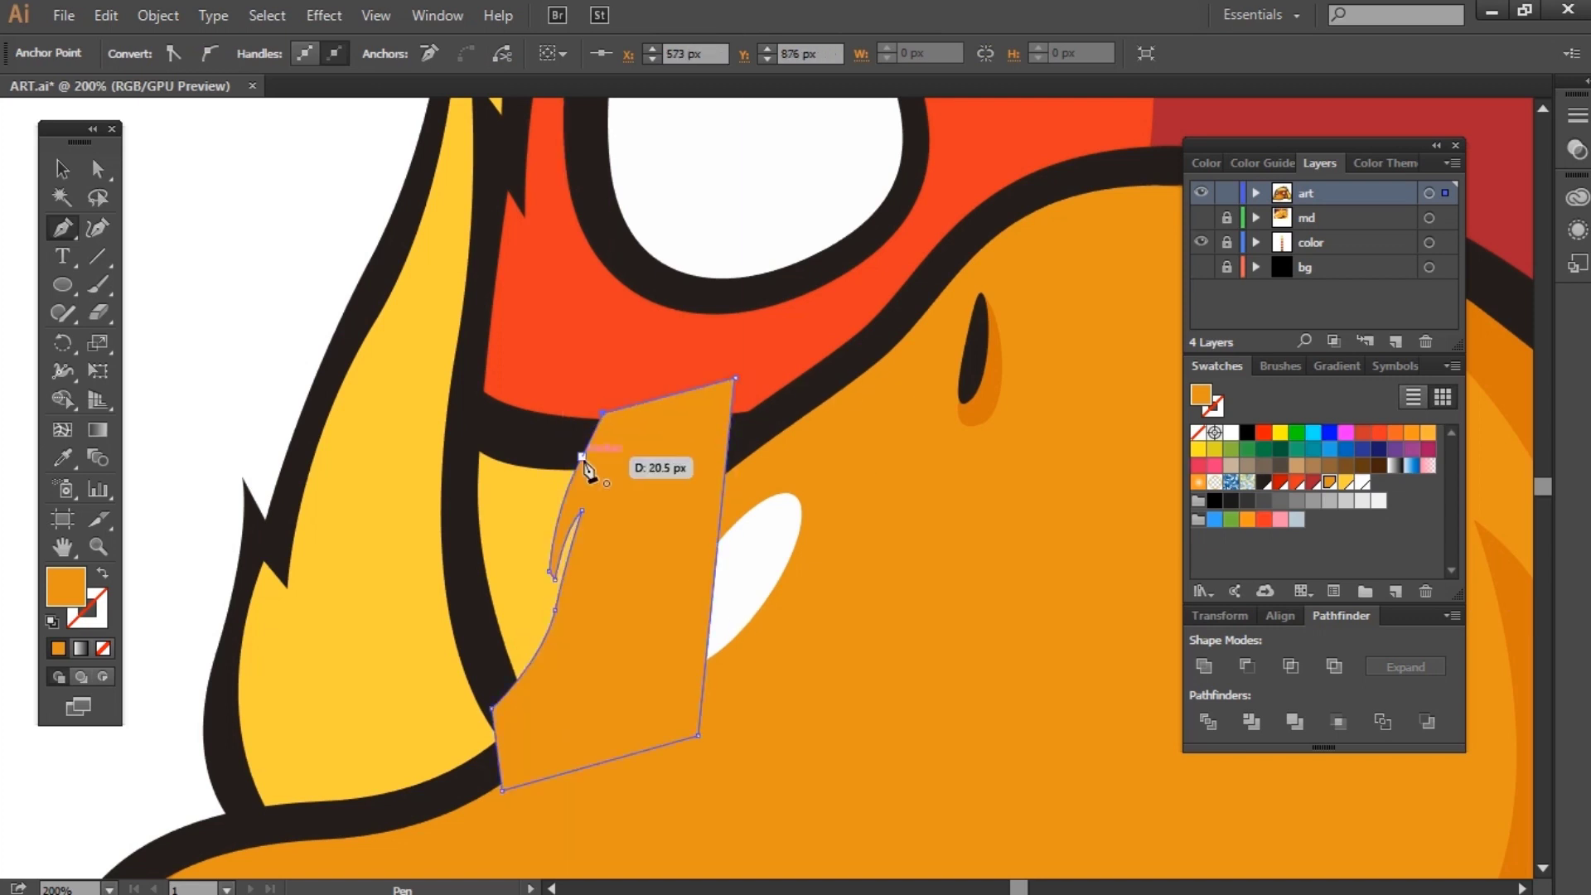
left_click(582, 456)
Step: Send the cheek shadow to the back, fit the artboard in view, and begin a head-top path
key("v")
key("ctrl+shift+bracketleft")
key("ctrl+shift+a")
key("ctrl+0")
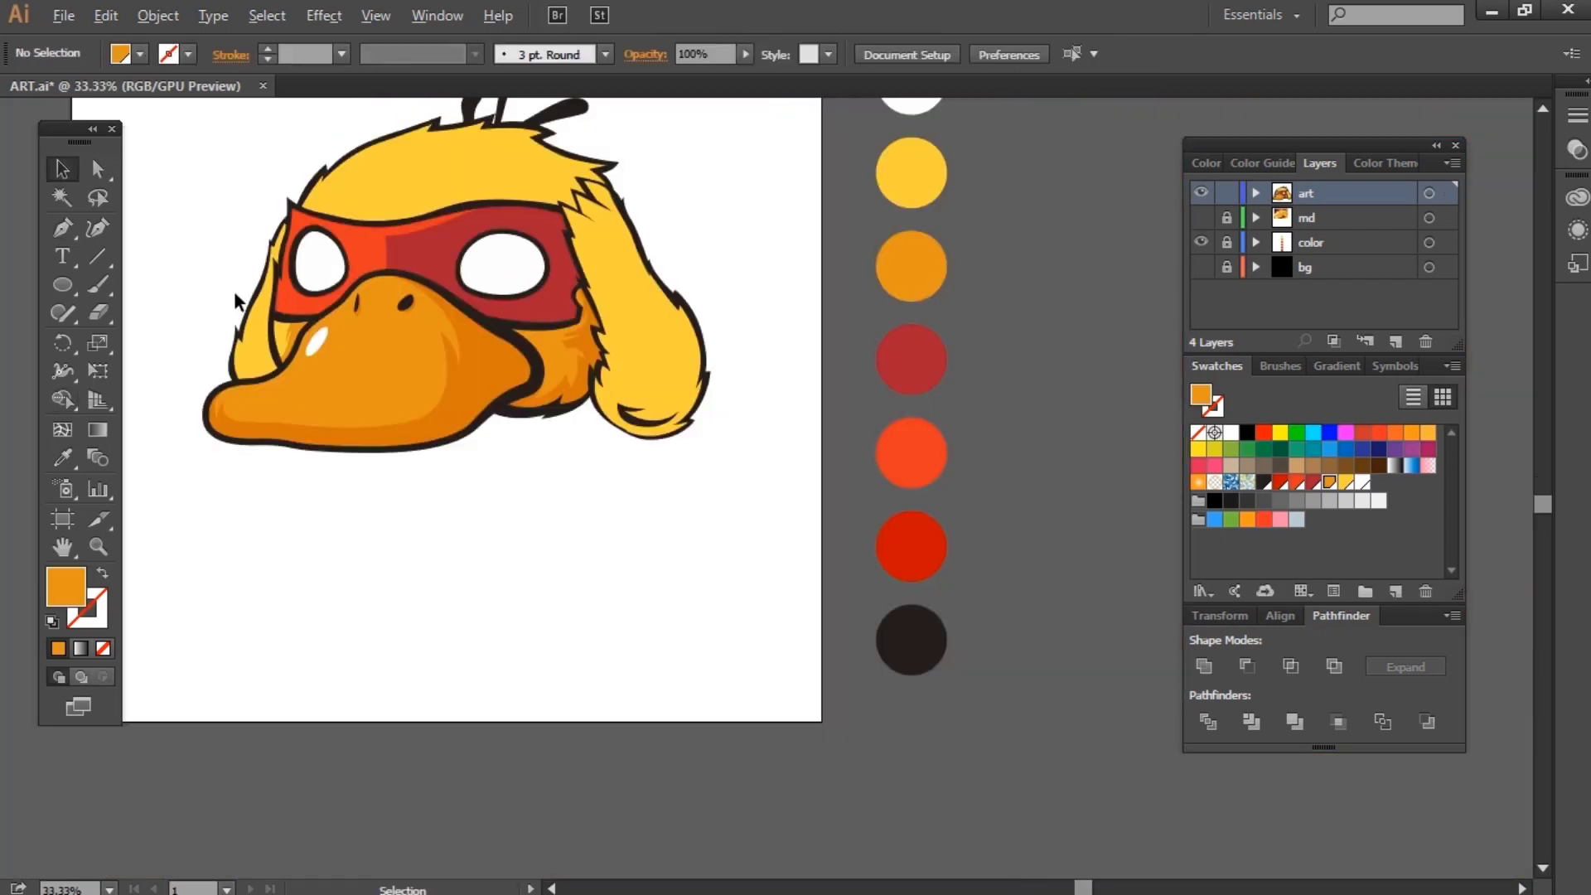
scroll(660, 369, "up", 2)
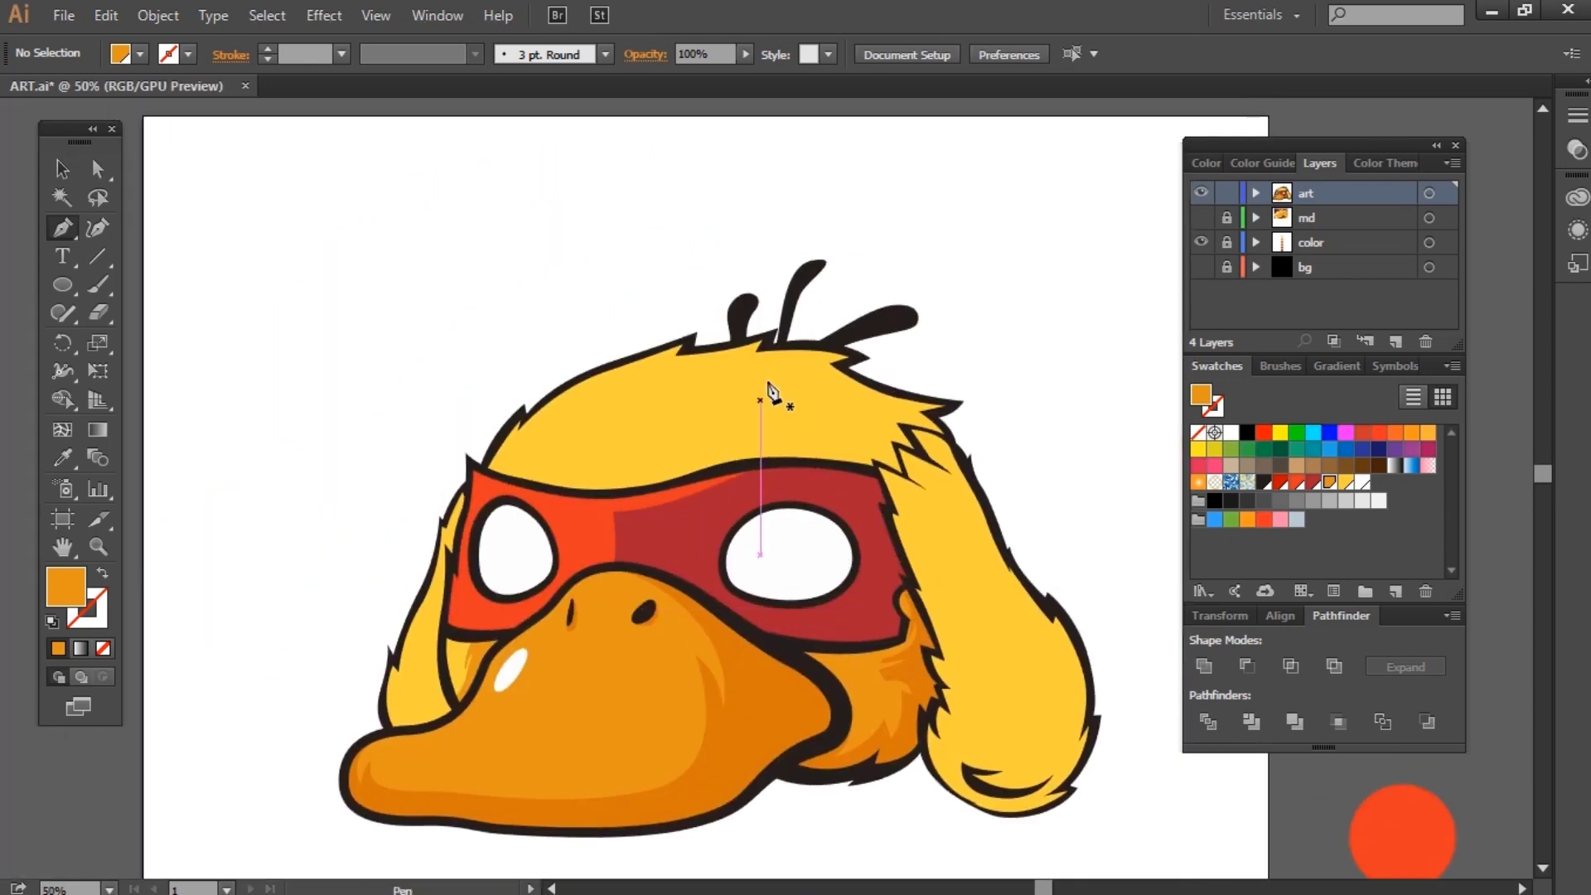
scroll(771, 390, "up", 2)
left_click(749, 296)
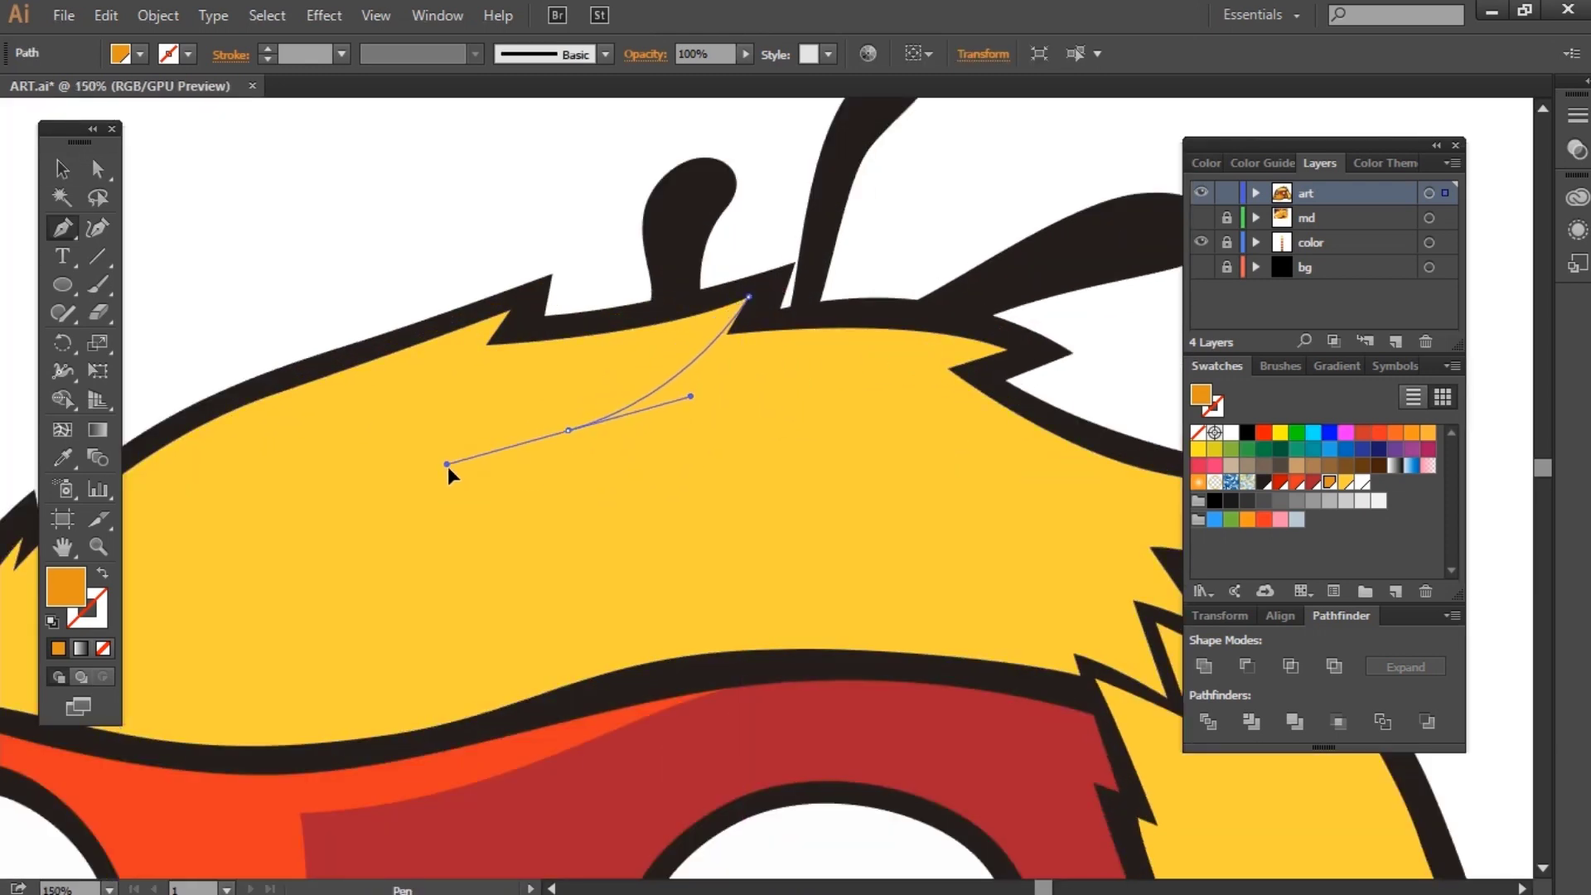
Step: Trace a zigzag shadow edge across the head top and along the mask's top edge
left_click(566, 429)
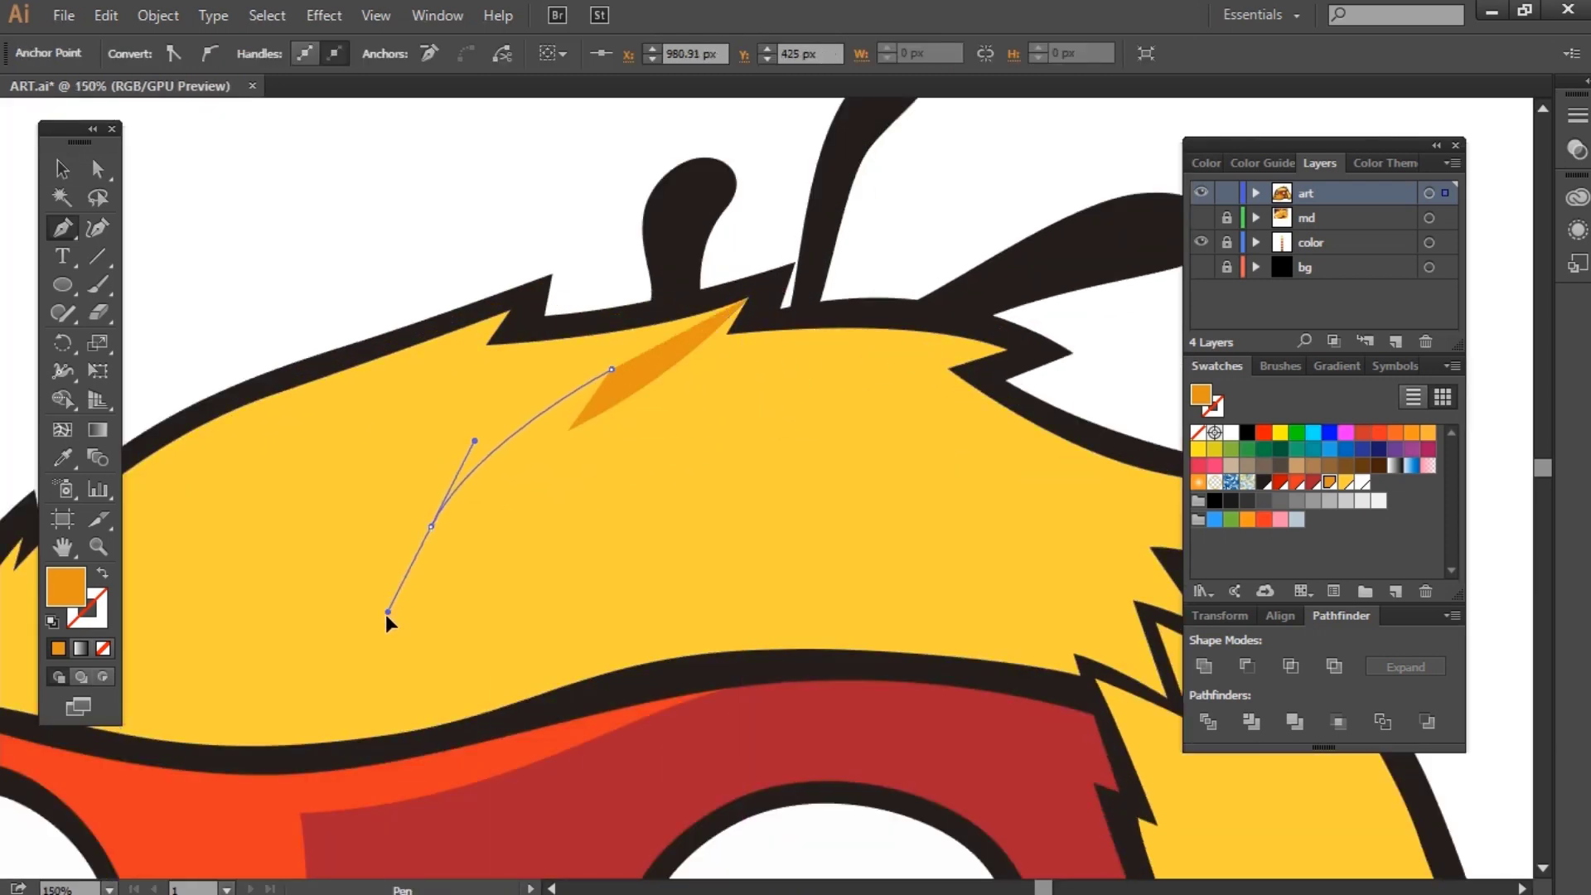
left_click(431, 526)
left_click(431, 479)
left_click_drag(302, 743, 484, 605)
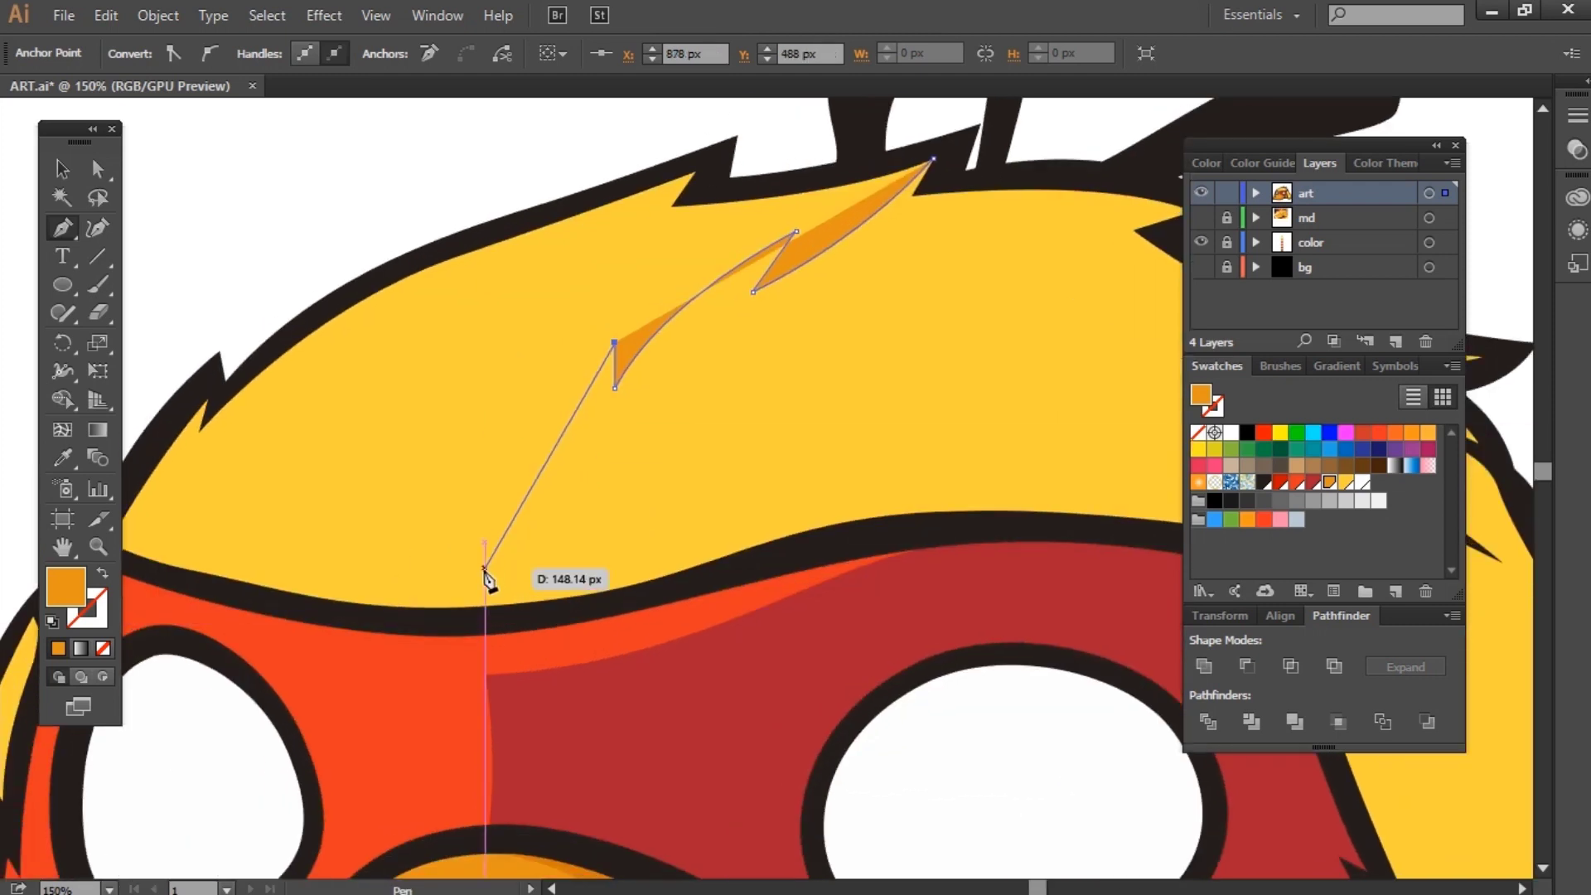
left_click(679, 548)
left_click(809, 512)
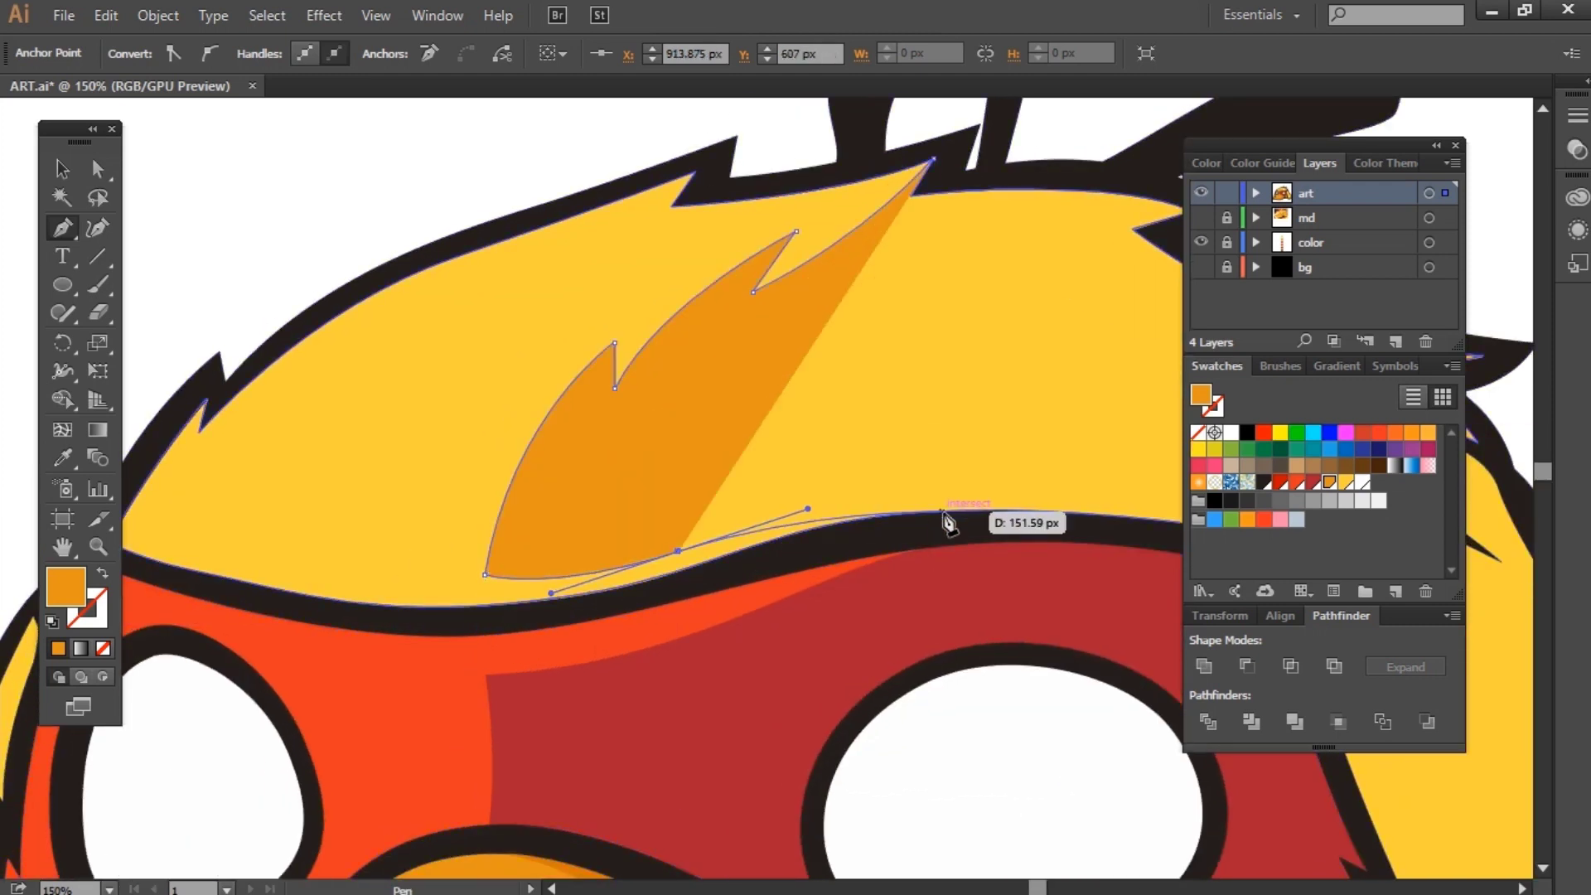
left_click(950, 521)
Step: Close the head shadow with outer corners and tuck it behind the hair
key("ctrl+minus")
key("ctrl+minus")
key("ctrl+minus")
left_click(1021, 585)
left_click(1084, 559)
left_click(1103, 448)
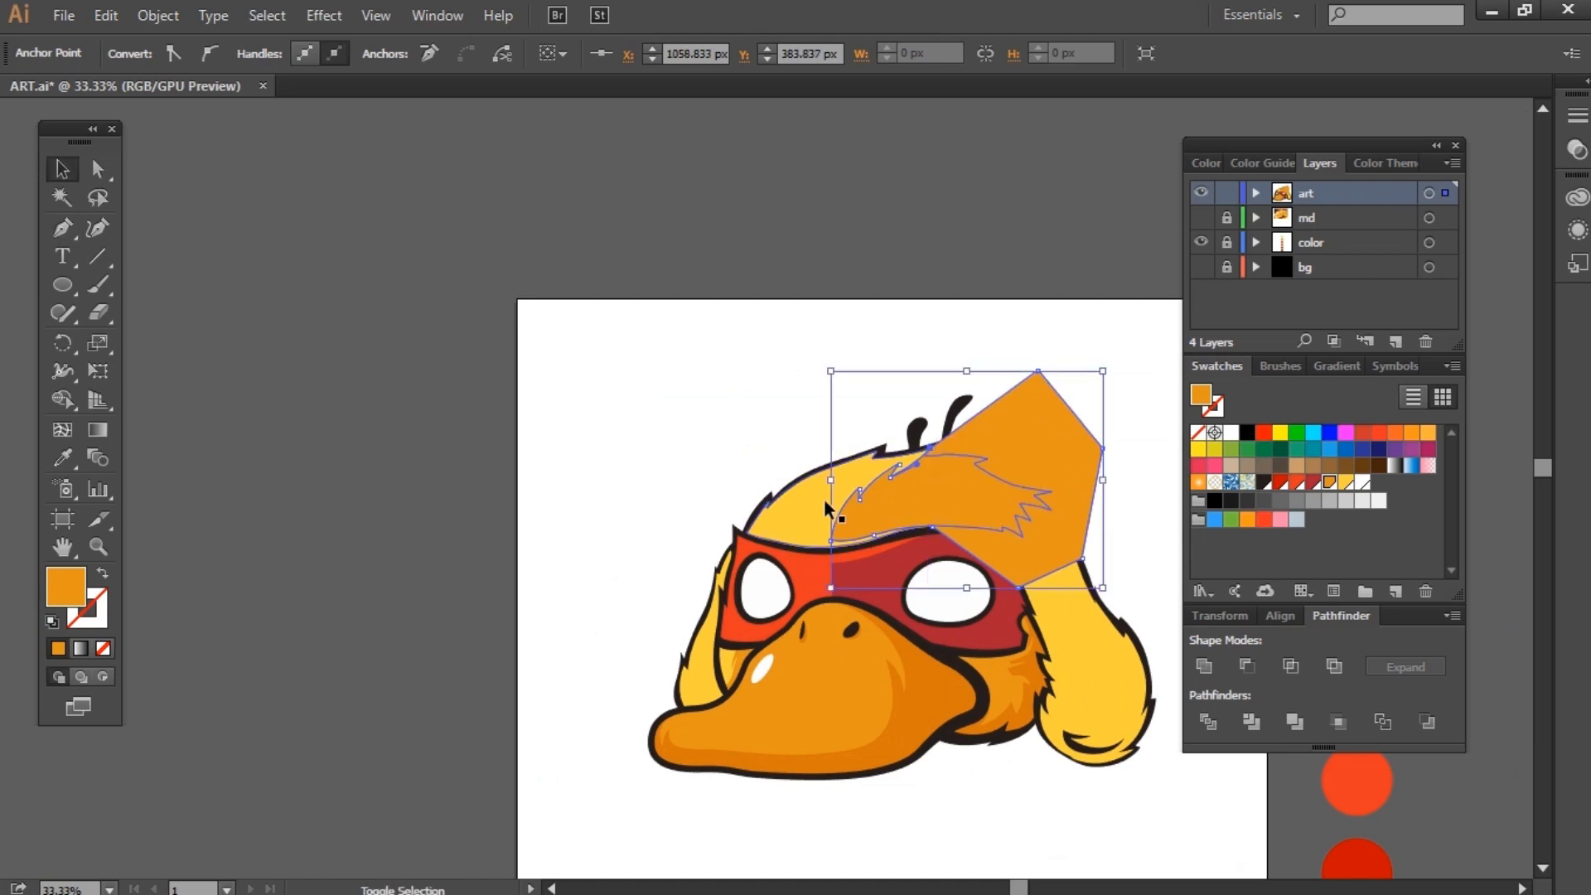
left_click(1087, 440)
left_click_drag(1073, 451, 925, 410)
key("p")
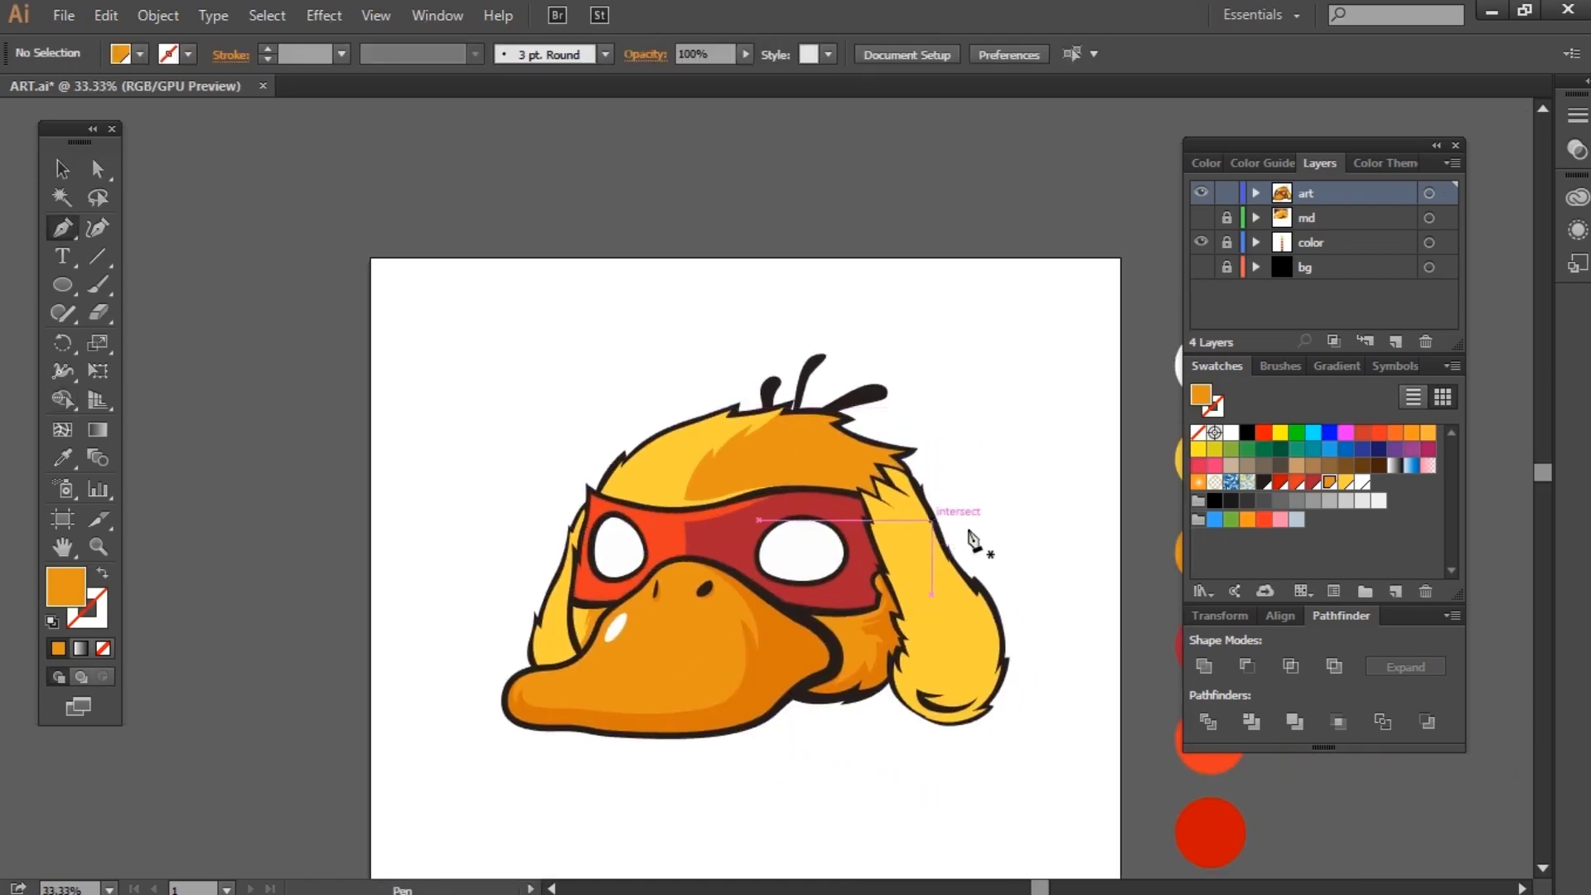
scroll(973, 539, "up", 3)
Step: Draw orange fur strand shapes around the lower end of the right hair tuft
left_click_drag(726, 455, 727, 489)
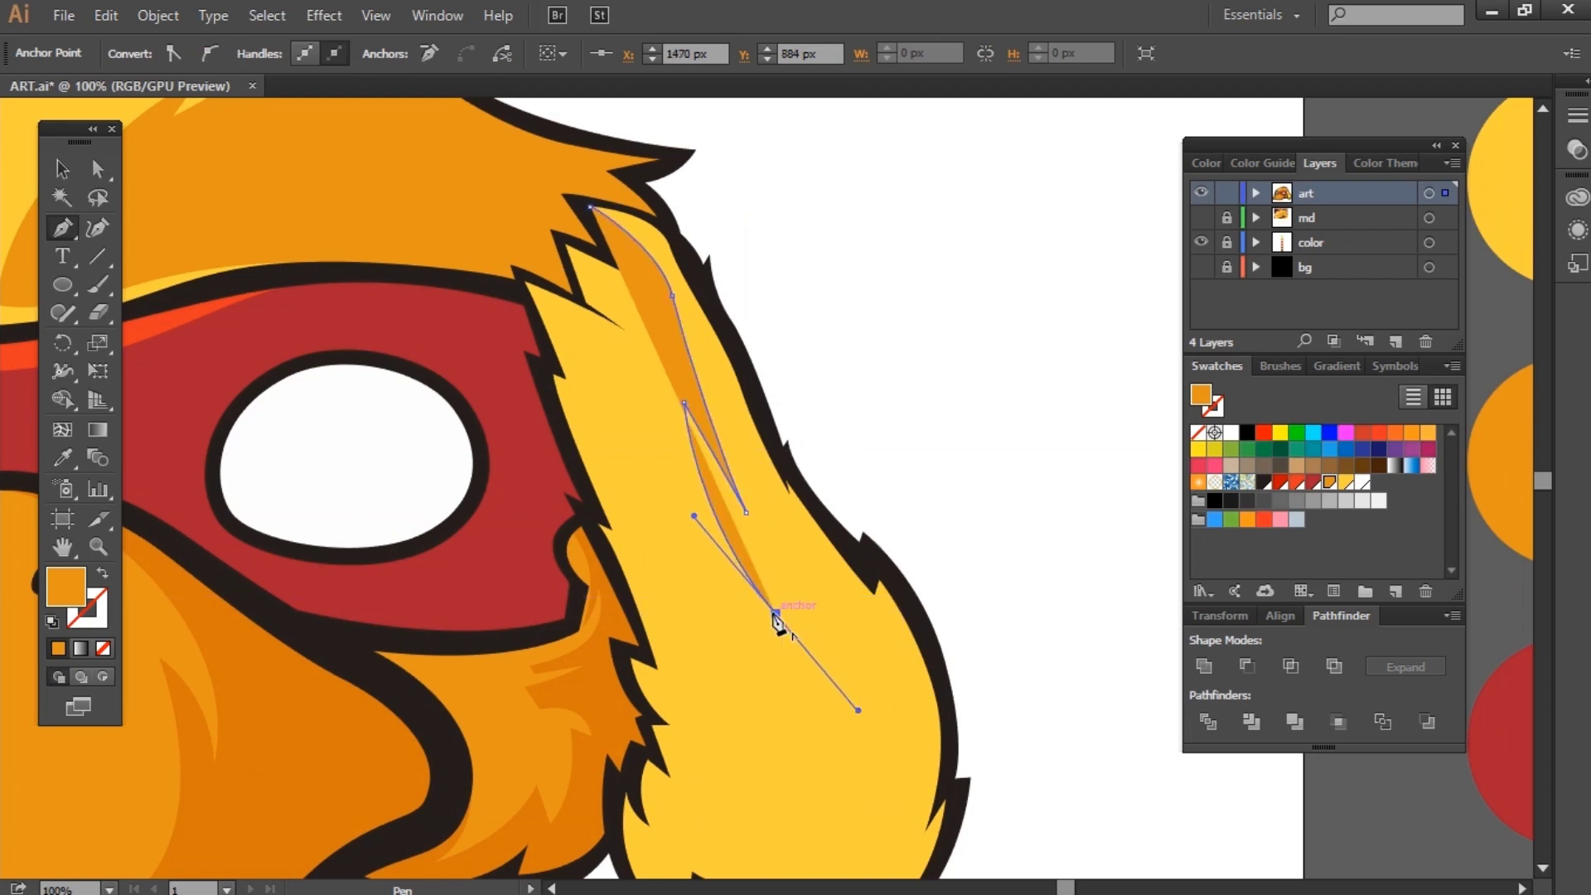
left_click_drag(776, 620, 750, 568)
mouse_move(780, 862)
left_mouse_down()
mouse_move(679, 551)
mouse_move(755, 558)
left_mouse_up()
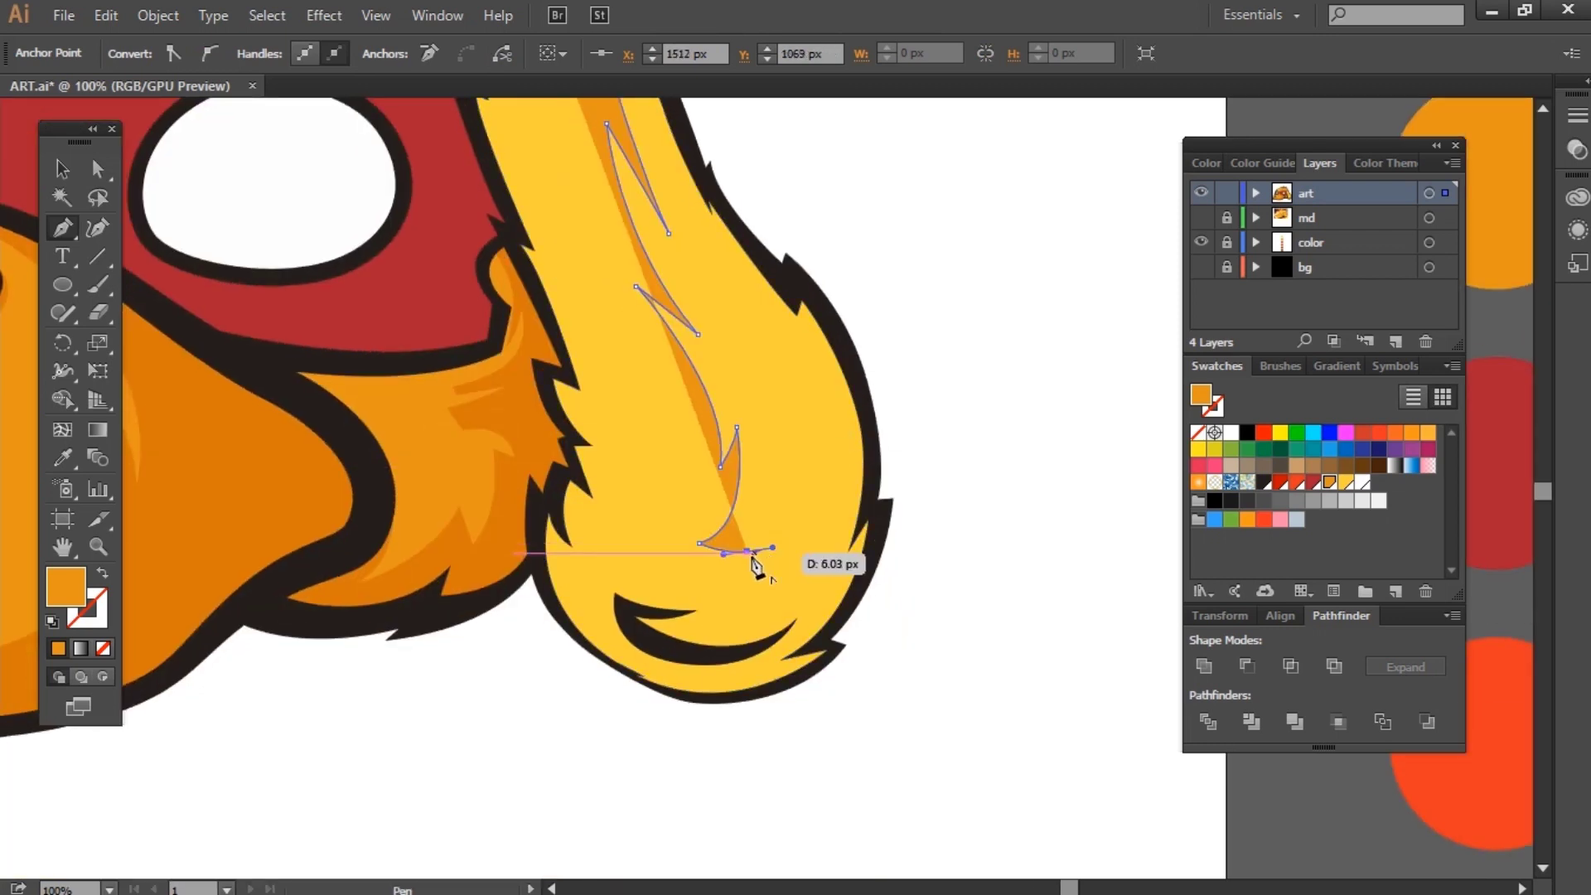
left_click_drag(557, 567, 553, 562)
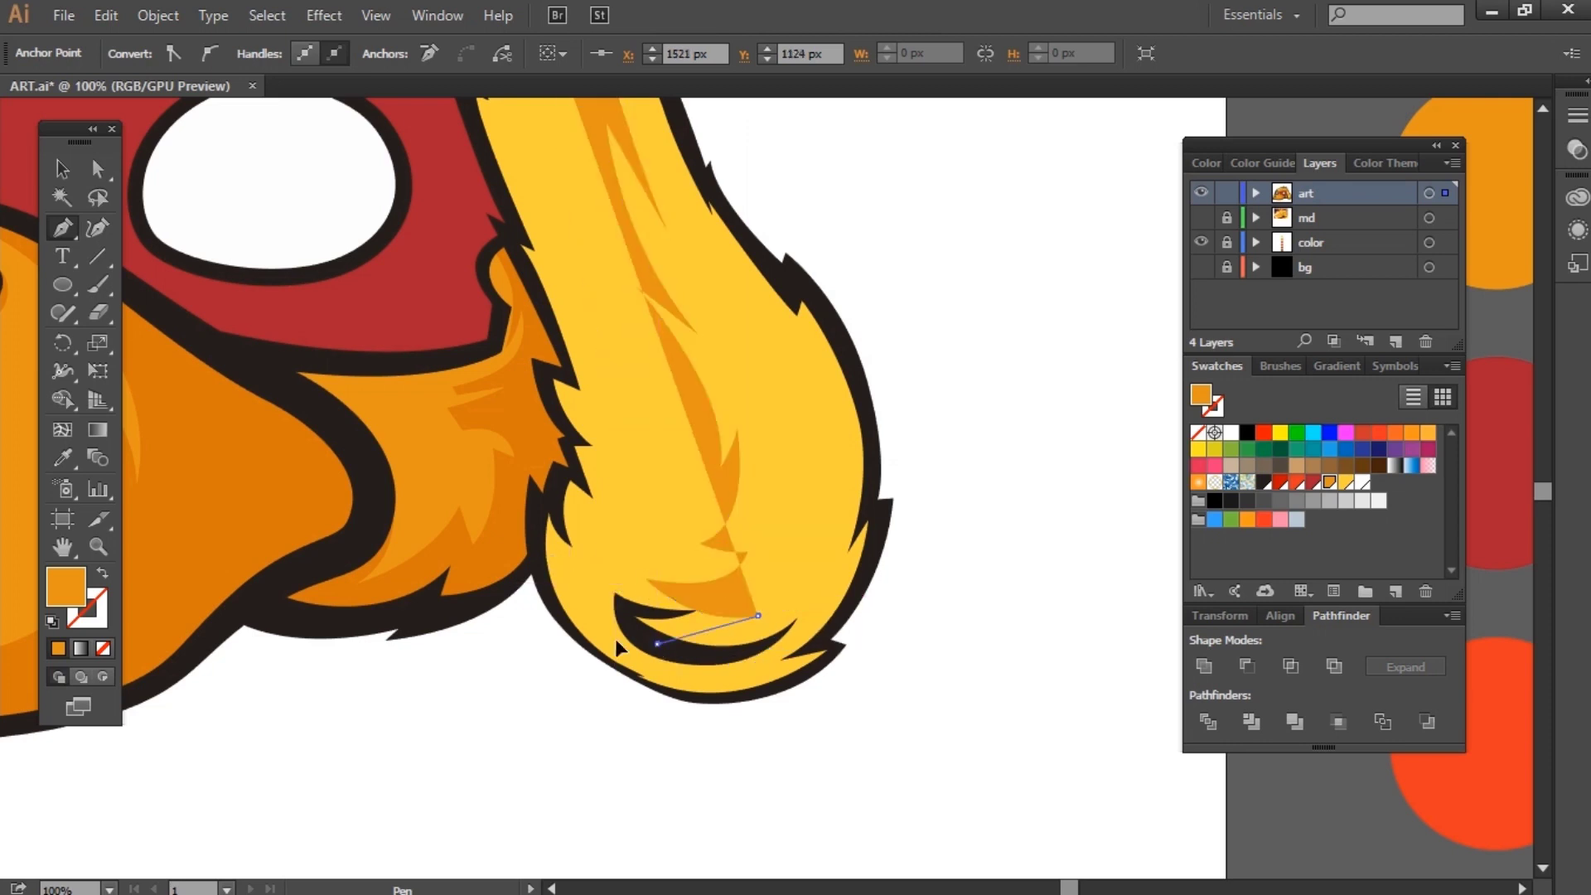
left_click_drag(597, 657, 563, 774)
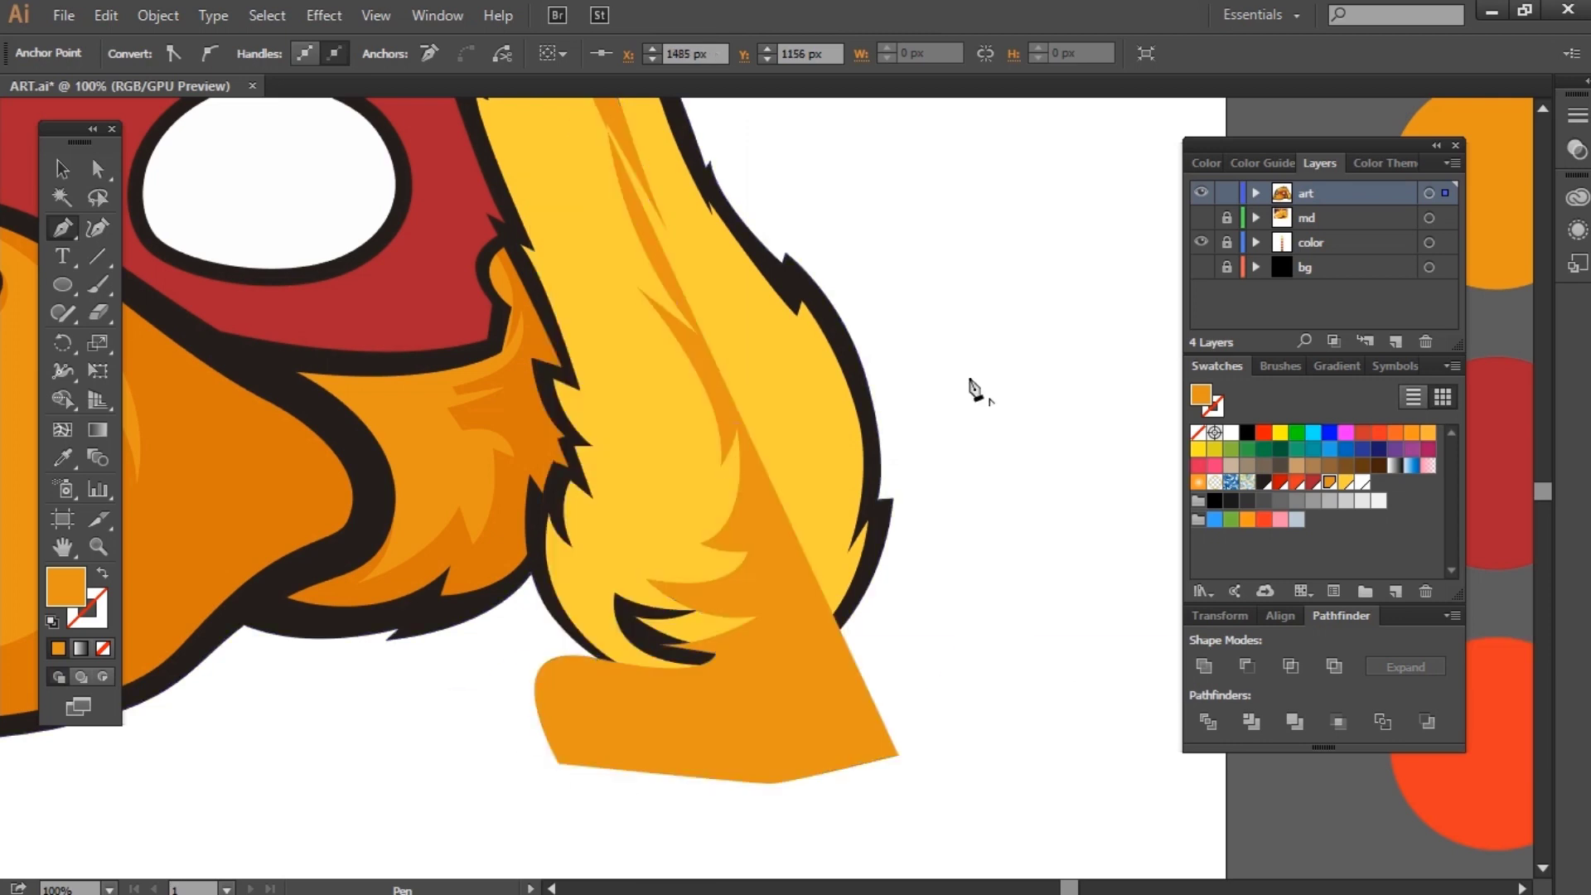
scroll(967, 384, "up", 5)
left_click(671, 213)
Step: Send the orange strand shape behind the yellow tuft
left_click(503, 195)
left_click(494, 266)
key("ctrl+shift+bracketleft")
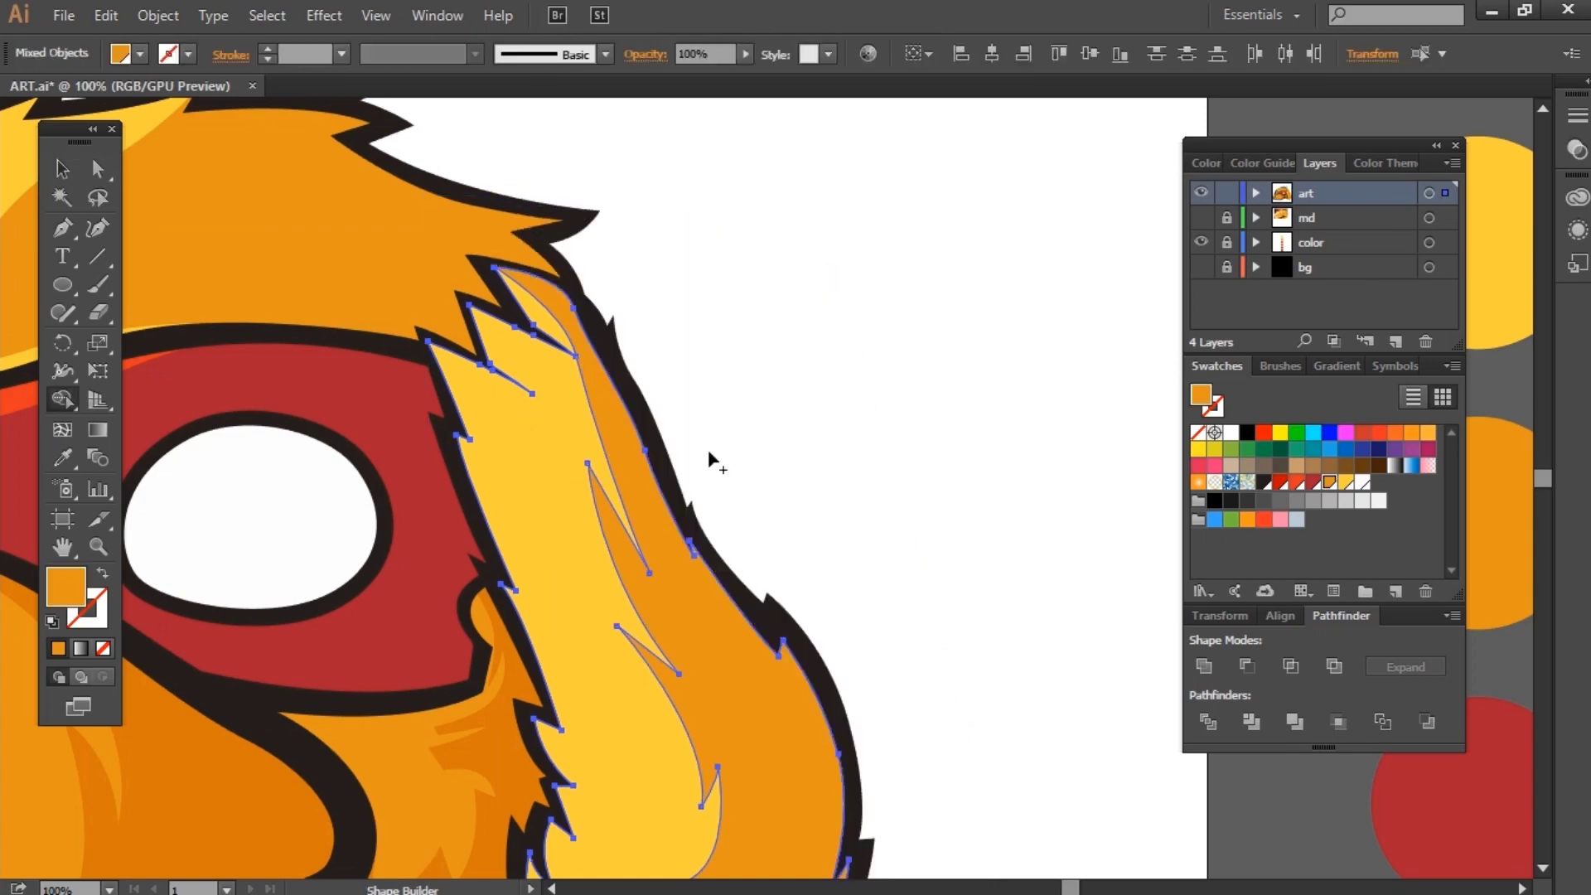
key("ctrl+minus")
key("p")
scroll(854, 647, "up", 2)
Step: Trim the overlap between the tuft and orange shapes with the Shape Builder tool
key("v")
left_click(731, 453)
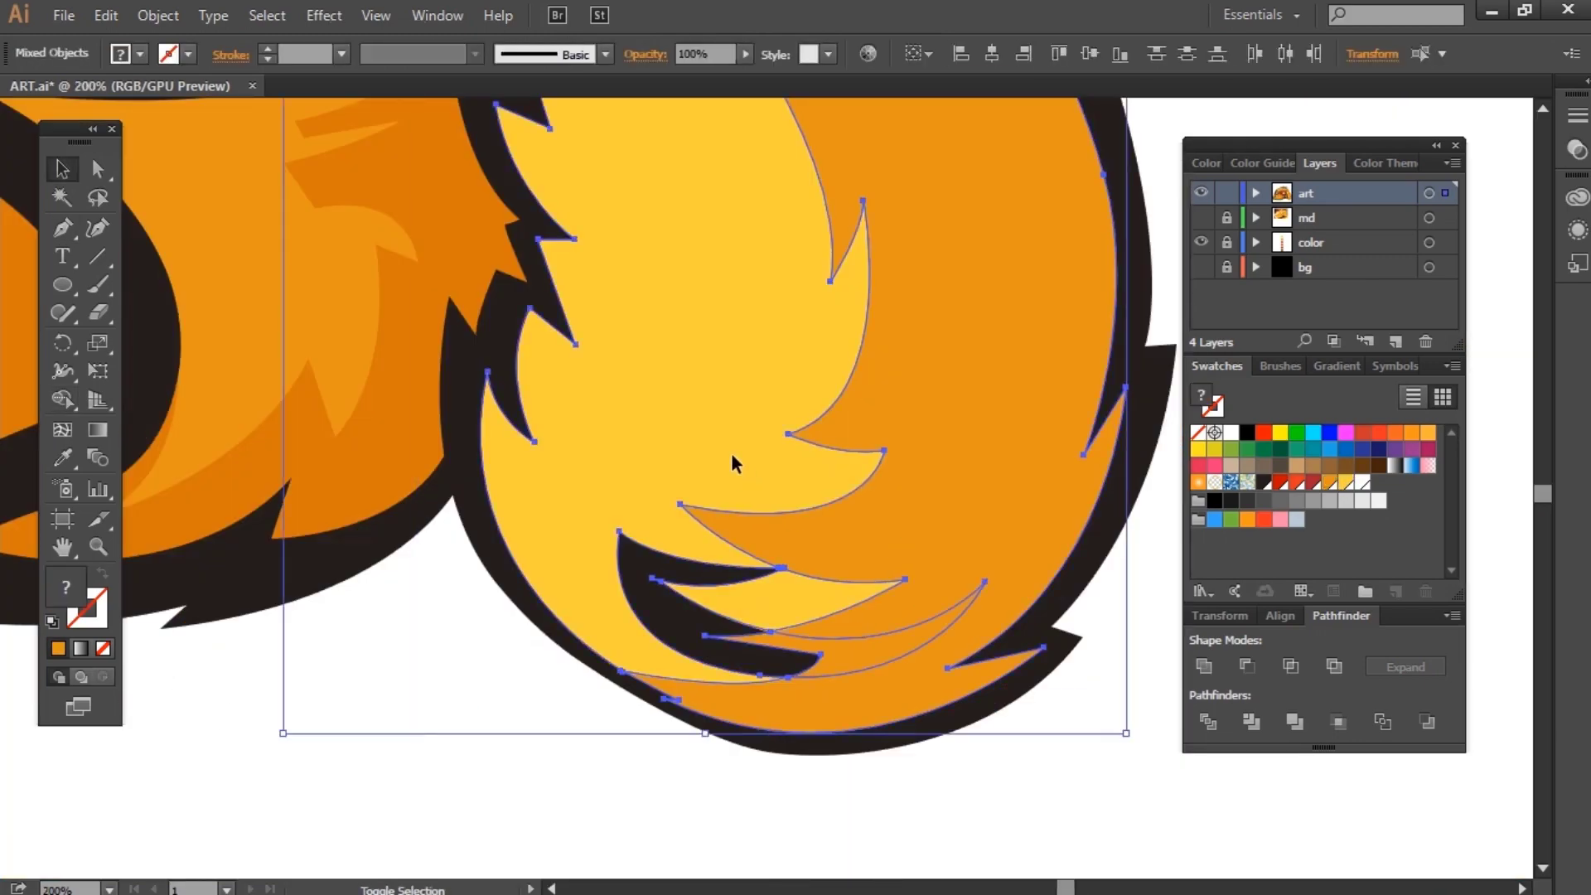
left_click(791, 579, "shift")
scroll(791, 580, "up", 3)
left_click(833, 630, "shift")
key("shift+m")
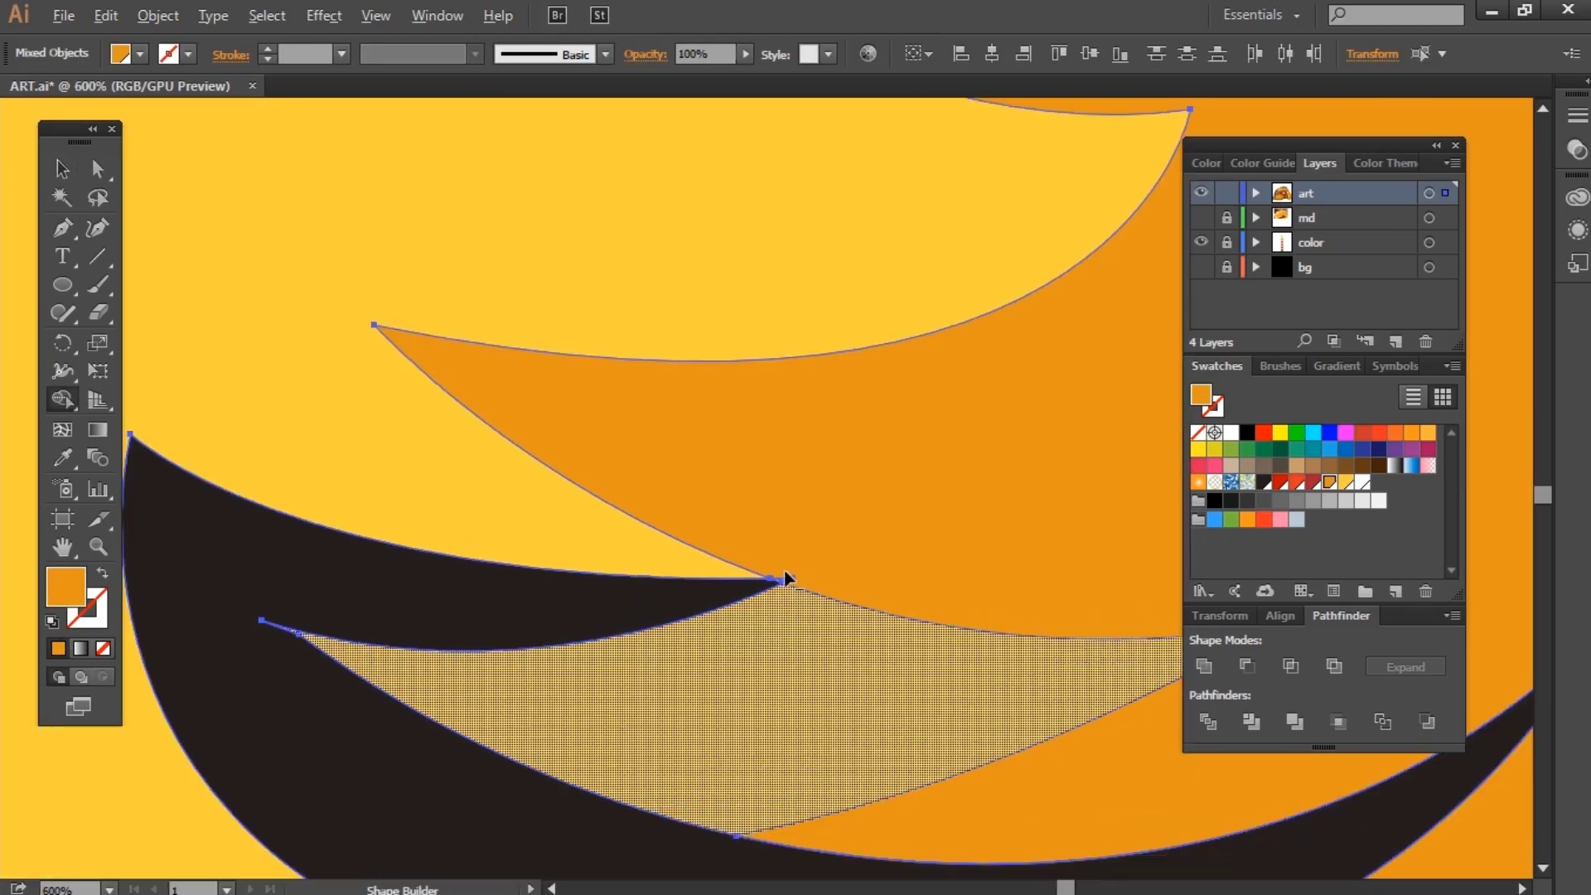
left_click(832, 630)
scroll(948, 752, "down", 5)
Step: Draw a pointed fur strand through the middle of the right tuft, behind the tuft outline
key("p")
scroll(923, 559, "up", 3)
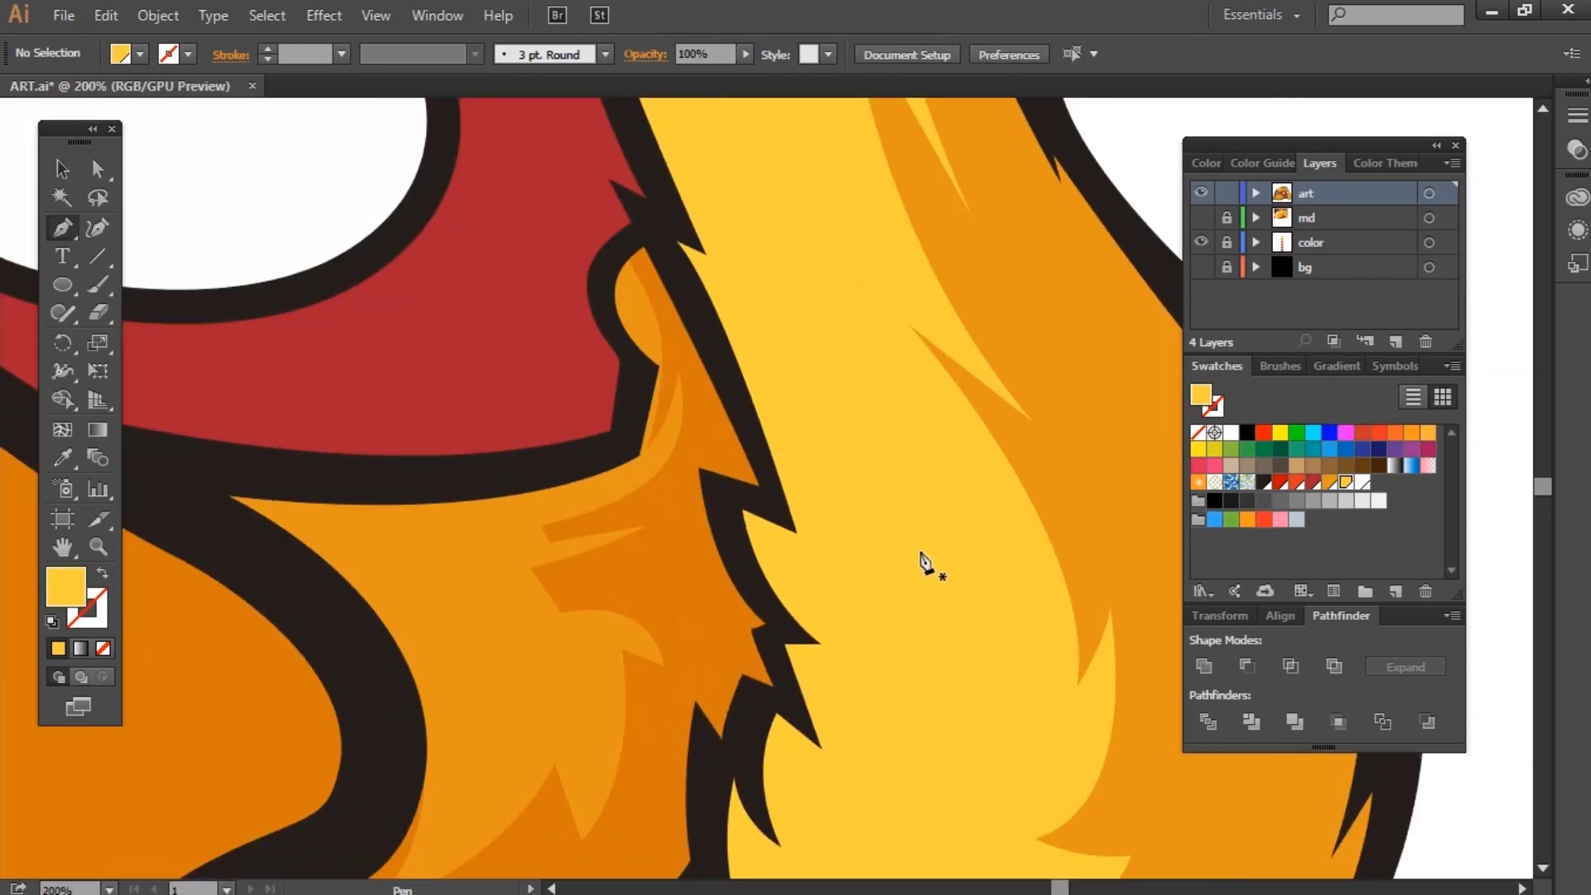
mouse_move(1020, 688)
left_mouse_down()
mouse_move(915, 417)
mouse_move(914, 365)
left_mouse_up()
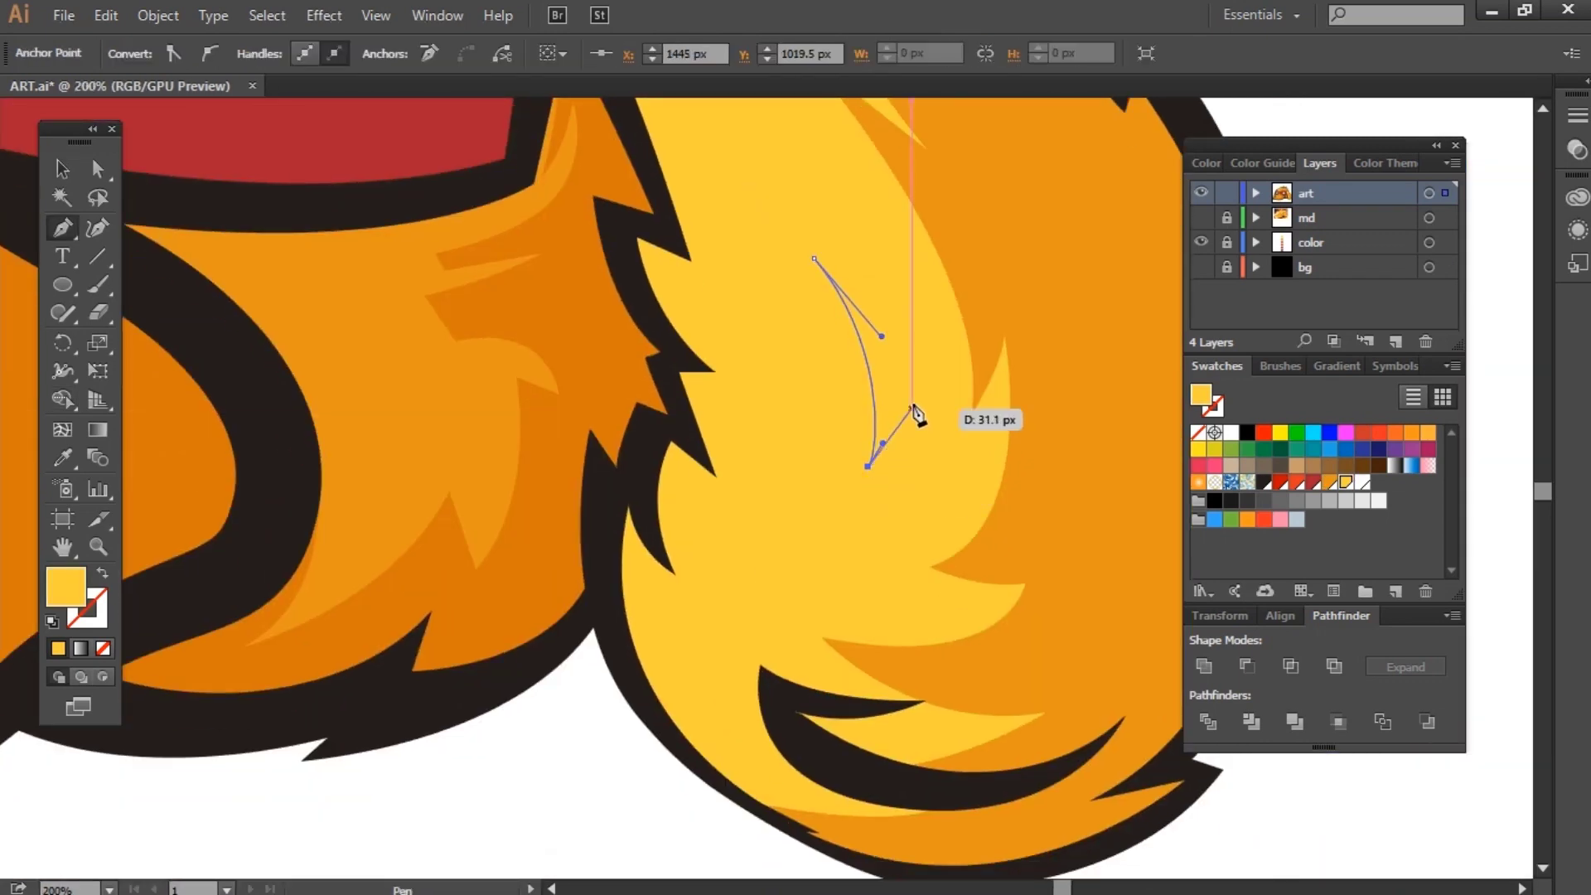
left_click_drag(842, 557, 878, 789)
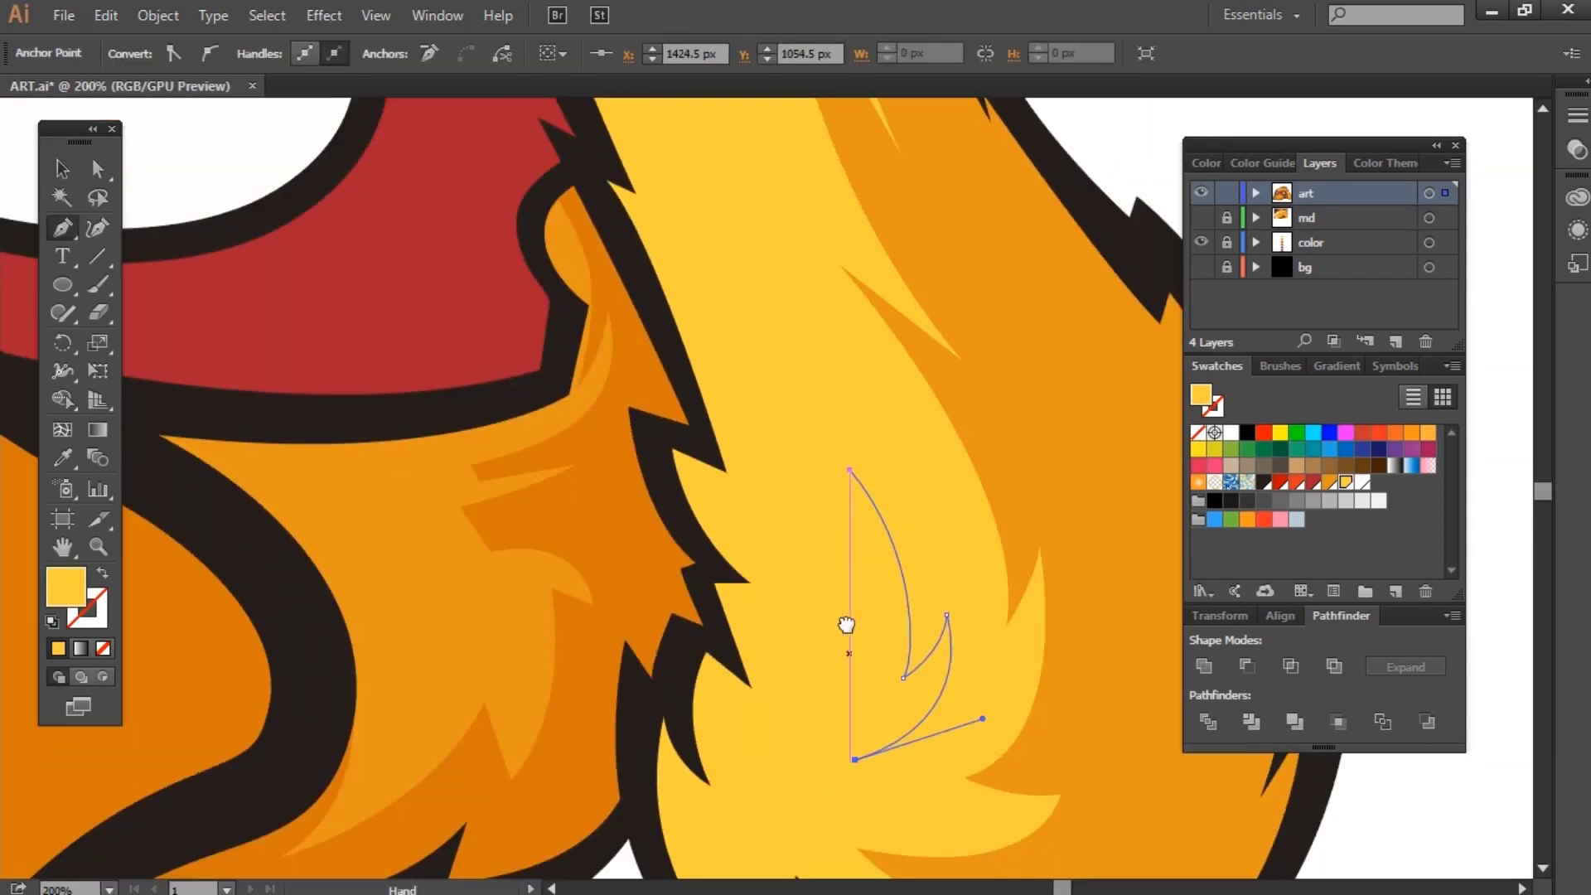
left_click_drag(823, 582, 812, 554)
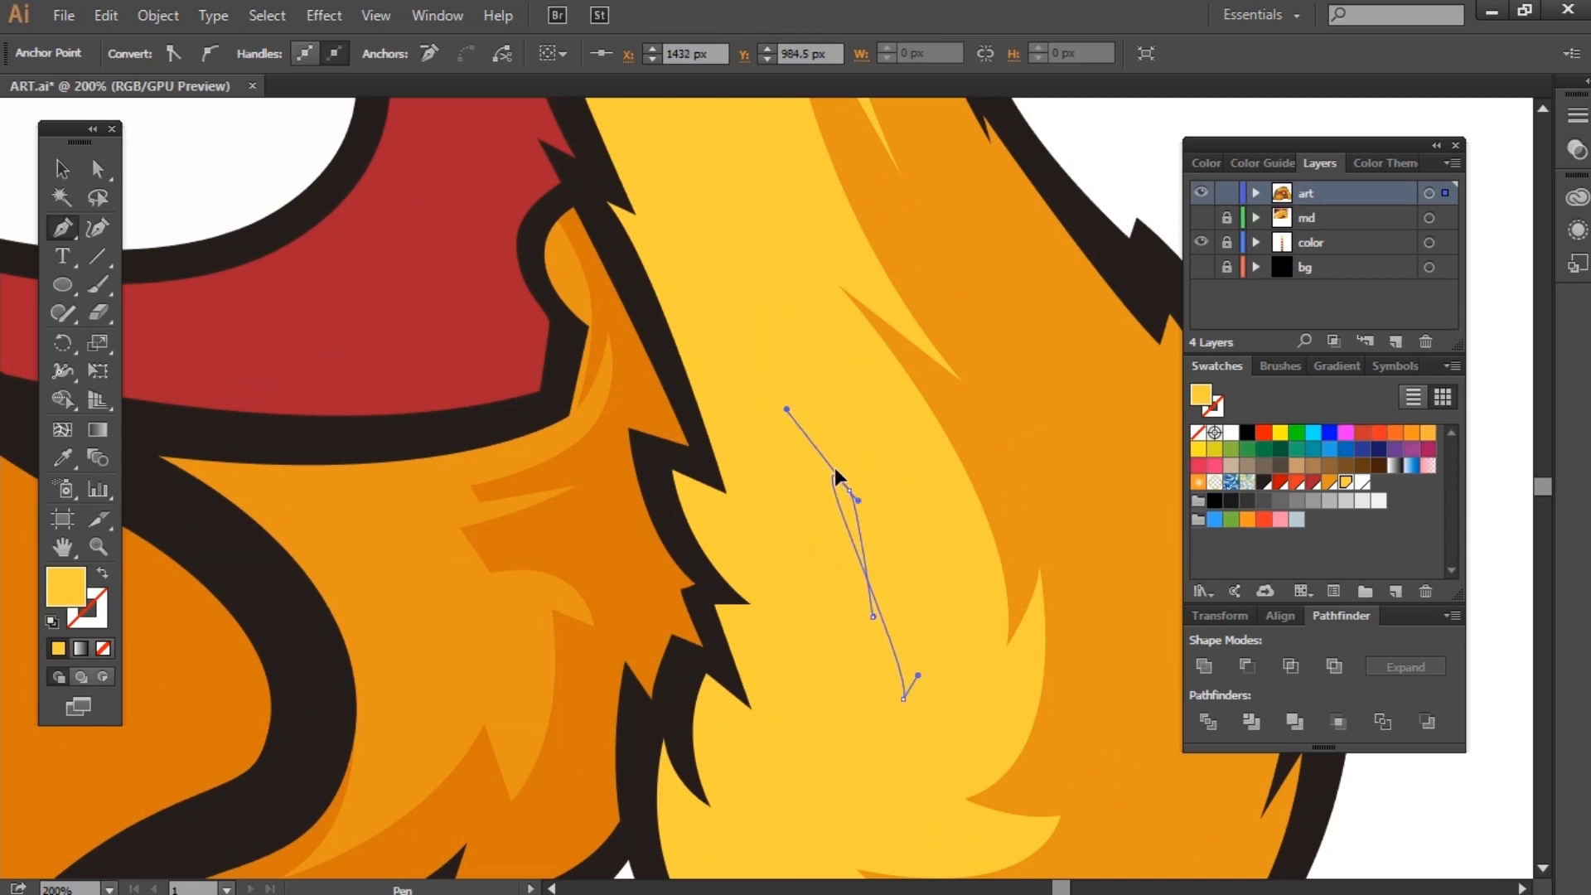
left_click(835, 481)
key("v")
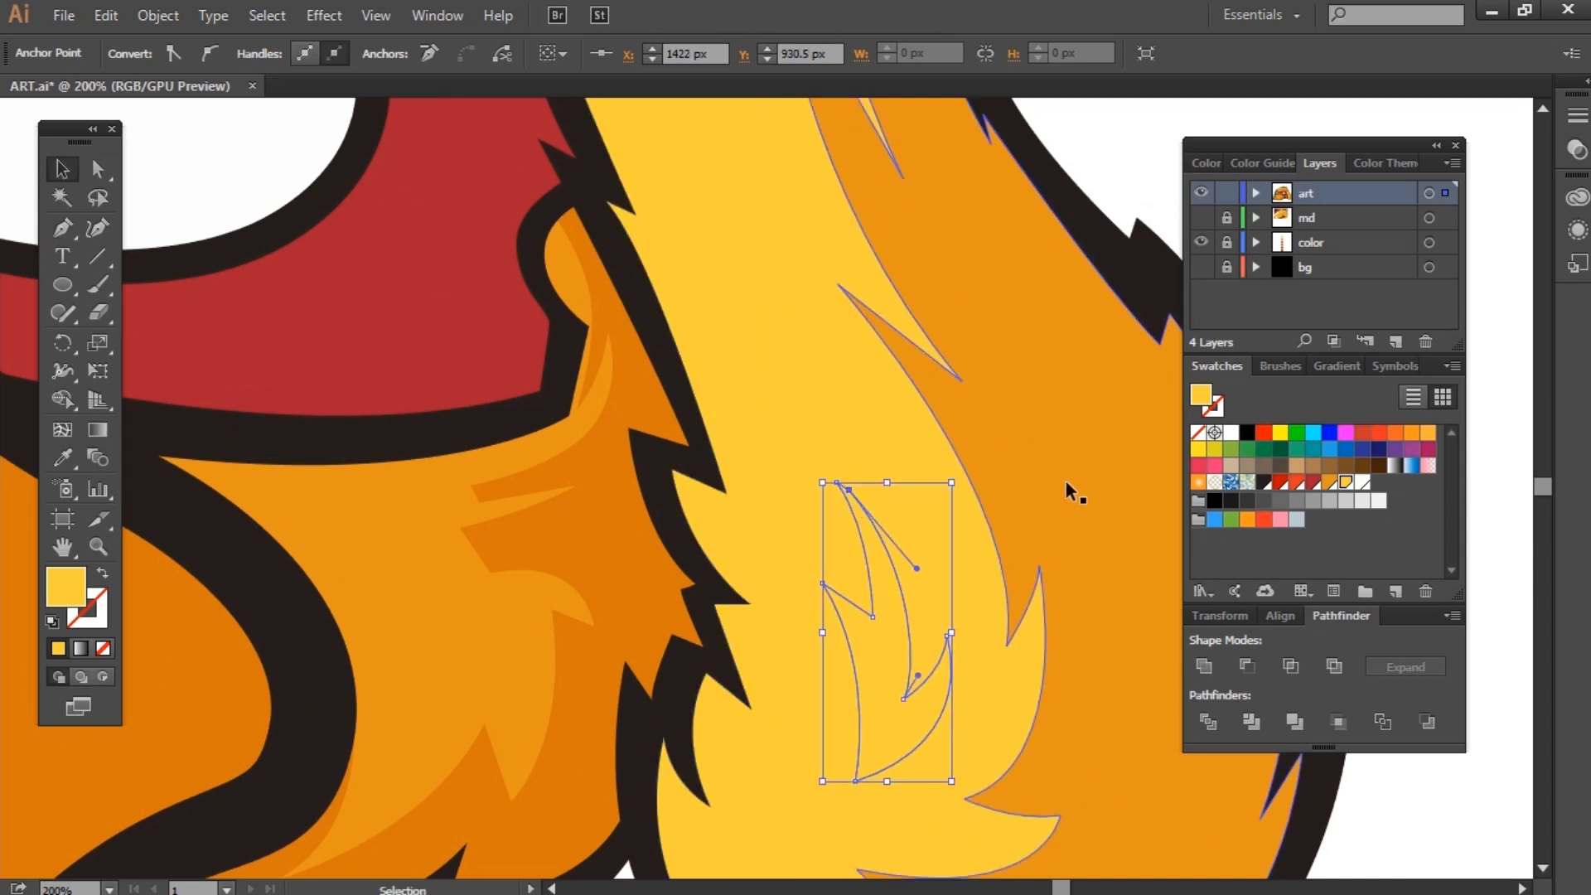
key("i")
left_click(1066, 489)
key("ctrl+shift+a")
Step: Curve a strand near the tuft's tip and give it an orange fill
key("ctrl+minus")
key("ctrl+minus")
key("ctrl+minus")
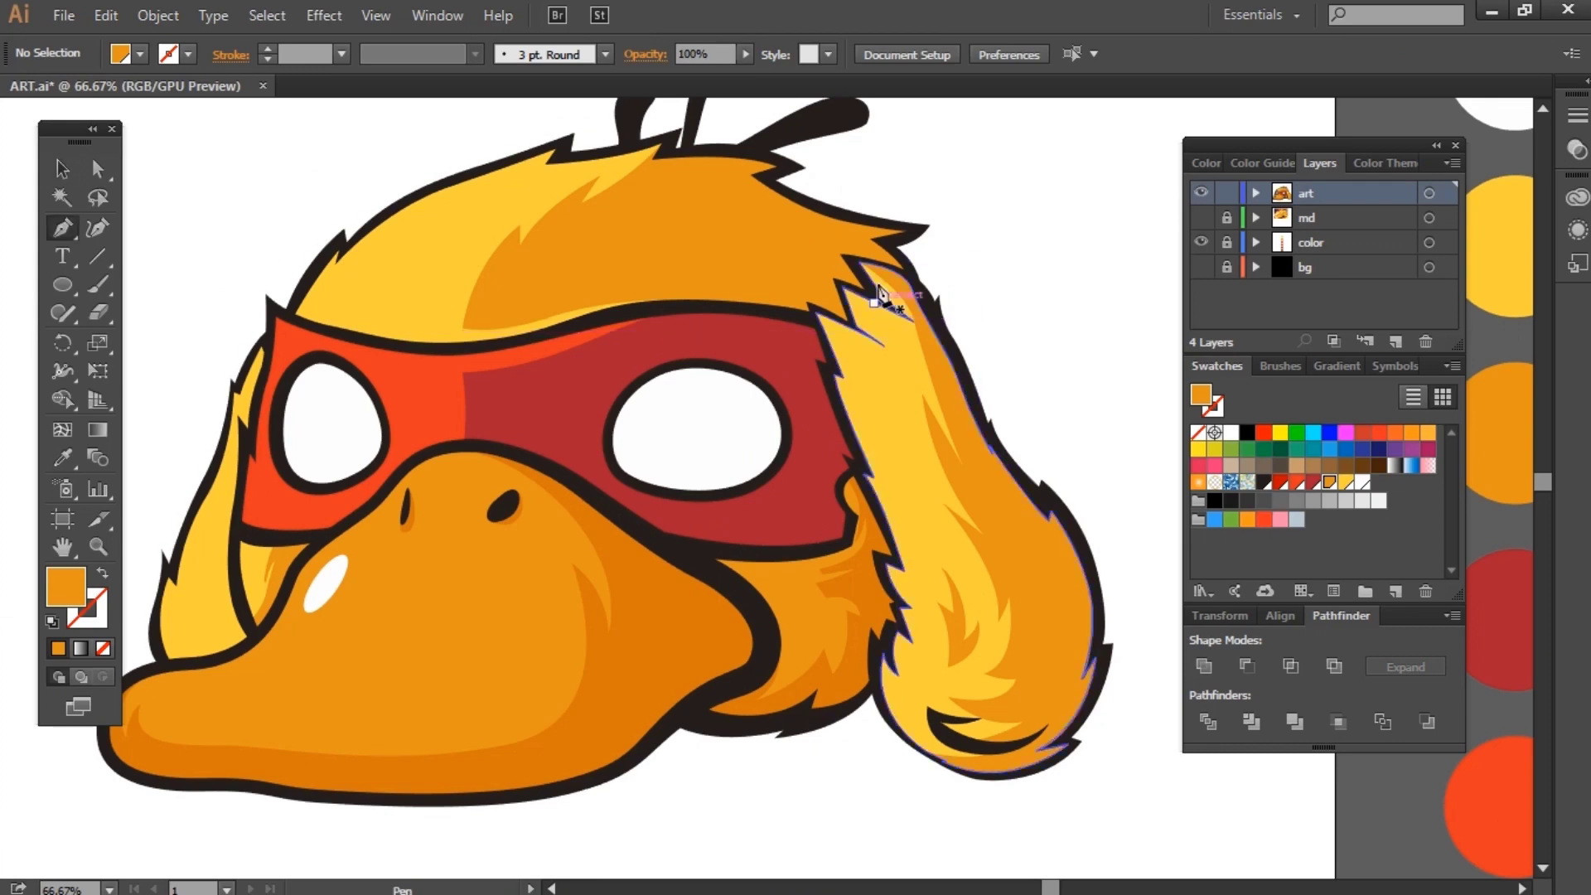
scroll(878, 292, "up", 3)
left_click_drag(986, 375, 1008, 446)
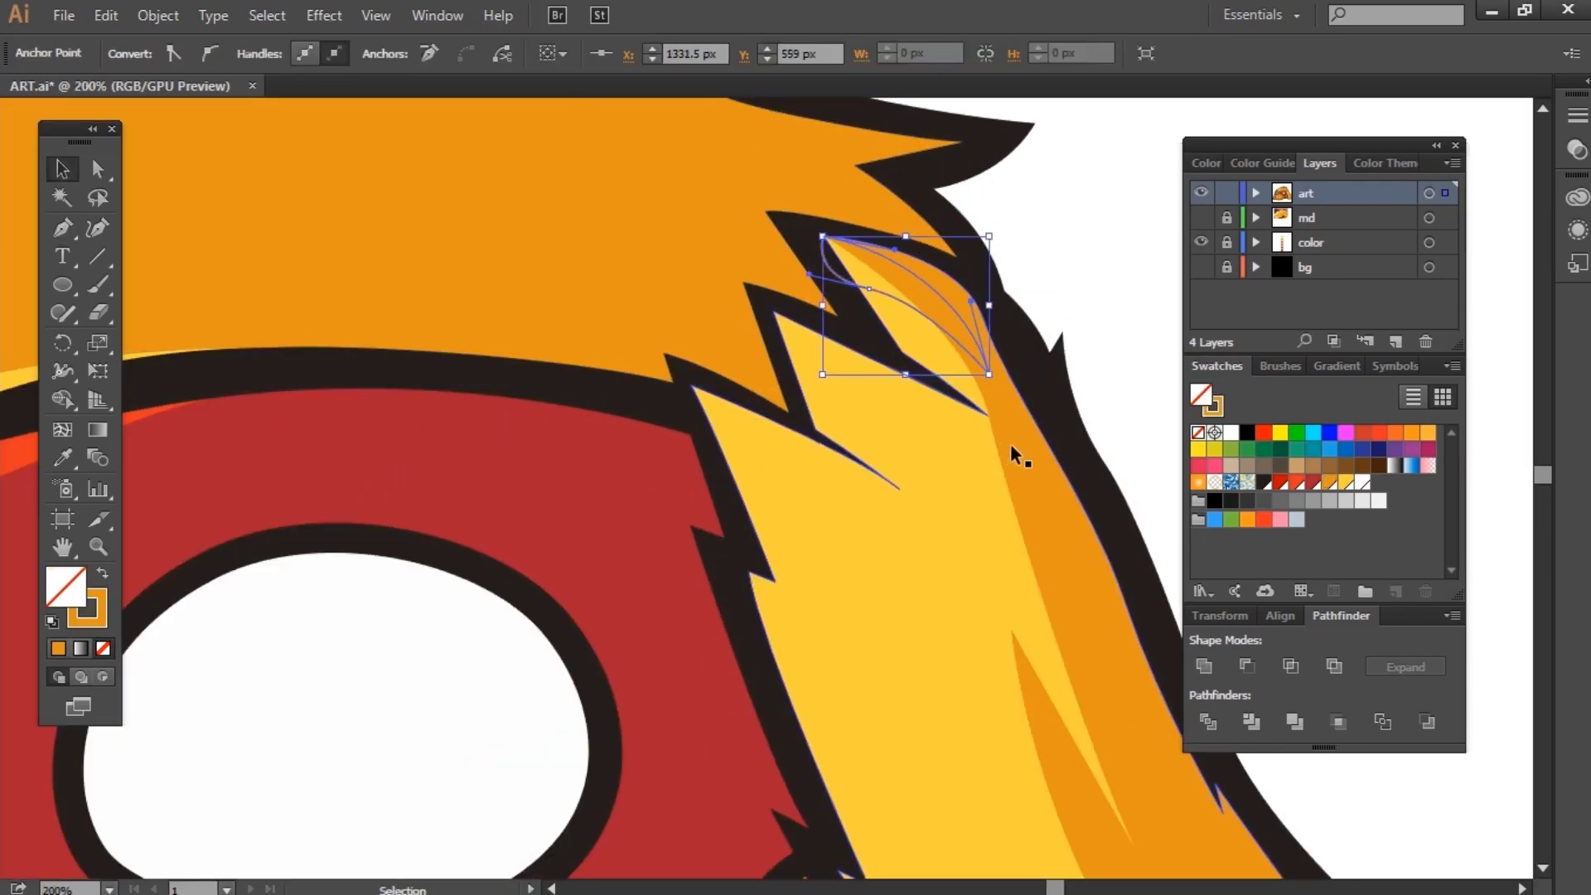
key("shift+x")
key("ctrl+shift+a")
scroll(1109, 240, "right", 3)
Step: Draw another pointed orange strand down the upper part of the right tuft
key("p")
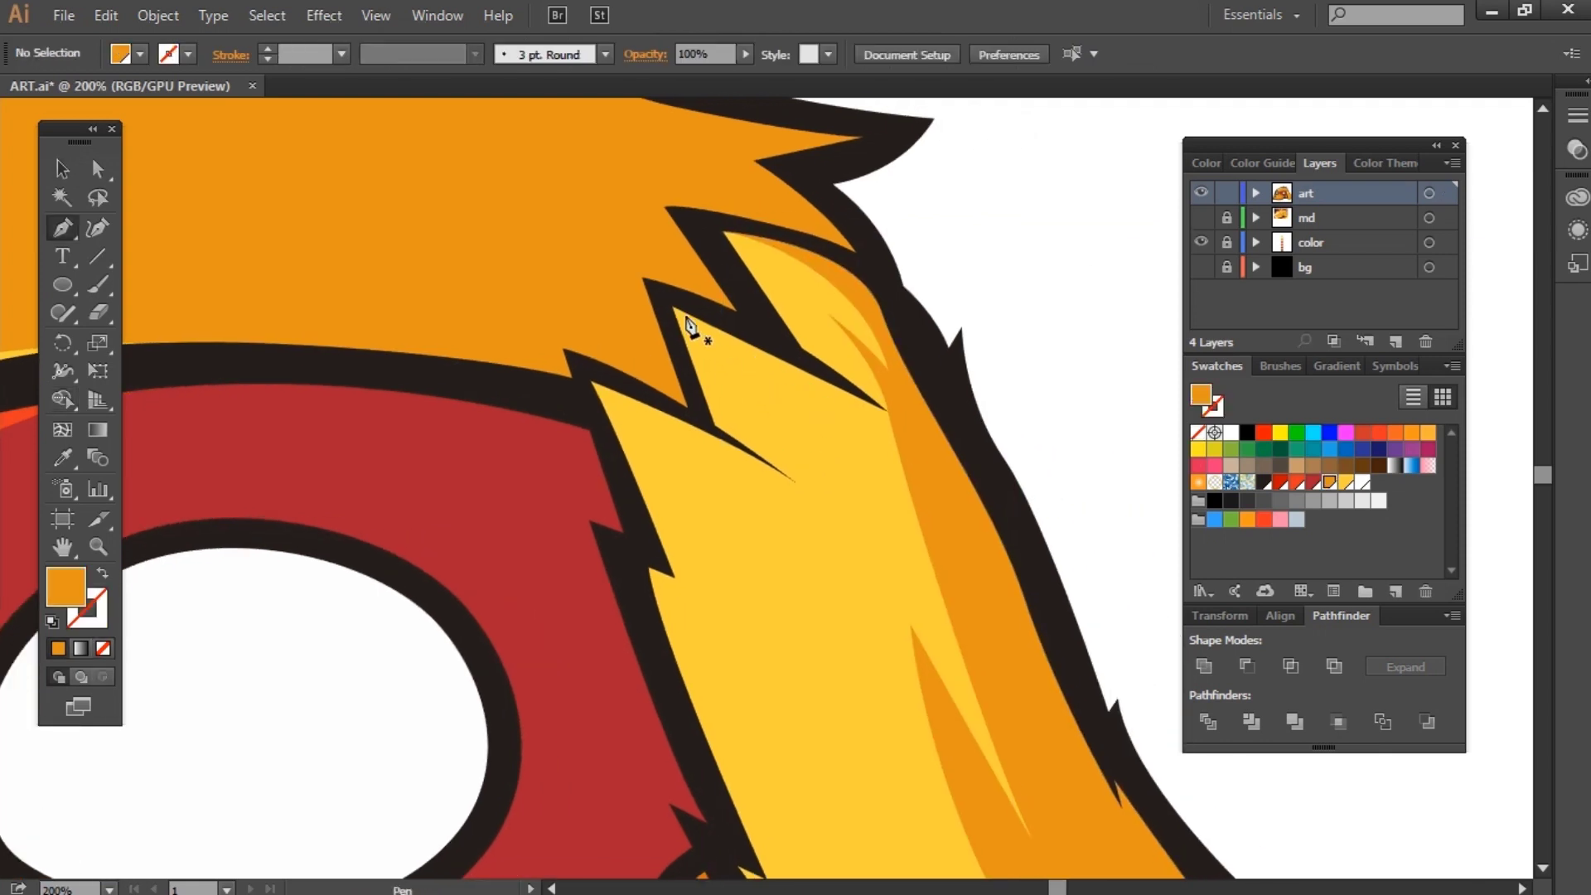
left_click_drag(802, 479, 833, 518)
left_click_drag(875, 613, 895, 649)
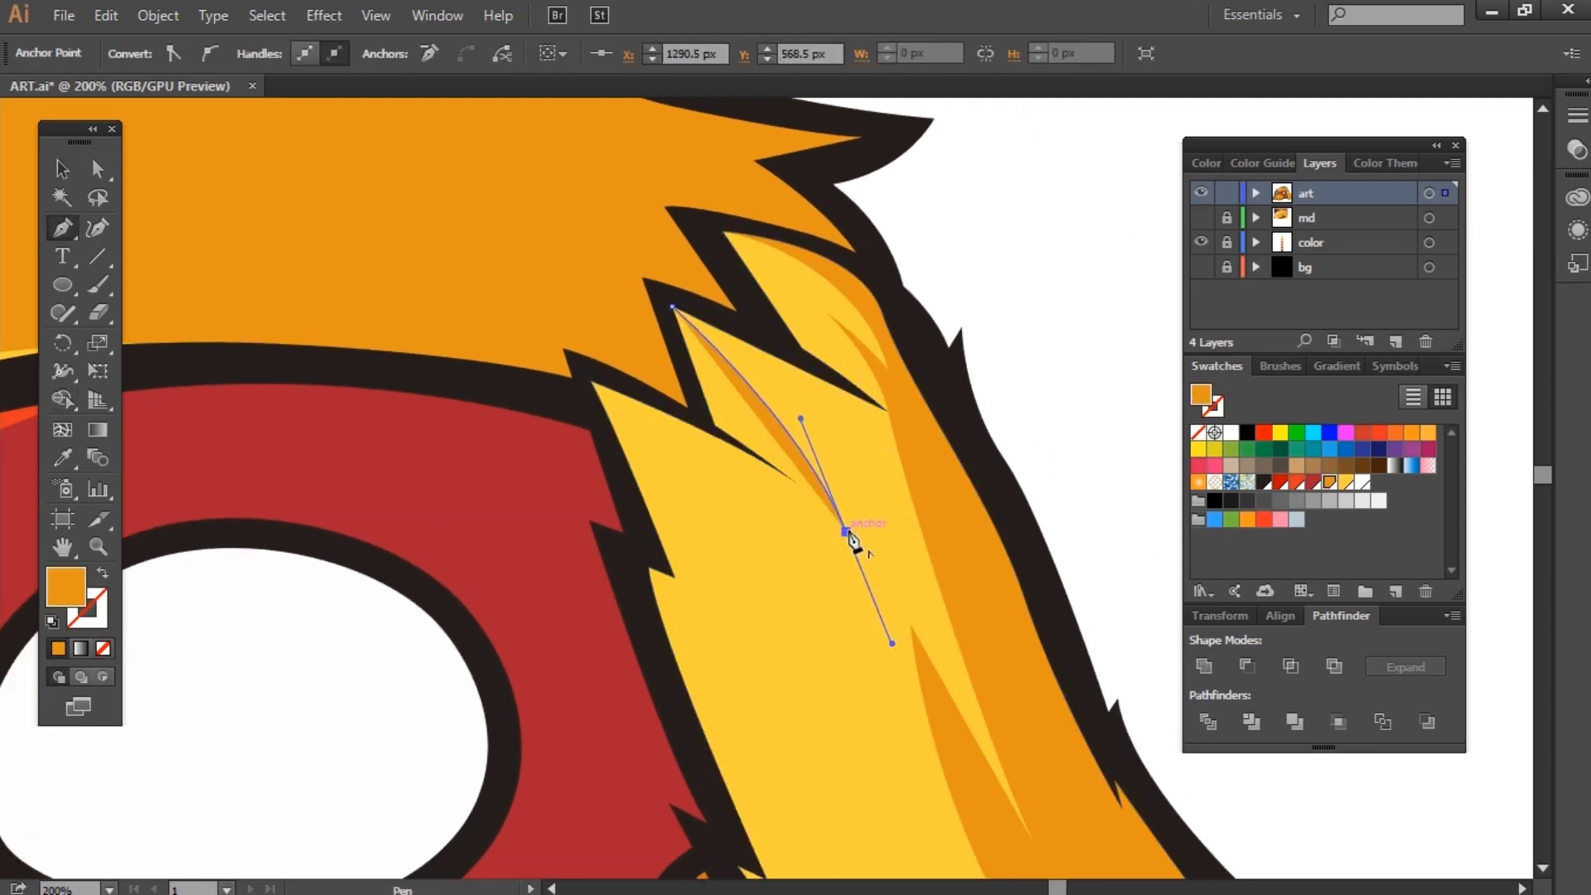
left_click(671, 307)
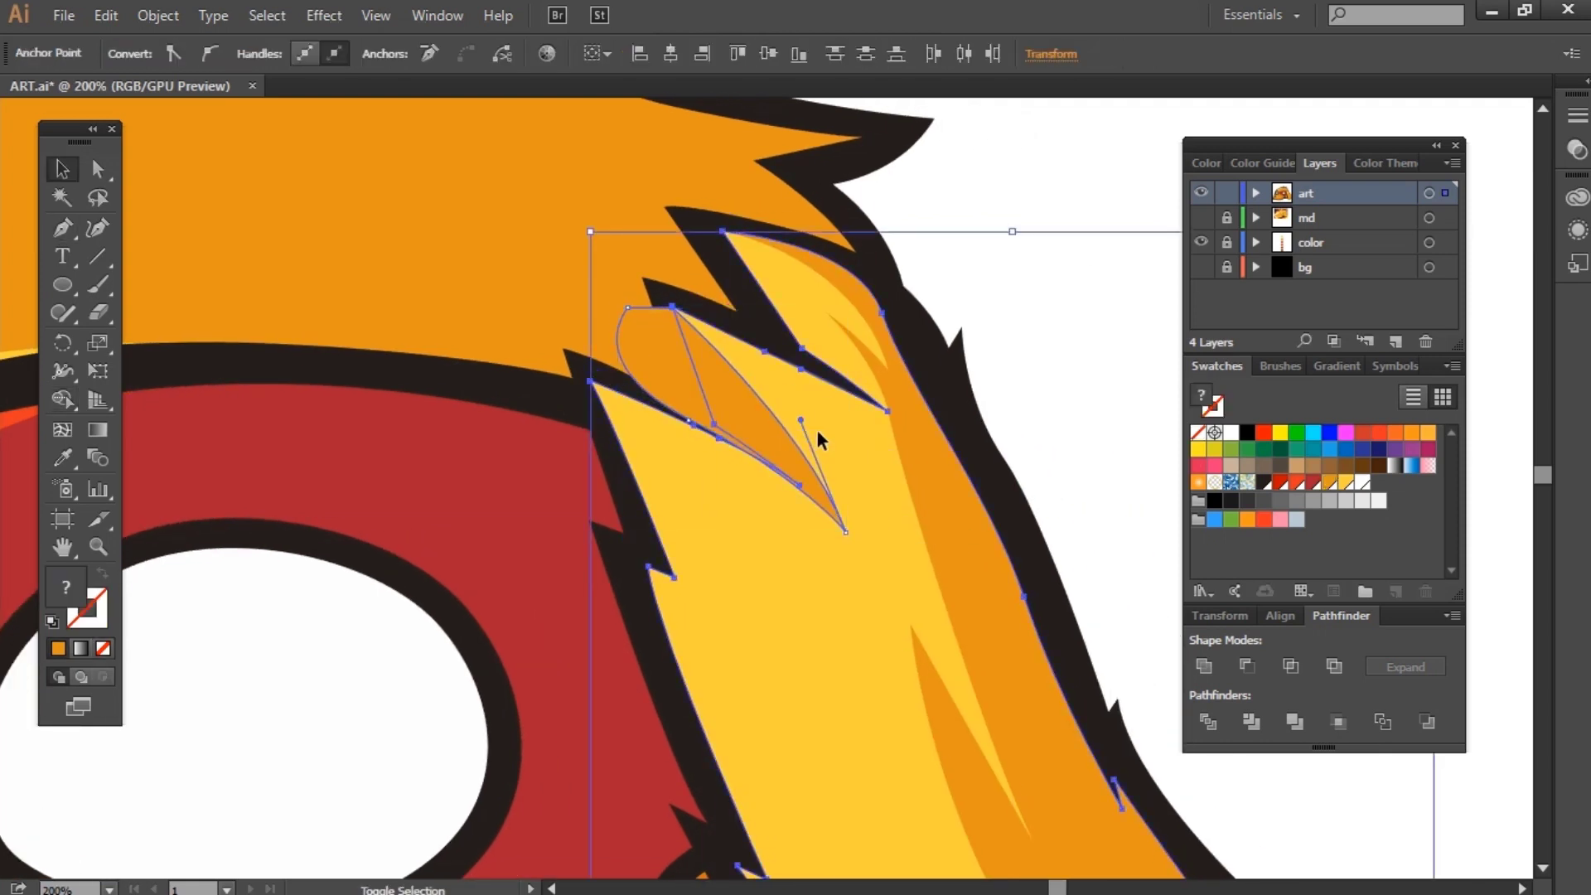
key("shift+x")
key("ctrl+shift+a")
left_click_drag(714, 487, 620, 409)
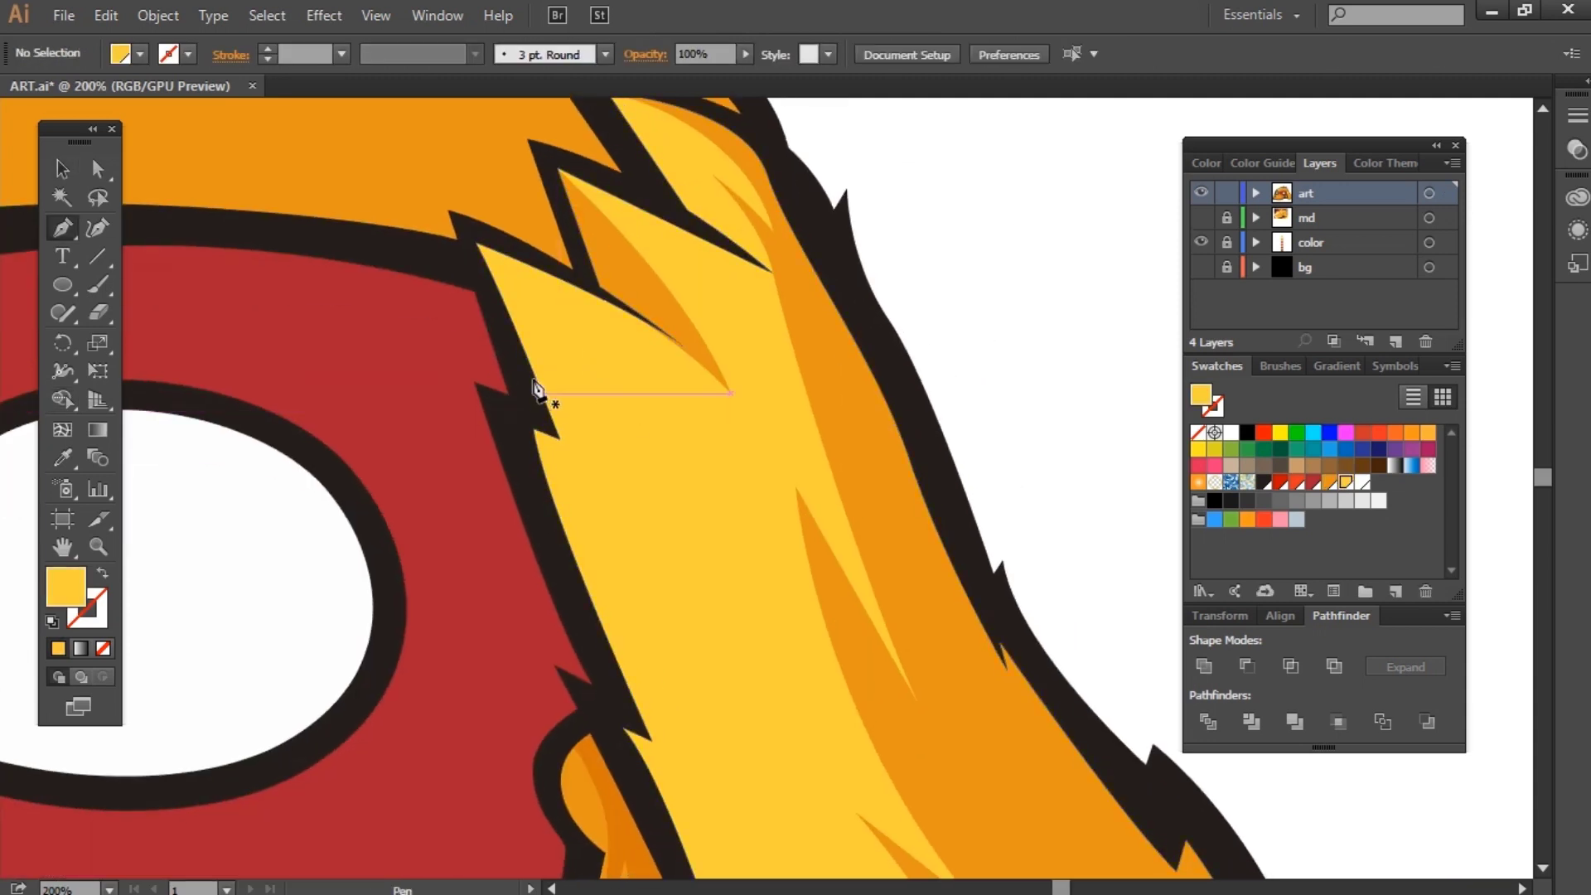
scroll(903, 509, "down", 5)
Step: Start a strand near the mask's edge, undoing a misplaced point
scroll(871, 522, "up", 2)
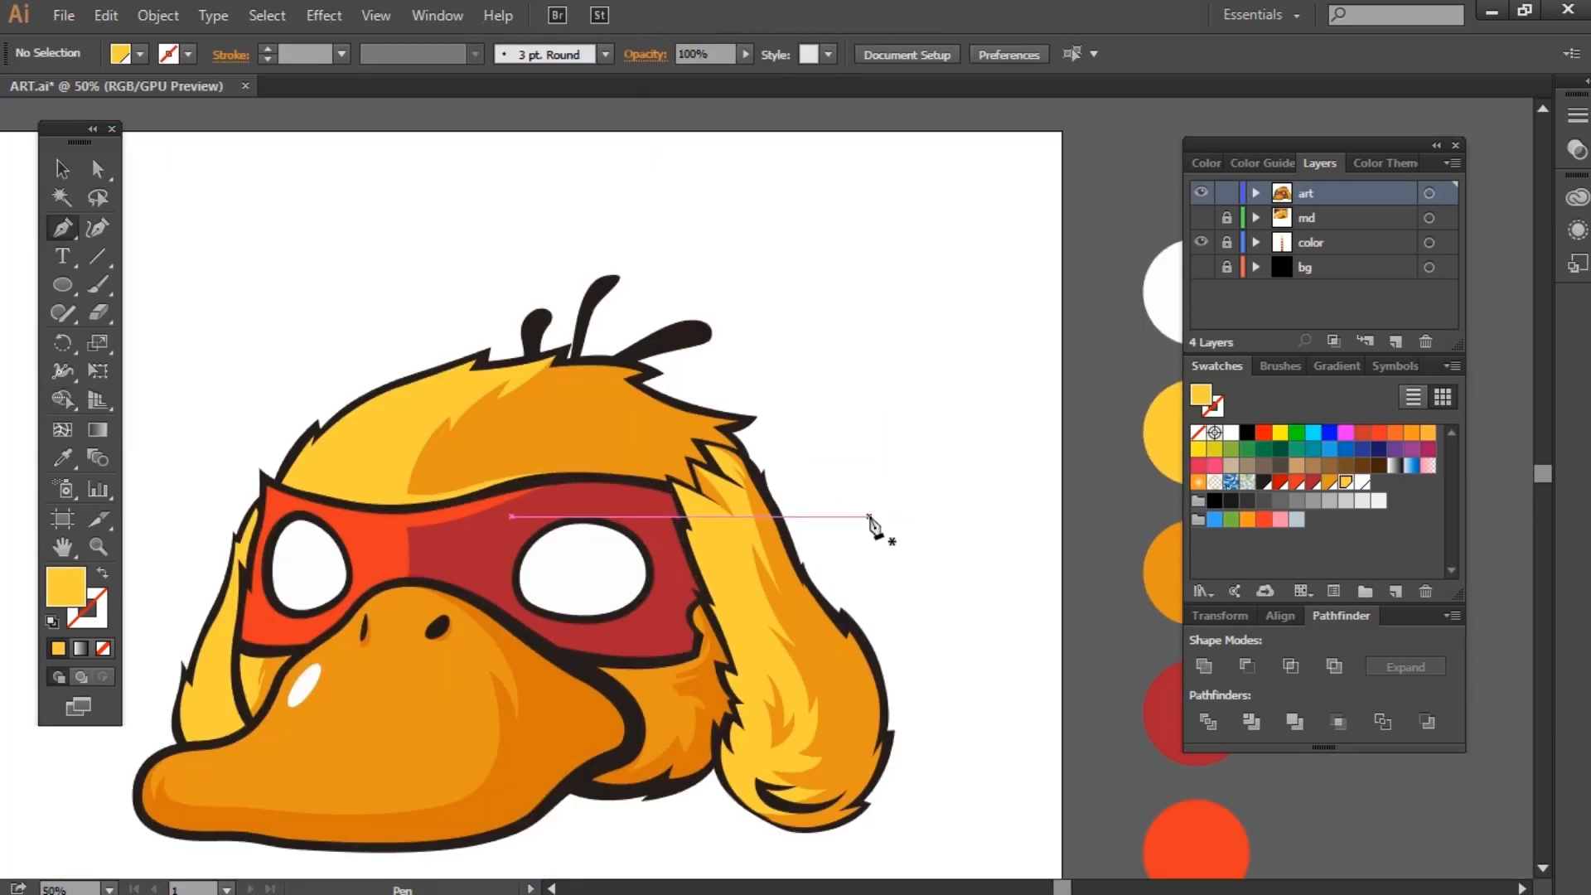
scroll(725, 565, "up", 2)
left_click(680, 430)
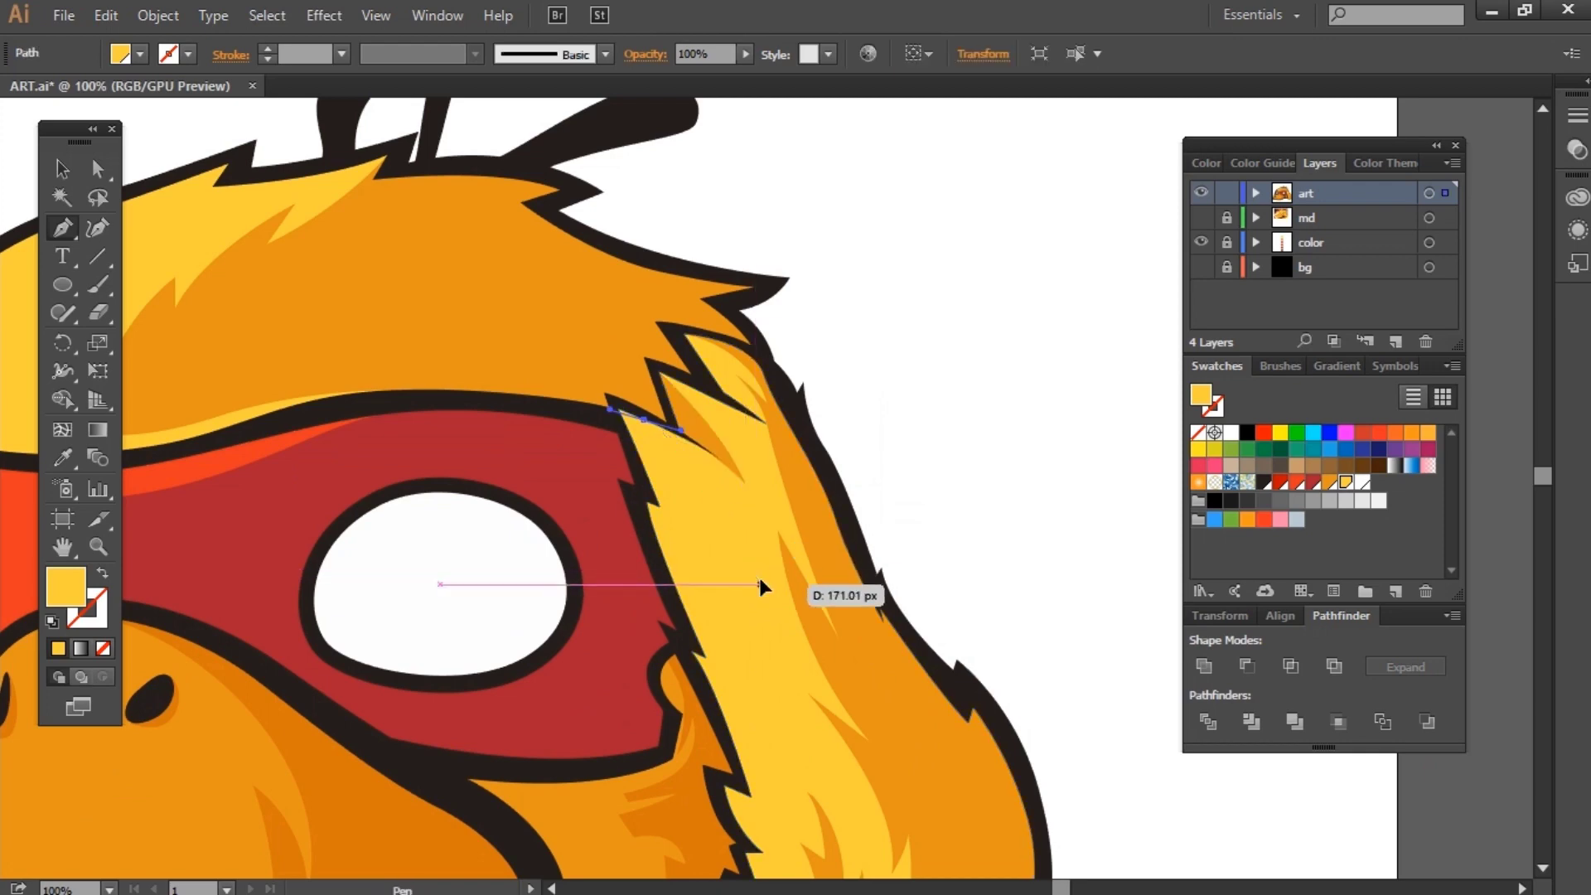
left_click_drag(783, 652, 775, 509)
key("ctrl+shift+a")
scroll(862, 596, "down", 2)
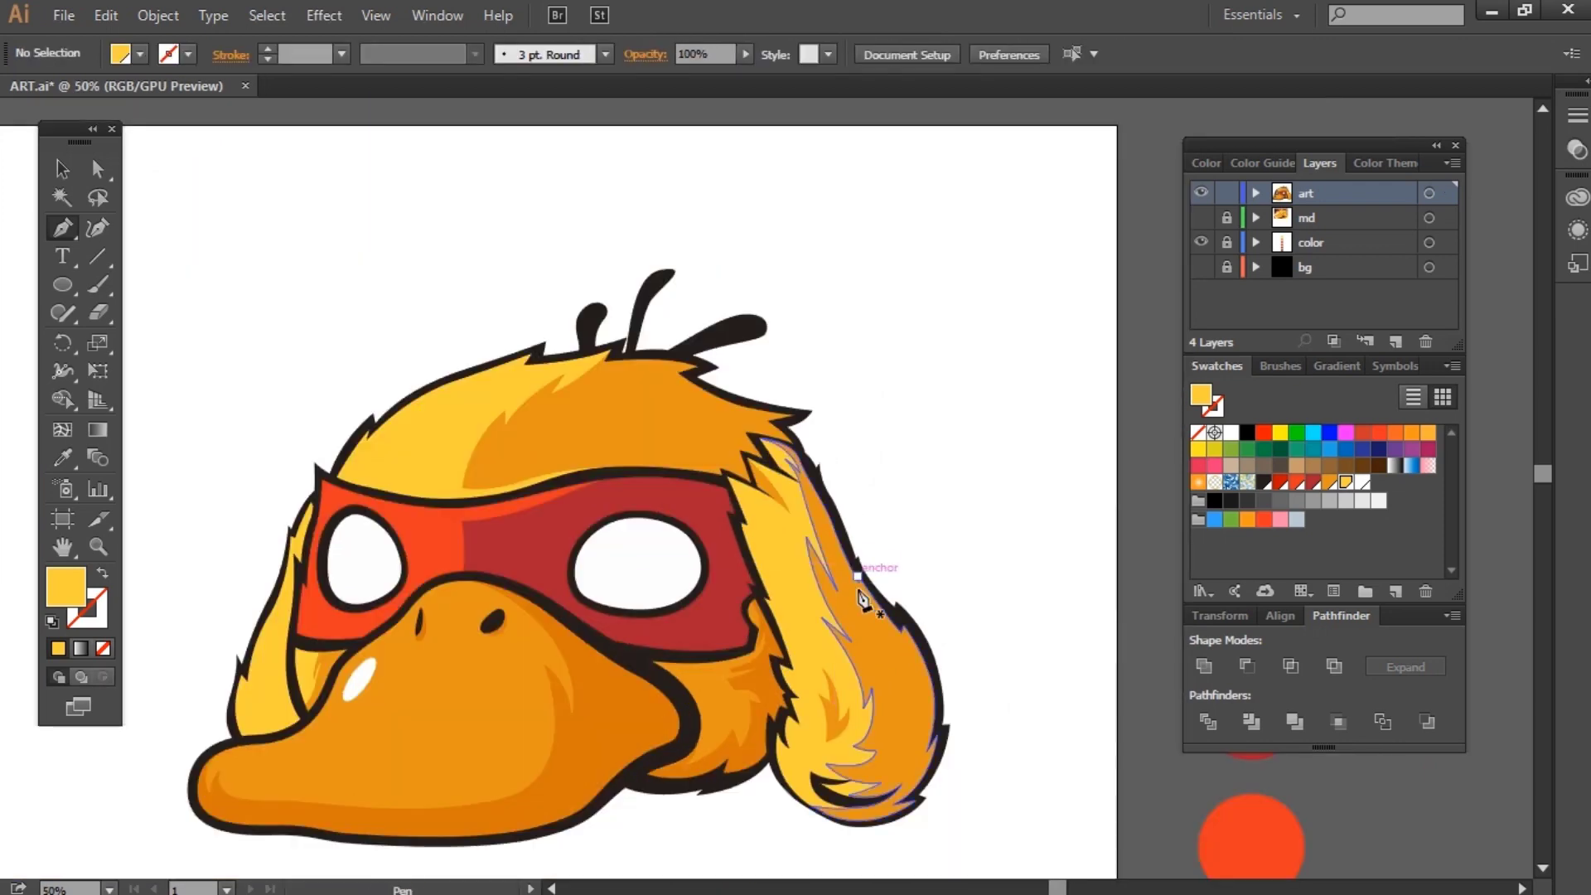
scroll(567, 550, "left", 3)
scroll(615, 568, "up", 1)
scroll(542, 695, "up", 2)
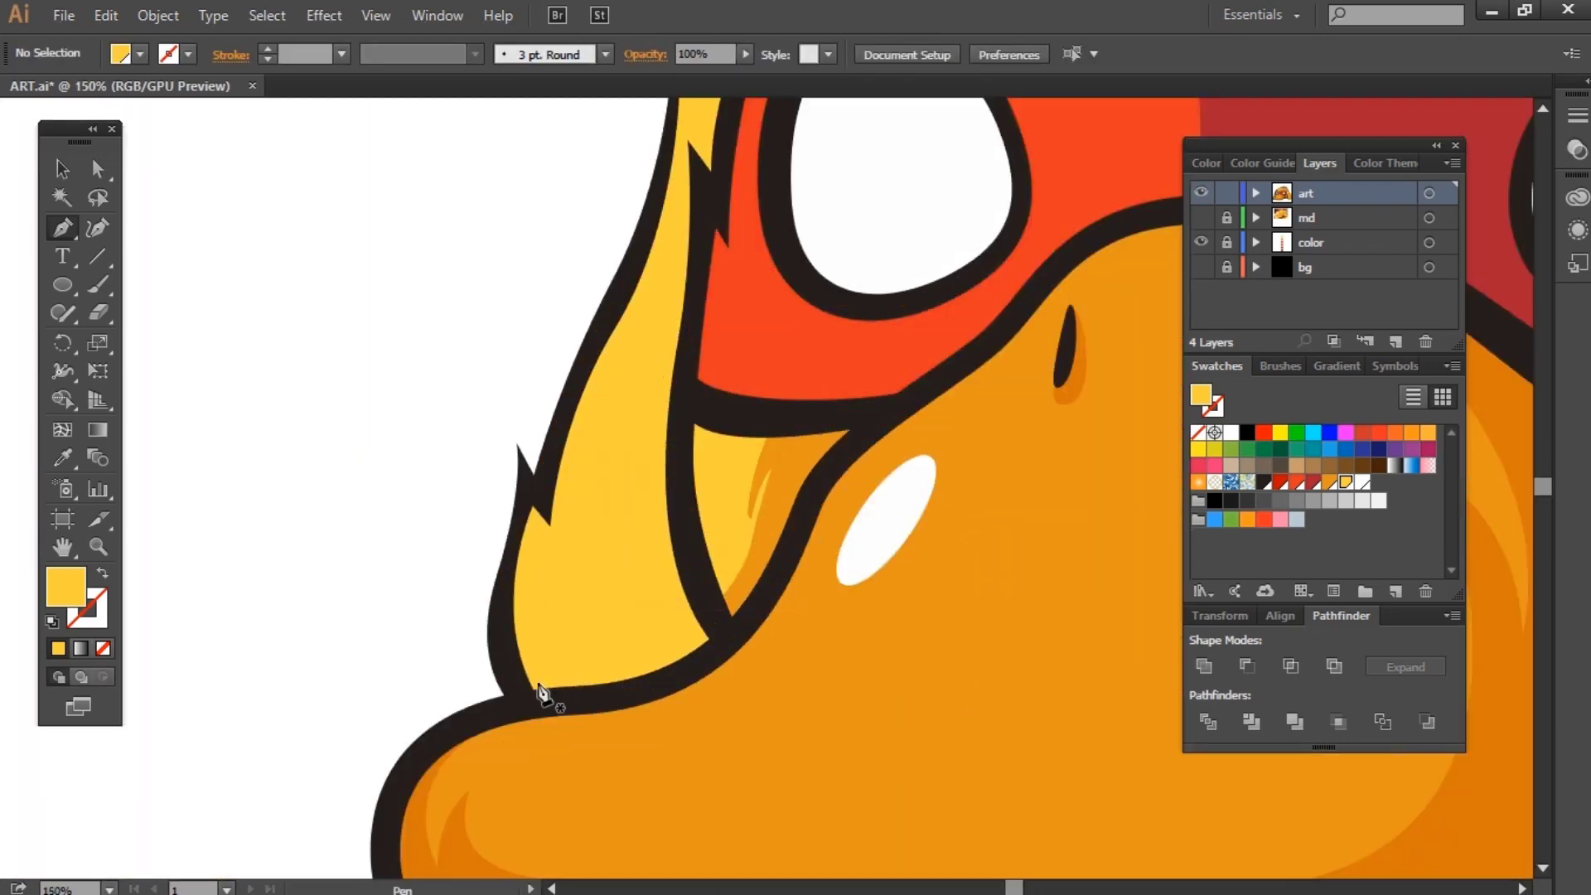
key("ctrl+z")
left_click_drag(629, 665, 578, 644)
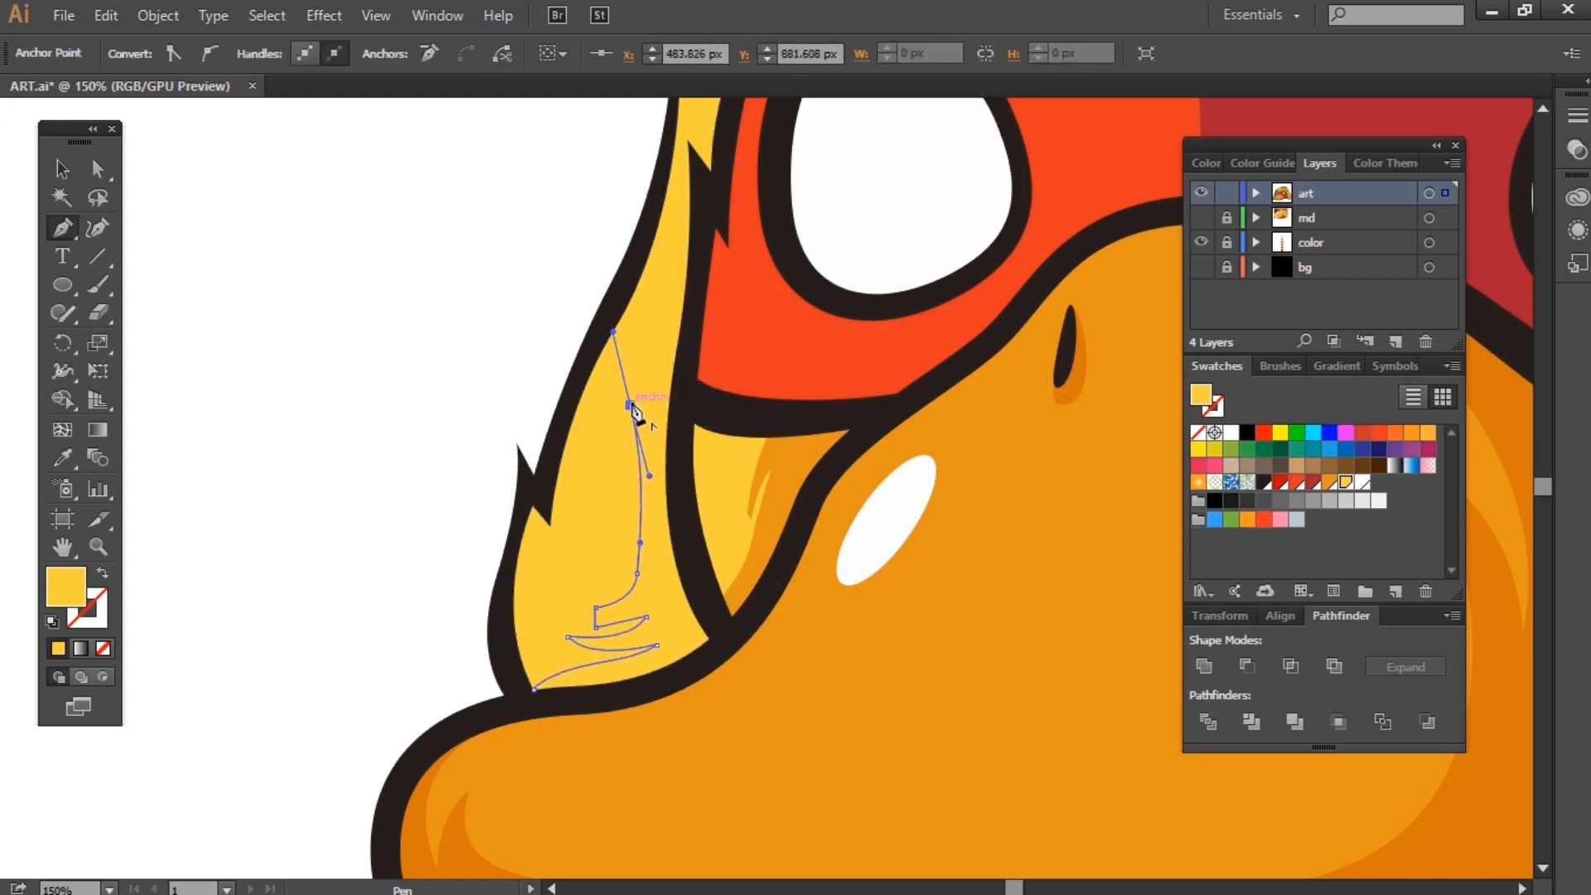
Step: Trace a closed orange shading shape around the left tuft beside the beak, behind the beak
left_click(820, 112)
left_click(882, 351)
left_click(763, 605)
left_click(564, 596)
left_click_drag(525, 482, 538, 502)
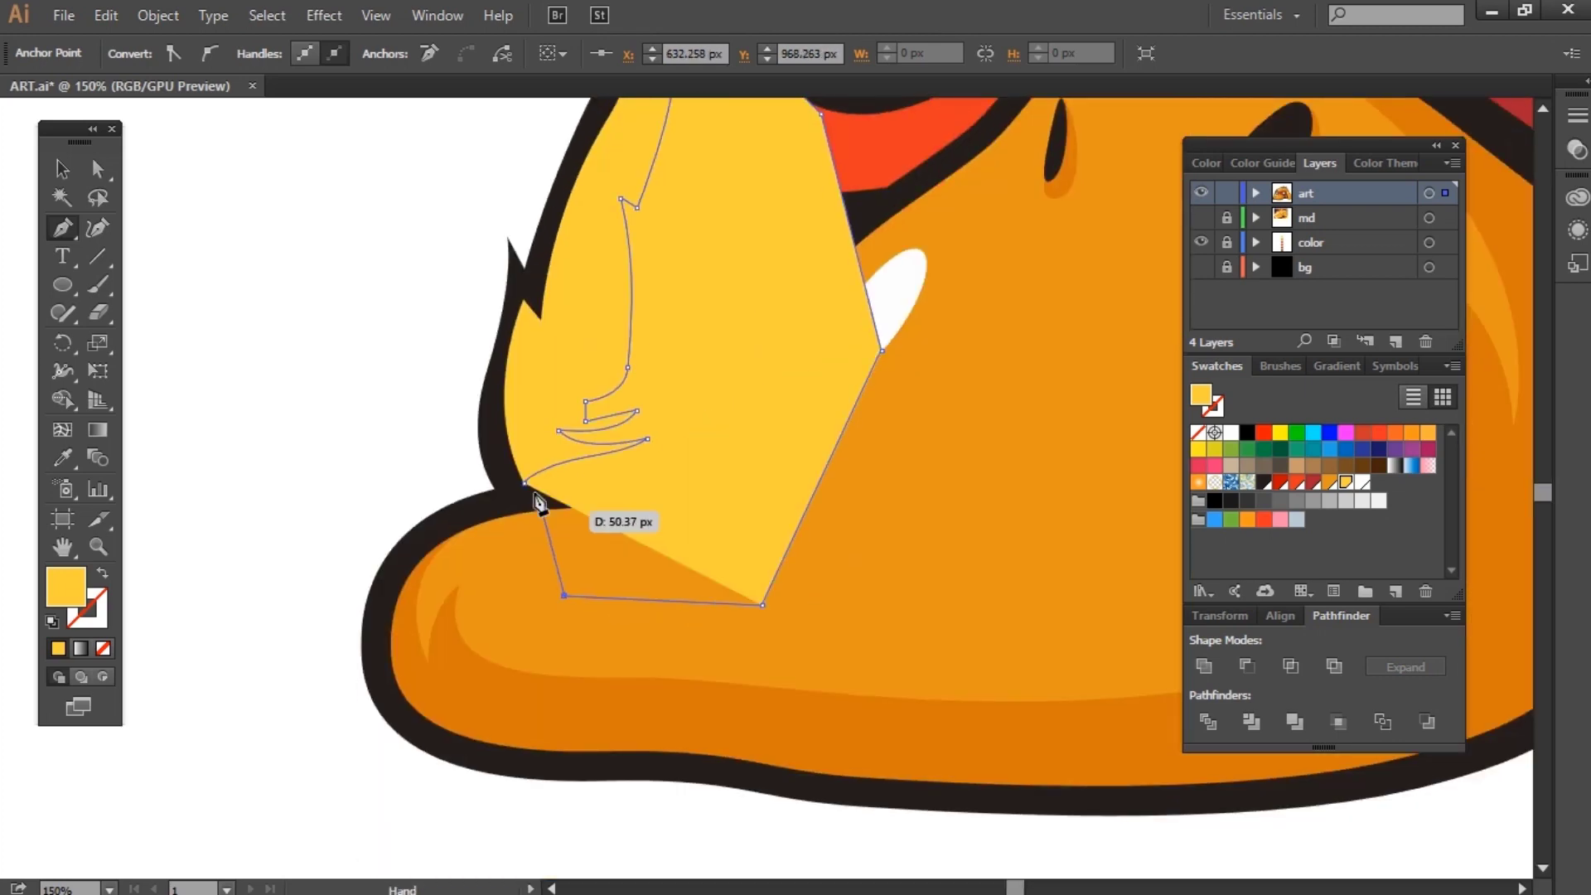
left_click(567, 382)
key("ctrl+shift+a")
scroll(740, 413, "down", 3)
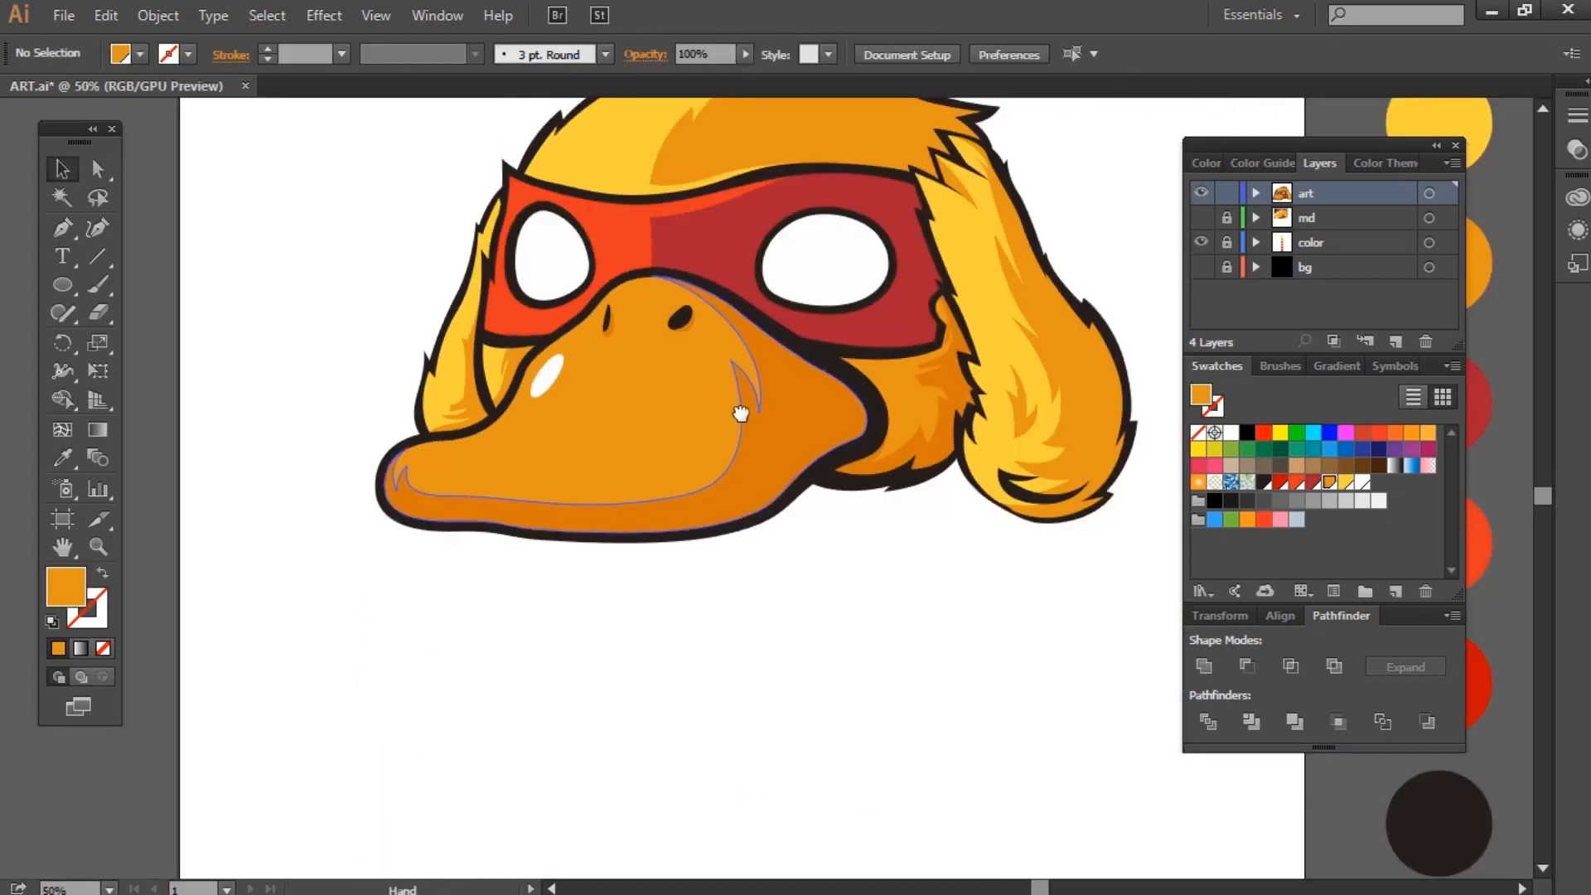
scroll(740, 413, "up", 2)
Step: Trace a jagged fur-strand shape along the top-left hair outline and close it
scroll(767, 279, "up", 3)
key("p")
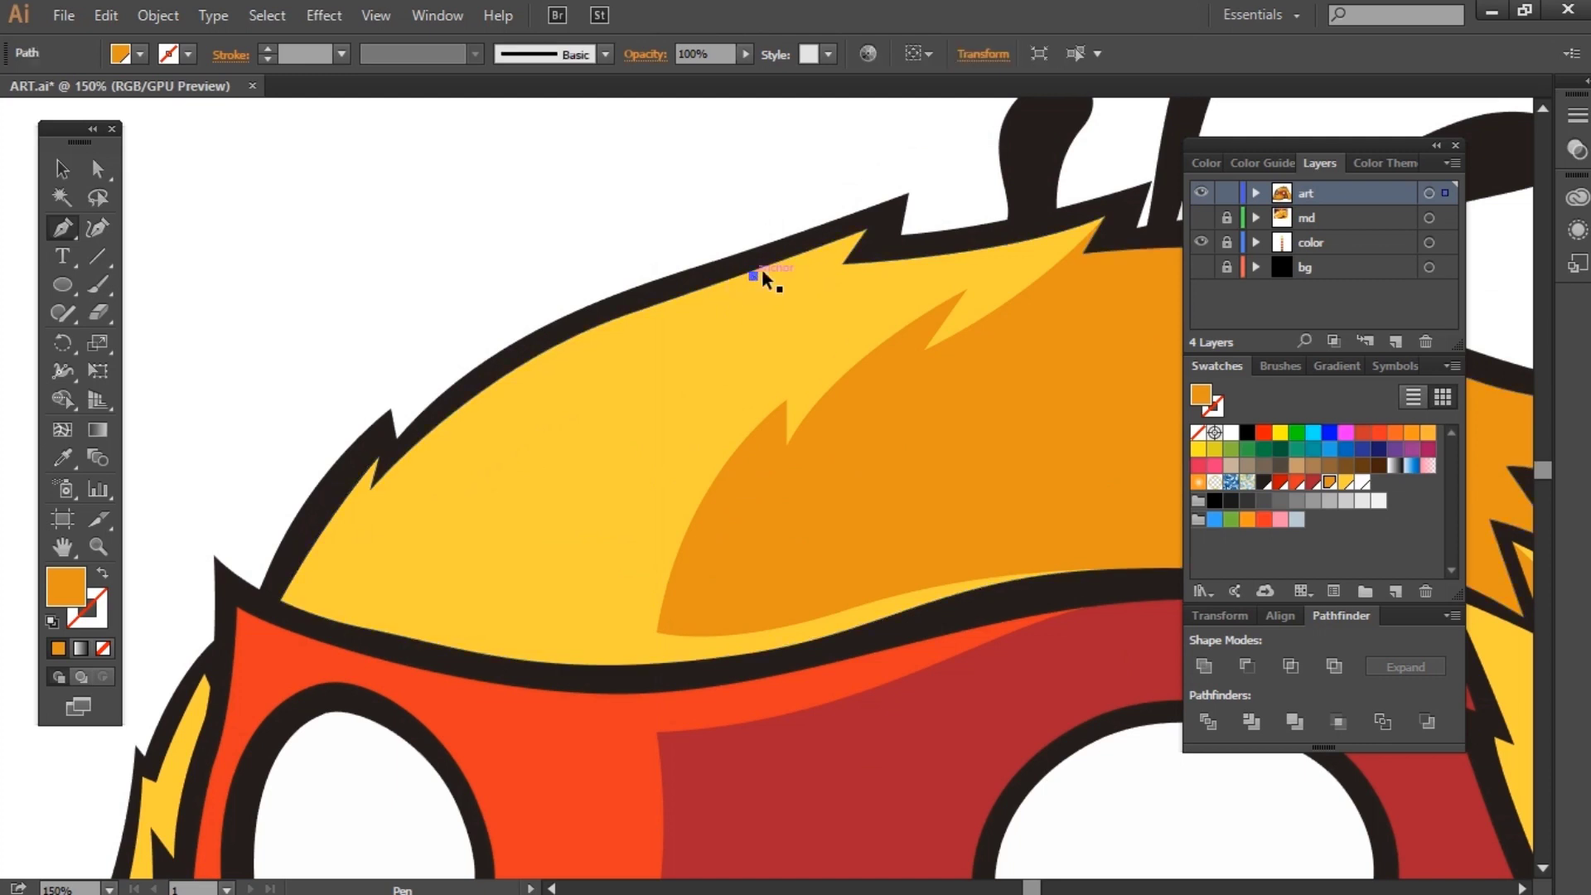
left_click(835, 241)
left_click(766, 266)
left_click(698, 289)
left_click_drag(549, 400, 659, 361)
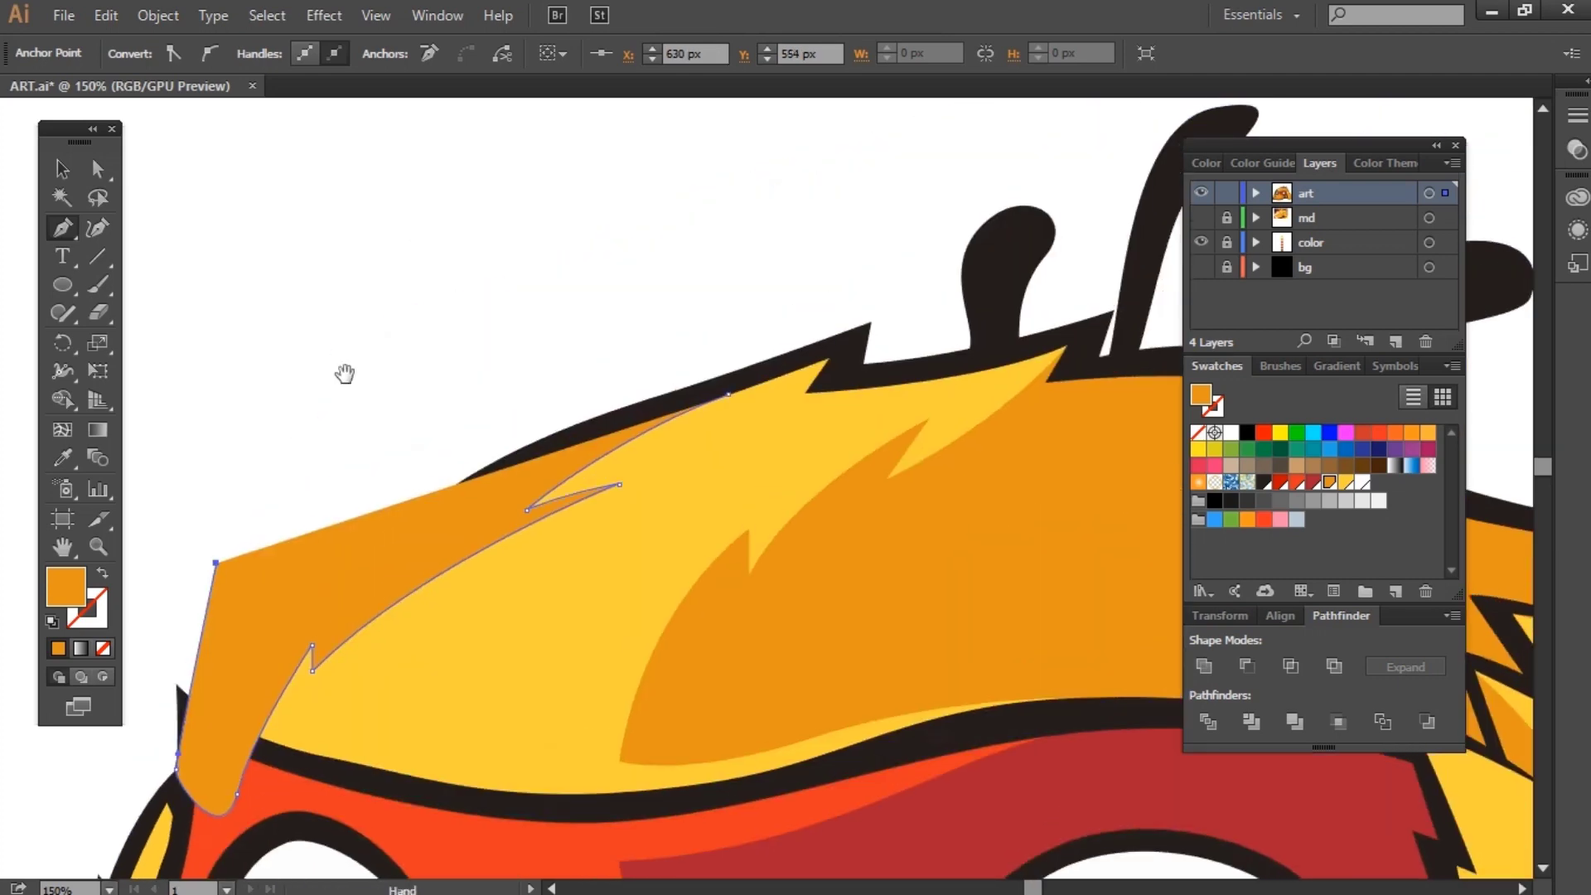
left_click(599, 295)
left_click(727, 396)
key("v")
Step: Fill the new strand white and select it together with the top hair shape
key("ctrl+minus")
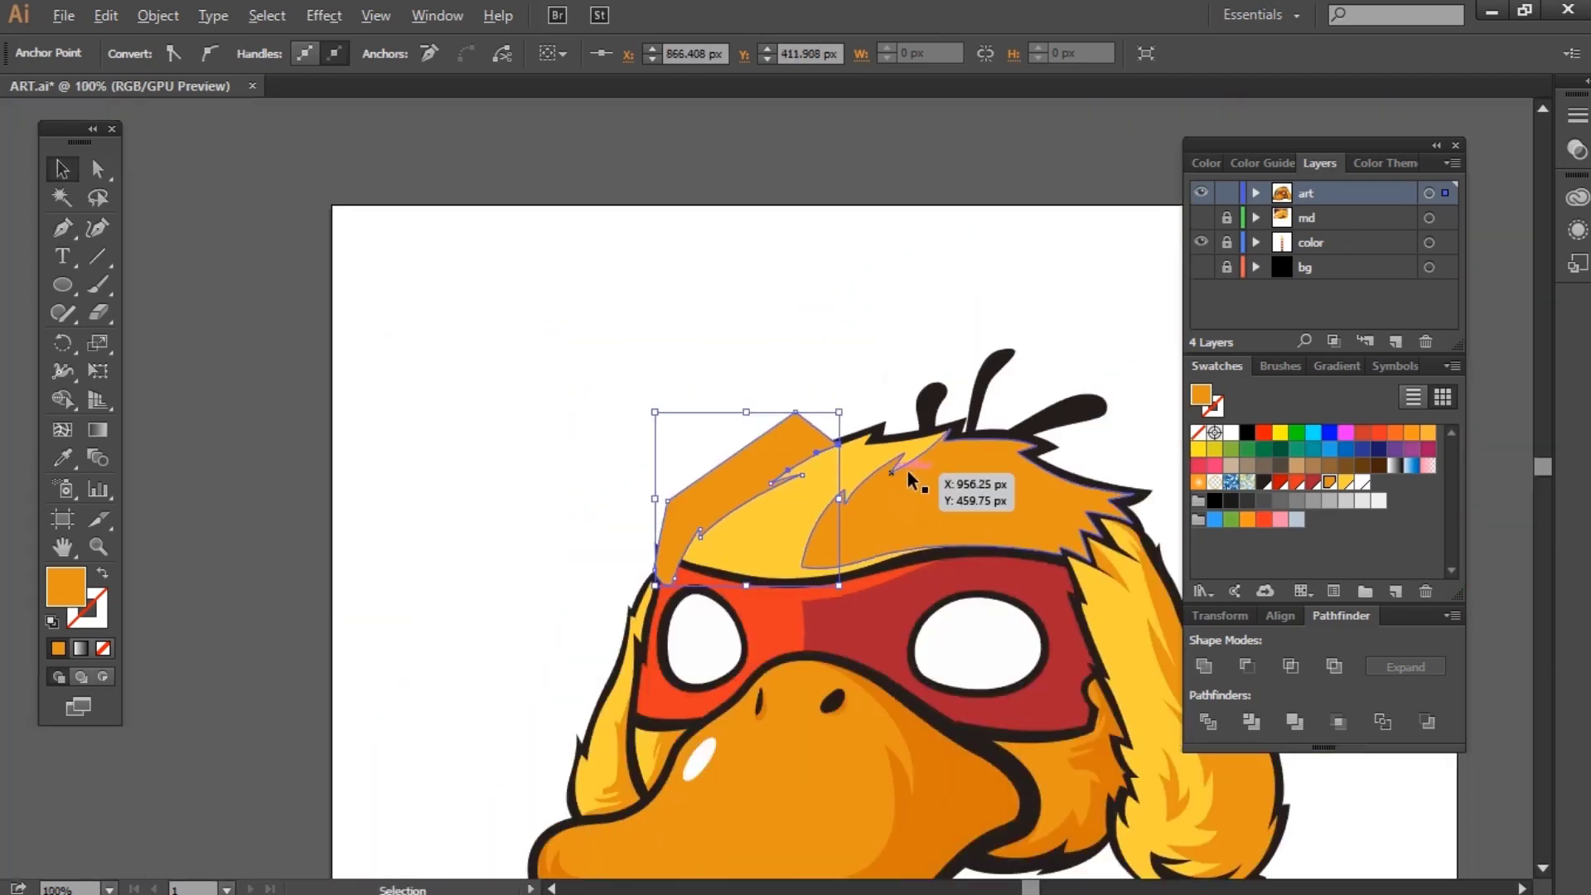
key("ctrl+minus")
left_click(1129, 277)
key("ctrl+shift+a")
key("ctrl+1")
left_click(398, 366)
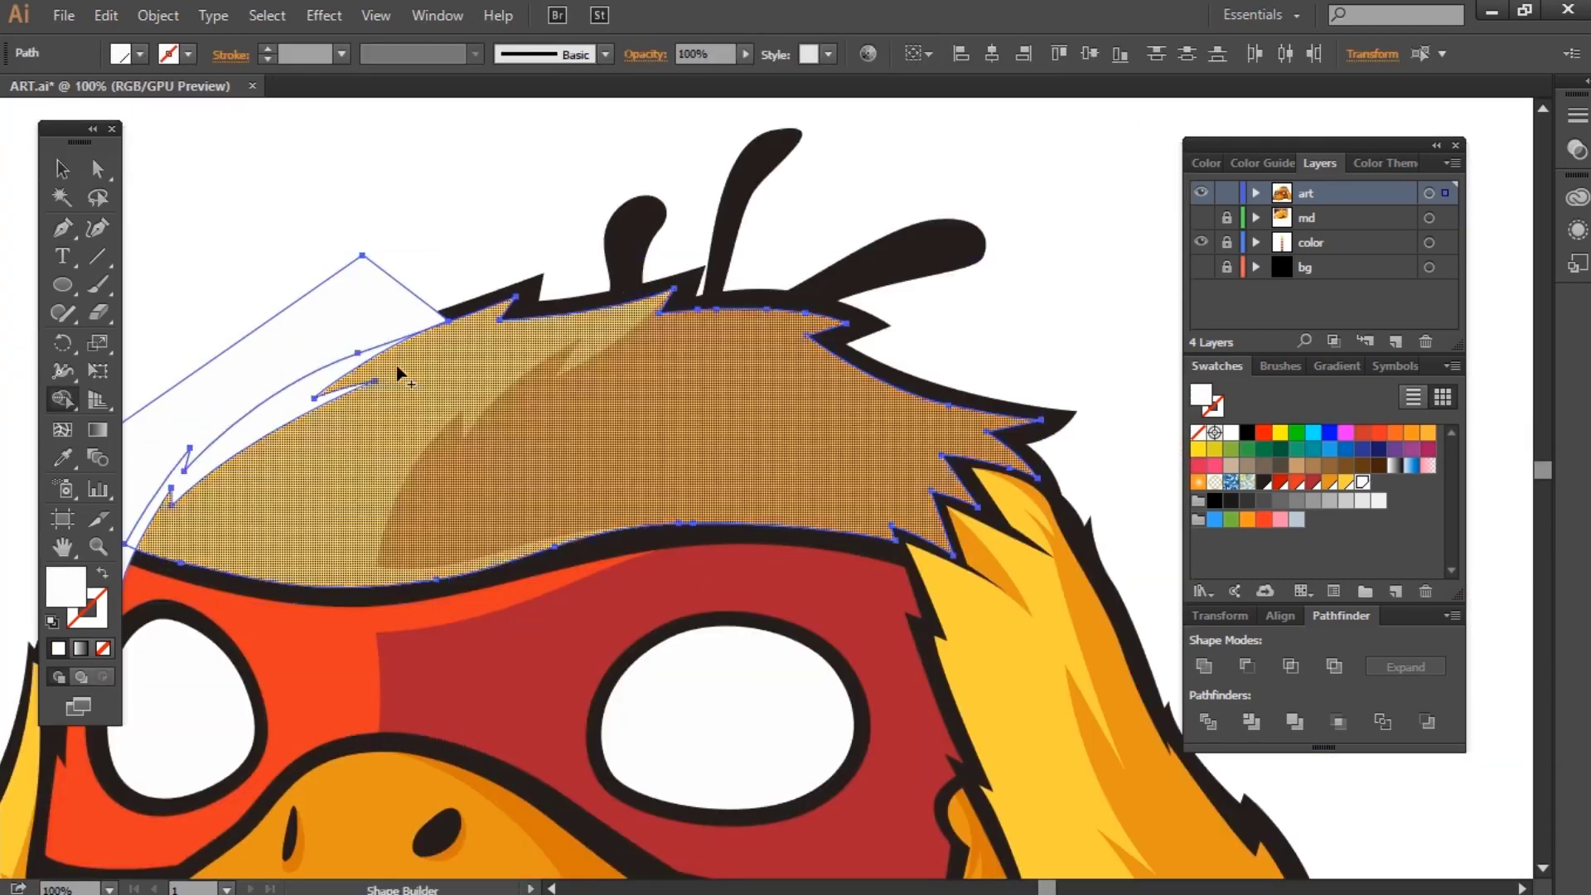
left_click(433, 242)
key("ctrl+minus")
key("ctrl+minus")
key("ctrl+minus")
Step: Save the file and unite a copy of the duck artwork into one dark shape
key("ctrl+plus")
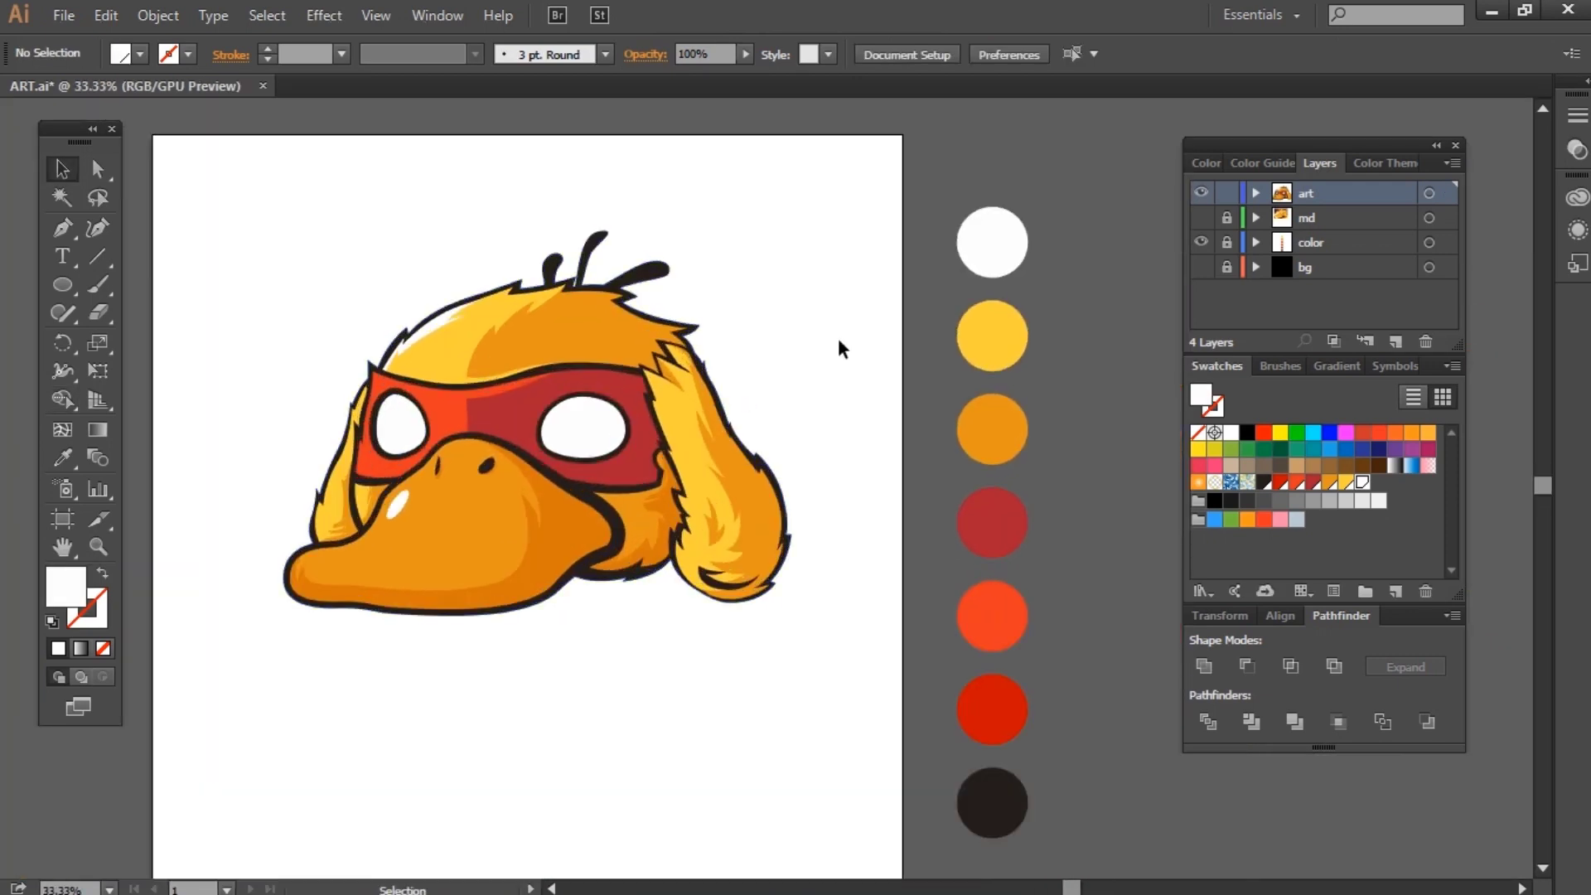
key("ctrl+a")
left_click(756, 682)
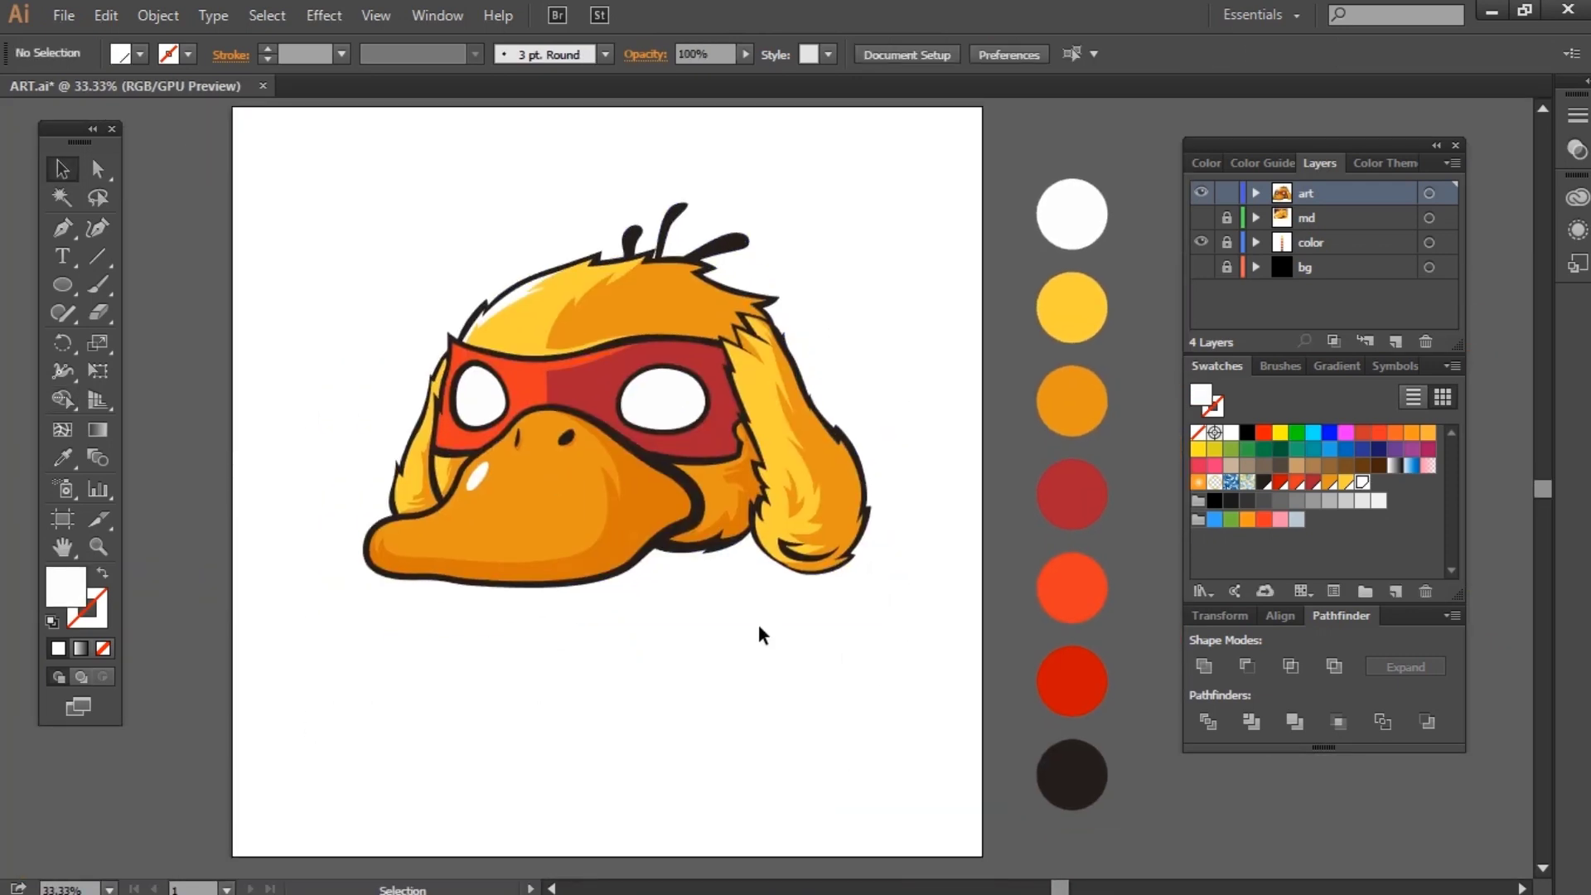
key("ctrl+s")
key("ctrl+a")
left_click_drag(904, 469, 892, 439)
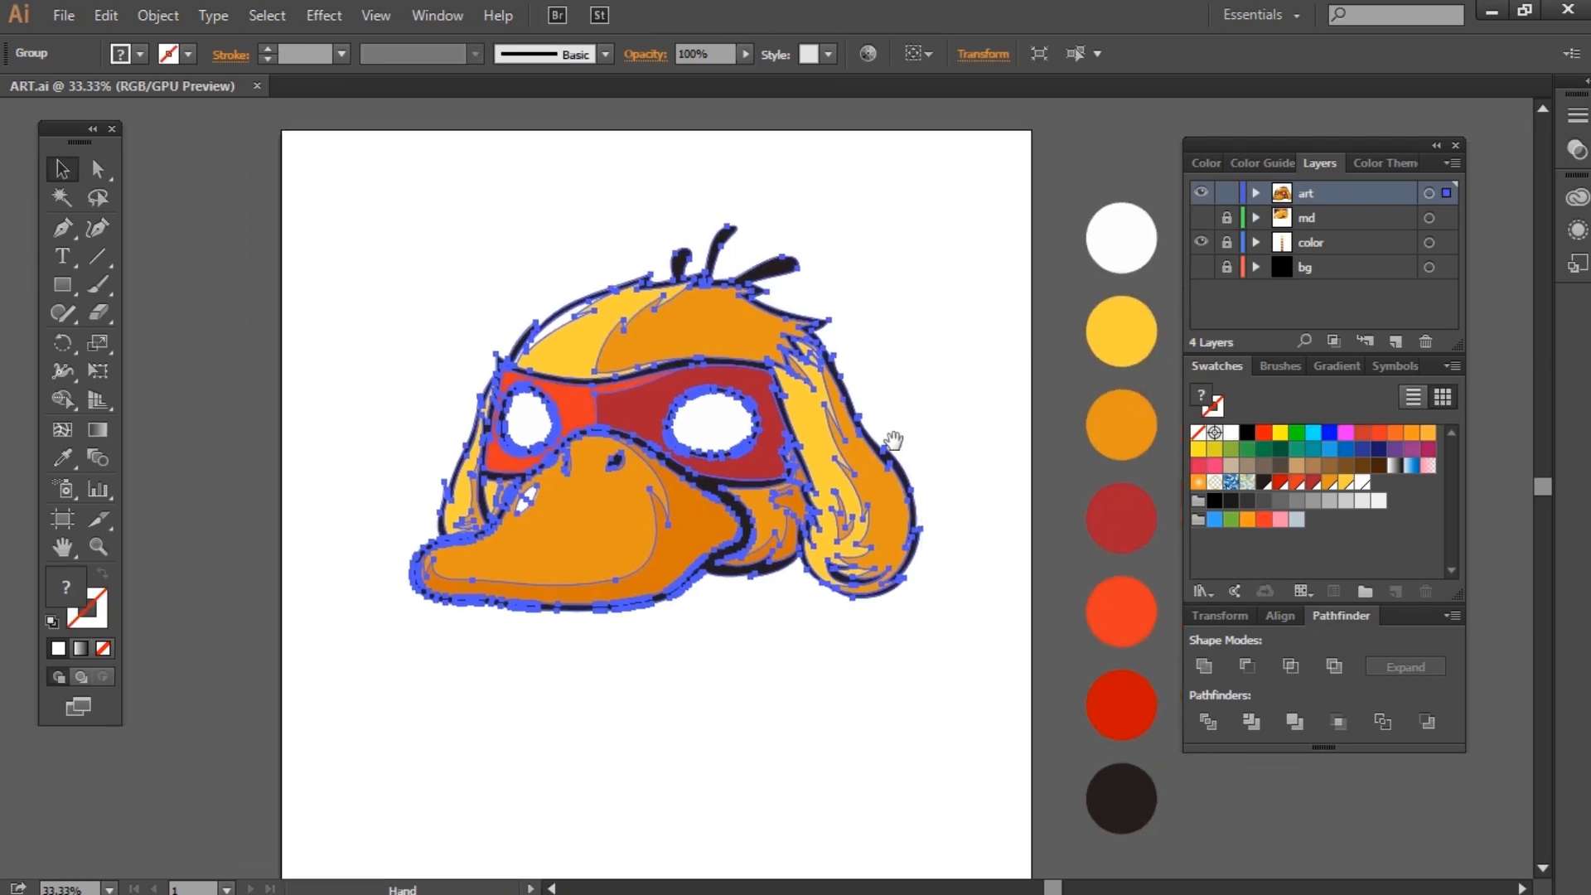
key("ctrl+8")
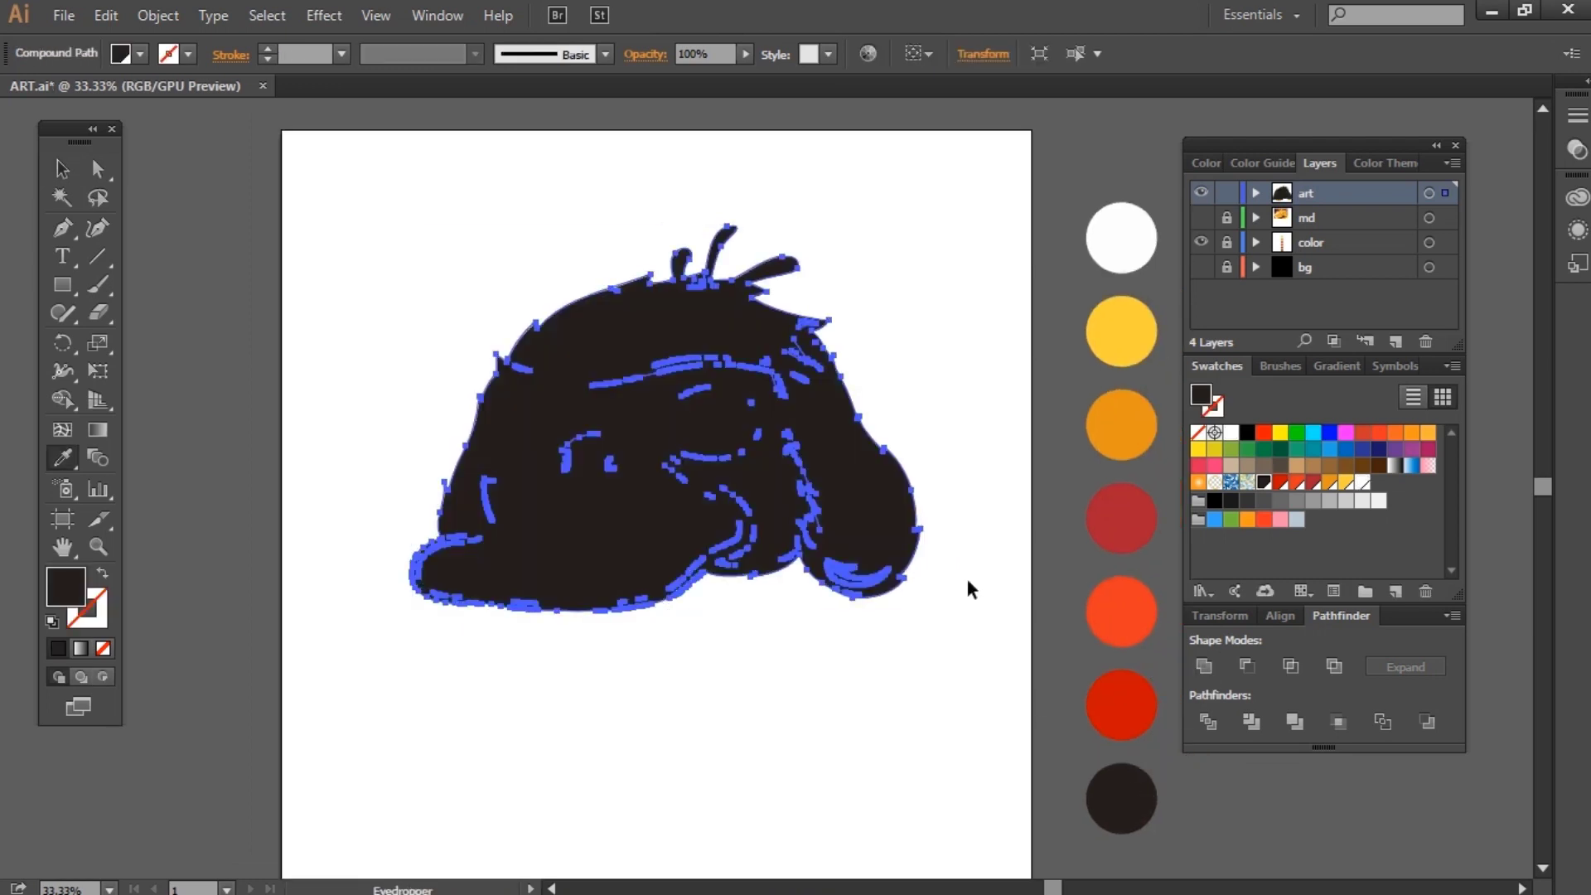
Step: Offset the dark shape by 10 px and send it behind the duck
left_click(158, 15)
left_click(514, 575)
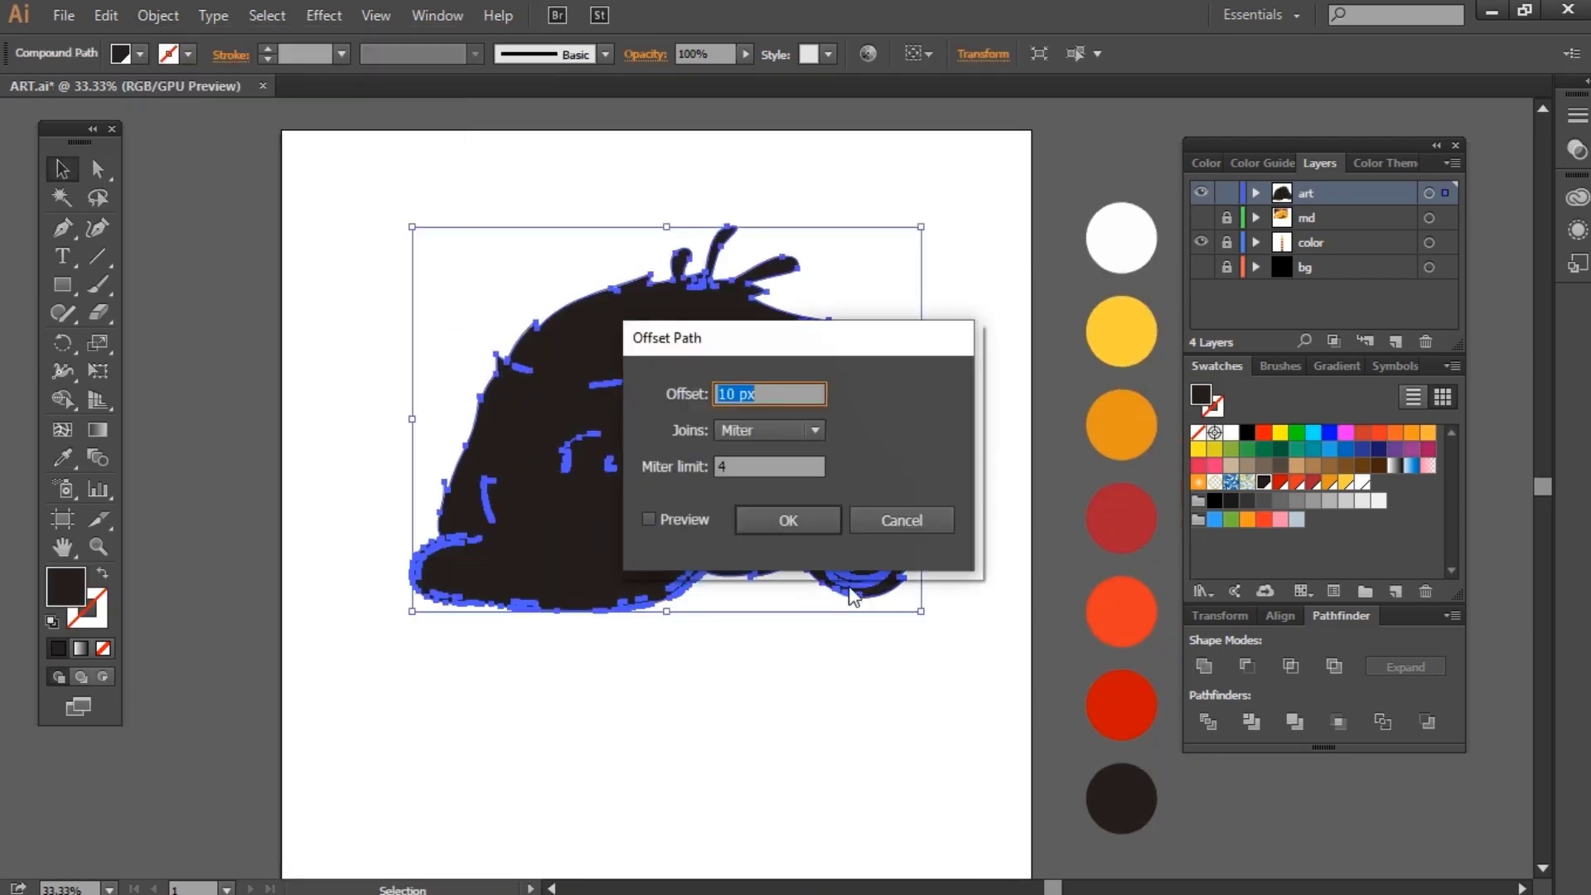
left_click(677, 516)
left_click_drag(832, 345, 1069, 325)
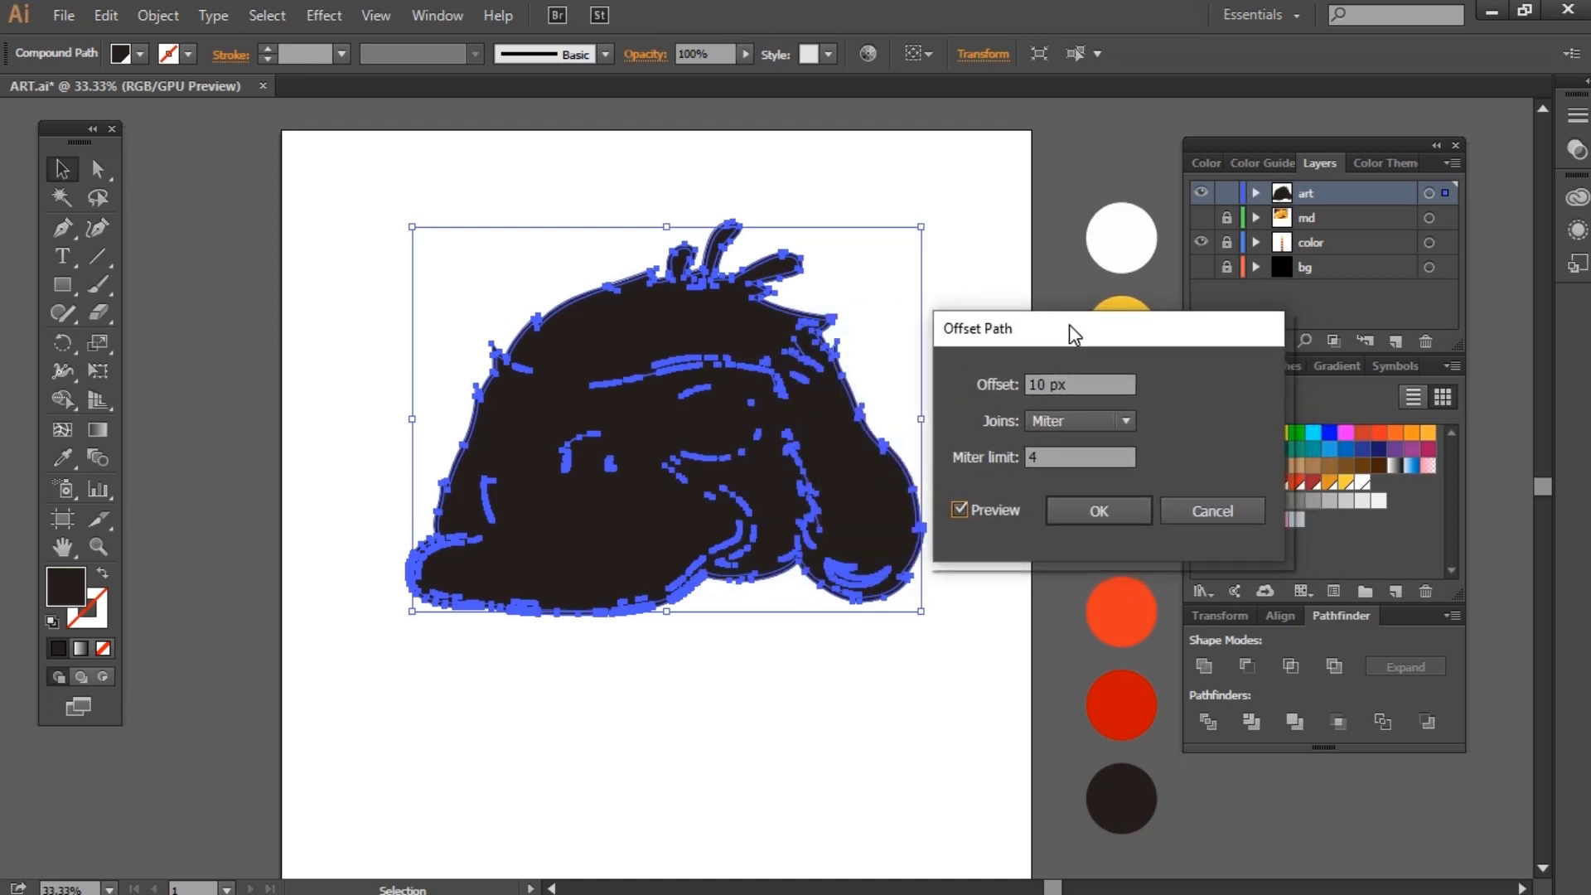
left_click(1099, 511)
key("ctrl+shift+bracketleft")
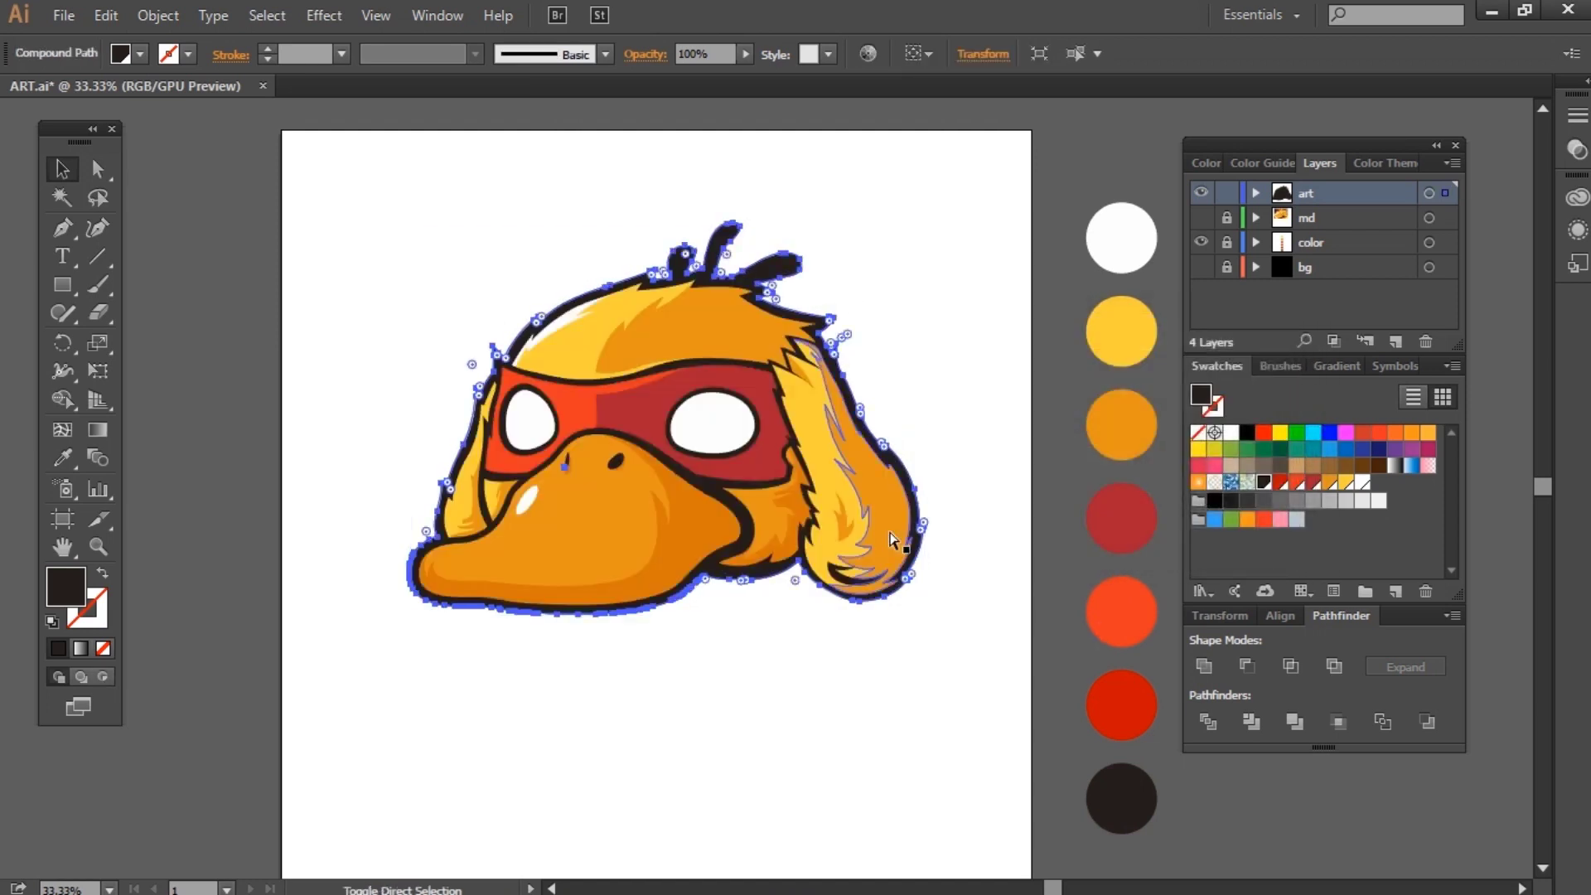
left_click(947, 421)
scroll(947, 421, "up", 1)
right_click(711, 539)
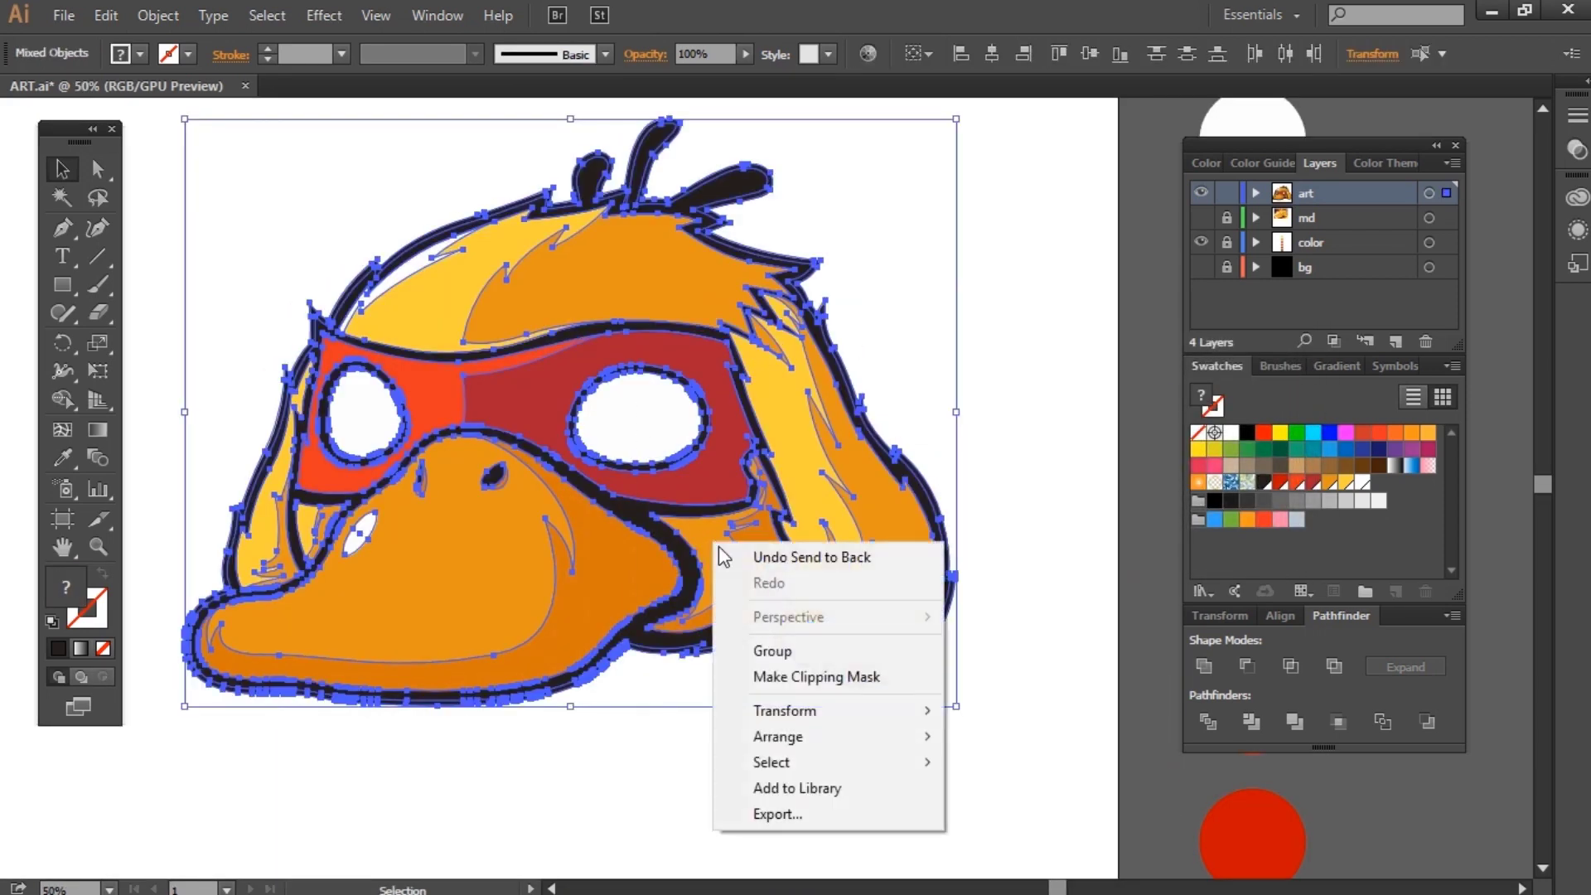
left_click(948, 454)
scroll(948, 454, "down", 1)
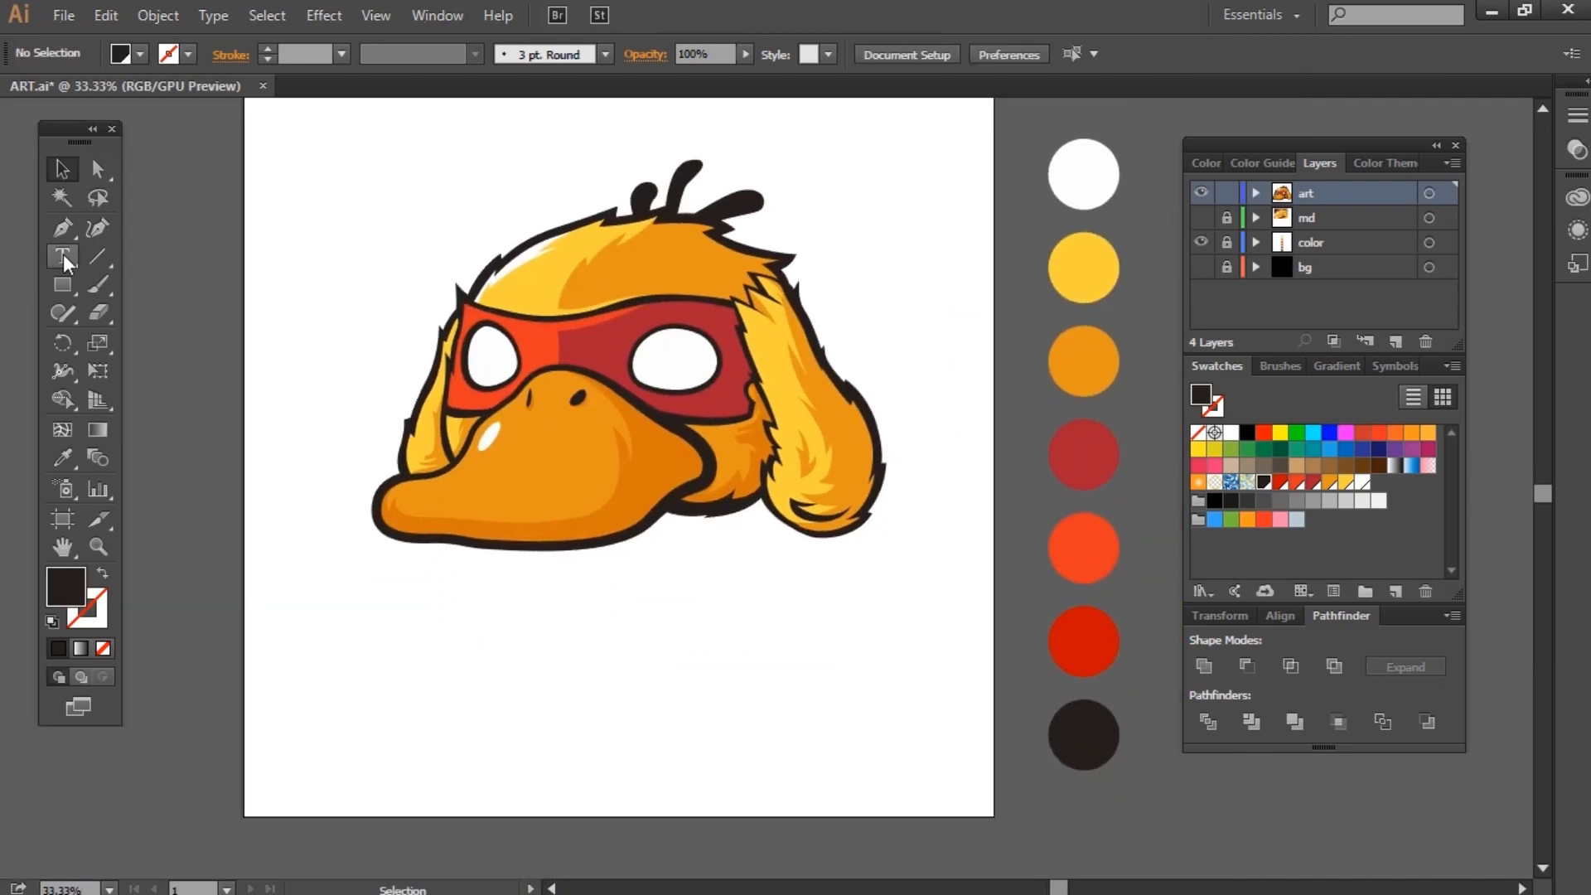
Step: Add the word DUCK below the duck in Montserrat Black, enlarged to span the head
left_click(63, 256)
left_click(437, 624)
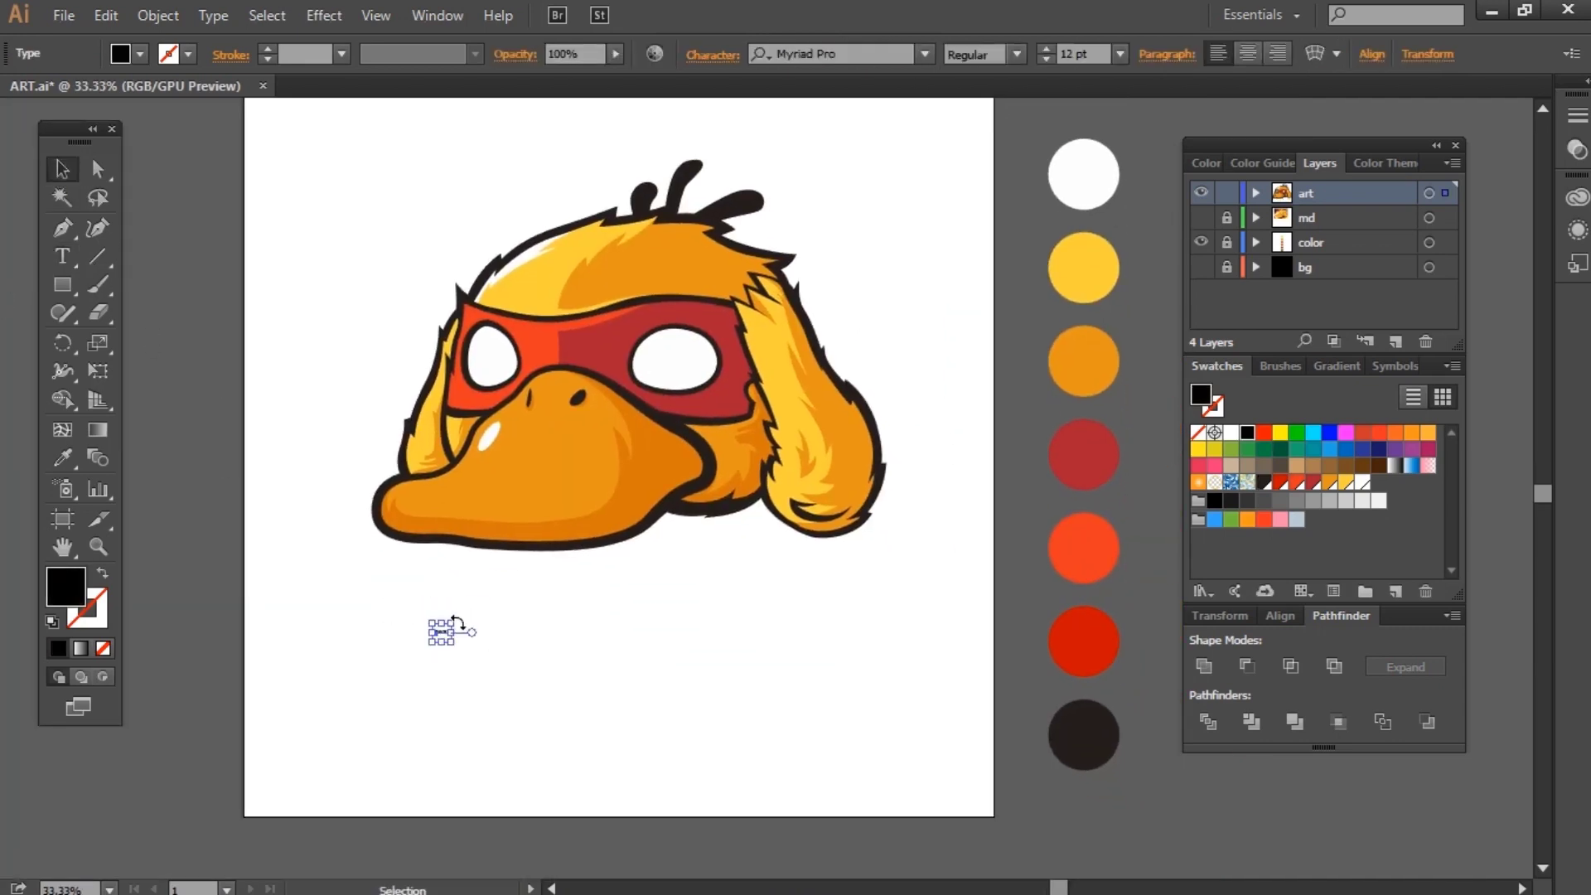
left_click_drag(454, 620, 573, 591)
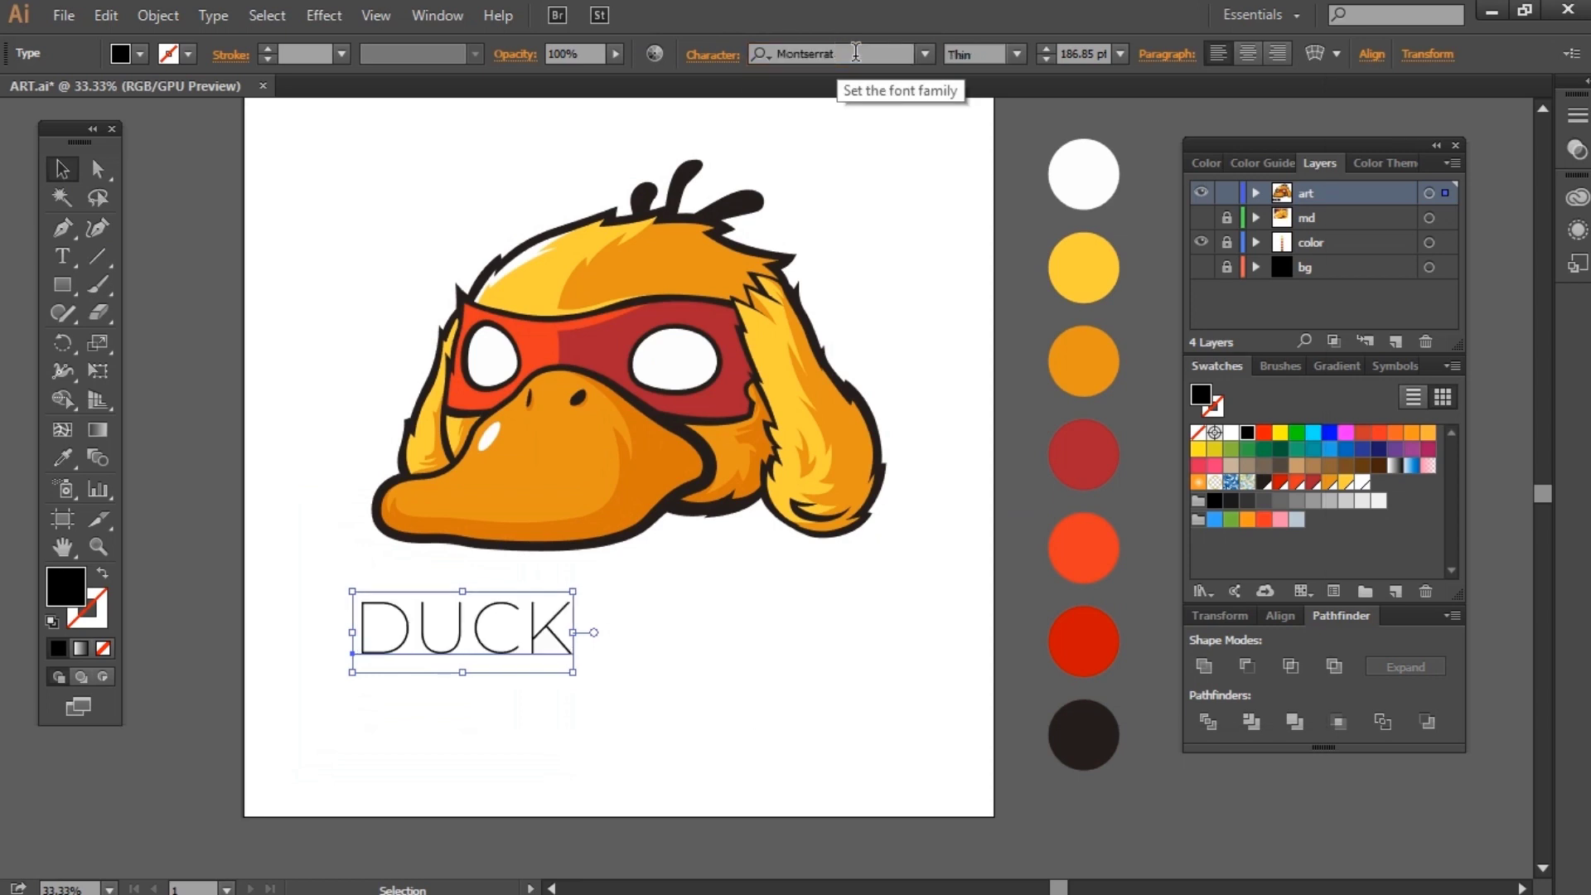
left_click(1017, 55)
left_click(995, 489)
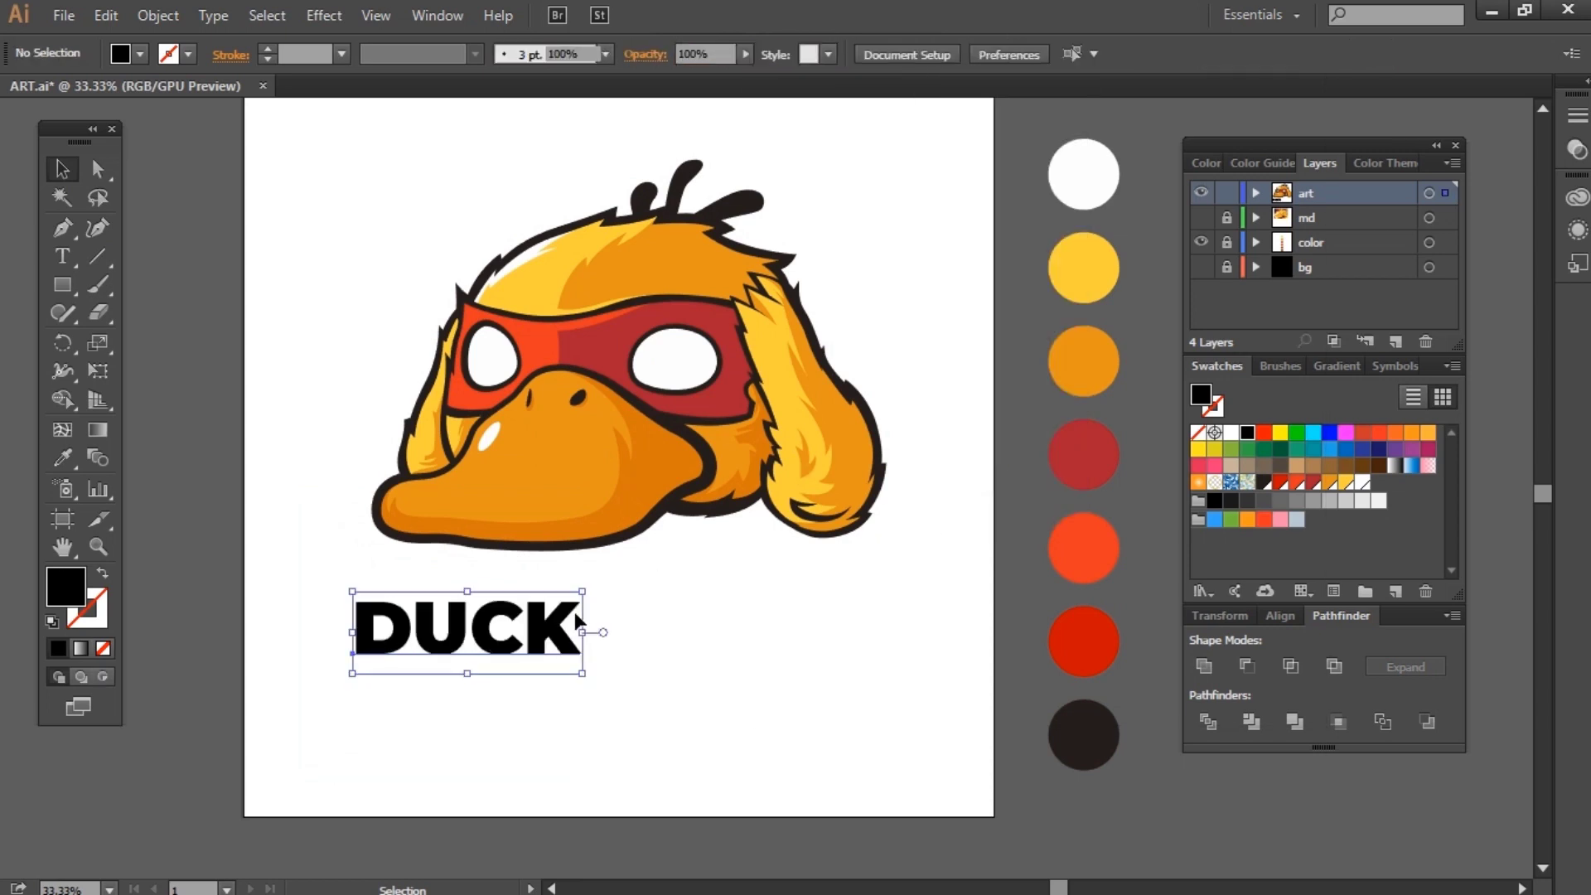
mouse_move(579, 626)
left_mouse_down()
mouse_move(787, 462)
mouse_move(912, 474)
mouse_move(886, 533)
left_mouse_up()
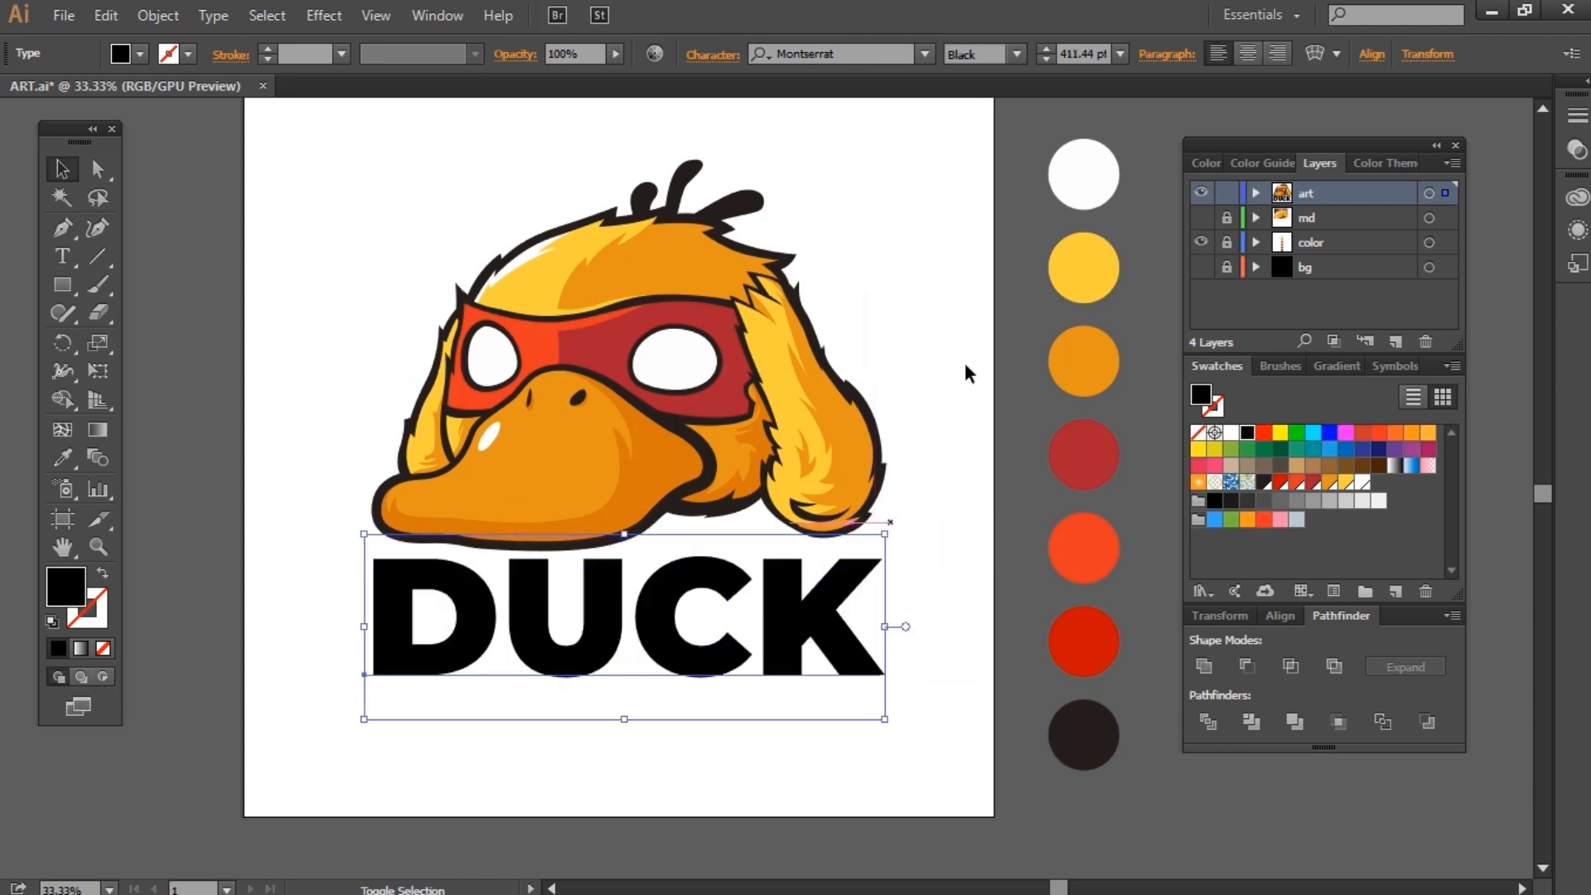
left_click(991, 520)
Step: Duplicate DUCK below, retype it as NINJA, and convert both words to outlines
left_click_drag(823, 675, 824, 812)
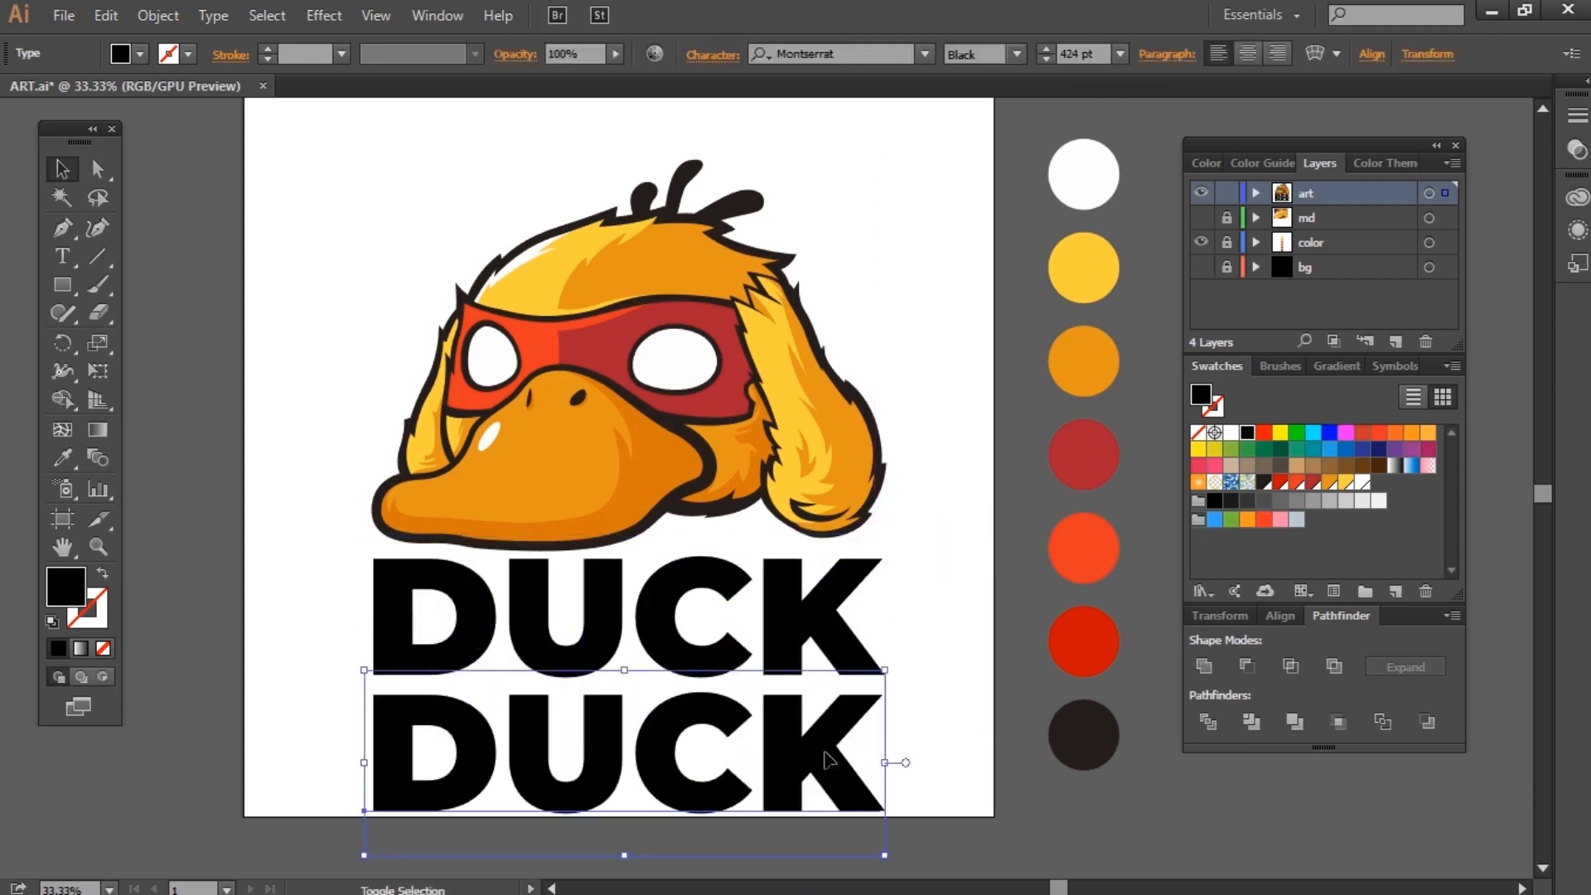
left_click_drag(882, 754, 472, 754)
type("NINJA")
left_click(62, 168)
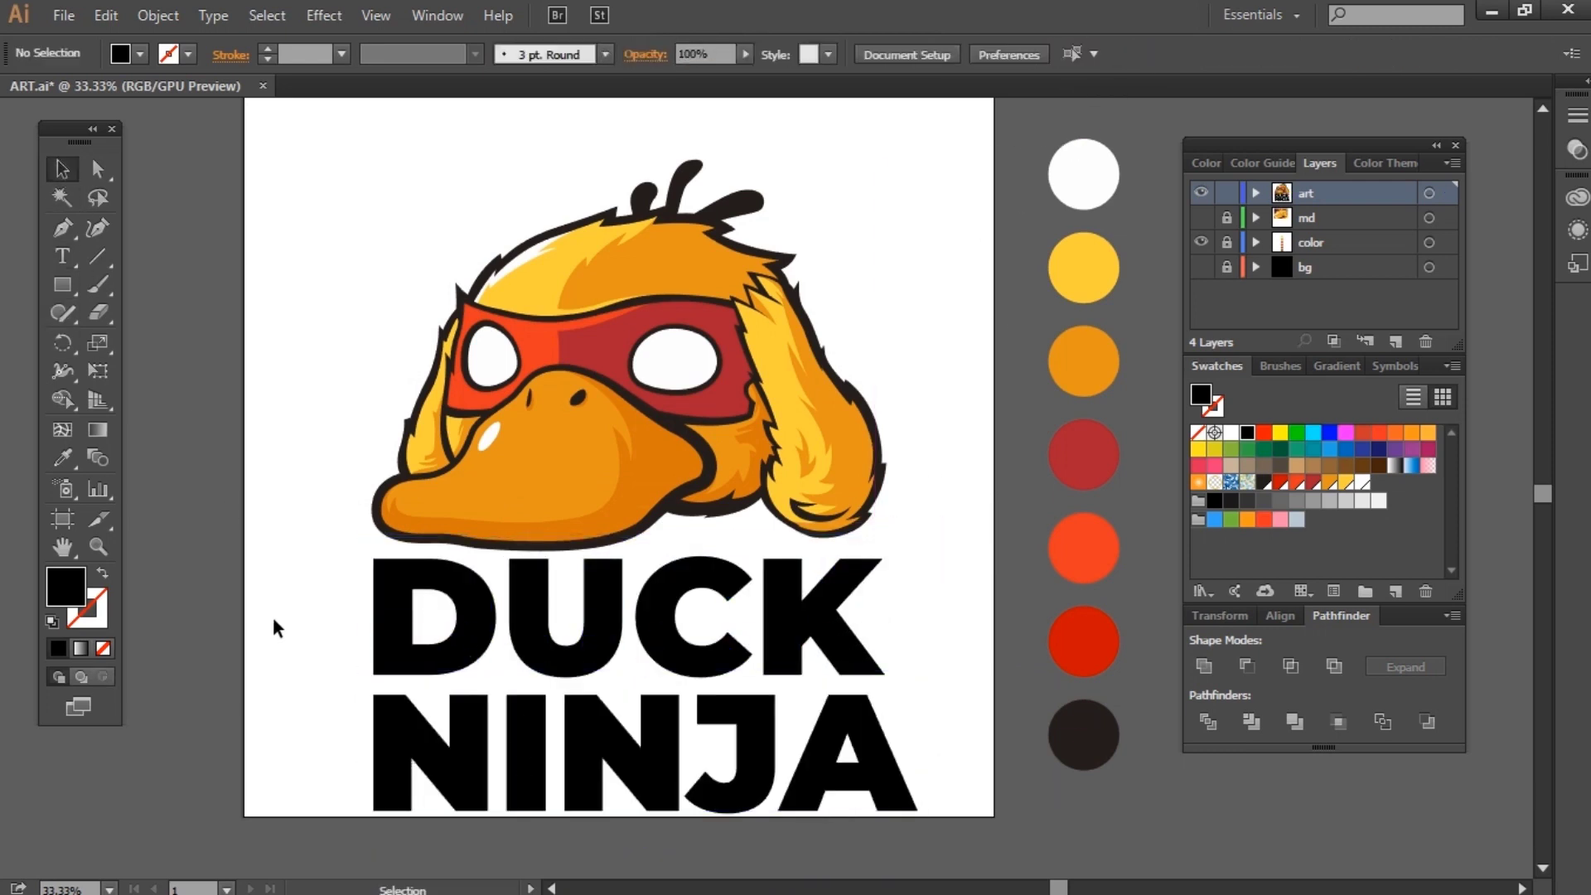
left_click_drag(273, 628, 937, 824)
key("ctrl+shift+o")
left_click(862, 632)
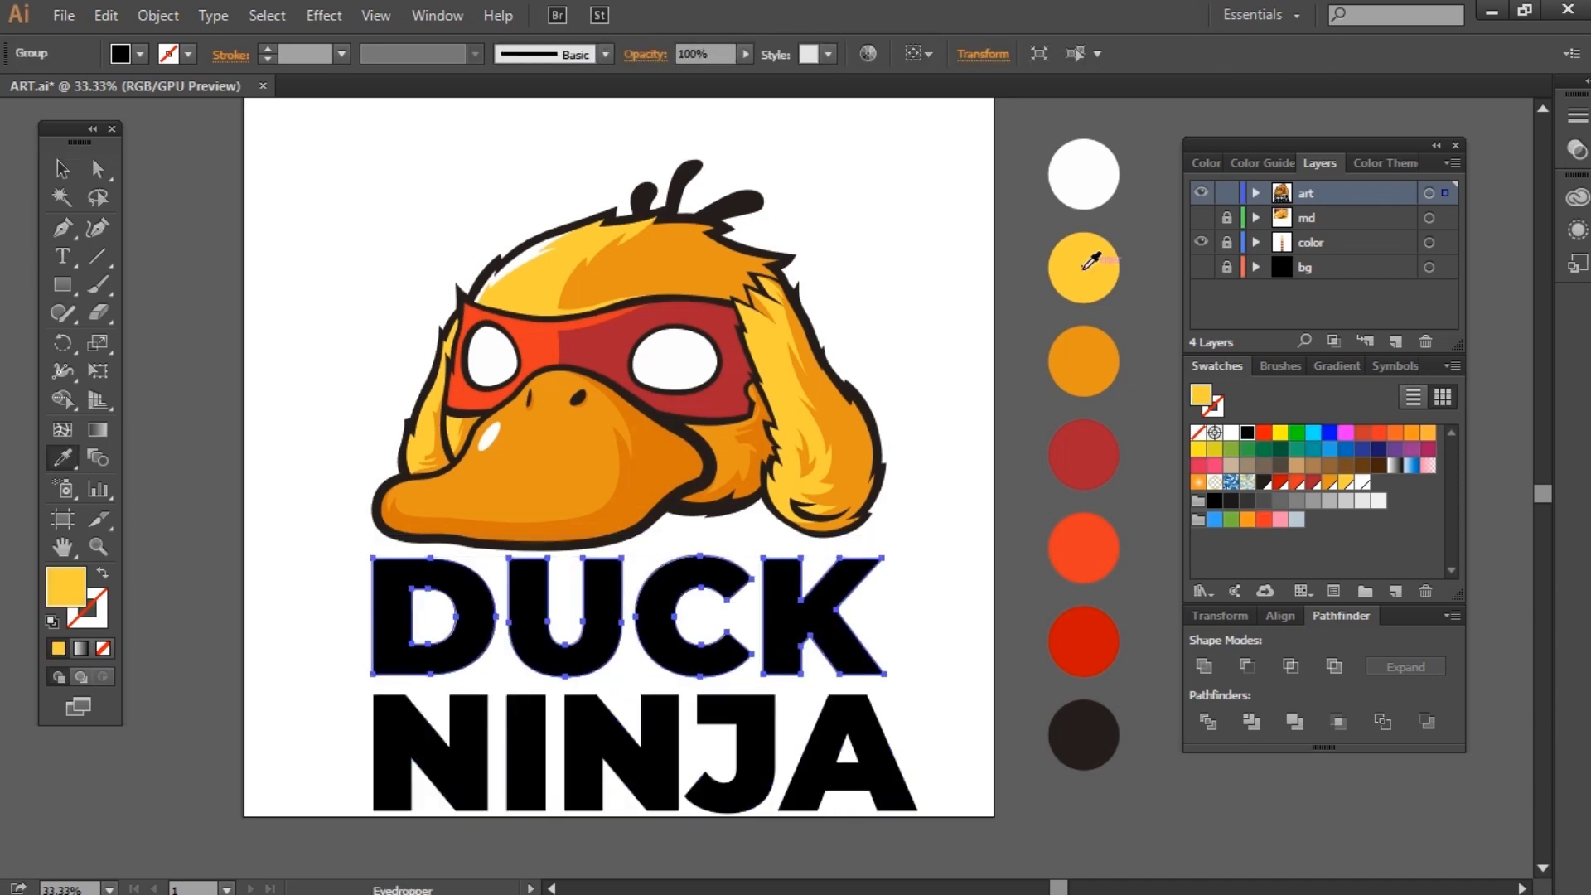
Step: Colour DUCK with the palette yellow and NINJA with the palette red
left_click(1091, 262)
key("v")
left_click(891, 769)
left_click(1103, 628)
key("v")
left_click(948, 658)
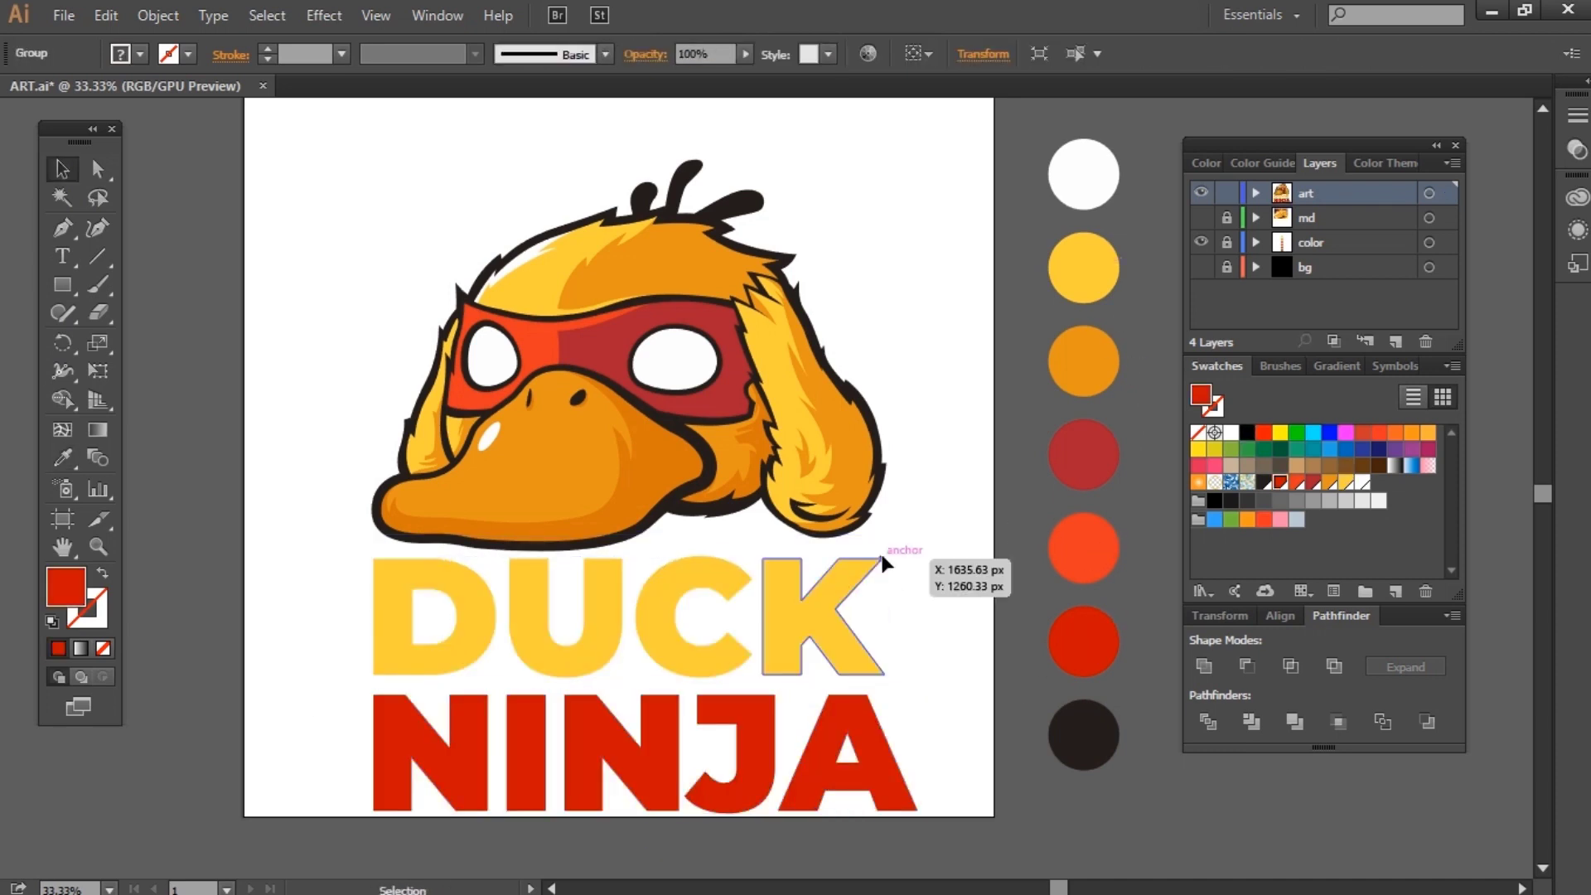
Step: Scale up the duck head, move it down, and tuck DUCK up underneath it
left_click(843, 276)
mouse_move(891, 156)
left_mouse_down()
mouse_move(856, 172)
mouse_move(878, 199)
left_mouse_up()
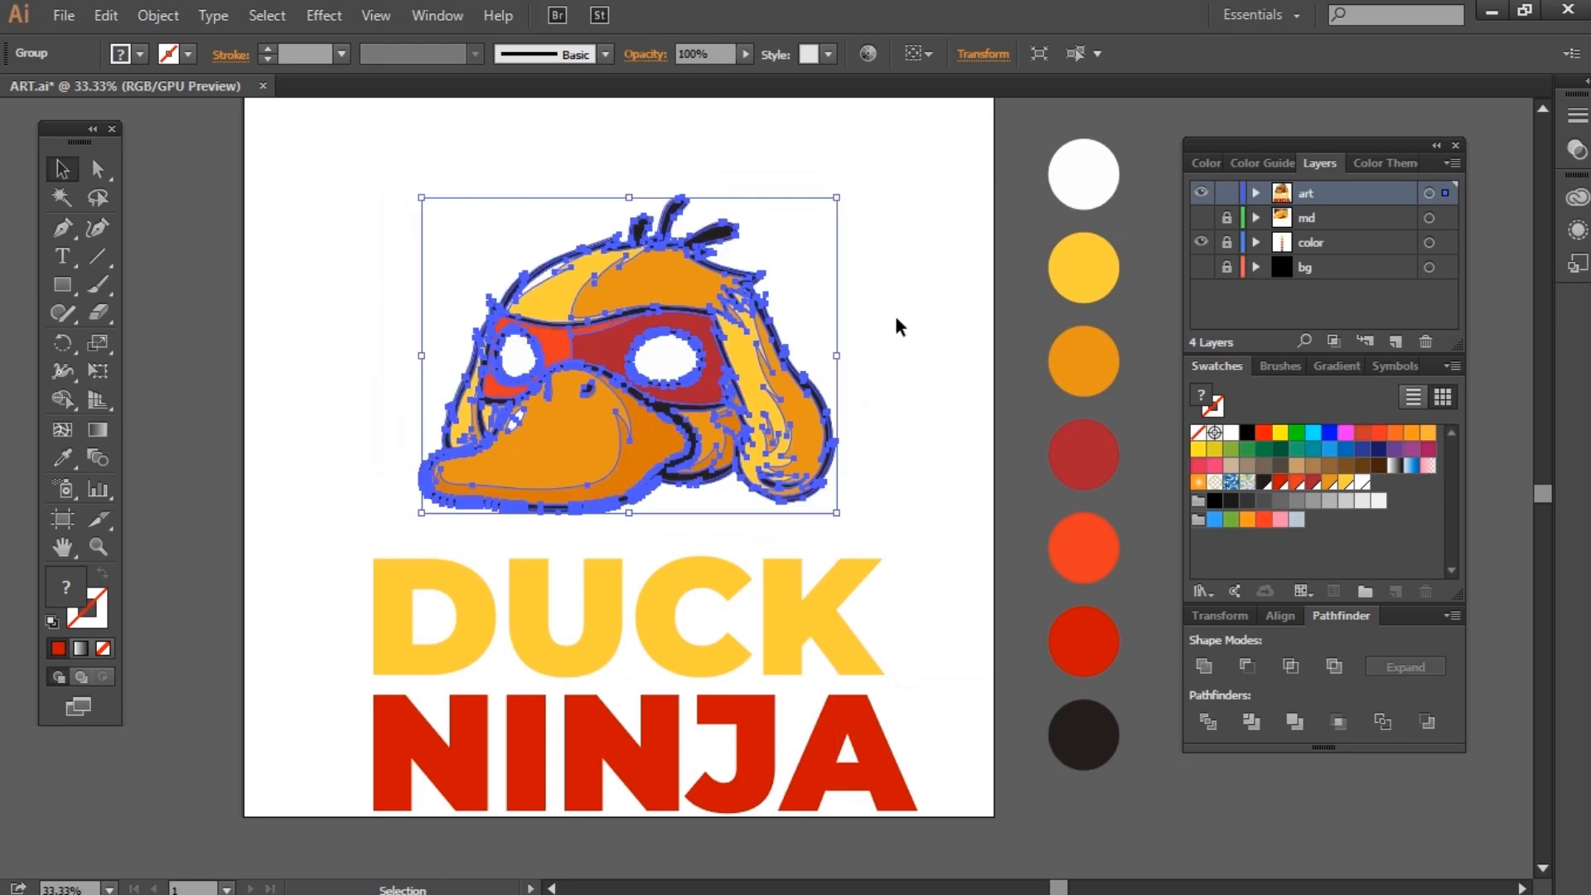
left_click(893, 312)
left_click_drag(717, 470, 746, 452)
left_click_drag(810, 633, 810, 566)
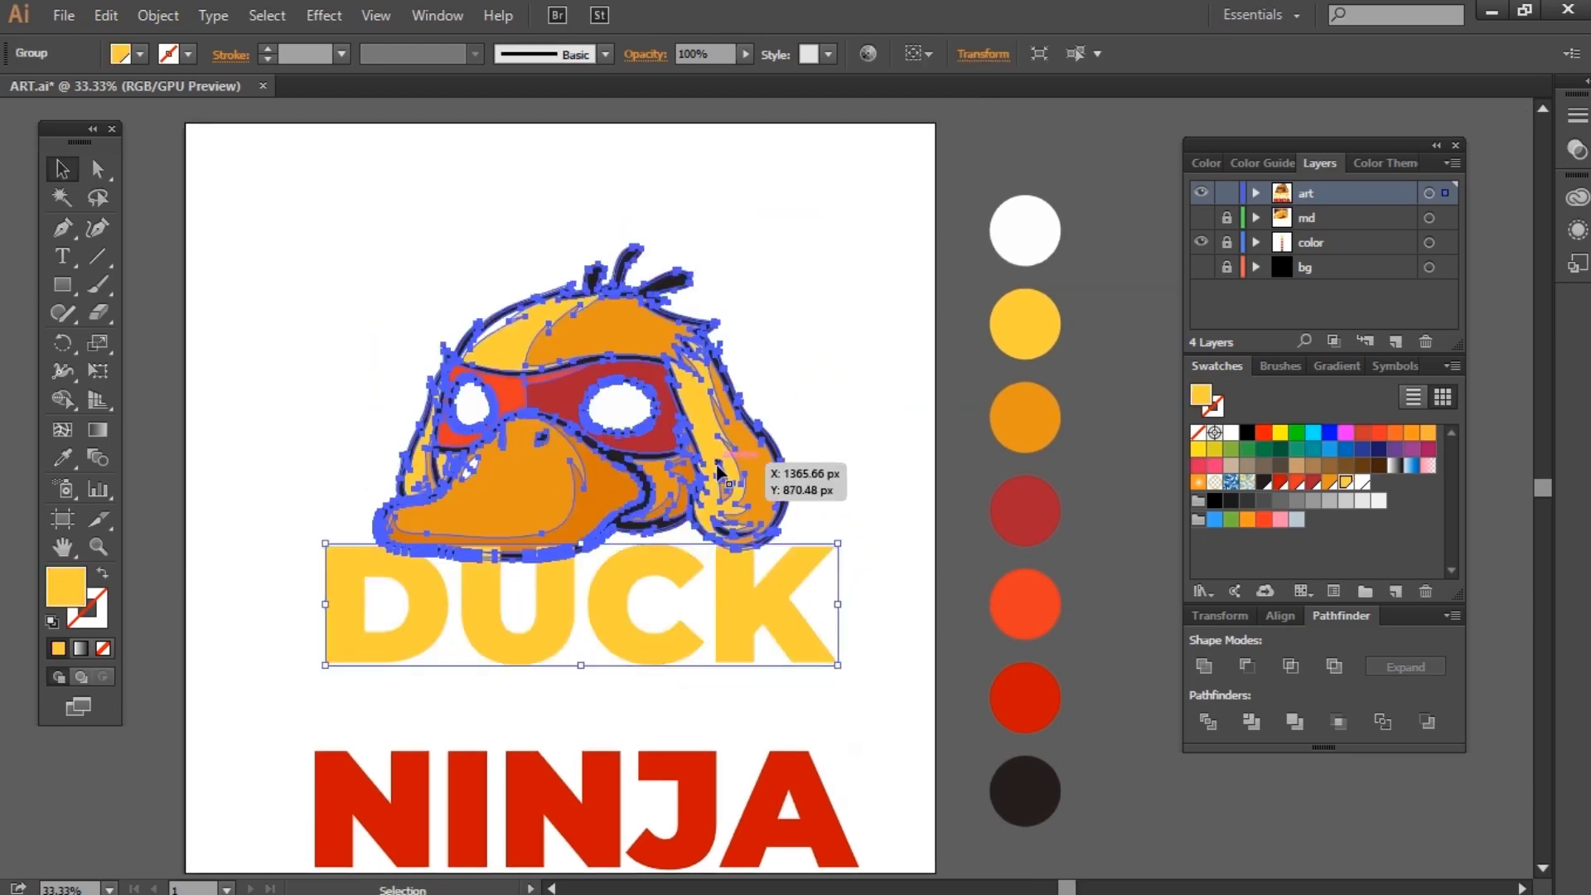
left_click_drag(853, 470, 898, 484)
left_click(823, 589)
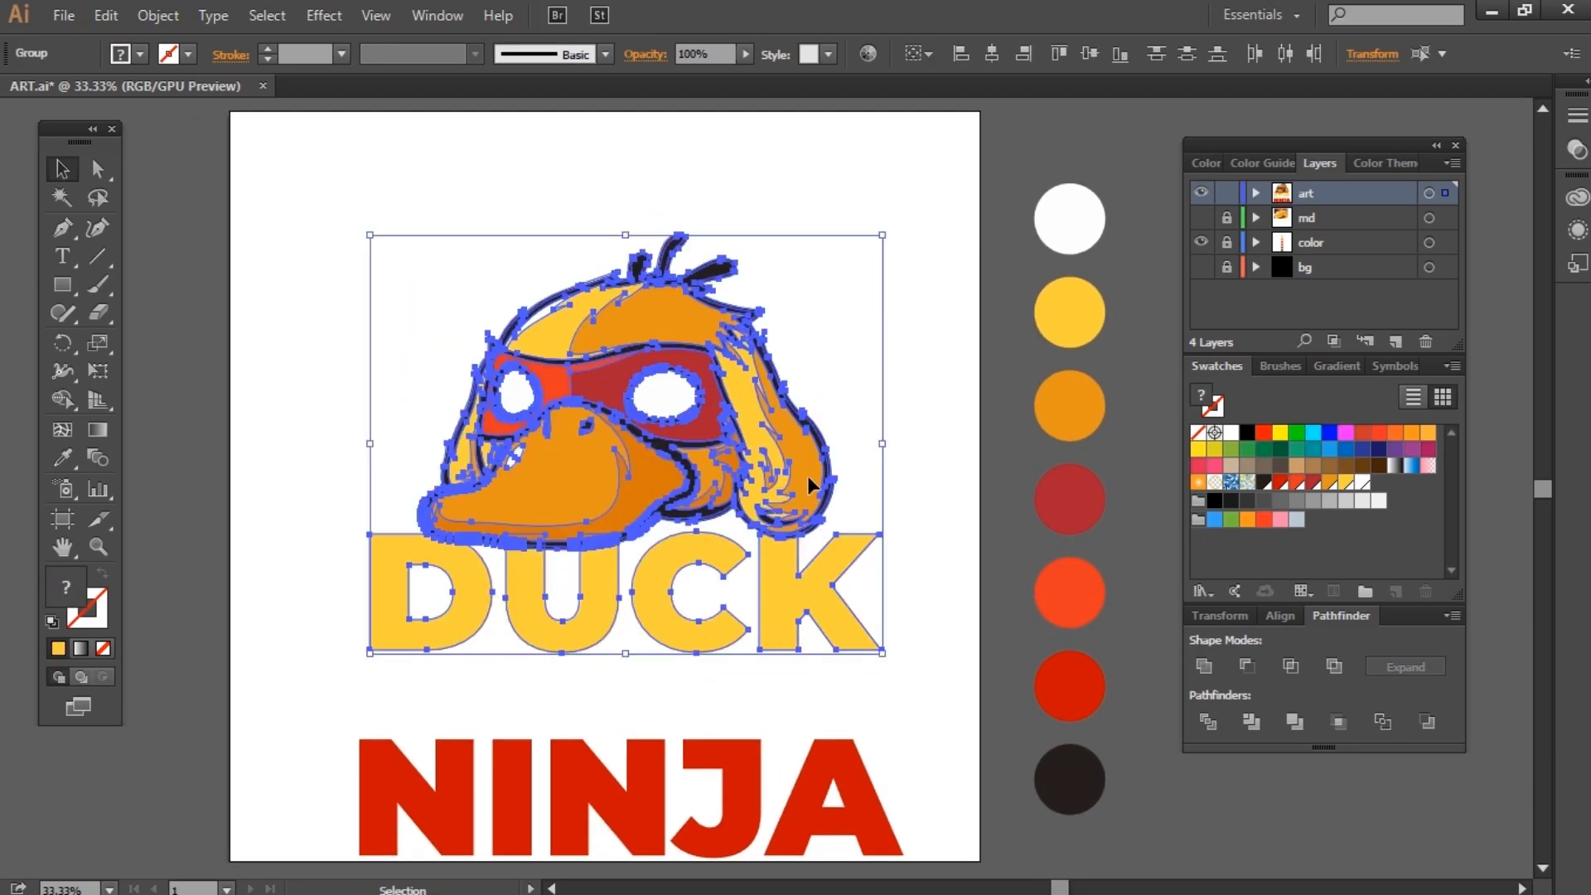
left_click(1283, 615)
Step: Shrink NINJA and place it beneath DUCK
left_click(869, 437)
scroll(868, 437, "down", 2)
left_click(879, 663)
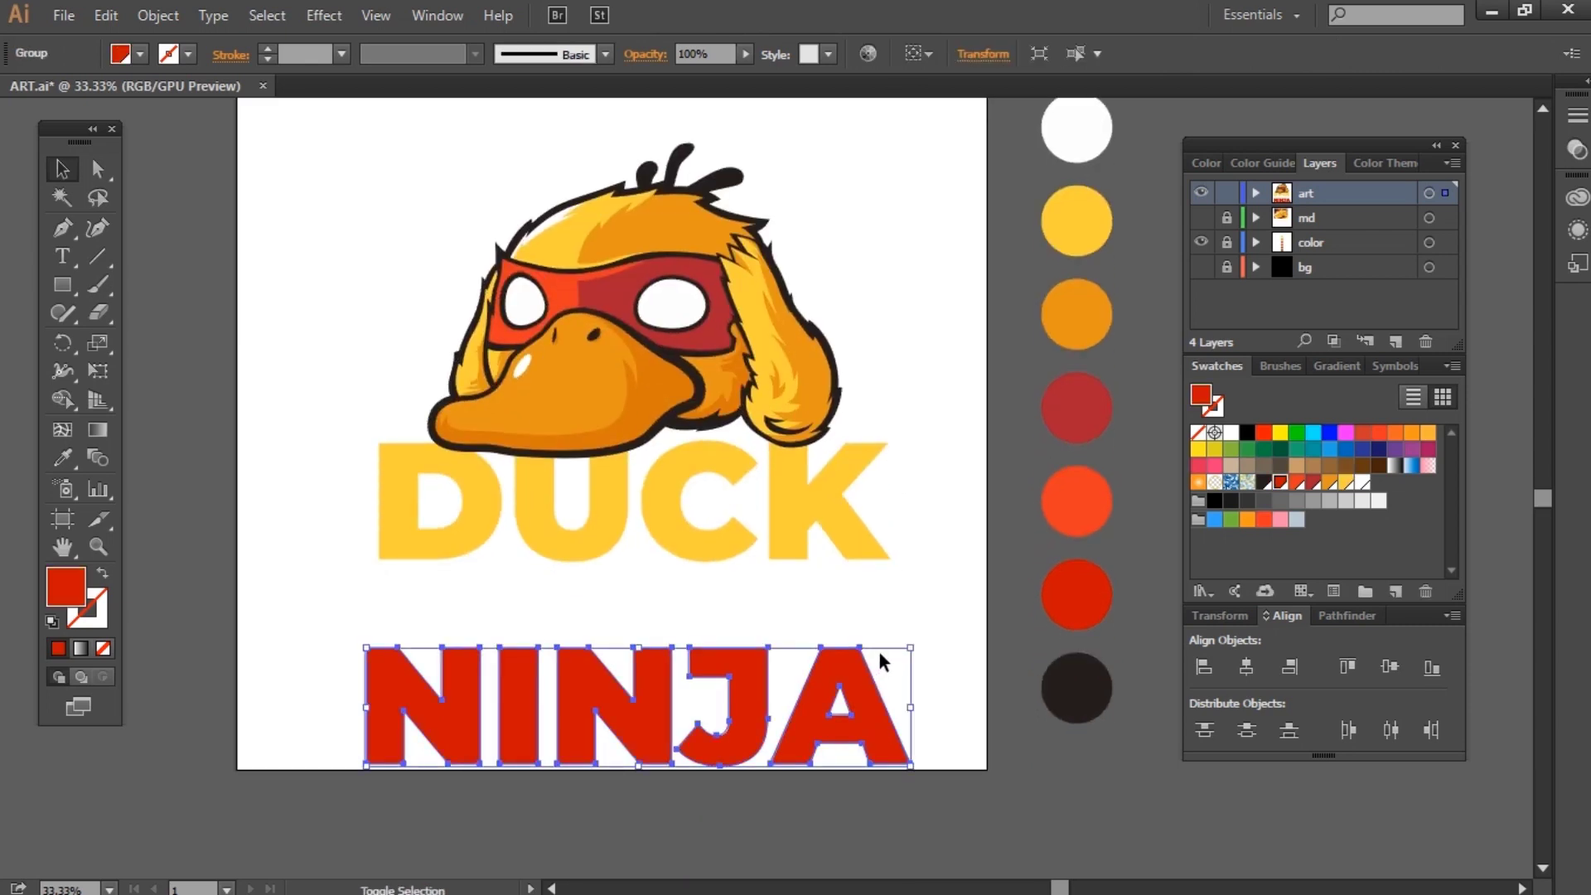
left_click_drag(904, 647, 767, 654)
mouse_move(726, 714)
left_mouse_down()
mouse_move(829, 615)
mouse_move(876, 640)
left_mouse_up()
left_click(906, 585)
scroll(743, 604, "up", 2)
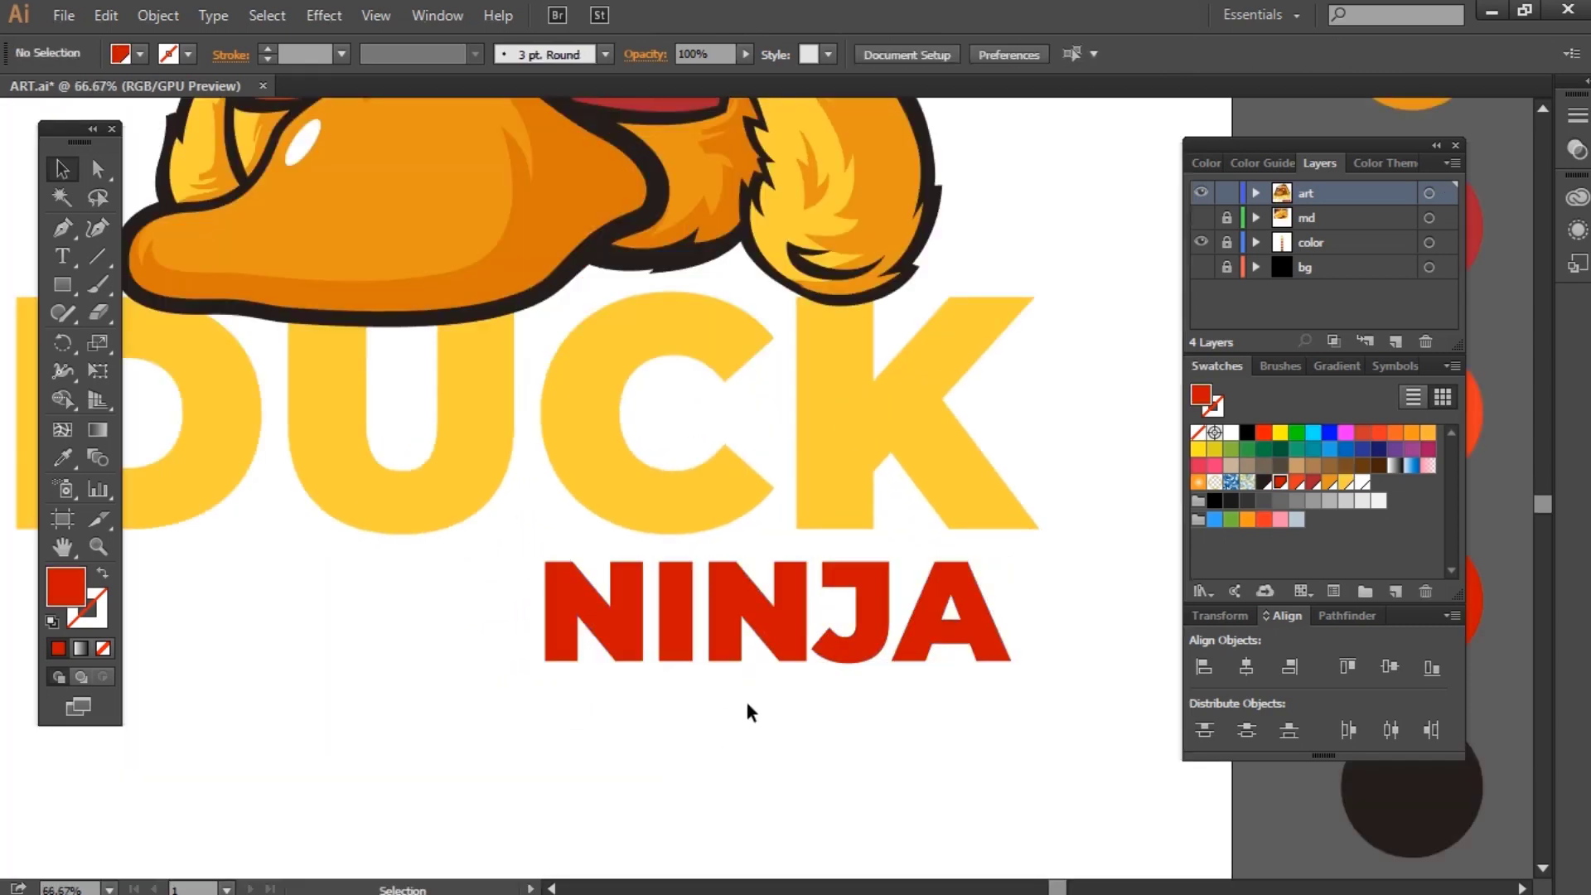
scroll(744, 697, "down", 3)
scroll(864, 755, "up", 1)
Step: Slant the DUCK and NINJA words together with a skew
left_click_drag(863, 755, 784, 591)
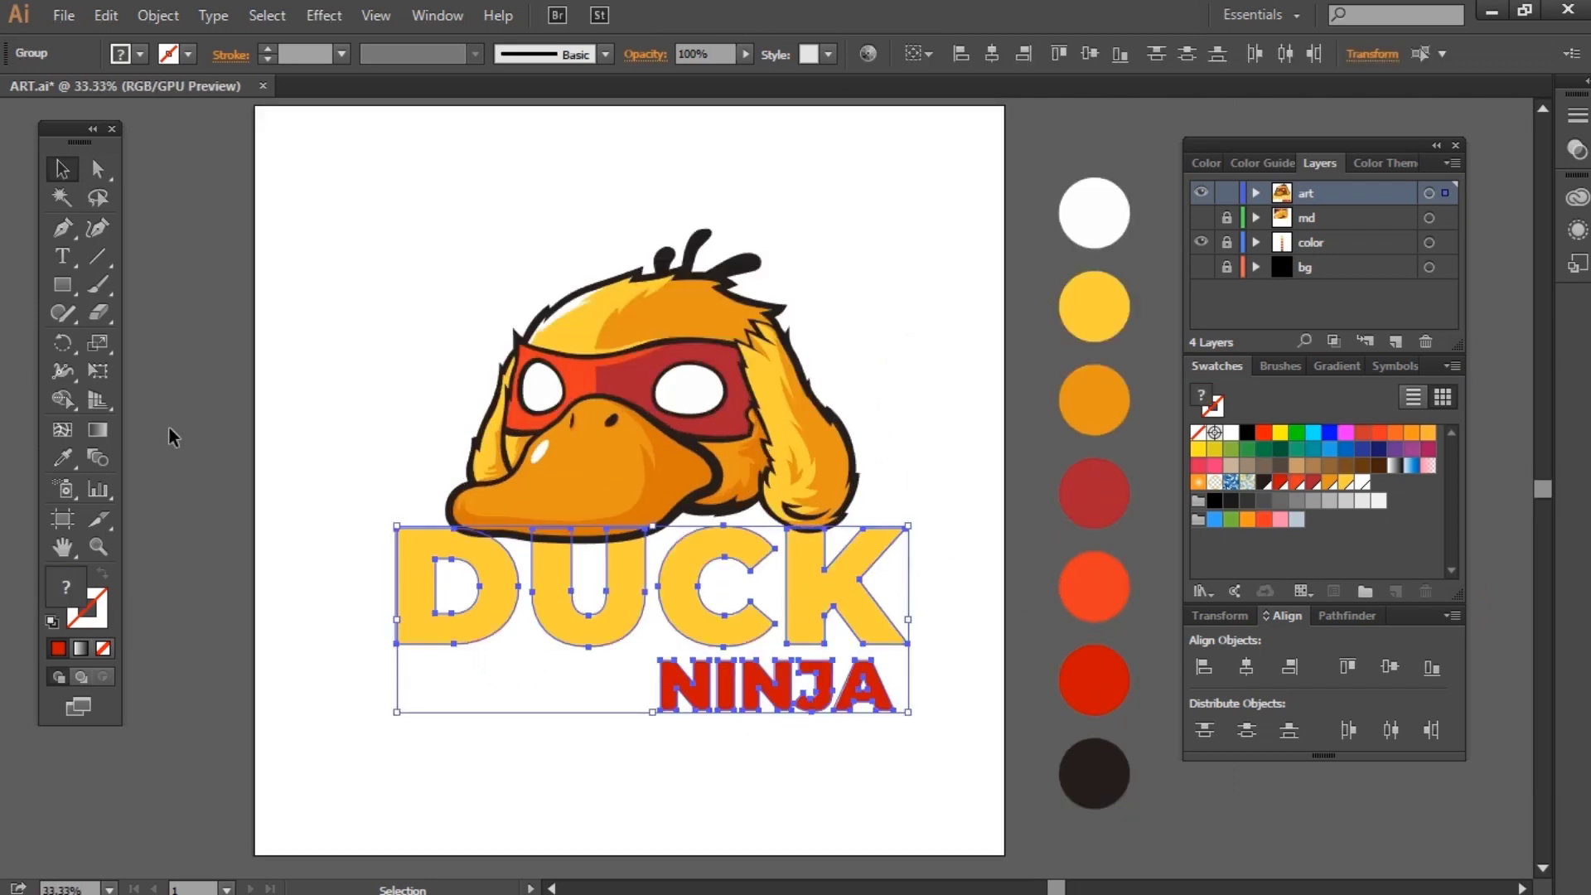
left_click_drag(902, 613, 927, 578)
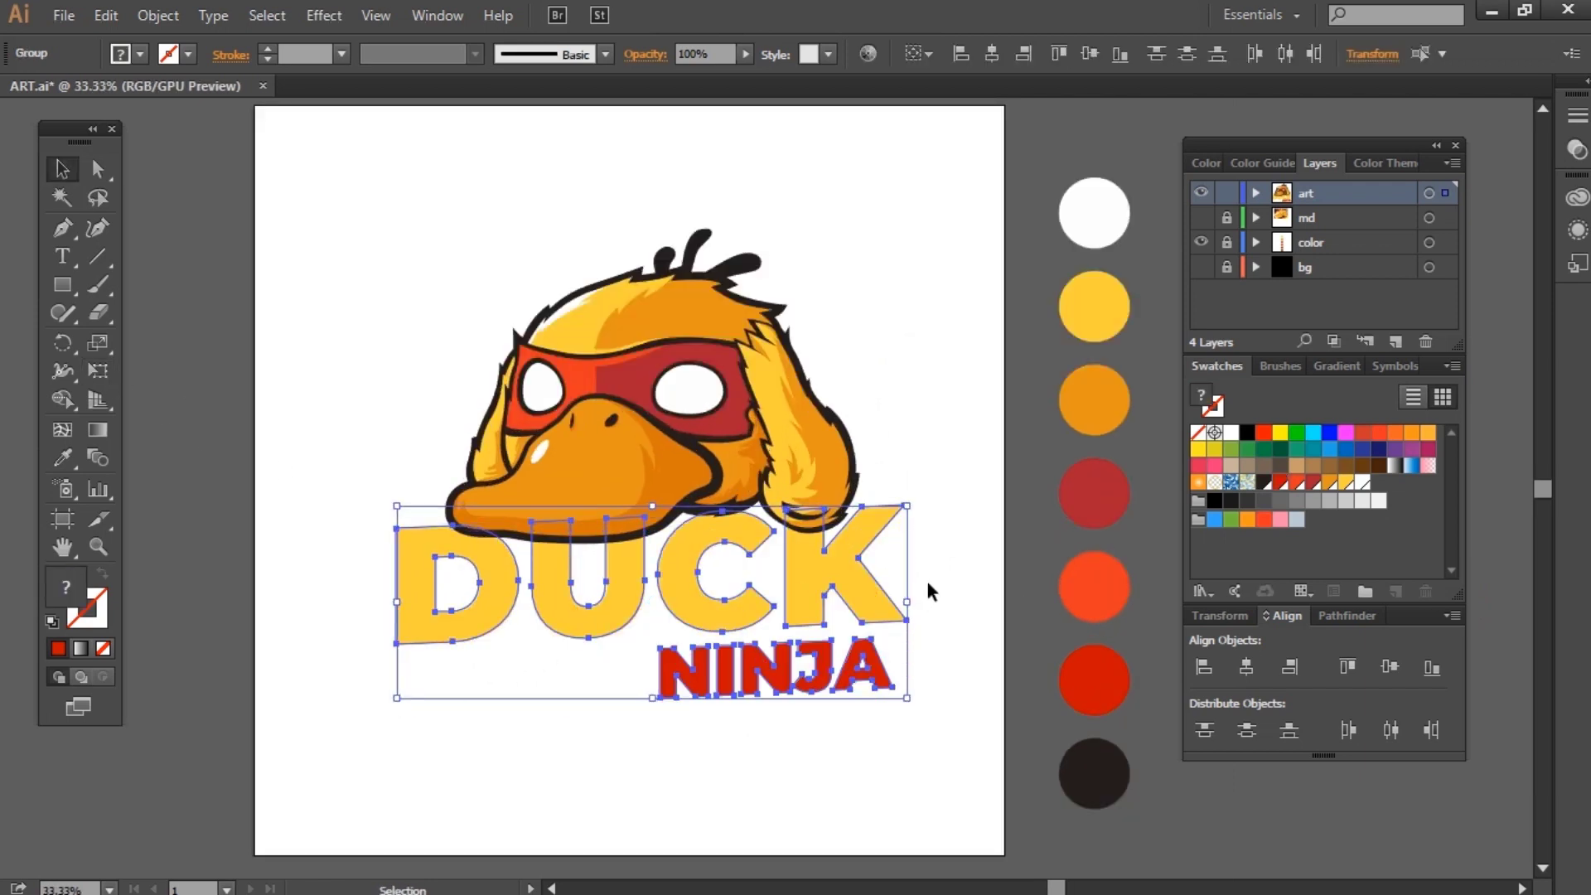
key("v")
left_click(926, 578)
left_click(857, 605)
left_click(870, 675)
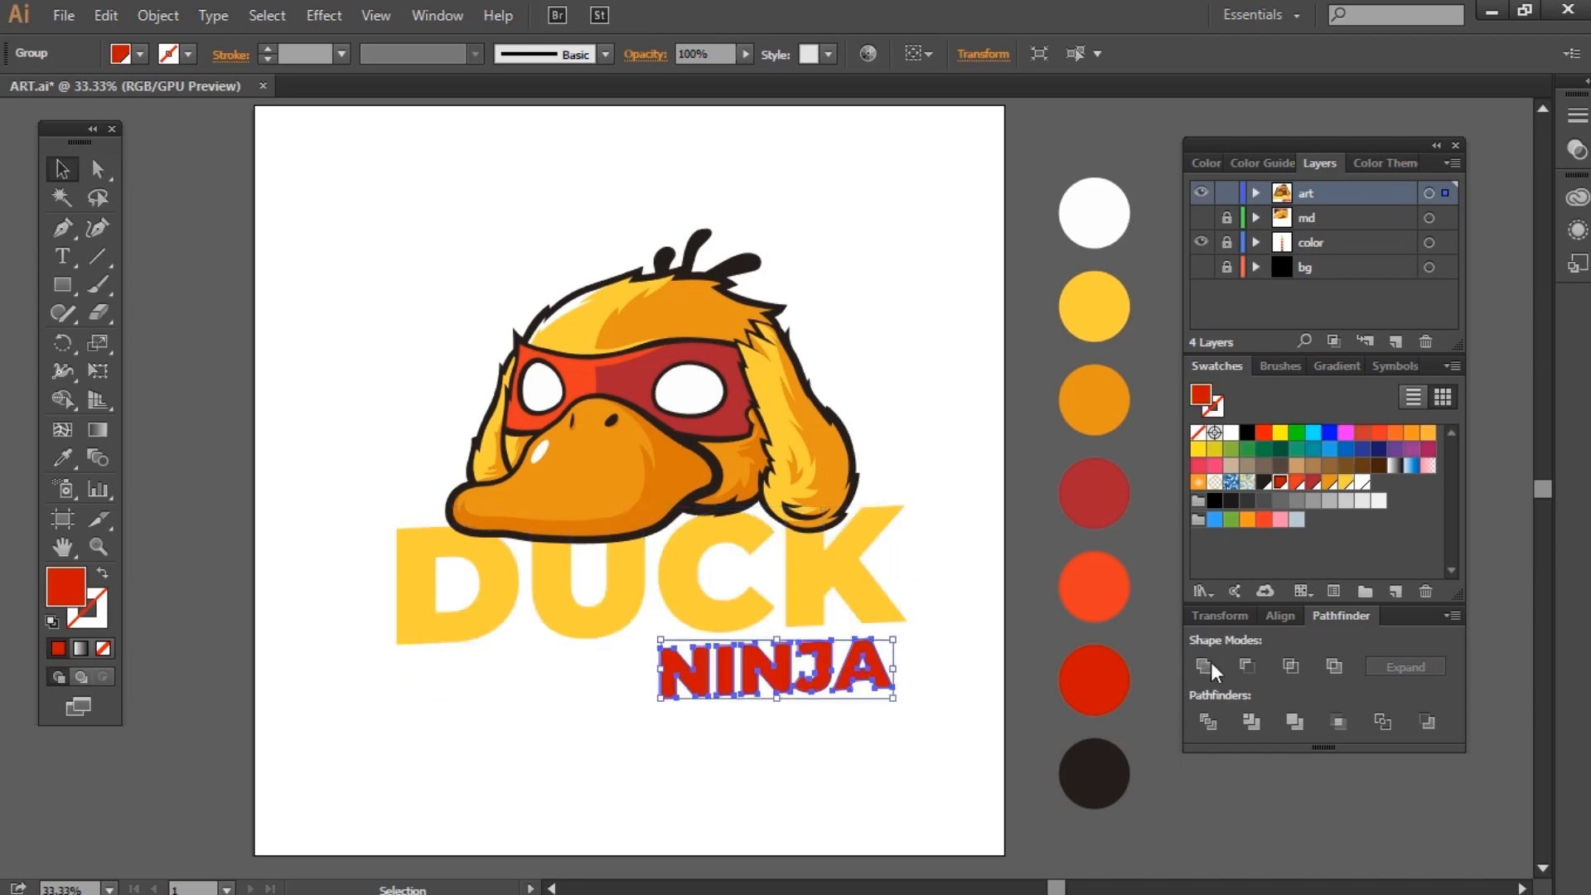
left_click(946, 554)
Step: Fit the artboard in view and check the duck head, DUCK and NINJA arrangement
scroll(947, 554, "left", 2)
left_click_drag(962, 593, 901, 646)
scroll(902, 646, "up", 2)
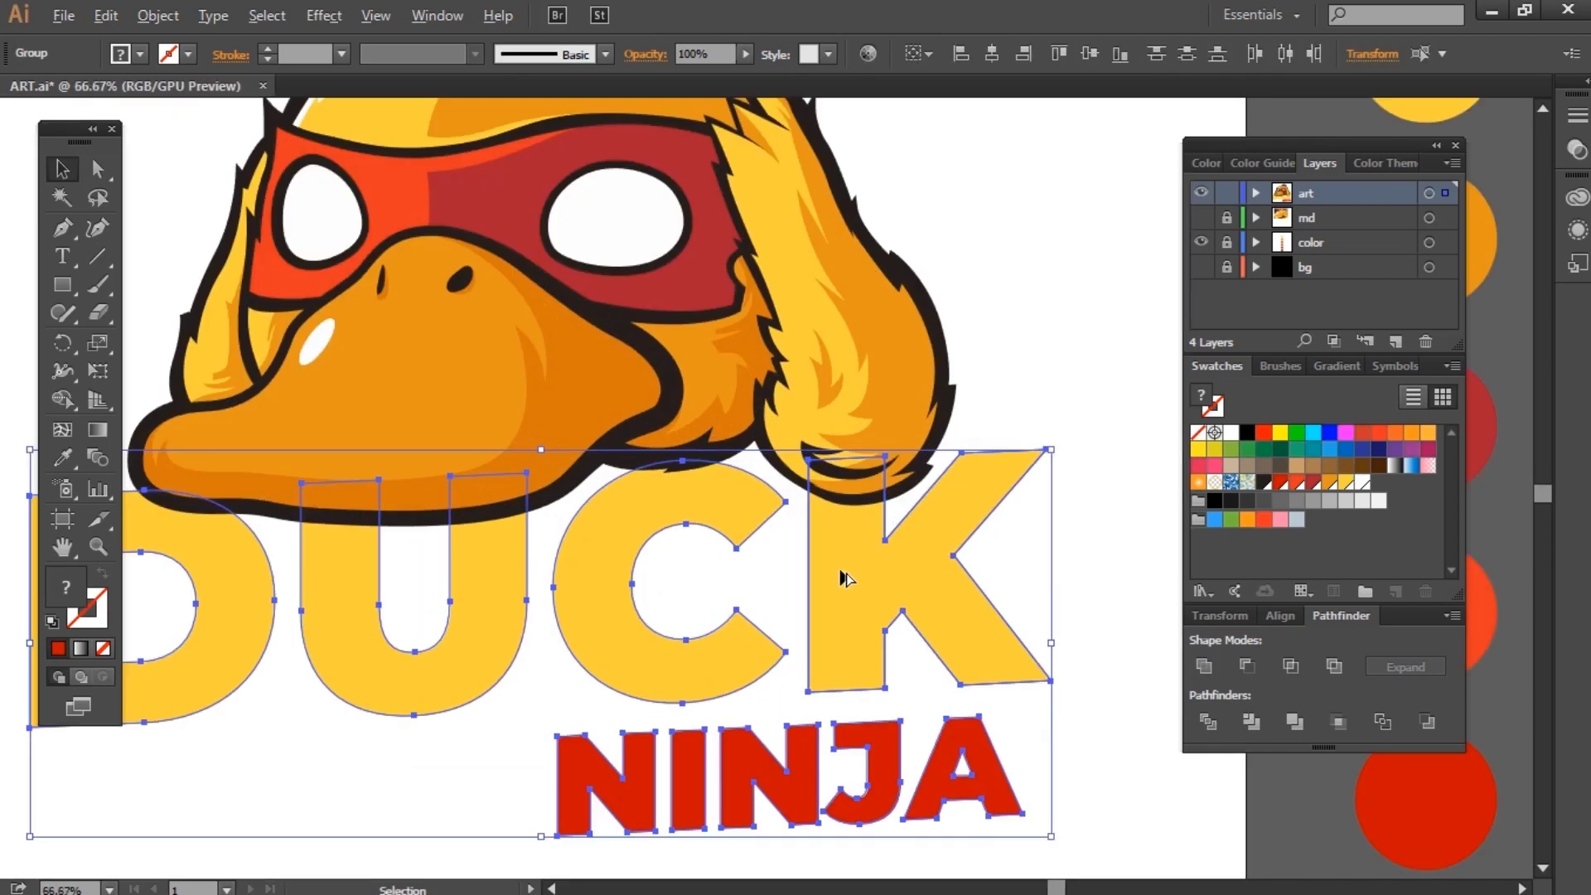
left_click(768, 575)
key("ctrl+0")
left_click(802, 564)
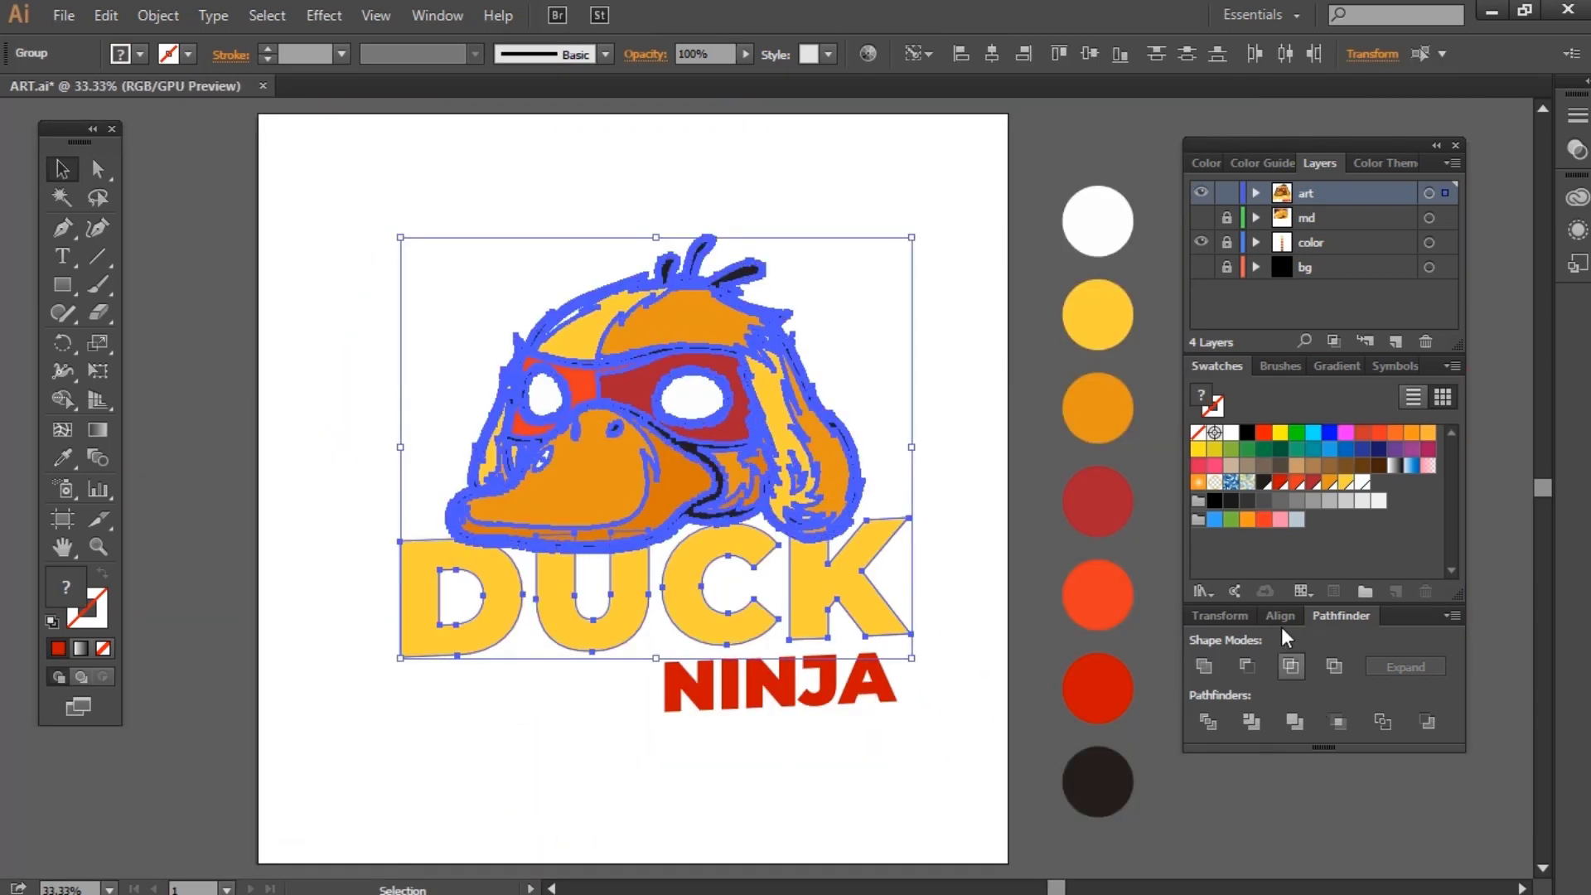
left_click(1002, 592)
left_click(800, 580)
left_click(748, 708)
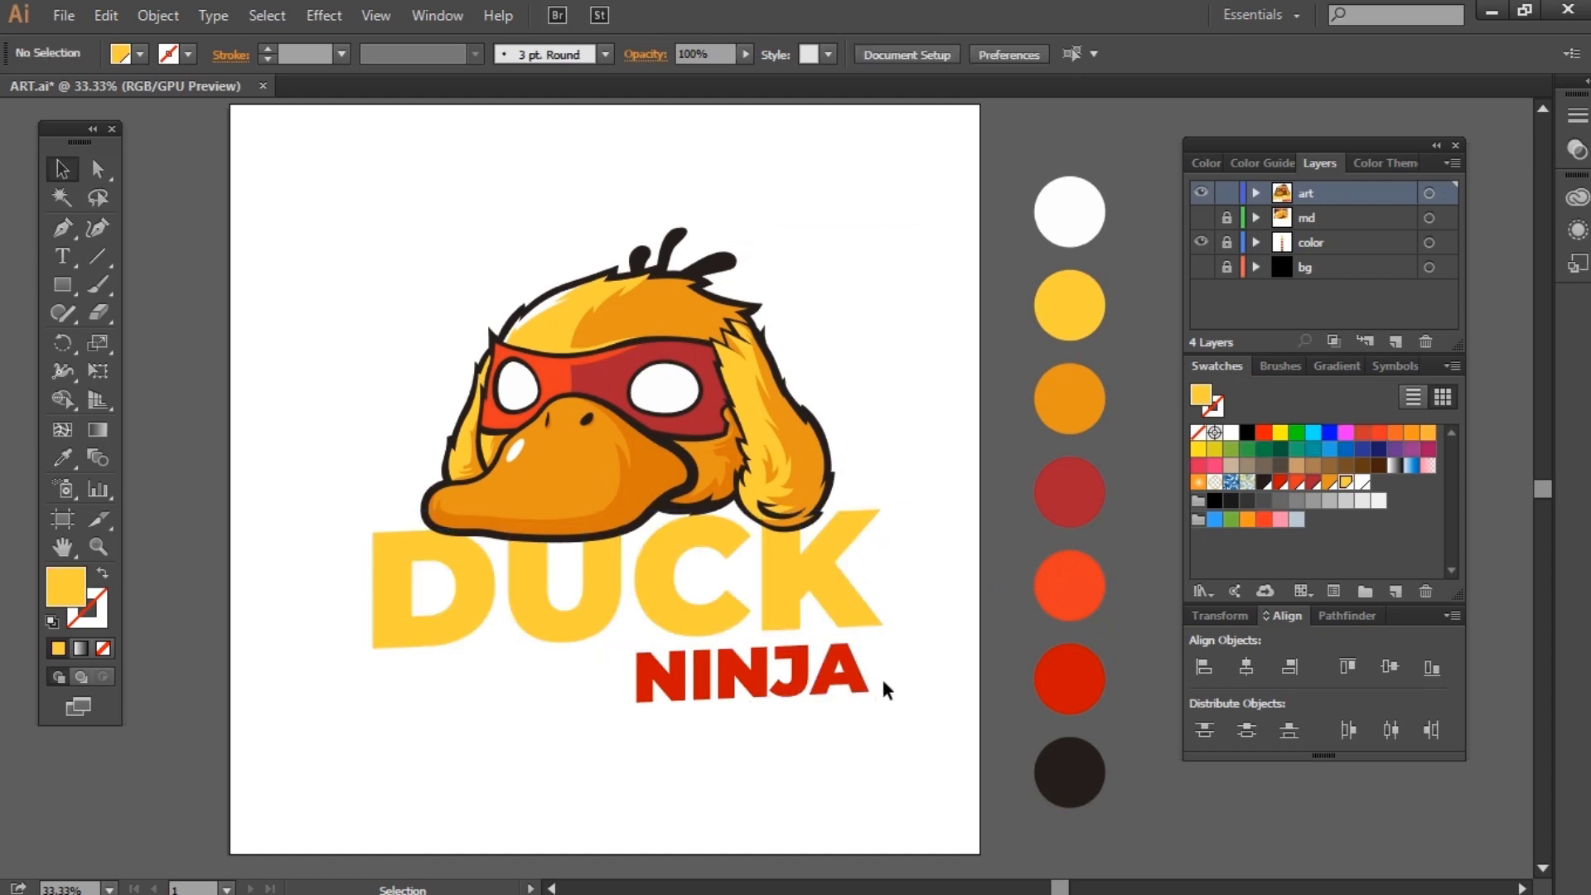
Step: Offset the DUCK NINJA lettering, unite the offset outlines, and fill them dark brown
left_click(796, 615)
left_click(158, 15)
mouse_move(183, 487)
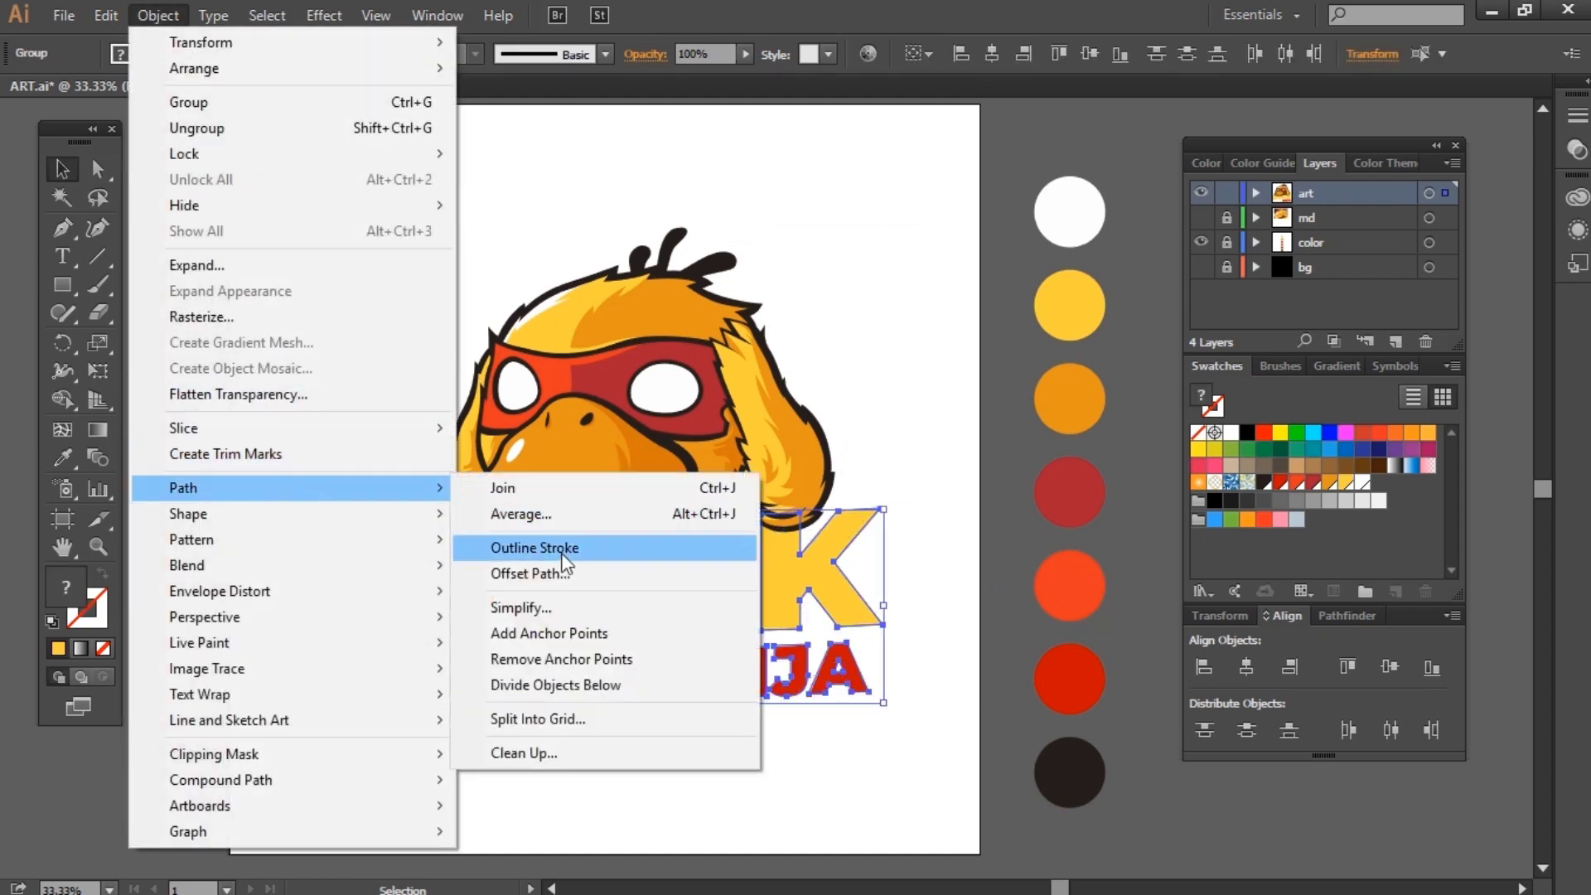
left_click(604, 575)
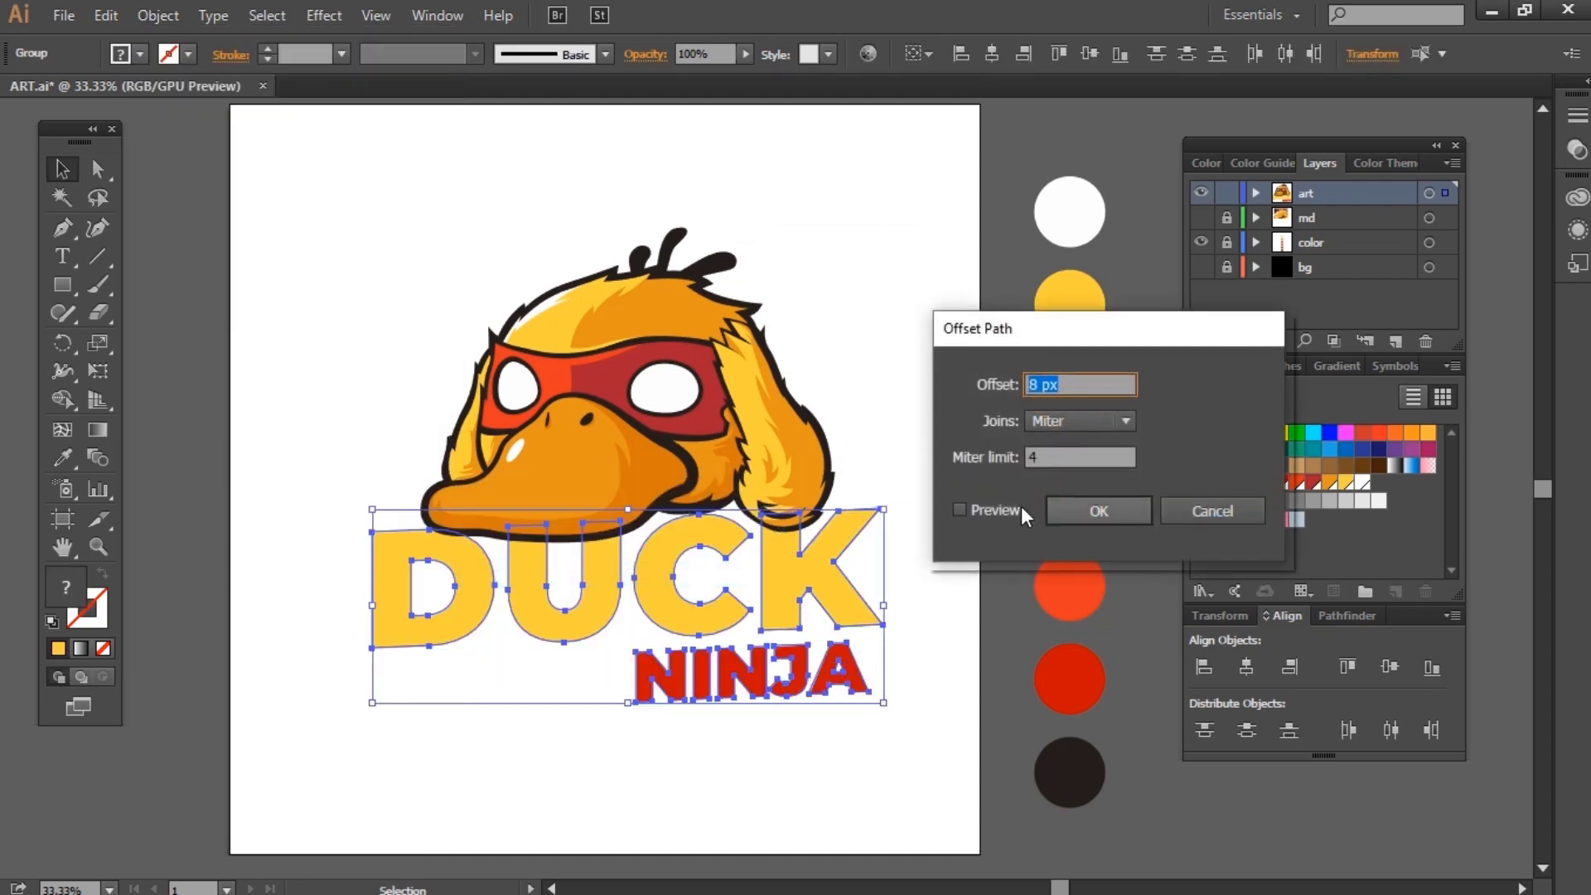
left_click(1093, 514)
left_click(1342, 615)
left_click(1205, 666)
key("i")
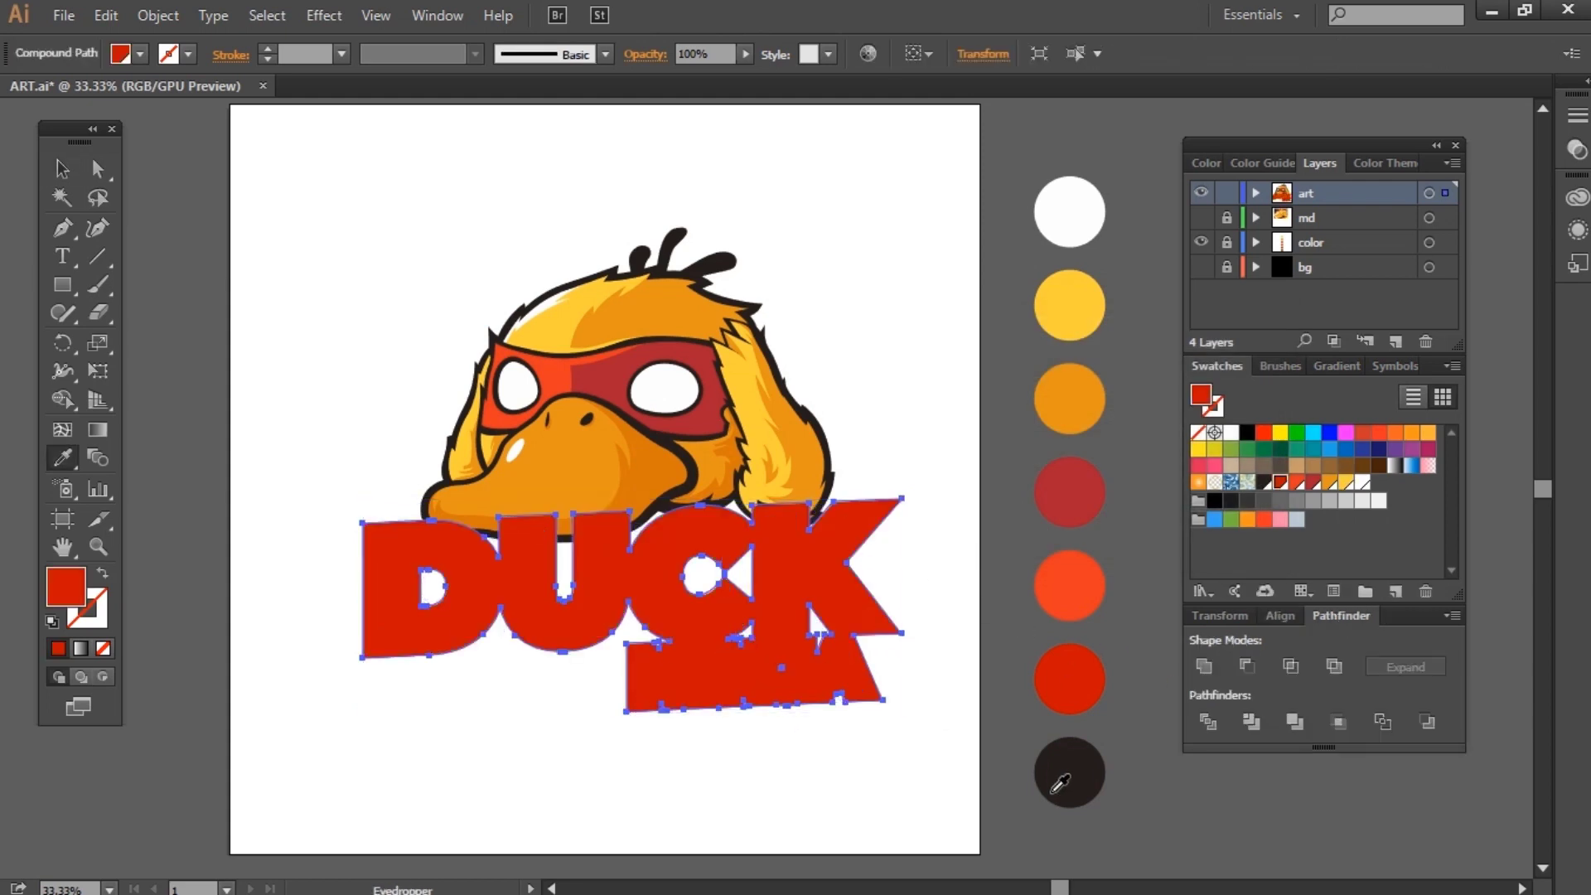
left_click(1065, 769)
key("v")
left_click(957, 713)
Step: Start a dark filler shape along the bottom of DUCK toward NINJA
key("p")
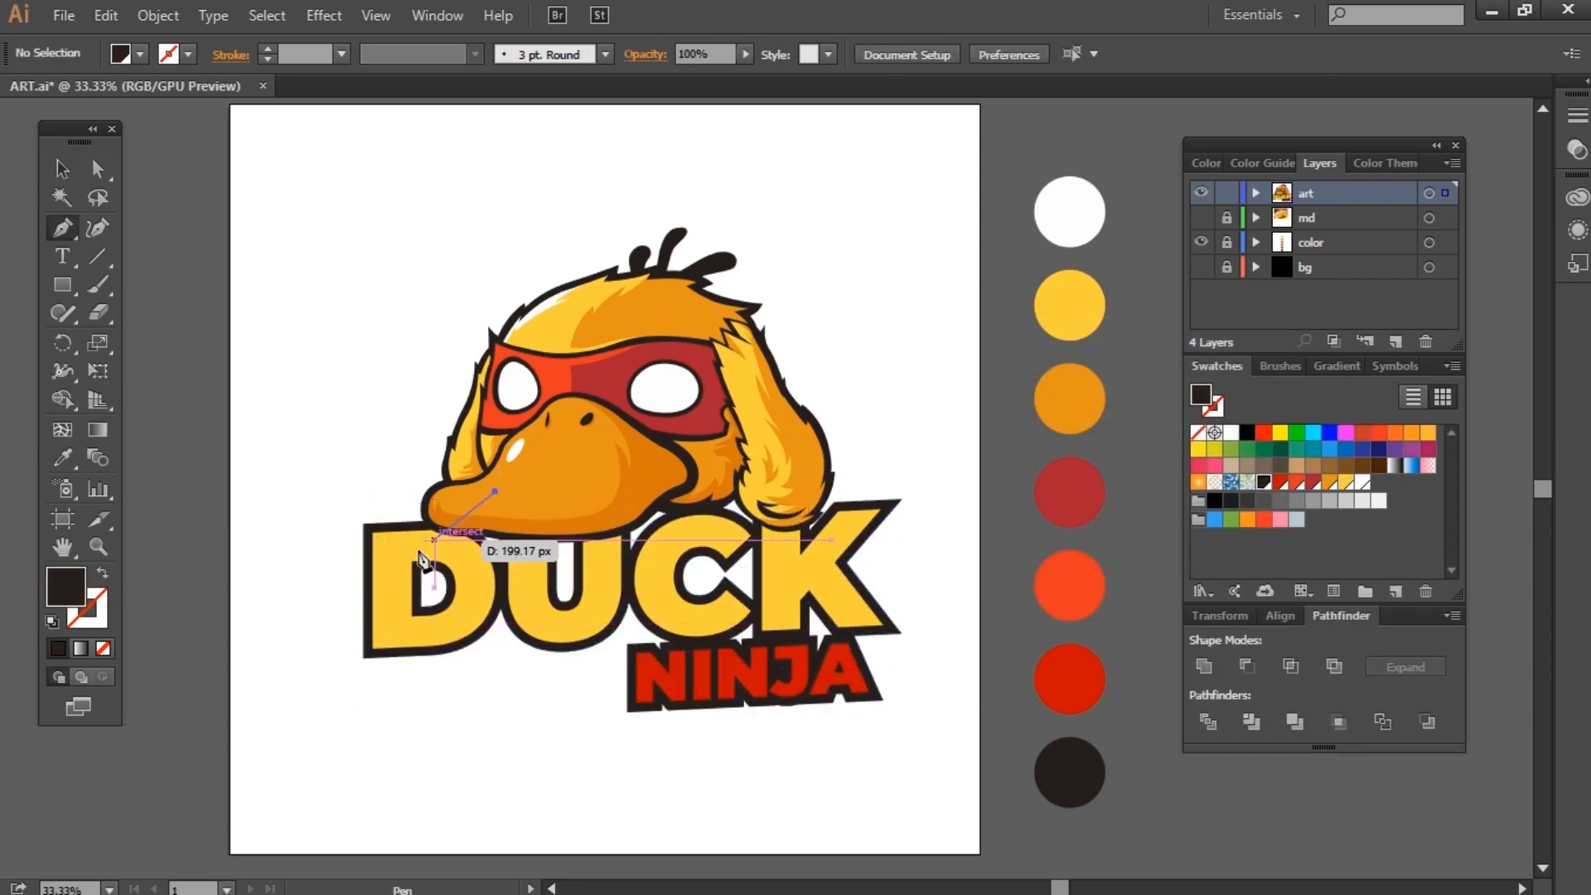
left_click(399, 561)
left_click(392, 617)
left_click(482, 605)
left_click(507, 590)
left_click(594, 607)
left_click(621, 575)
left_click(678, 615)
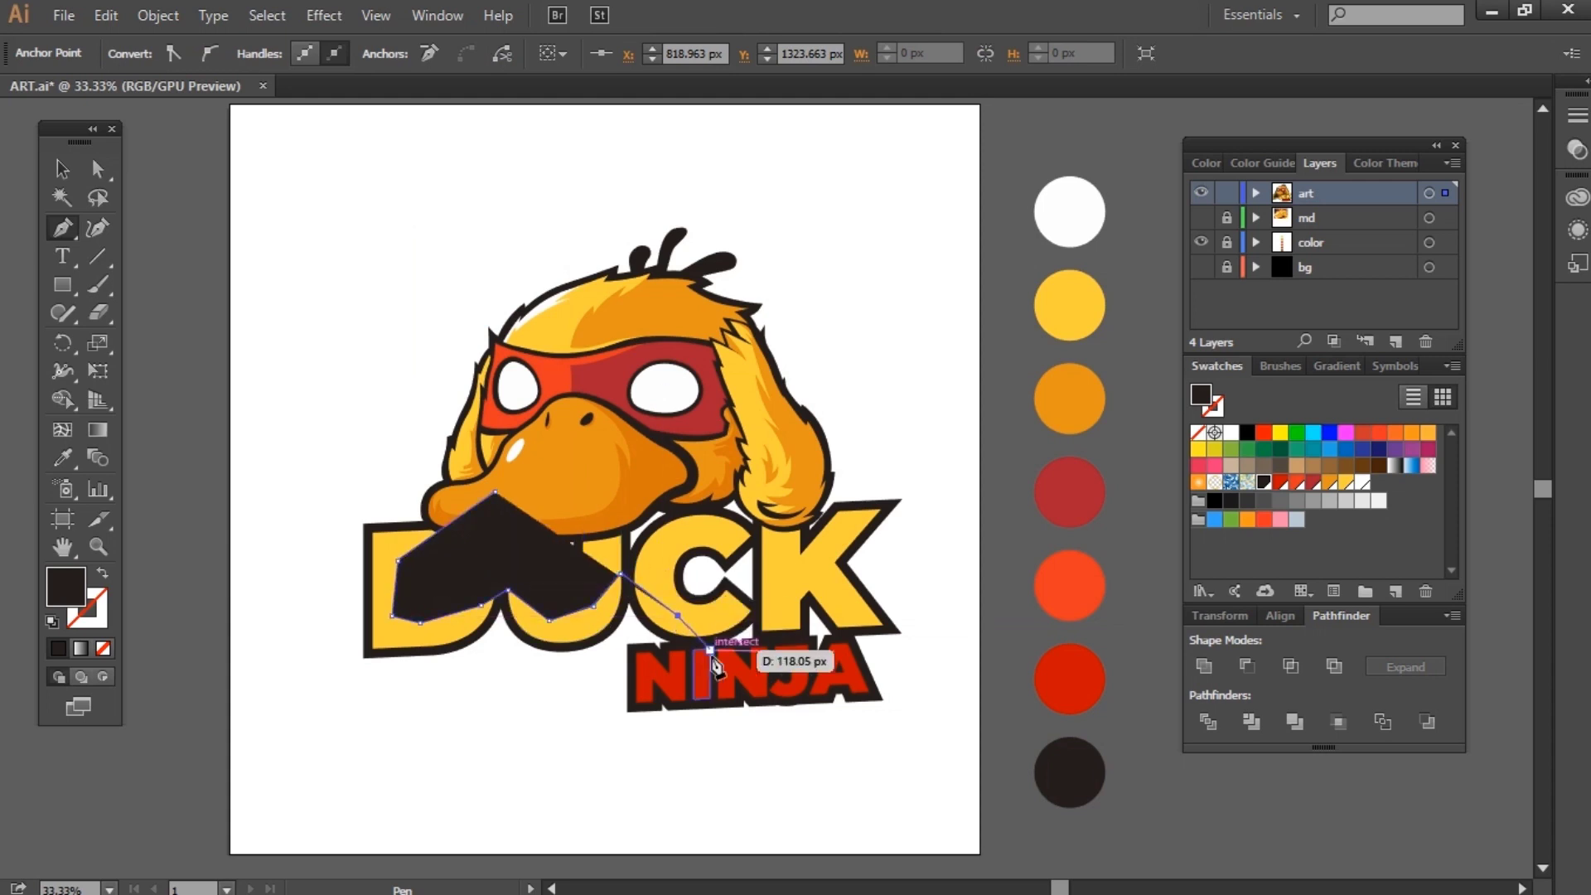
Step: Finish the filler shape across the beak and place it behind the lettering
left_click(839, 666)
left_click(844, 616)
left_click(779, 485)
left_click(532, 456)
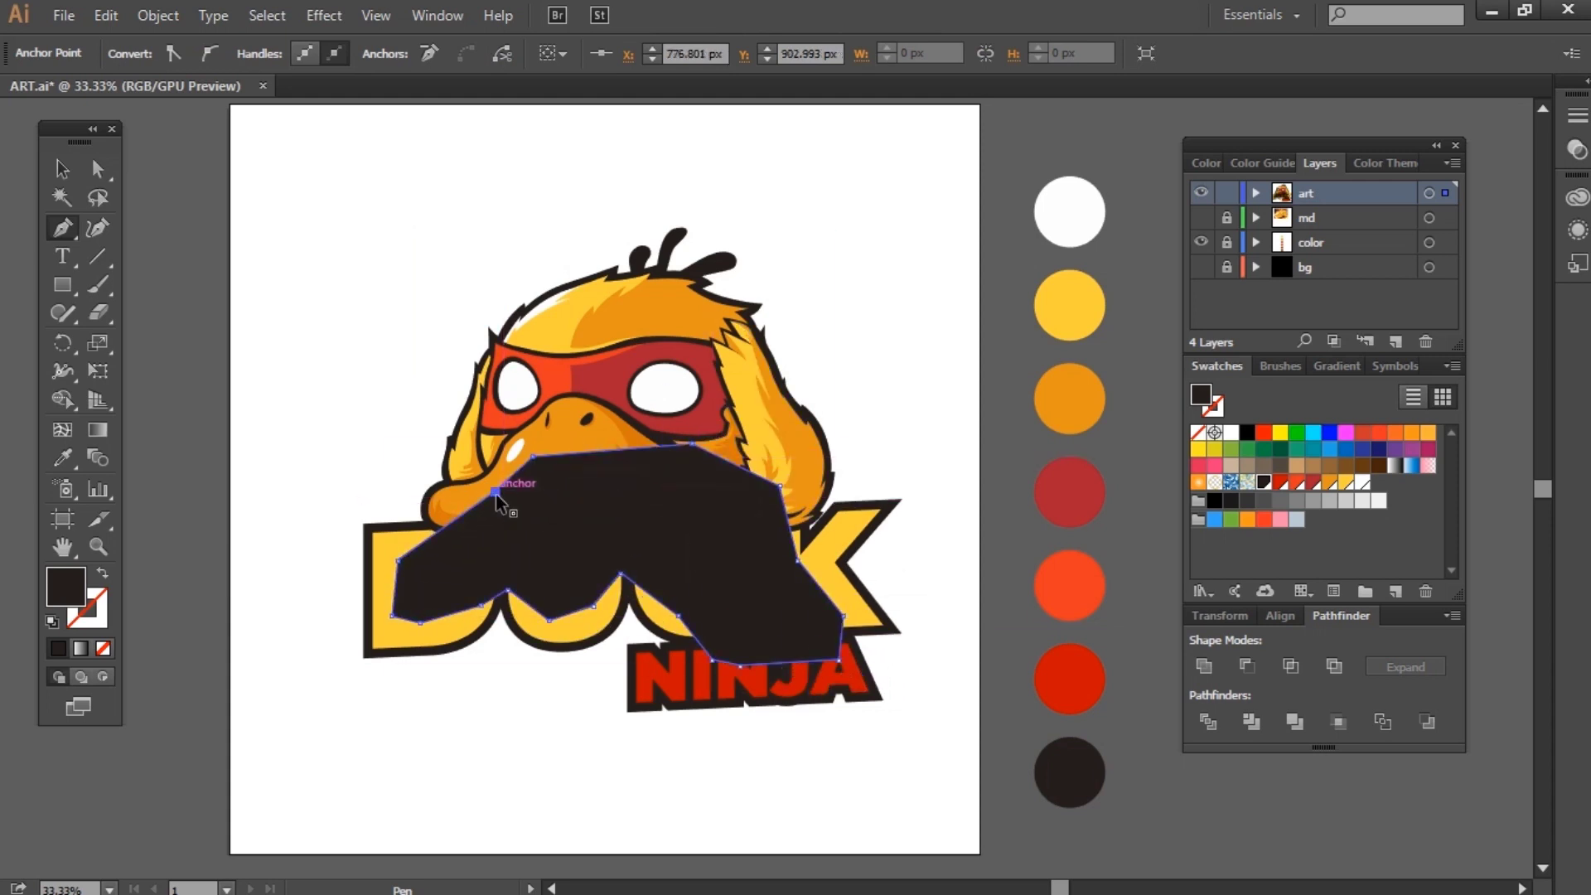
left_click(399, 562)
key("v")
left_click(957, 574)
key("p")
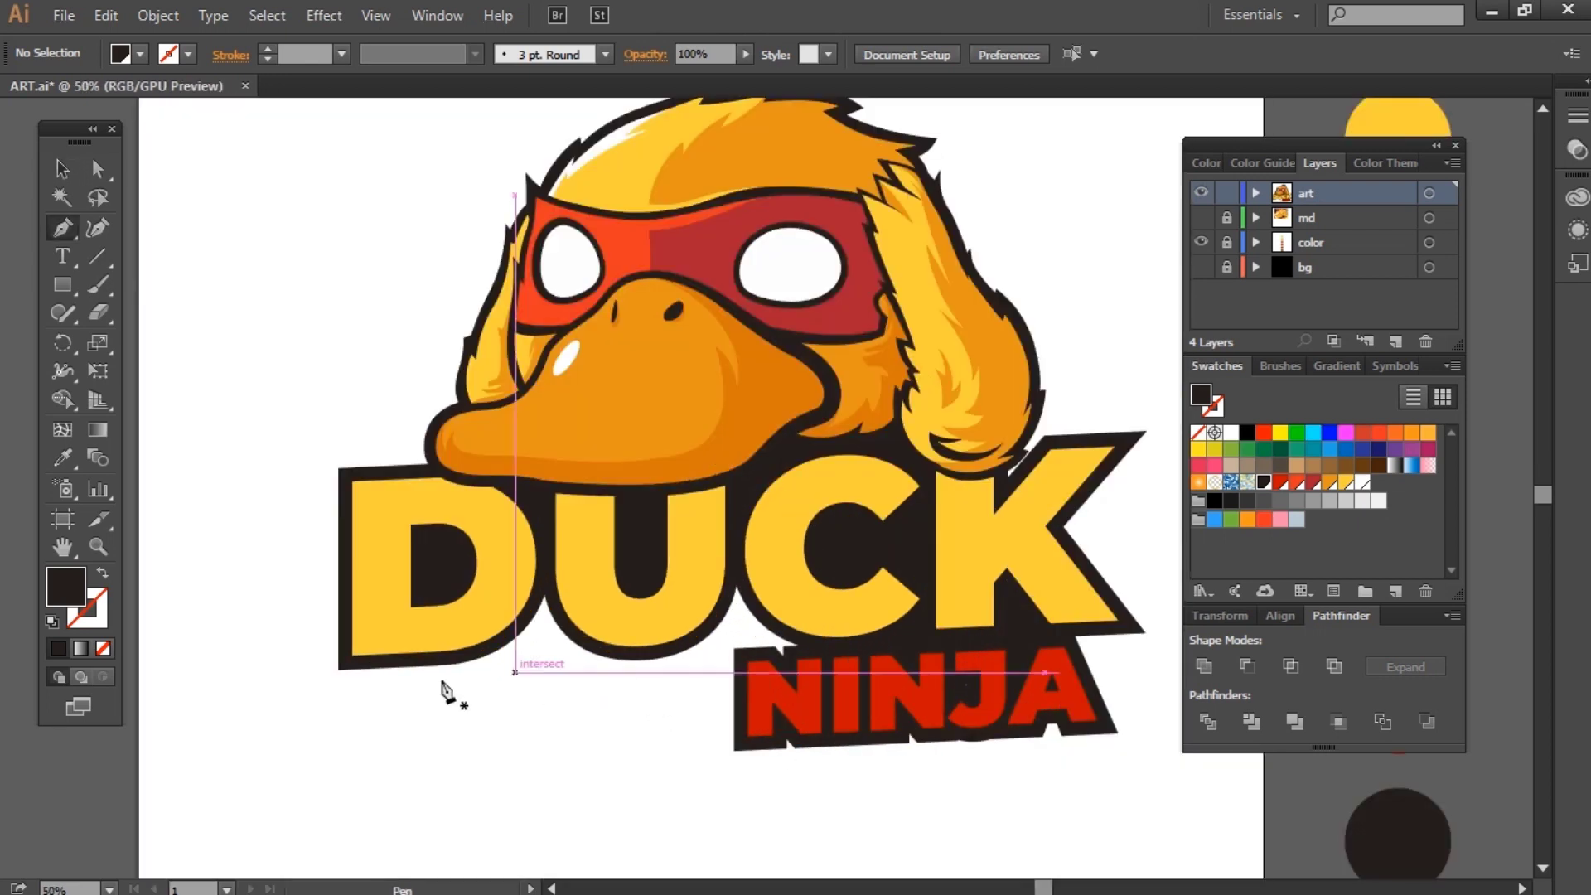
Step: Draw a zigzag lightning bolt below DUCK's left end and fill it the letters' yellow
left_click(410, 659)
left_click(410, 736)
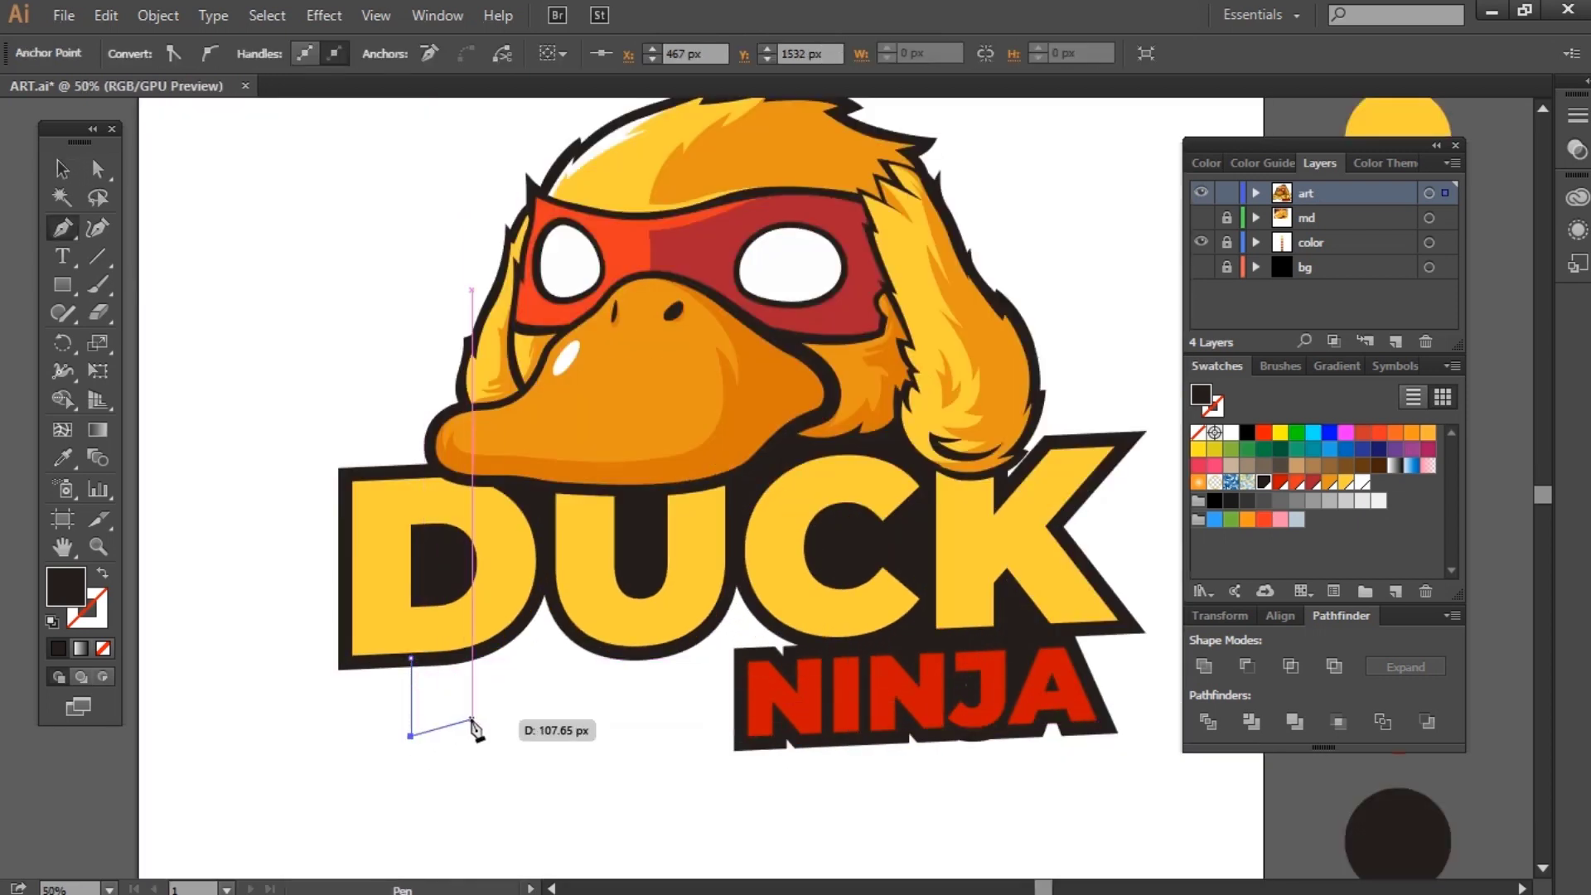
left_click(466, 791)
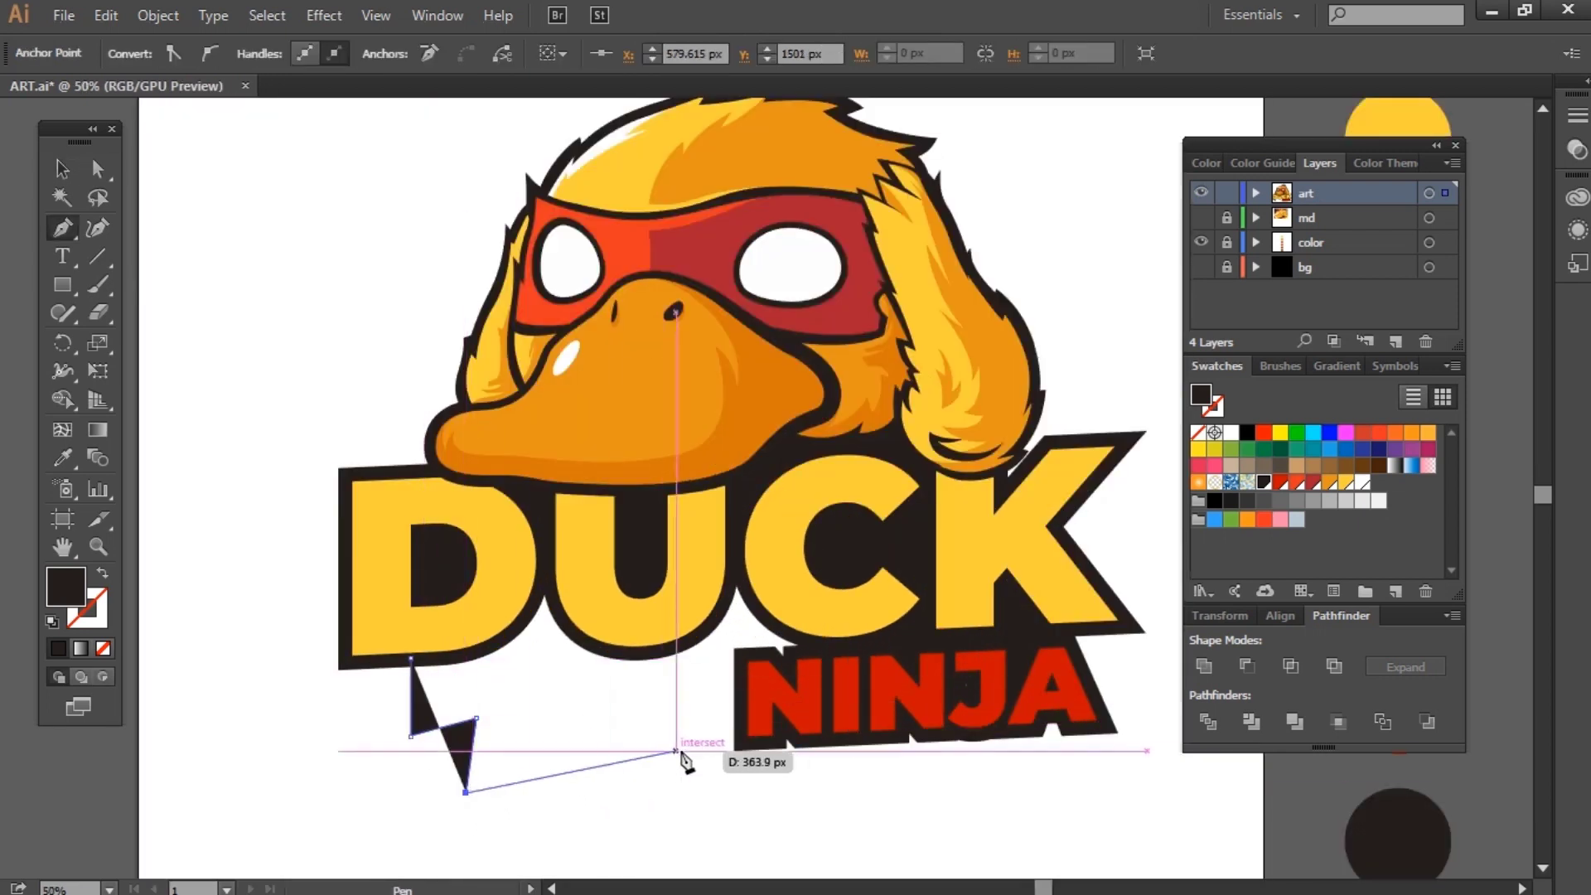
left_click(658, 772)
left_click(673, 672)
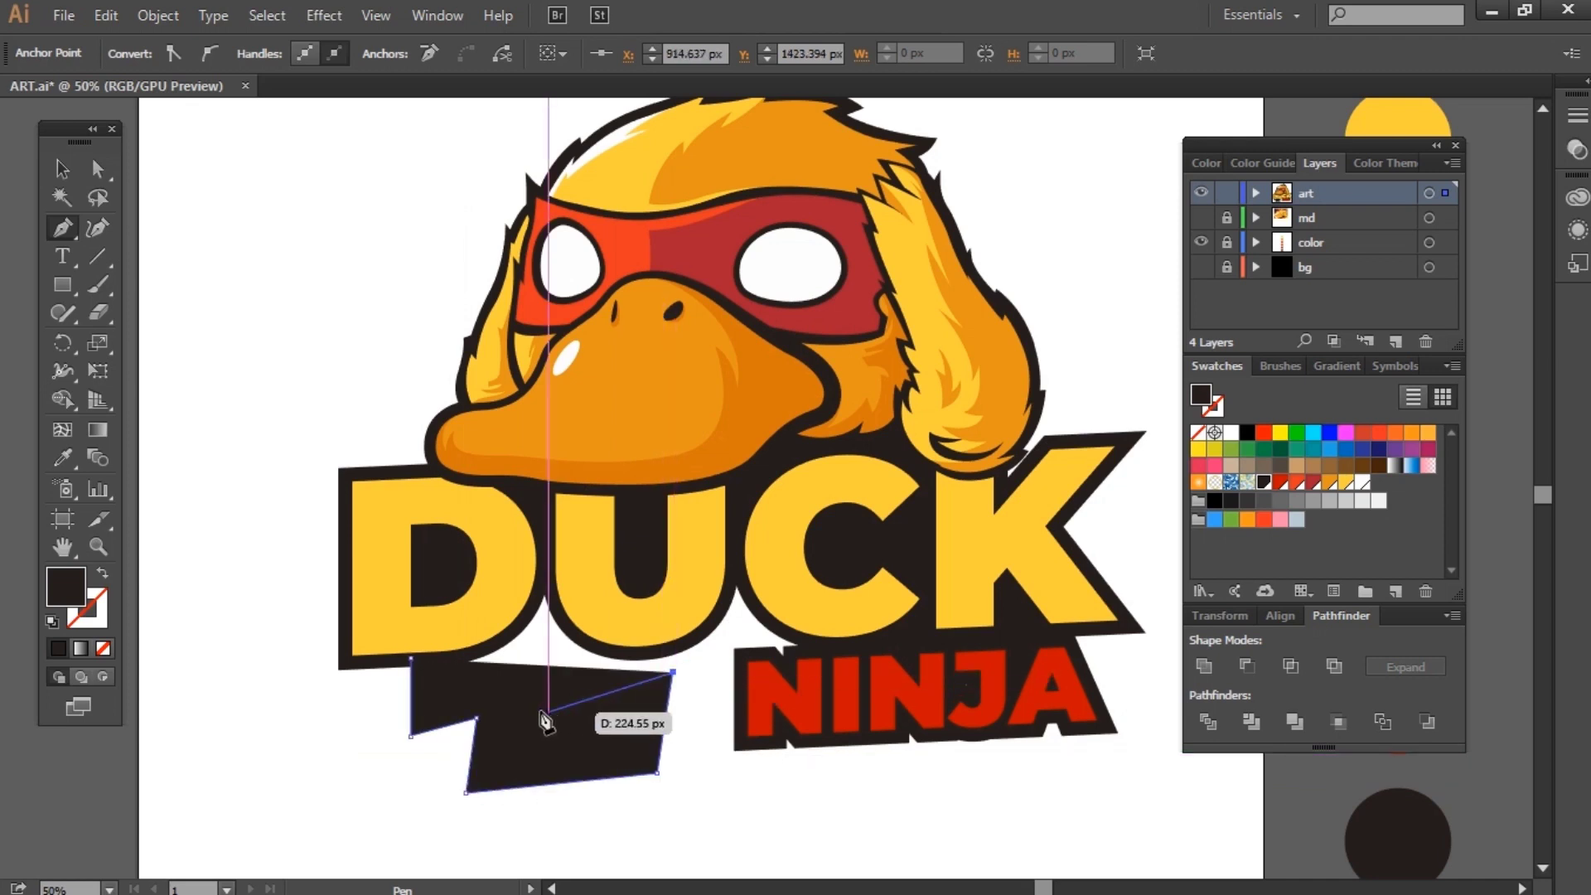
left_click(541, 710)
left_click(468, 683)
scroll(467, 663, "up", 3)
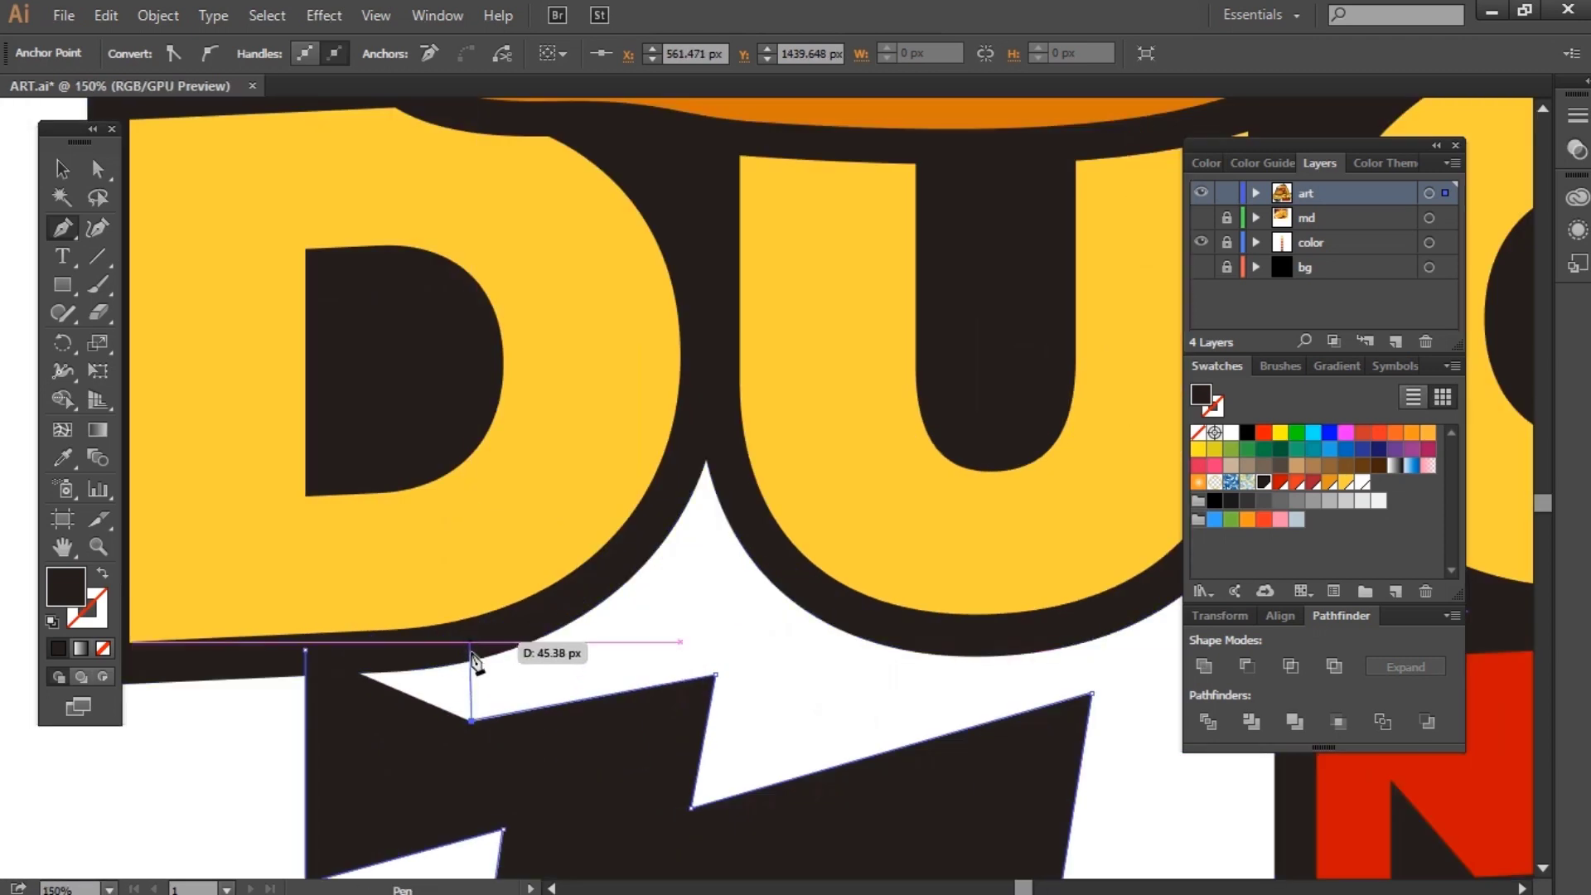
left_click(473, 643)
key("i")
left_click(419, 568)
scroll(419, 569, "down", 3)
key("v")
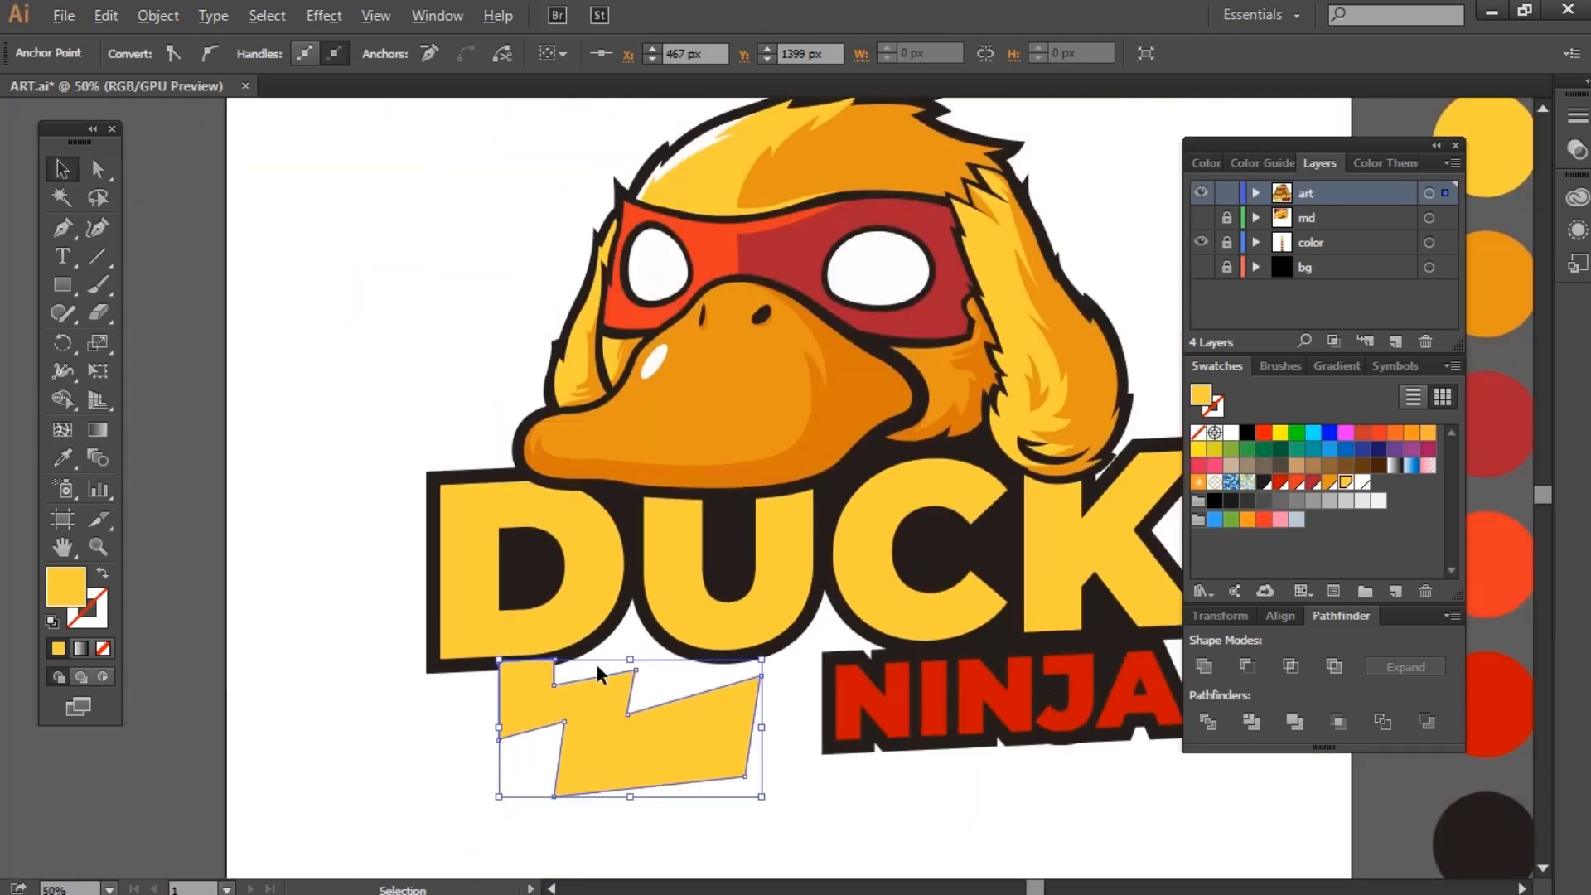
scroll(771, 787, "down", 2)
scroll(789, 803, "right", 3)
Step: Add an offset copy of the bolt filled dark brown behind it as an outline
left_click(597, 679)
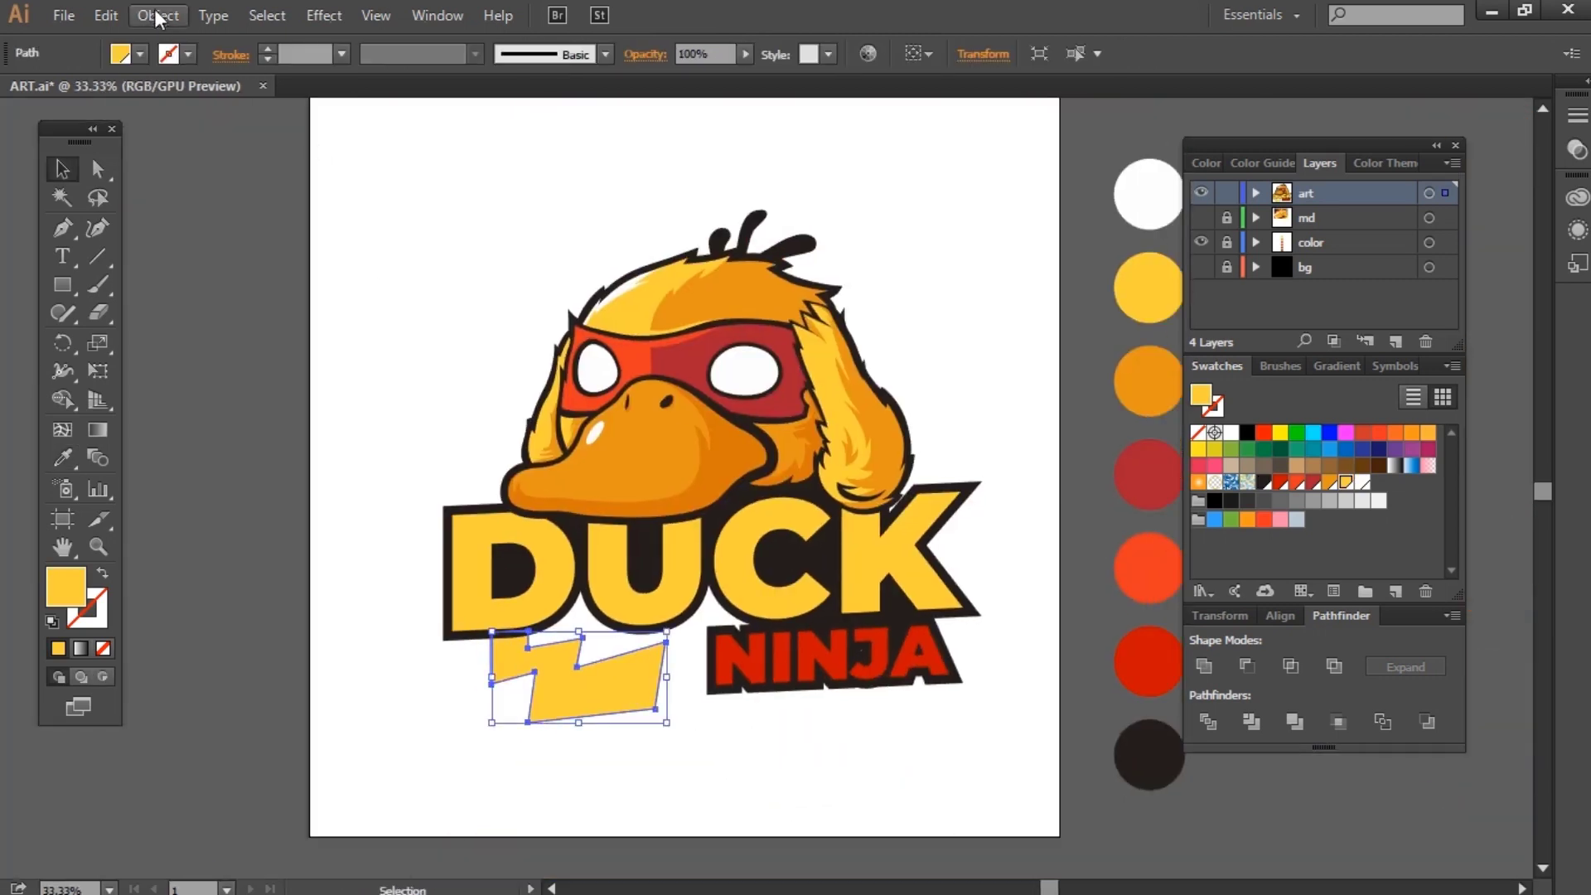
left_click(157, 15)
left_click(539, 574)
left_click(1118, 509)
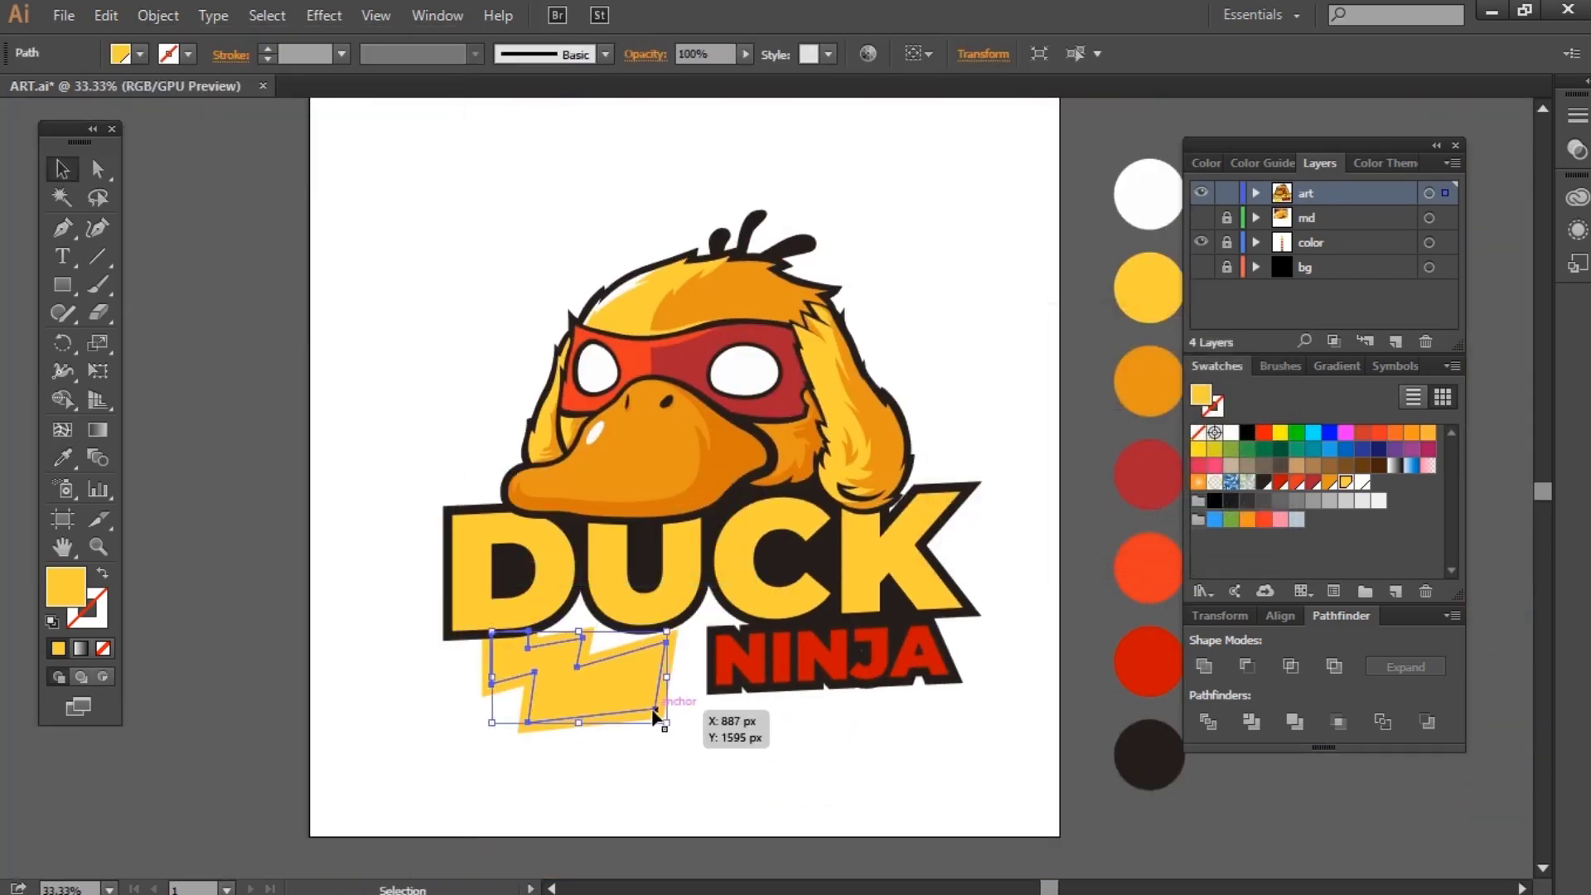
left_click(828, 606)
key("v")
scroll(681, 753, "right", 3)
left_click(681, 753)
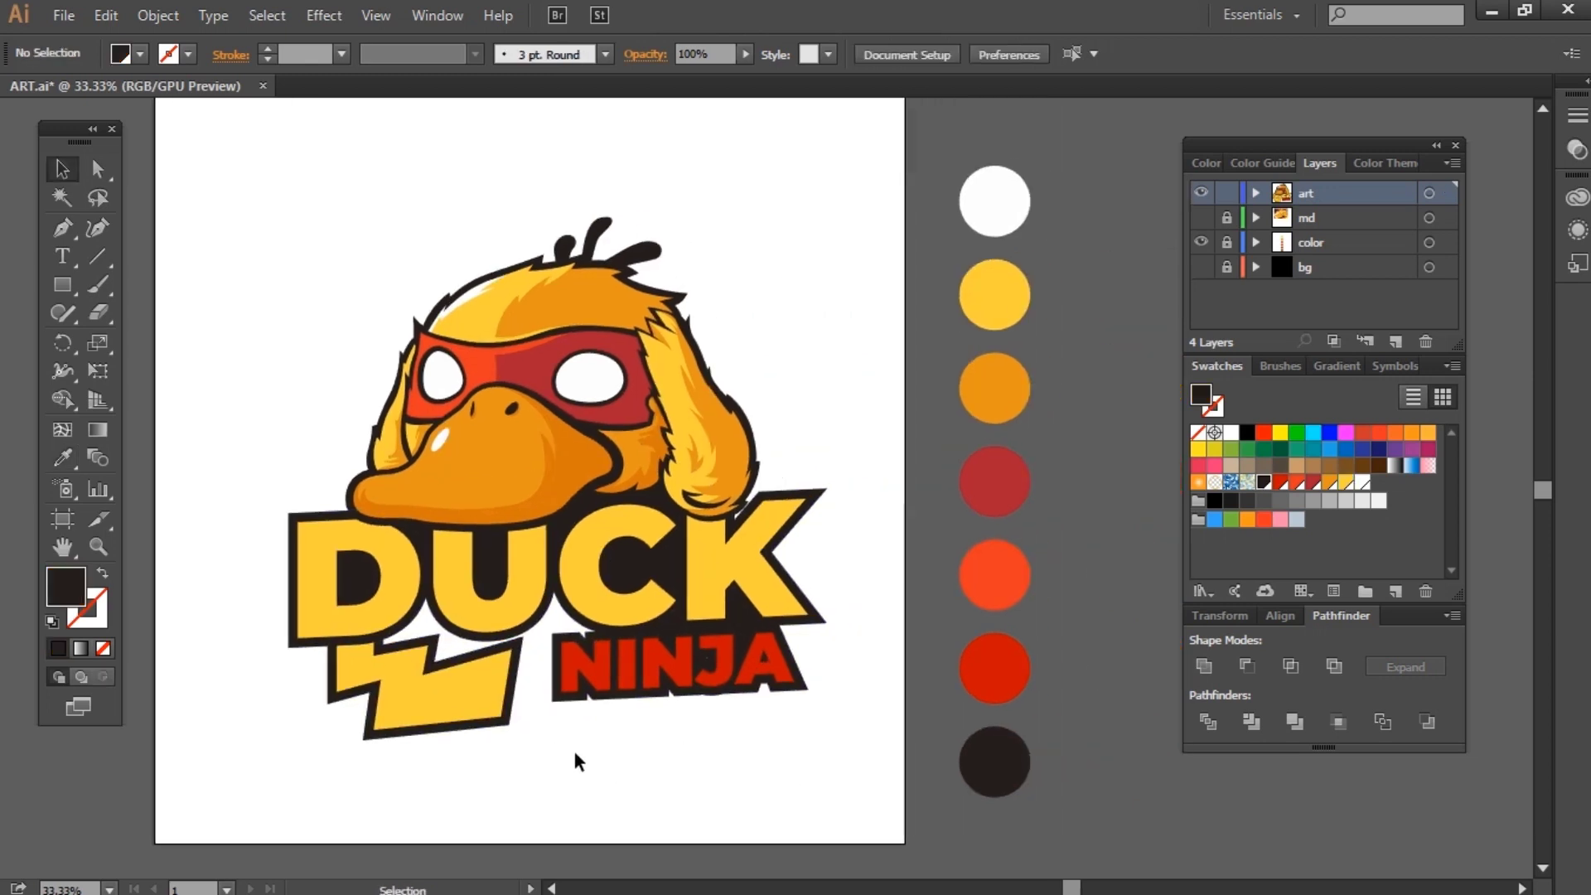
Step: Skew the lettering and its outline into a slant and widen it
mouse_move(555, 745)
left_mouse_down()
mouse_move(654, 712)
mouse_move(308, 404)
left_mouse_up()
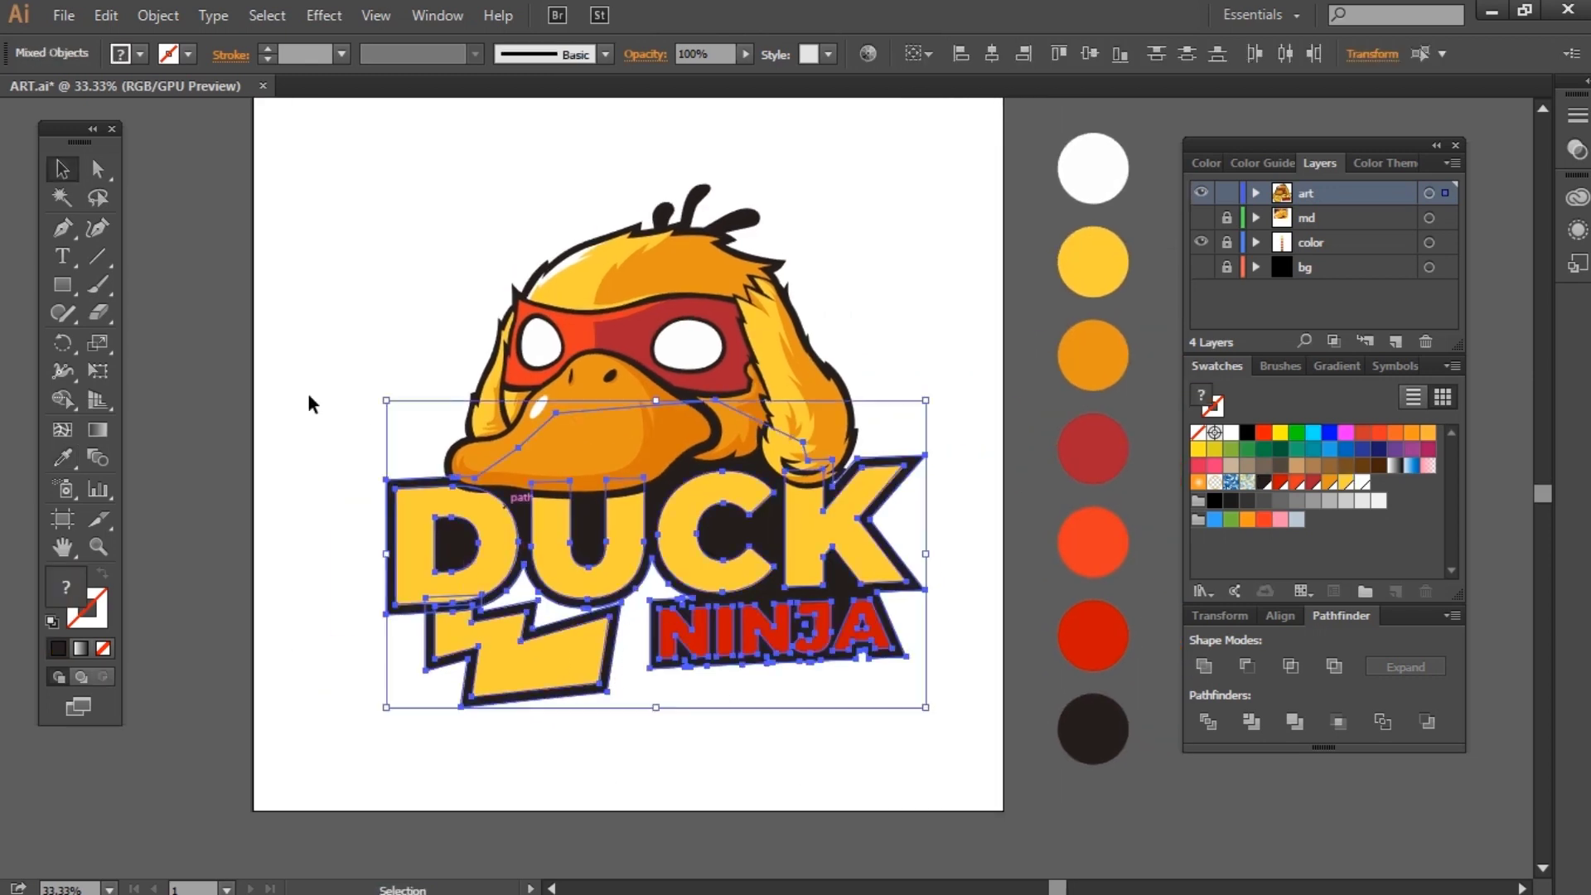
left_click_drag(675, 400, 661, 404)
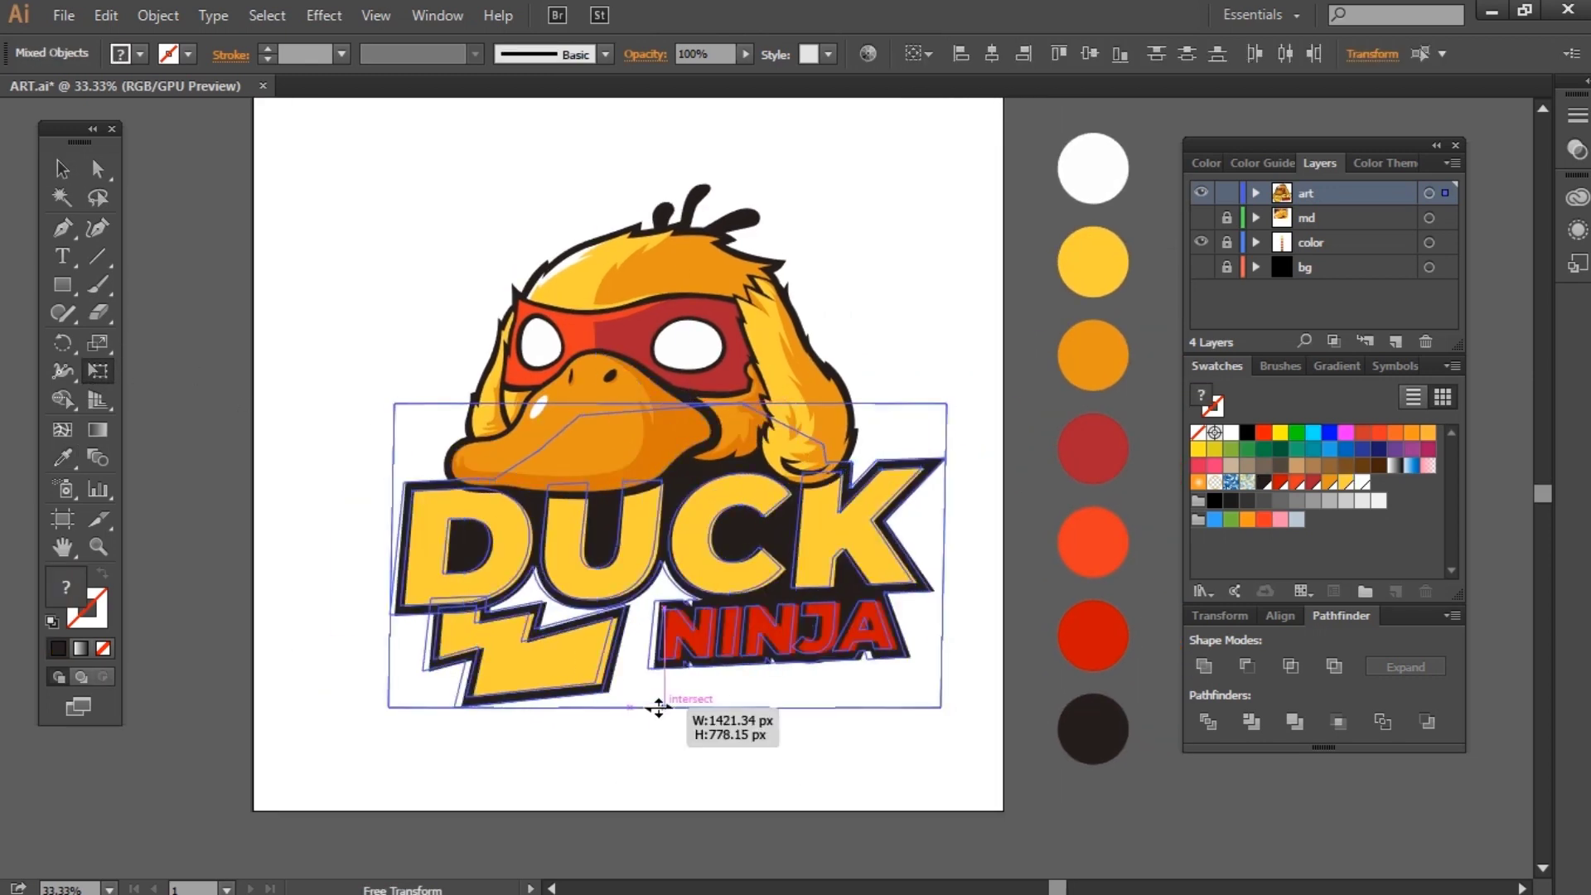
left_click_drag(658, 707, 649, 707)
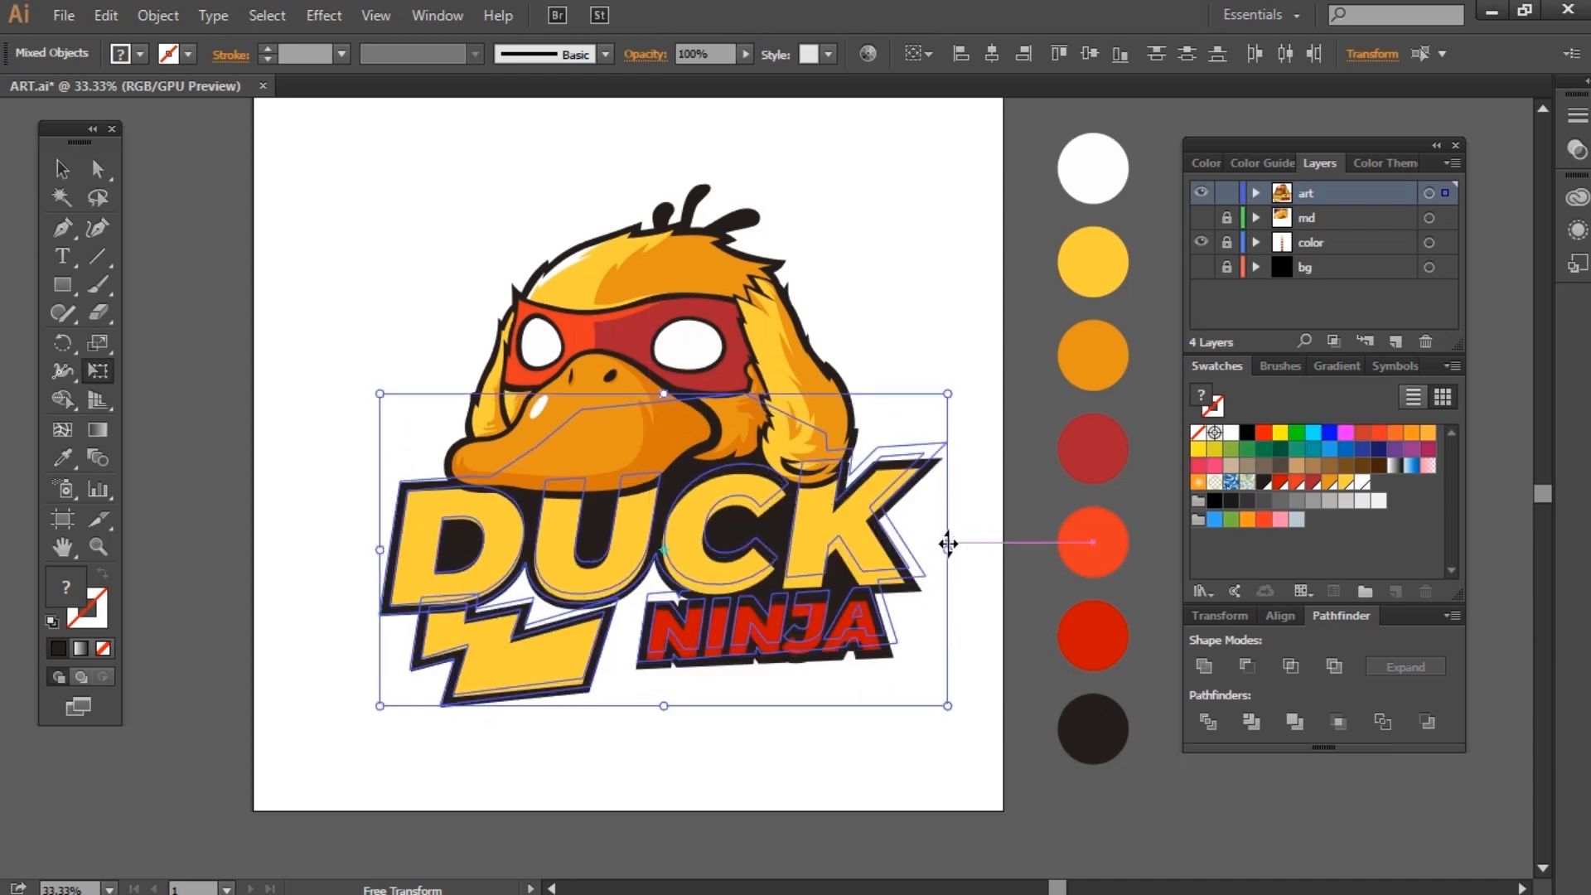
left_click_drag(943, 556, 953, 557)
key("v")
scroll(601, 531, "up", 1)
scroll(601, 530, "down", 2)
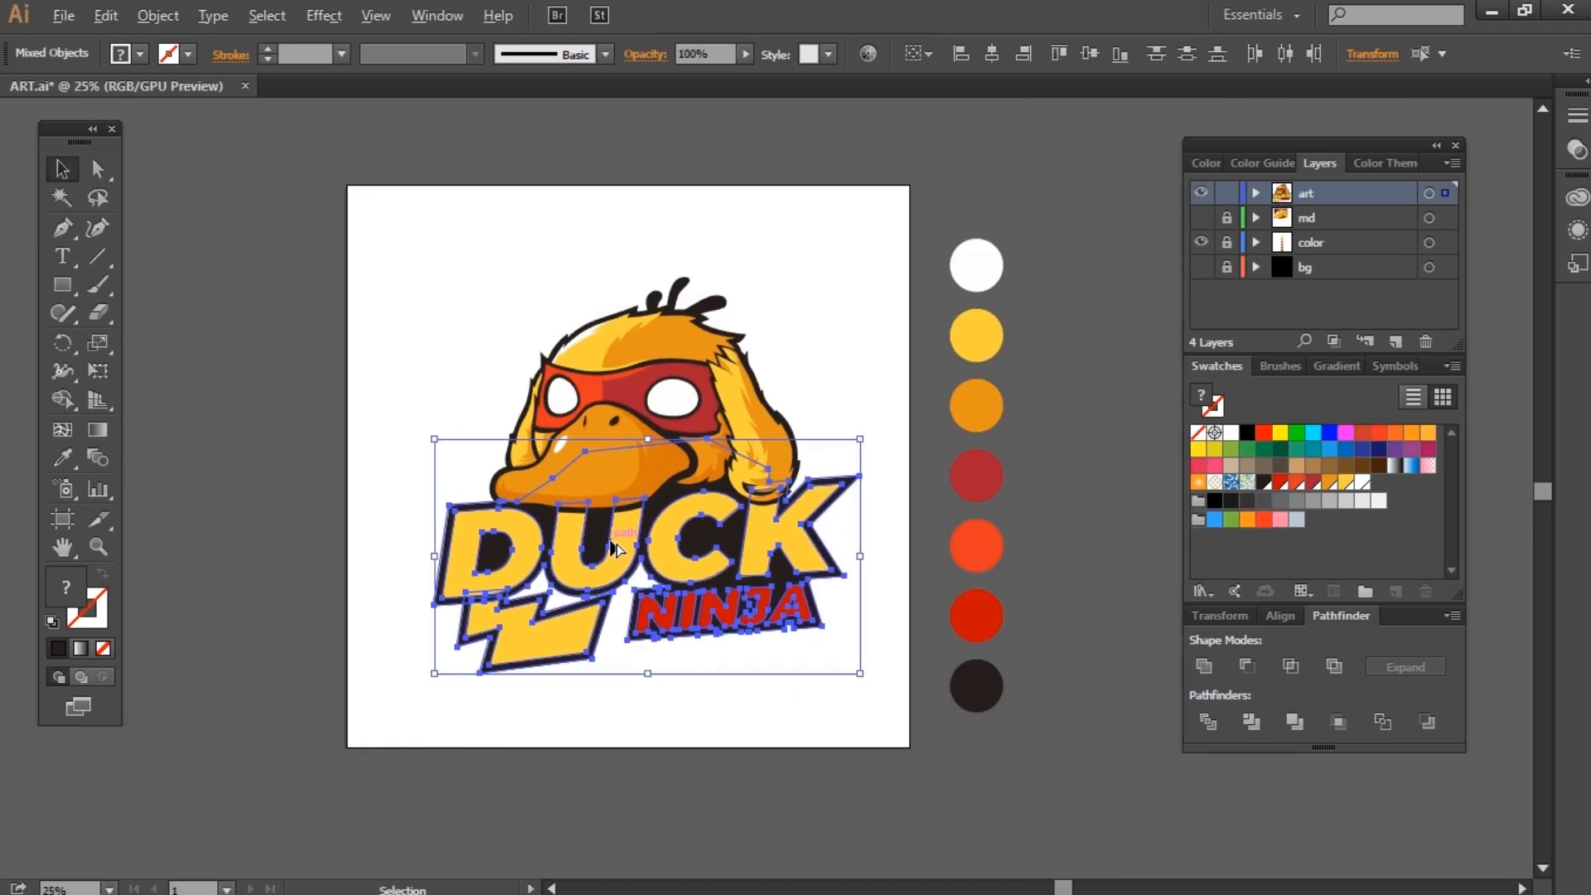
scroll(601, 530, "up", 1)
Step: Tilt and distort the lightning bolt shapes to match the slanted lettering
left_click_drag(594, 752, 483, 692)
scroll(423, 659, "up", 1)
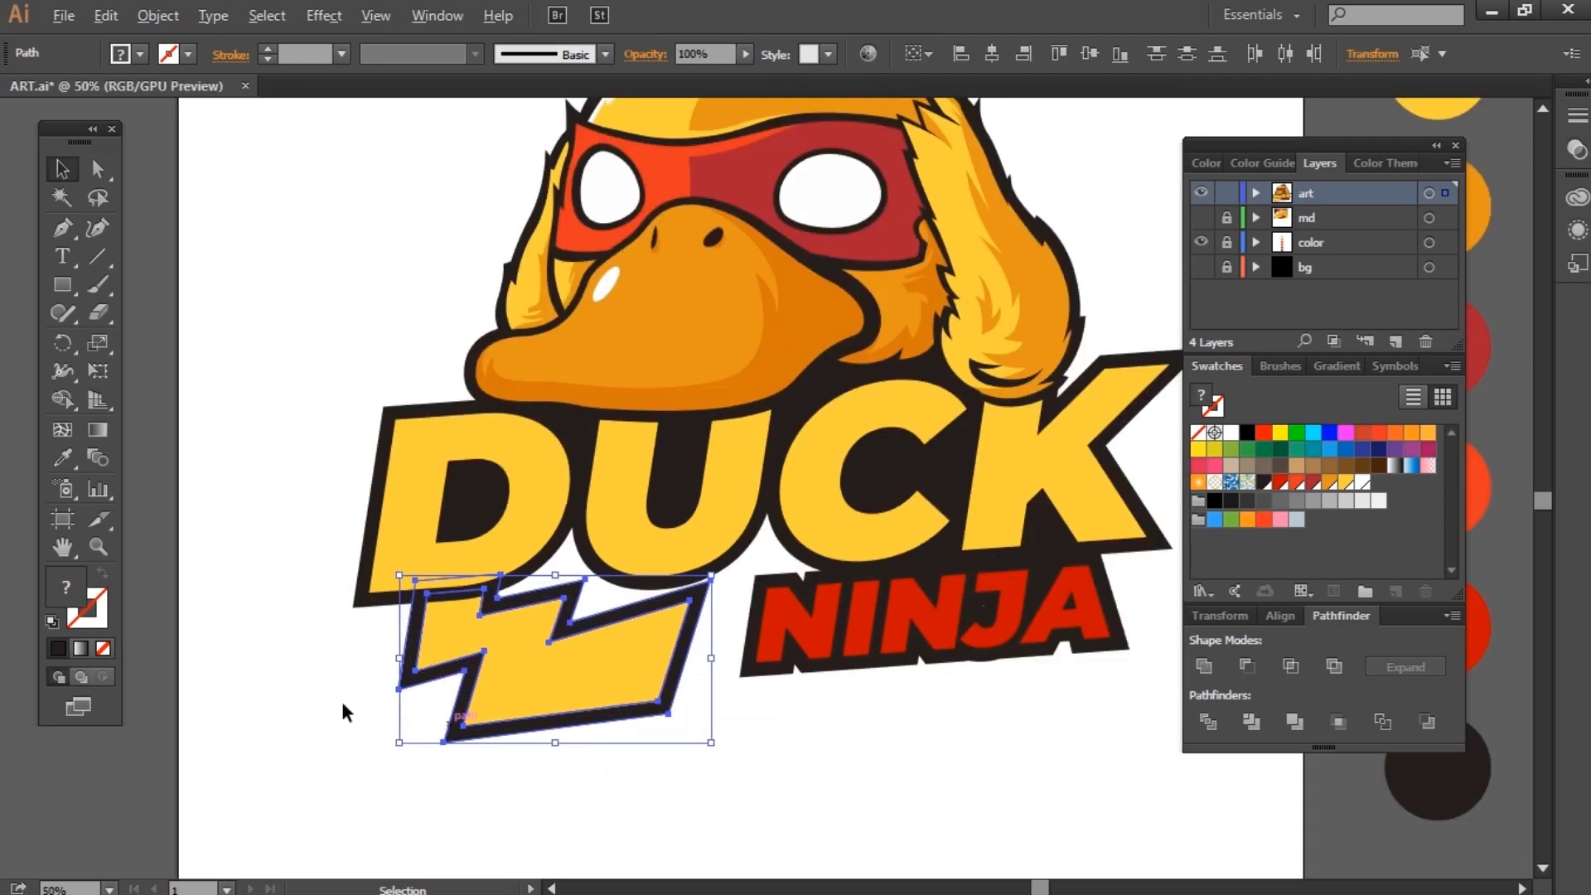
left_click_drag(583, 769, 539, 759)
key("v")
left_click(540, 797)
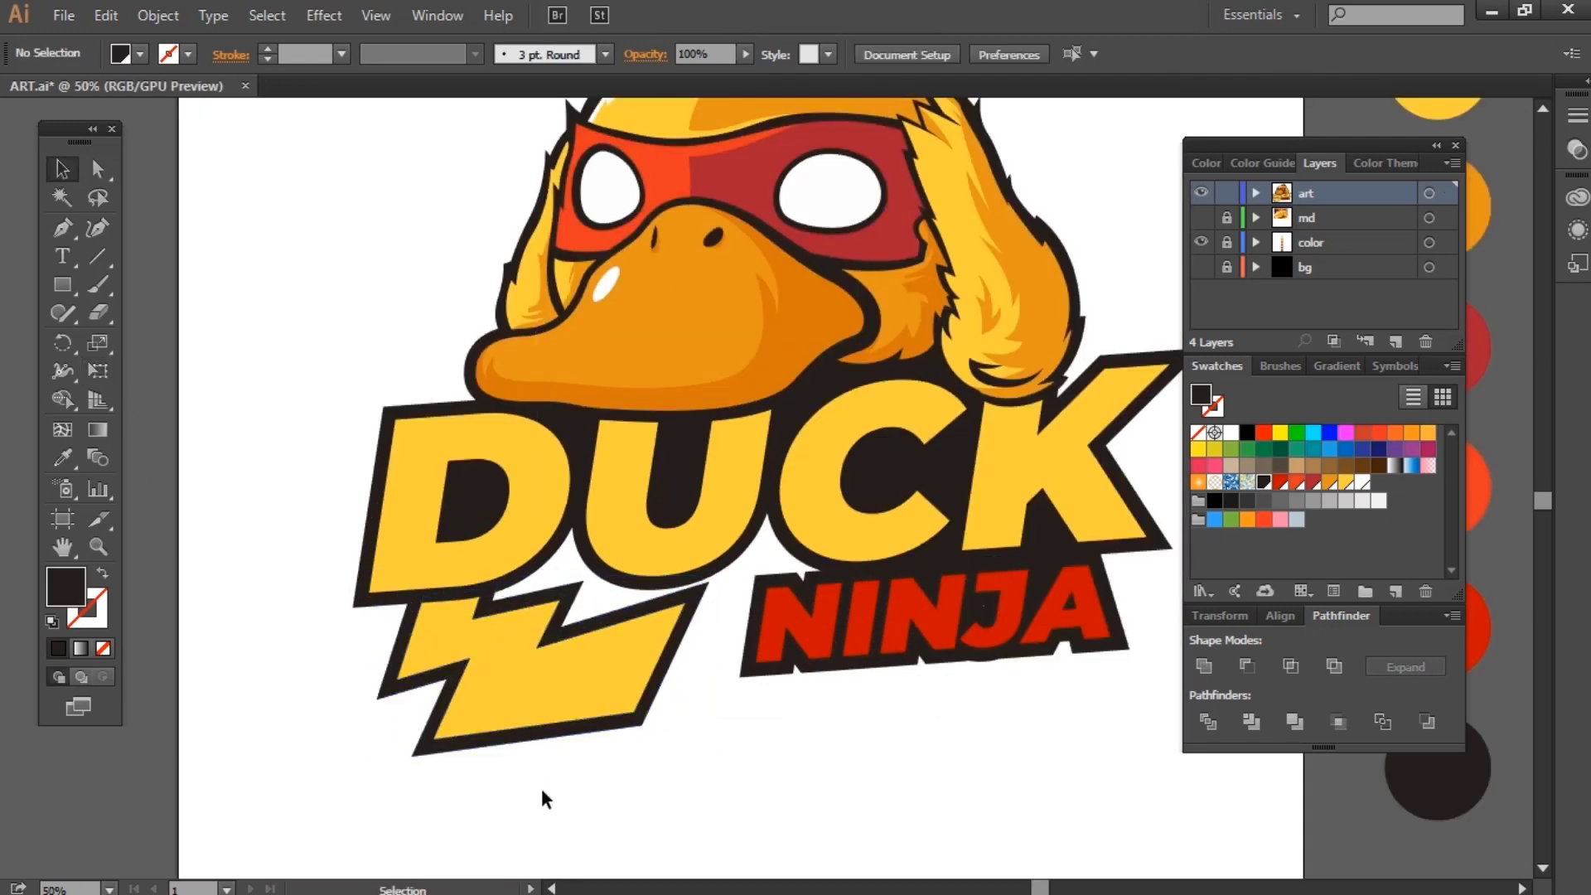
left_click(574, 688)
left_click(675, 736)
scroll(675, 735, "right", 3)
Step: Draw a dark backing shape around the lettering and bolt and send it to back
key("p")
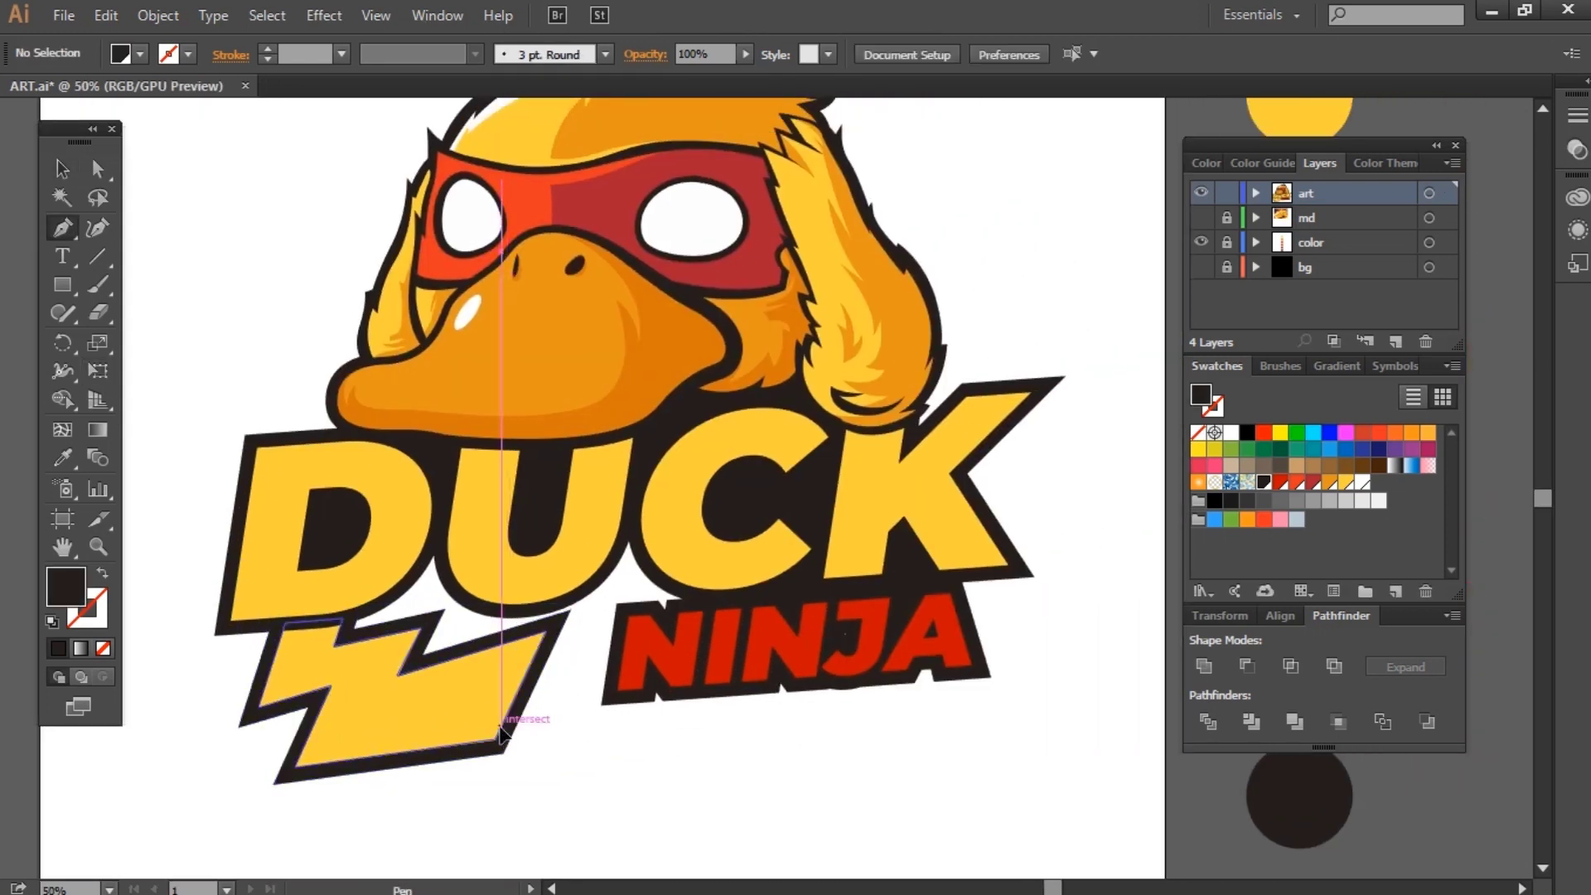
left_click(500, 733)
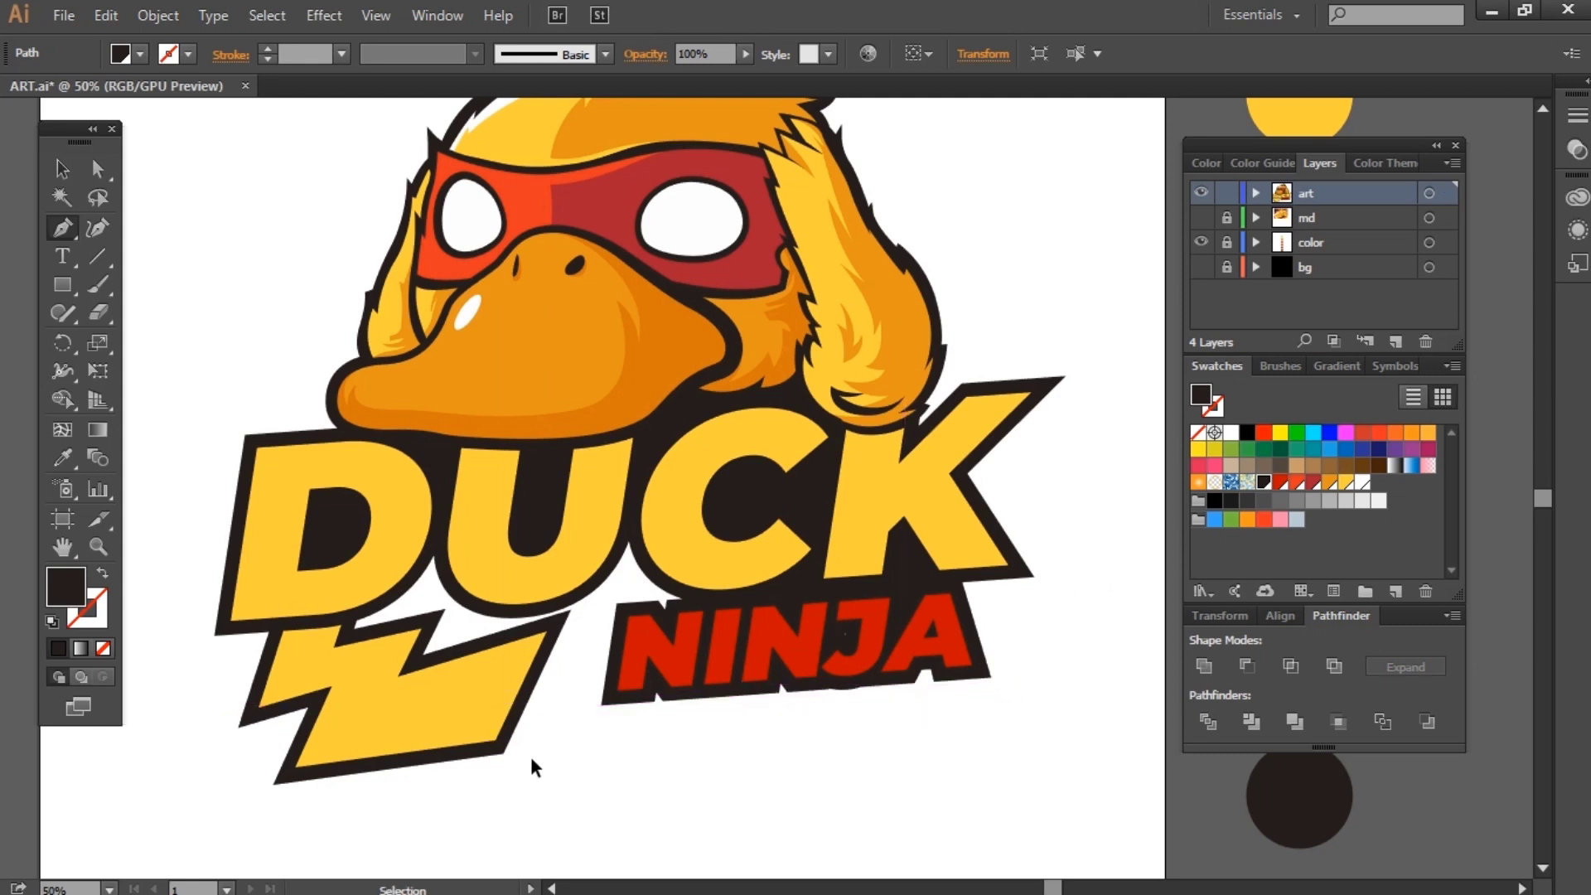
left_click(1013, 690)
left_click(964, 548)
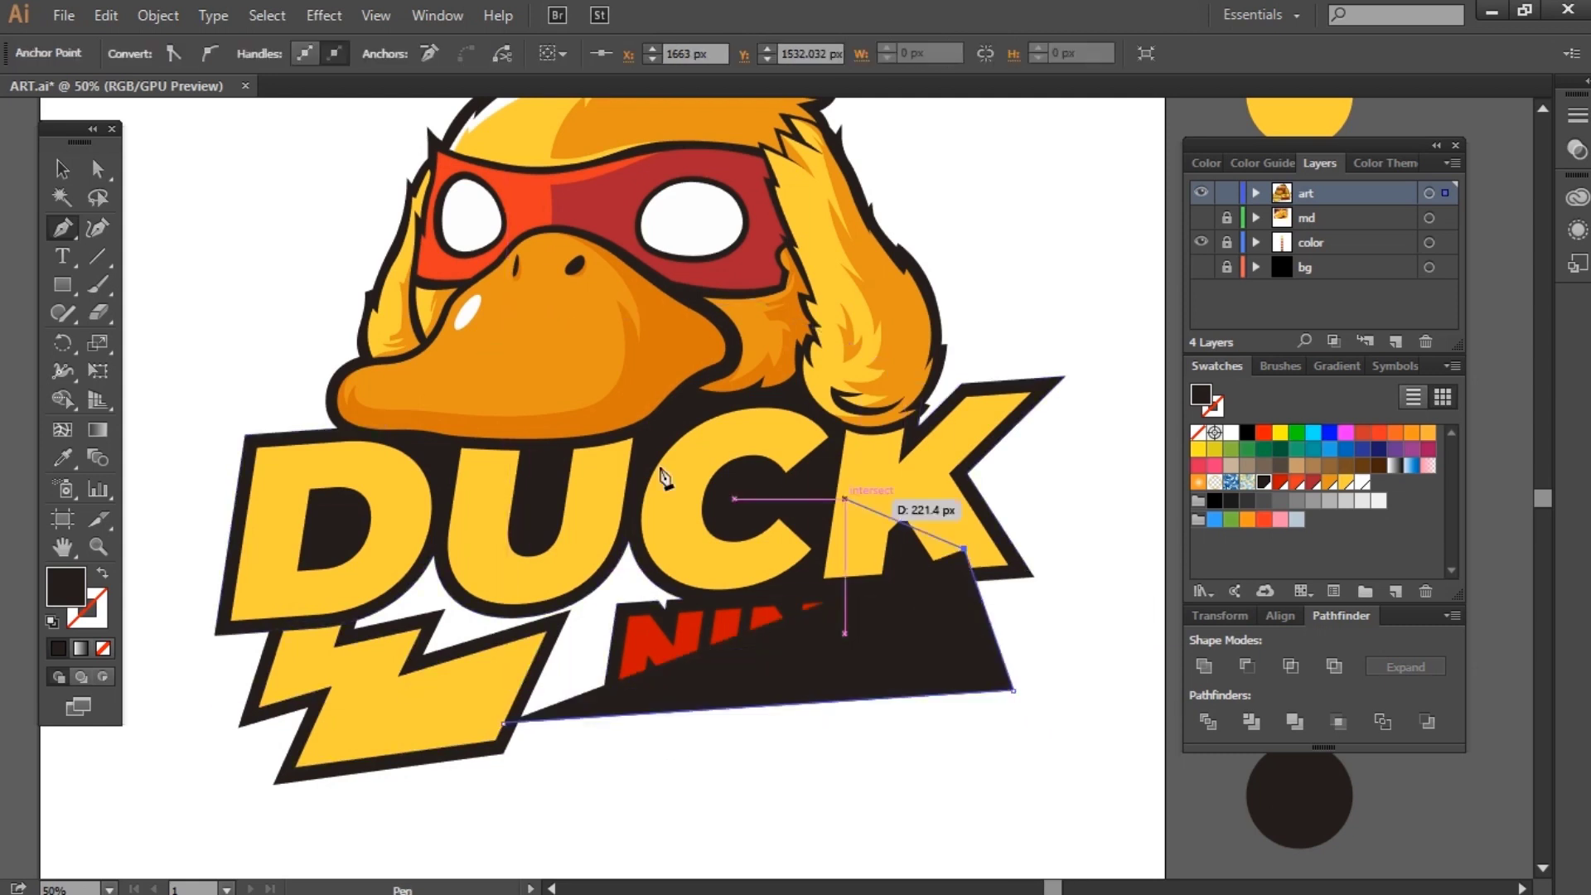
left_click(655, 466)
left_click(361, 528)
left_click(298, 616)
left_click(448, 723)
left_click(504, 726)
key("ctrl+shift+bracketleft")
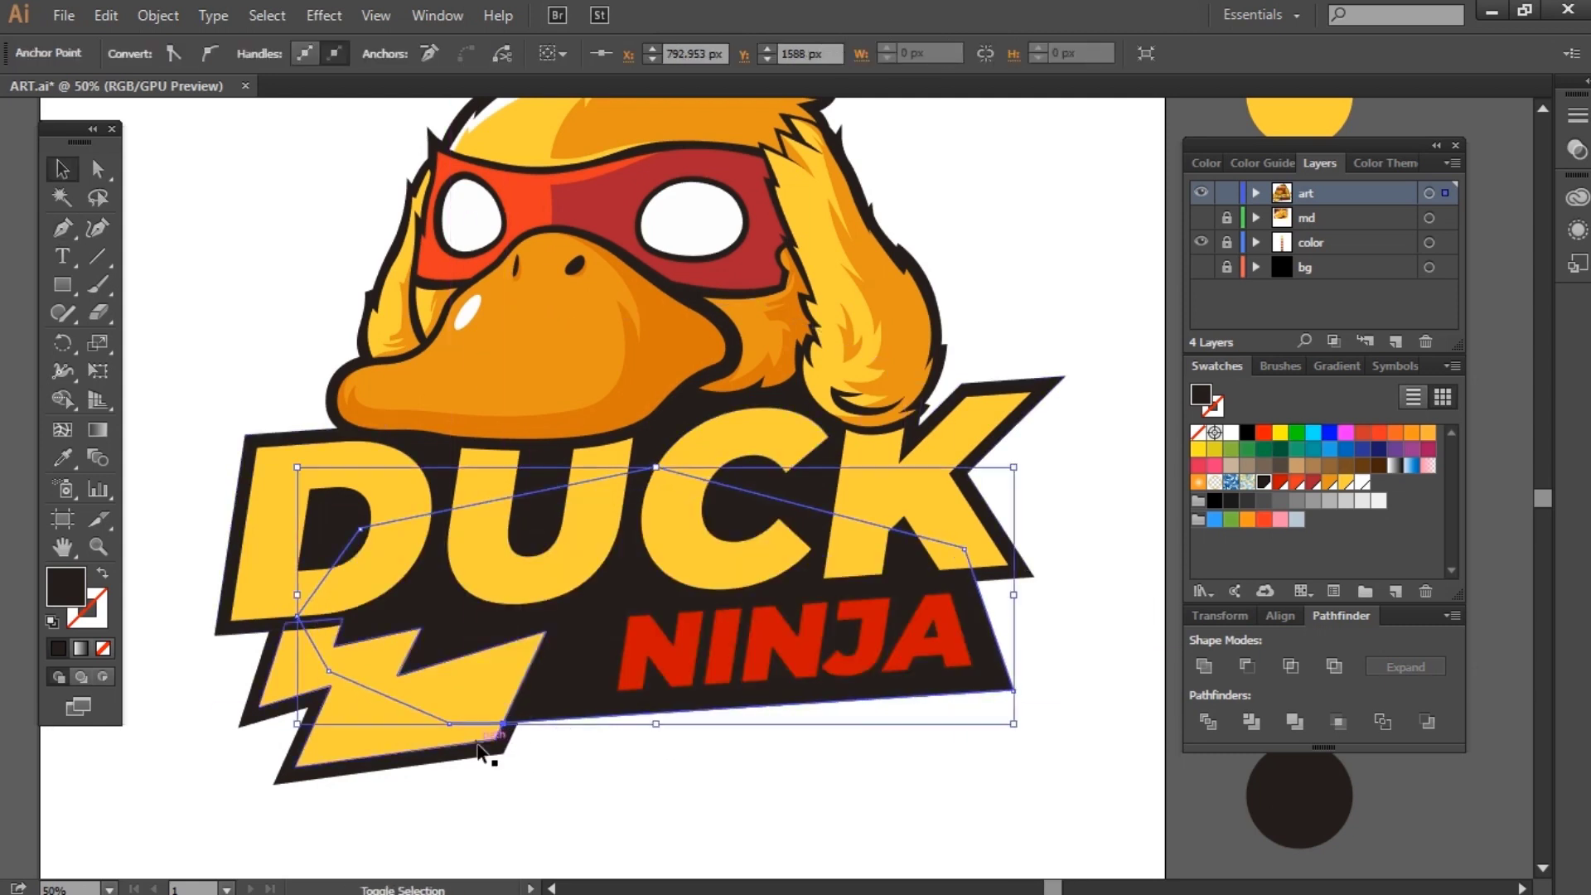
Step: Drag the yellow lightning bolt's lower-right anchor further right
left_click(711, 736, "ctrl")
left_click(711, 668)
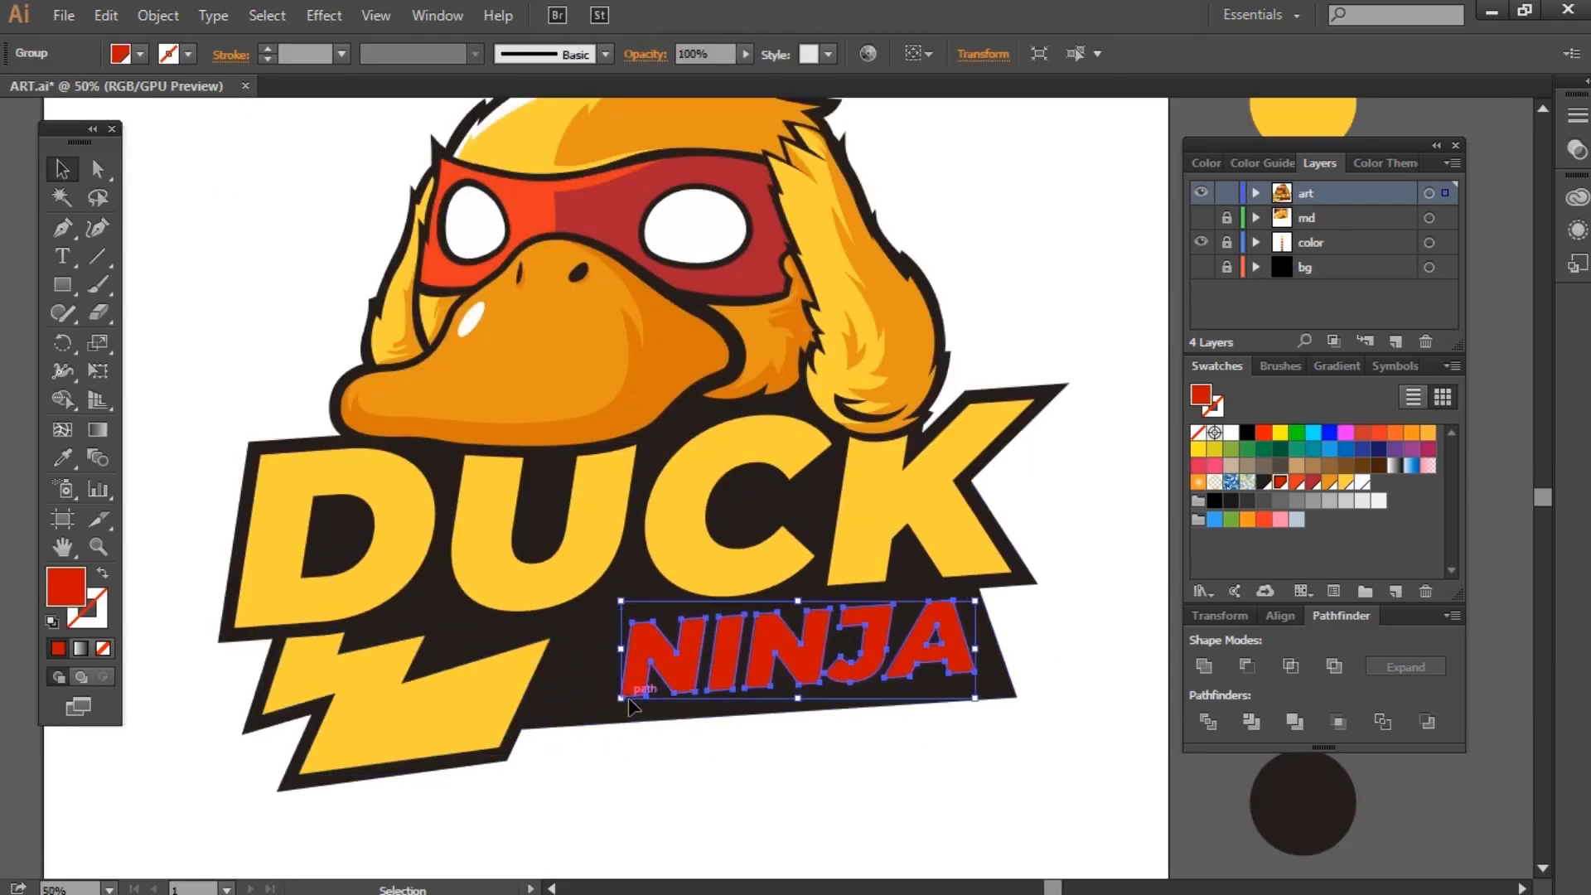
scroll(973, 673, "up", 1, "alt")
scroll(972, 673, "up", 2, "alt")
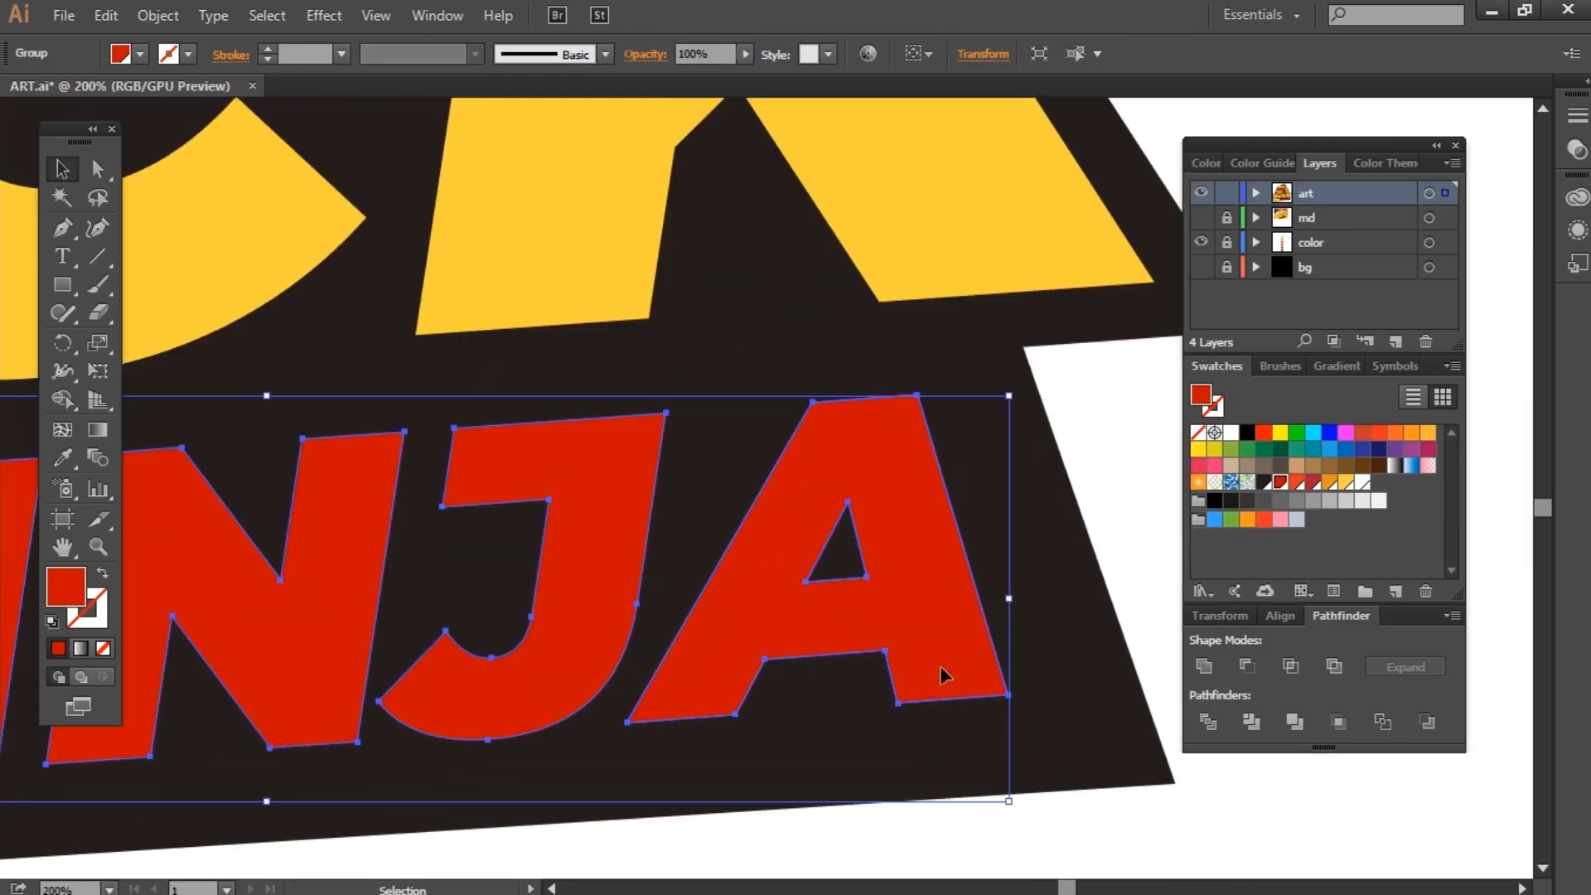
scroll(941, 675, "down", 1, "alt")
left_click(909, 744)
left_click(907, 695)
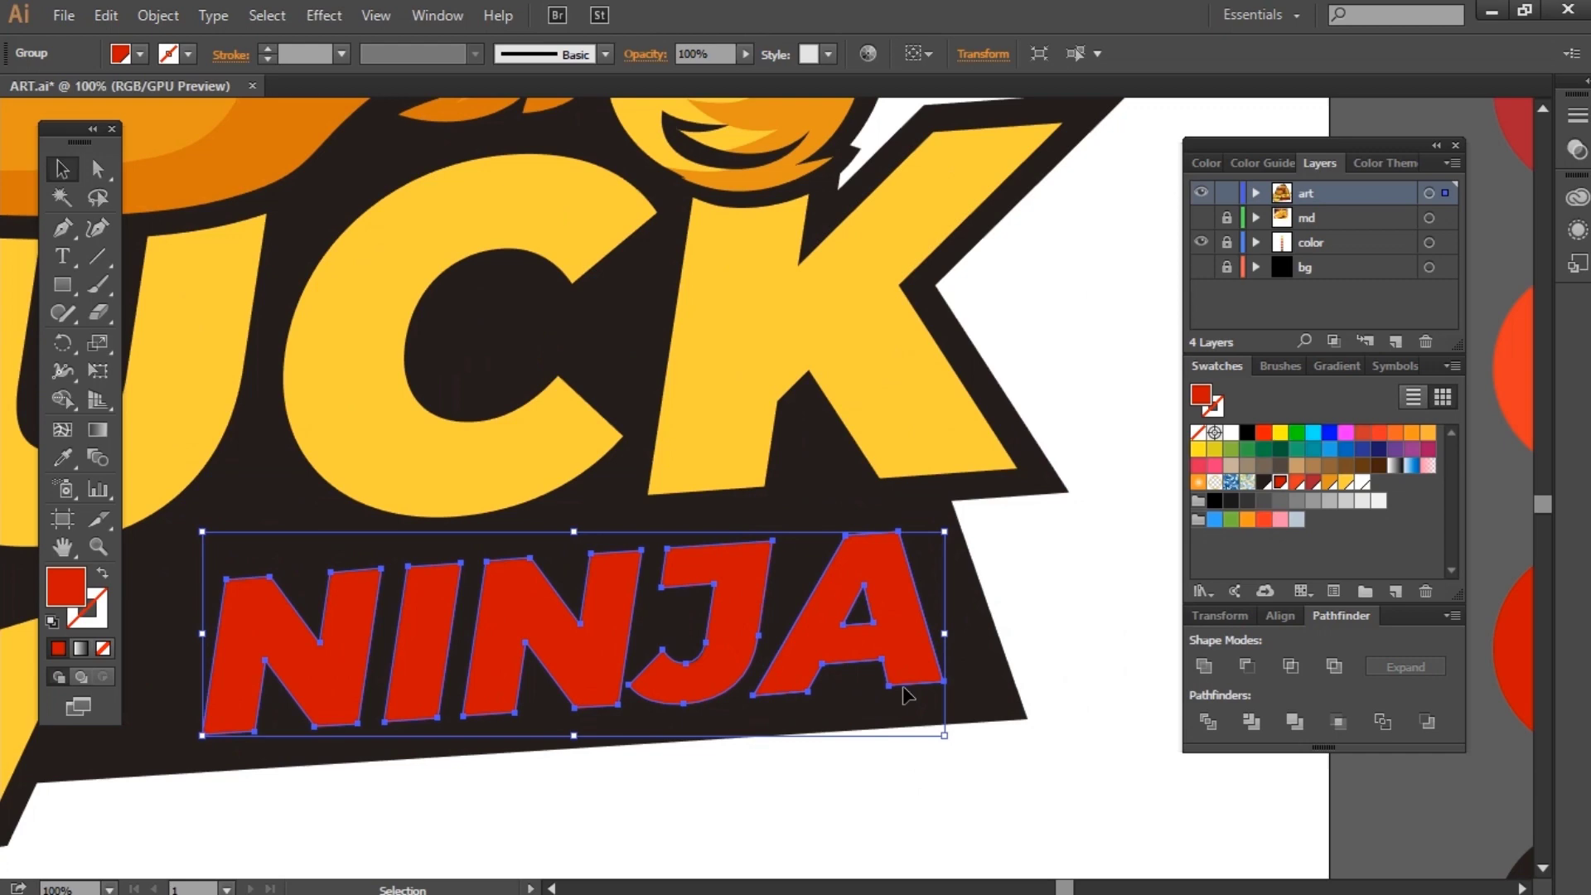
left_click(918, 774)
scroll(928, 760, "down", 3)
scroll(578, 766, "up", 1)
scroll(743, 759, "up", 1)
left_click(743, 759)
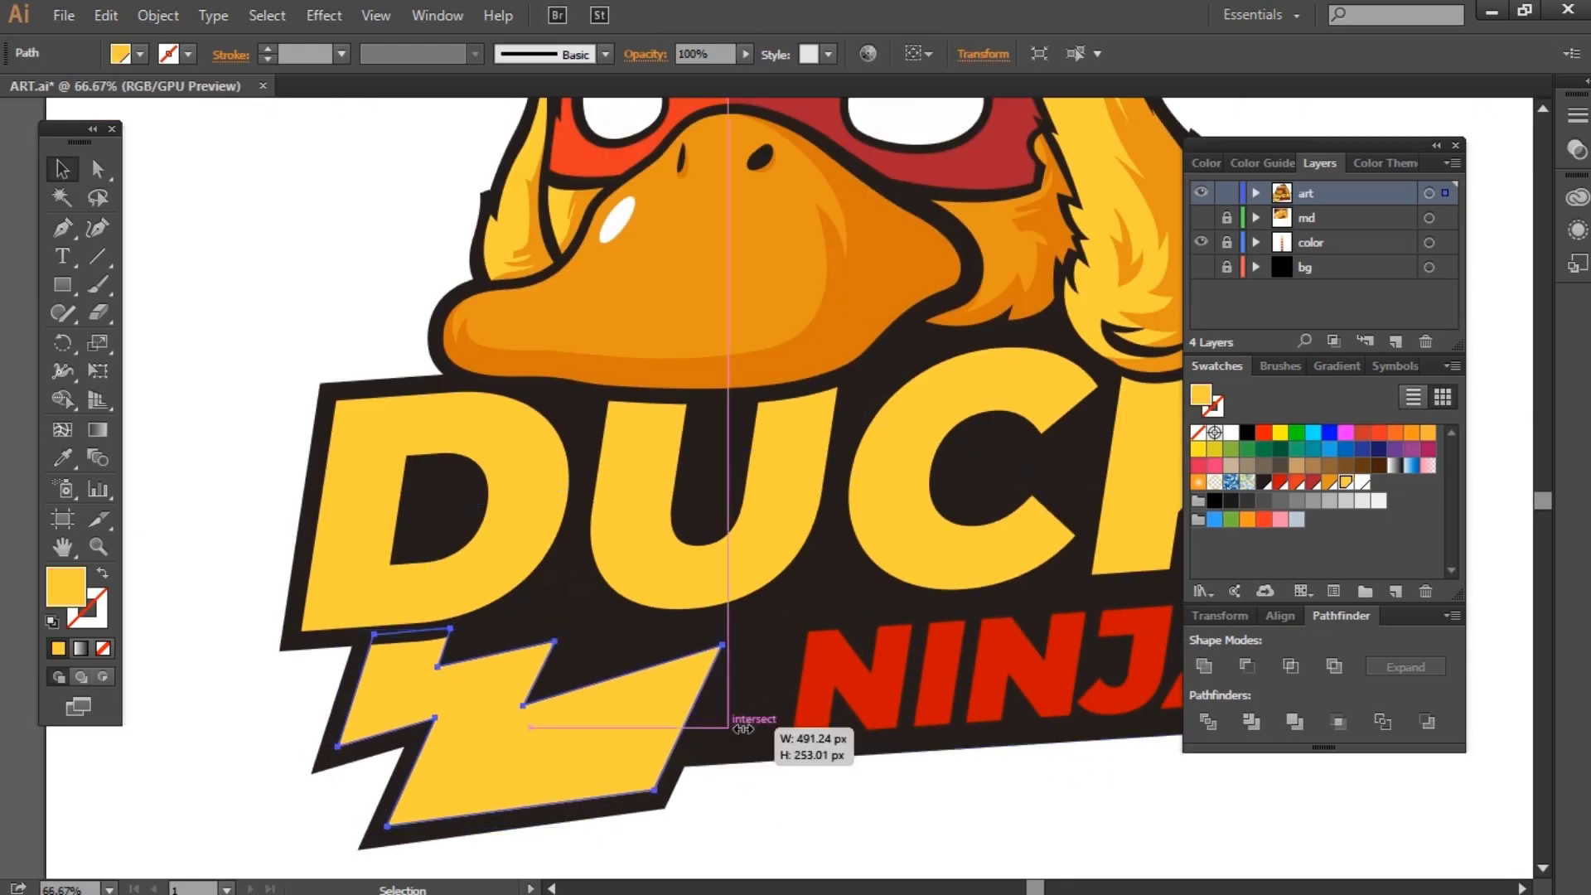
key("a")
mouse_move(657, 790)
left_mouse_down()
mouse_move(715, 787)
mouse_move(727, 803)
left_mouse_up()
Step: Fit the artboard in view and scale the DUCK NINJA text and bolt artwork
key("ctrl+0")
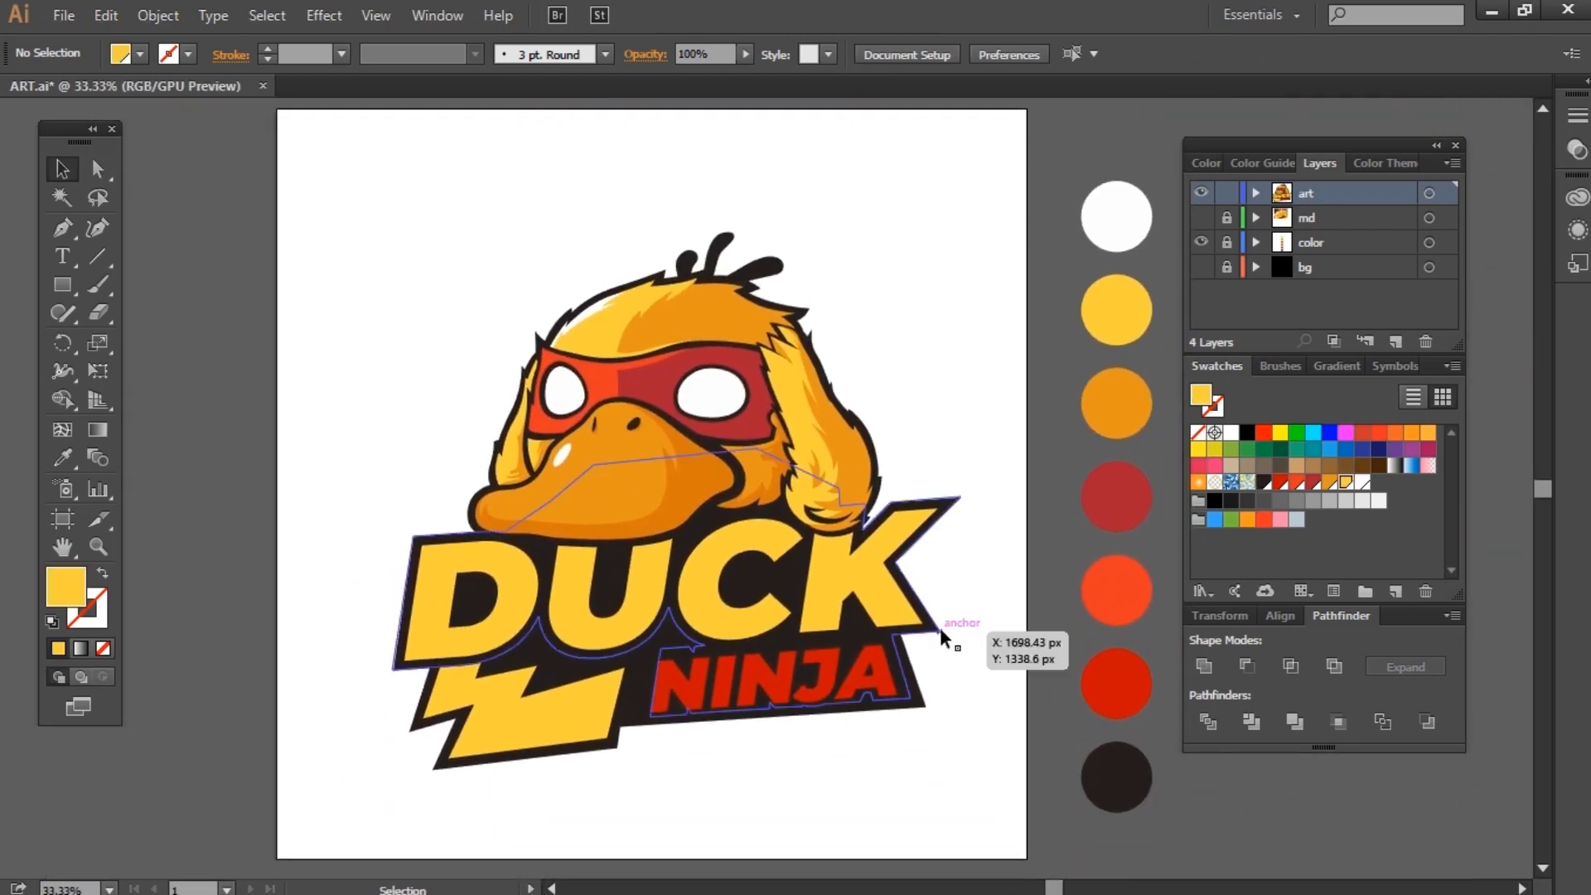
left_click_drag(930, 763, 462, 610)
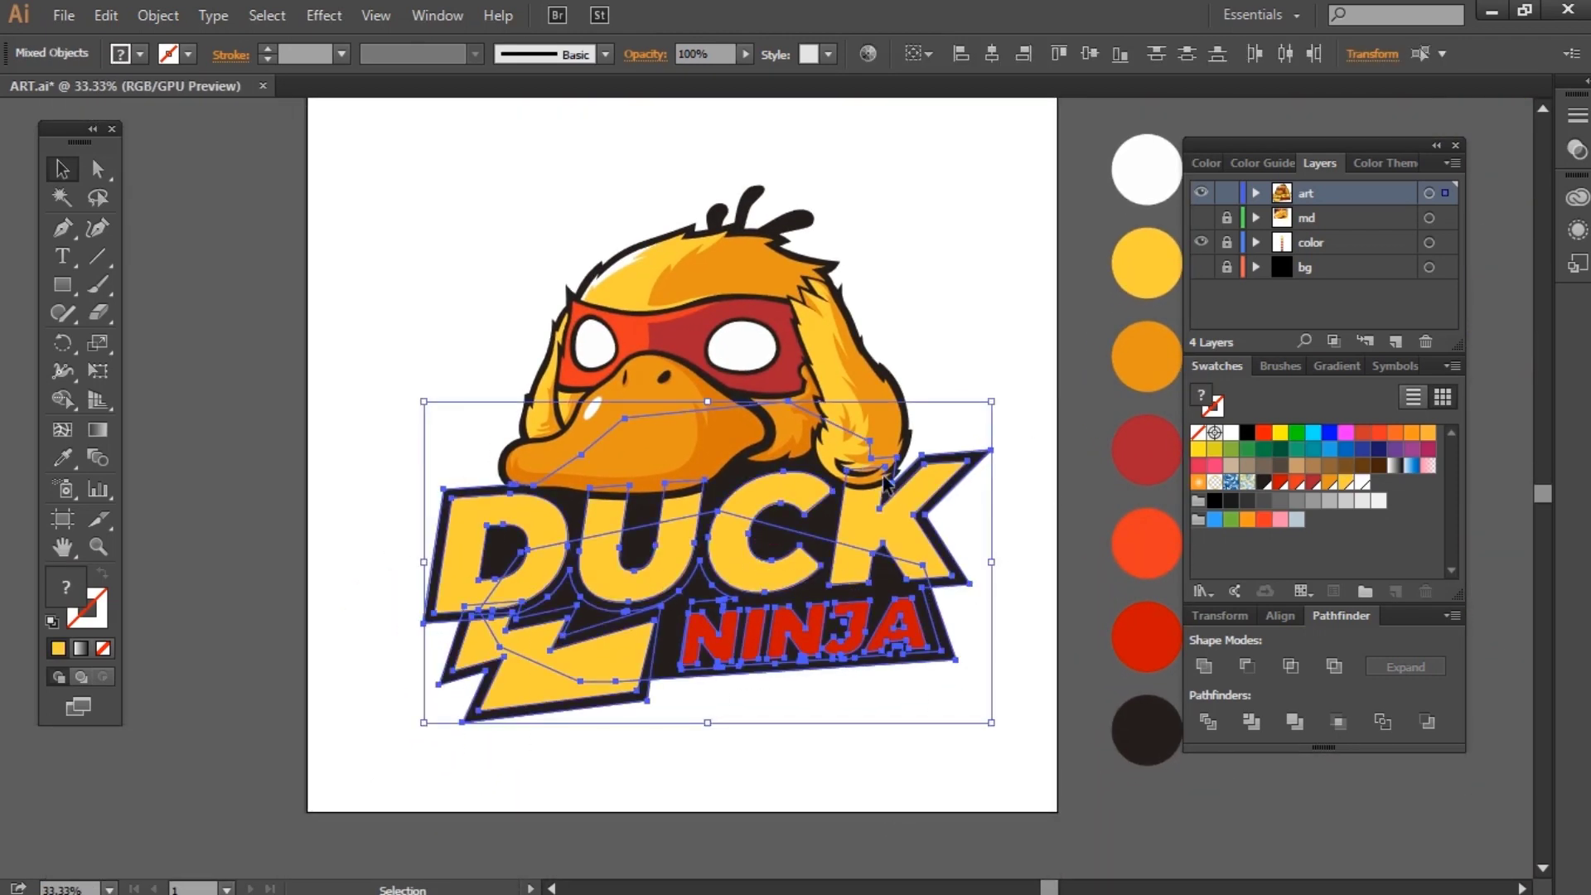
left_click_drag(427, 725, 448, 711)
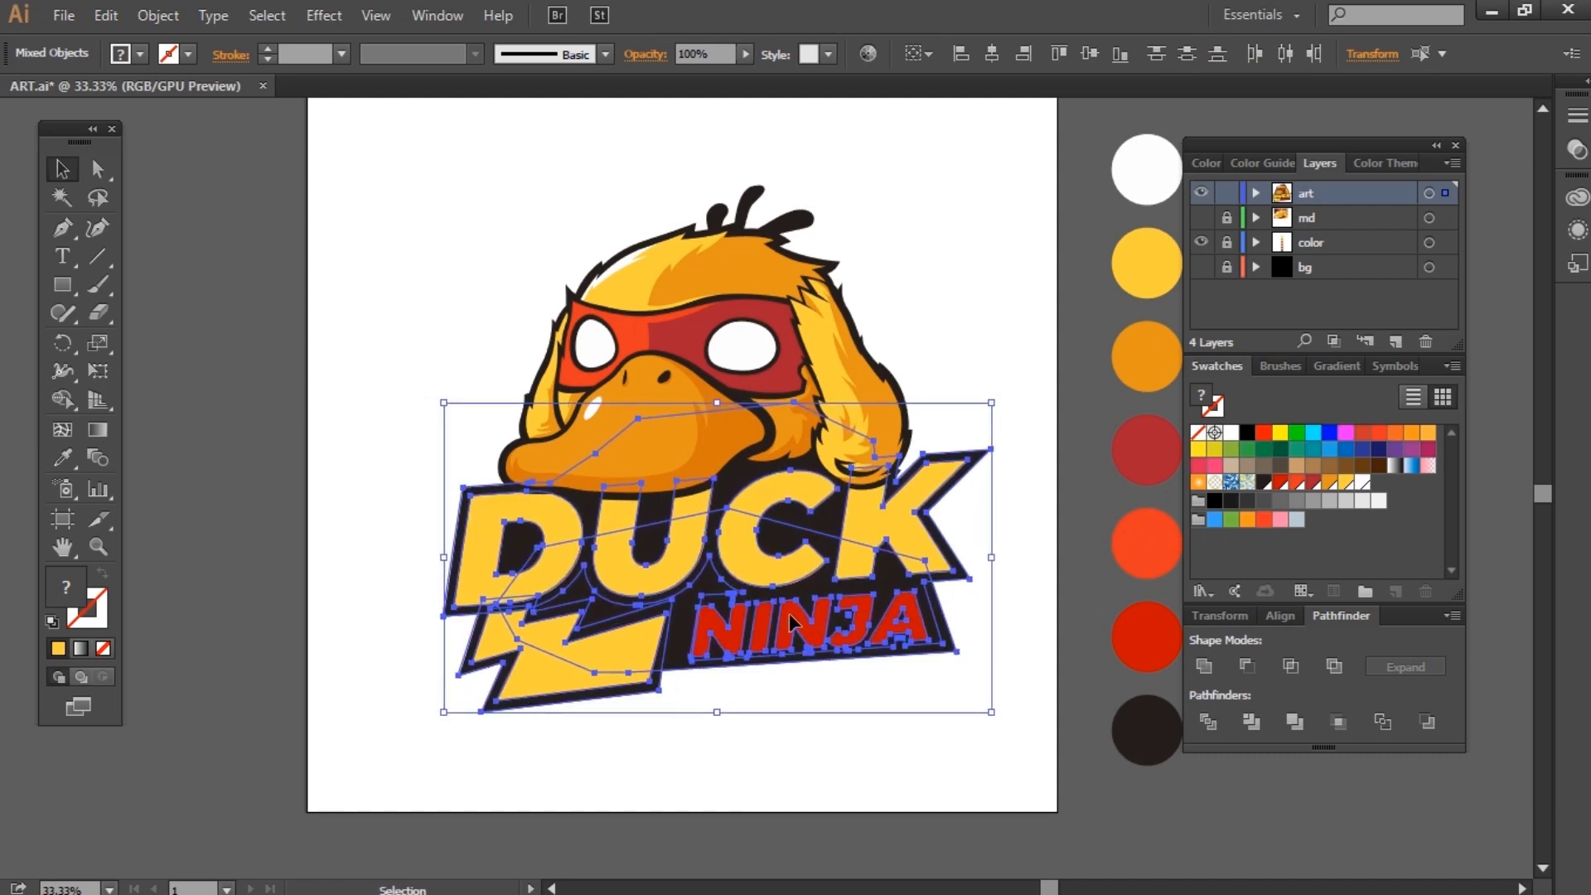
Step: Draw a shield-shaped path around the duck head and fill it yellow
left_click(763, 675)
key("p")
scroll(614, 448, "up", 2)
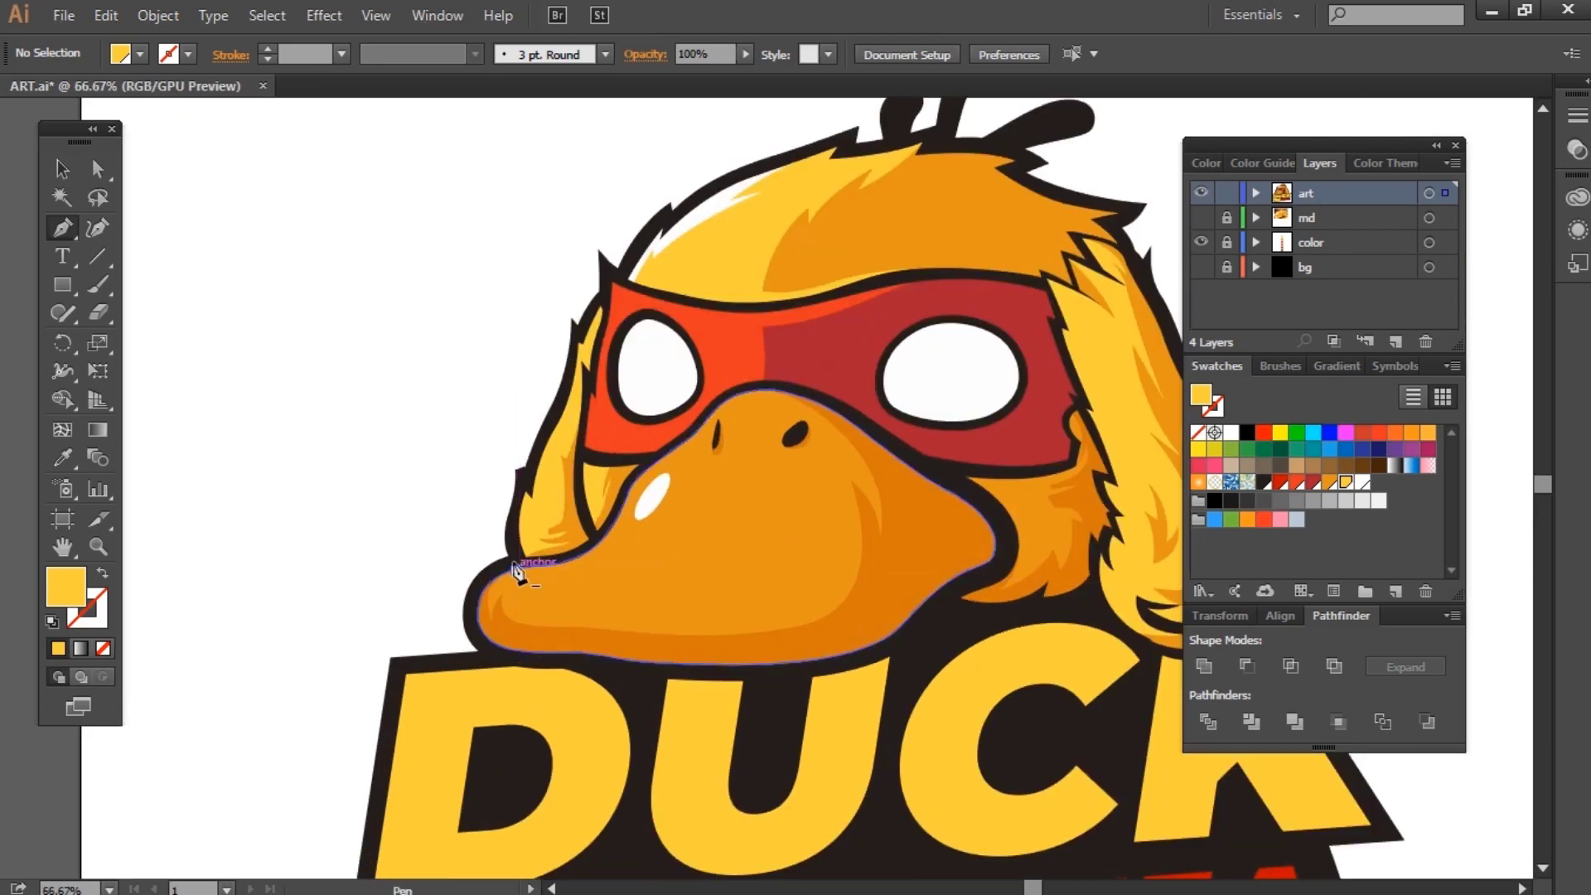
mouse_move(514, 561)
left_mouse_down()
mouse_move(489, 370)
mouse_move(764, 319)
left_mouse_up()
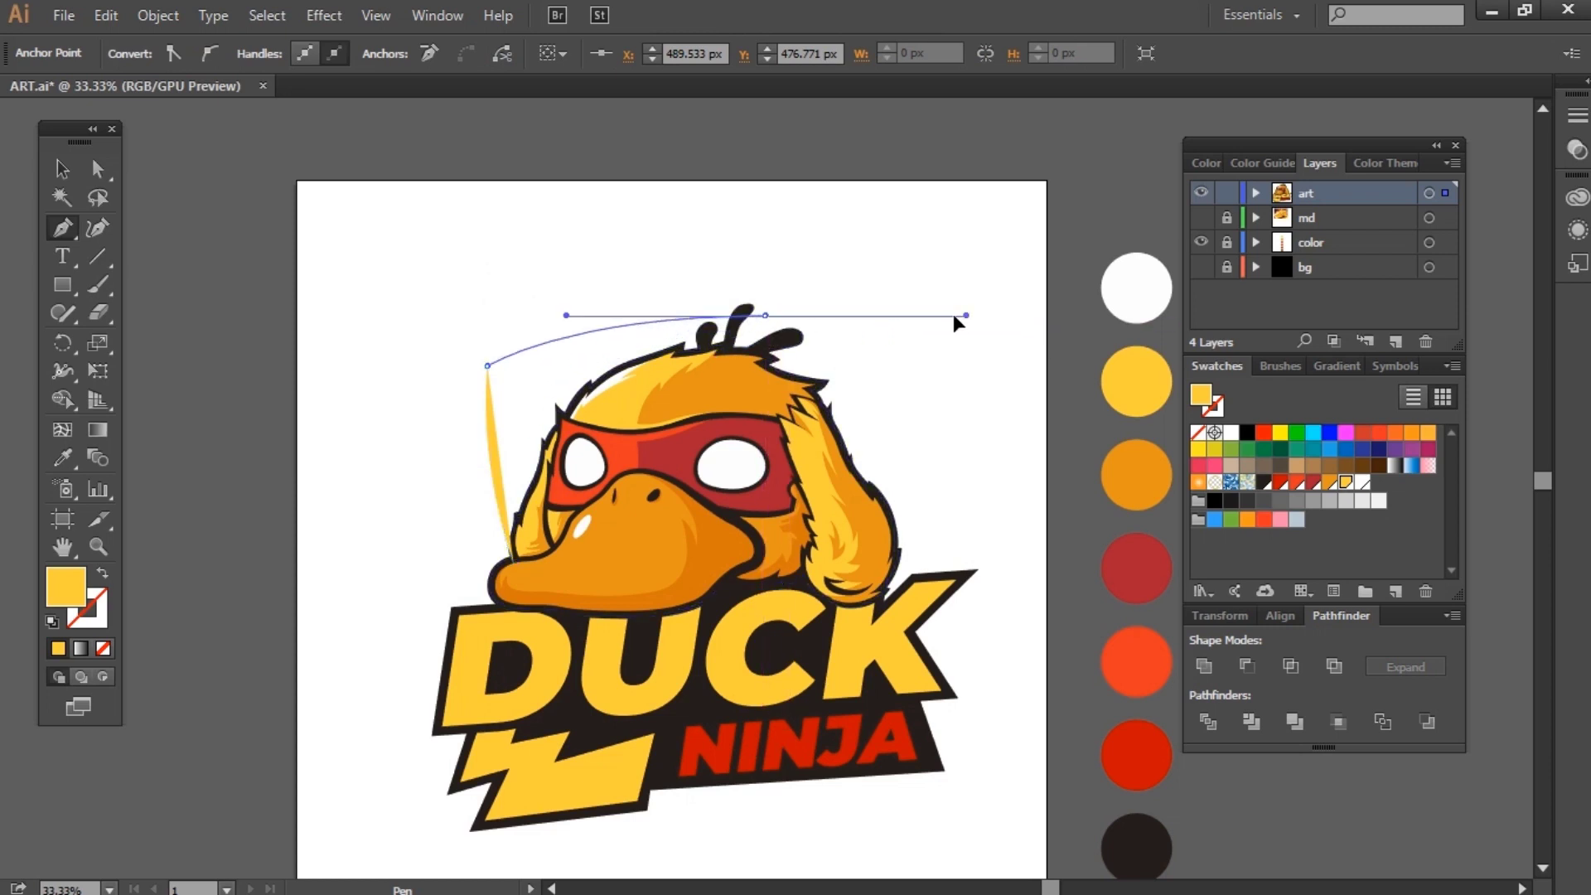
left_click_drag(959, 319, 769, 319)
key("ctrl+z")
left_click_drag(994, 320, 980, 299)
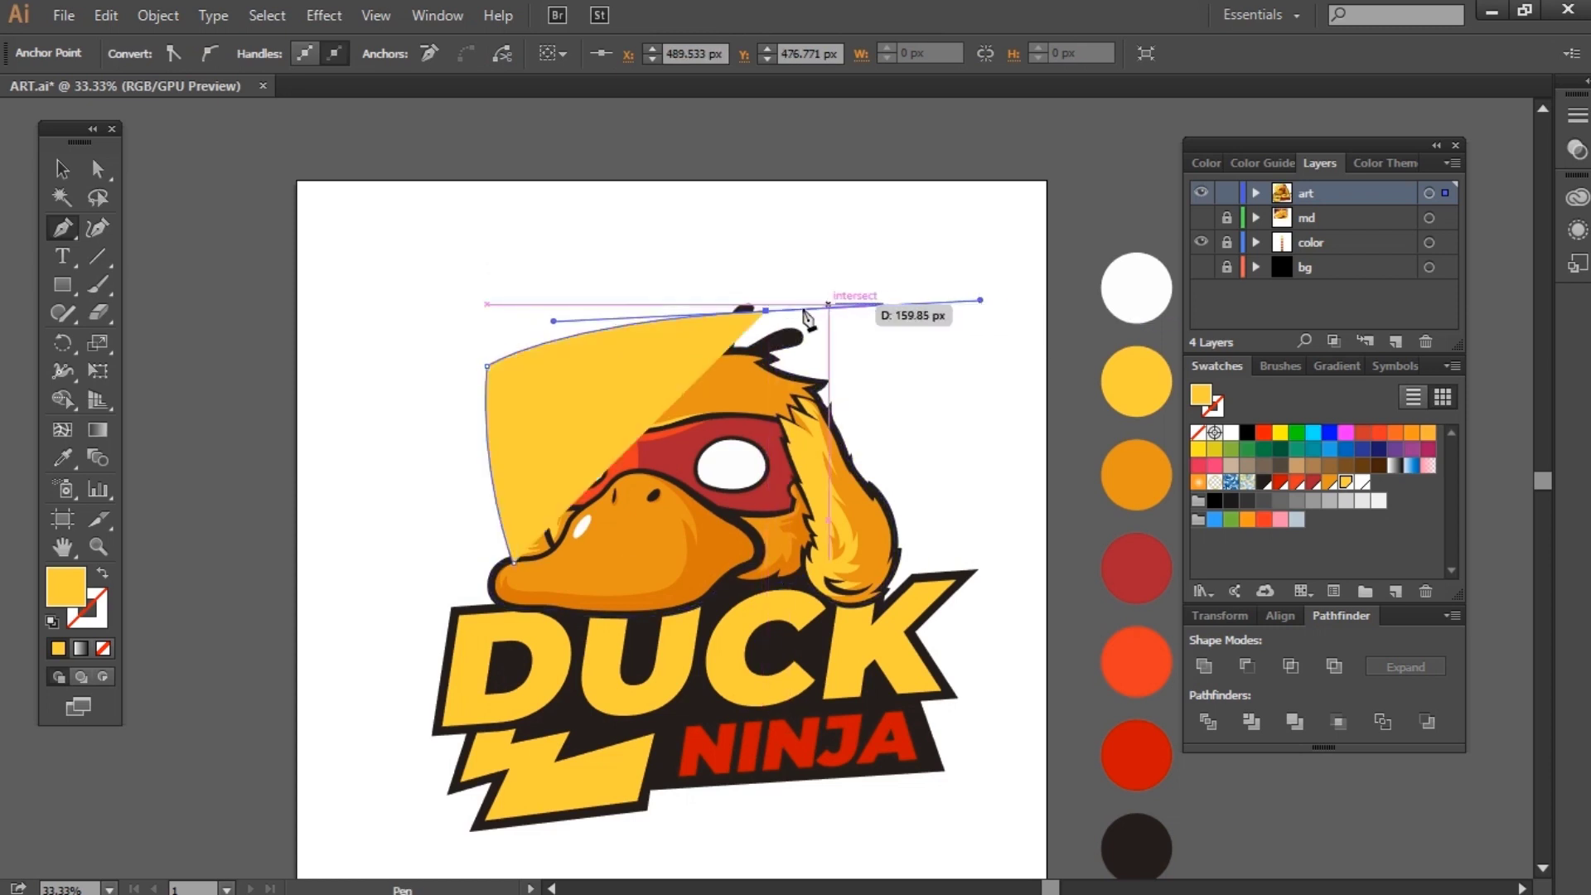
key("shift+x")
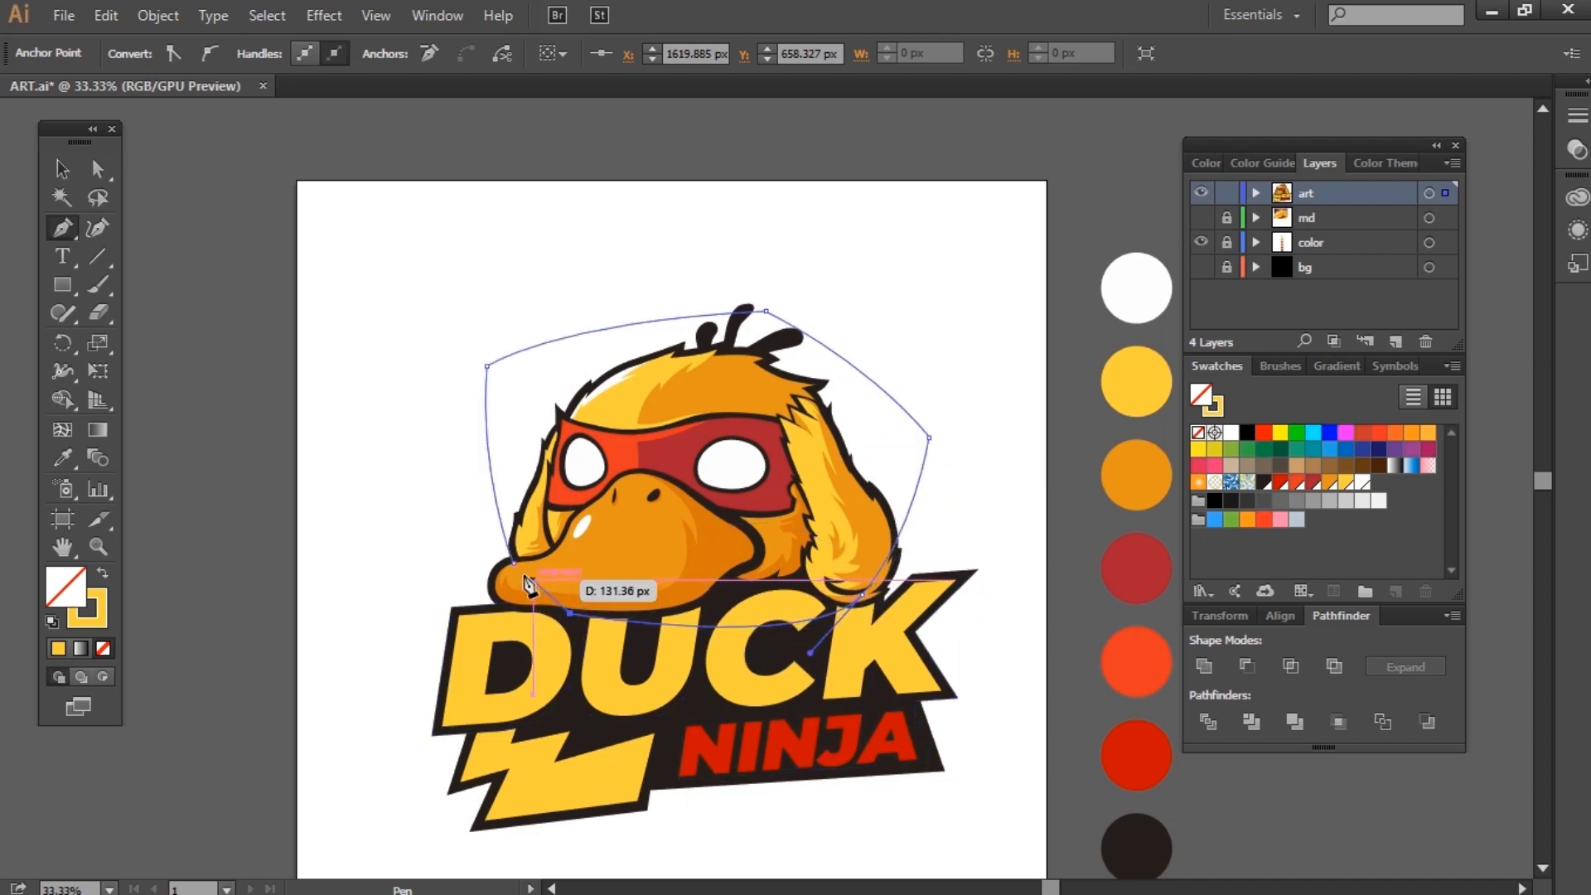
left_click(536, 615)
key("v")
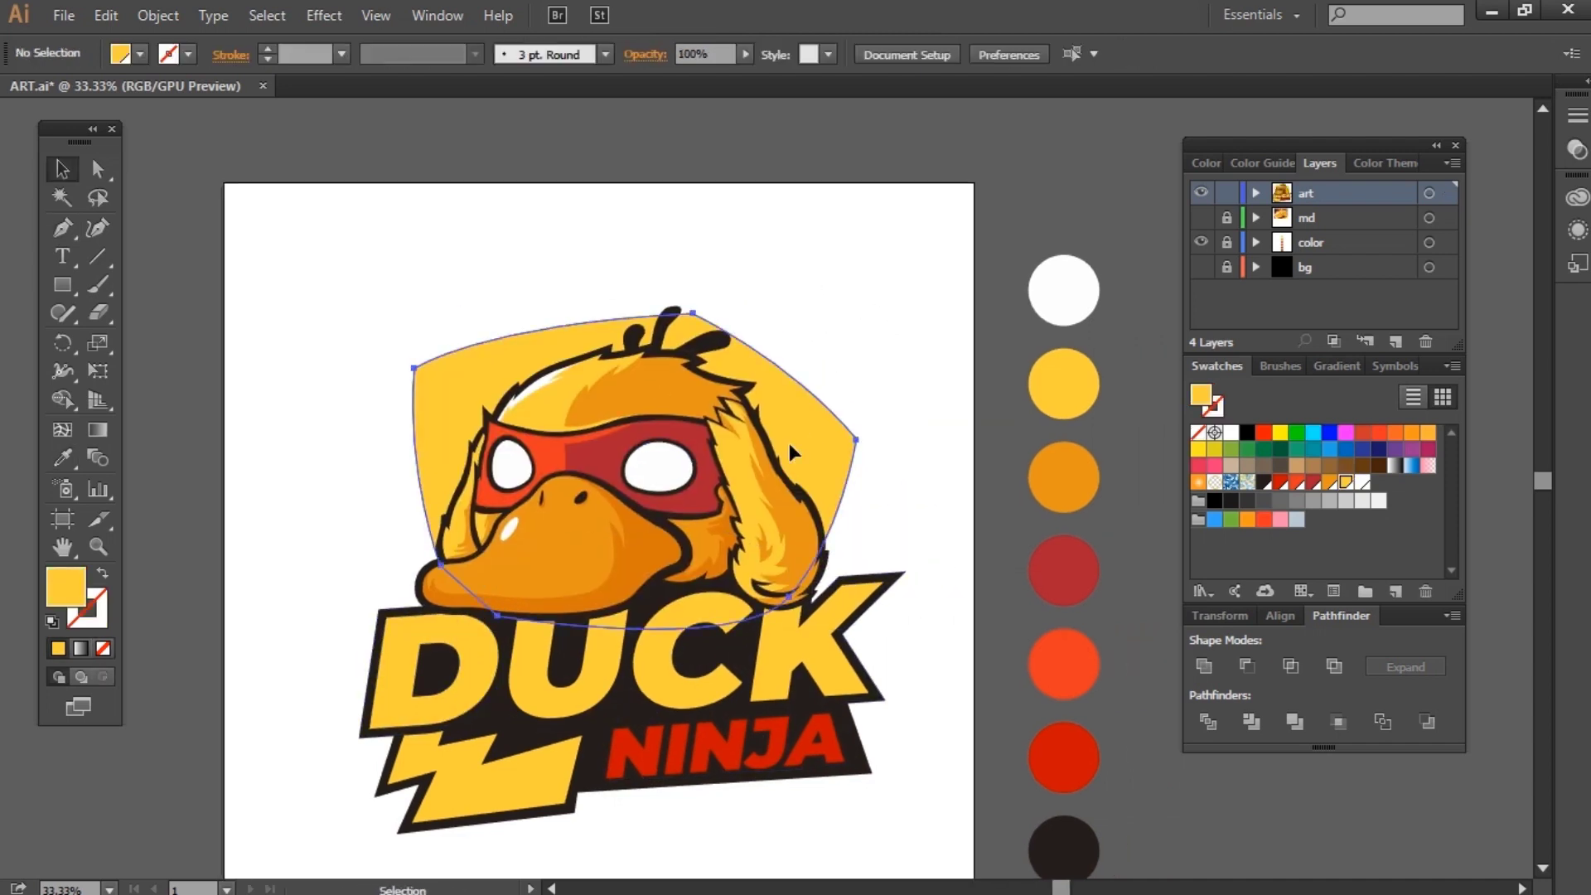
Step: Offset the shield by 24 px and make the offset copy a dark border behind it
left_click(158, 15)
left_click(547, 567)
left_click(1078, 383)
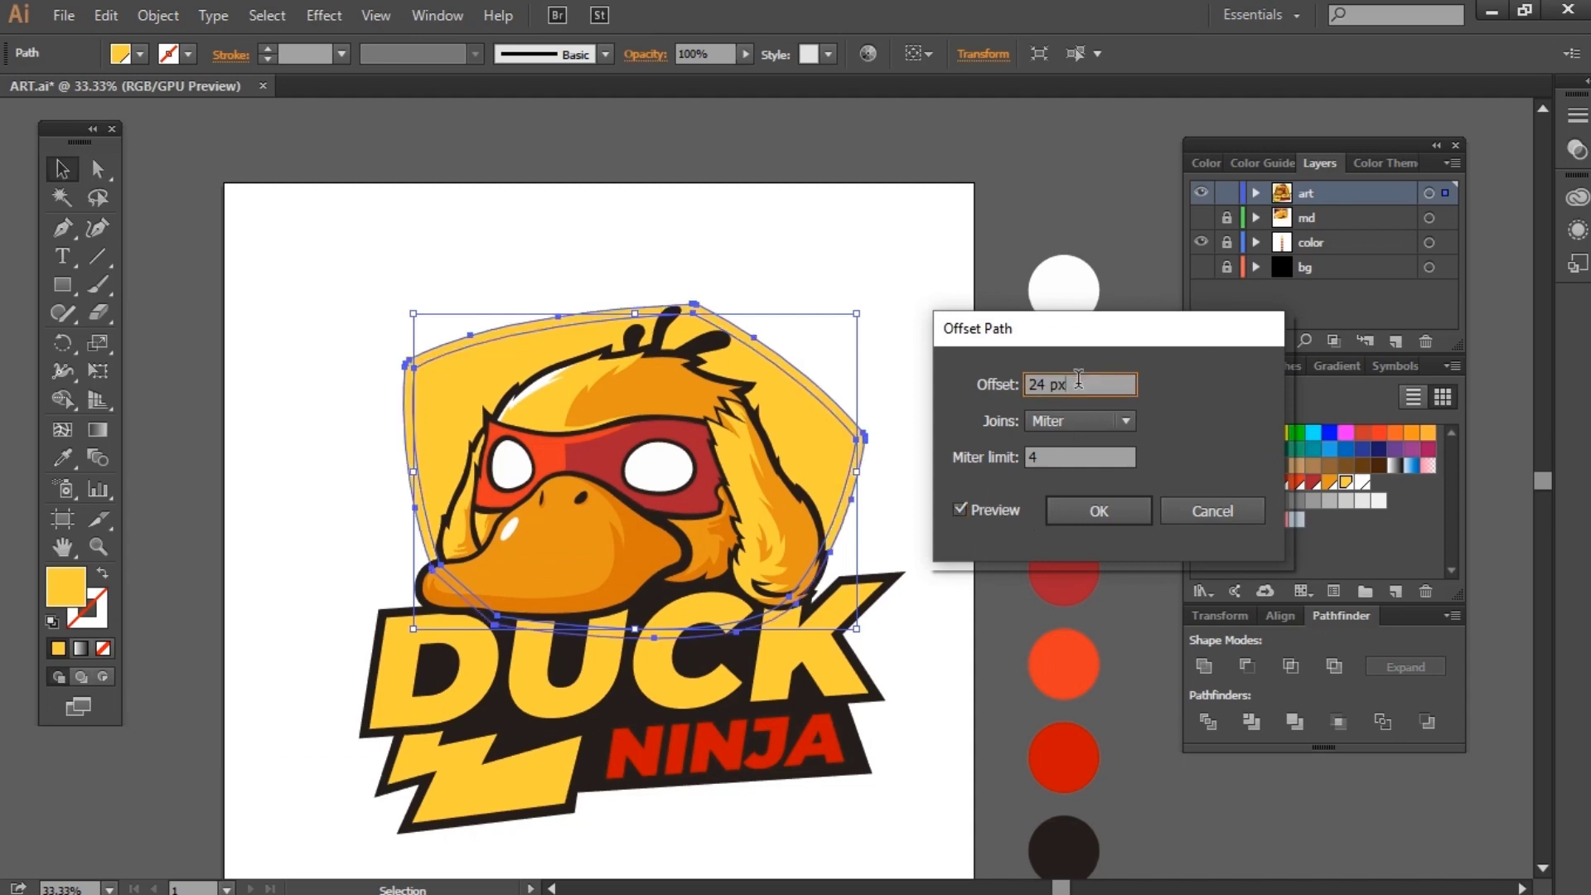
left_click(1104, 520)
key("i")
left_click(907, 489)
key("ctrl+shift+a")
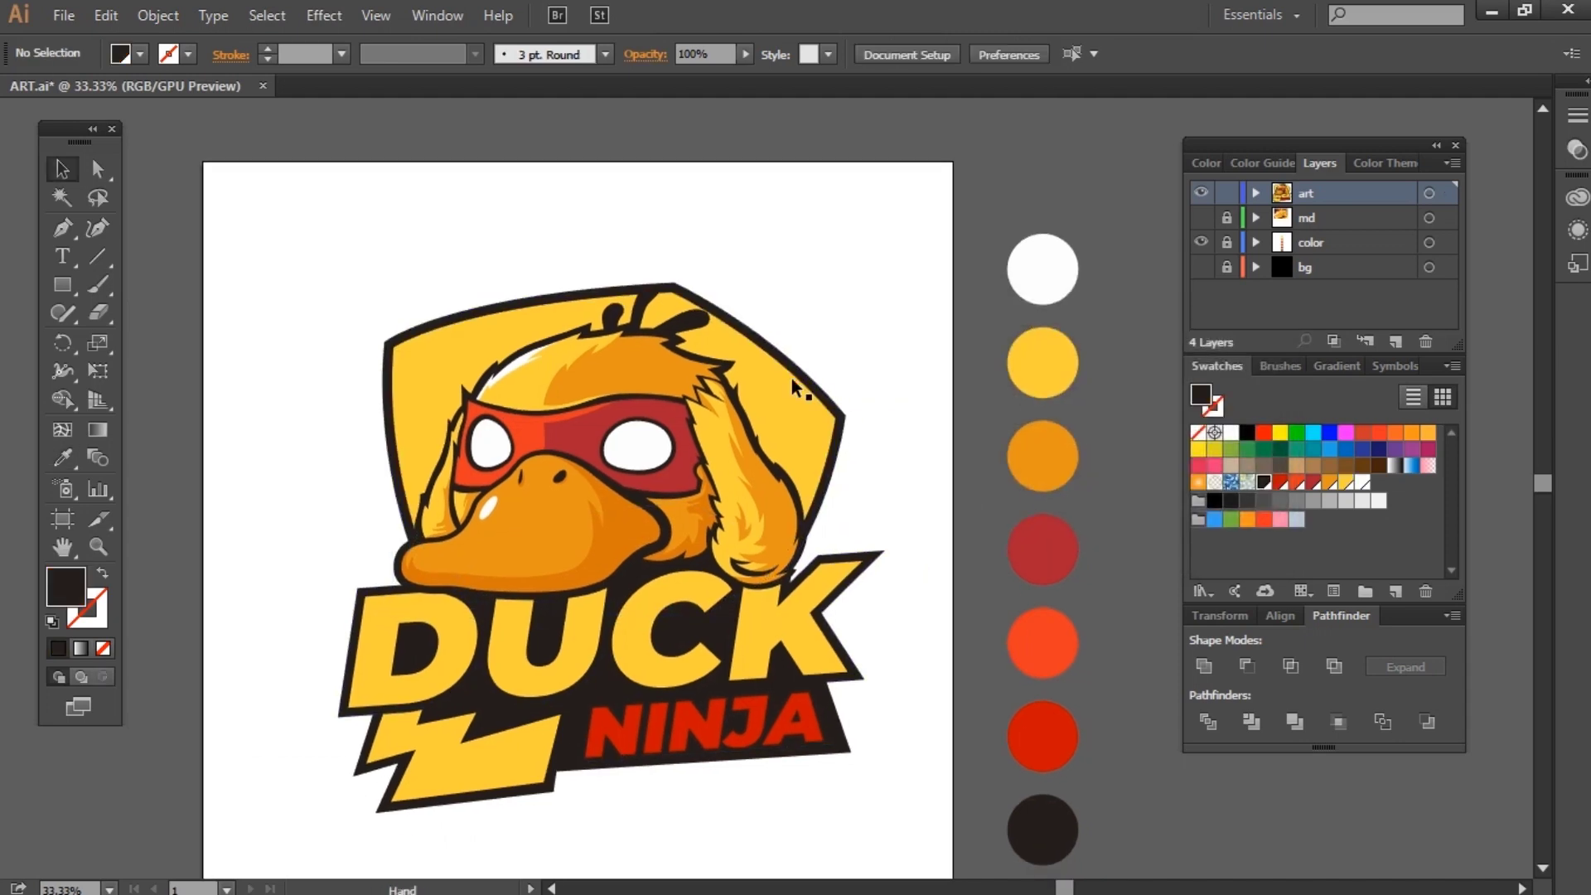
key("ctrl+plus")
key("ctrl+plus")
left_click(599, 336)
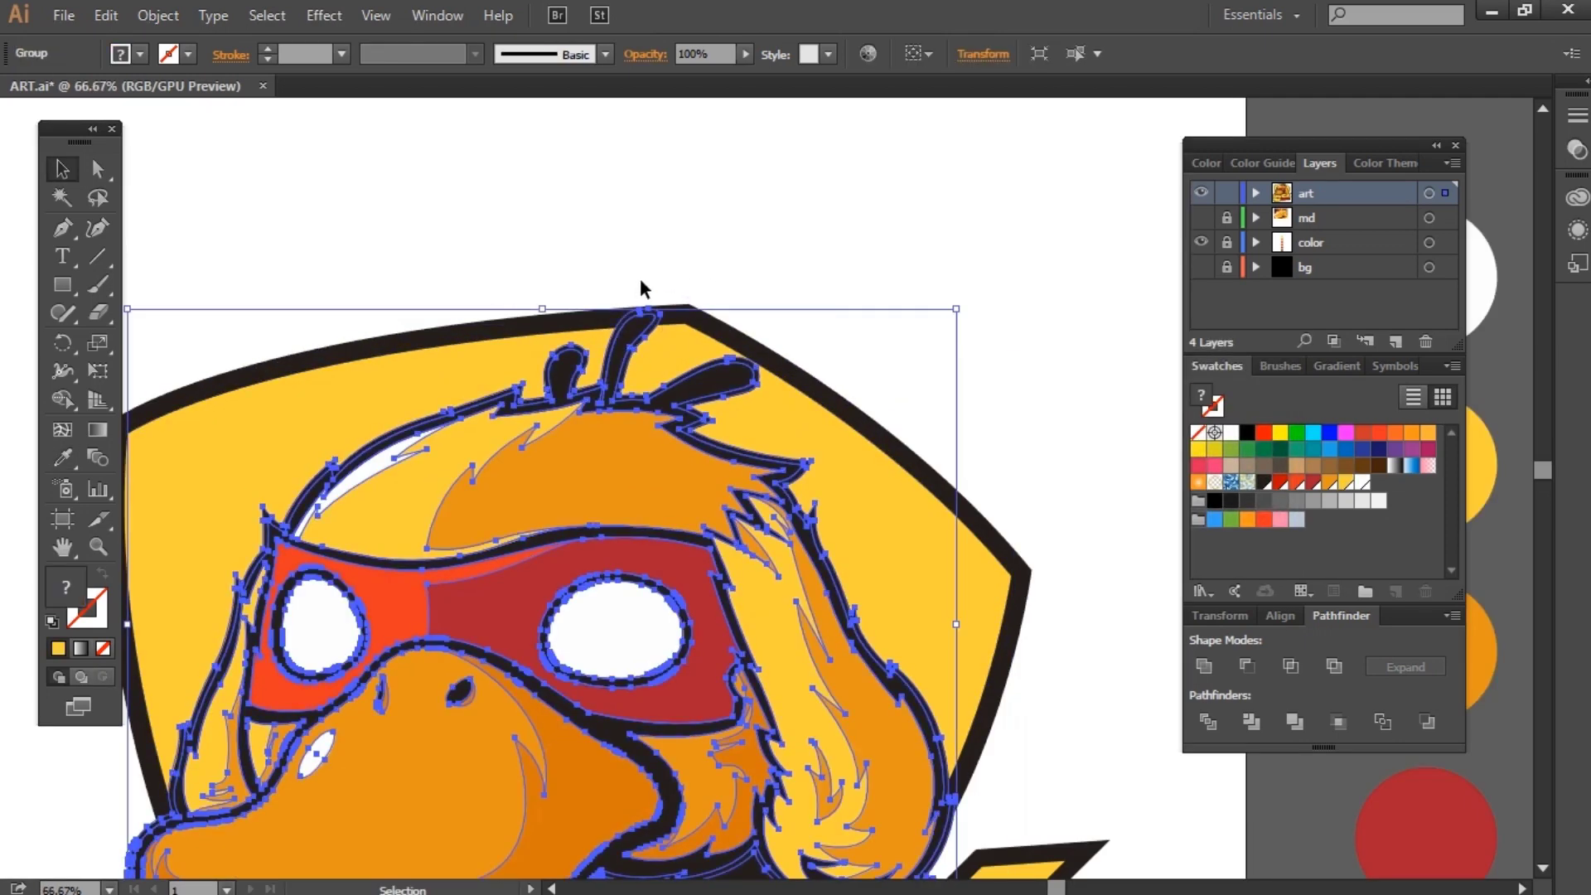
Step: Merge the duck head copy into a yellow silhouette placed behind the head
left_click(1204, 665)
key("i")
left_click(852, 469)
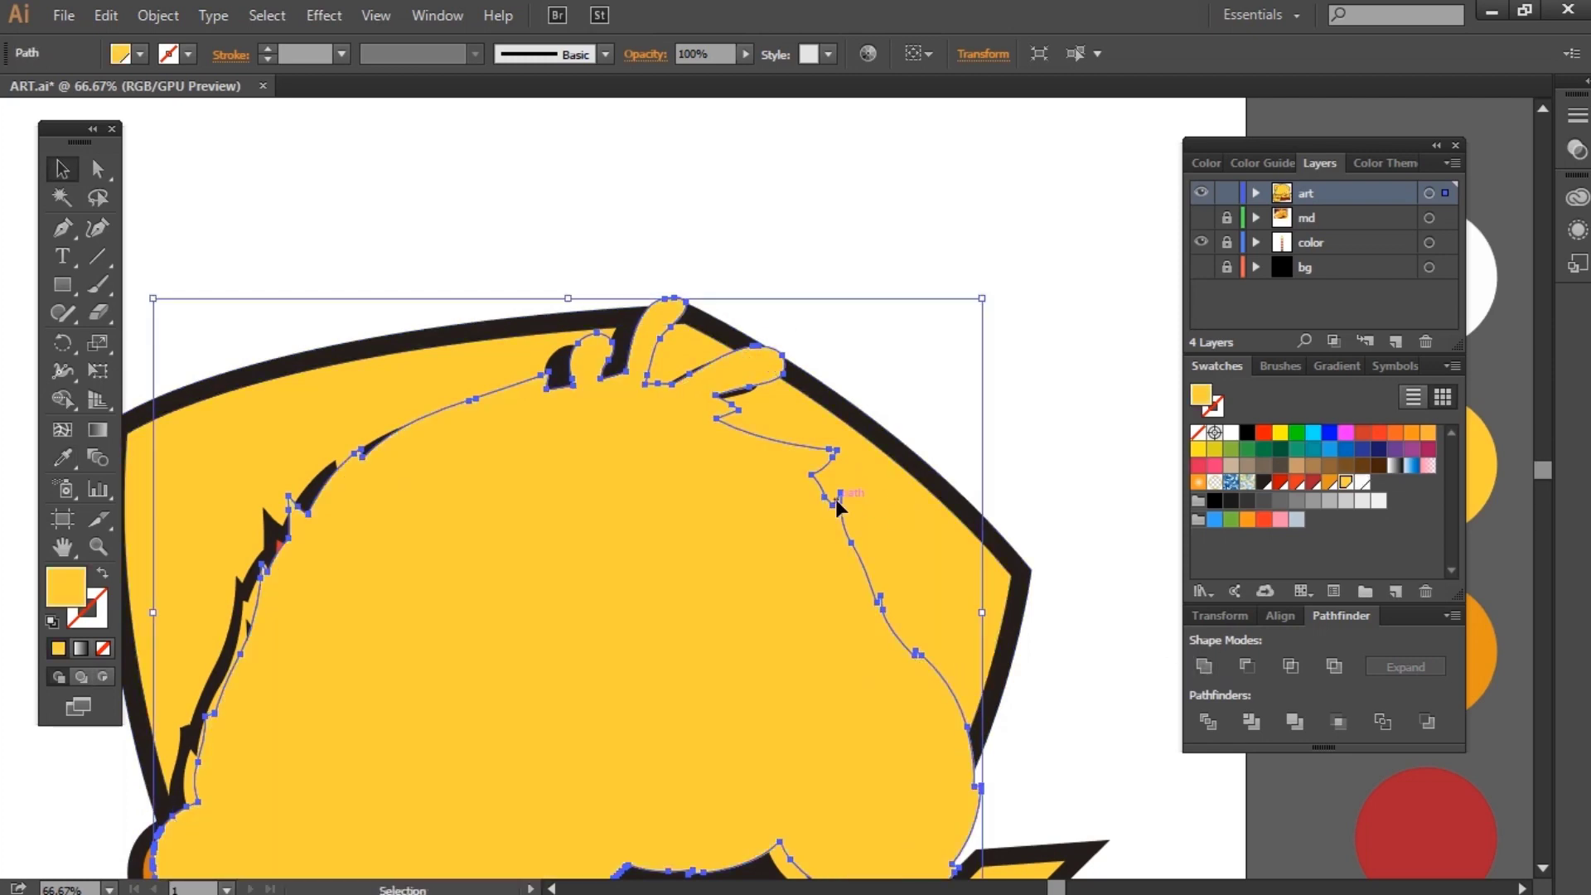
key("v")
key("ctrl+shift+a")
scroll(734, 343, "up", 4)
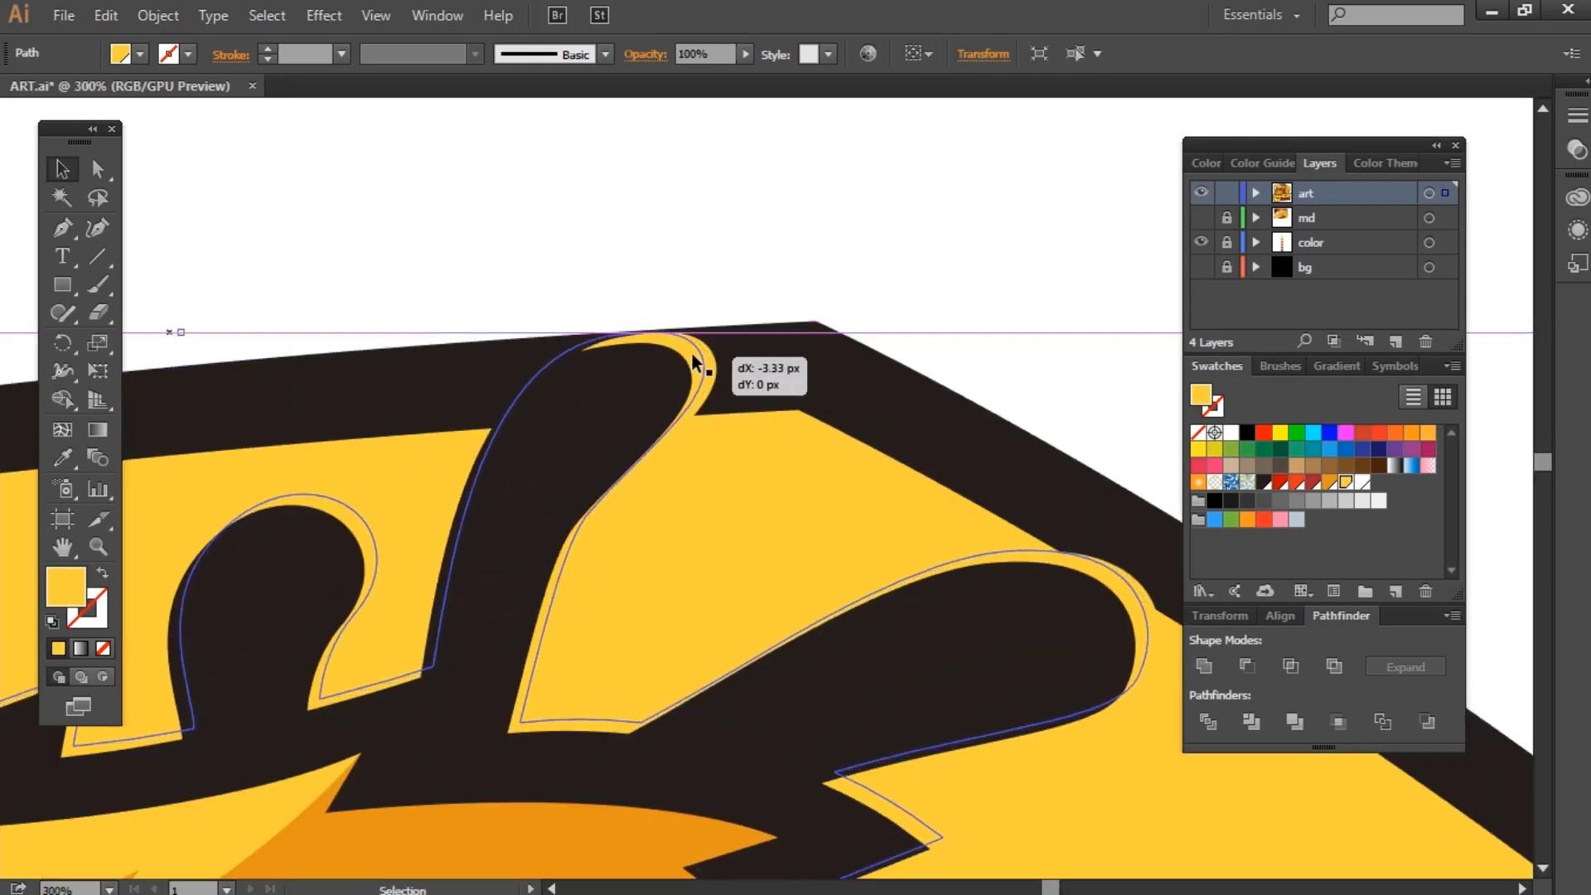
left_click(703, 358)
key("ctrl+shift+[")
Step: Offset the yellow silhouette path by 5 to form a thin outline
left_click(762, 362)
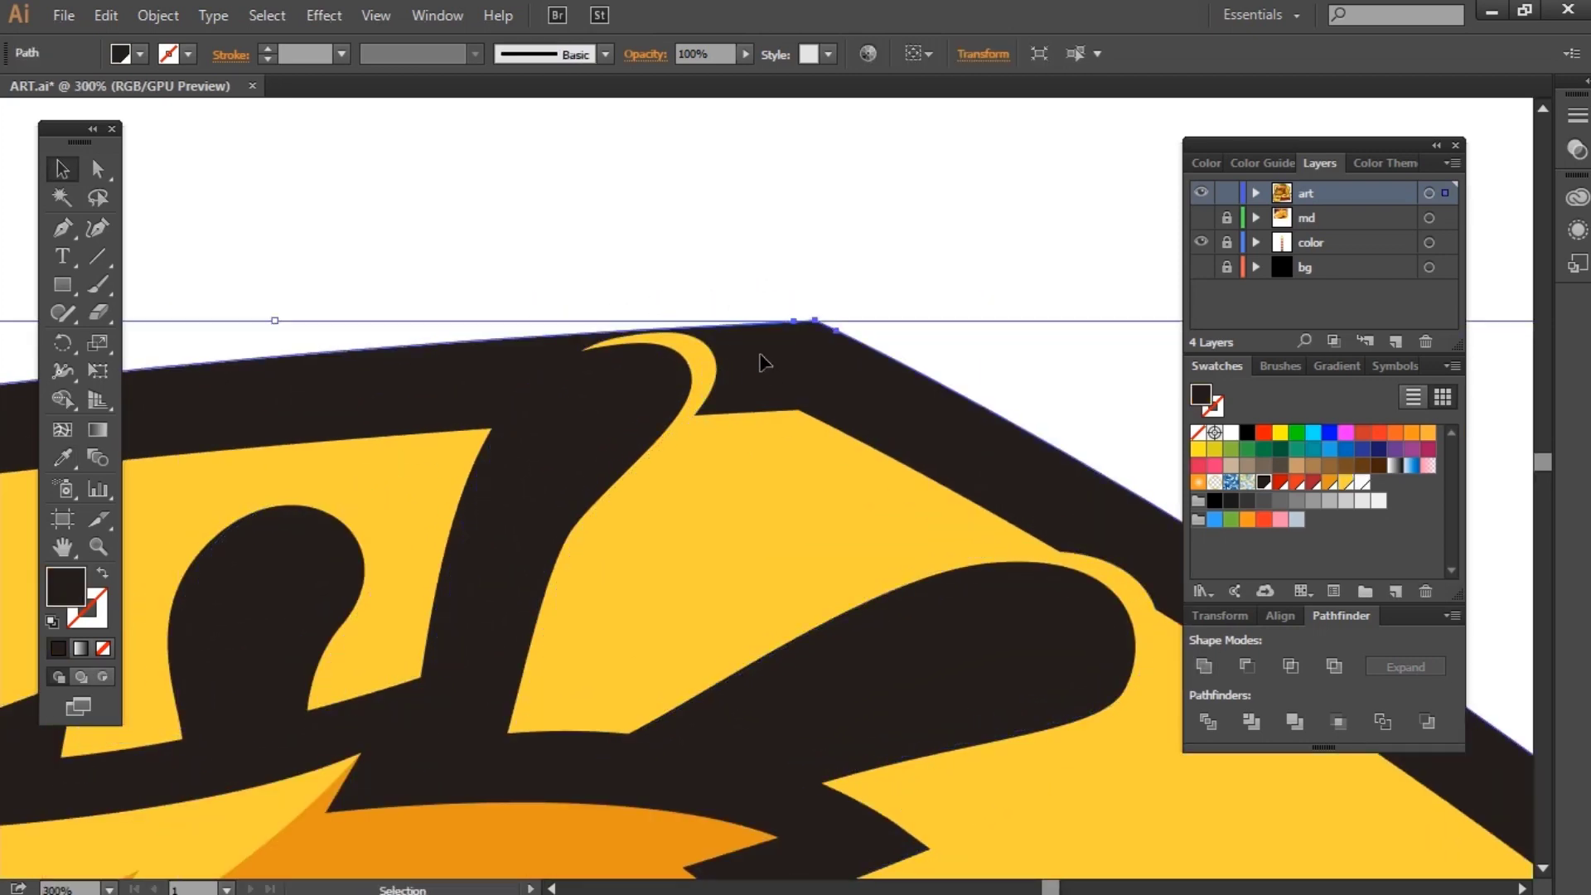
left_click(763, 456)
key("ctrl+shift+a")
scroll(796, 212, "down", 3)
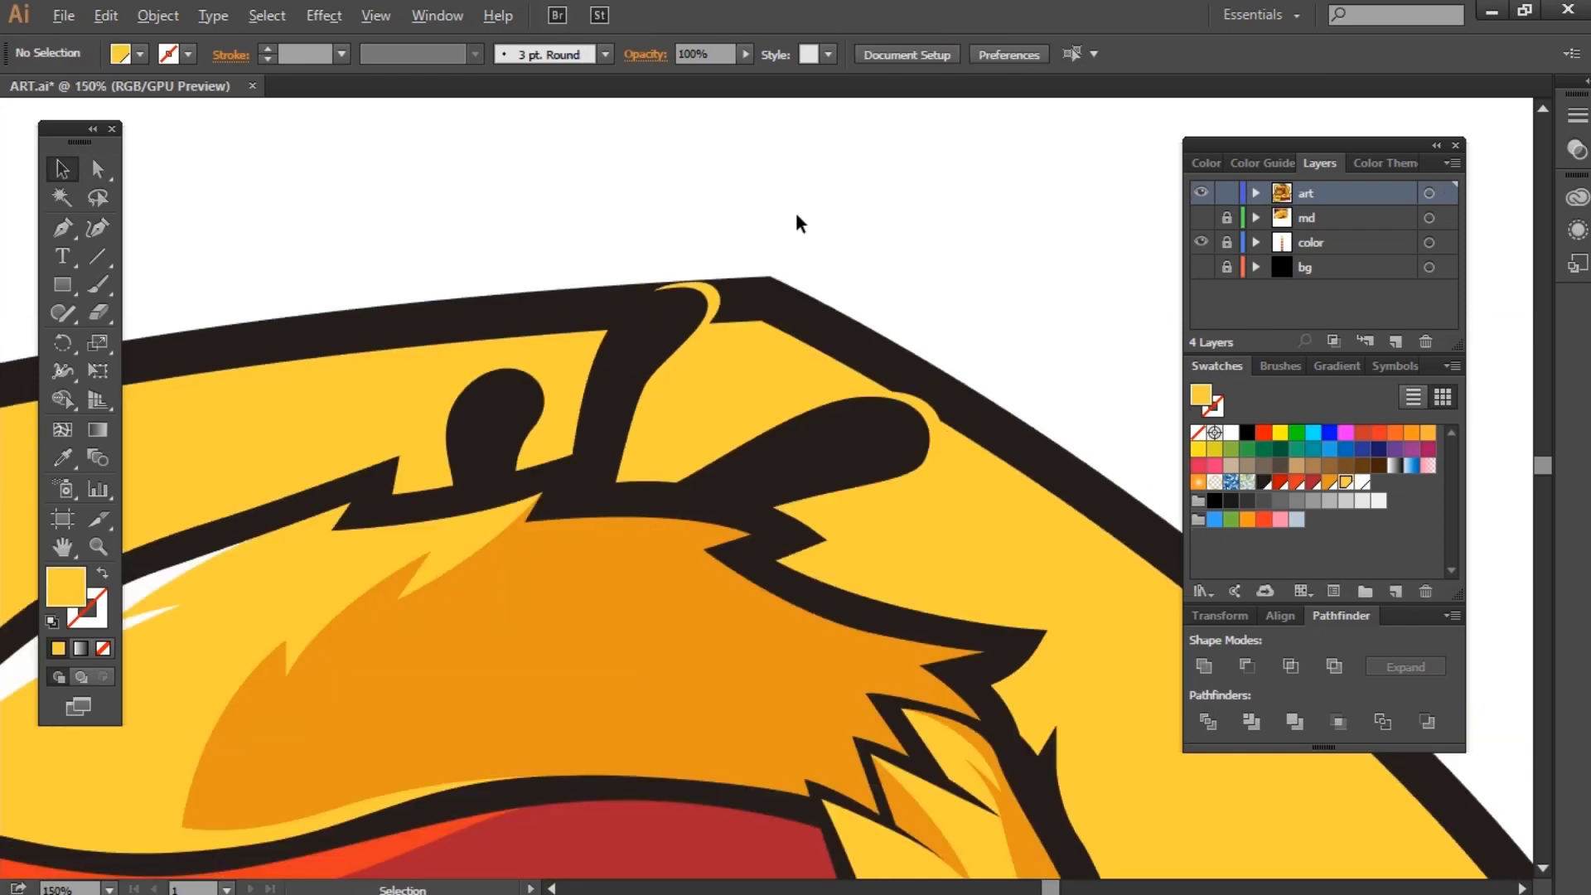
scroll(872, 210, "down", 3)
scroll(877, 224, "up", 4)
left_click(717, 265)
scroll(718, 266, "down", 2)
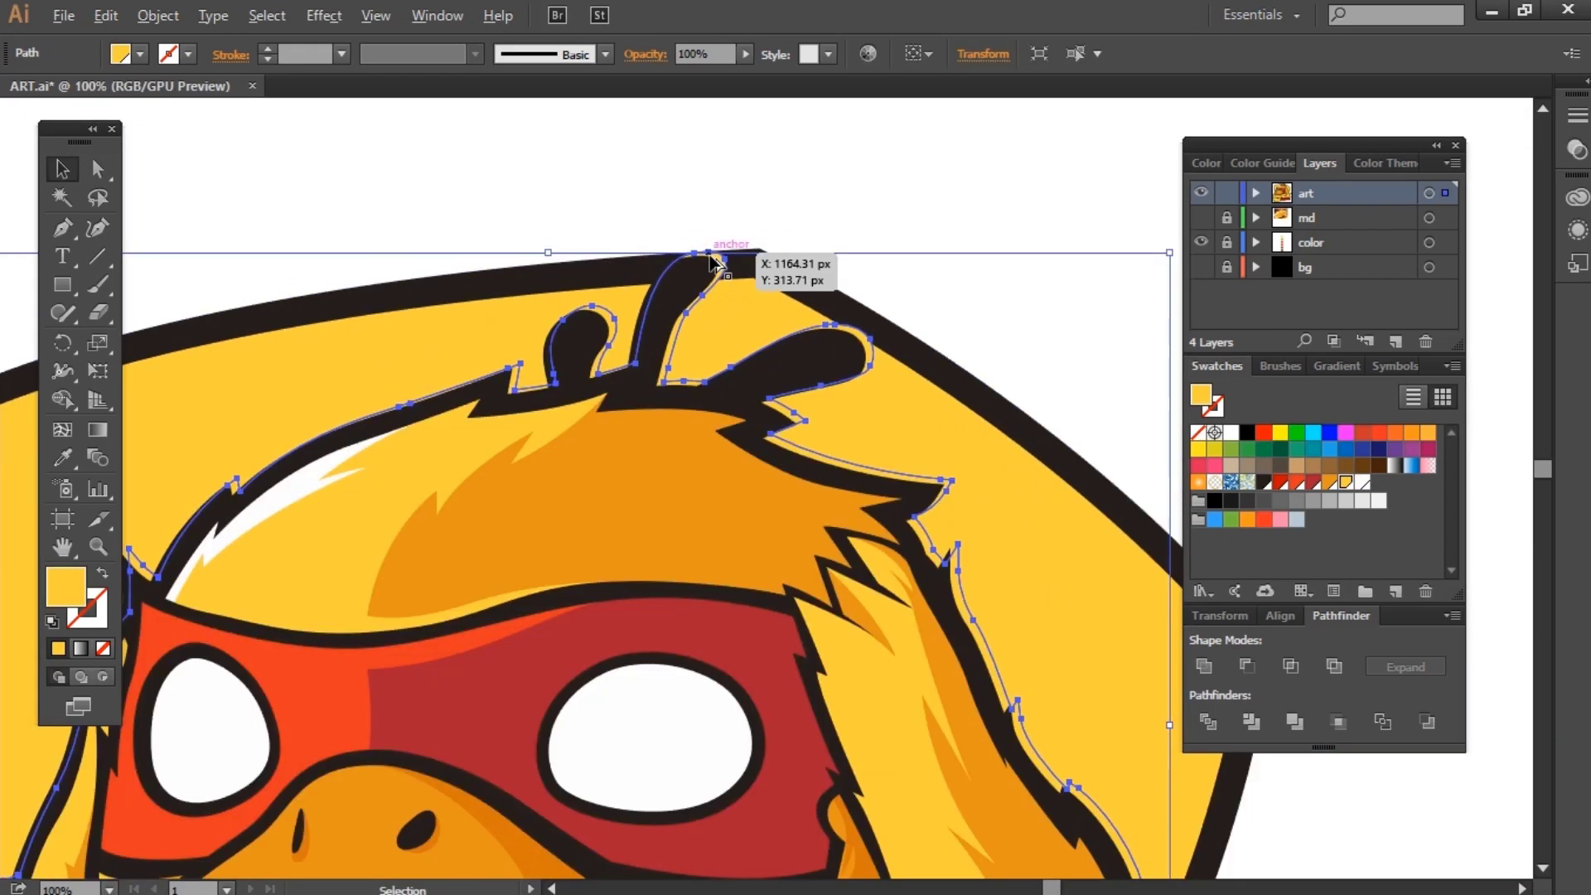
scroll(718, 265, "up", 2)
scroll(718, 265, "down", 2)
left_click(152, 15)
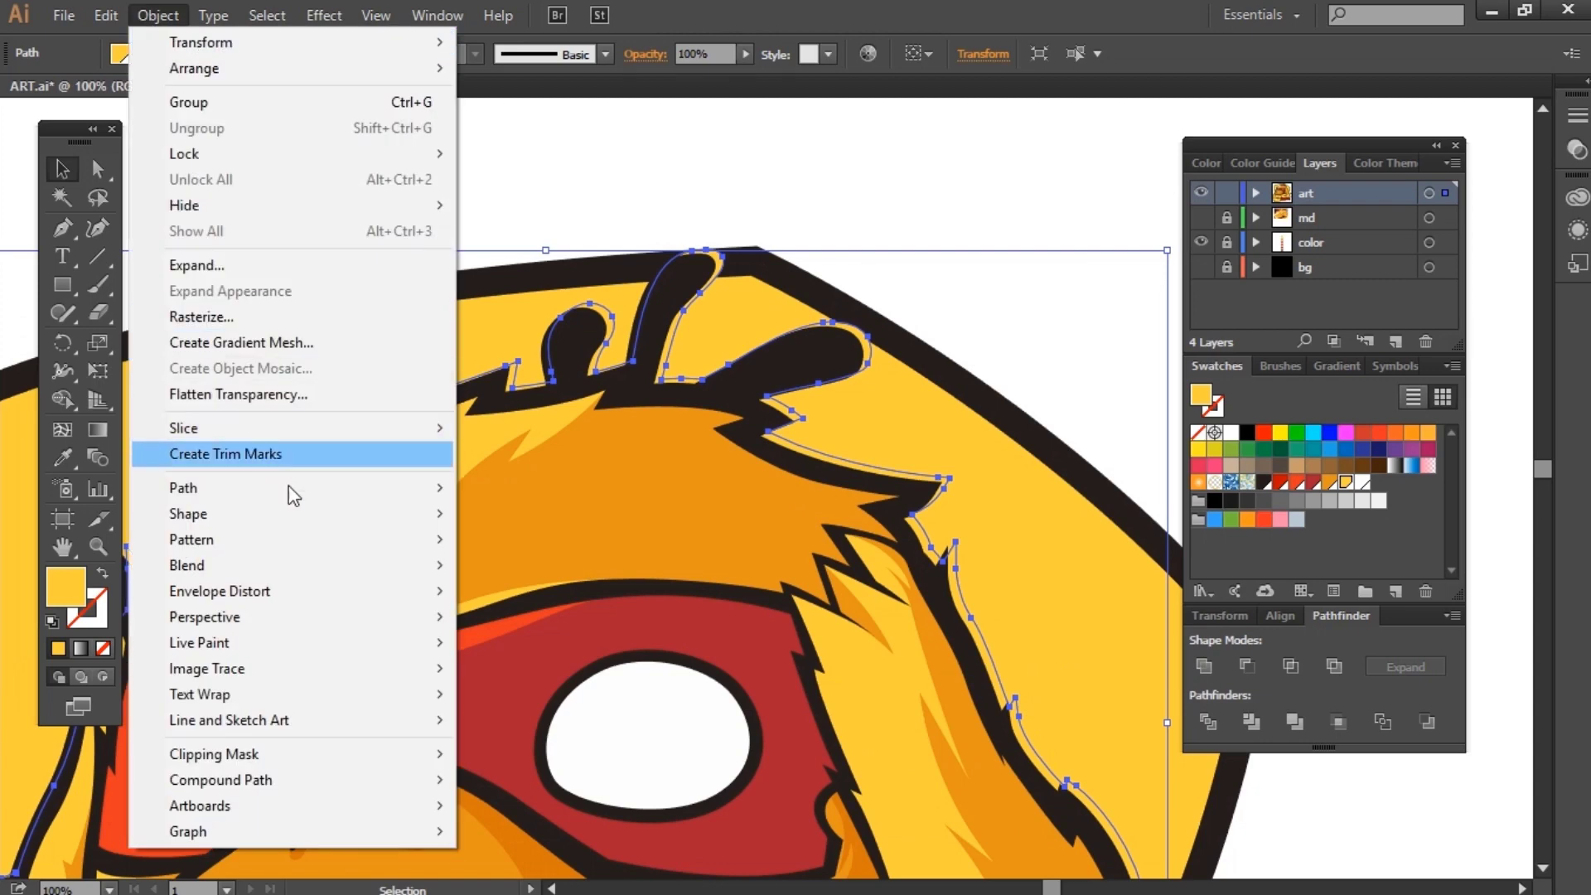
left_click(579, 569)
left_click(961, 509)
type("5")
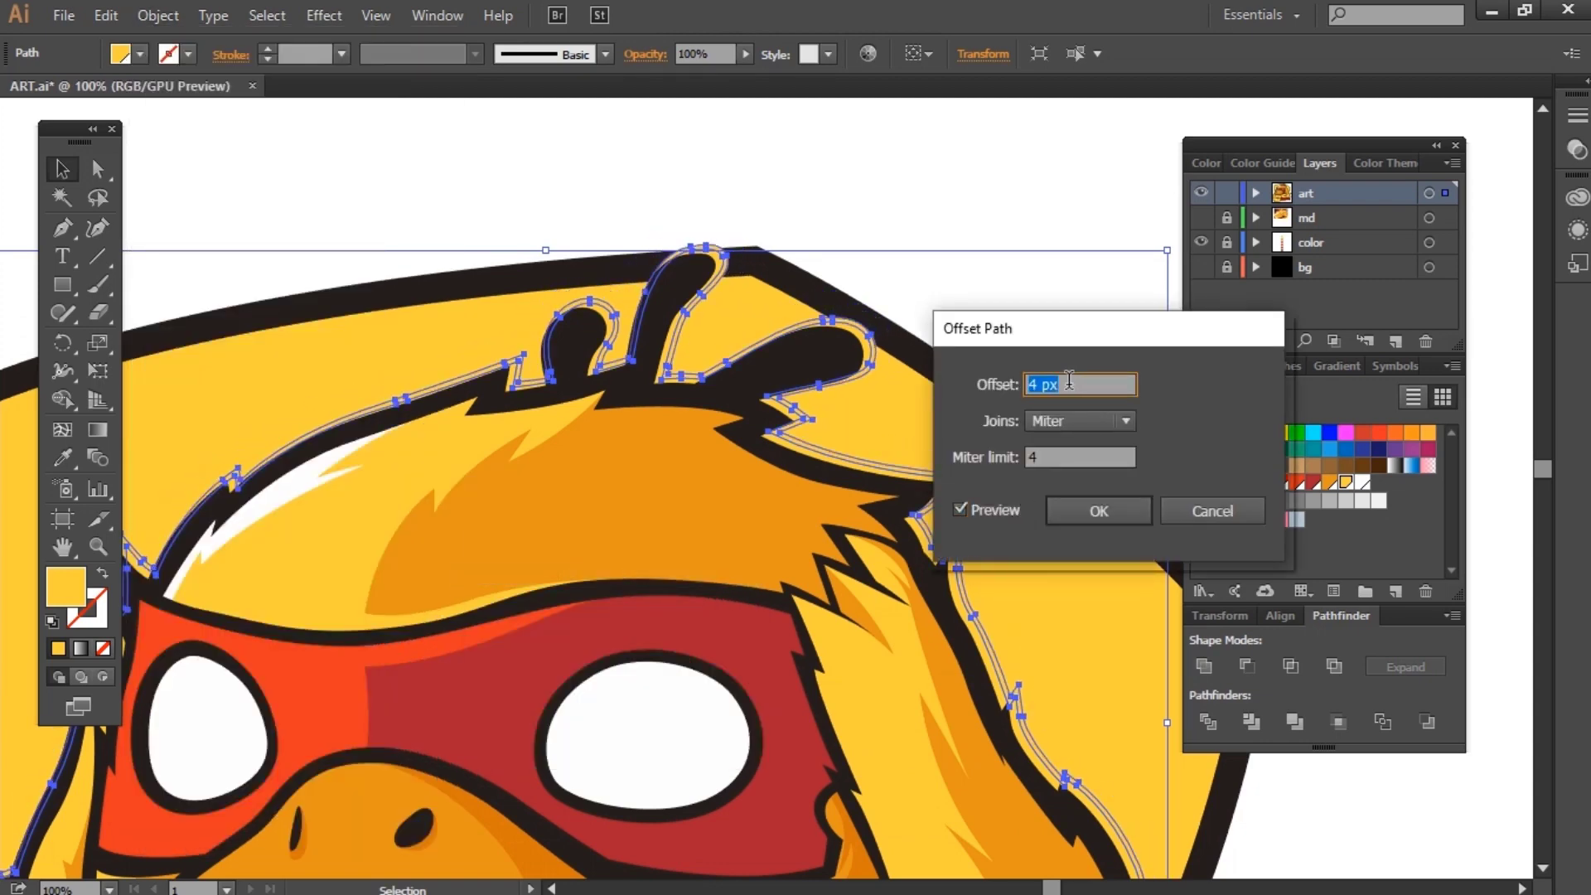
key("Return")
Step: Inspect the new yellow outline at the crest and head top, then fit the logo in view
scroll(863, 324, "up", 1)
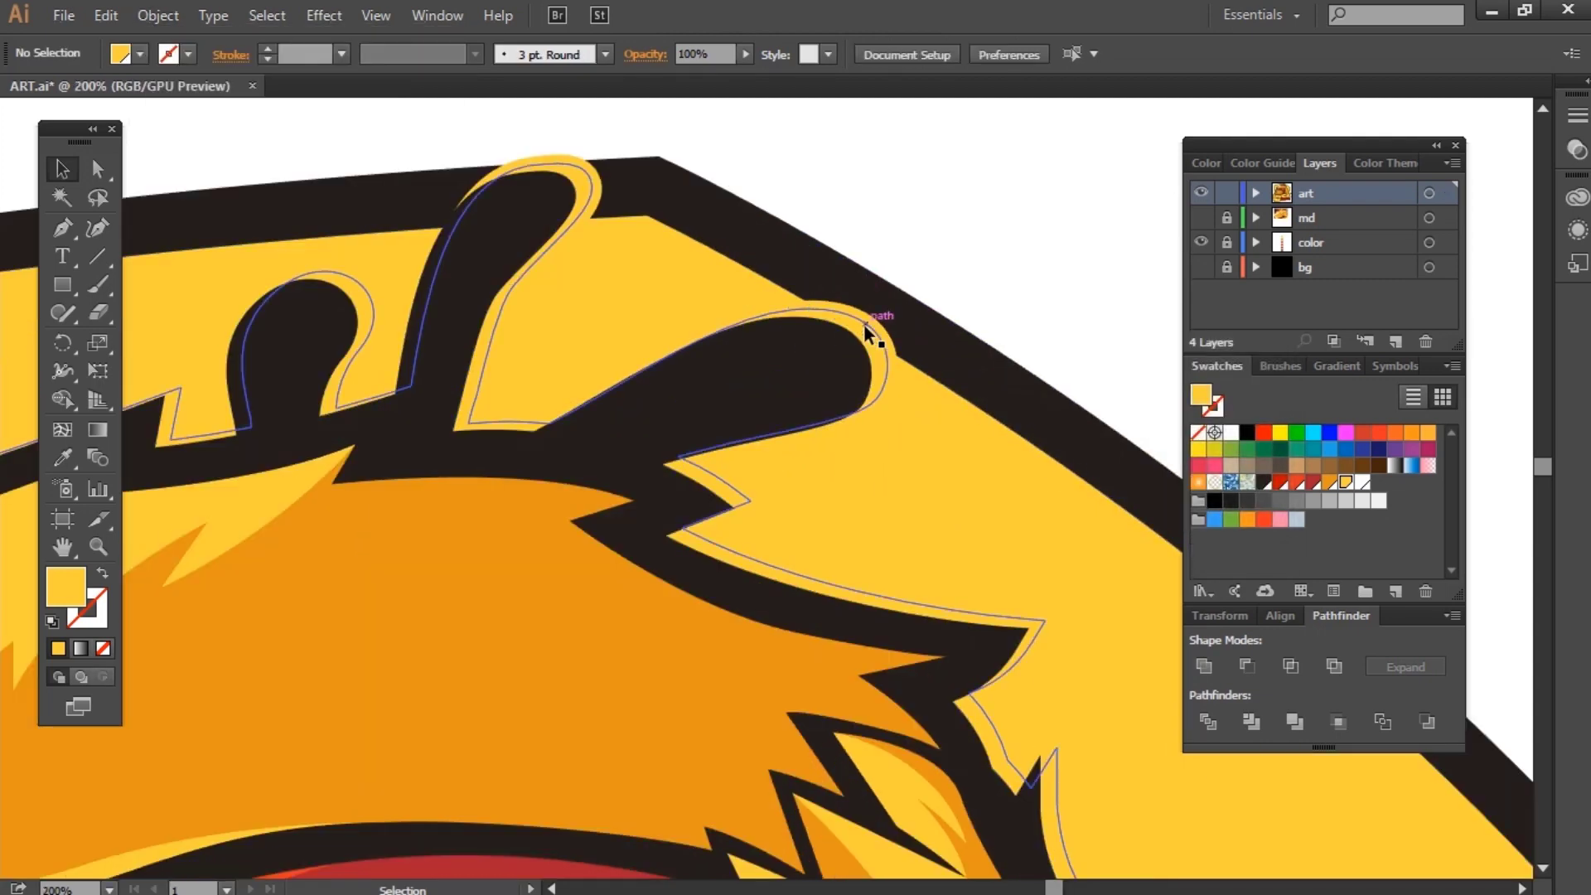
scroll(625, 201, "up", 4)
left_click(624, 201)
left_click(685, 145)
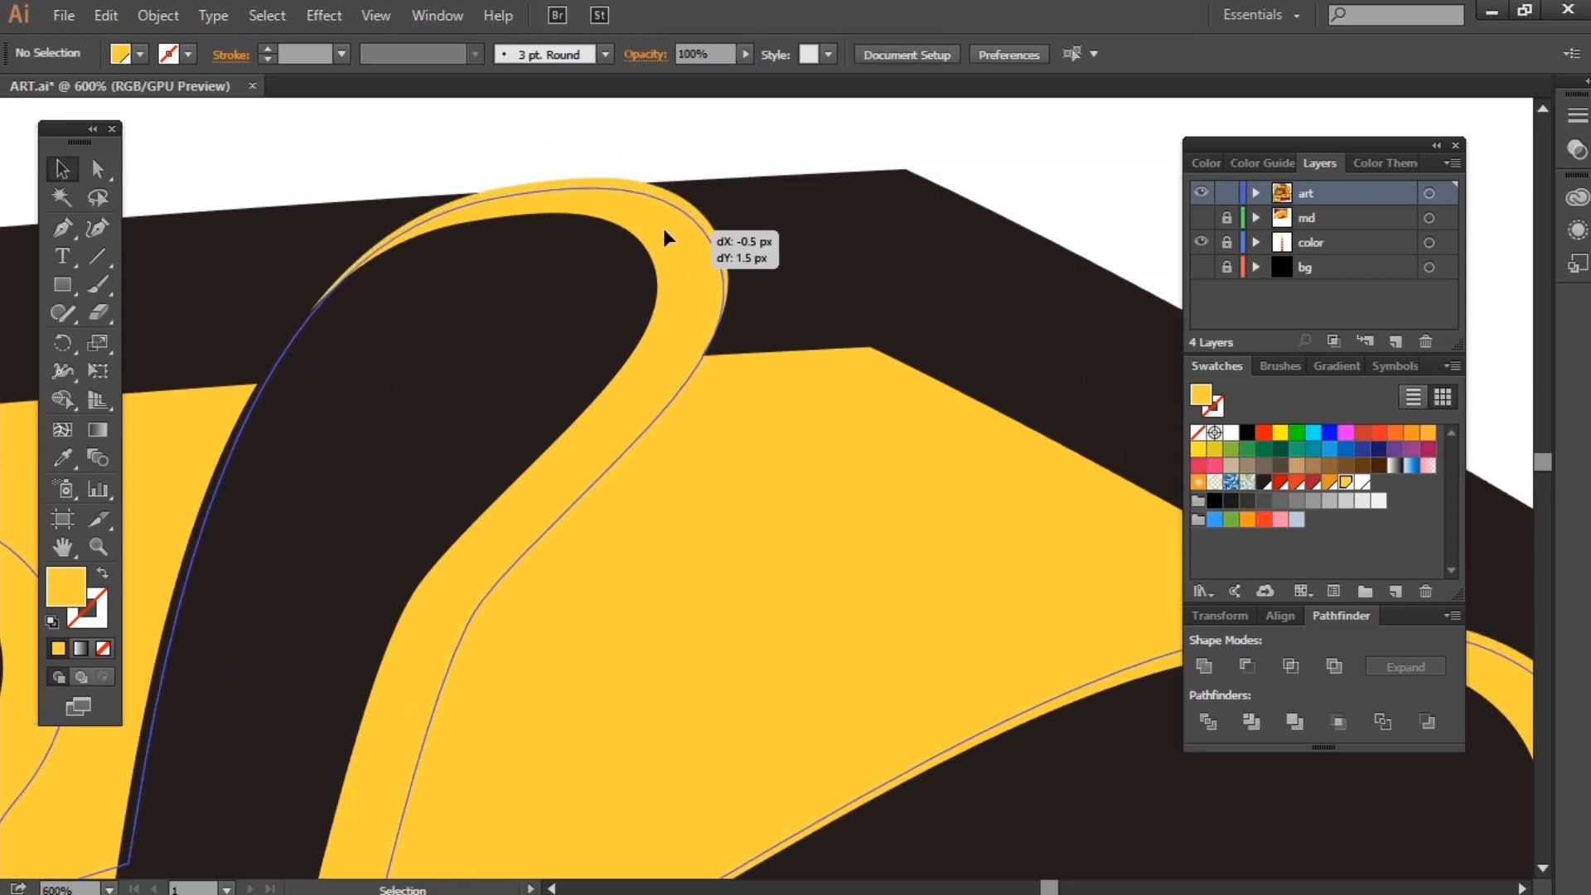
left_click_drag(668, 234, 643, 149)
key("ctrl+0")
left_click(832, 162)
scroll(708, 163, "up", 2)
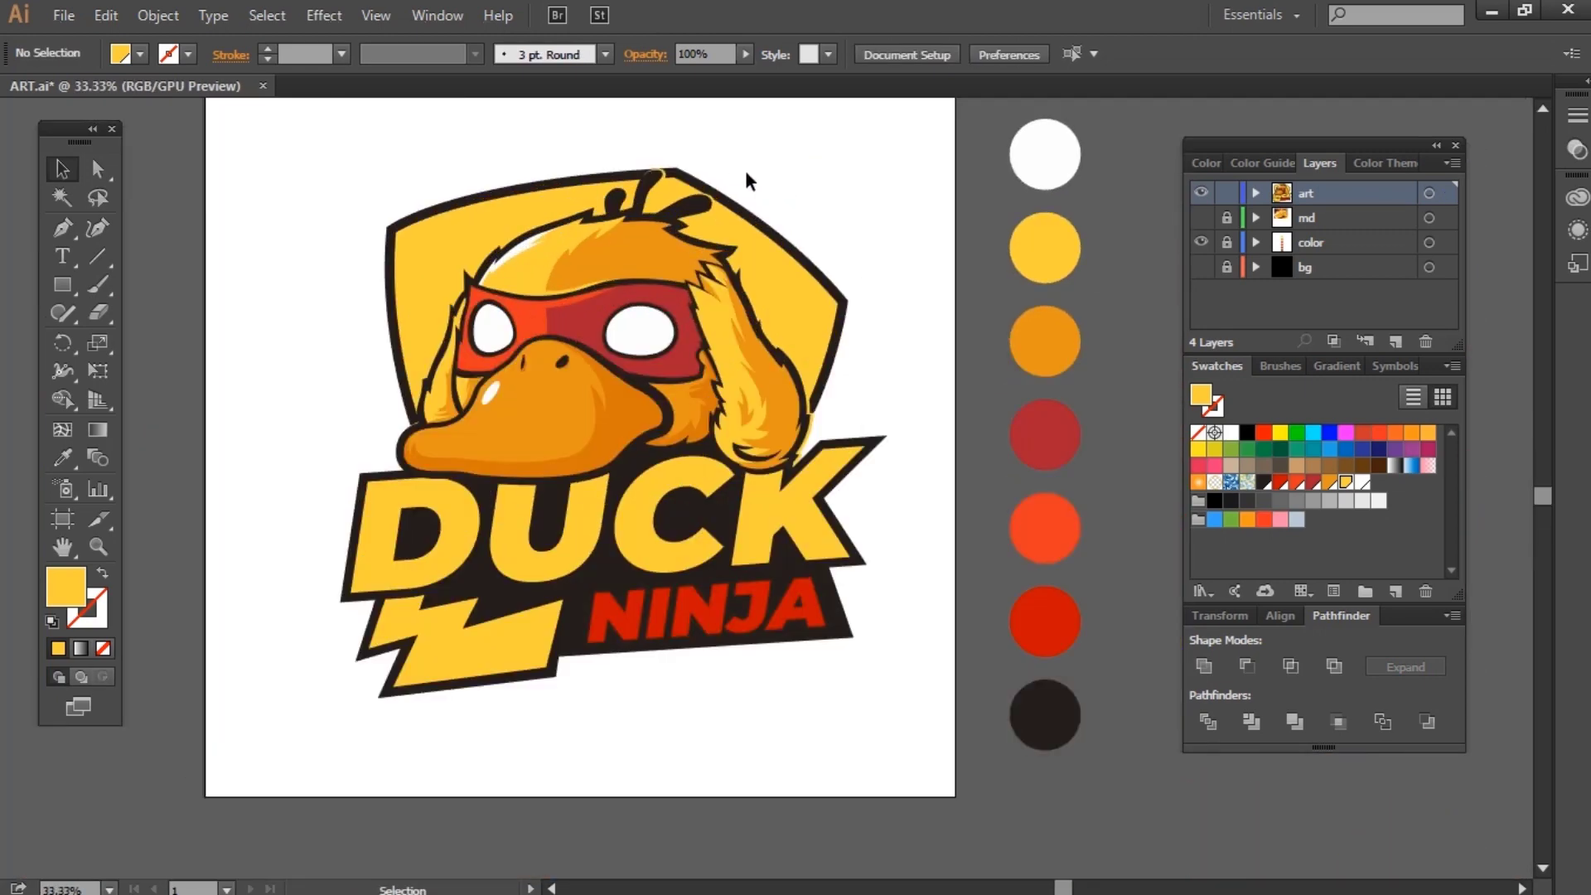
scroll(738, 174, "up", 5)
left_click(750, 286)
key("ctrl+0")
left_click(809, 217)
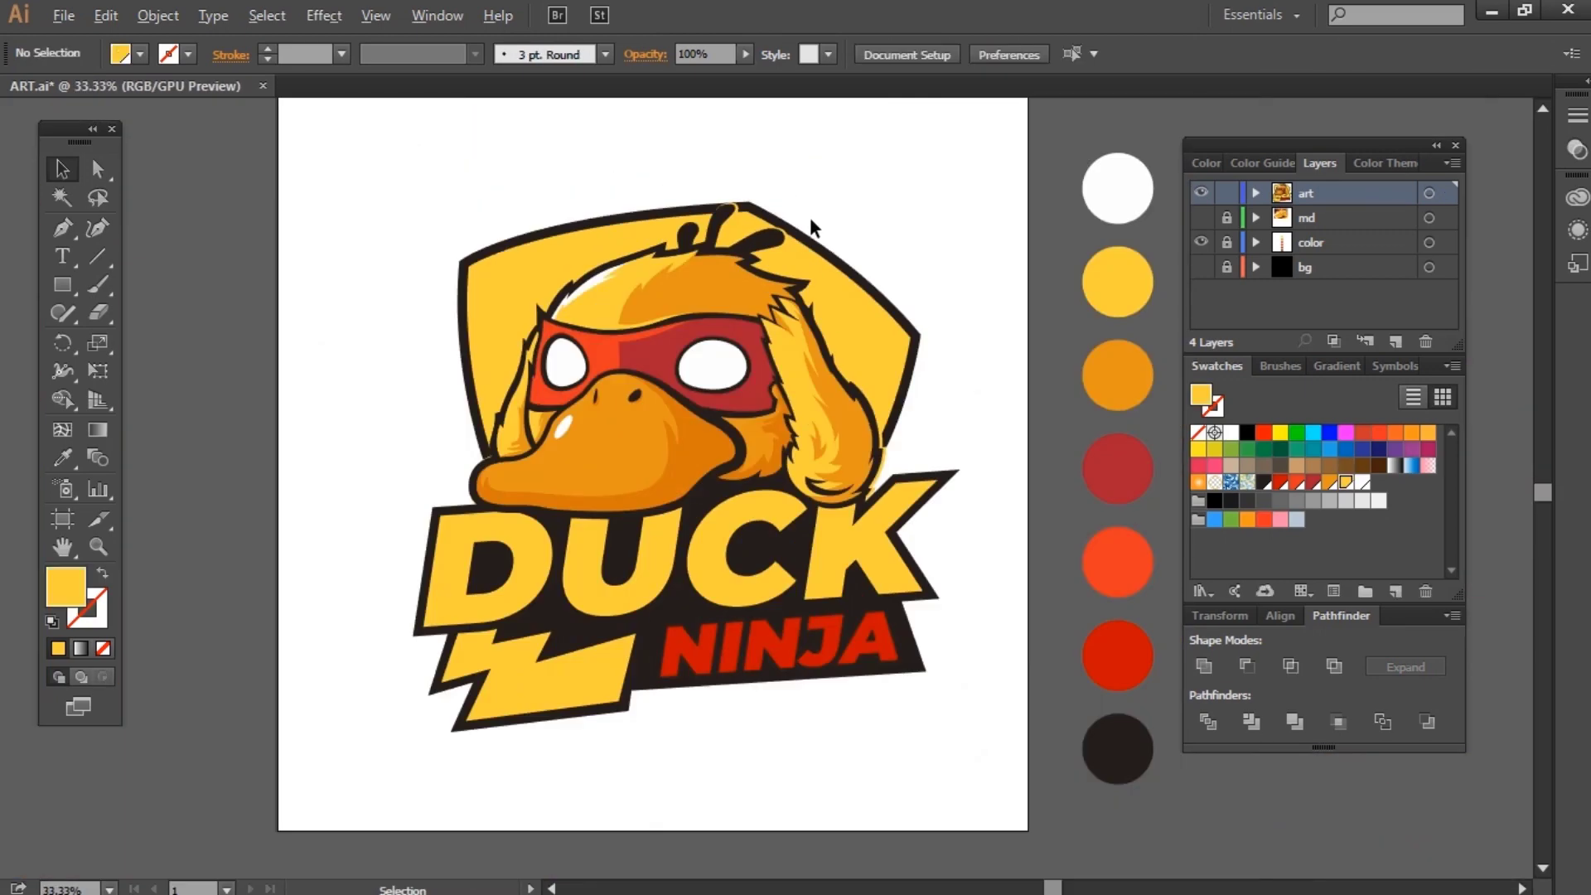
Step: Pen-draw a closed shading shape over the duck's crest along the shield edge
key("p")
scroll(787, 203, "up", 5)
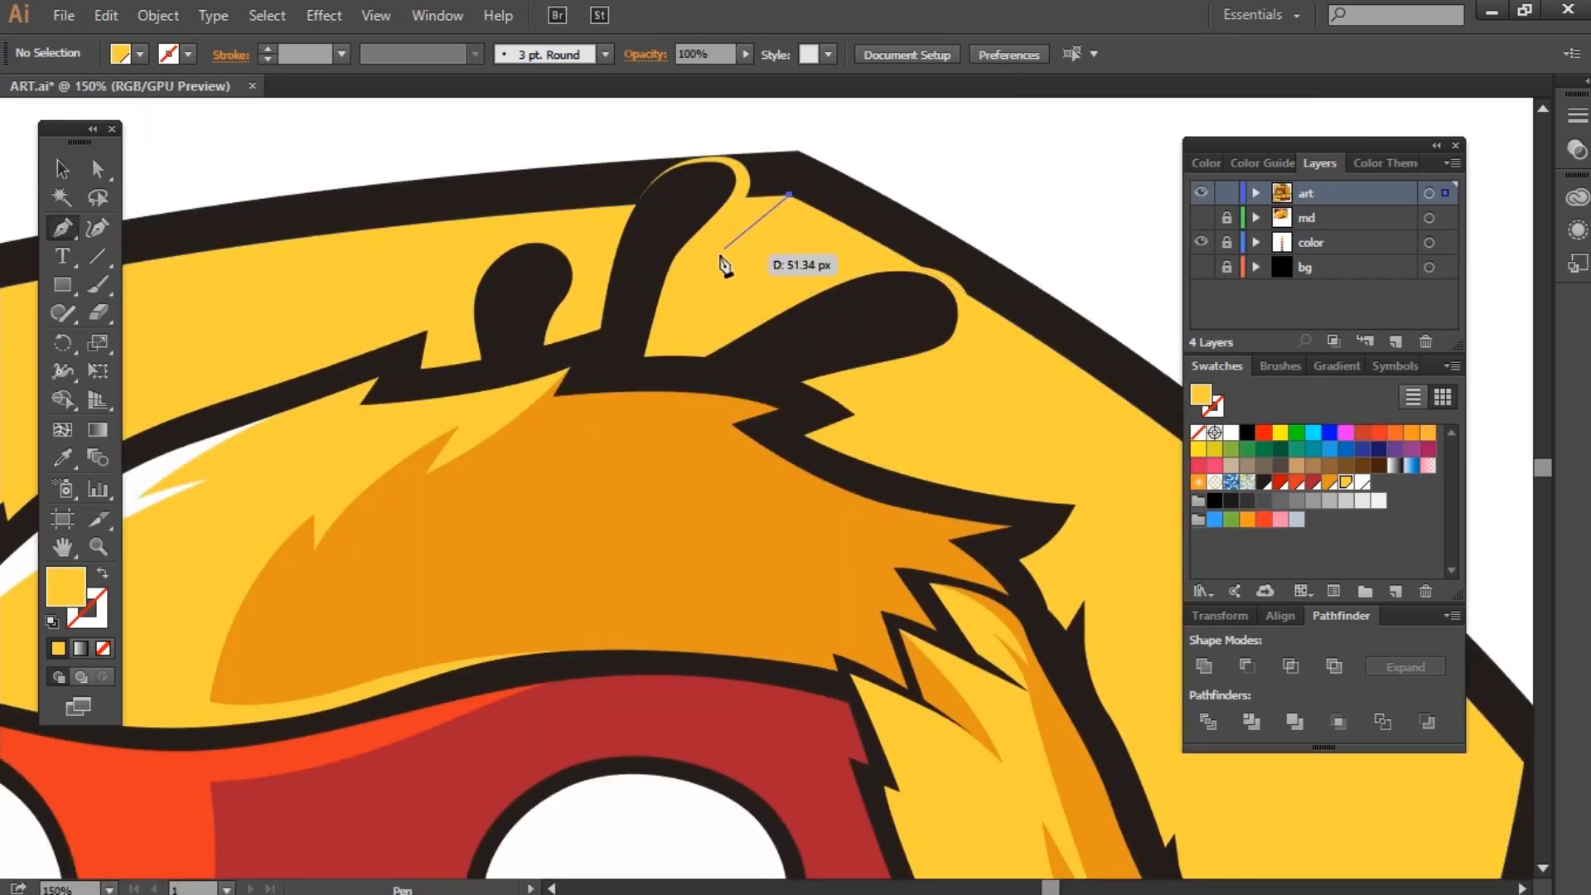
key("ctrl+z")
left_click_drag(699, 276, 758, 276)
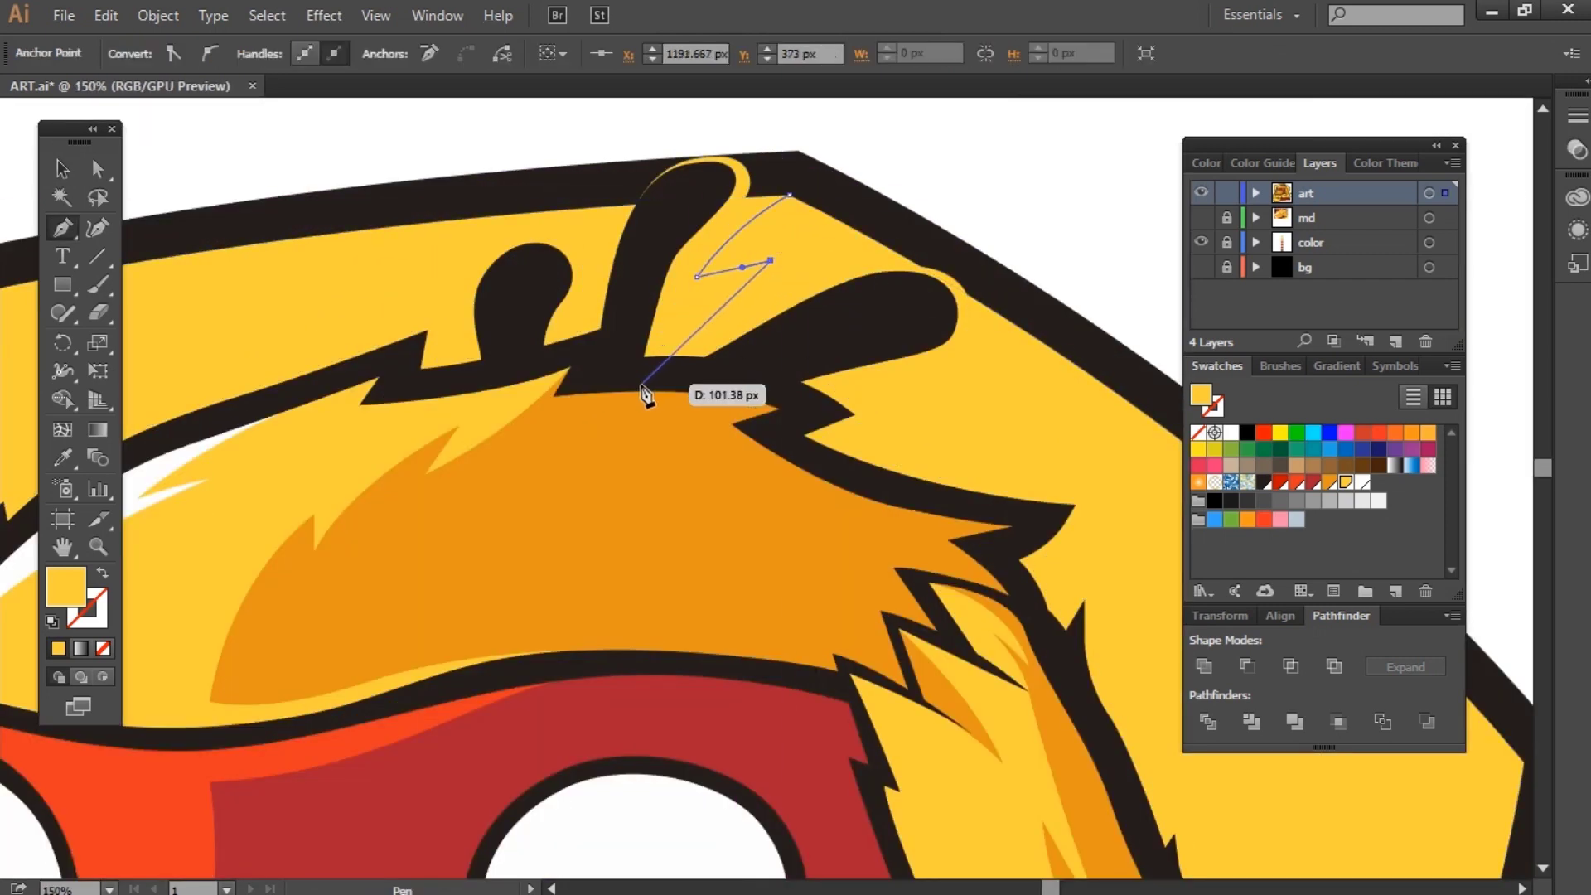
left_click(818, 340)
left_click(906, 297)
left_click_drag(937, 290, 961, 267)
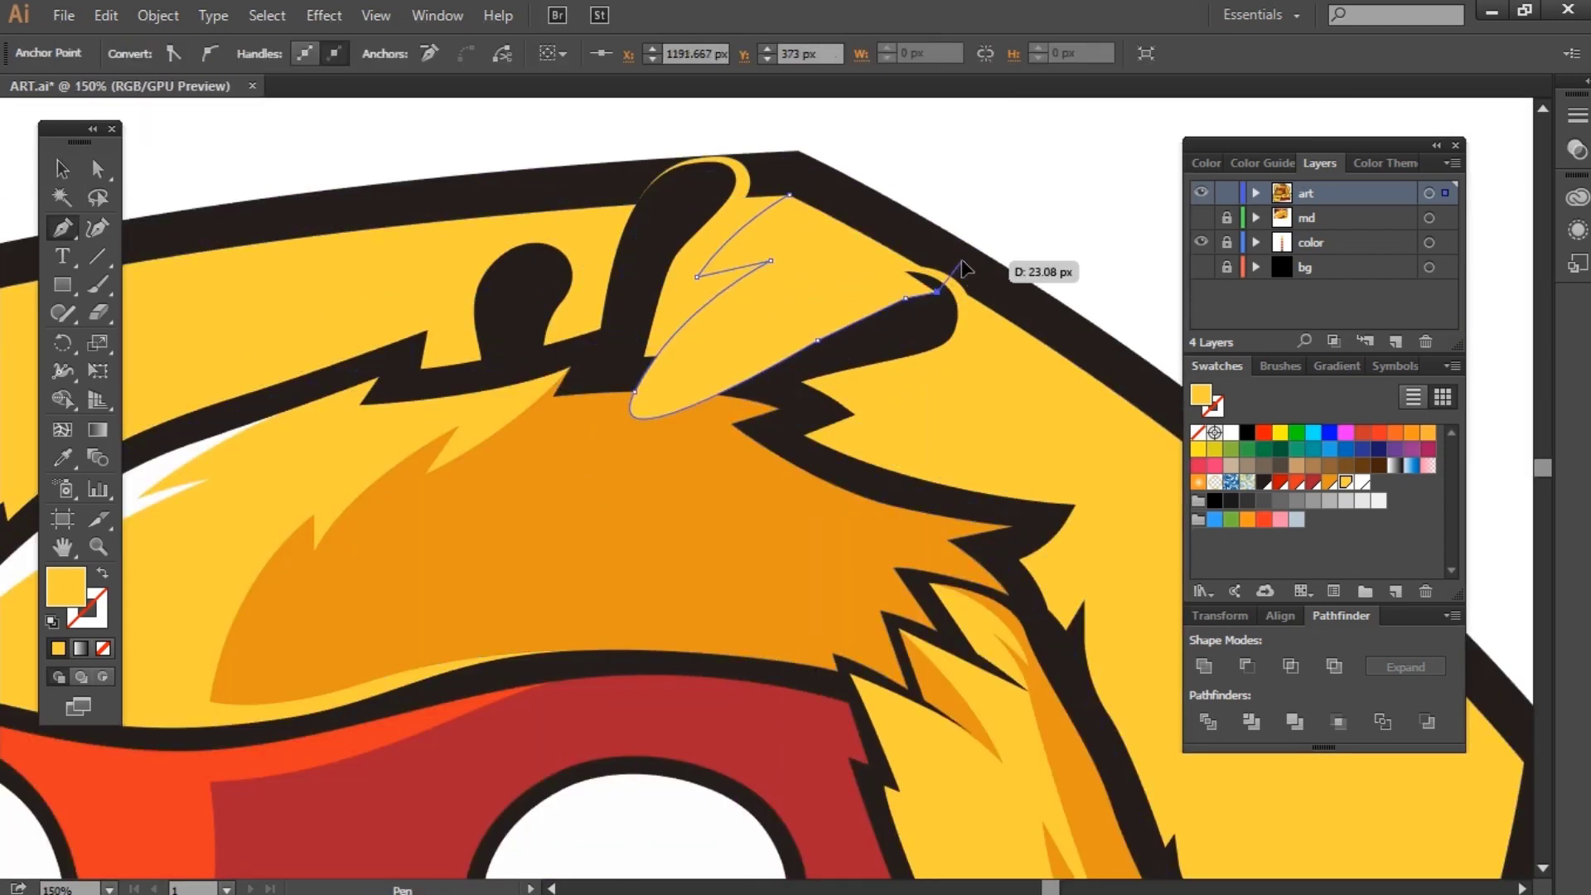
left_click(769, 487)
Step: Colour the shading shape the fur's orange and Shape Builder-merge the outline's top region orange
key("v")
left_click(1012, 360, "shift")
double_click(1033, 419)
key("shift+m")
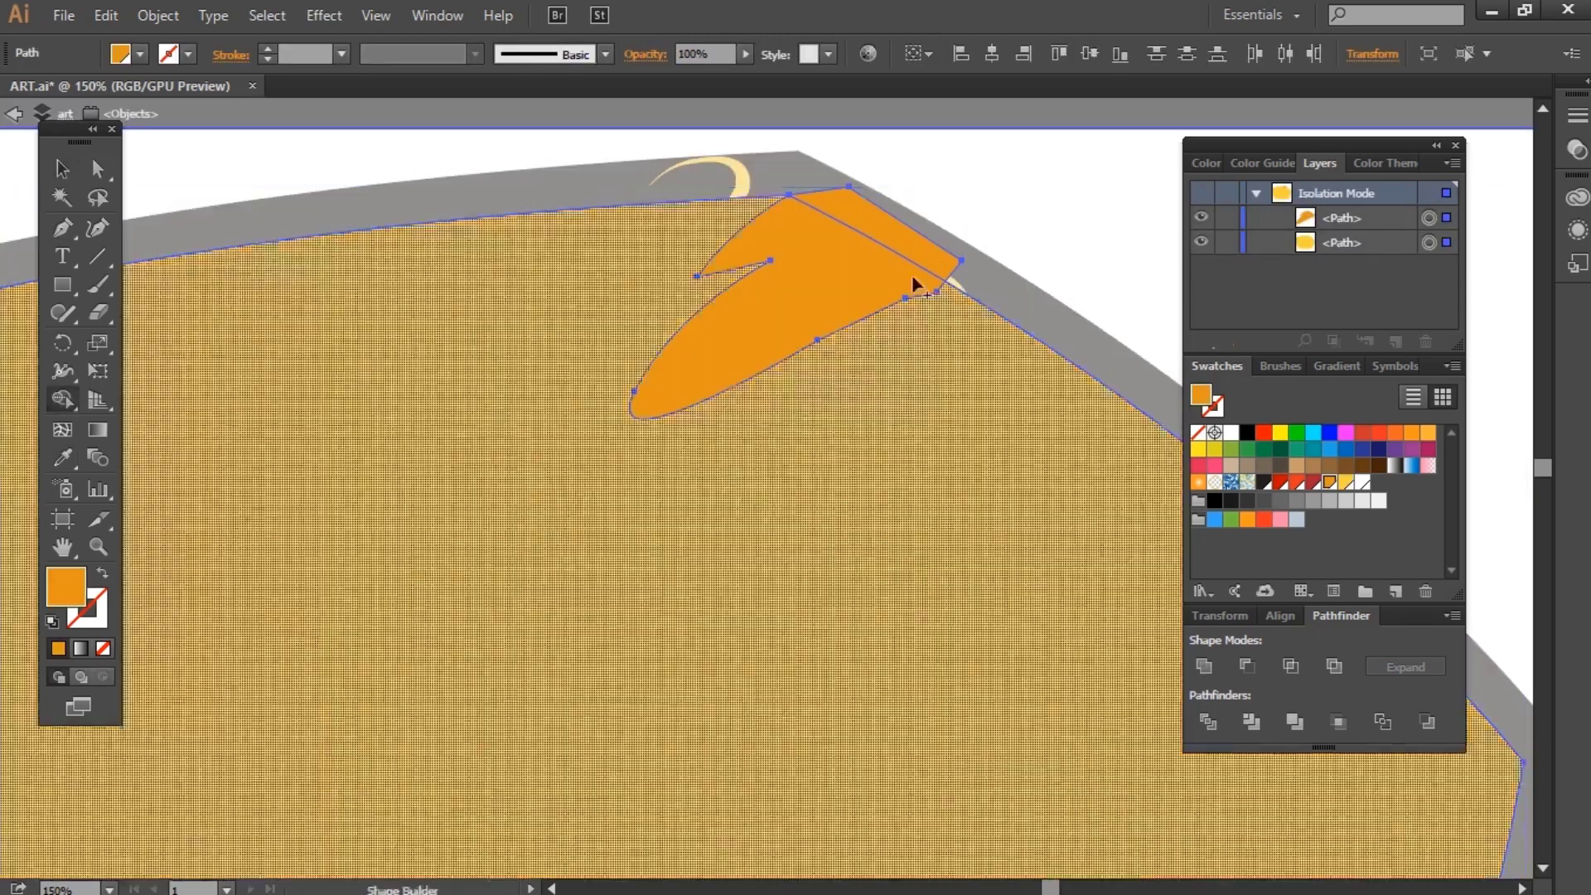
left_click(912, 248)
key("Escape")
Step: Start a curved orange shading path along the fur on the head's right side
key("ctrl+minus")
key("ctrl+minus")
key("ctrl+minus")
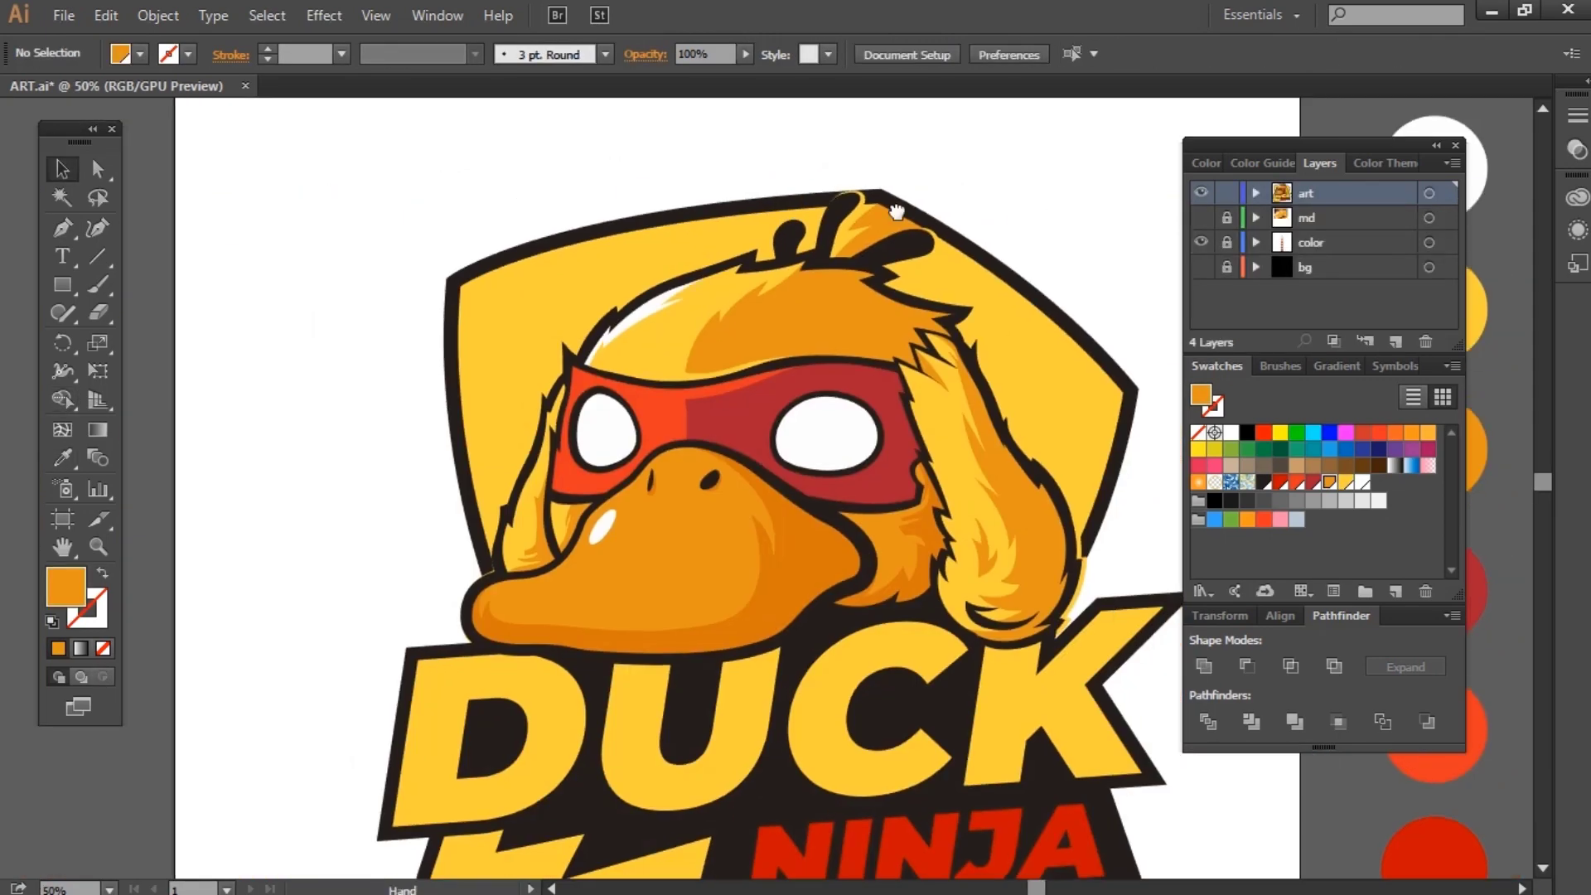
left_click_drag(897, 212, 765, 226)
key("ctrl+plus")
left_click(915, 392)
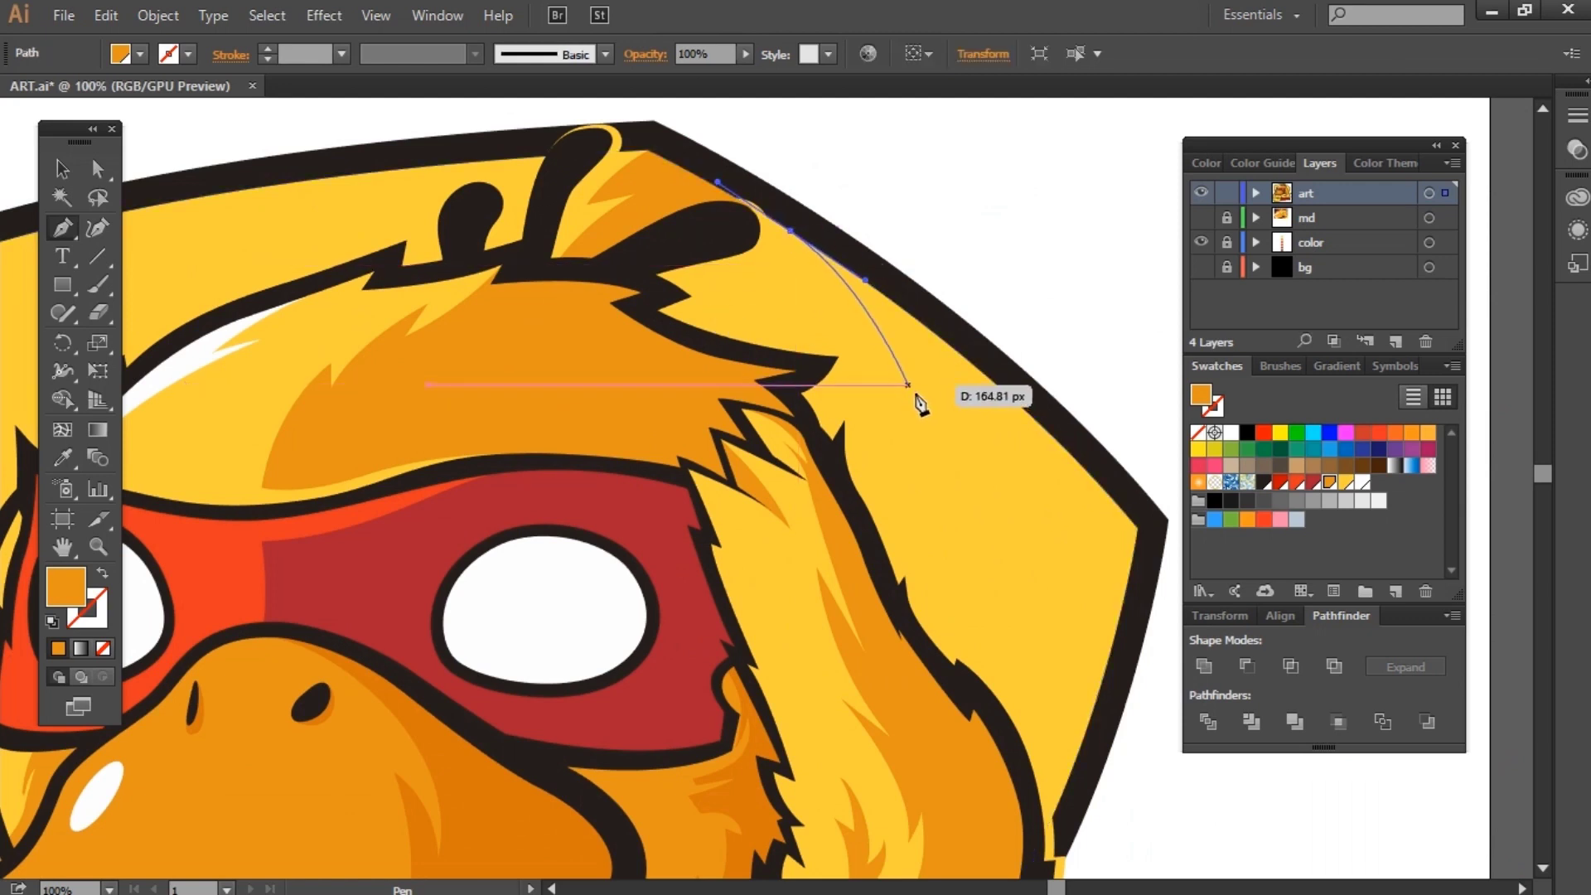
left_click_drag(791, 298, 755, 285)
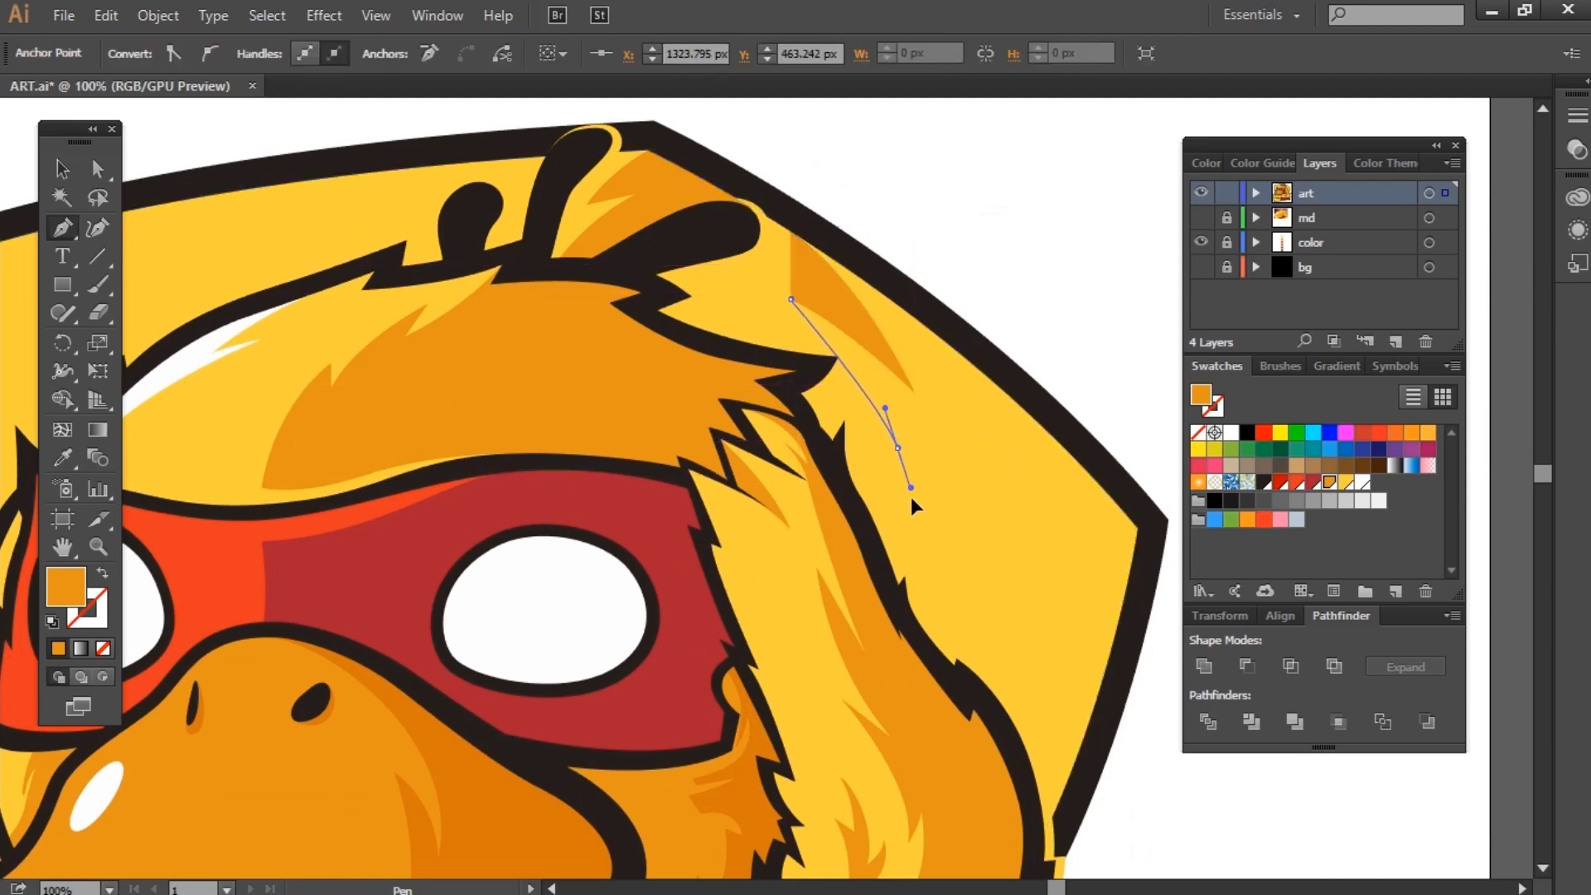
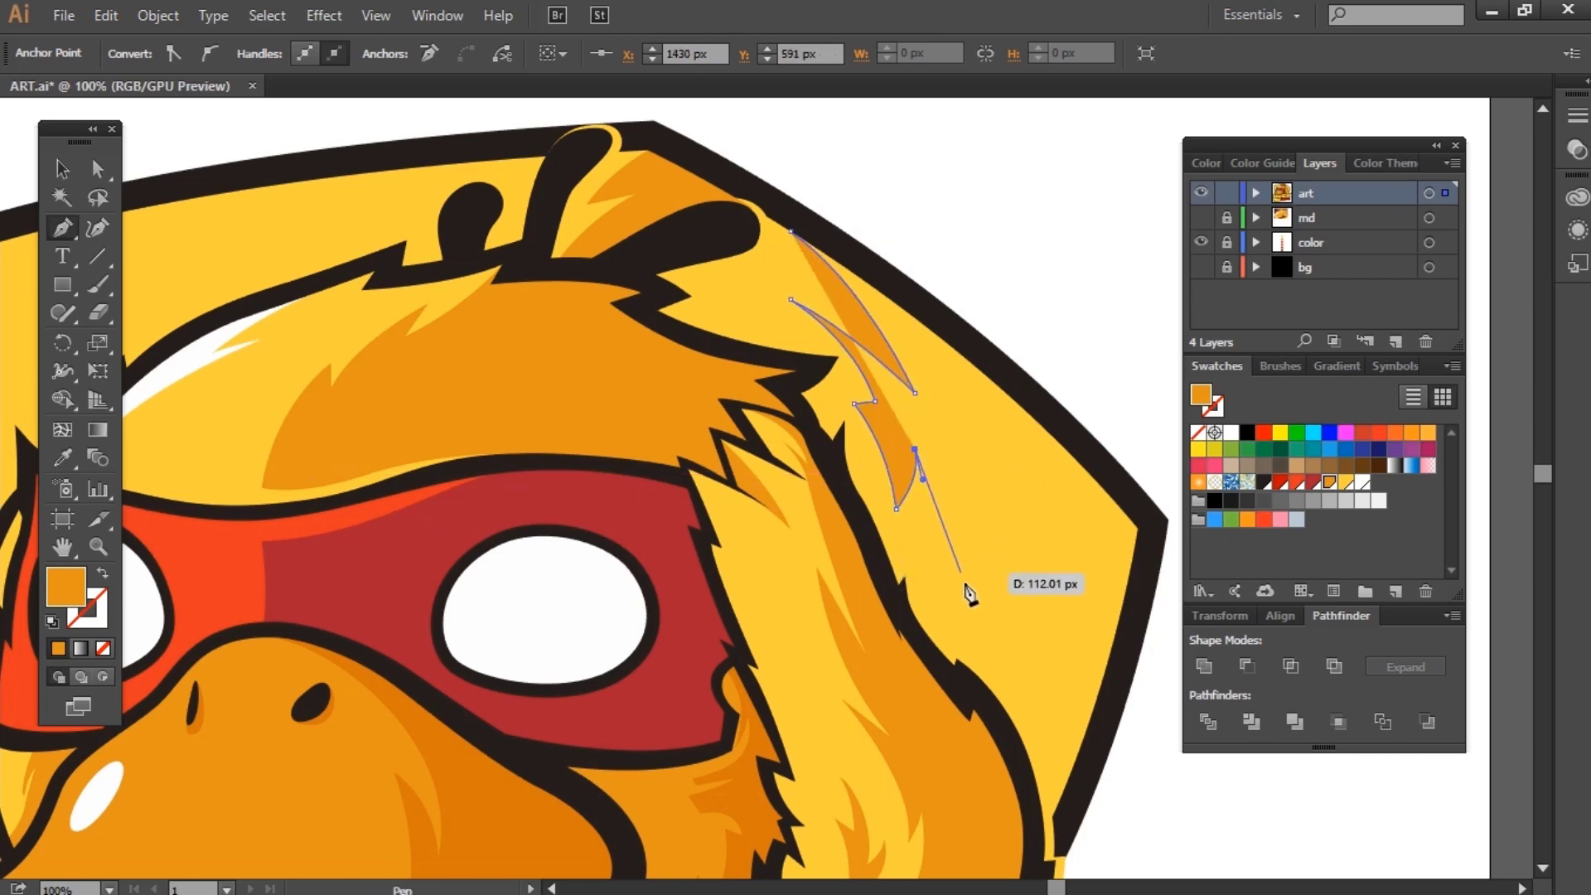
Step: Draw an orange fur shape along the right side of the duck's head and send it behind the head
mouse_move(964, 589)
left_mouse_down()
mouse_move(961, 670)
mouse_move(889, 335)
left_mouse_up()
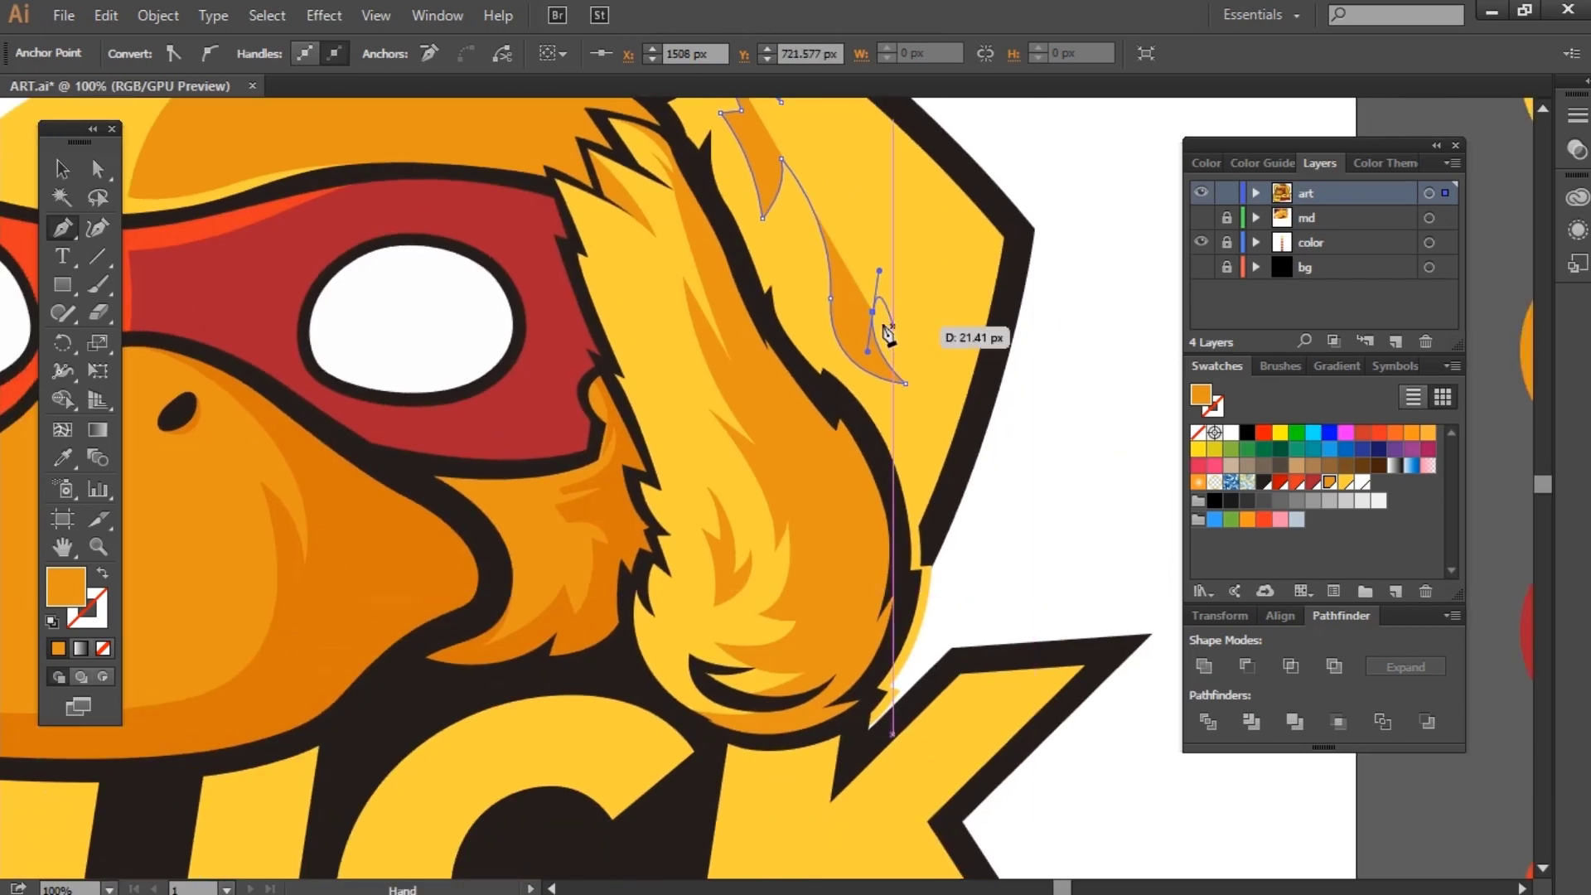
left_click(906, 384)
left_click_drag(921, 411, 907, 474)
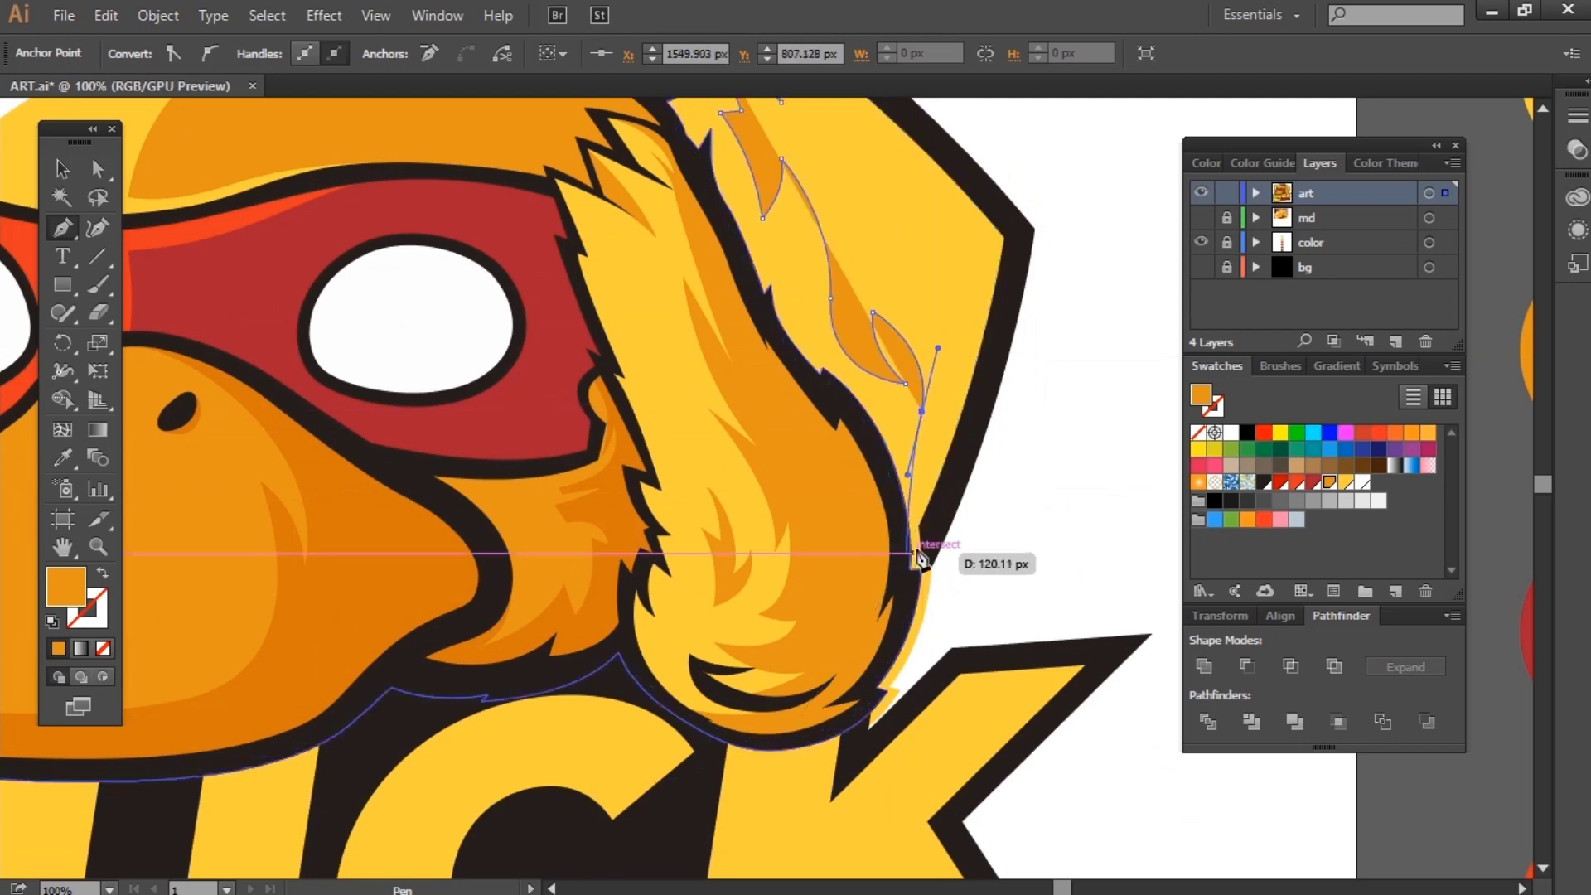
left_click(1003, 545)
key("ctrl+minus")
left_click(1025, 452)
left_click(869, 340)
left_click(786, 296)
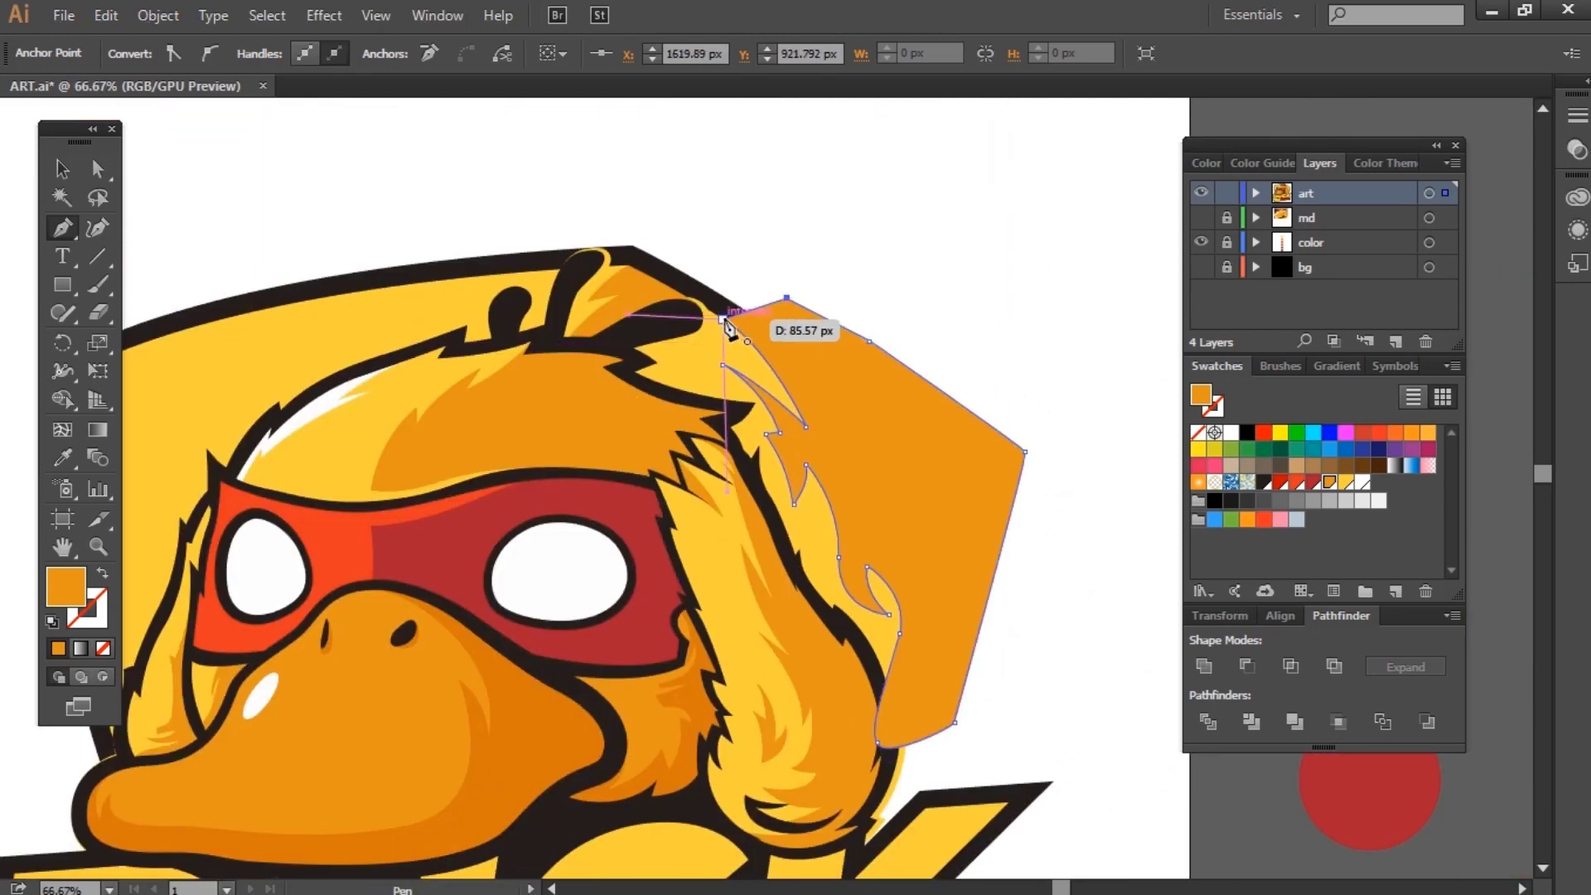
key("ctrl+shift+bracketleft")
Step: Merge the overlapping head paths with the Shape Builder
double_click(853, 432)
key("shift+m")
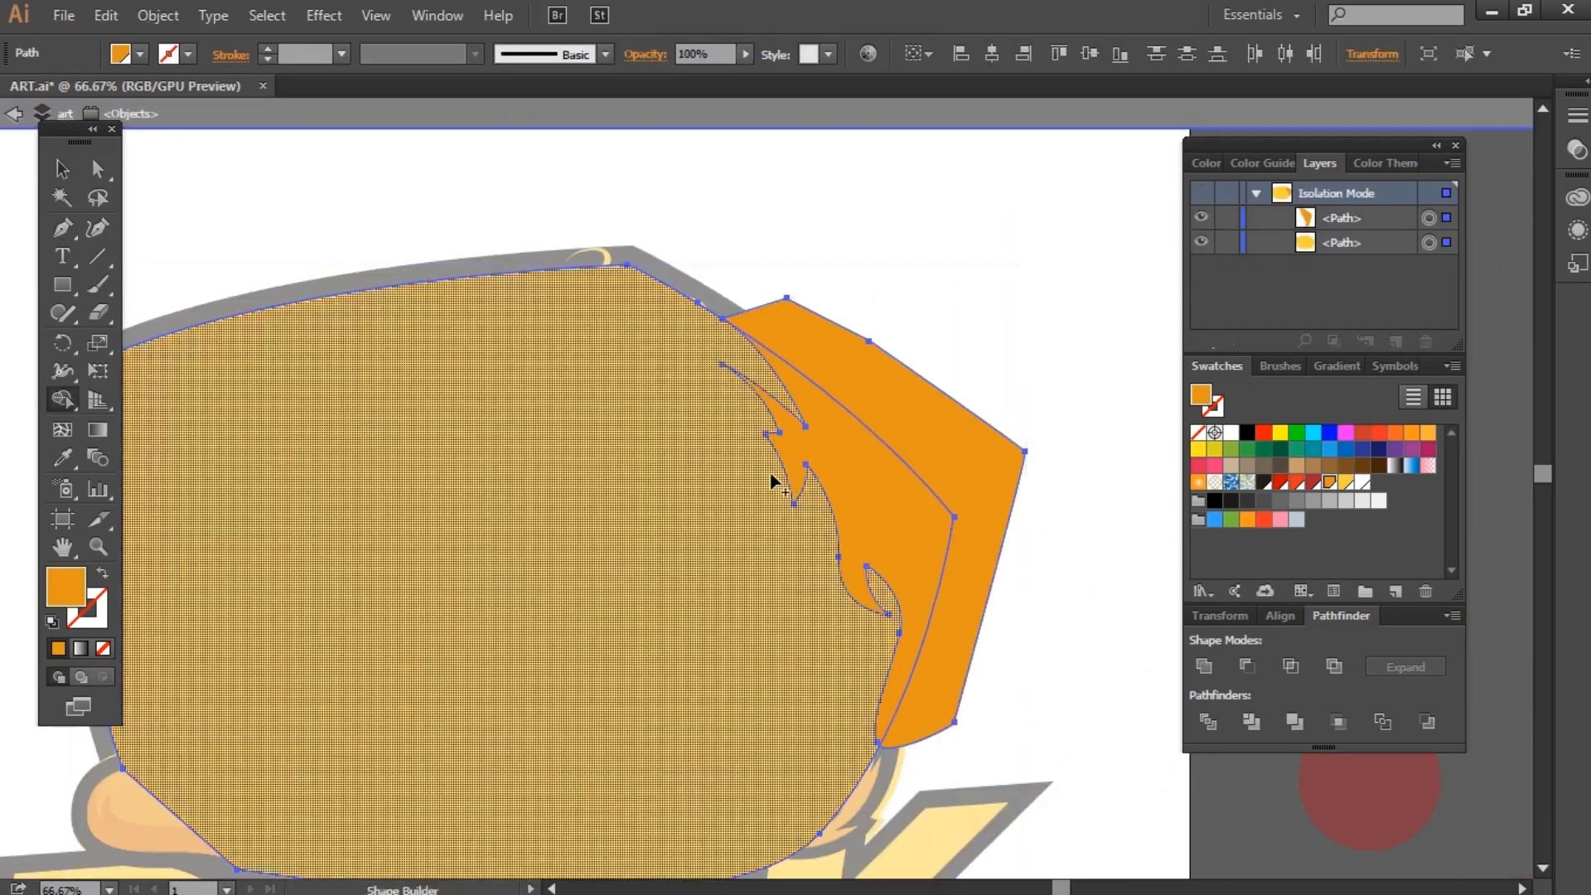
key("Escape")
key("v")
scroll(824, 549, "down", 3)
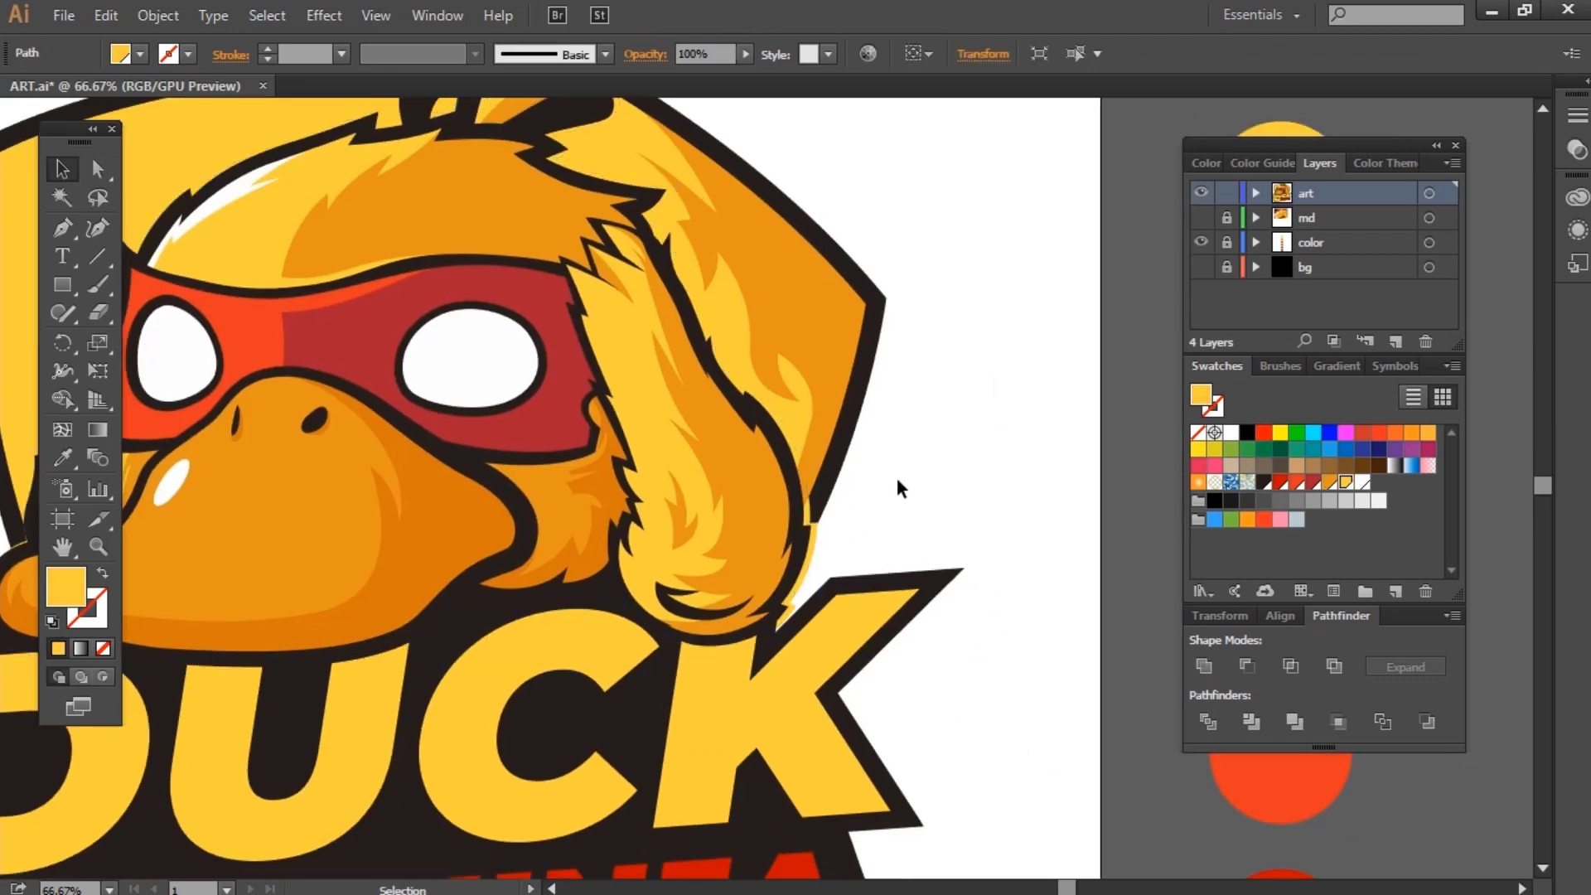
Step: Draw a yellow rectangle over the top of the head and merge it into the head path
double_click(816, 544)
key("ctrl+minus")
key("ctrl+minus")
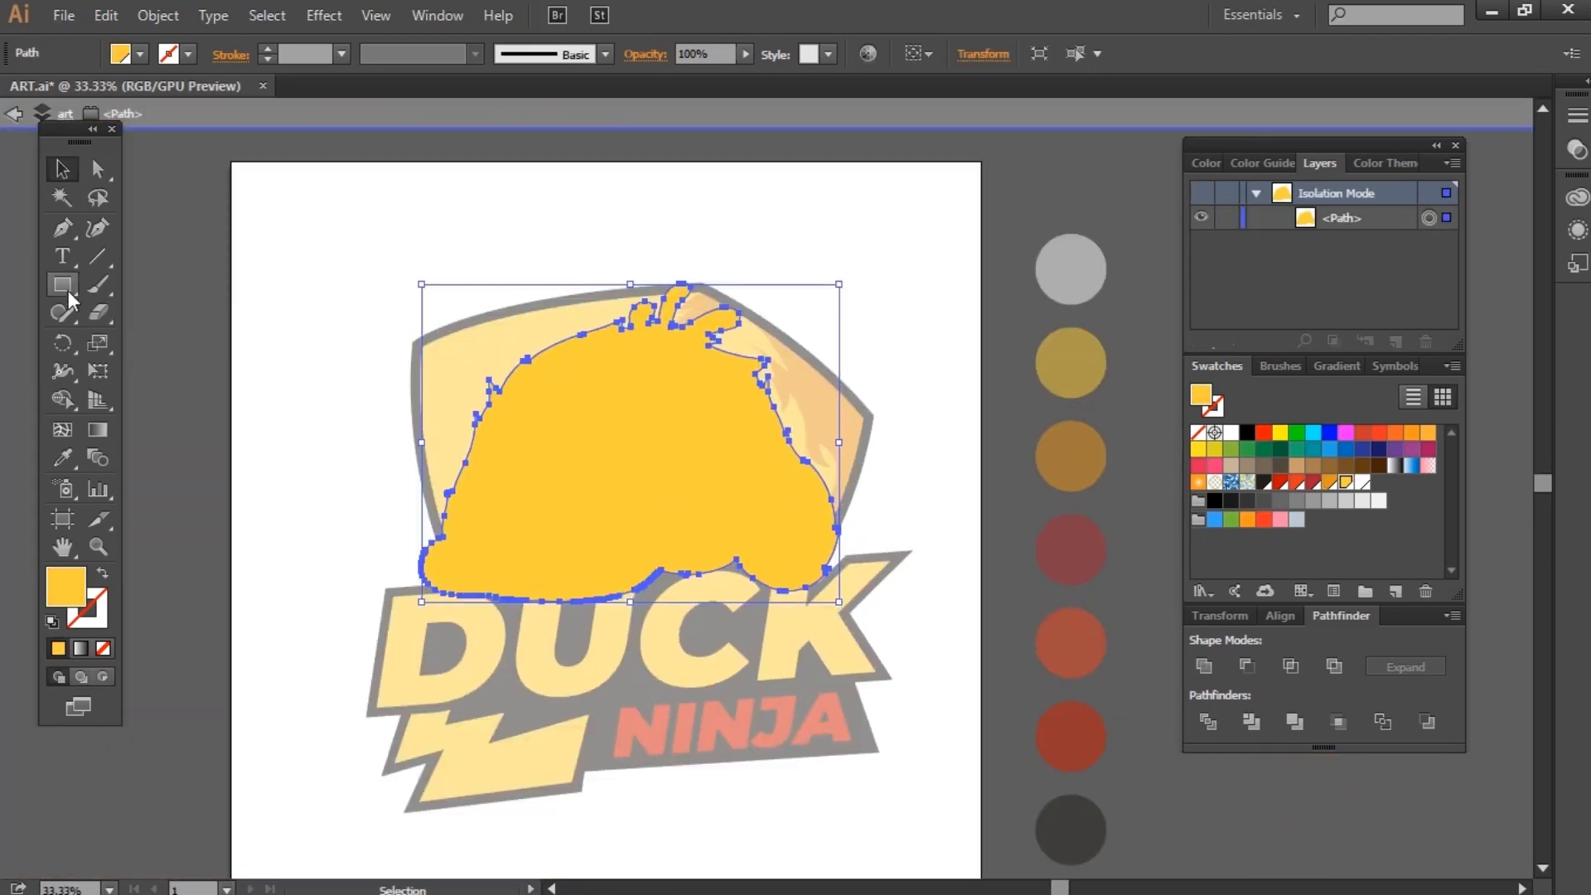
left_click(69, 293)
left_click_drag(345, 356, 927, 687)
left_click(635, 333, "shift")
key("shift+m")
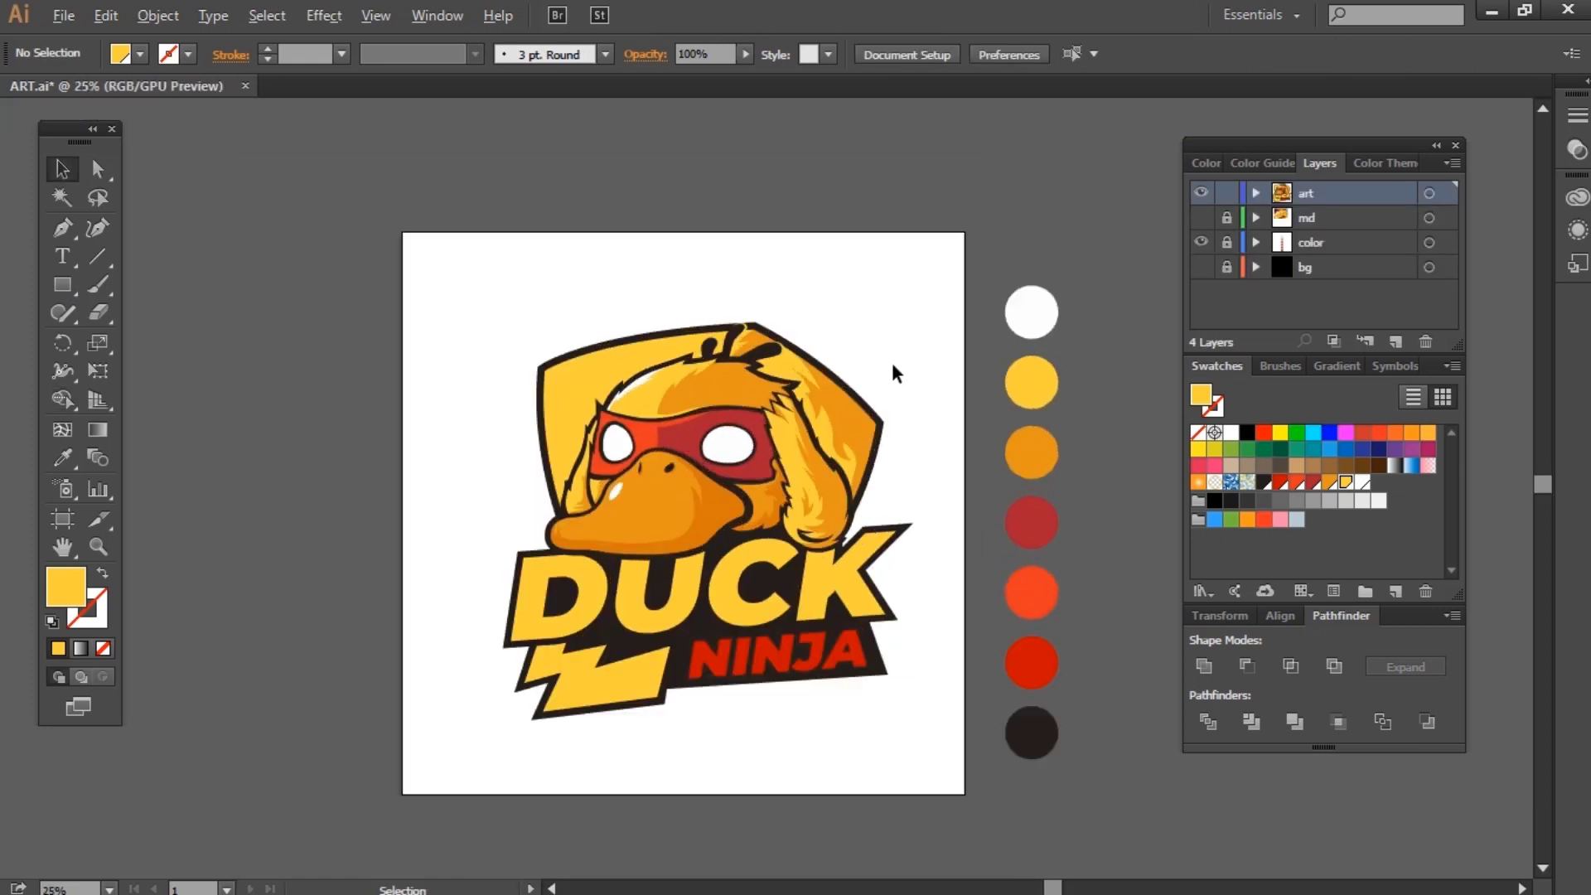
Step: Trace a closed fill shape along the head's top outline and send it behind the black outline
key("p")
left_click(1010, 281)
left_click(933, 306)
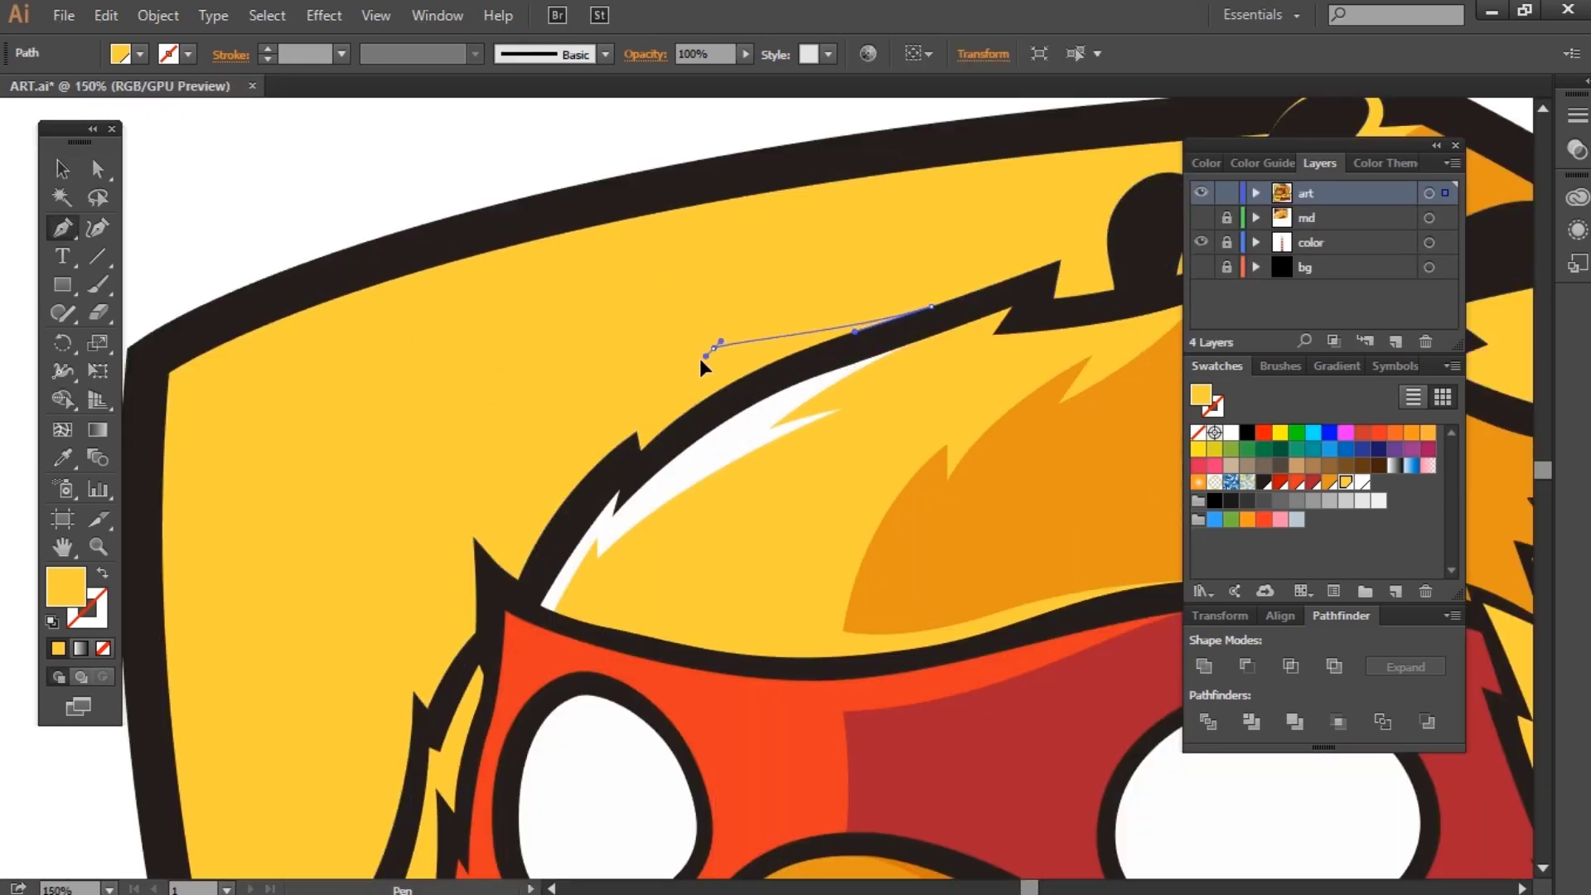
left_click_drag(652, 398, 653, 348)
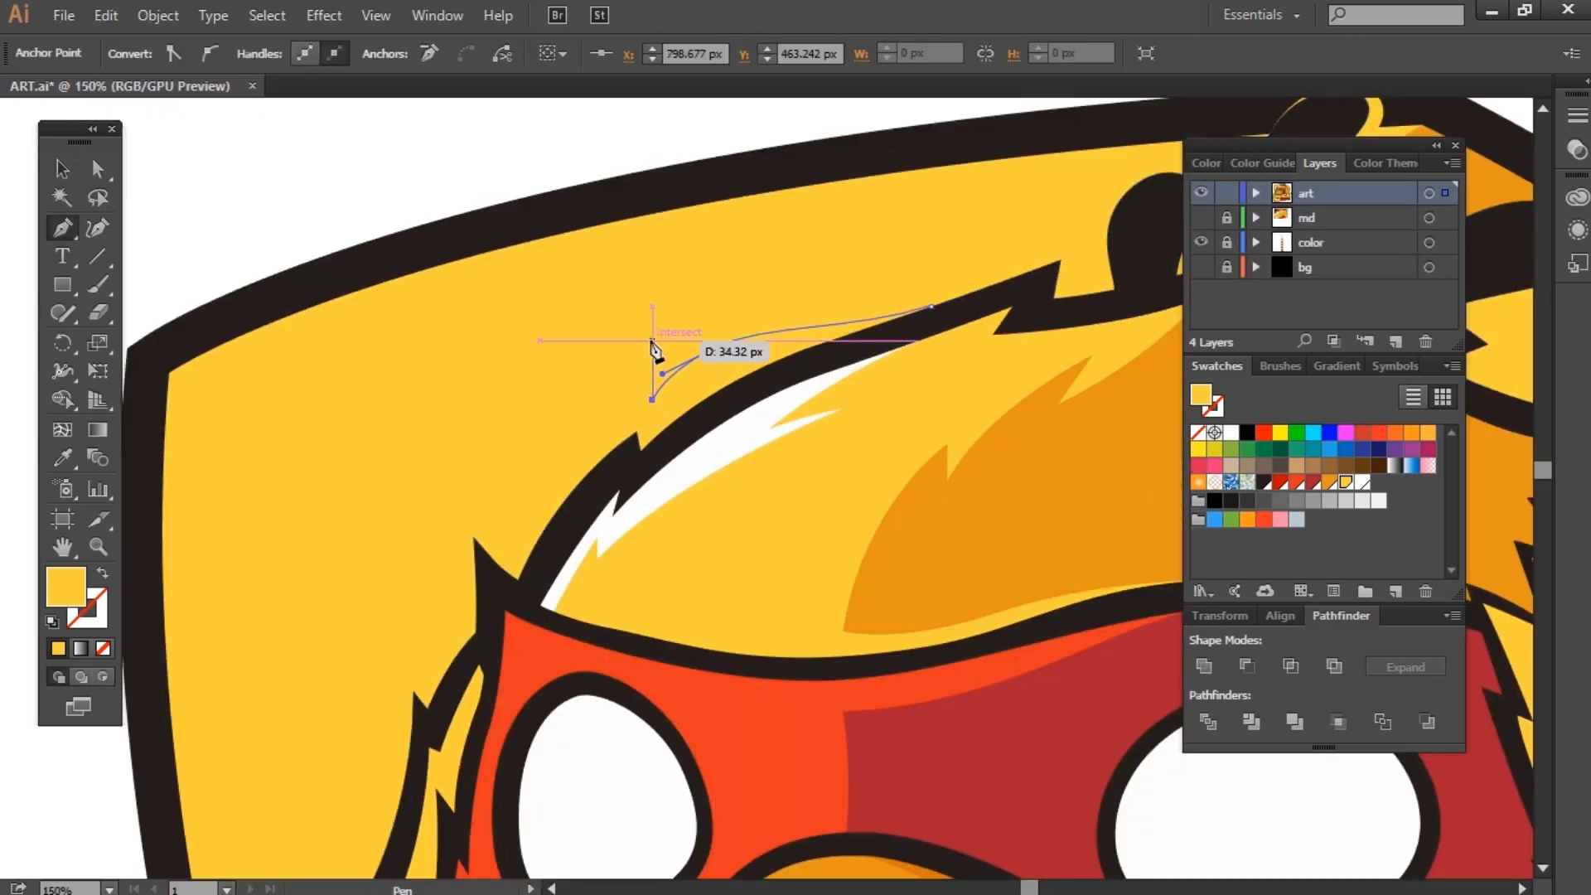
left_click(492, 514)
left_click(500, 557)
left_click_drag(520, 635, 578, 672)
left_click(836, 533)
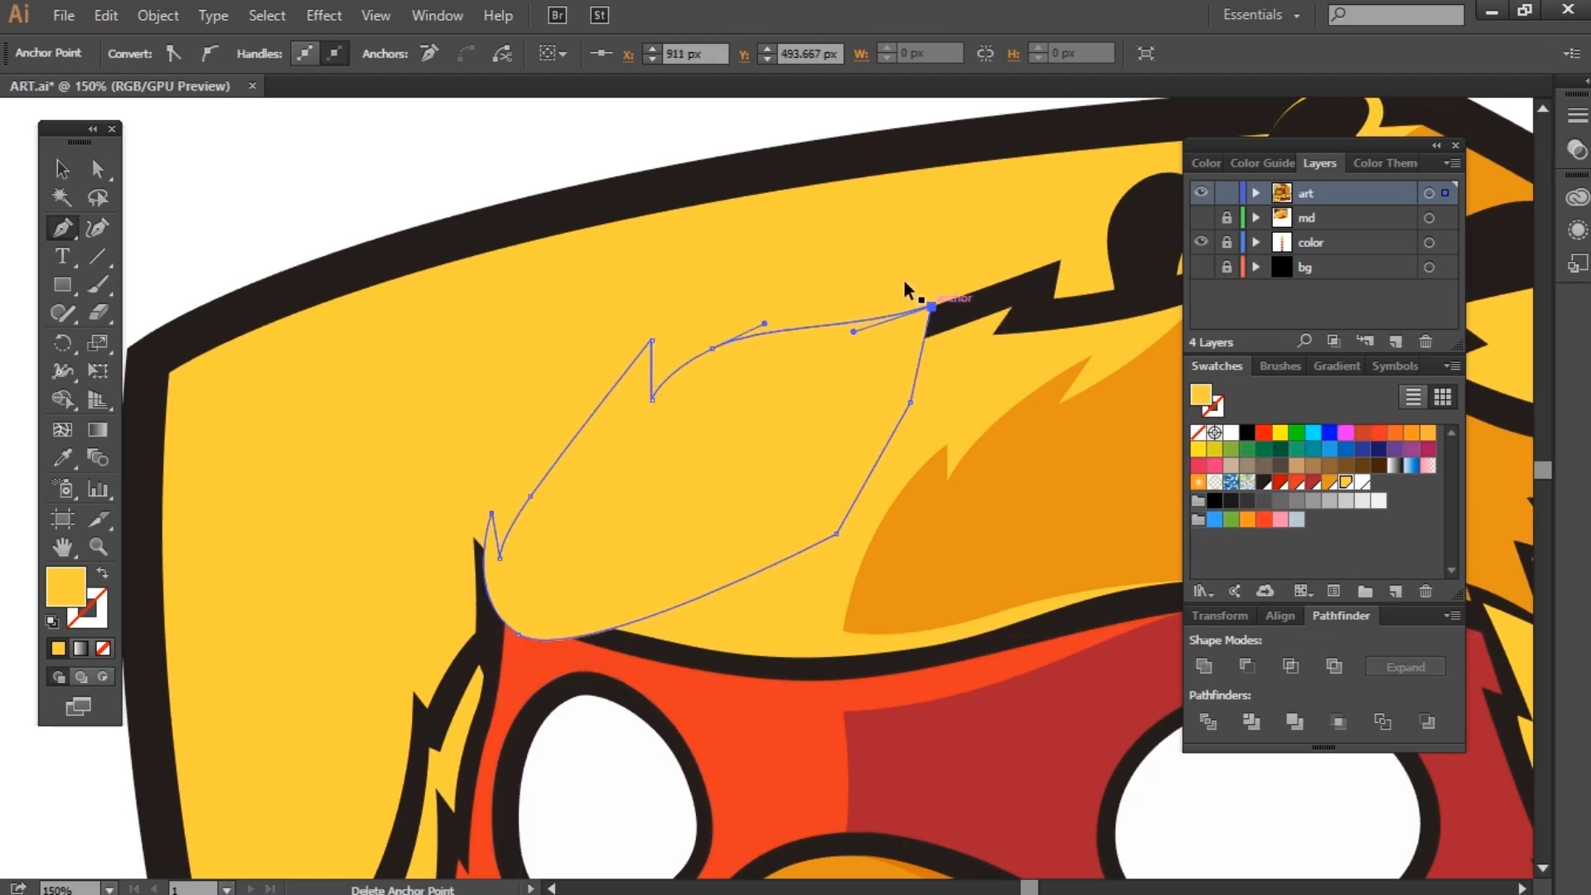
left_click(933, 306)
key("v")
key("ctrl+bracketleft")
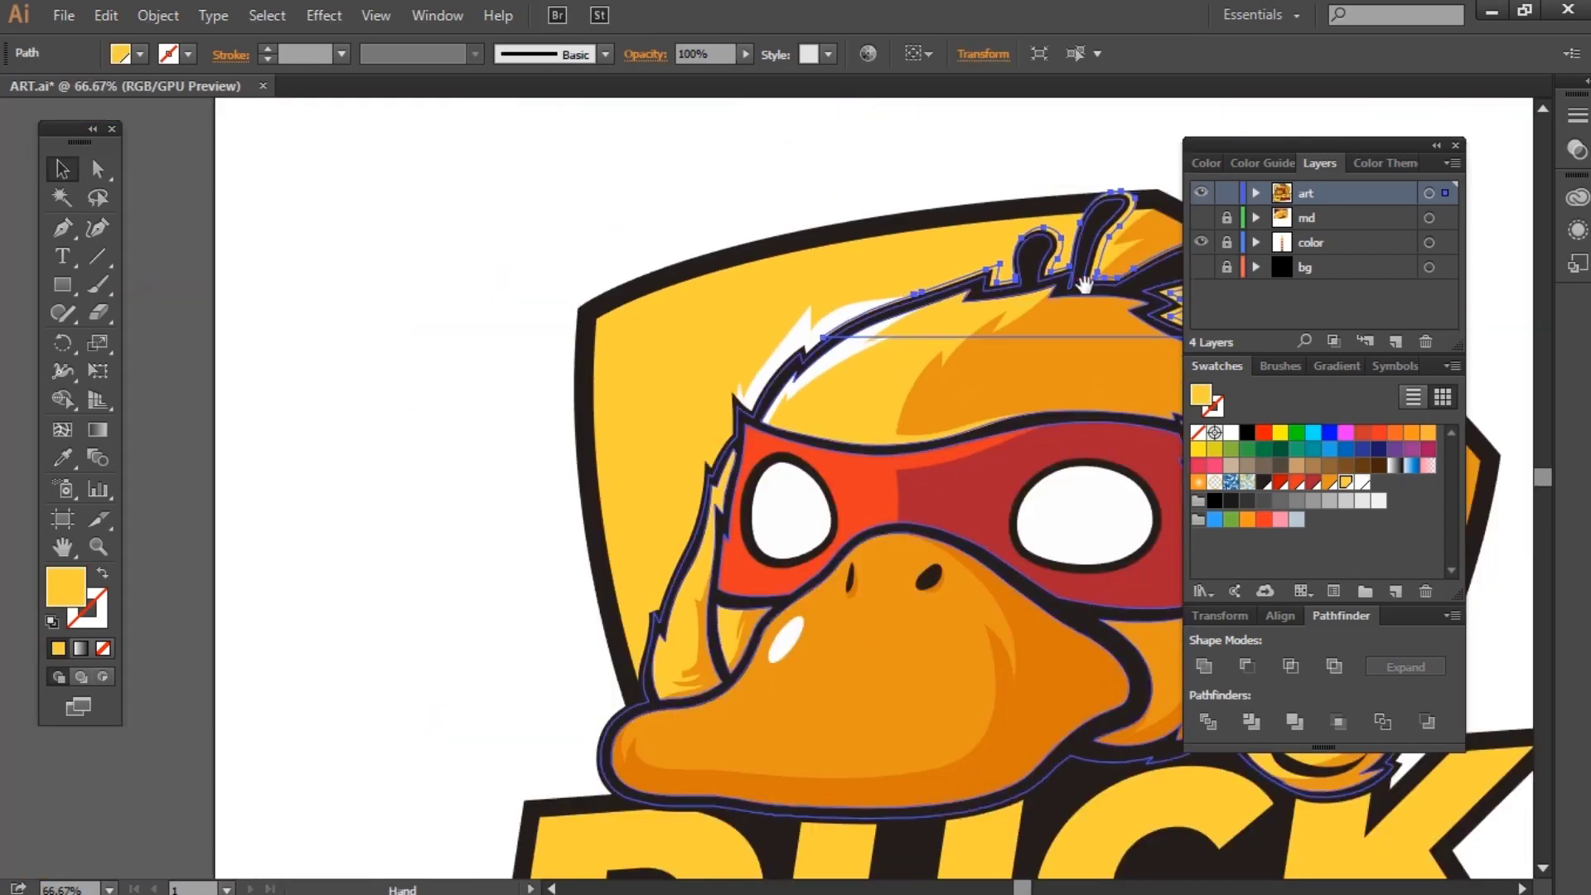
Step: Extend the isolated hair tuft path with a new curve down across the forehead
double_click(773, 319)
key("p")
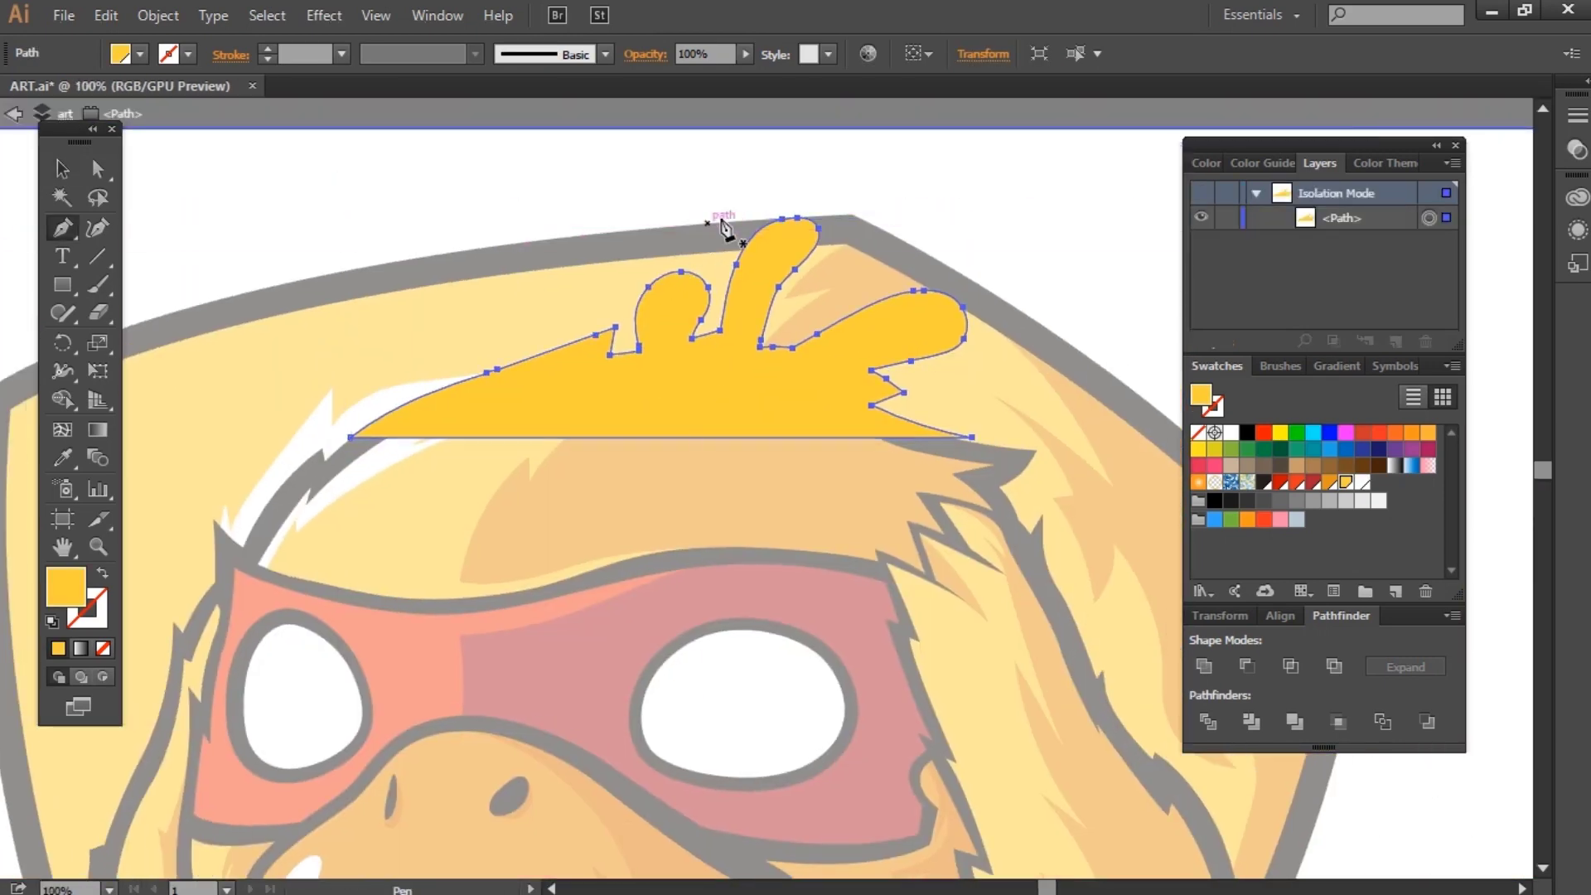
left_click(720, 218)
left_click_drag(774, 490, 831, 514)
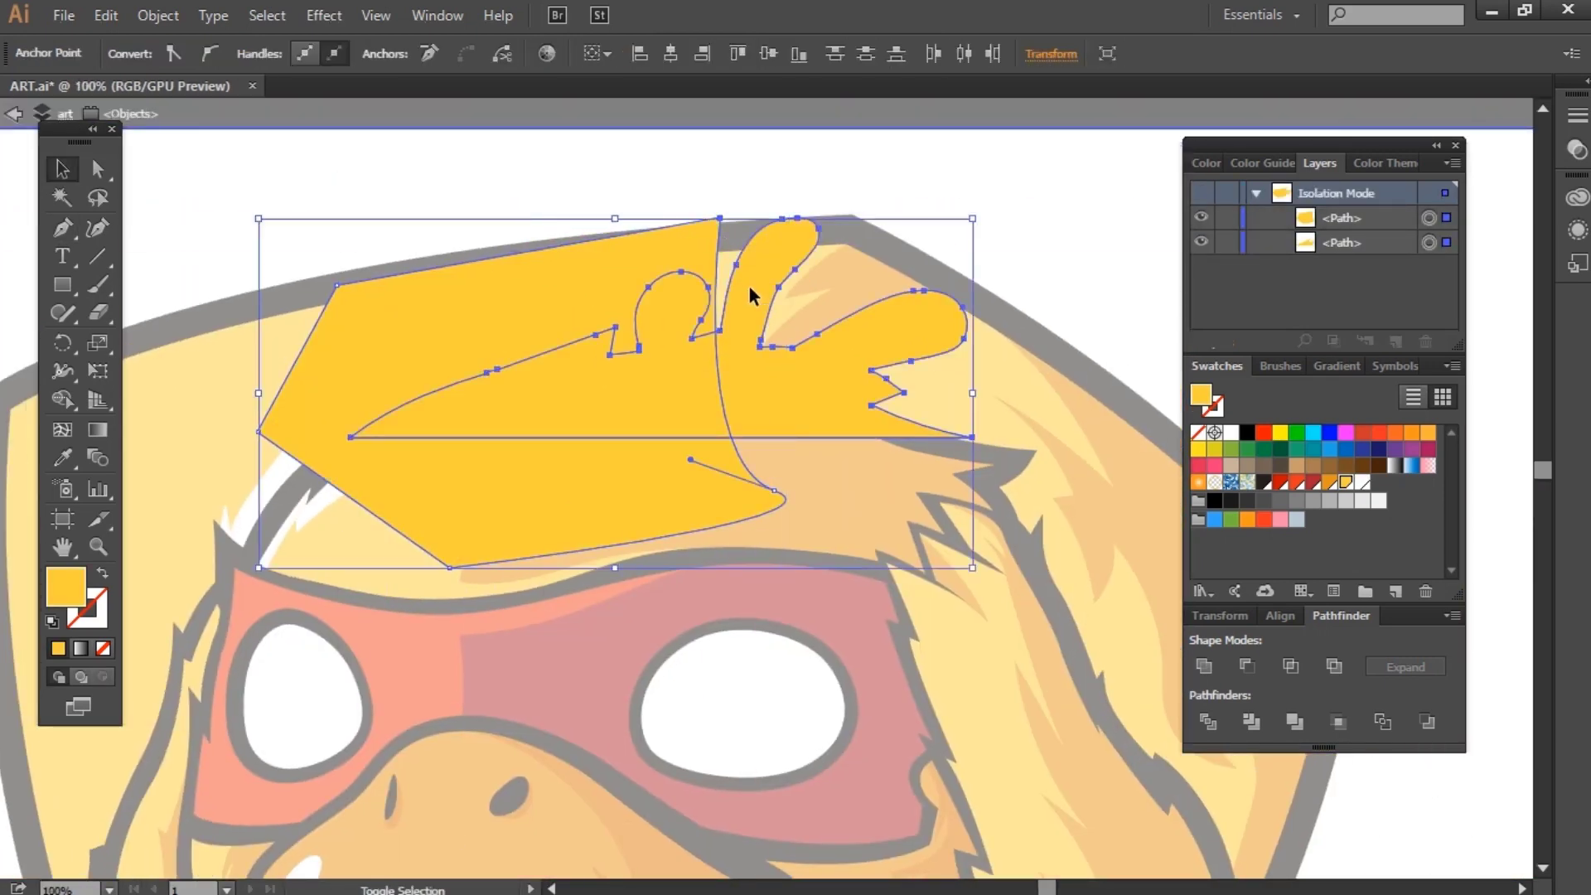
key("ctrl+minus")
key("ctrl+minus")
key("ctrl+minus")
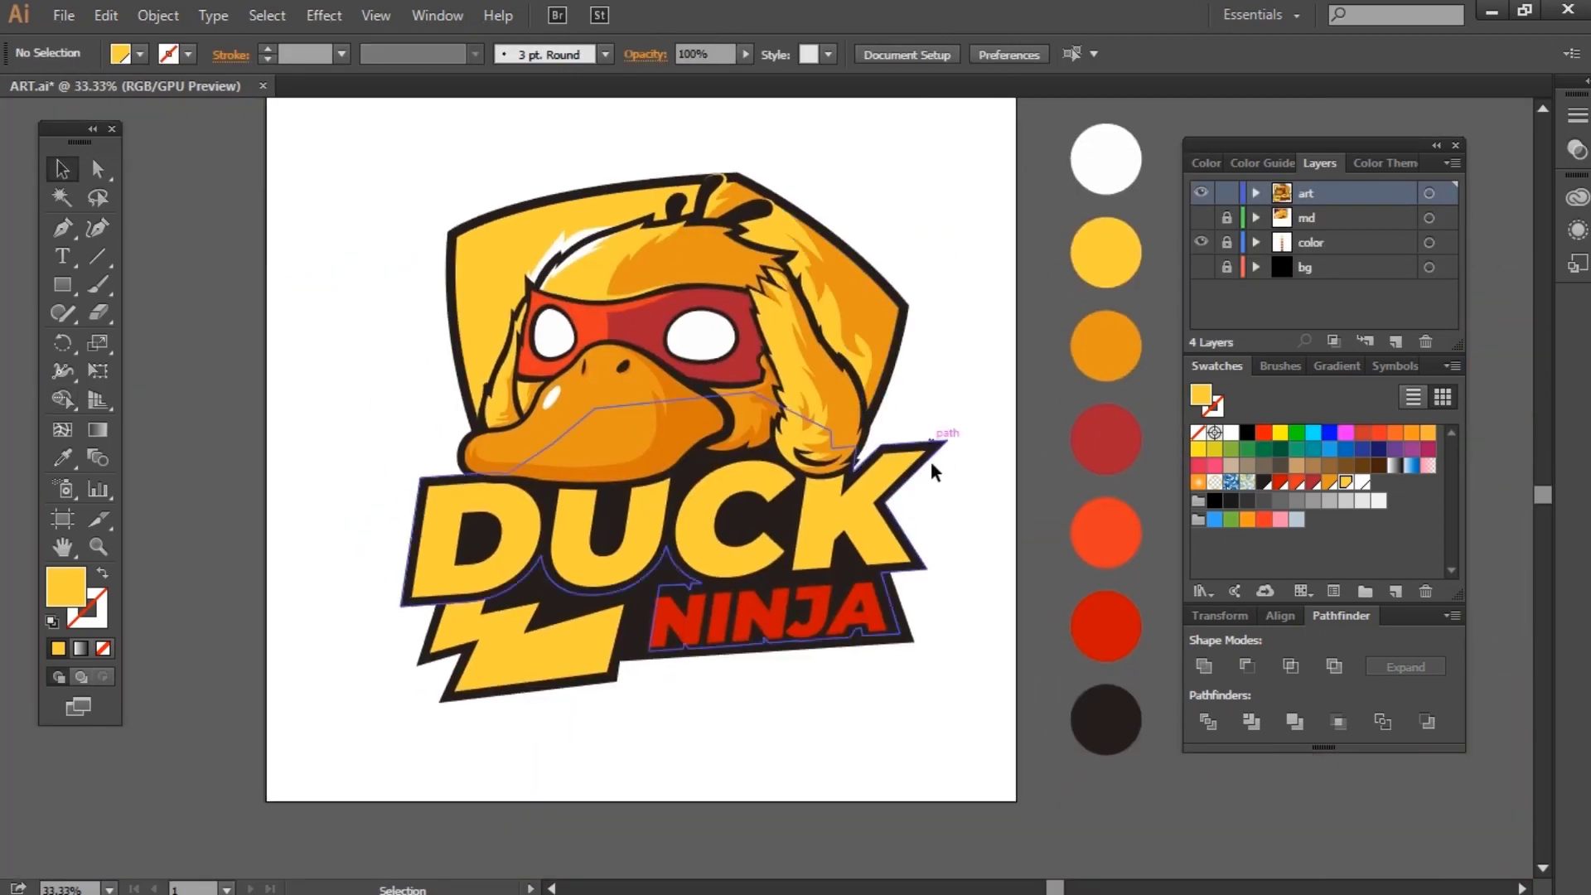
left_click(931, 460)
Step: Create an offset path outline around the DUCK lettering
left_click(959, 522)
left_click(877, 514)
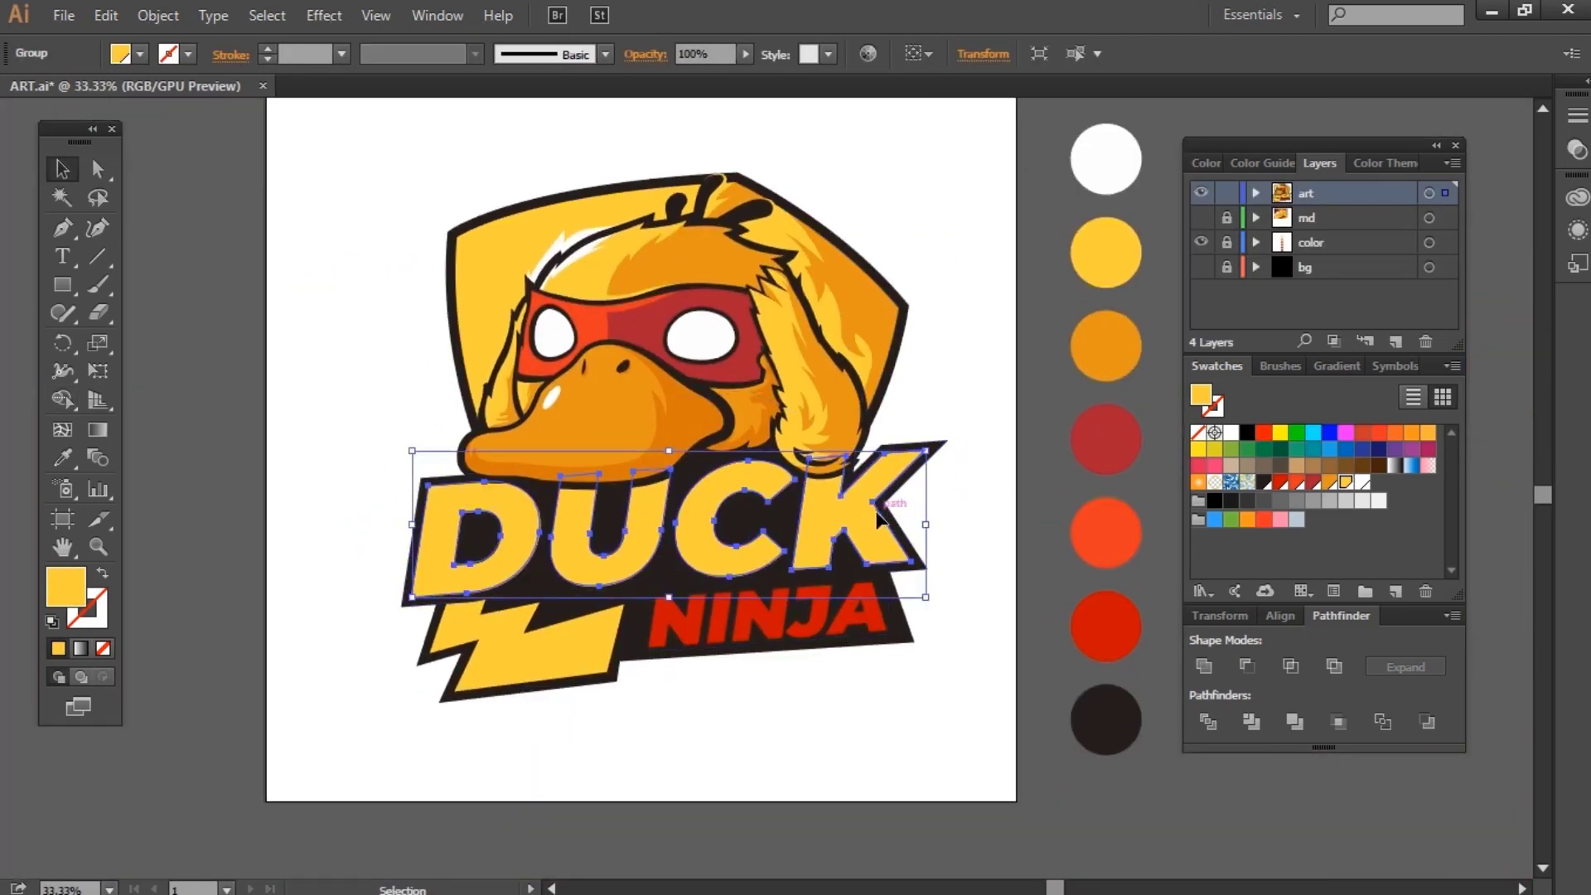
left_click(168, 17)
left_click(531, 573)
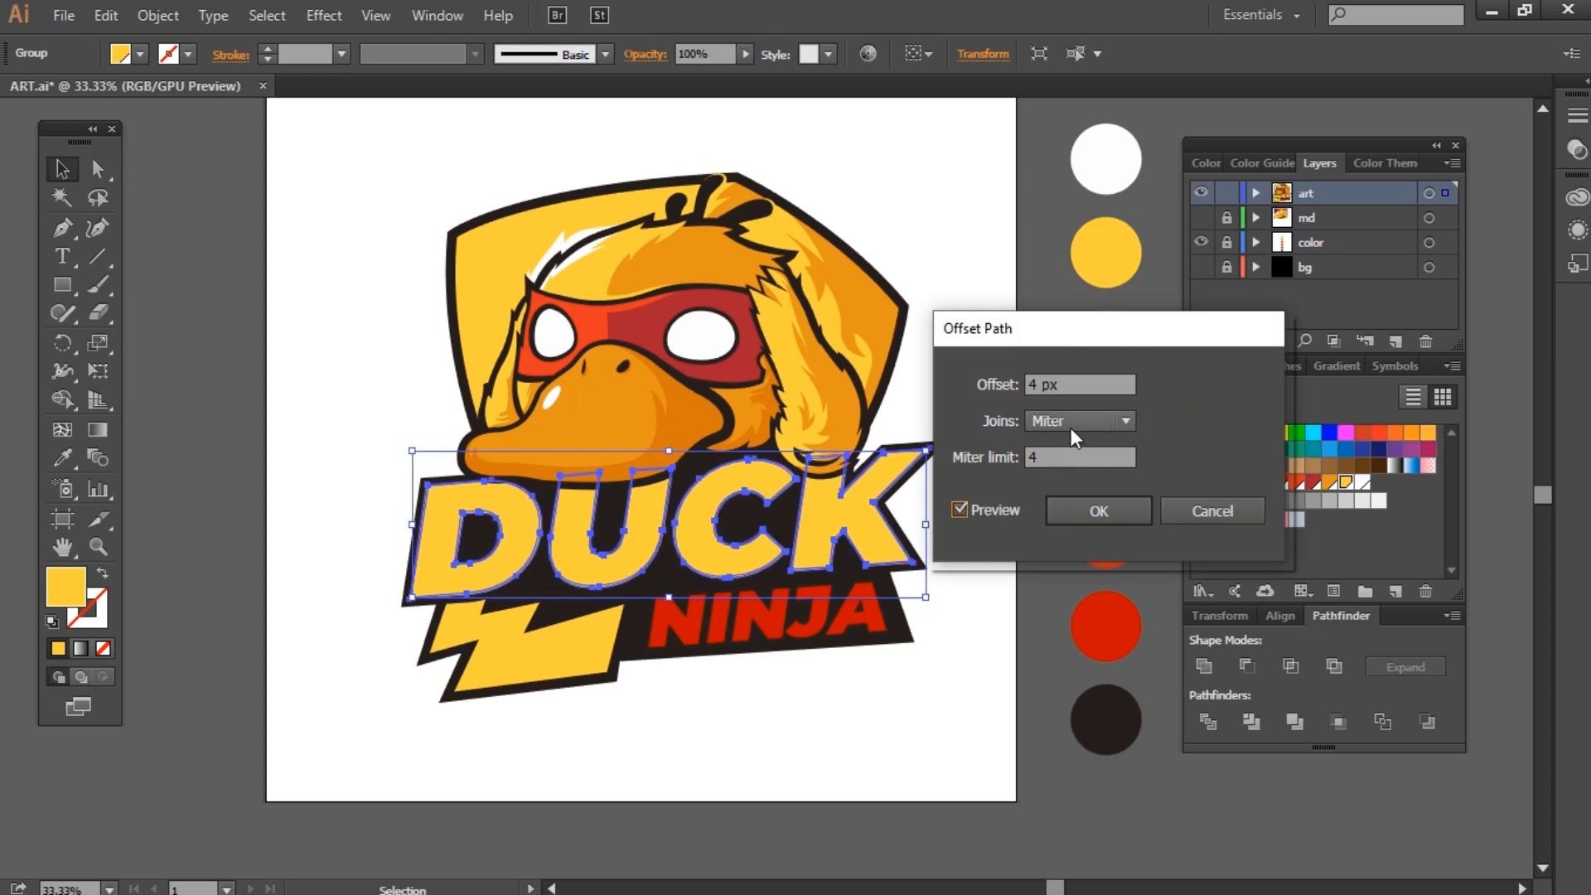
left_click(1099, 509)
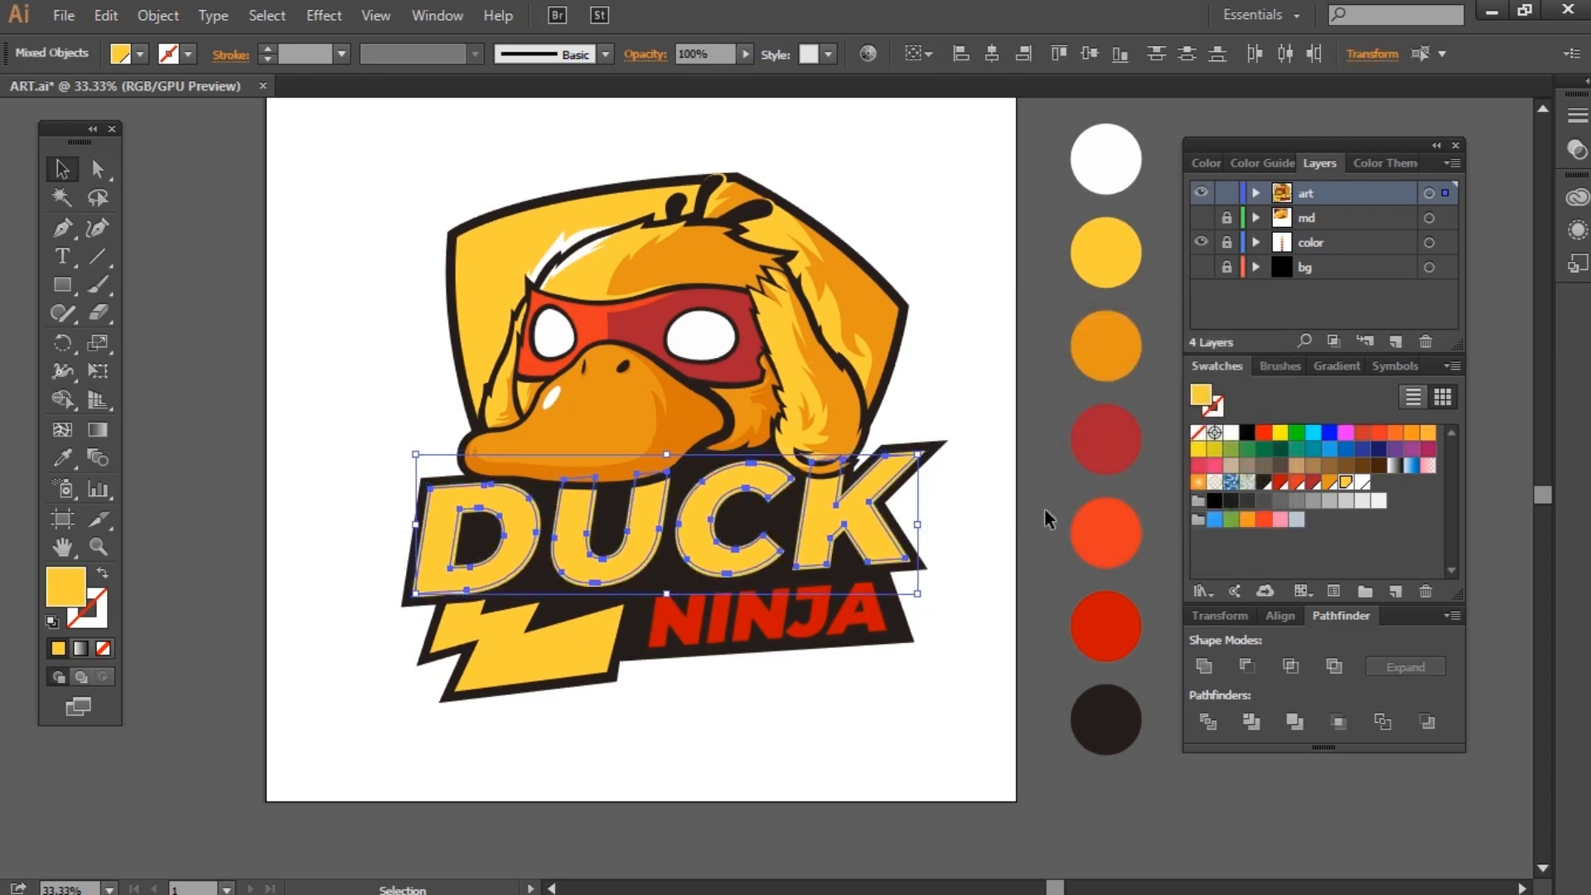
Step: Colour the offset DUCK outline orange using the Eyedropper
left_click(952, 515)
left_click(870, 514)
key("i")
left_click(1106, 345)
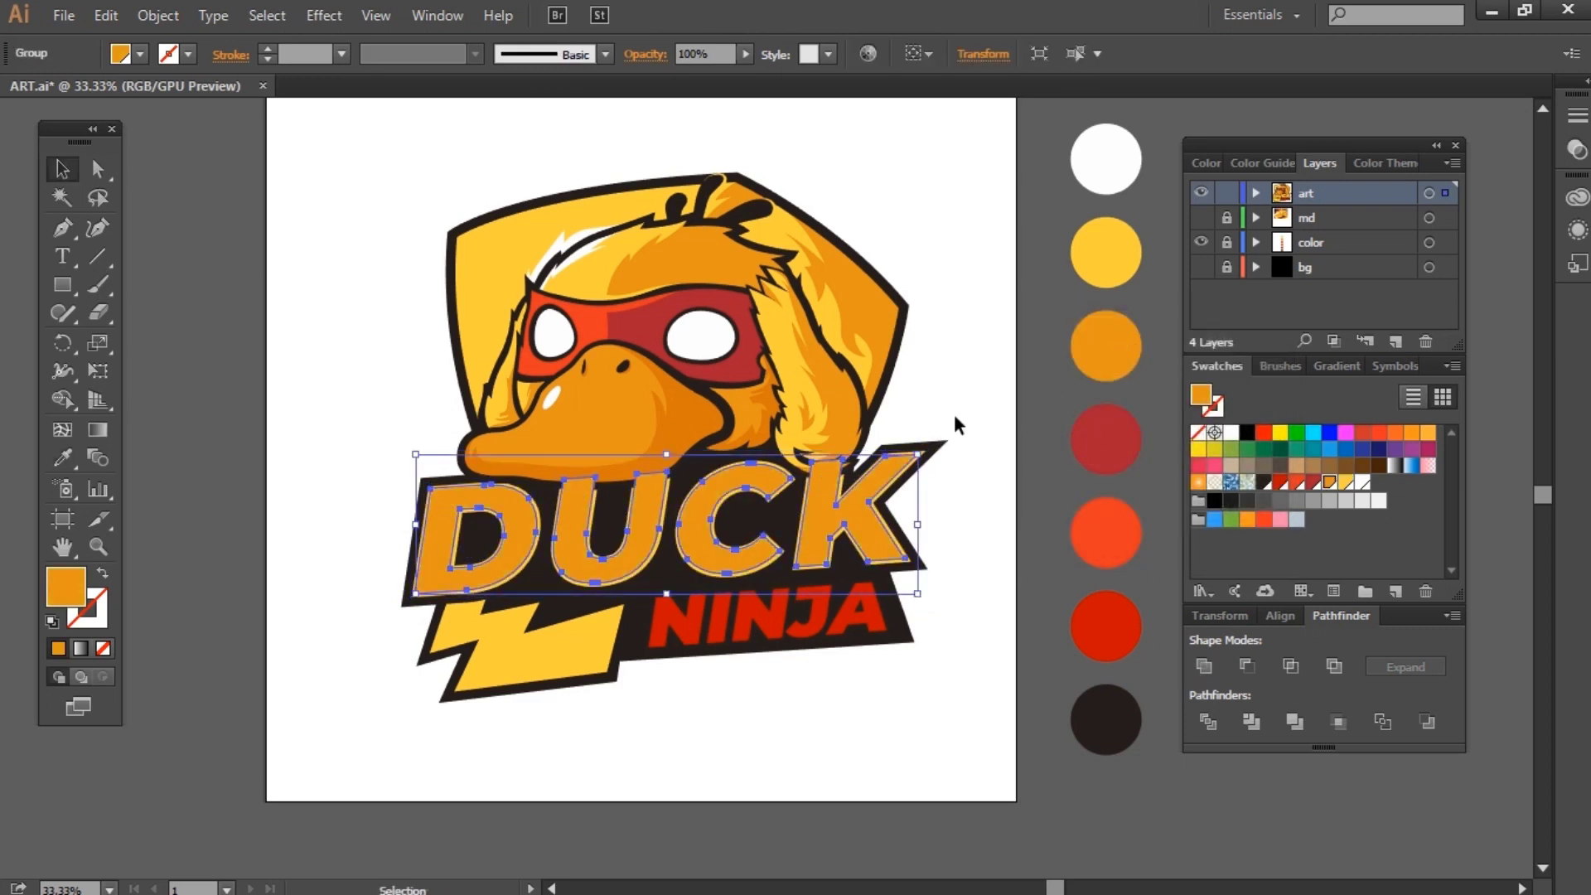
key("ctrl+plus")
double_click(749, 521)
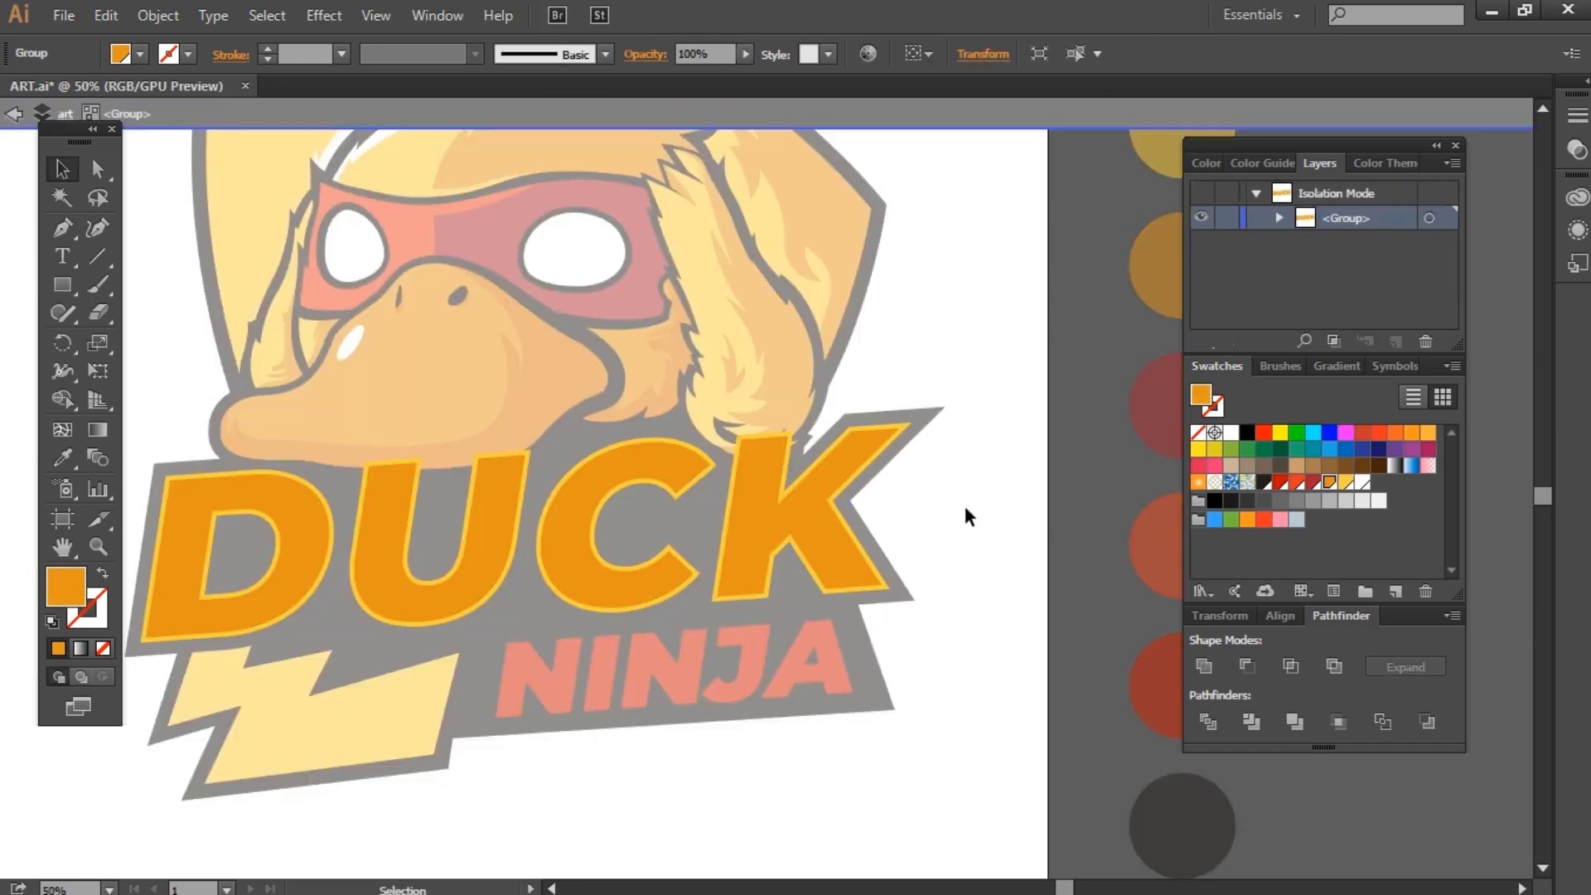
double_click(965, 505)
right_click(842, 524)
left_click(839, 525)
Step: Pen-draw a banner shape across the DUCK lettering
left_click_drag(953, 526, 1036, 497)
key("p")
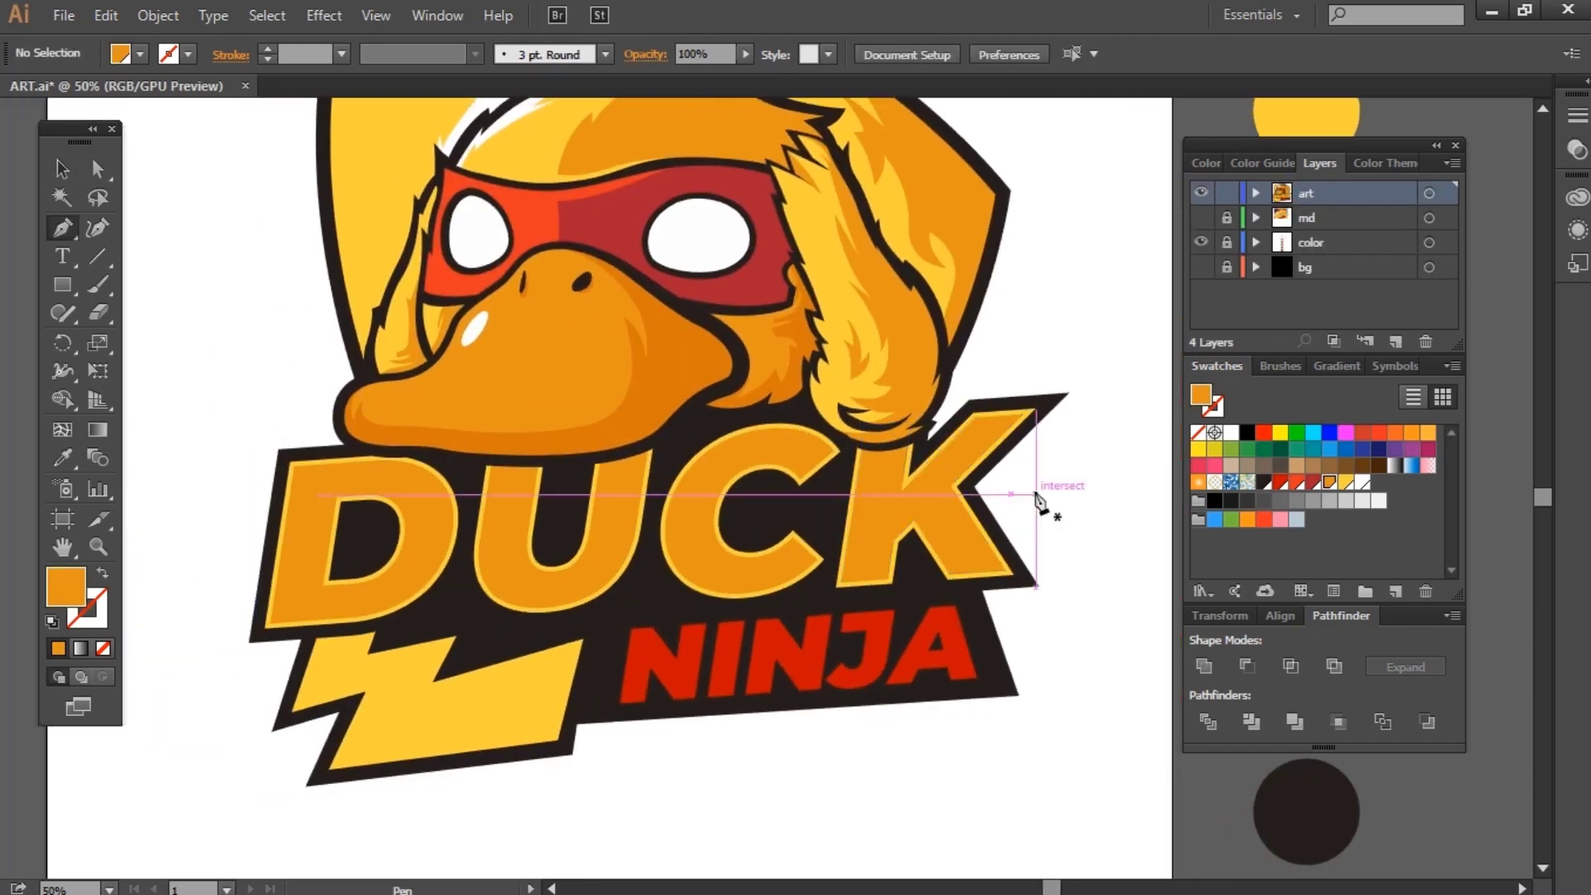
left_click(265, 548)
left_click(994, 500)
left_click(1062, 604)
left_click(923, 711)
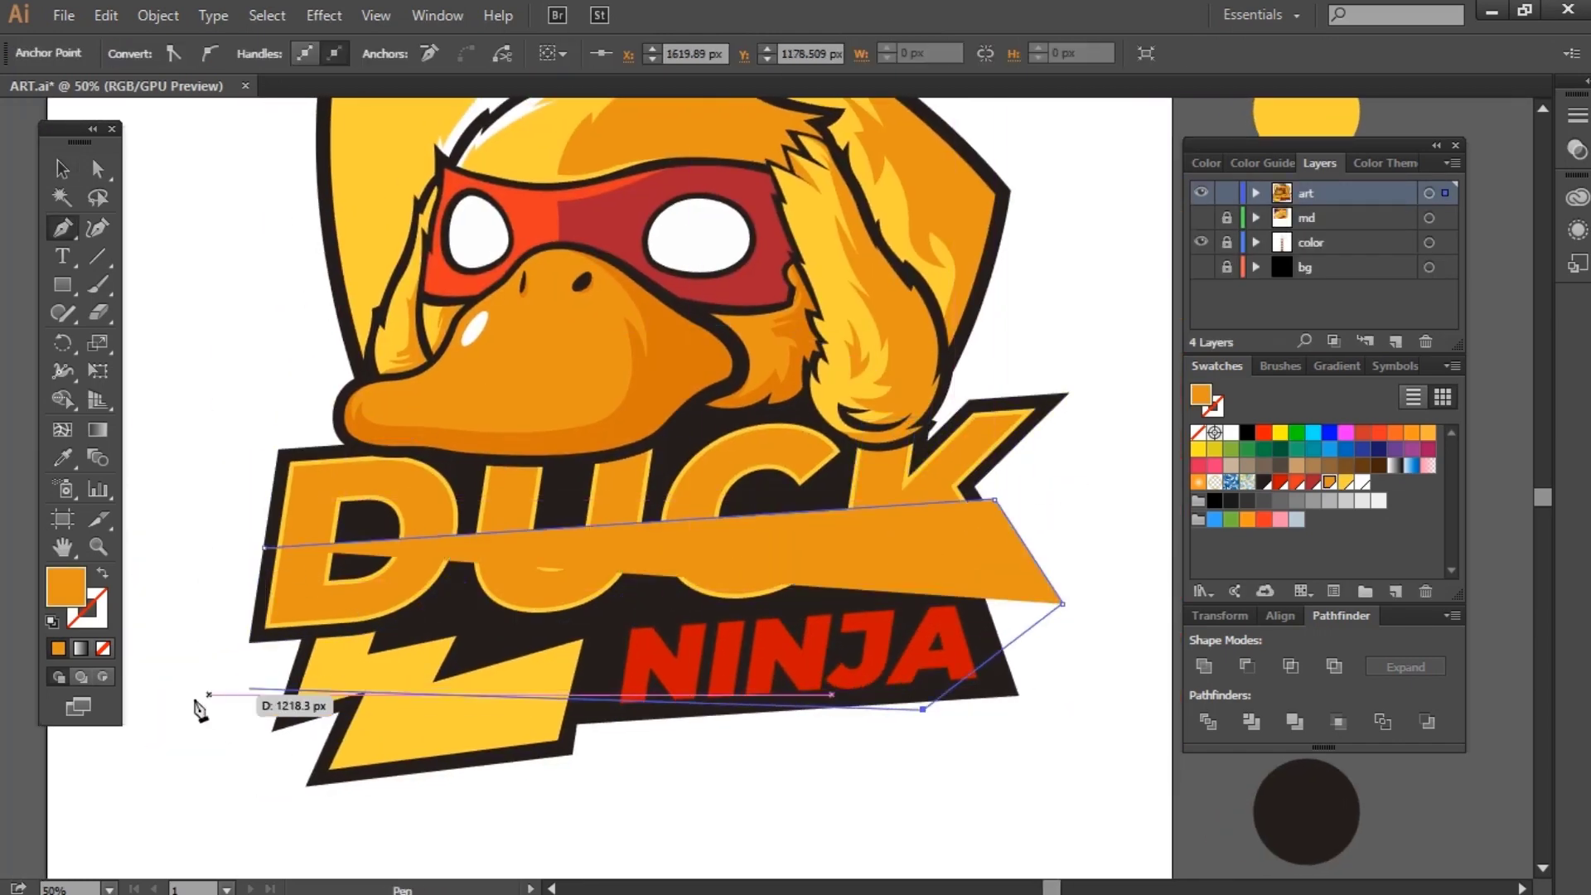
left_click(175, 697)
left_click(228, 580)
Step: Delete the banner areas outside the DUCK letters with Shape Builder and view the whole logo
left_click(265, 549)
left_click(375, 471, "shift")
key("shift+m")
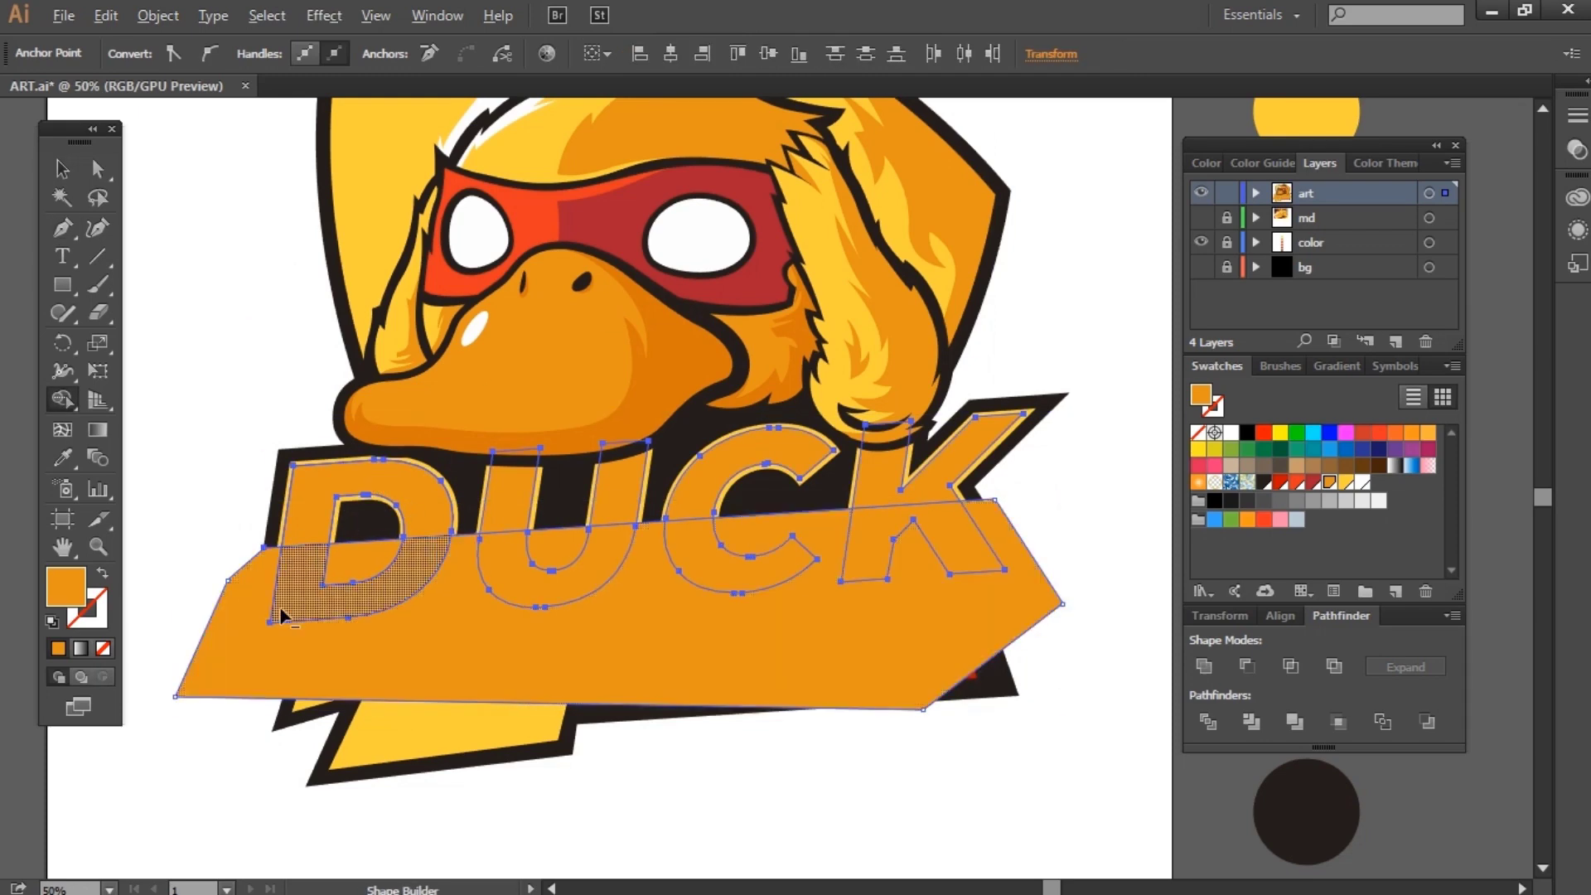
left_click(443, 655, "alt")
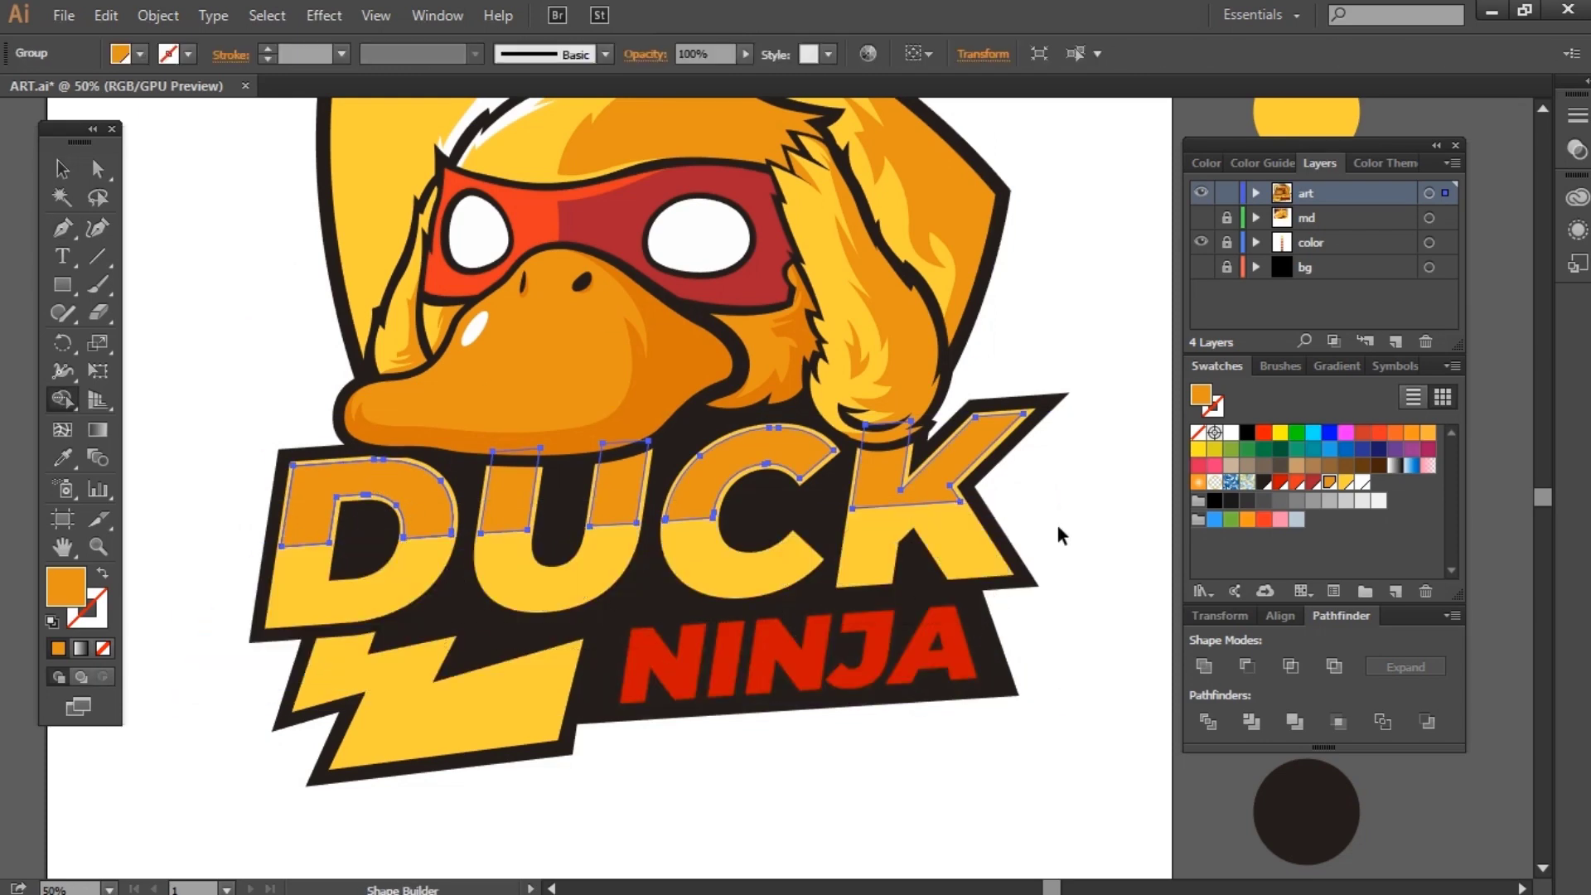
left_click(1030, 484)
key("ctrl+minus")
key("ctrl+minus")
left_click_drag(1075, 468, 916, 510)
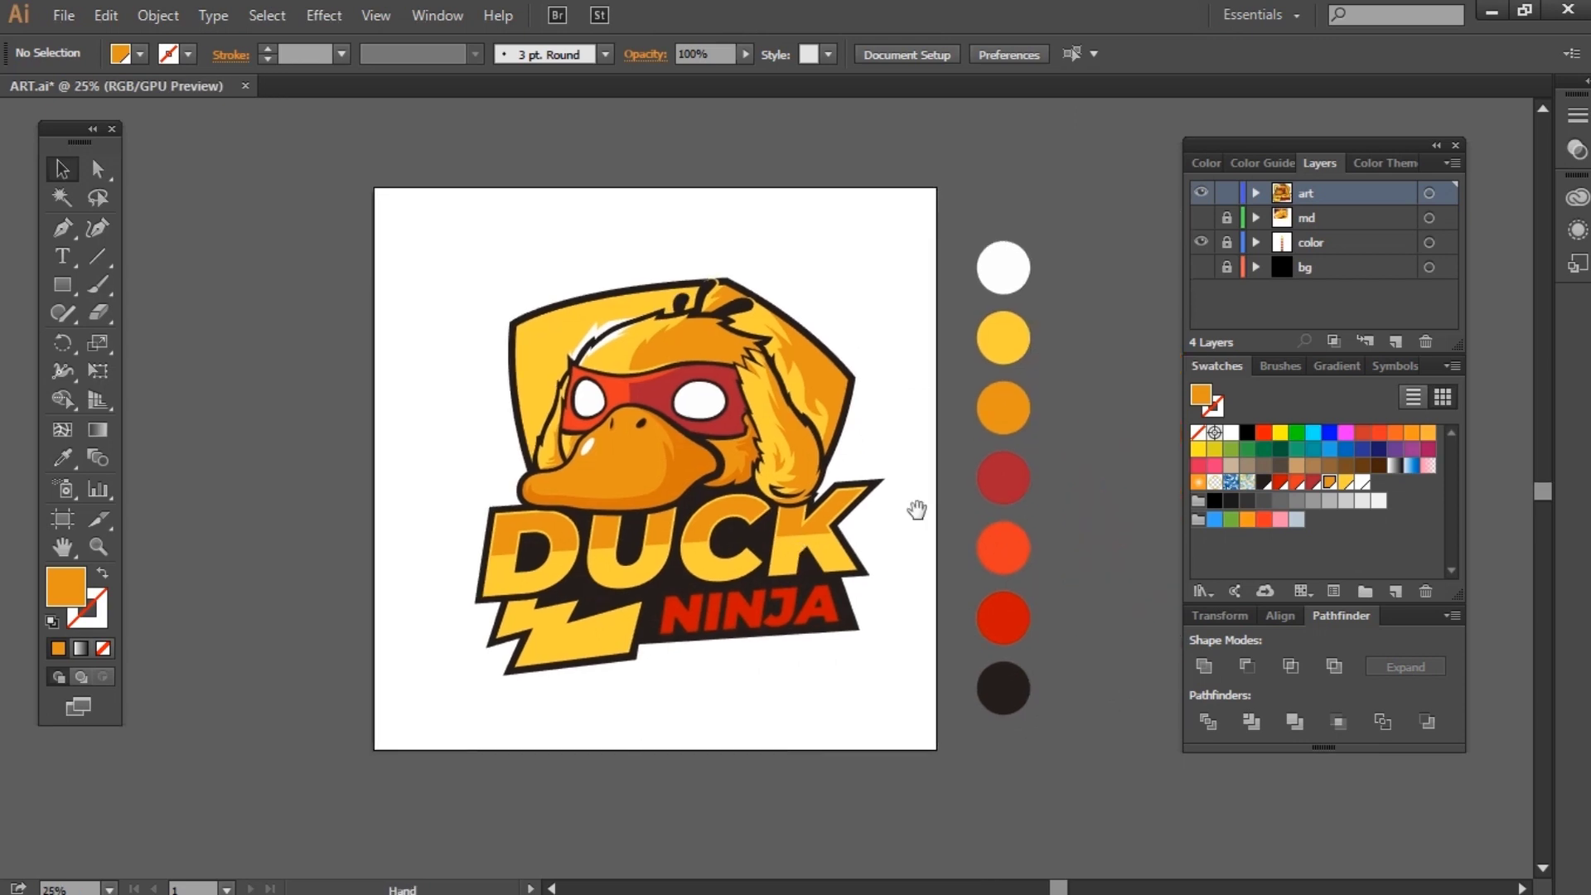
Step: Fill the duck artwork yellow and add a 28 px Offset Path outline around it
left_click_drag(850, 655, 881, 658)
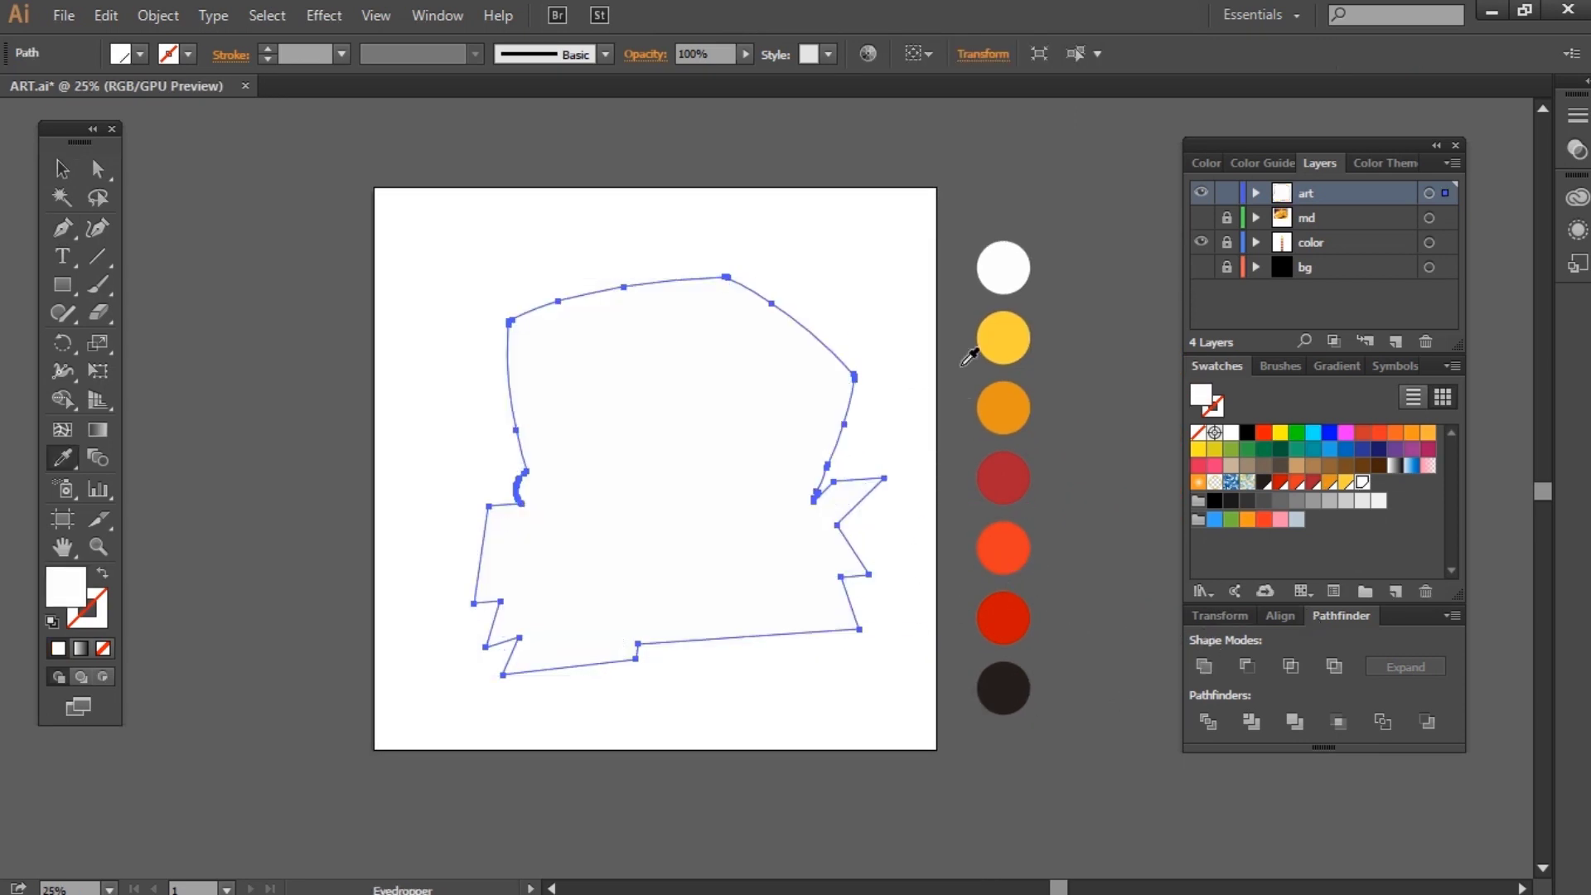
left_click(1003, 338)
key("v")
left_click(746, 414)
left_click(158, 15)
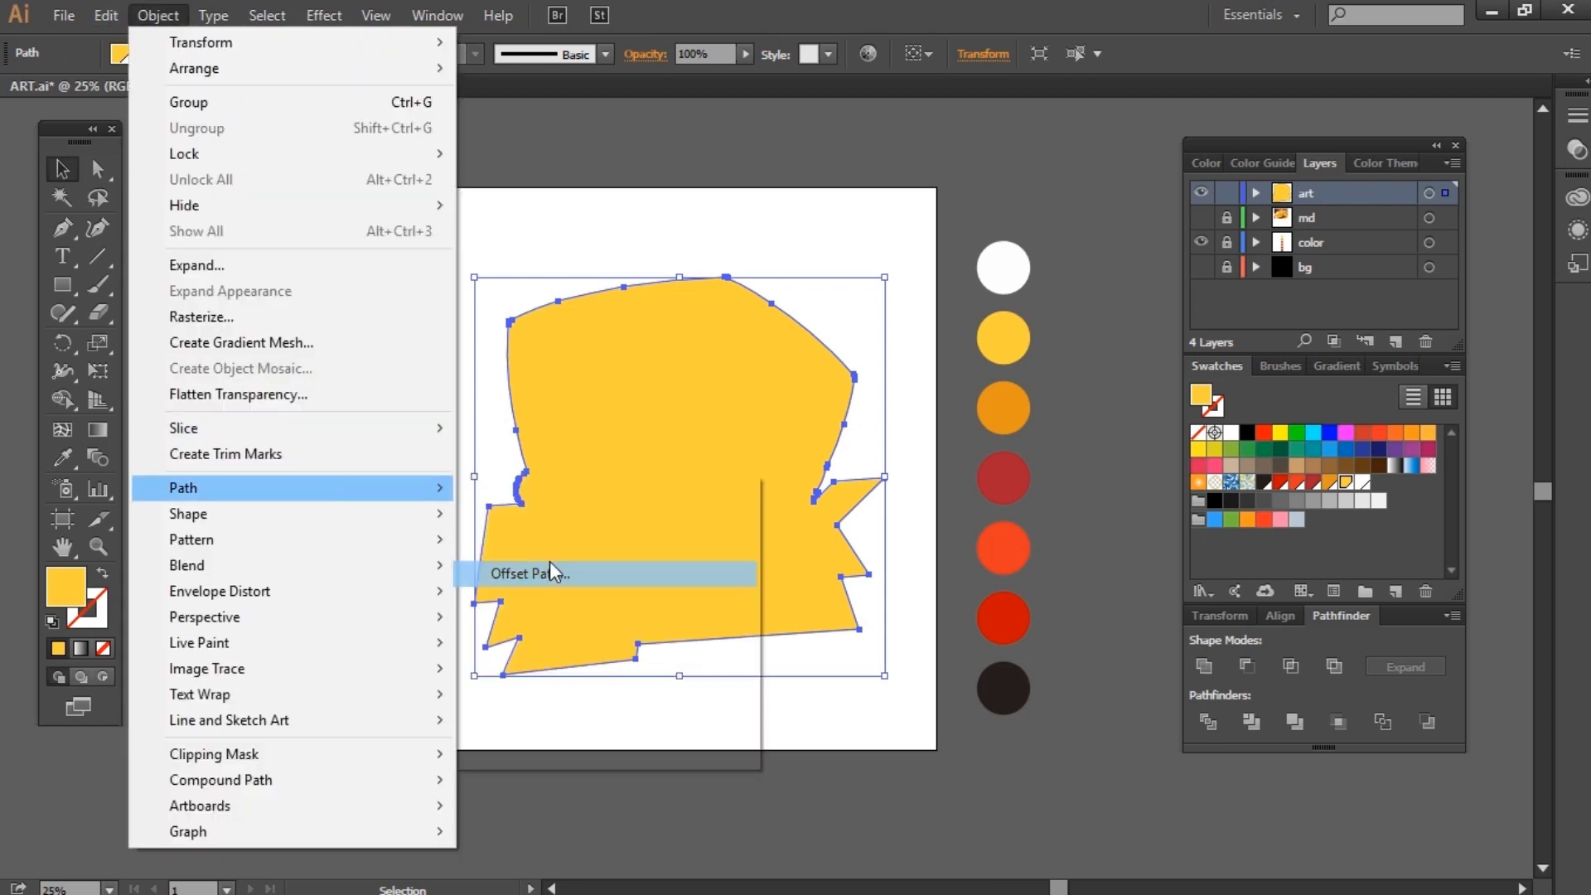
left_click(550, 572)
double_click(1081, 385)
type("8")
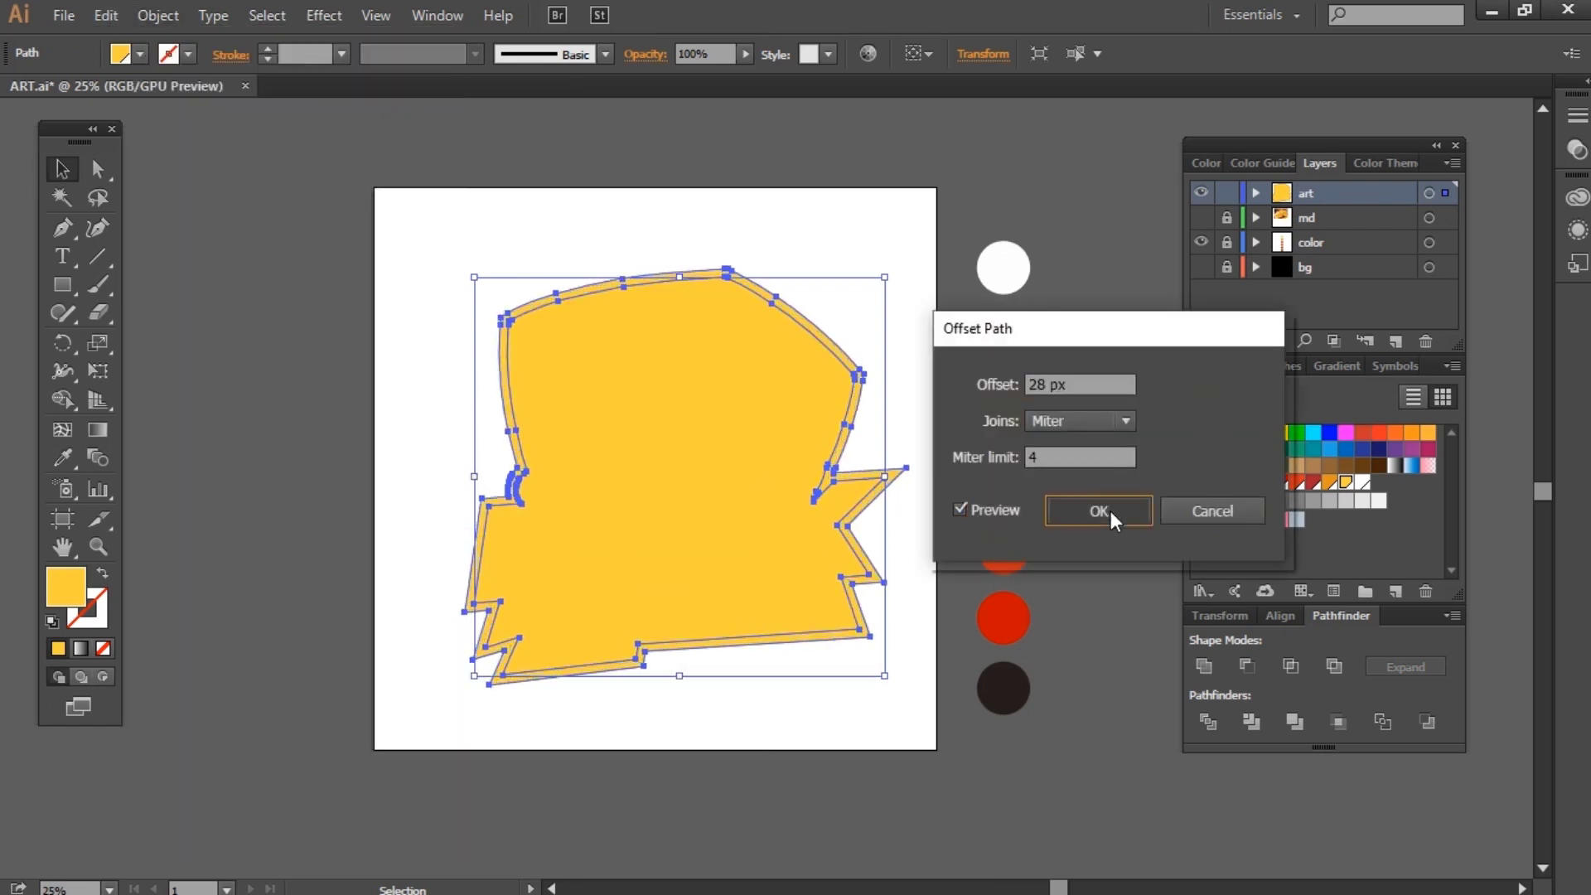
left_click(1110, 510)
left_click(787, 711)
Step: Draw a four-sided yellow tab beneath NINJA
scroll(650, 661, "up", 1)
key("p")
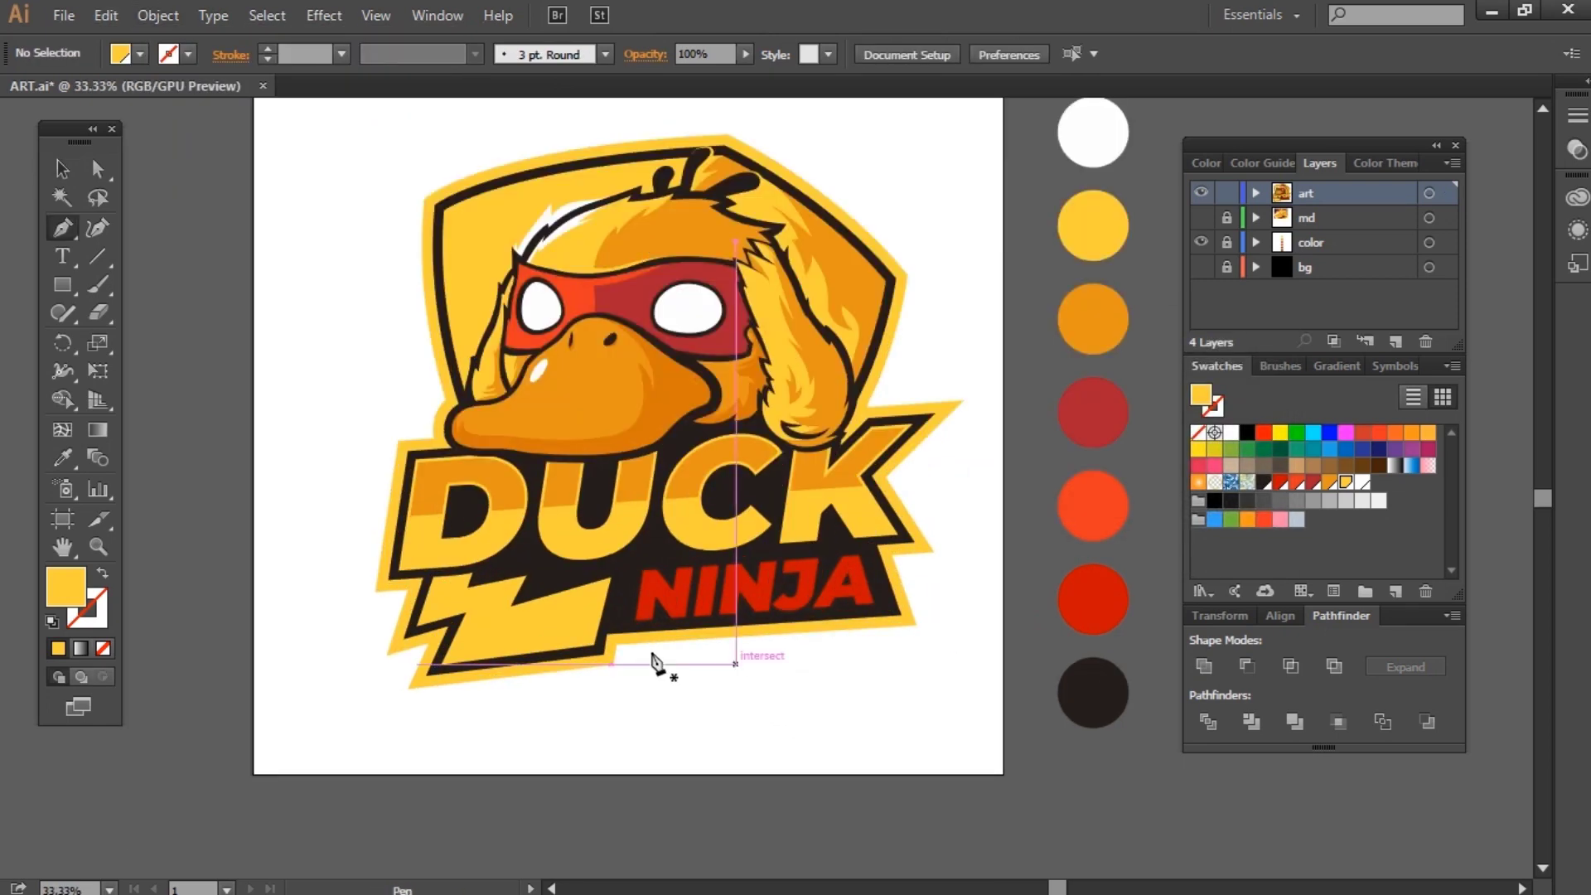
scroll(625, 651, "up", 3)
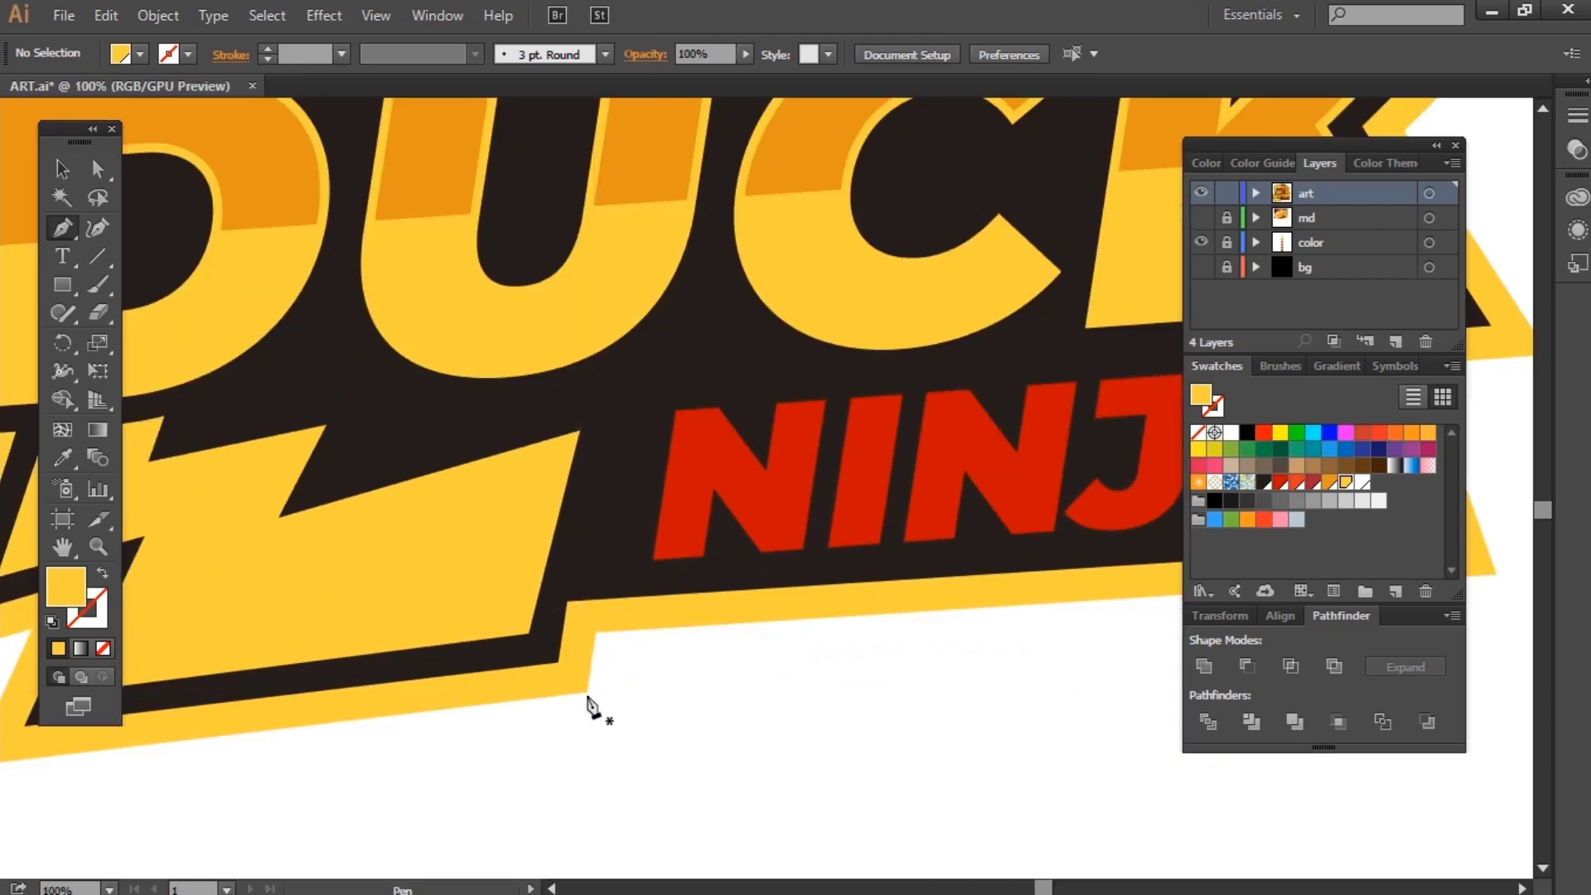
left_click(914, 670)
left_click(930, 578)
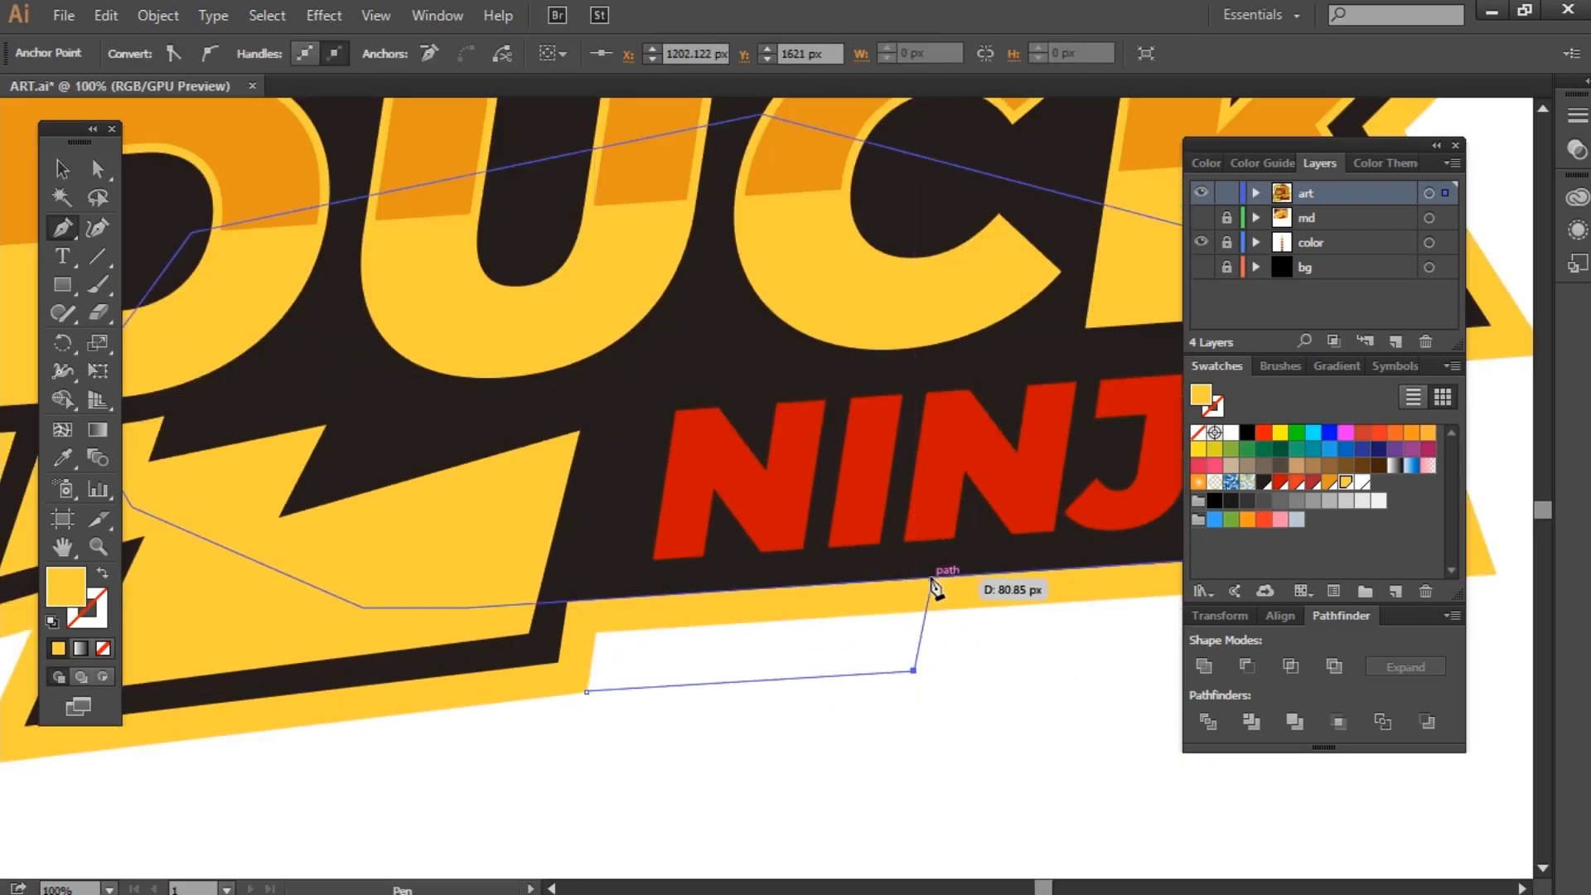
left_click(566, 600)
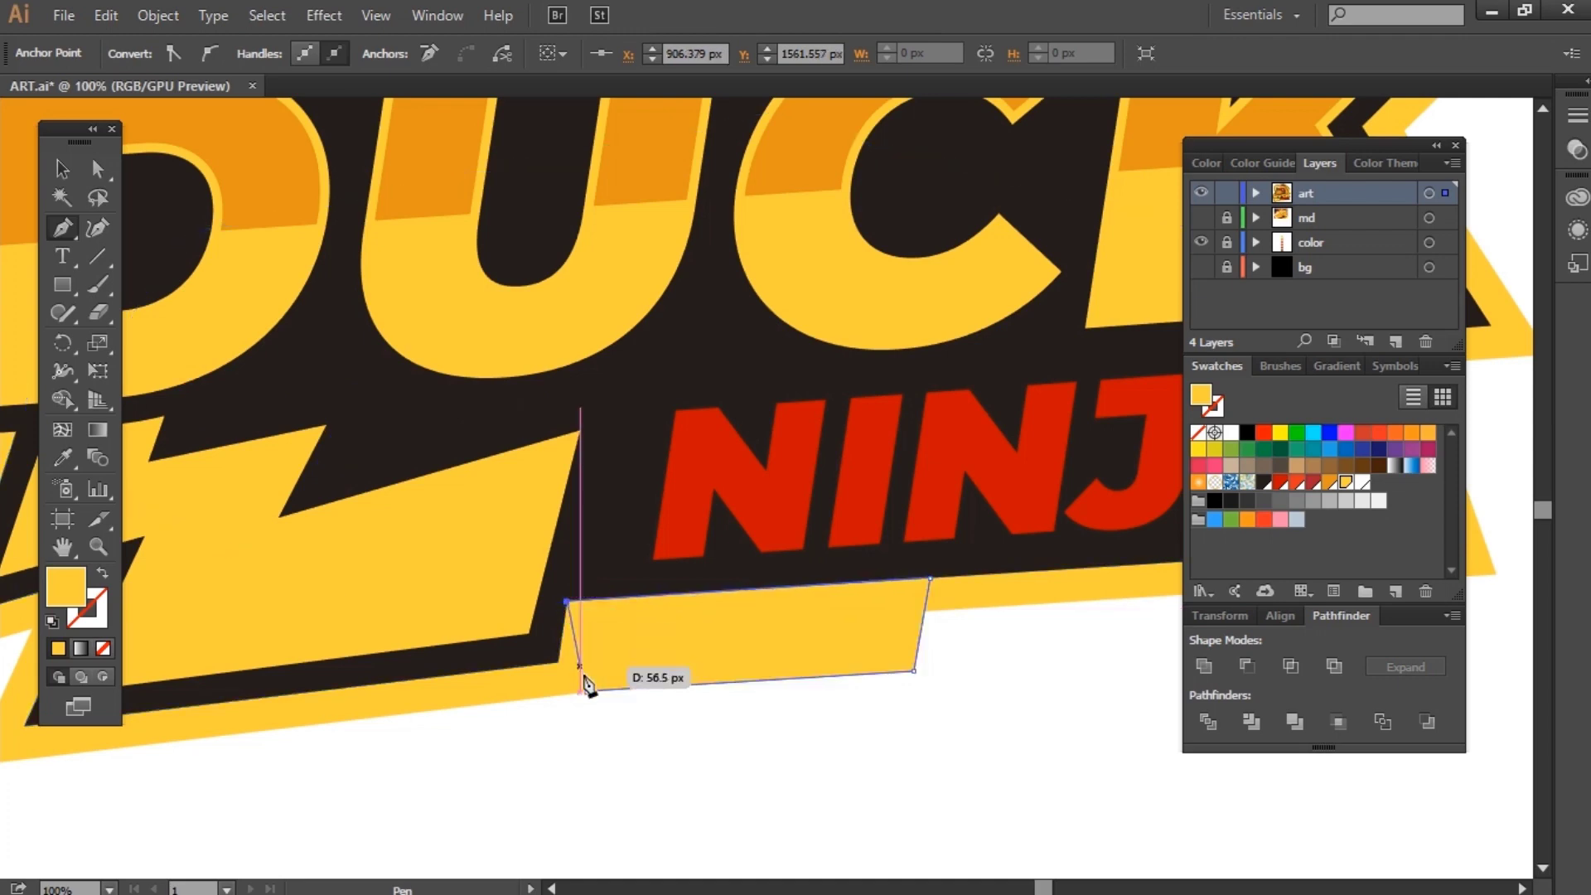
left_click(962, 608)
Step: Drag the tab's corner anchors outward and align its top-right corner with the banner edge
scroll(961, 609, "down", 4)
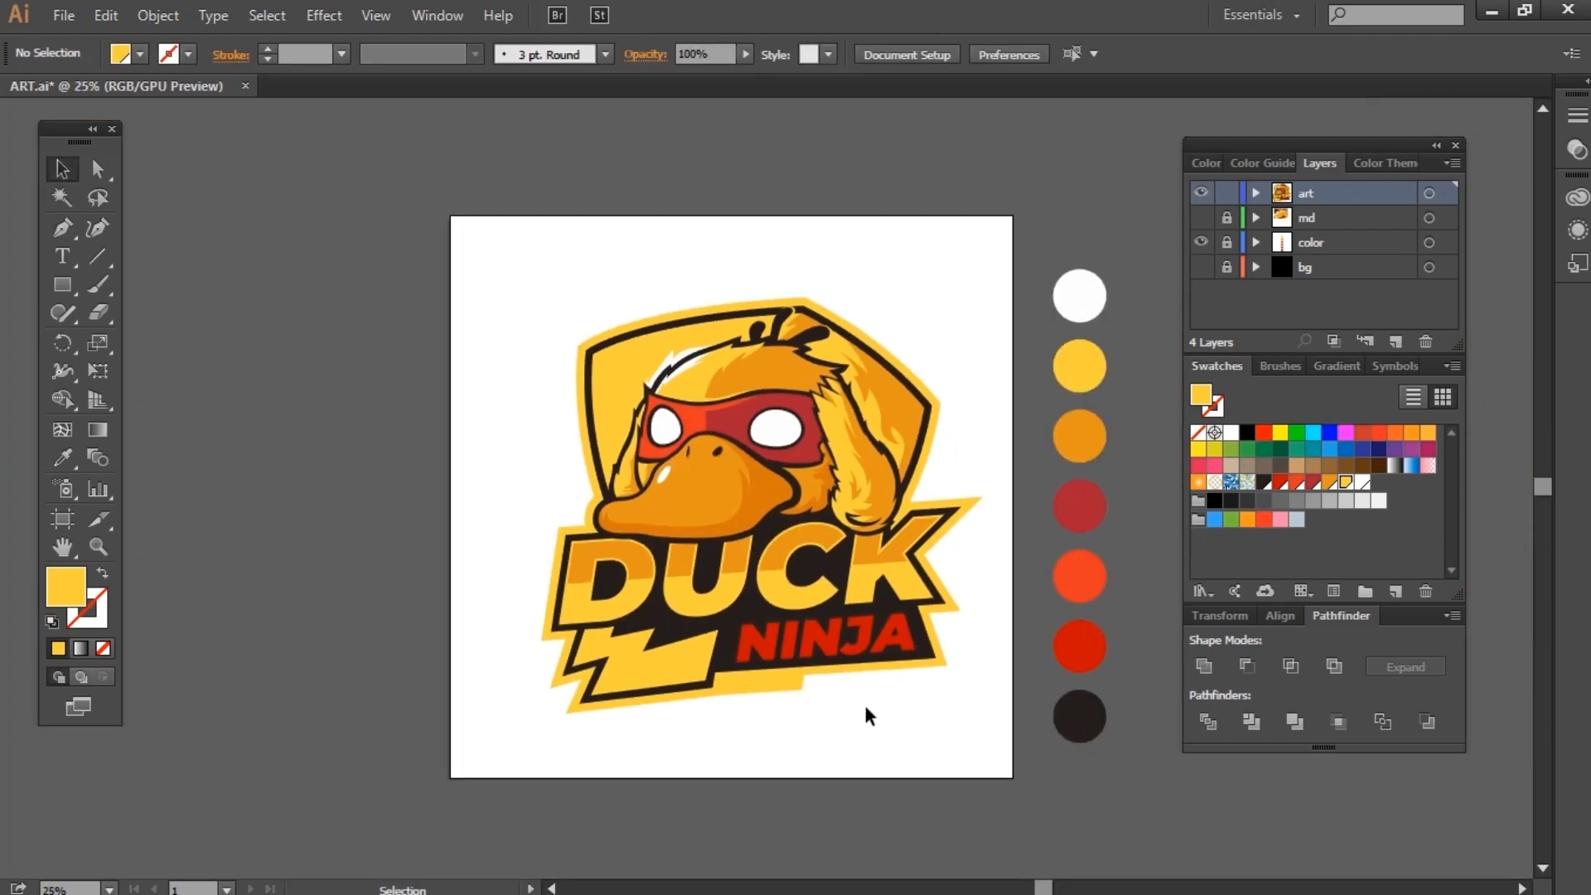
scroll(863, 703, "up", 1)
key("a")
scroll(744, 684, "up", 4)
left_click_drag(613, 687, 590, 705)
left_click_drag(916, 687, 911, 703)
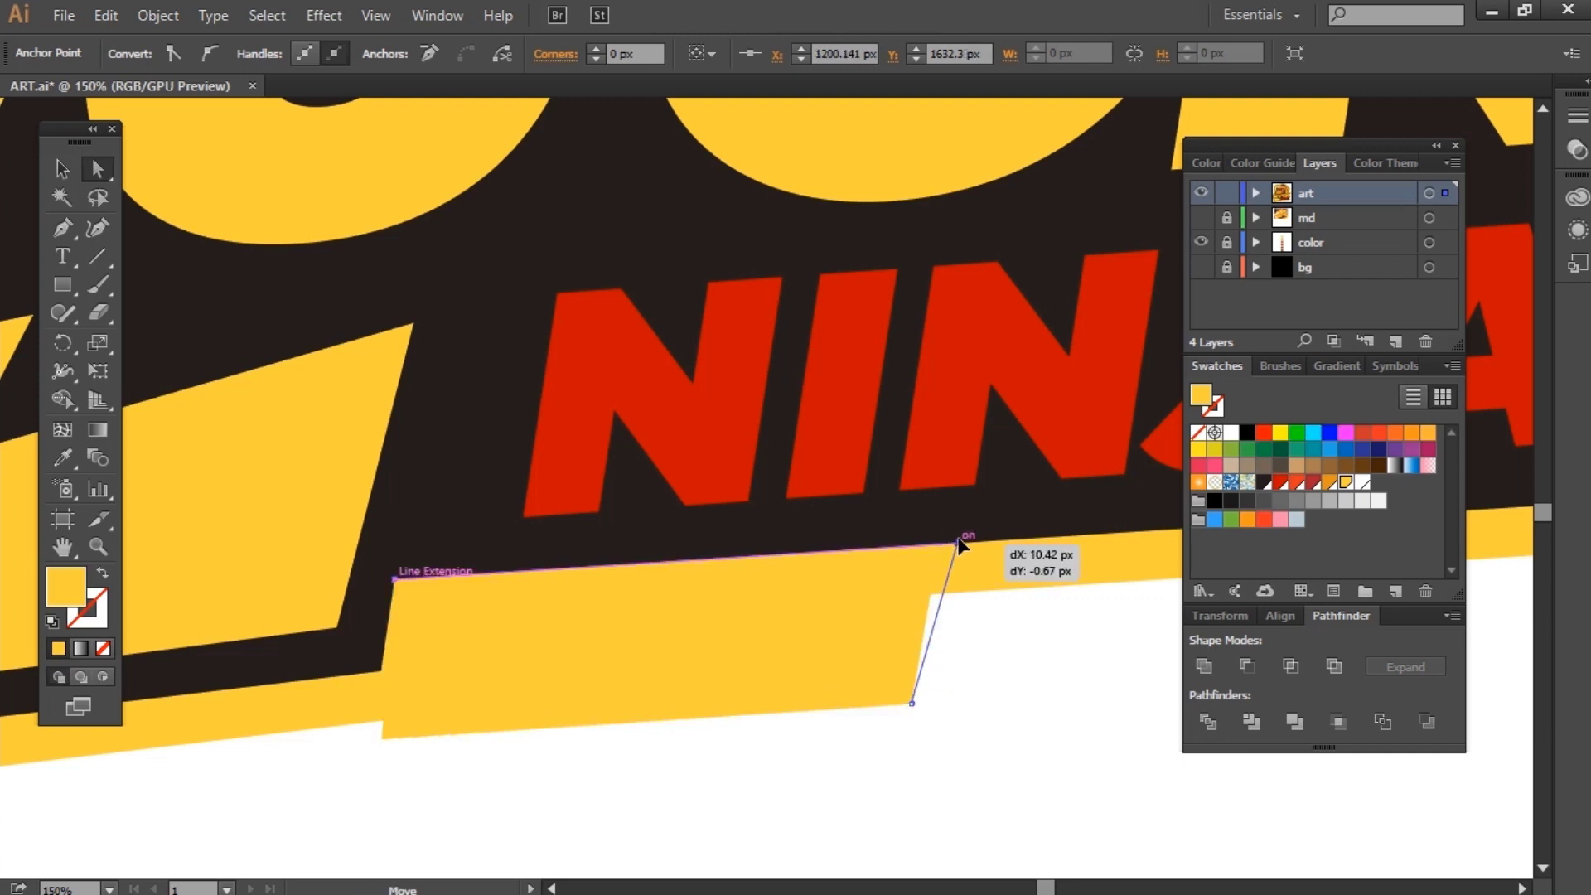
left_click_drag(945, 543, 945, 544)
left_click(973, 649)
key("ctrl+minus")
key("ctrl+minus")
key("ctrl+minus")
Step: Add the EST year tag text, shrink it and move it beneath NINJA
key("t")
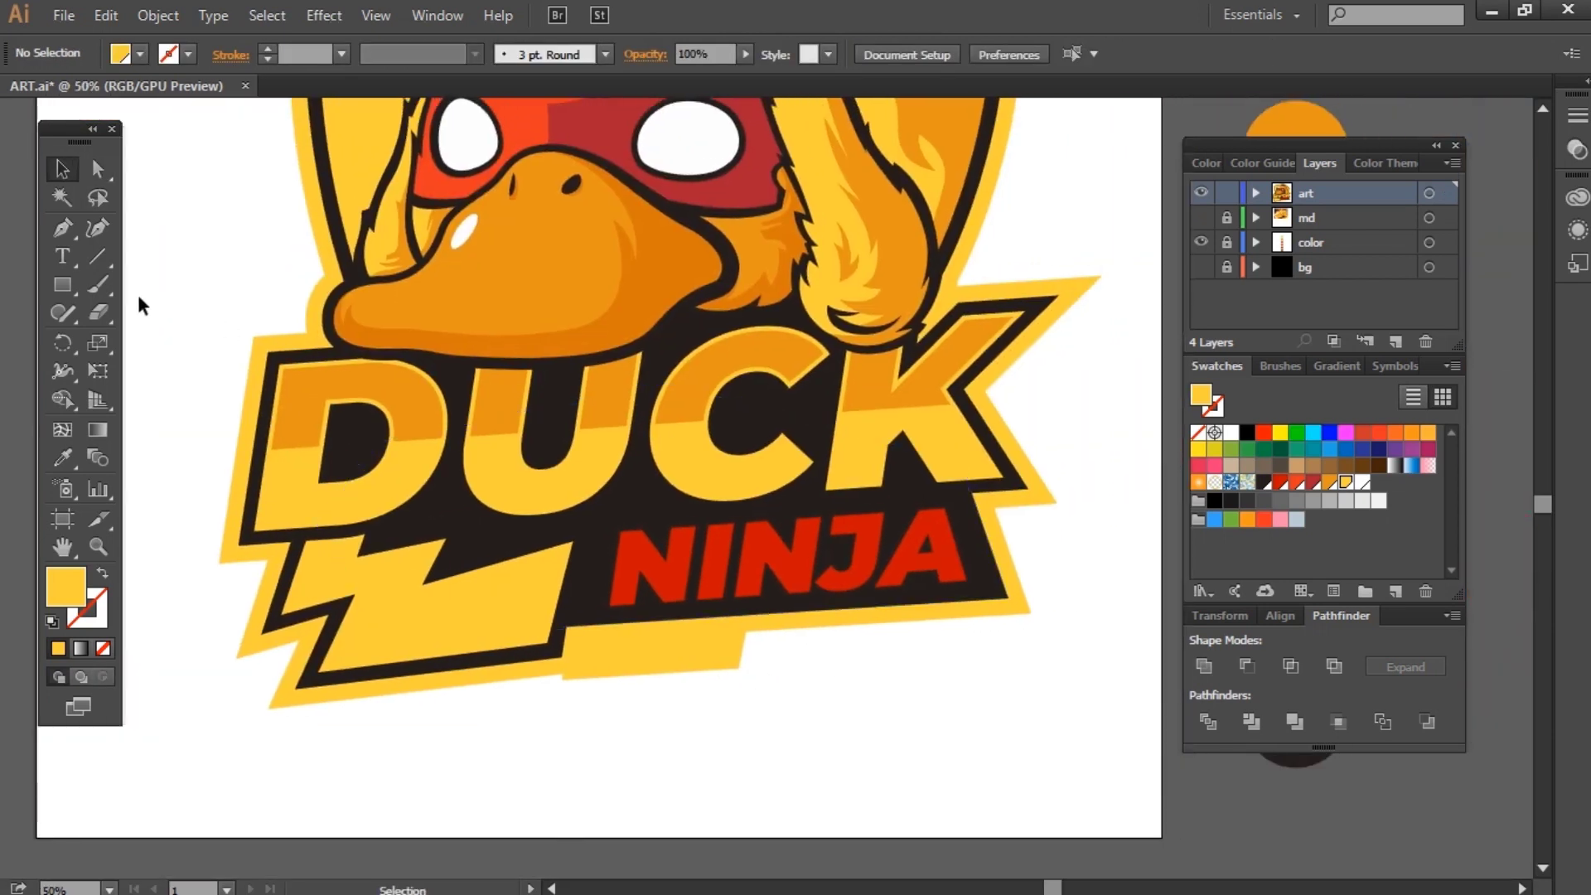
left_click(494, 760)
type("EST 1985")
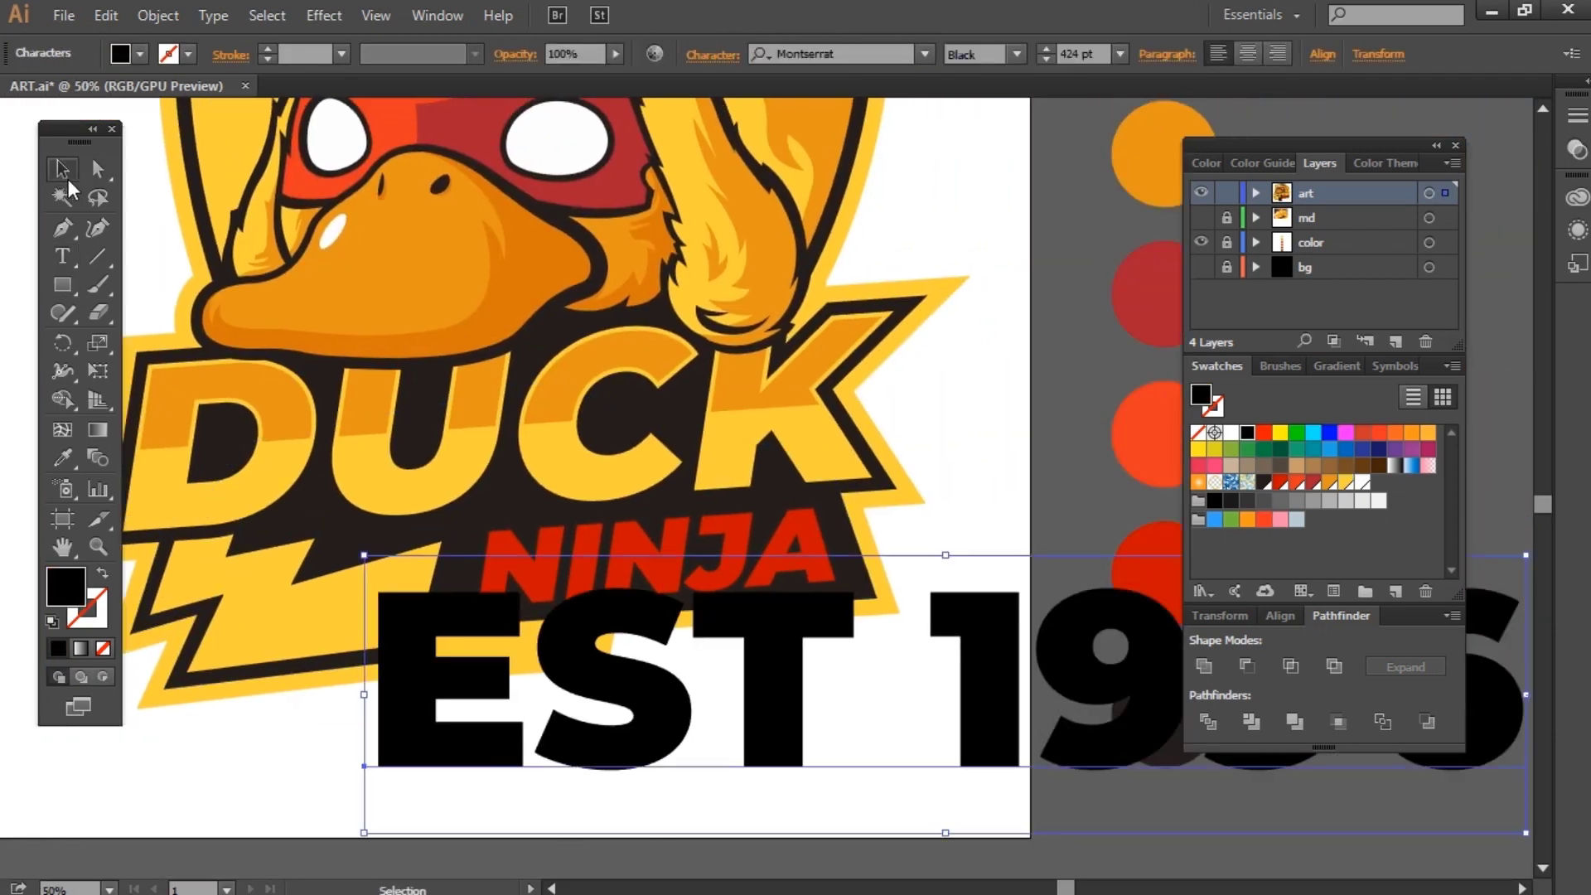
left_click_drag(364, 554, 796, 688)
left_click_drag(987, 713, 523, 713)
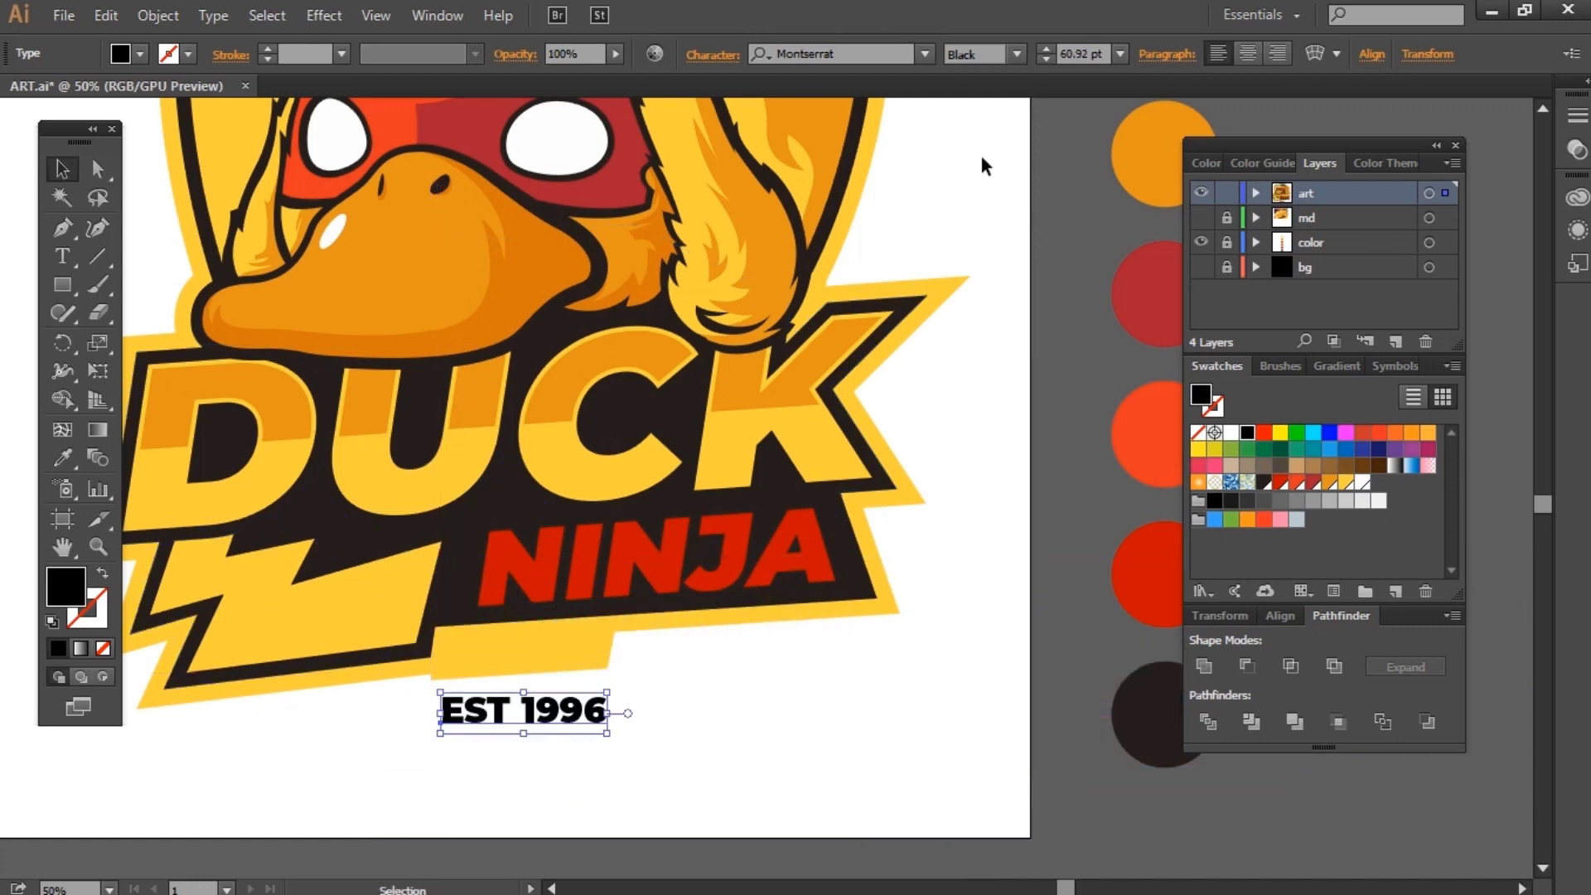
Step: Apply a UTM font to the EST tag text
left_click(837, 53)
type("utm")
scroll(1113, 451, "down", 8)
scroll(1055, 430, "down", 7)
scroll(1223, 559, "down", 4)
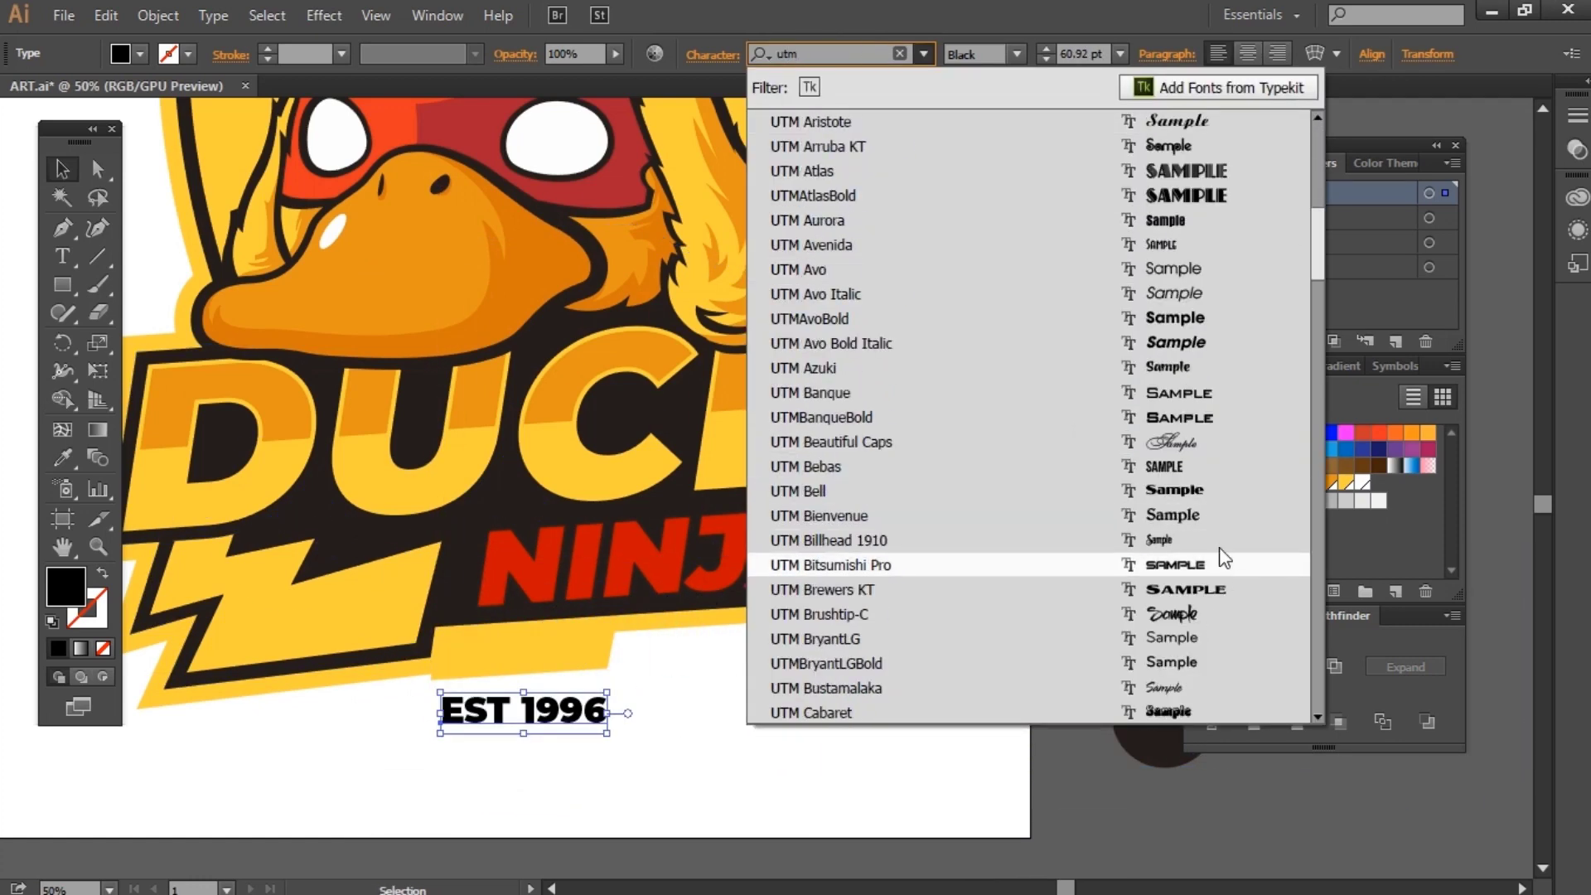
left_click(1177, 418)
Step: Place the EST tag onto the yellow tab and make it narrower
key("ctrl+1")
left_click_drag(636, 716, 637, 589)
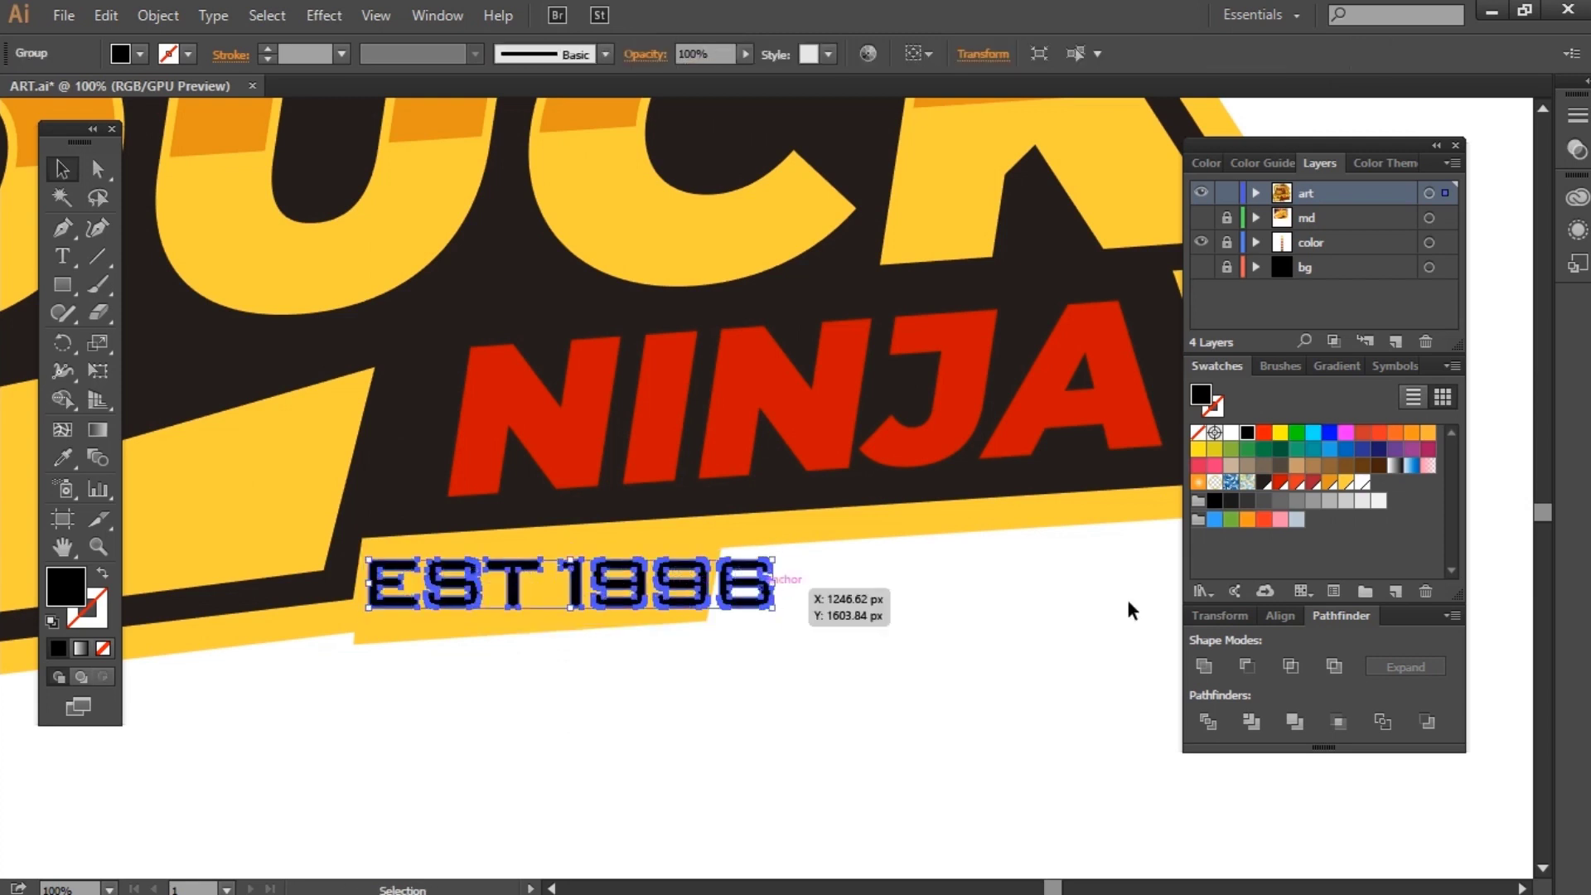
left_click(773, 609)
left_click(580, 584)
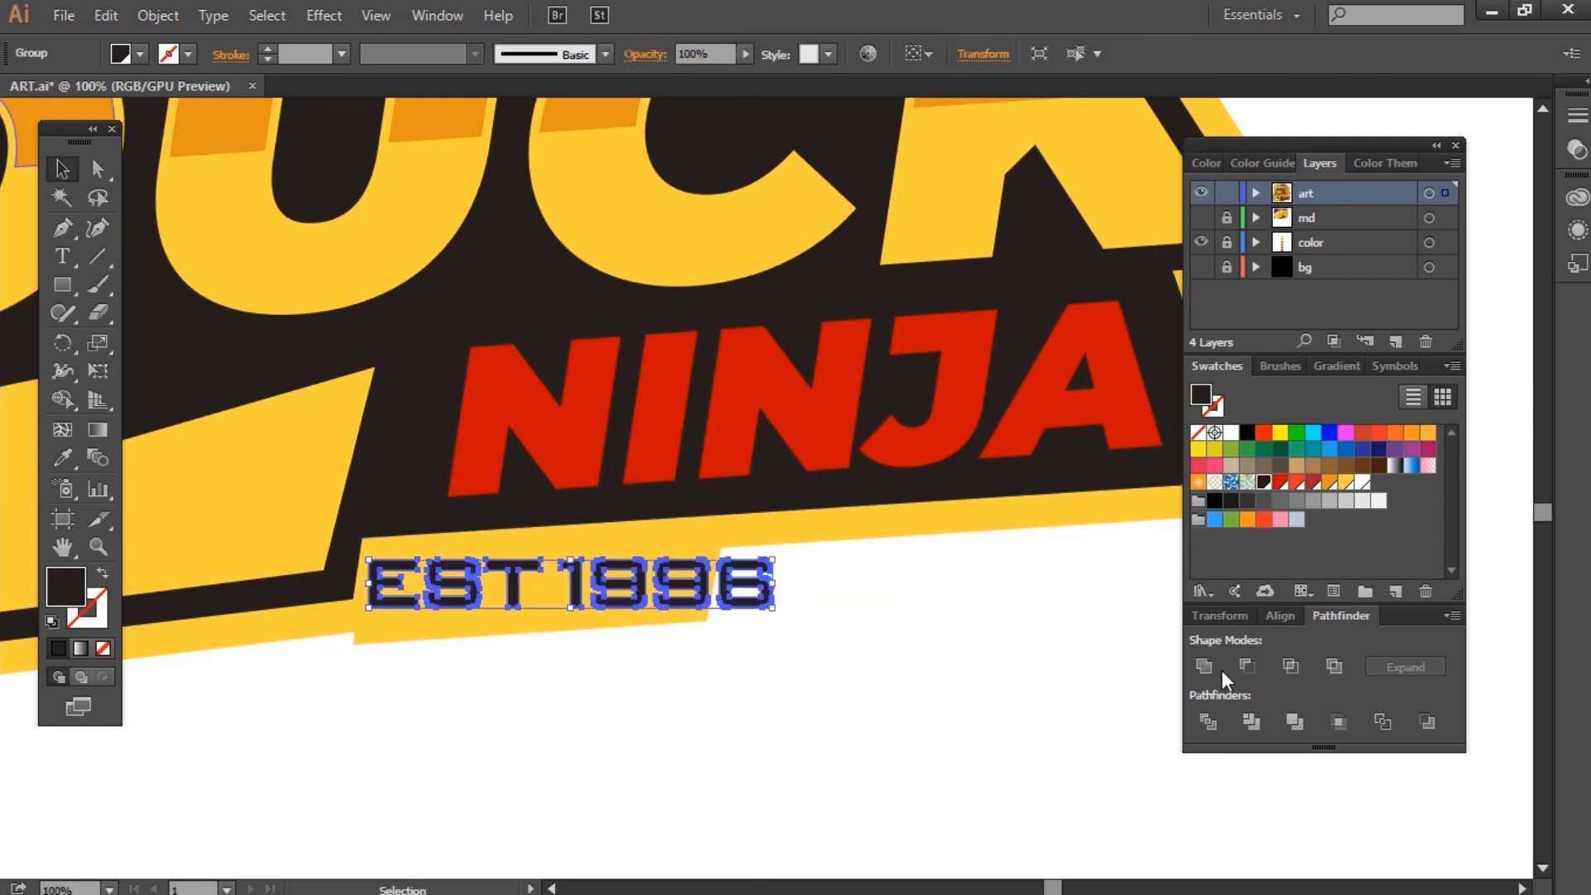
scroll(460, 590, "up", 1)
scroll(460, 590, "up", 1)
left_click(460, 585)
mouse_move(1084, 572)
left_mouse_down()
mouse_move(951, 572)
mouse_move(648, 504)
mouse_move(682, 487)
left_mouse_up()
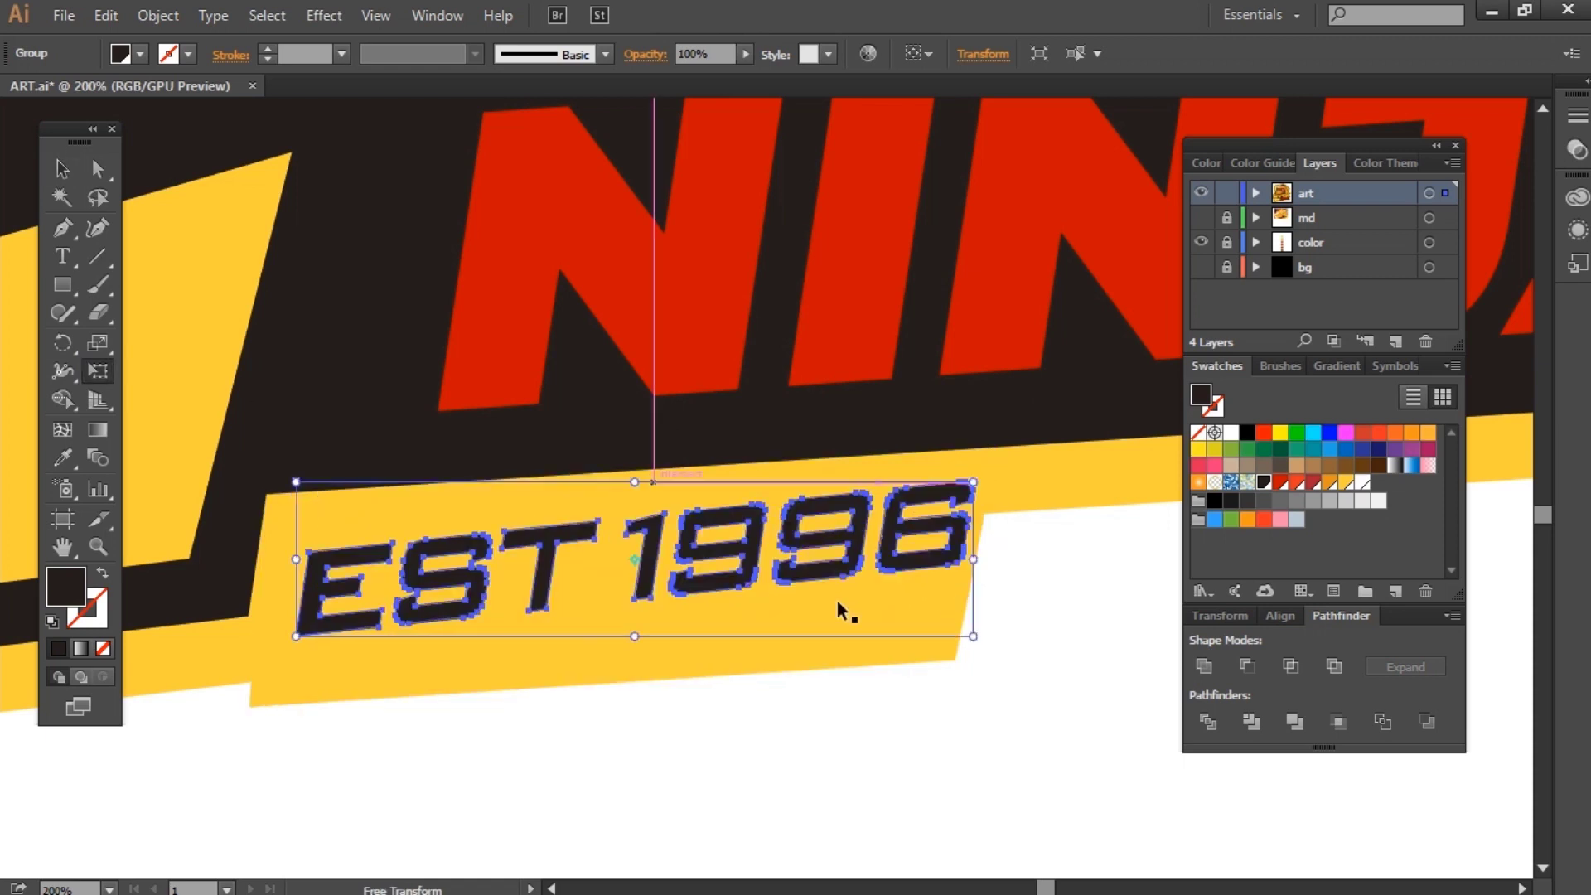
Step: Slant the EST tag text and enlarge it to fill the tab
key("v")
left_click(942, 530)
left_click(895, 547)
left_click_drag(249, 575, 291, 539)
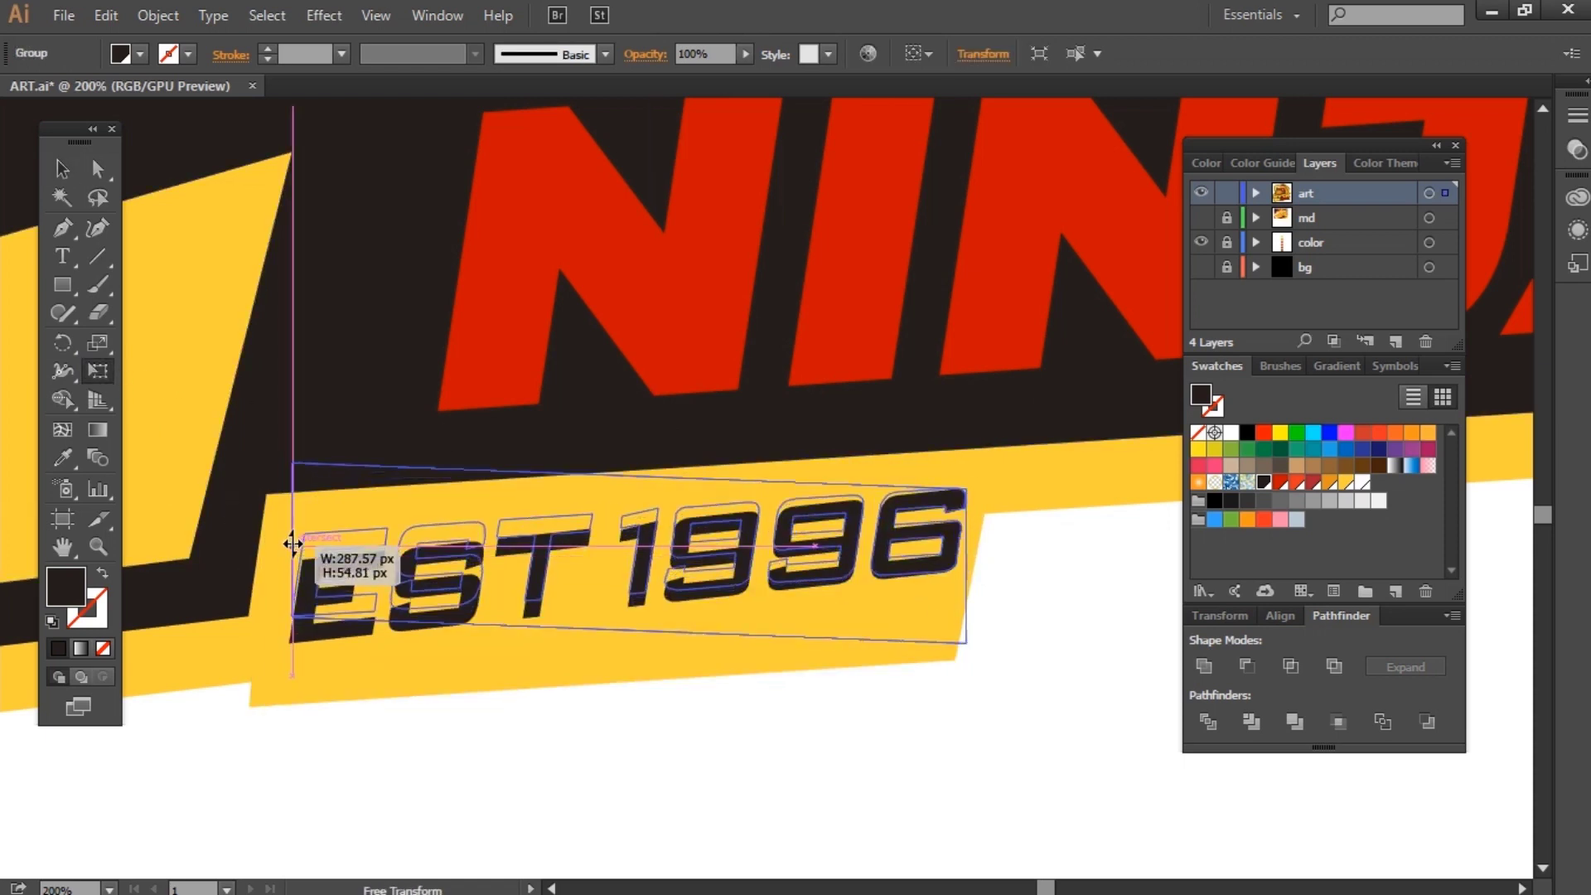
key("v")
left_click(721, 774)
scroll(721, 580, "down", 1)
left_click(761, 557)
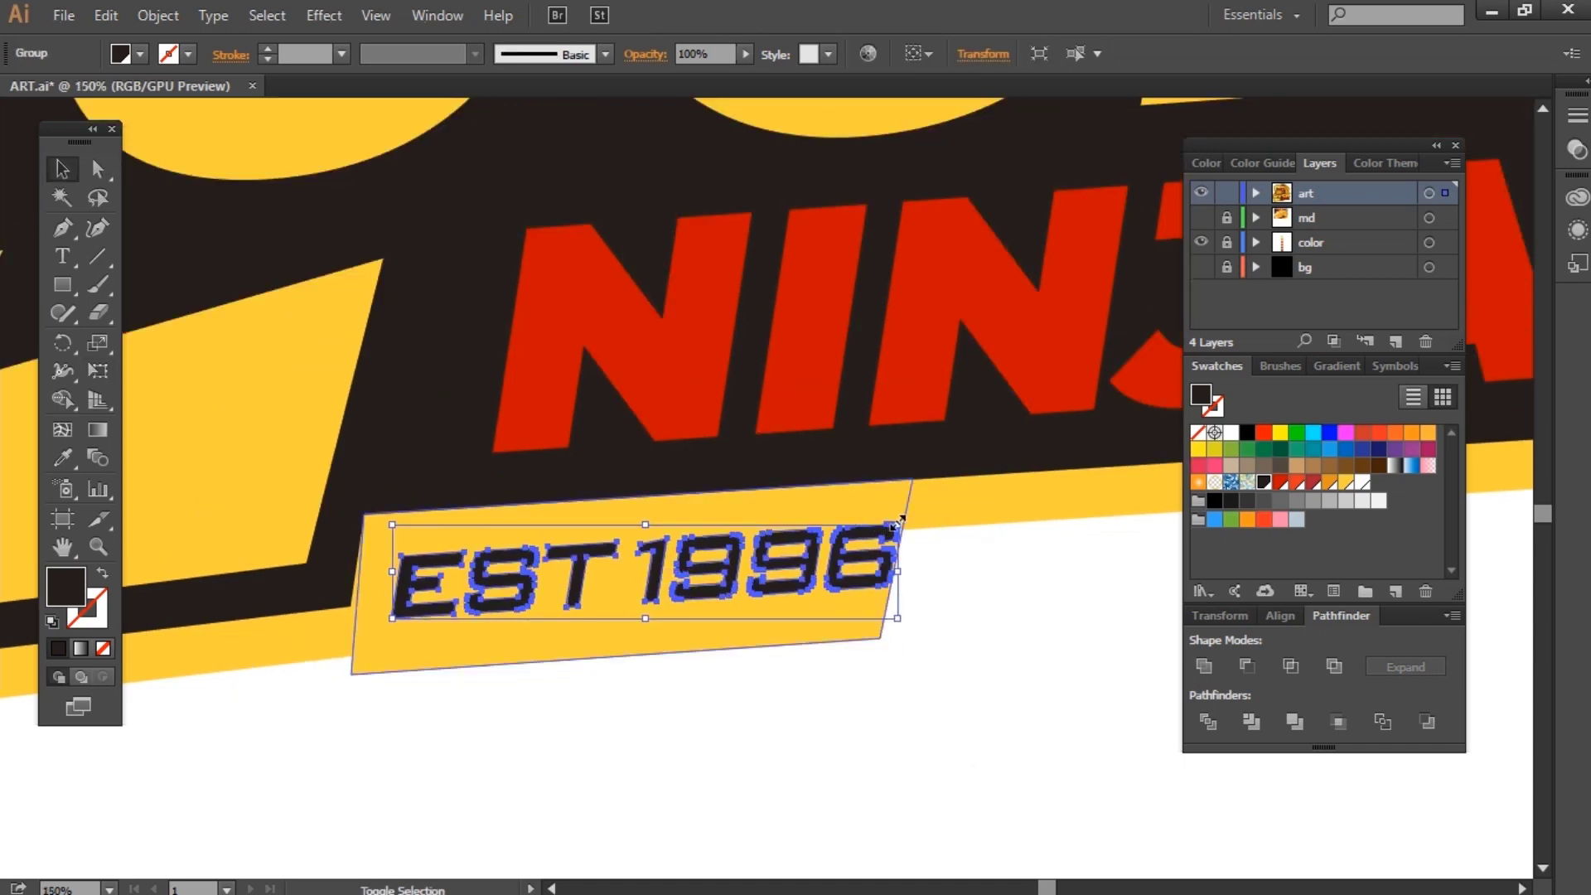
left_click_drag(899, 521, 958, 551)
Step: Move the yellow banner's right corner to line up under NINJA
left_click(637, 668)
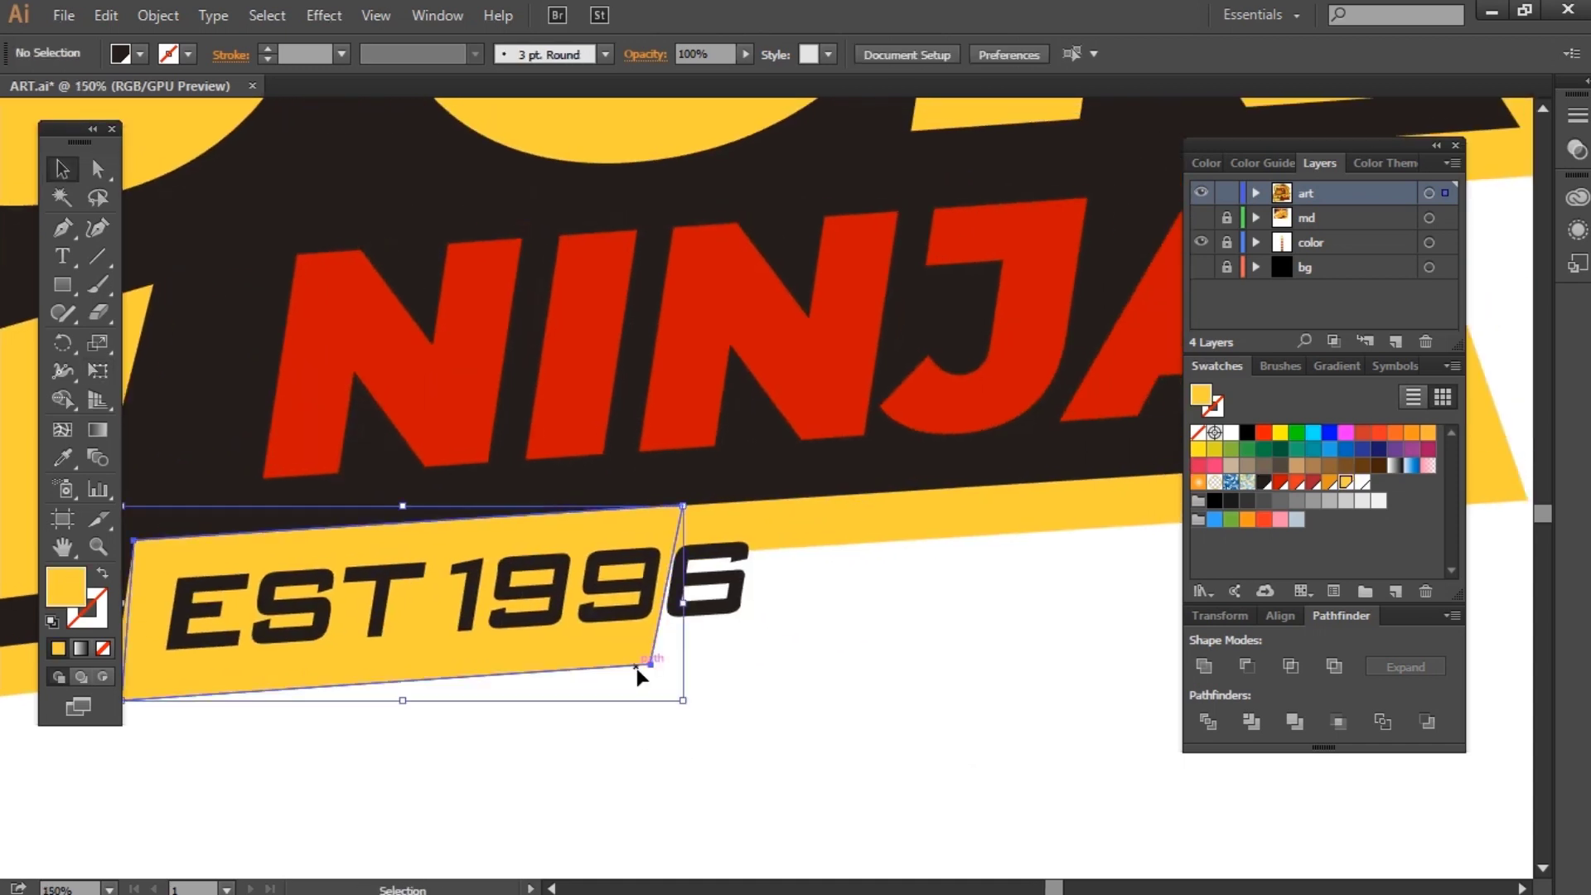
key("a")
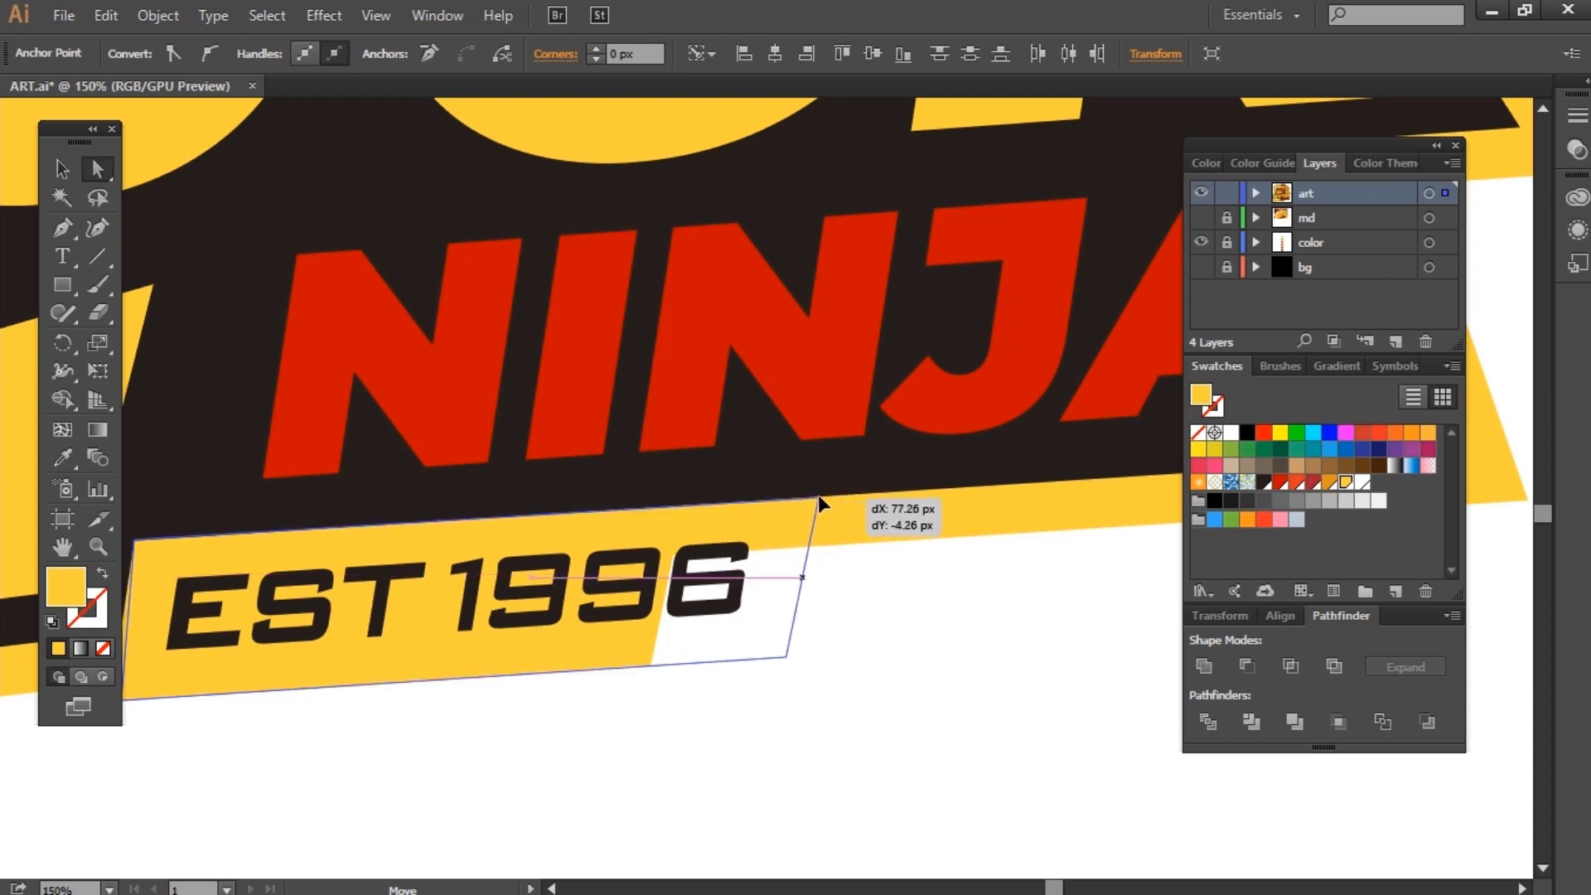
left_click_drag(785, 505, 818, 495)
left_click(858, 629)
key("ctrl+0")
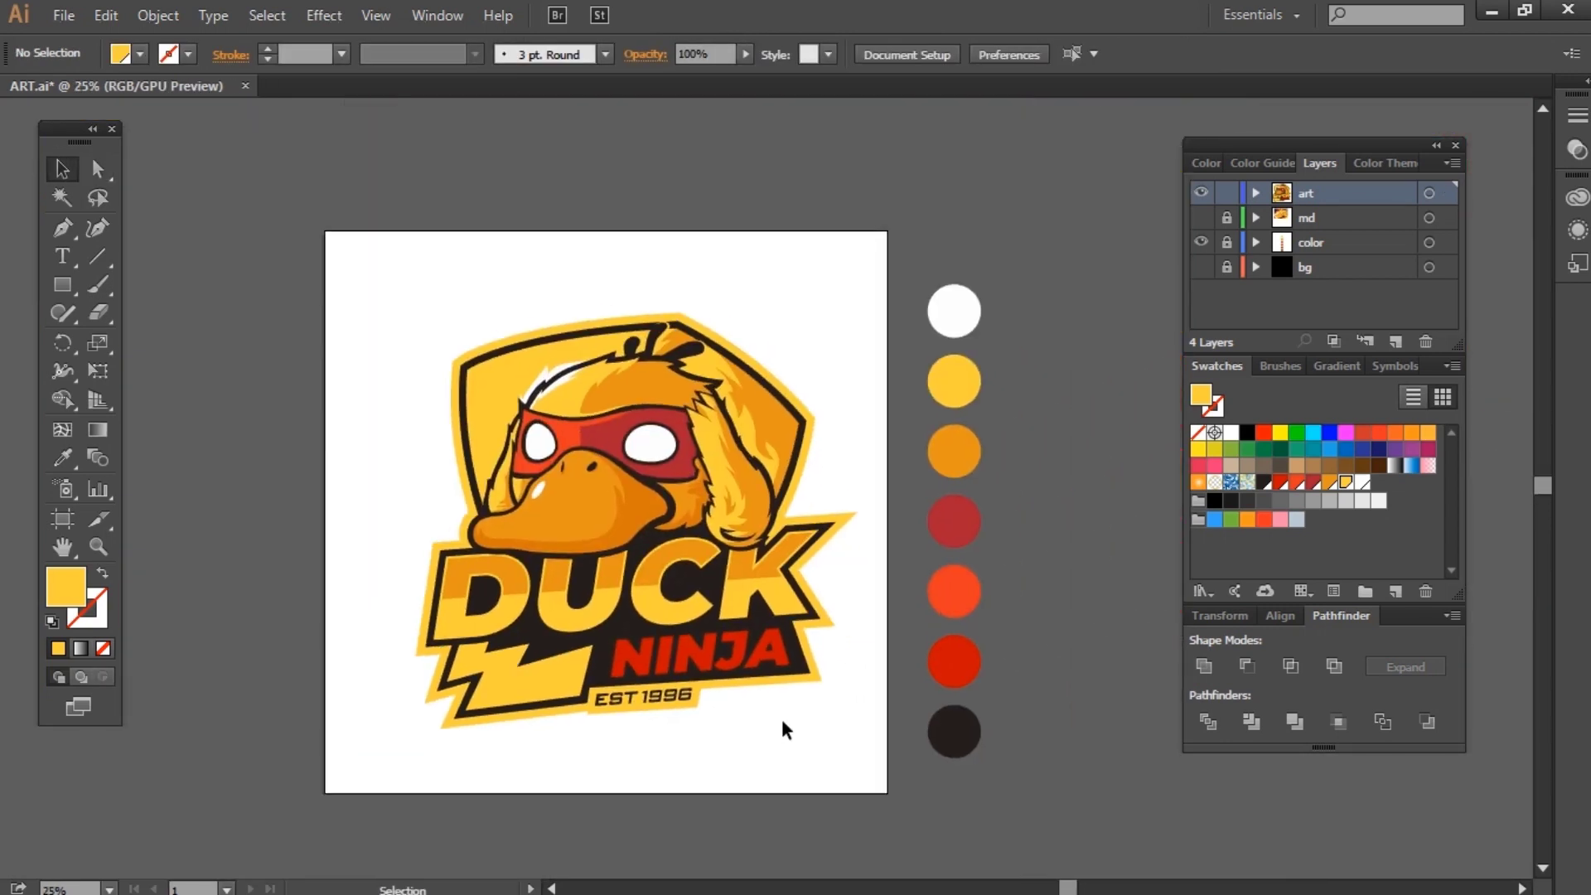
Step: Select the DUCK letters, lightning bolt, outer logo shape and EST banner together
key("ctrl+equal")
left_click(763, 594)
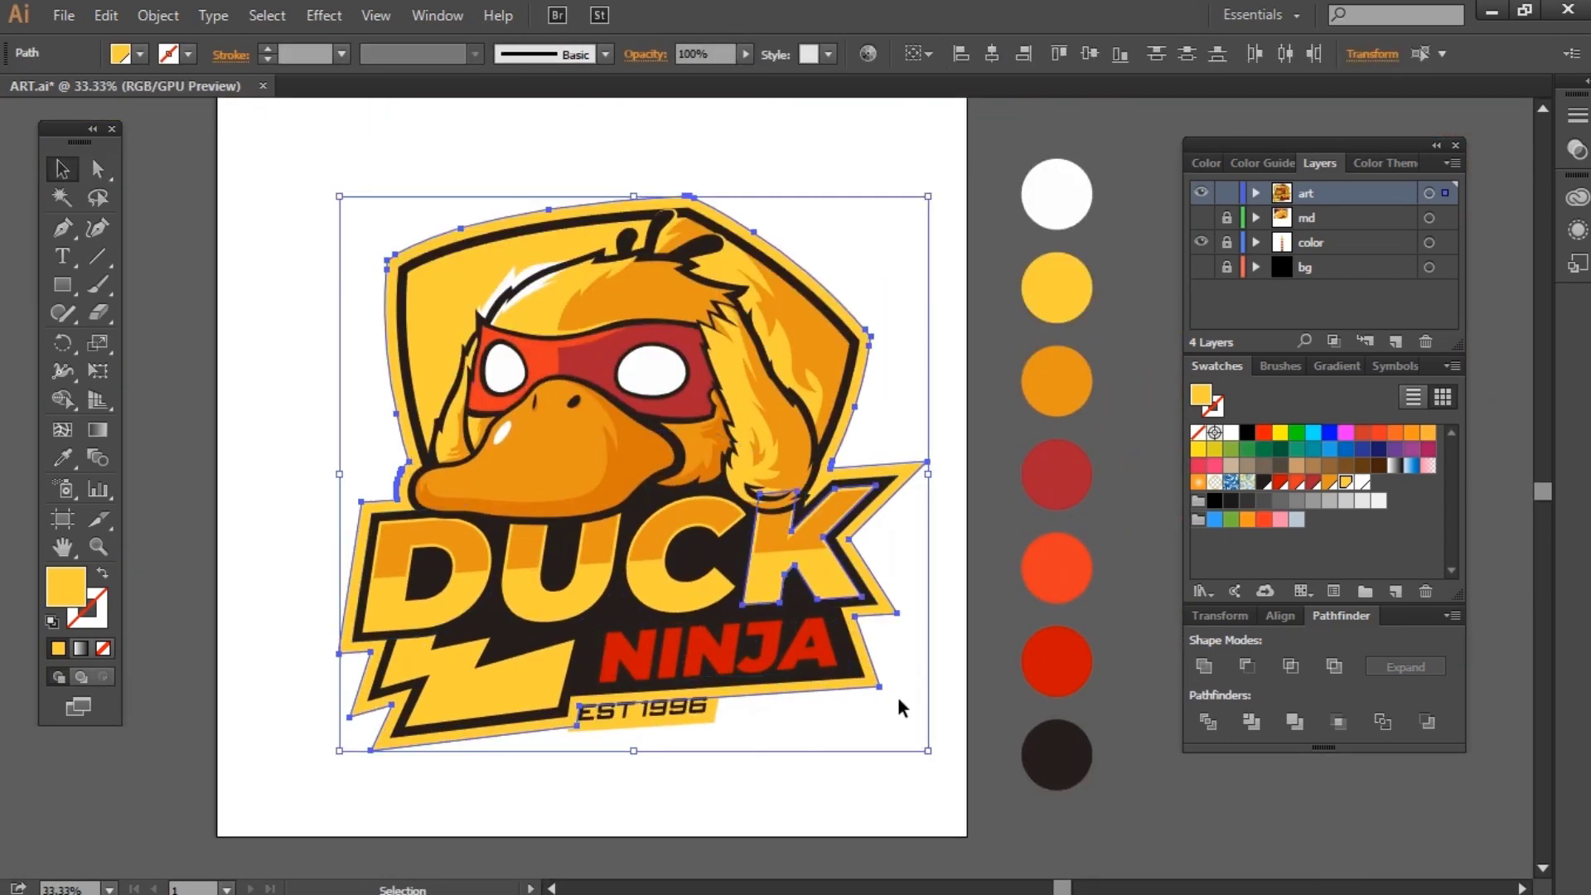
left_click(670, 601, "shift")
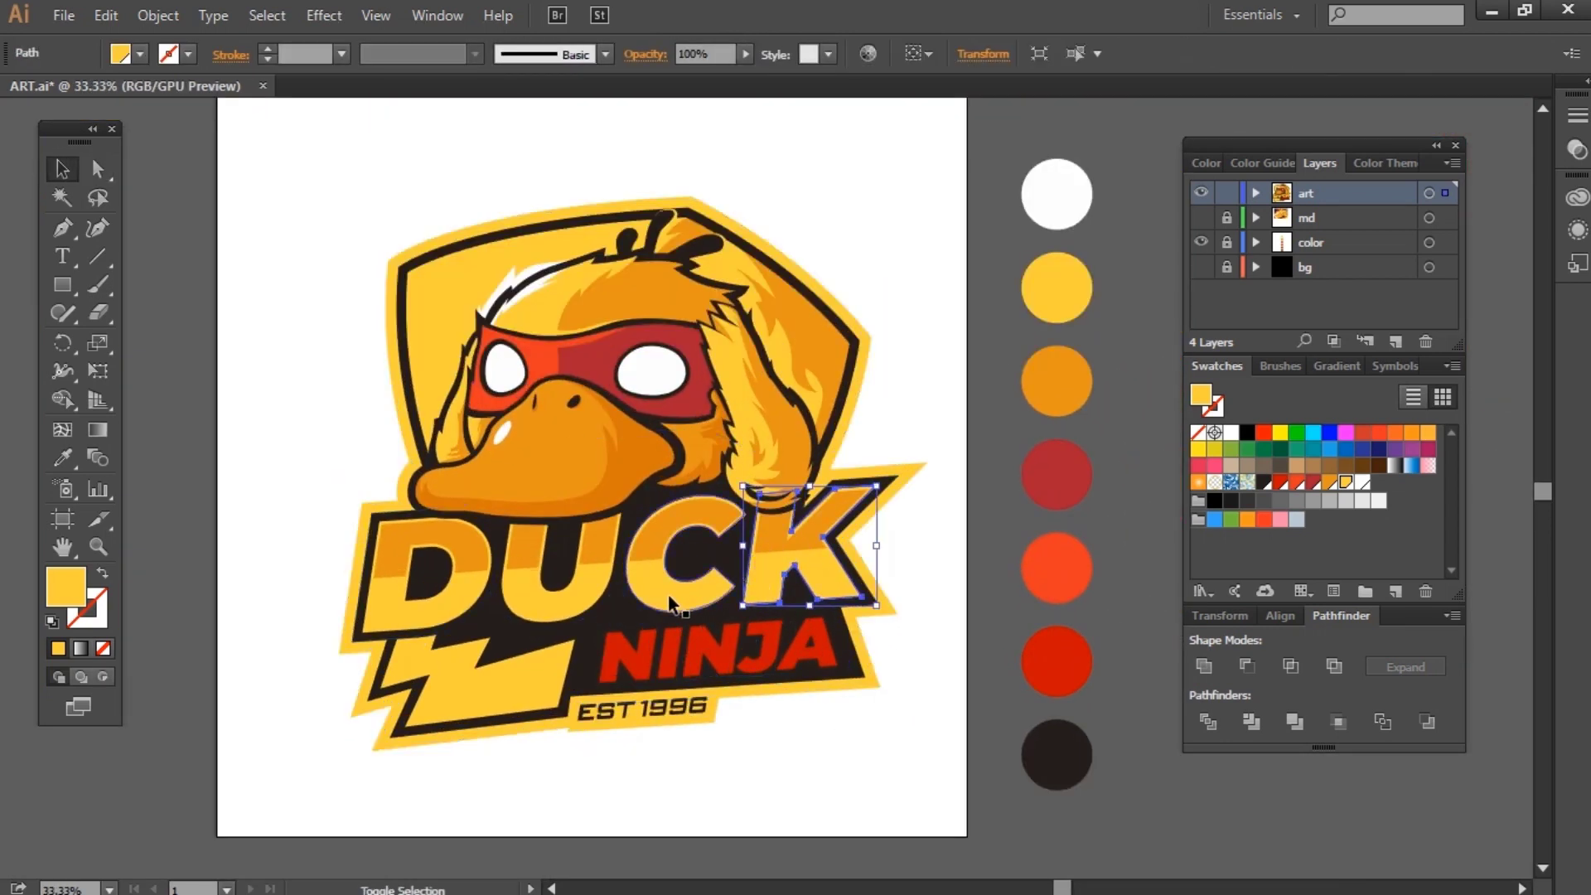
right_click(471, 681)
left_click(789, 768)
left_click(551, 634)
left_click(746, 597, "shift")
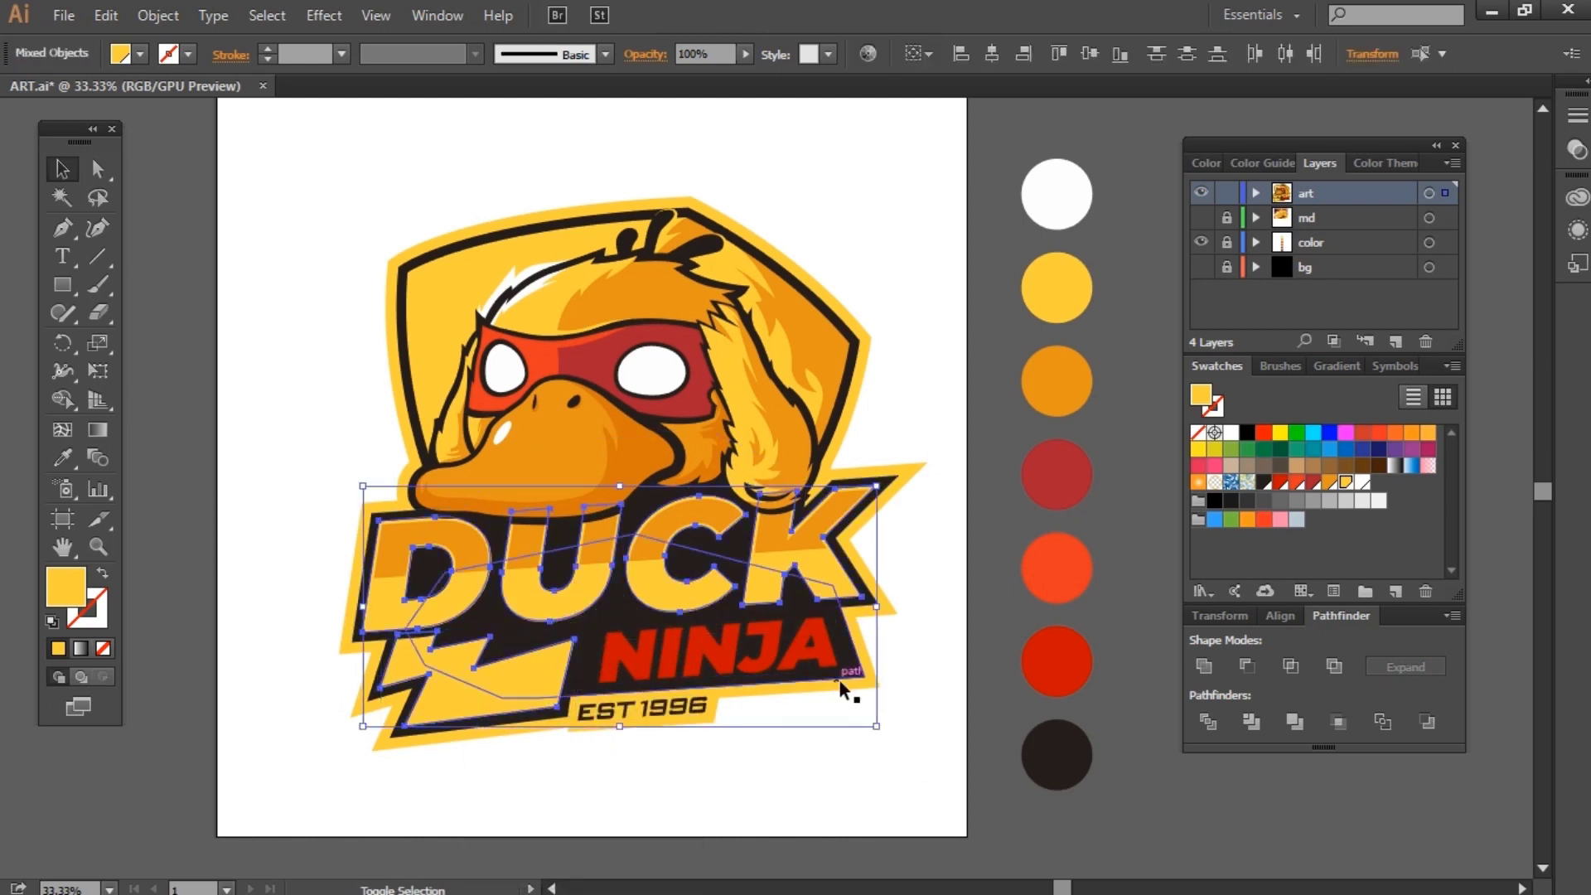
left_click(845, 688, "shift")
left_click(707, 728, "shift")
Step: Apply a linear gradient fill with a yellow left stop and an orange right stop
left_click(1329, 365)
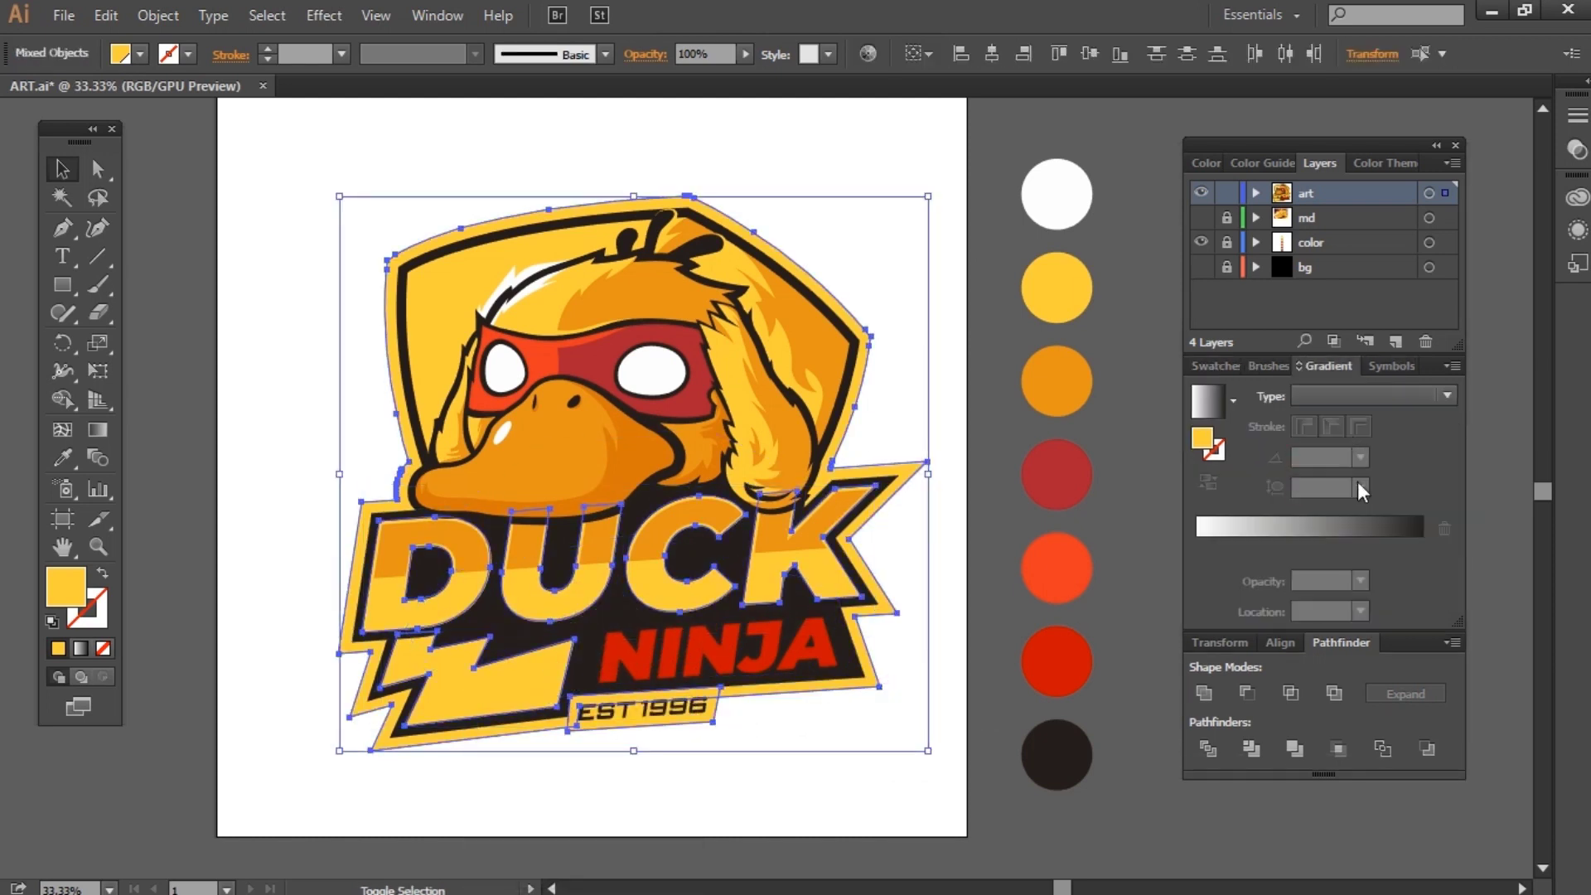
left_click(1213, 441)
double_click(1197, 547)
left_click(1117, 678)
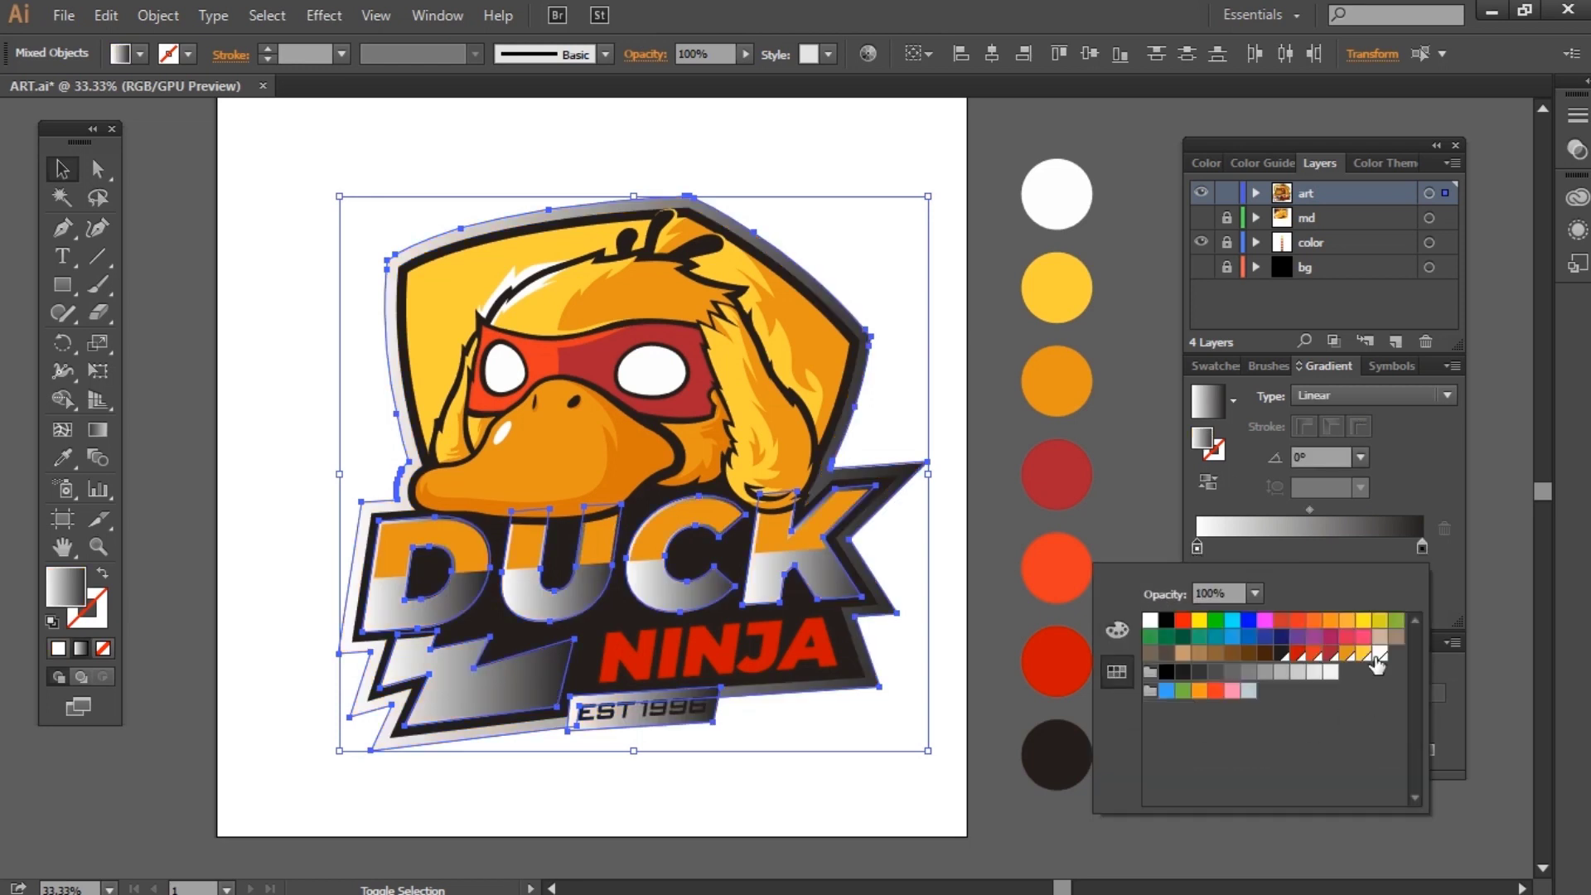
left_click(1369, 661)
left_click(1423, 547)
double_click(1422, 547)
left_click(1347, 654)
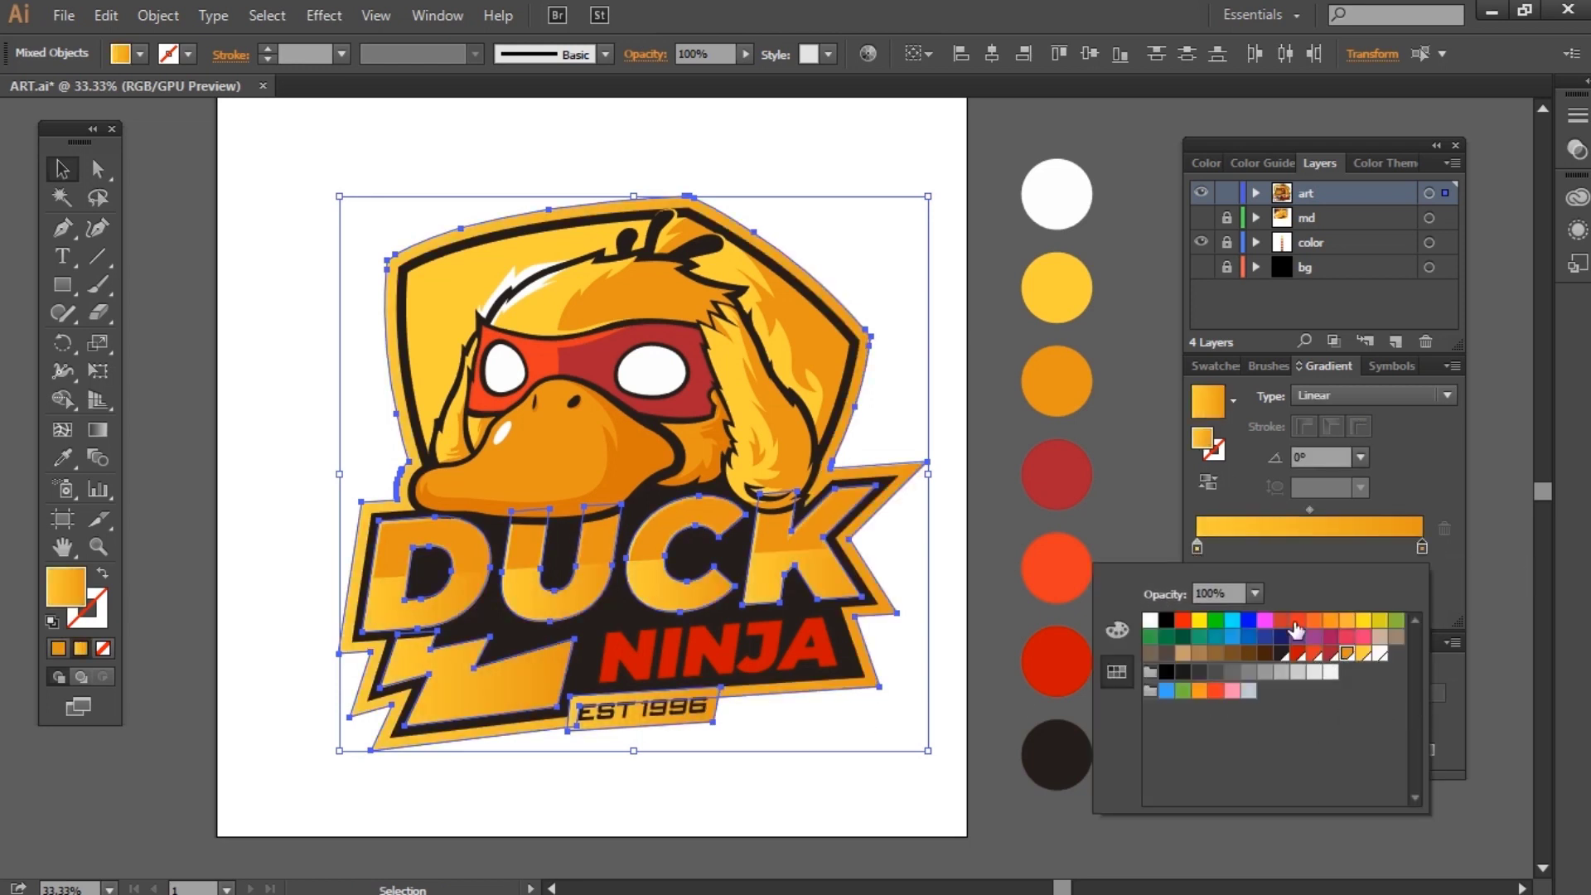
key("Escape")
Step: Run the yellow-to-orange gradient diagonally across the logo, then deselect and zoom out
key("g")
left_click_drag(417, 301, 852, 597)
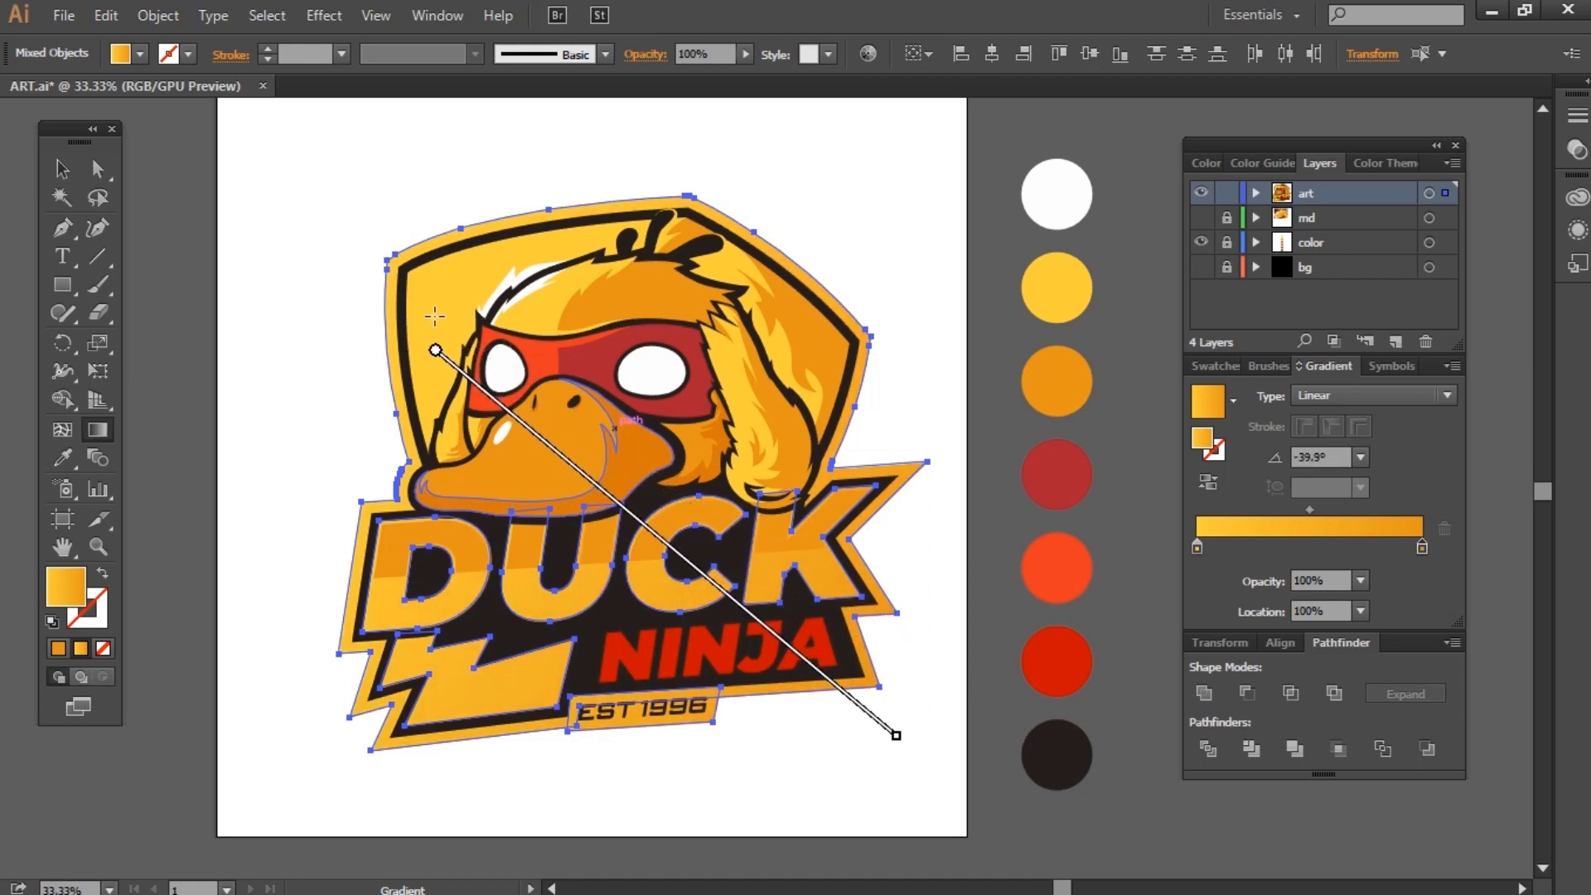
key("ctrl+shift+a")
key("ctrl+minus")
Step: Group the logo artwork and show the black background layer
left_click_drag(825, 736, 738, 831)
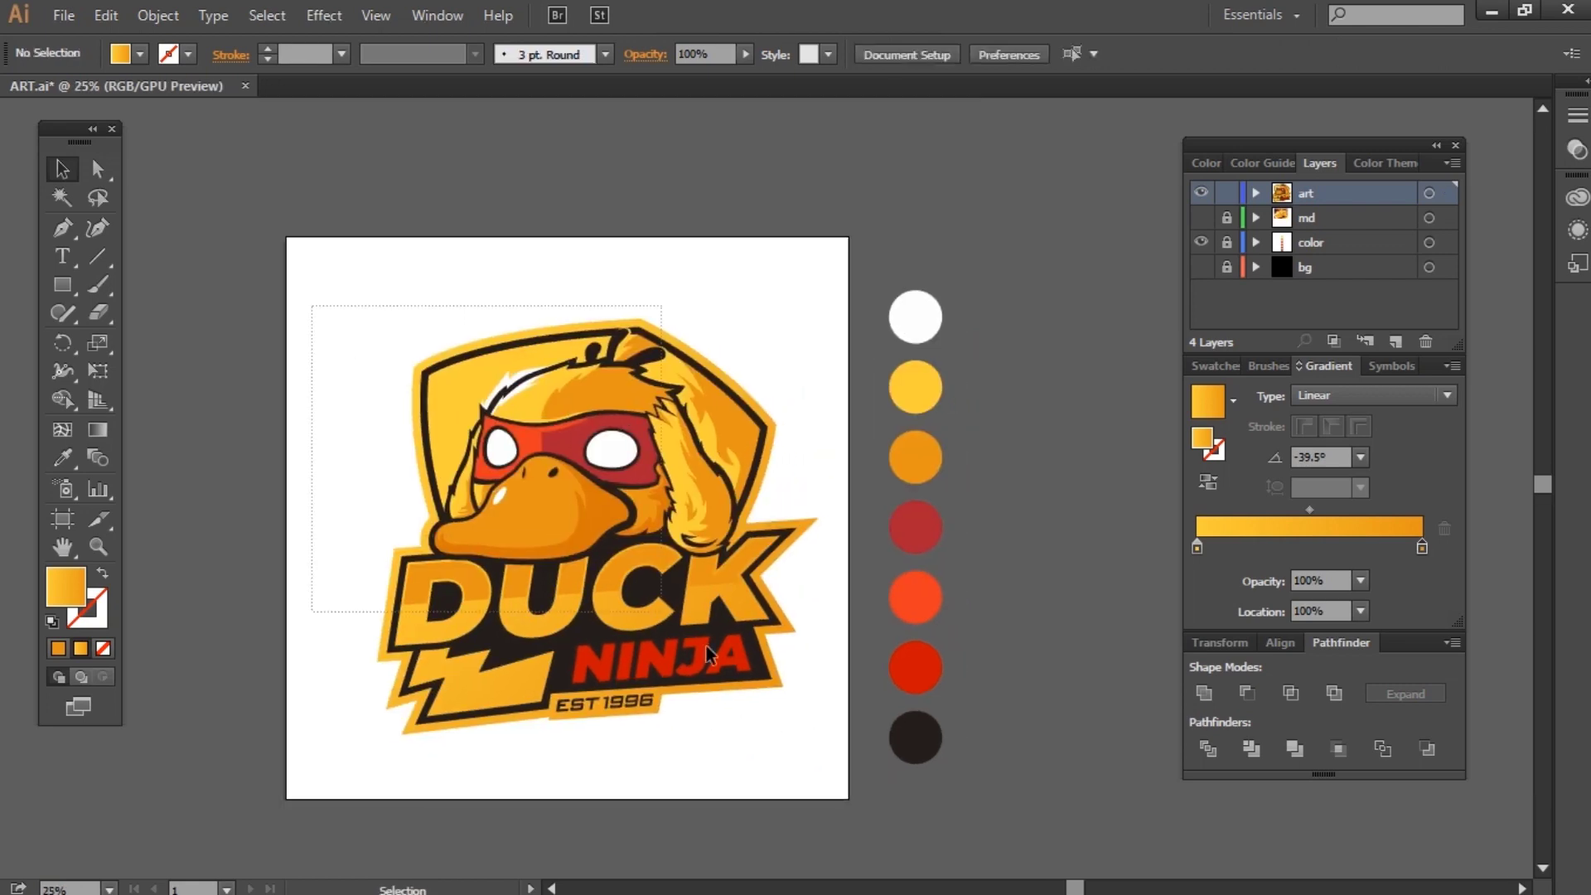
left_click_drag(320, 312, 667, 535)
right_click(667, 535)
left_click(778, 666)
key("ctrl+shift+a")
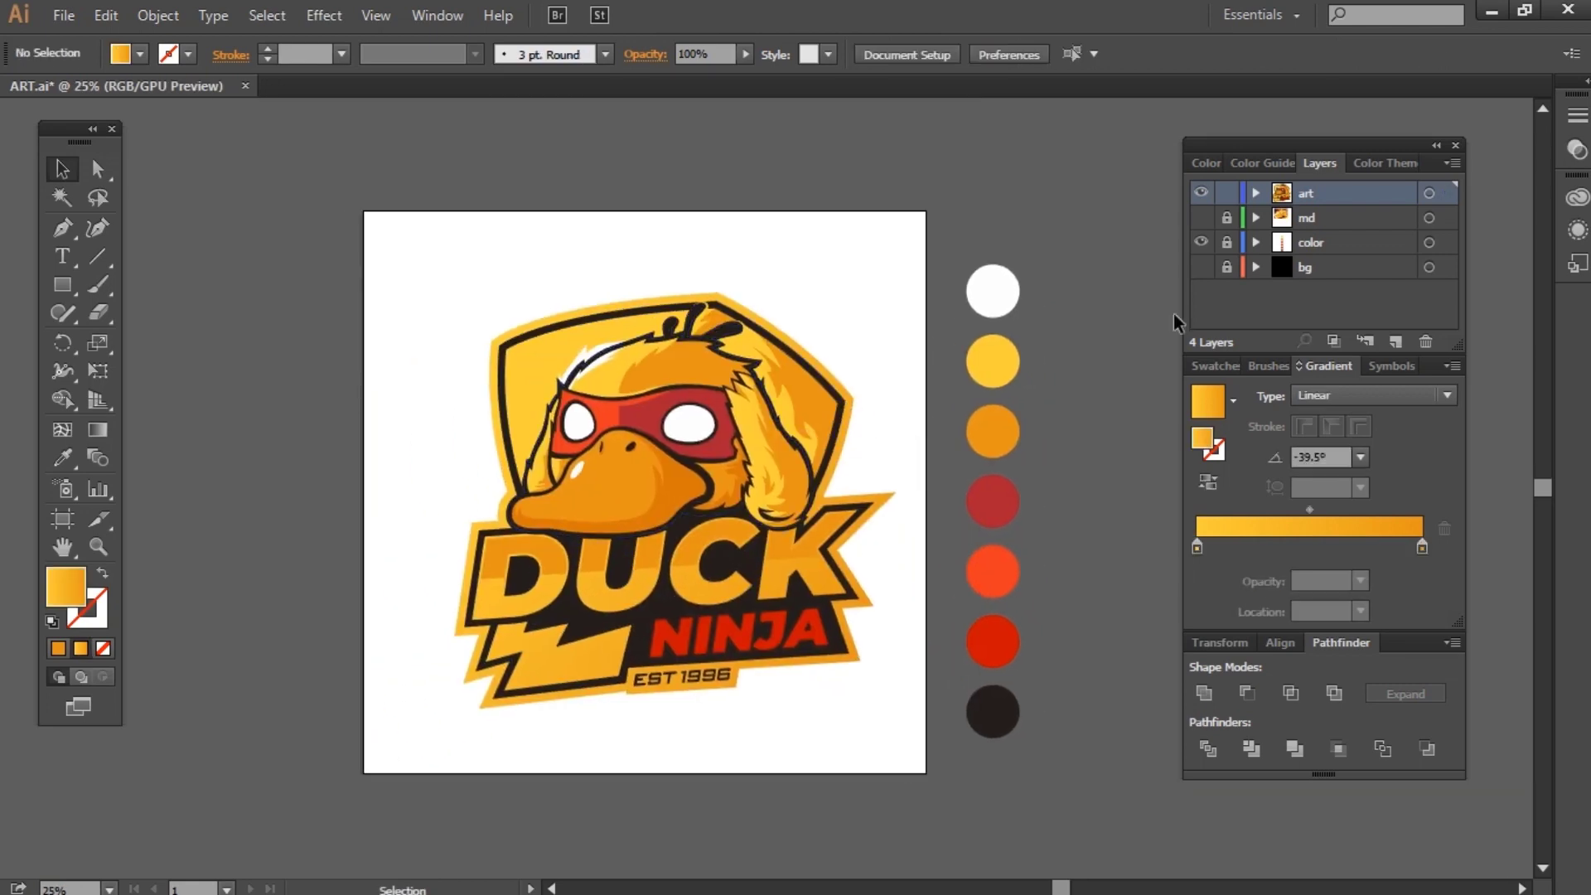
left_click(1201, 267)
Step: Centre all the artwork on the artboard
key("ctrl+a")
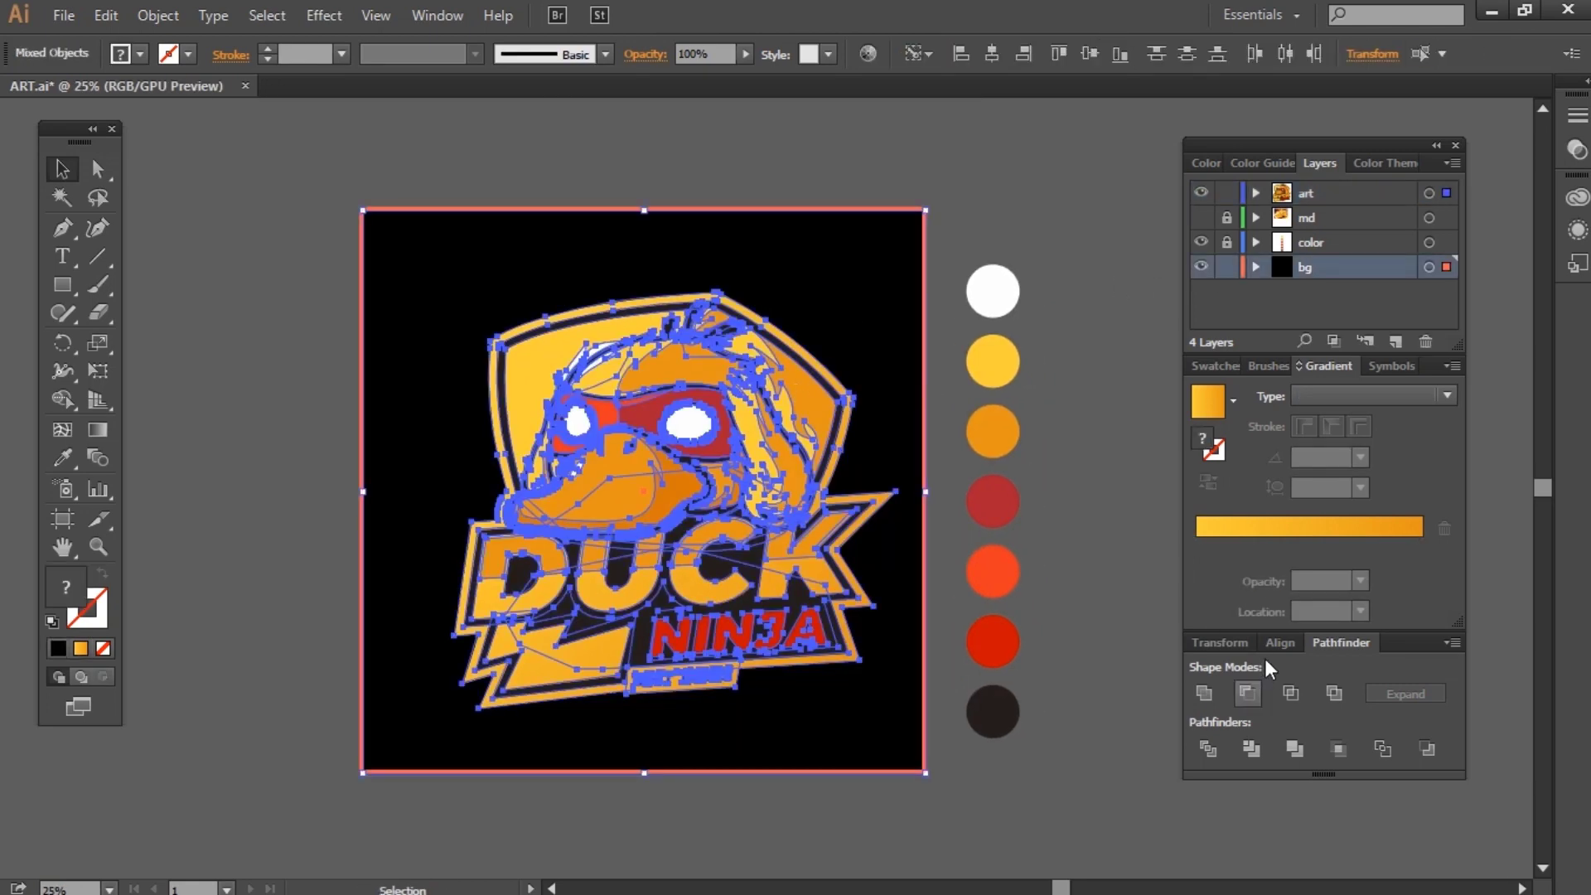
left_click(1280, 642)
left_click(1245, 694)
left_click(1390, 693)
key("ctrl+shift+a")
Step: Resize the logo group from its corner
left_click_drag(1063, 520, 1000, 505)
left_click(808, 480)
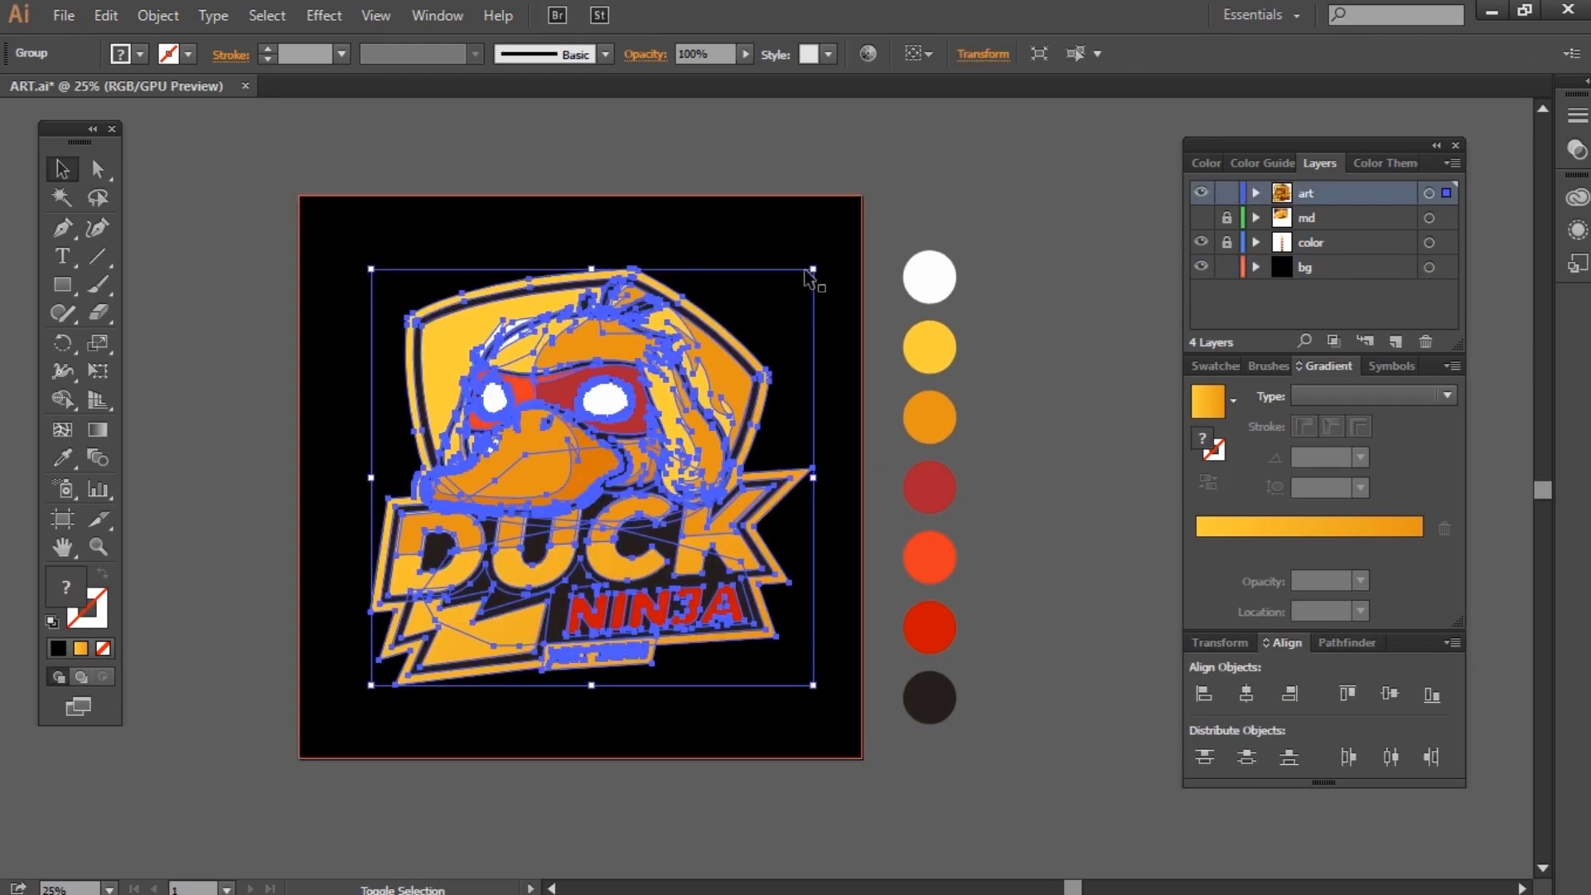
left_click_drag(817, 270, 854, 273)
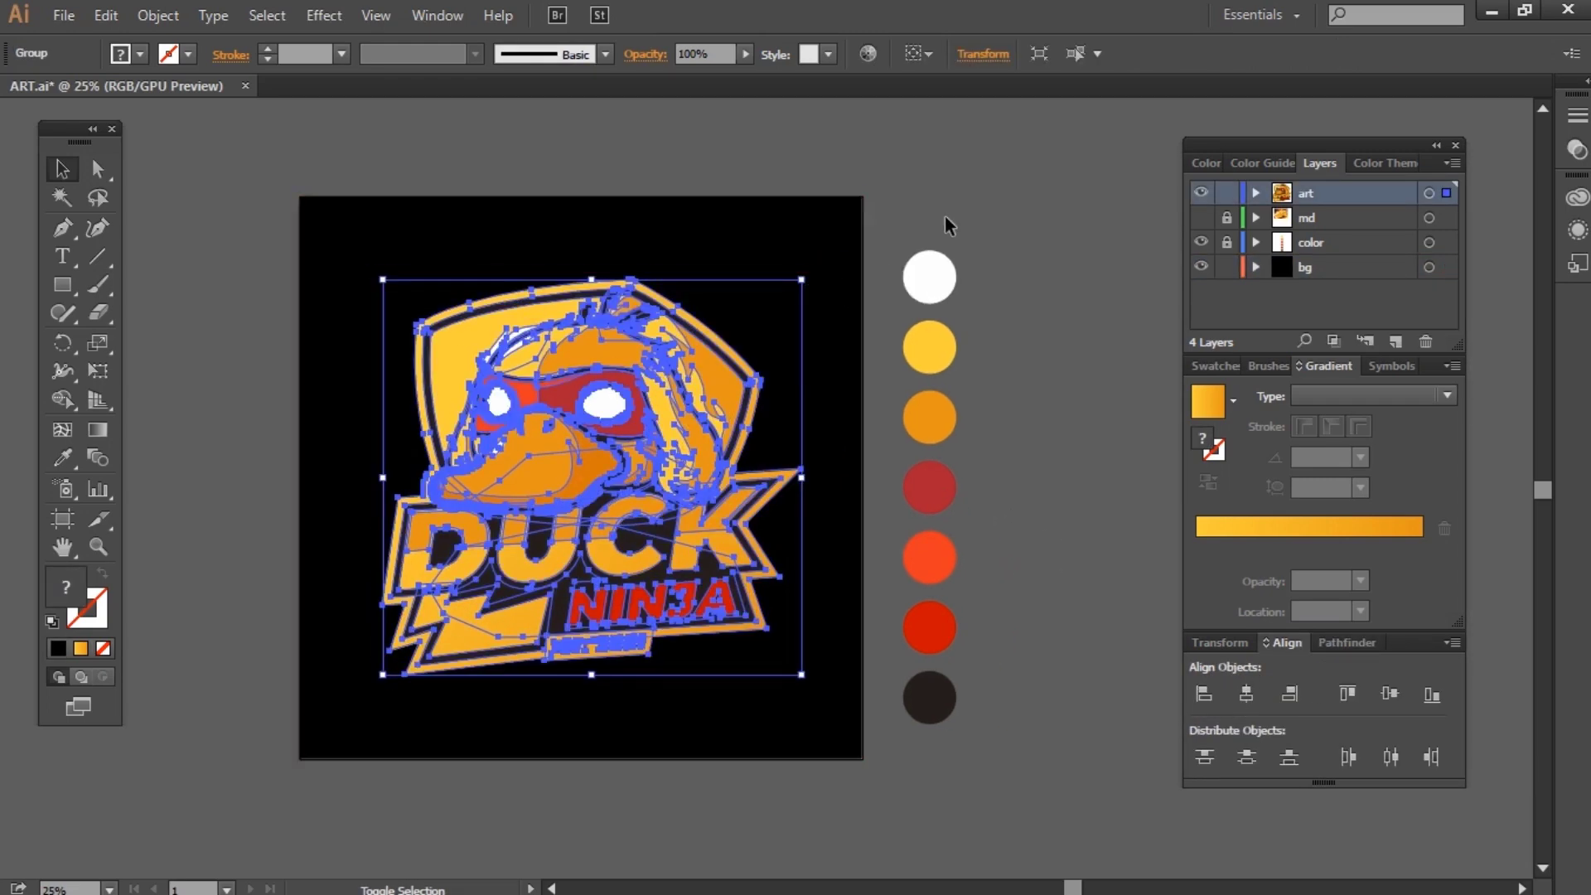
left_click(905, 315)
left_click_drag(678, 442, 762, 418)
Step: Make an enlarged copy of the logo spread over the artboard
left_click_drag(786, 431, 753, 239)
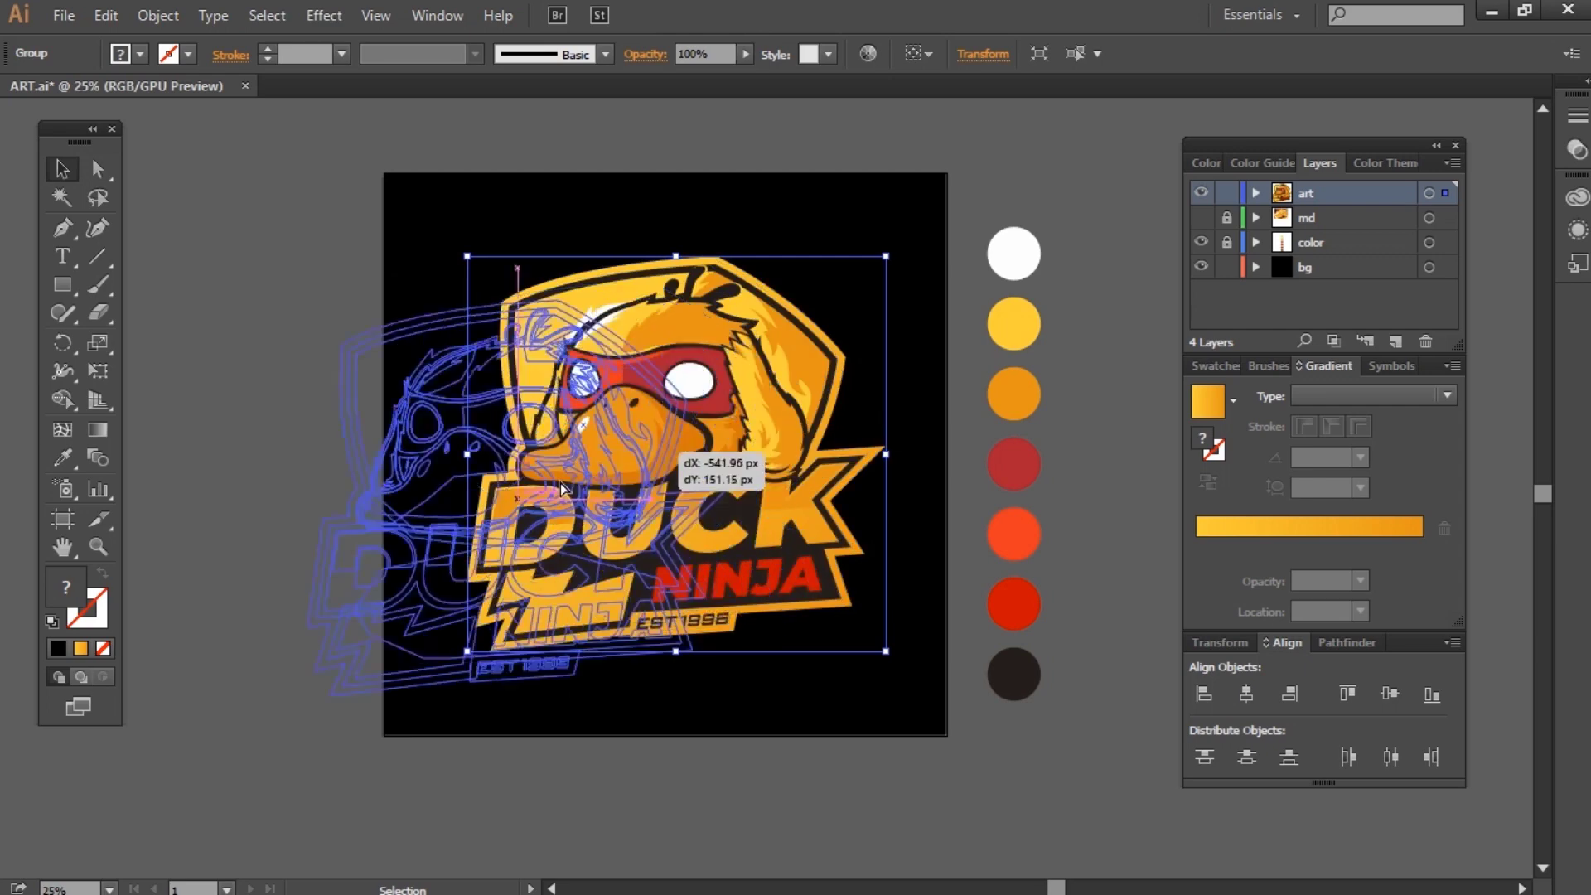
key("ctrl+minus")
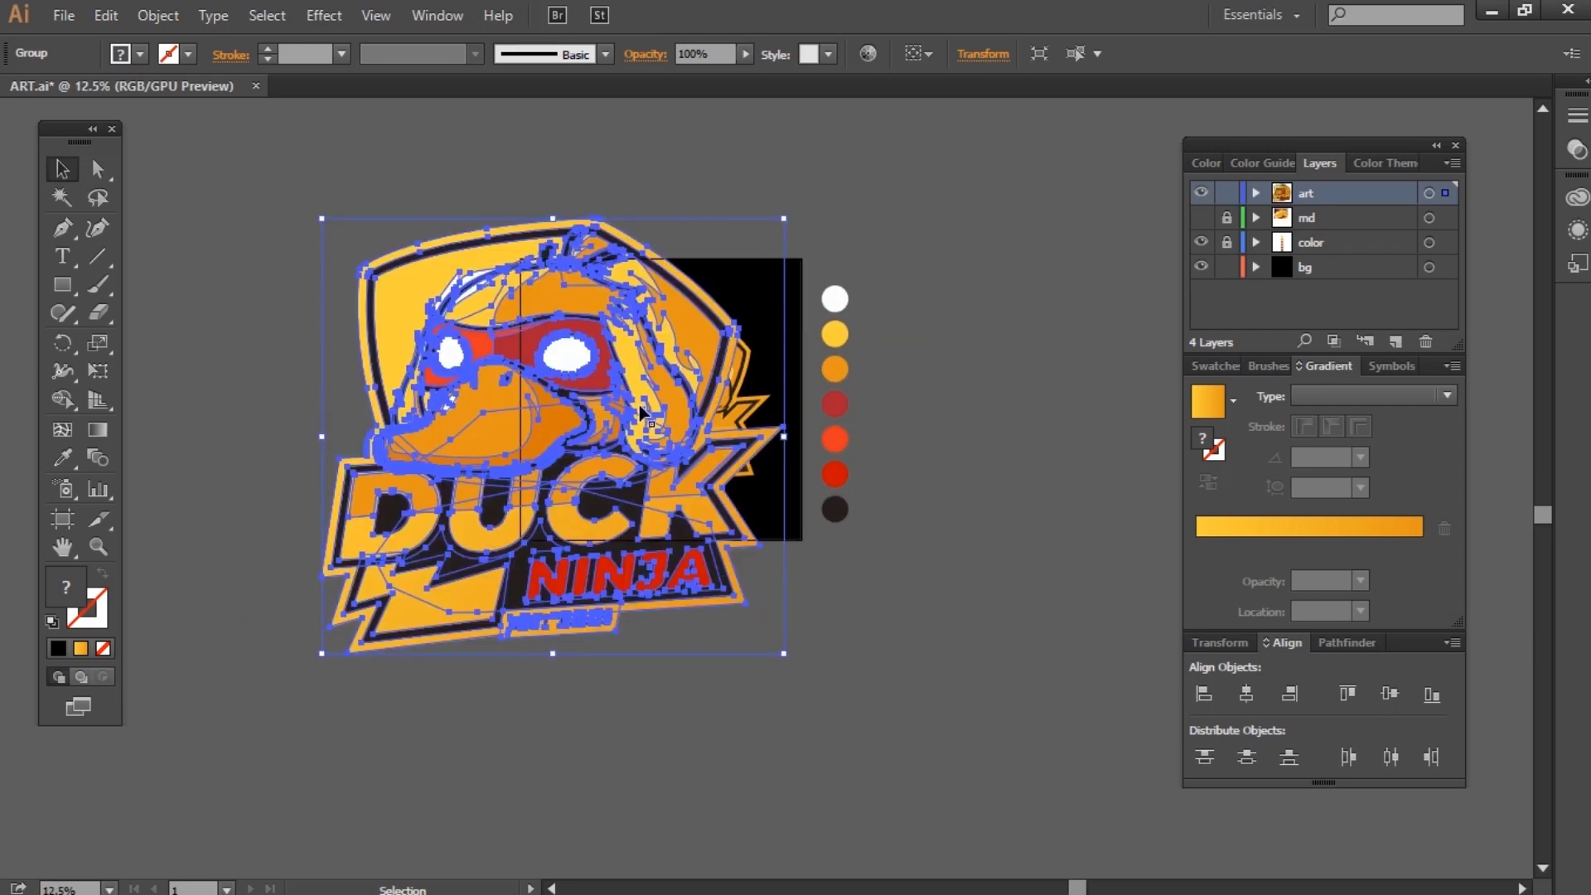
left_click_drag(781, 210, 870, 377)
left_click(1077, 315)
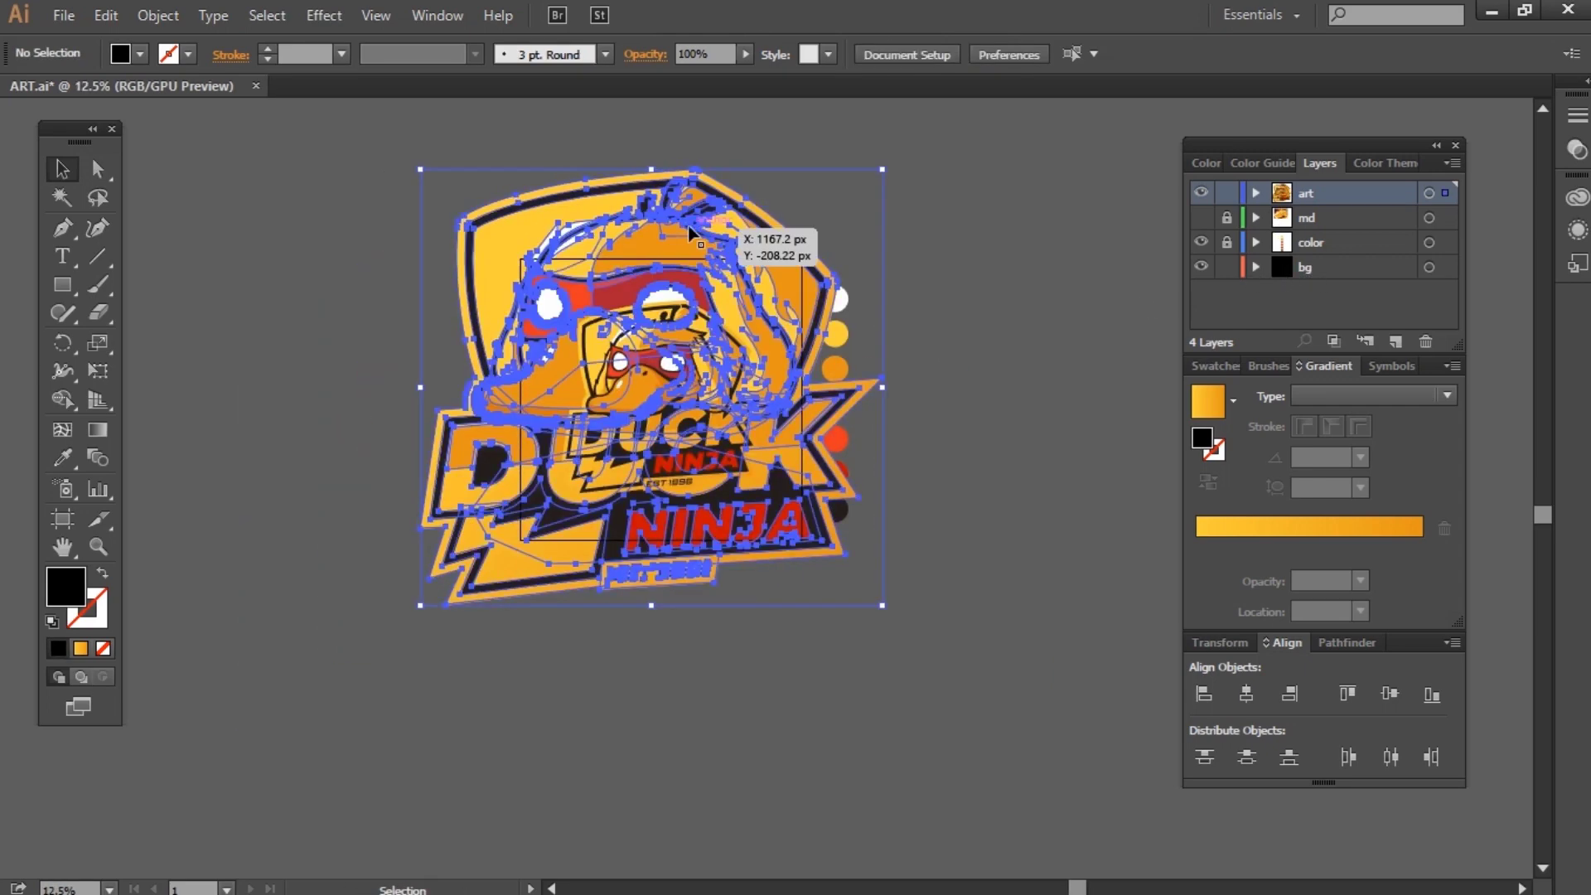
Step: Clip the enlarged logo copy to the black background square
left_click(1326, 267)
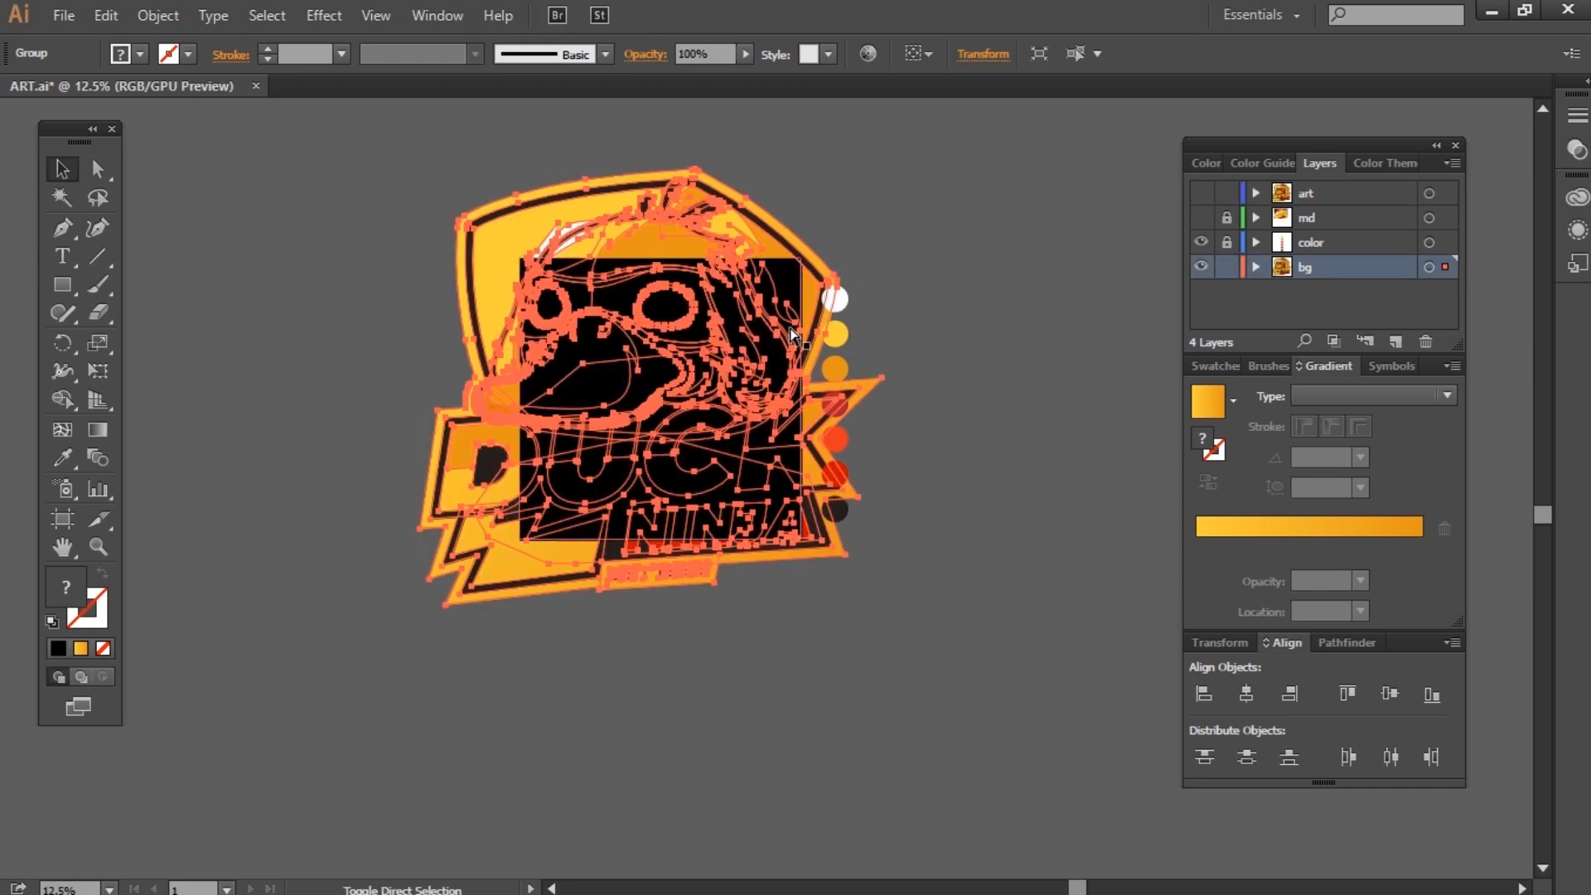
left_click(738, 282)
left_click(736, 242, "shift")
right_click(731, 223)
left_click(816, 364)
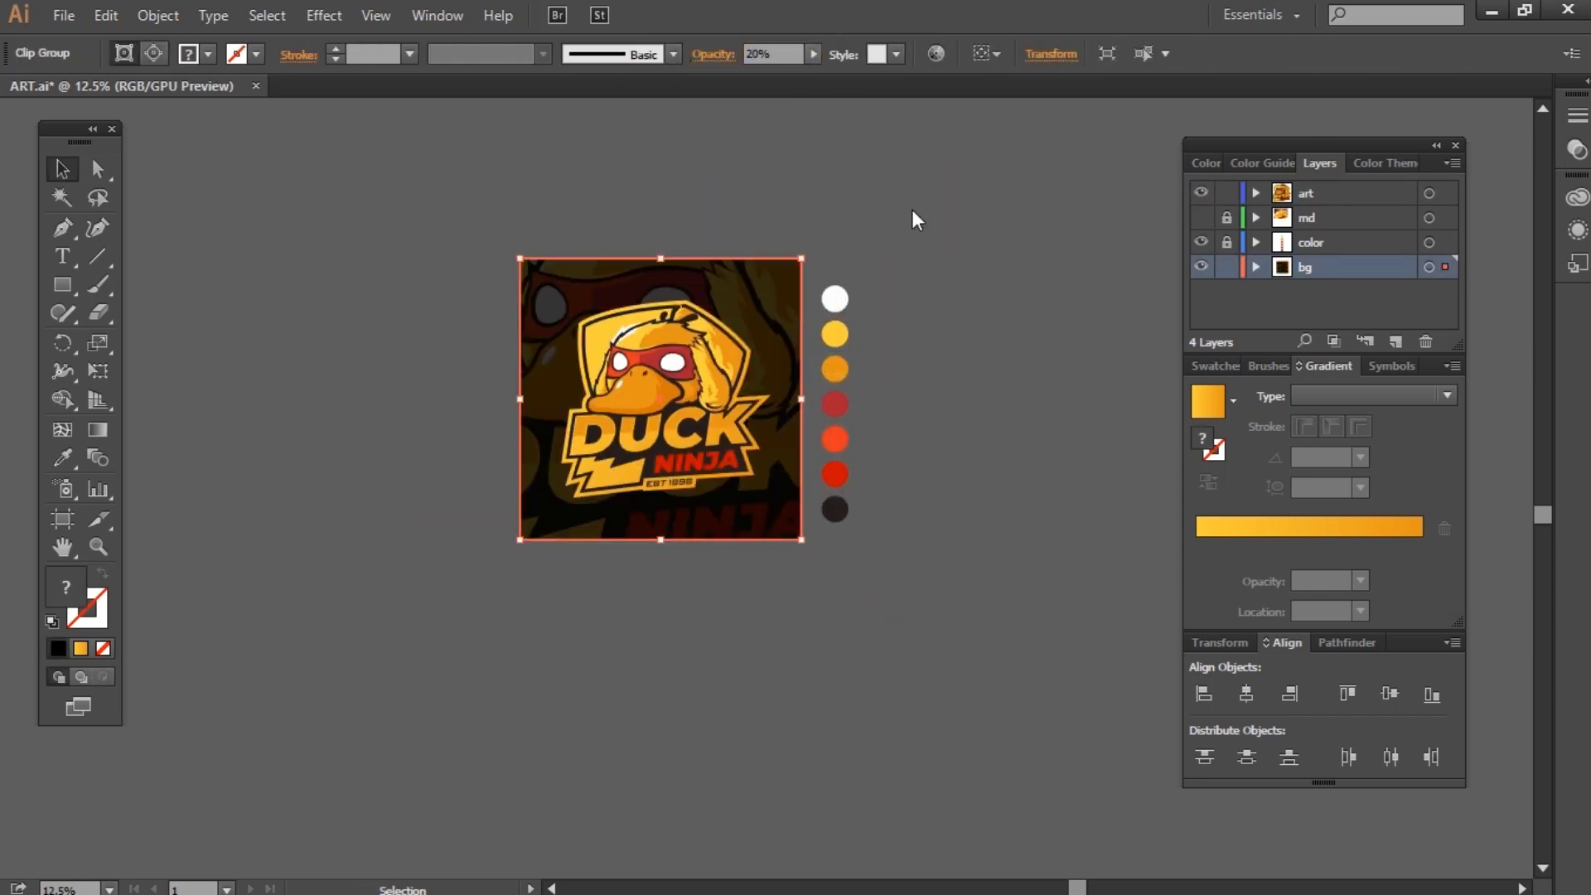
Step: Fade the clipped copy to about 14% opacity and recentre the view
key("ctrl+a")
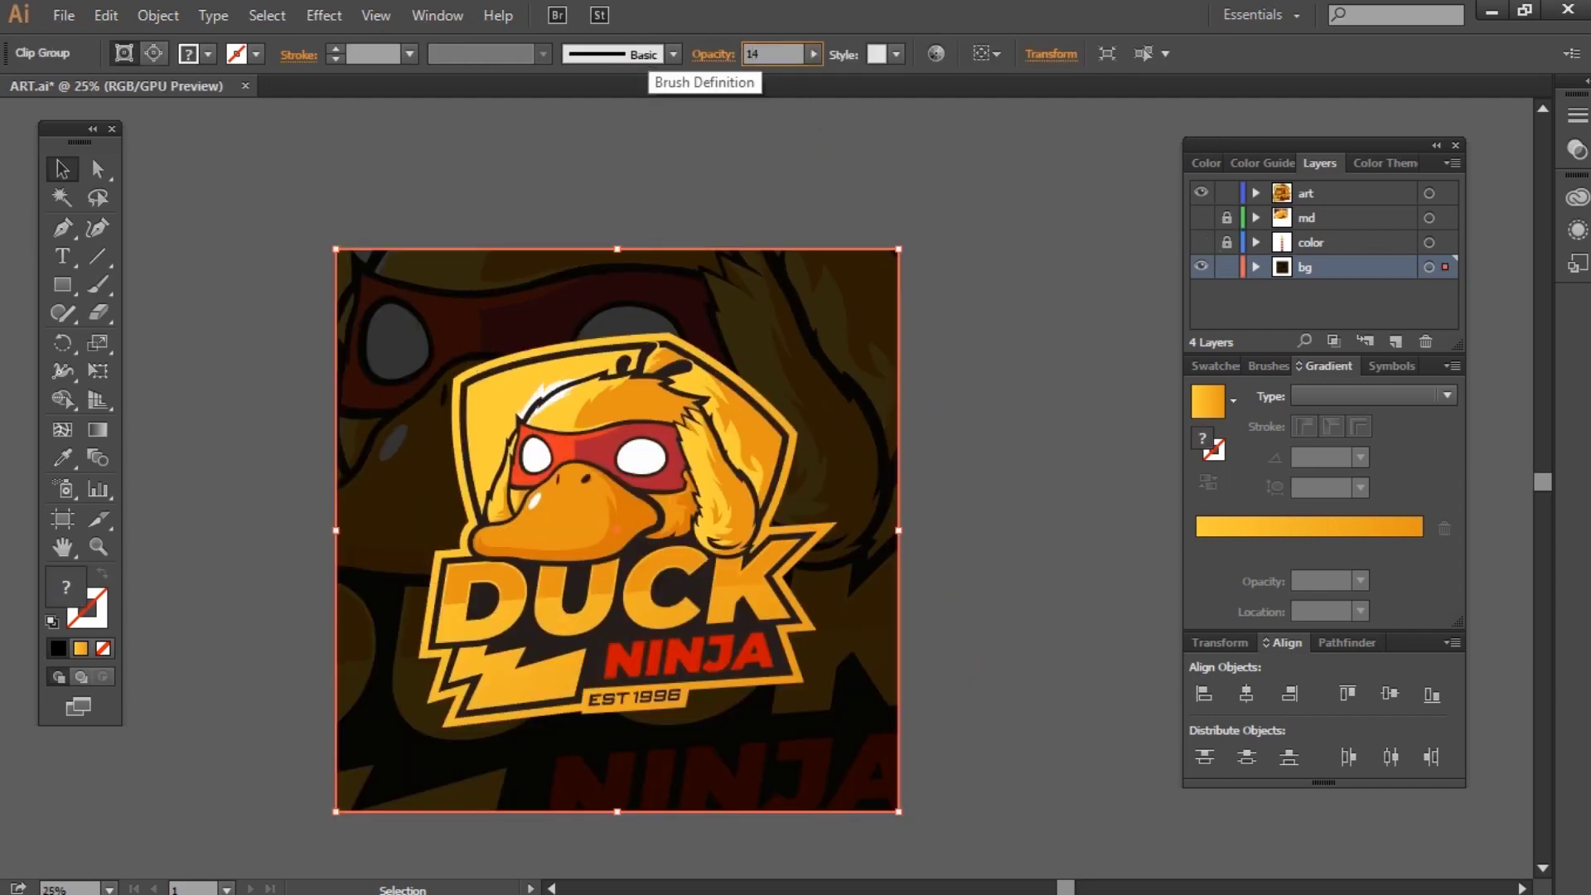
left_click(1006, 356)
left_click_drag(950, 416, 1050, 409)
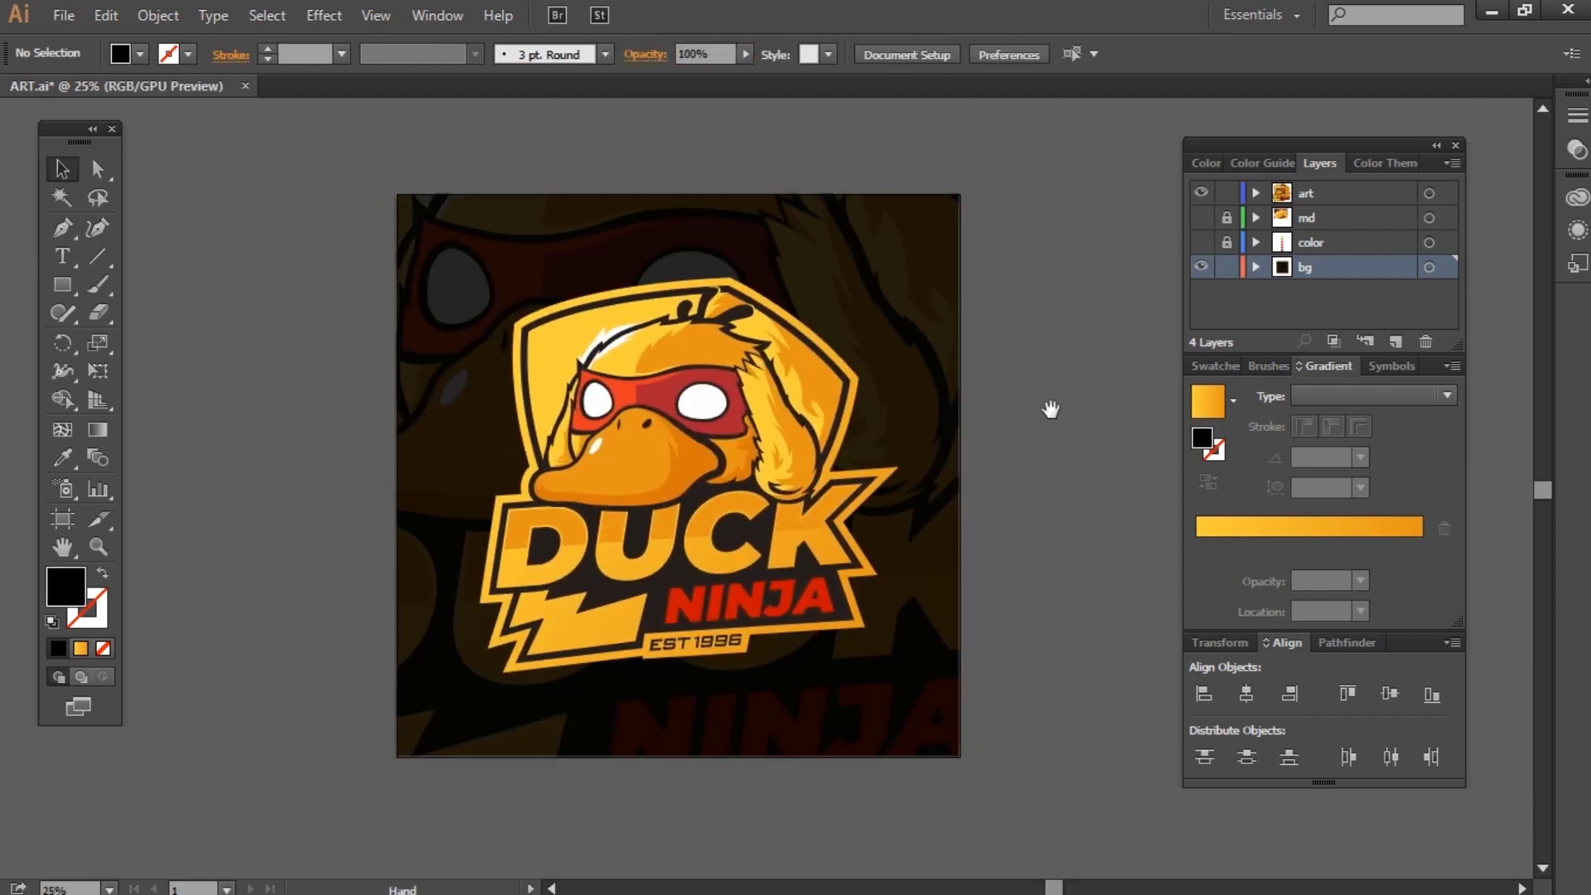